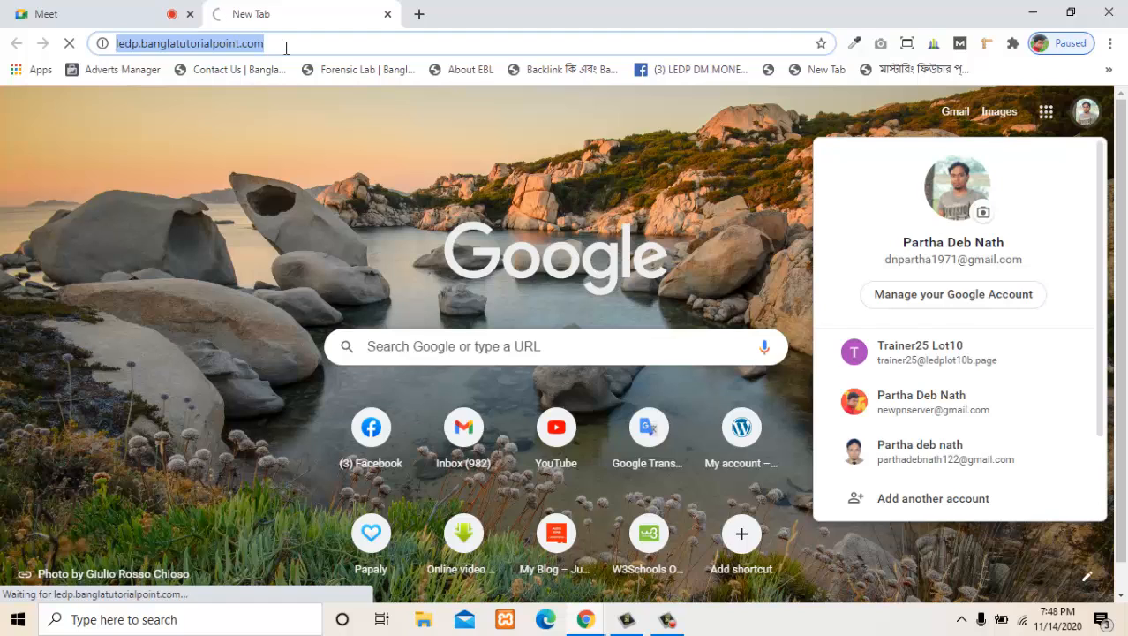
- Search the web for "linkedin" and open the LinkedIn Bangladesh login result
type("link")
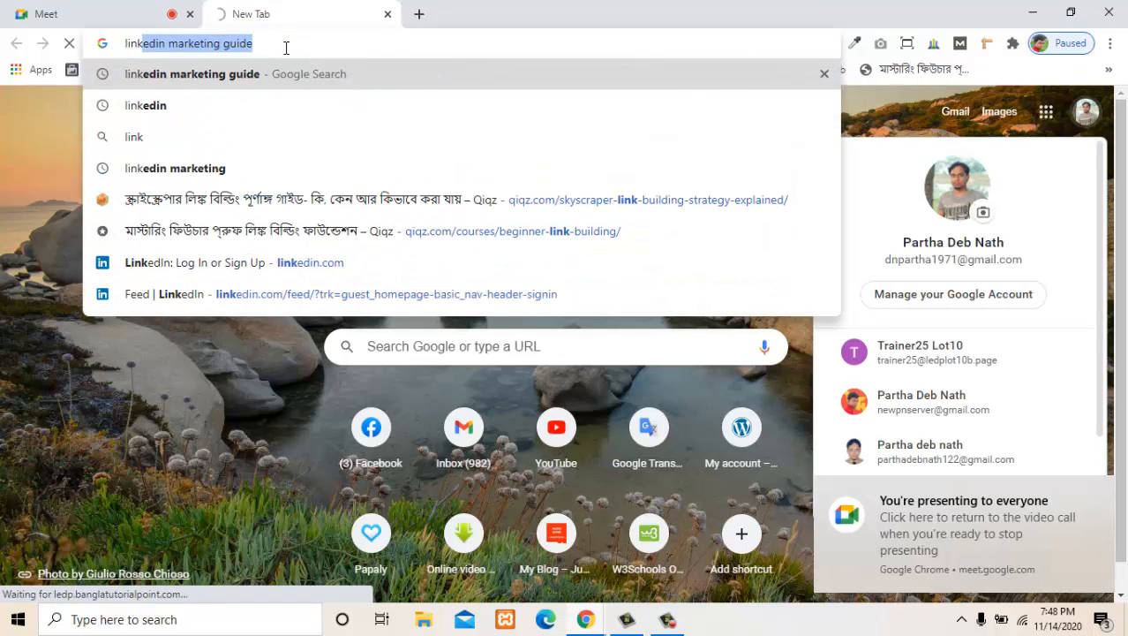
type("edin")
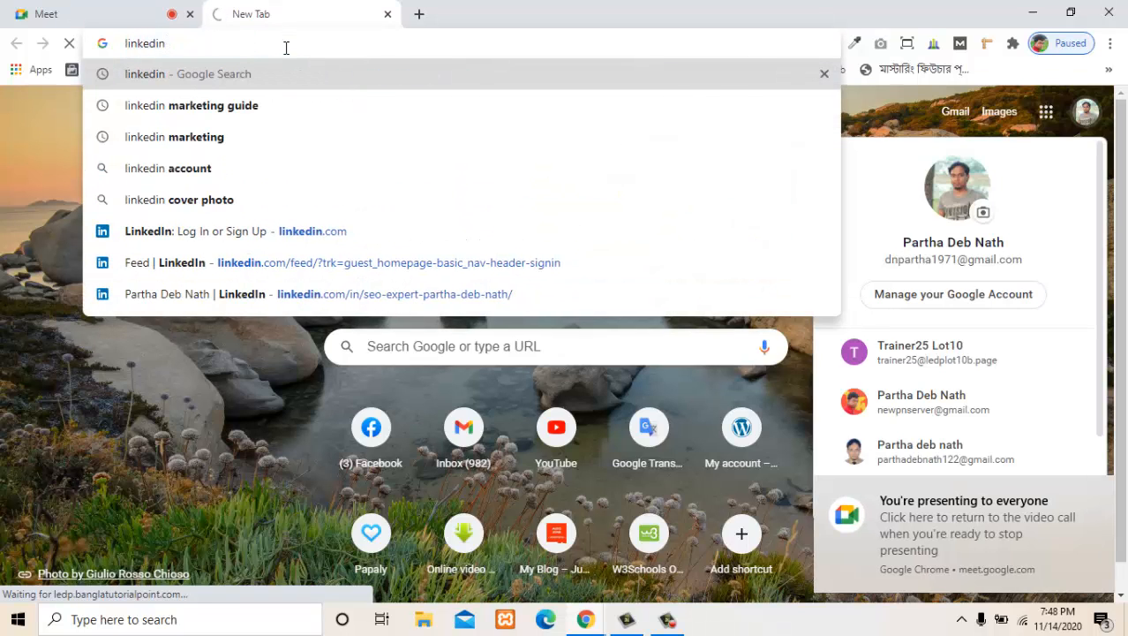
key("Return")
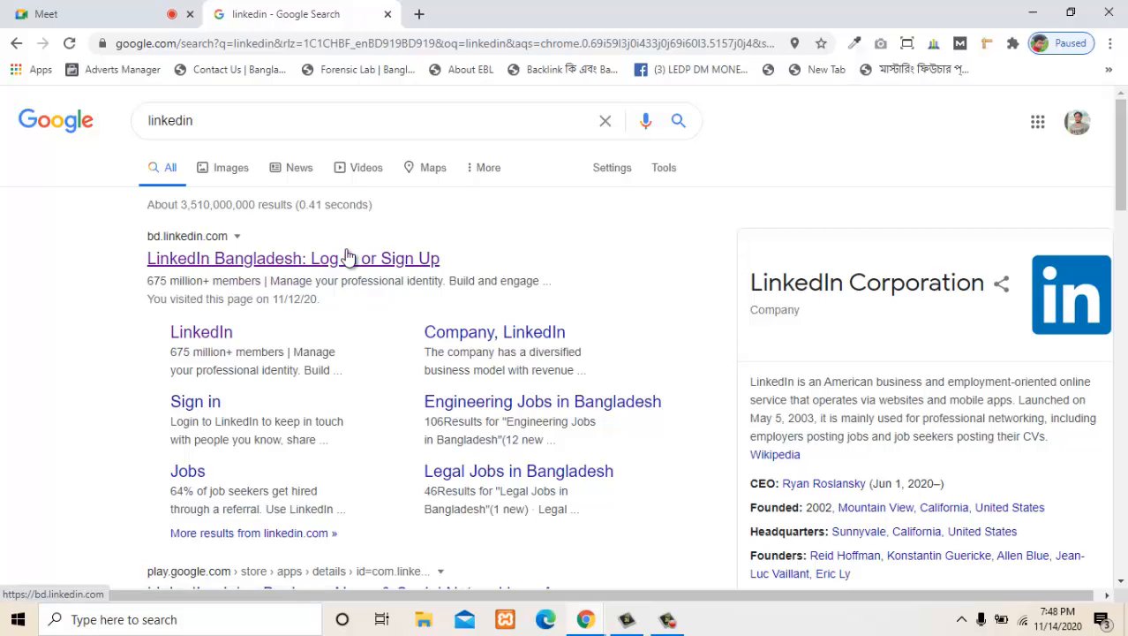
left_click(247, 270)
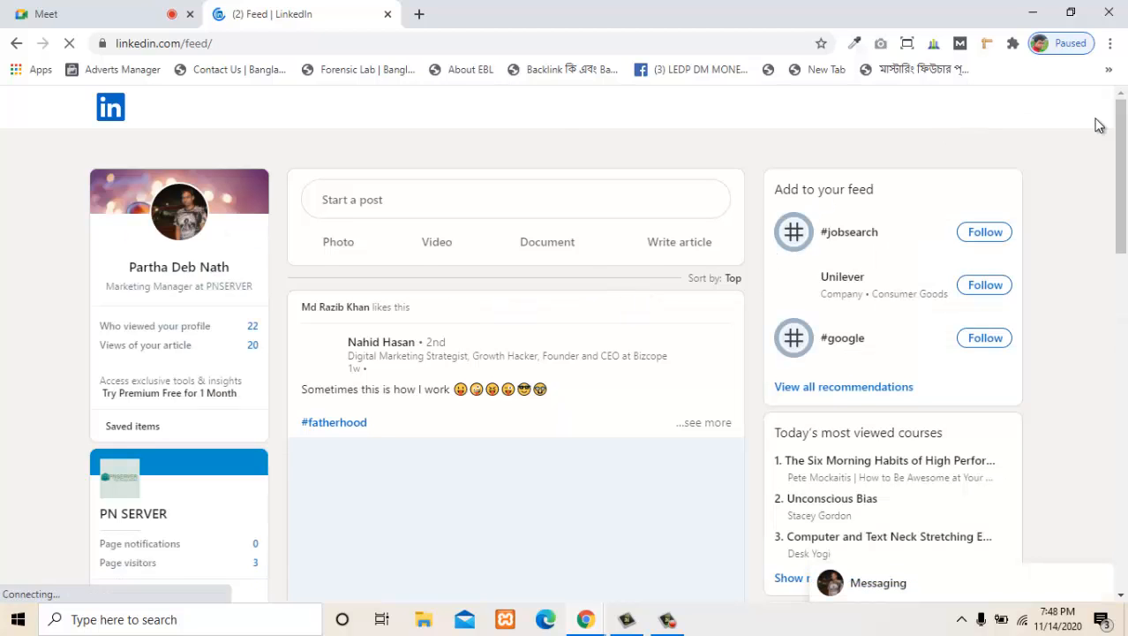
- Sign out of the LinkedIn account and load the linkedin.com home page to view its sign-in options
left_click(872, 127)
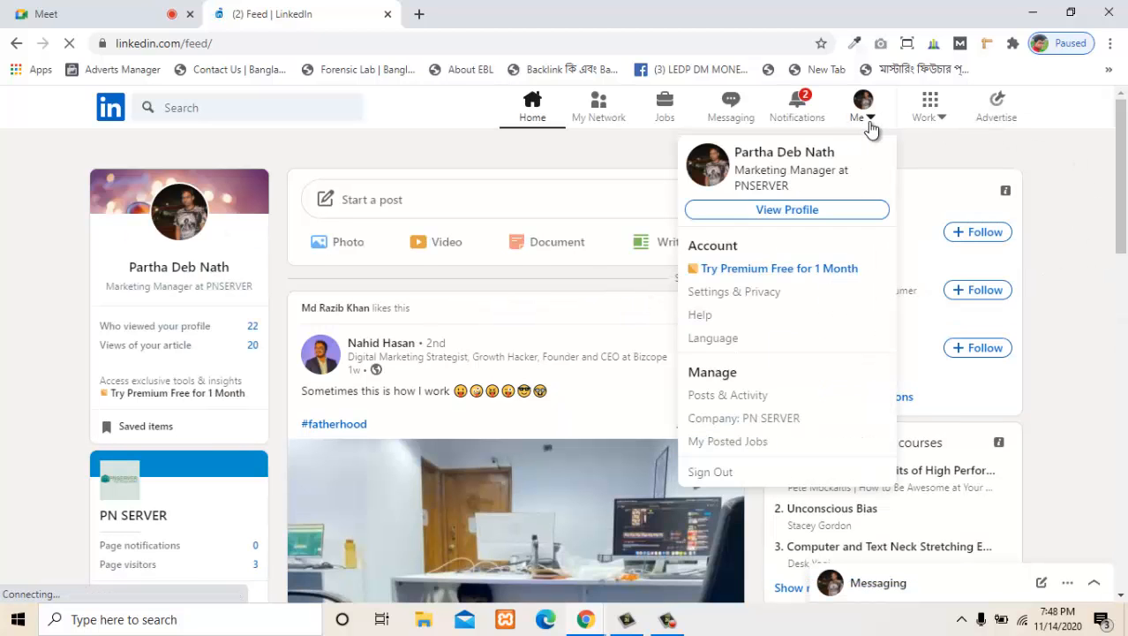
left_click(717, 471)
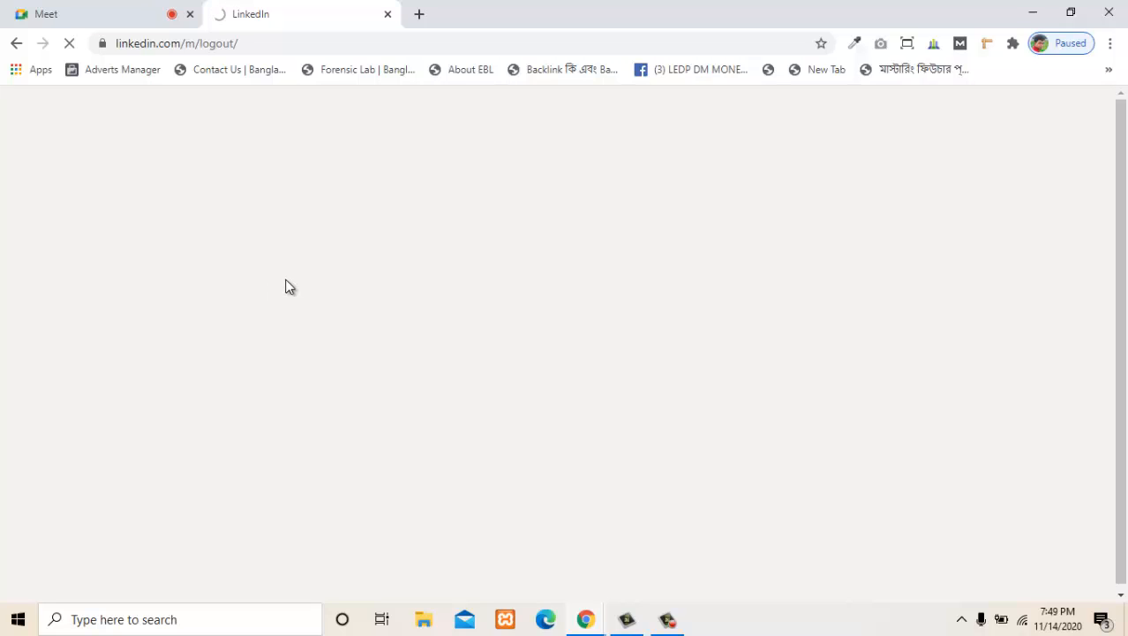
left_click_drag(188, 45, 302, 54)
key("BackSpace")
key("Return")
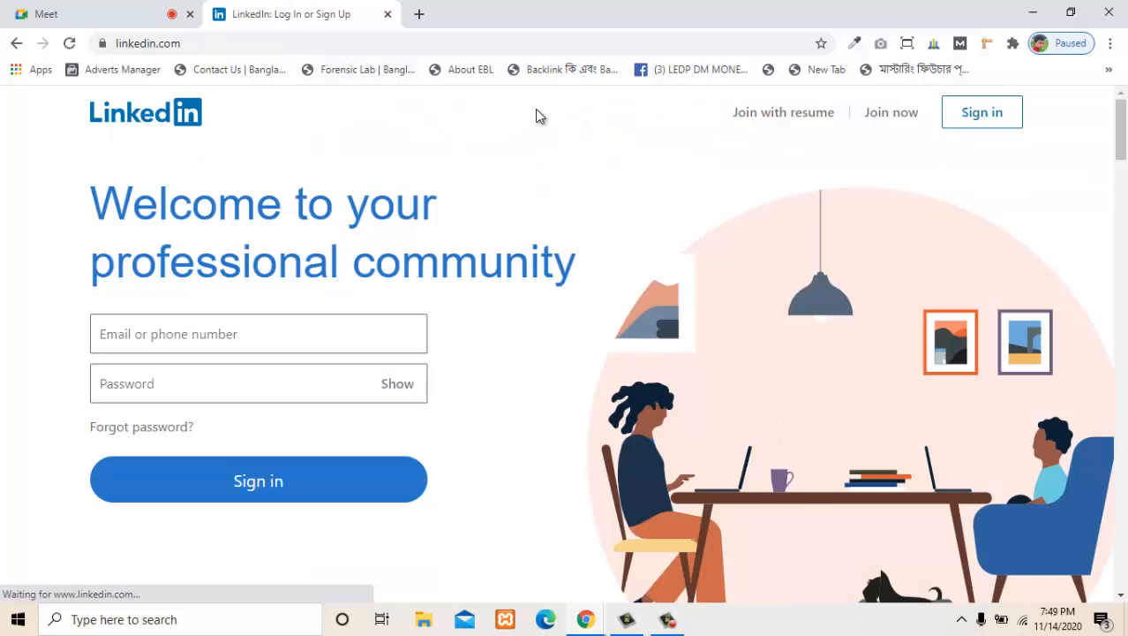
scroll(587, 238, "down", 7)
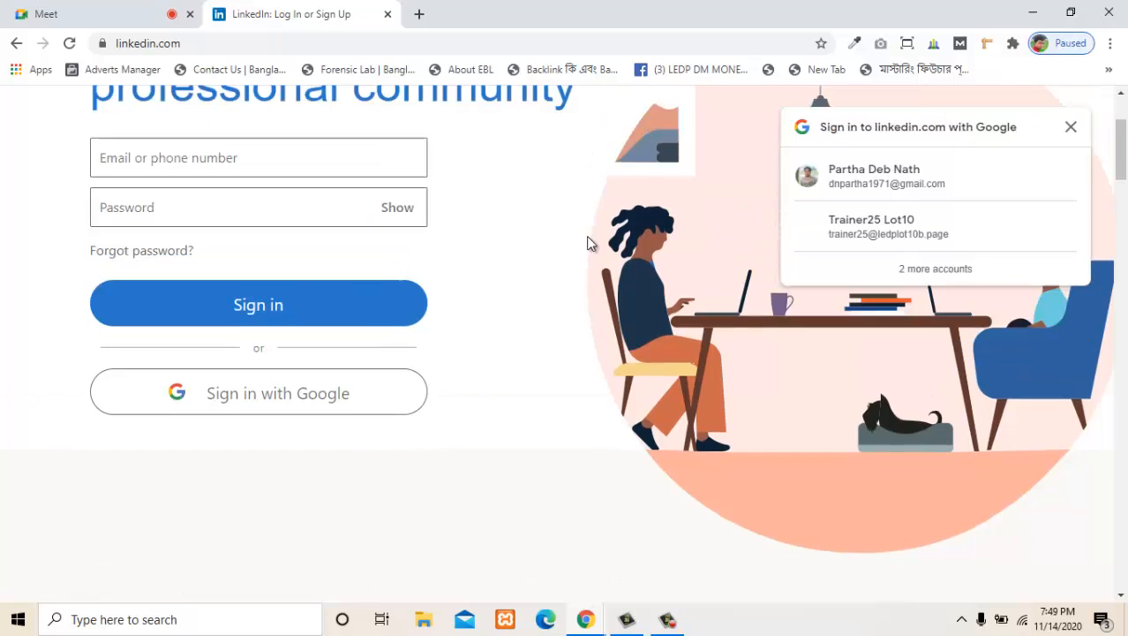
scroll(587, 239, "down", 8)
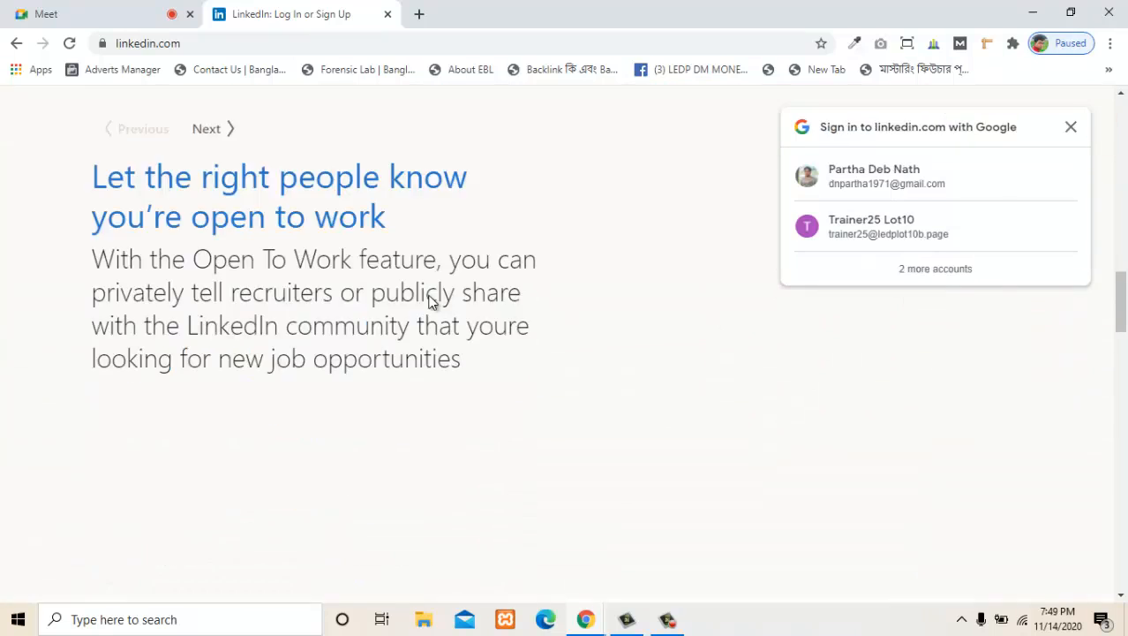
scroll(433, 302, "up", 3)
scroll(443, 302, "up", 12)
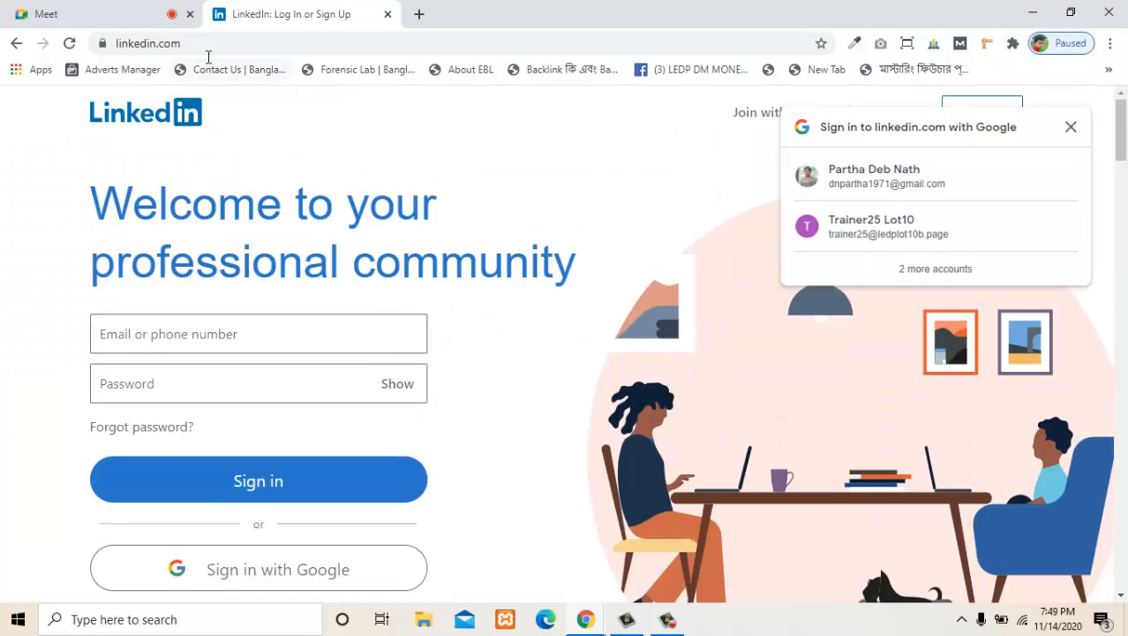
double_click(134, 40)
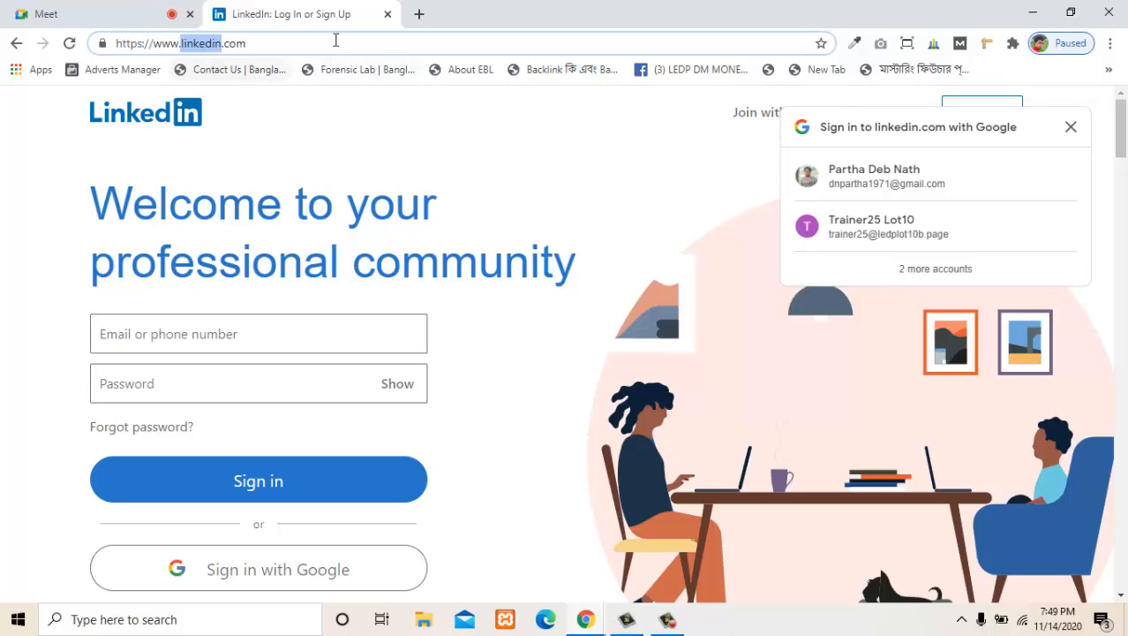
- Search the web for "linkedin price plan" in a new browser tab
left_click(419, 14)
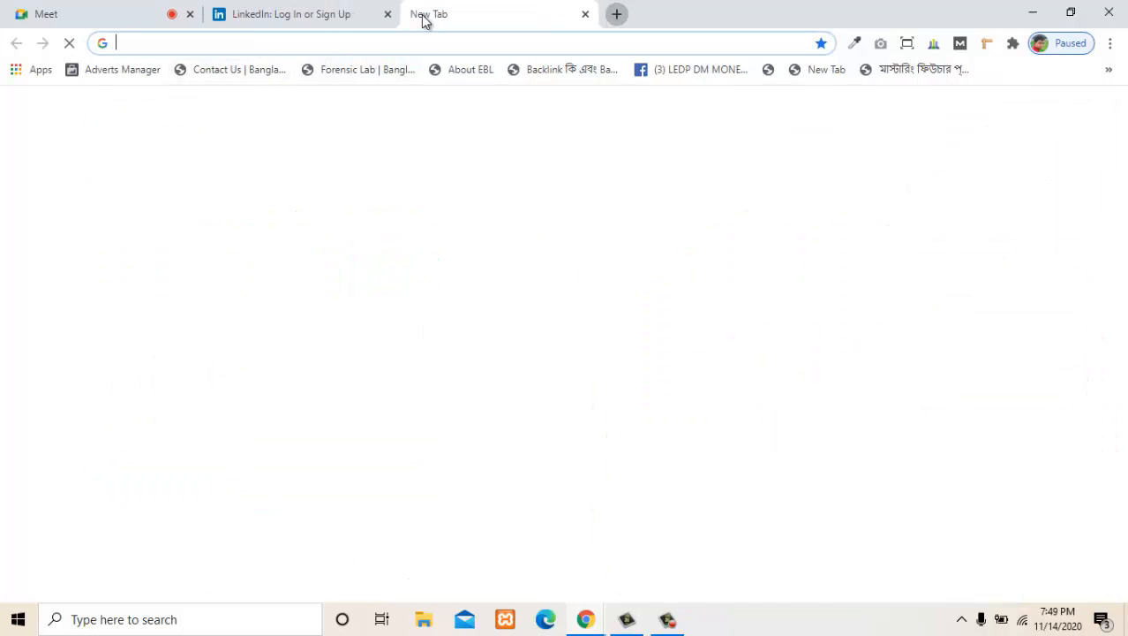
type("linkedin")
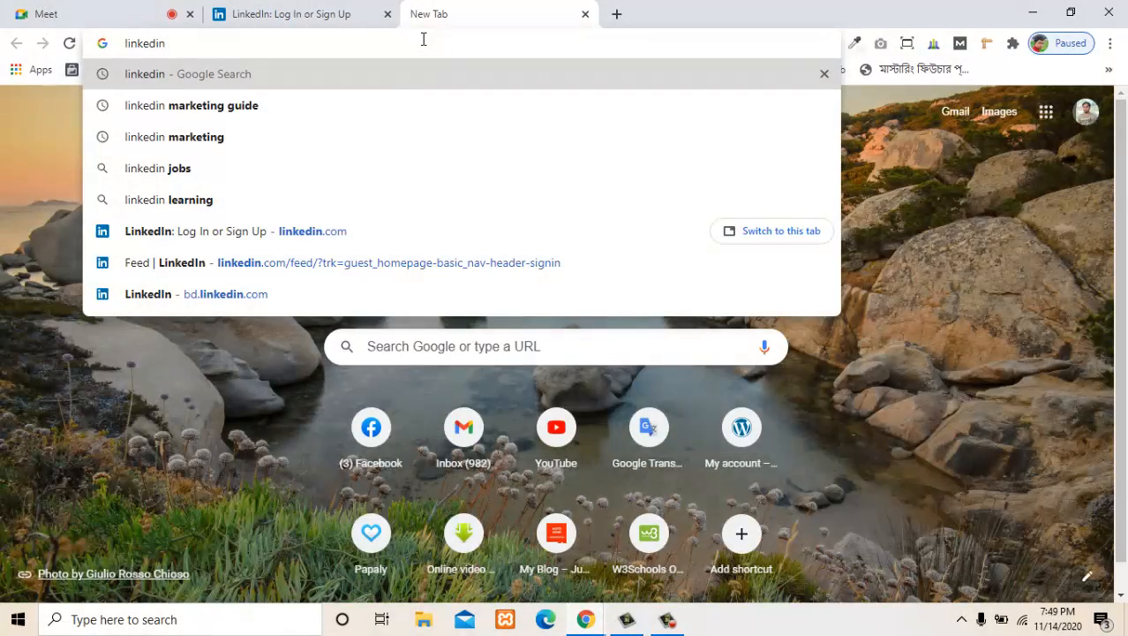
type(" price pl")
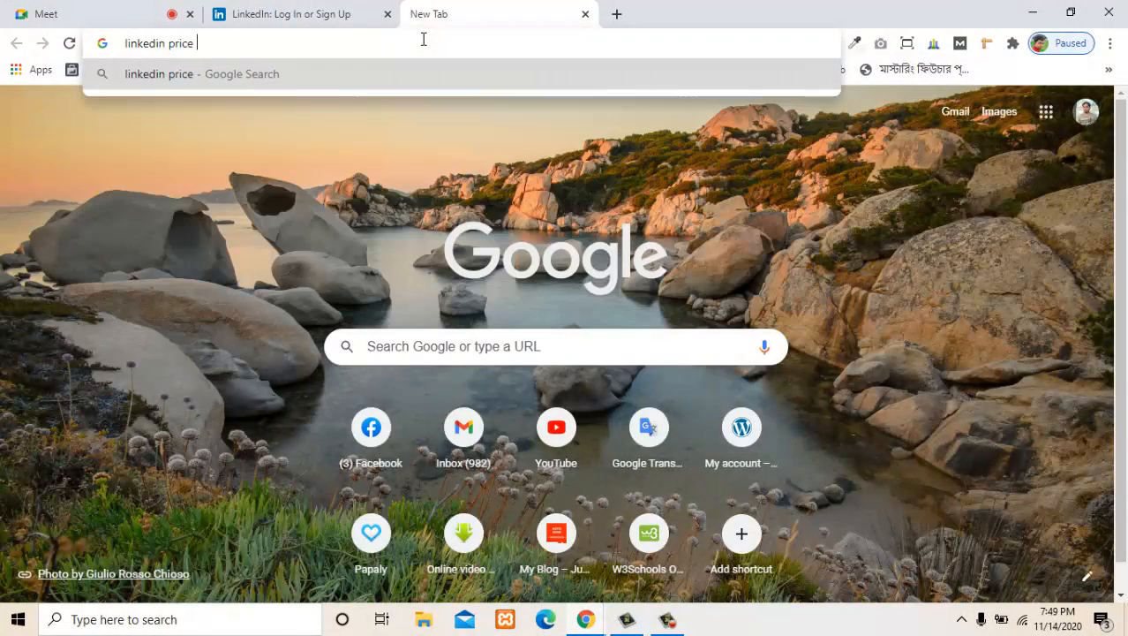
type("an")
key("Return")
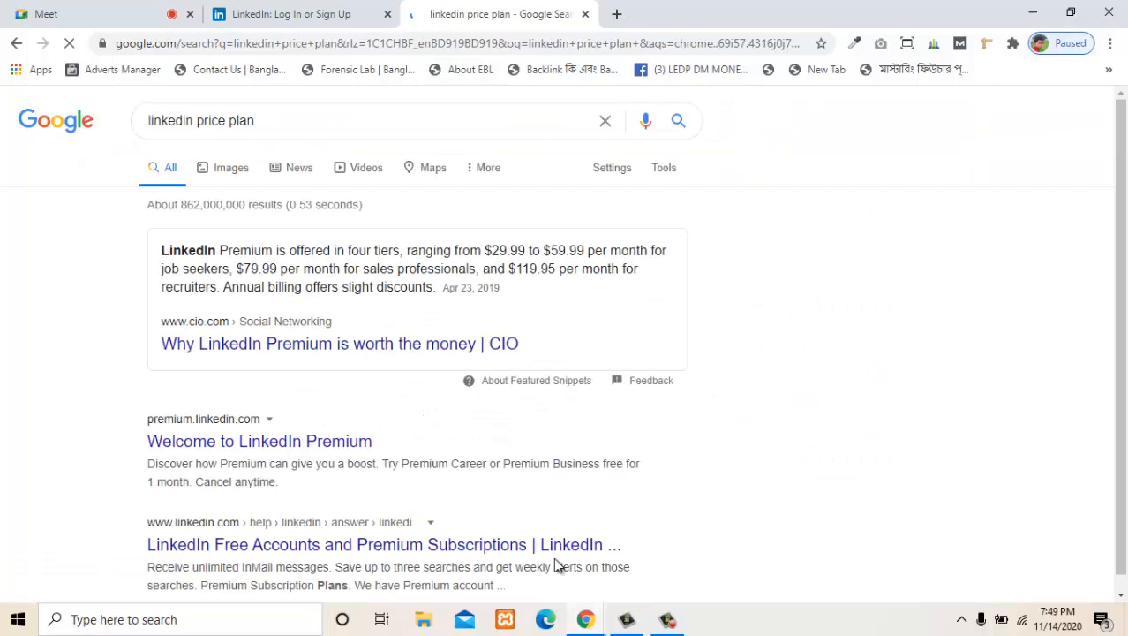
left_click(664, 623)
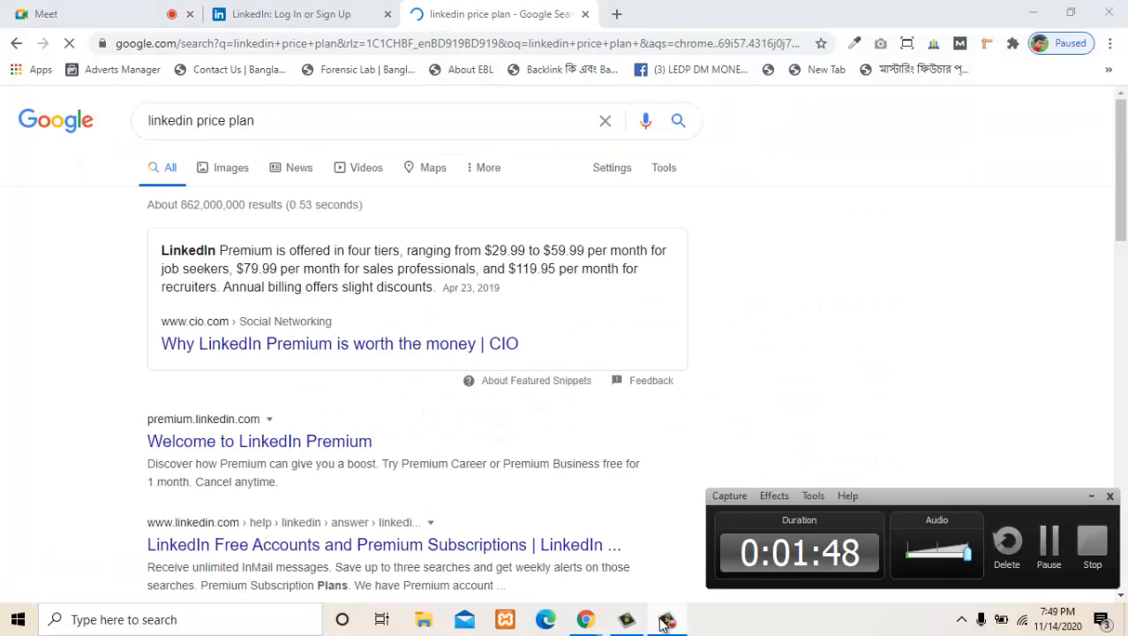
left_click(664, 622)
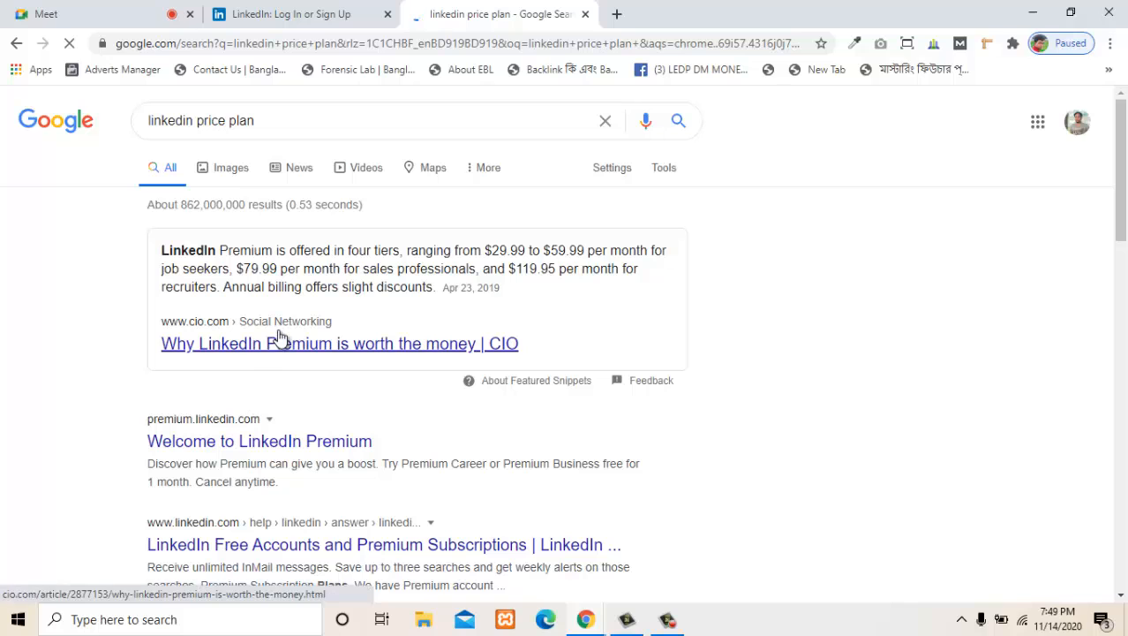
- Open the "Welcome to LinkedIn Premium" search result in a separate browser tab
scroll(331, 378, "down", 1)
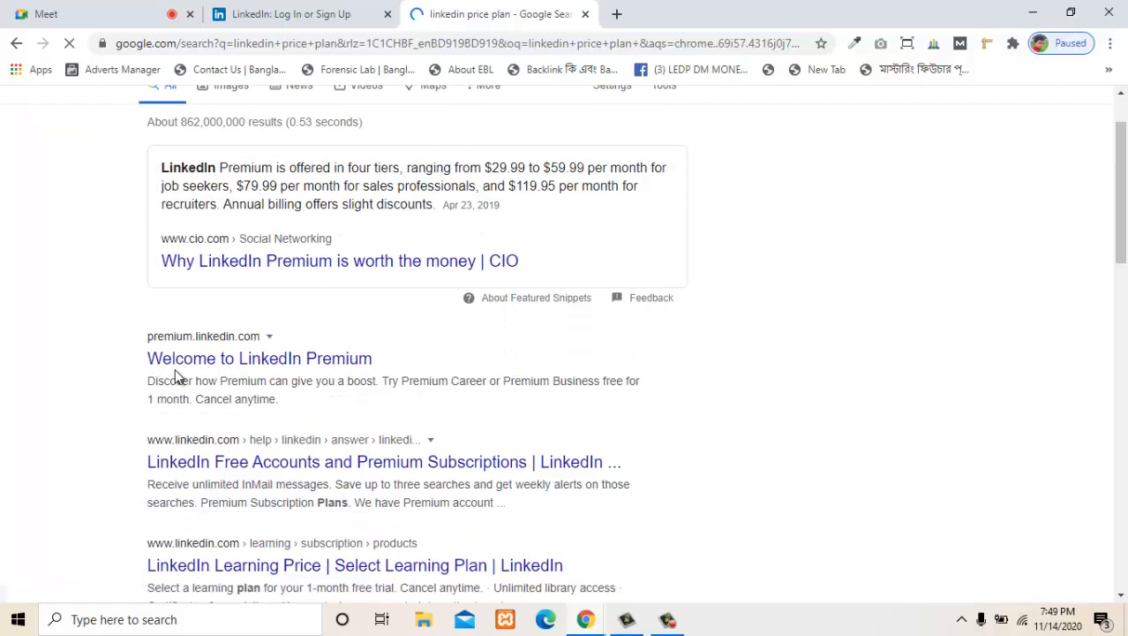
right_click(252, 369)
left_click(291, 374)
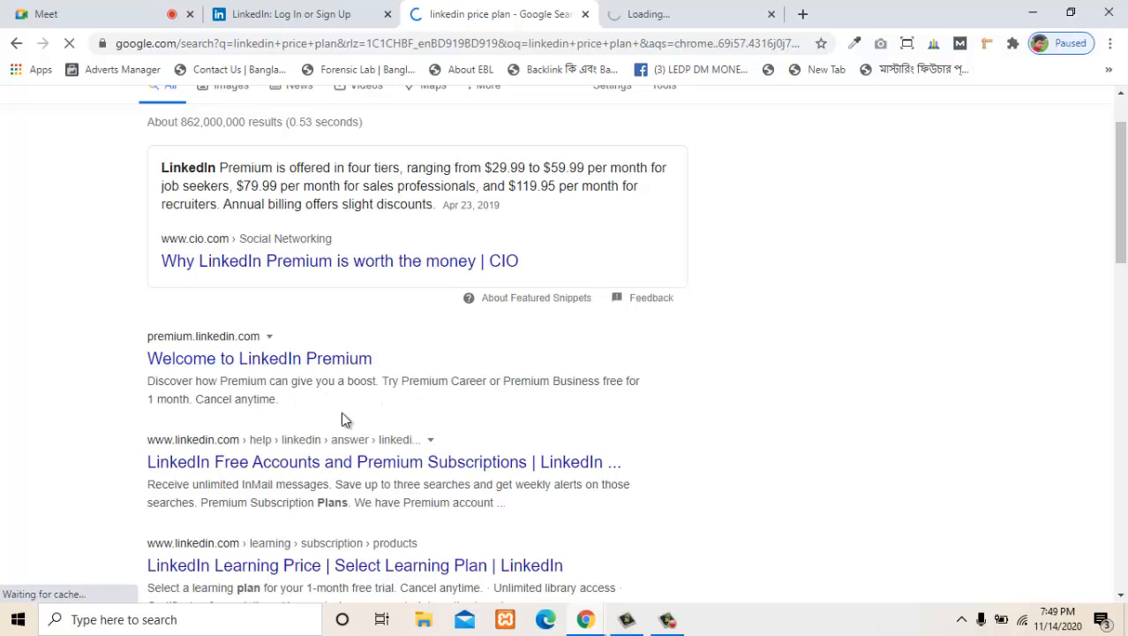
scroll(346, 415, "up", 1)
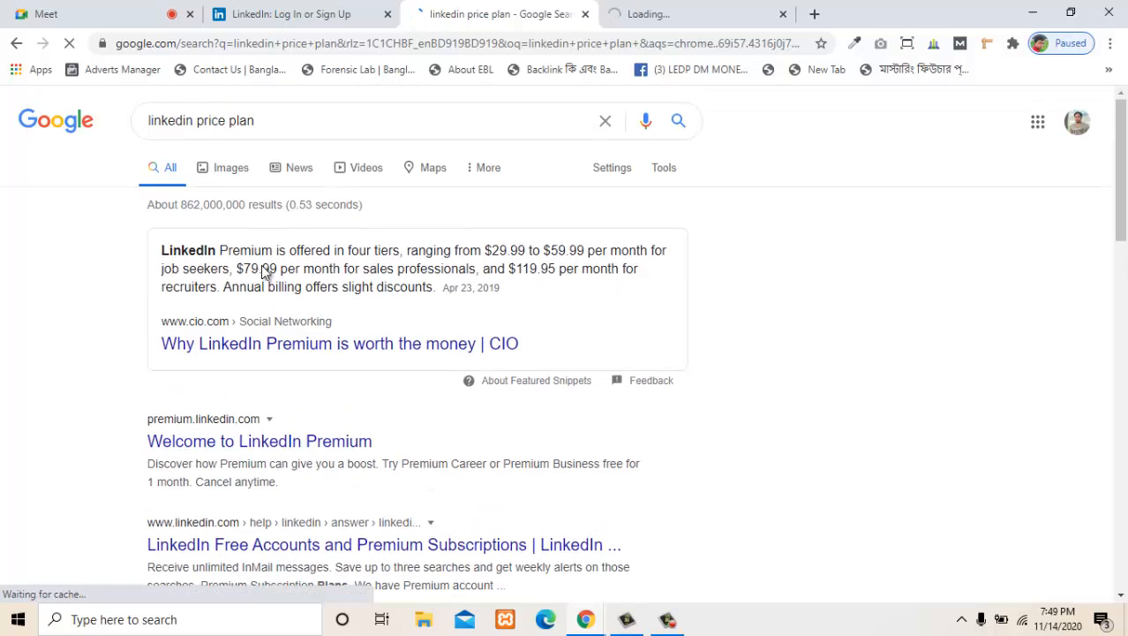
right_click(294, 344)
left_click(345, 353)
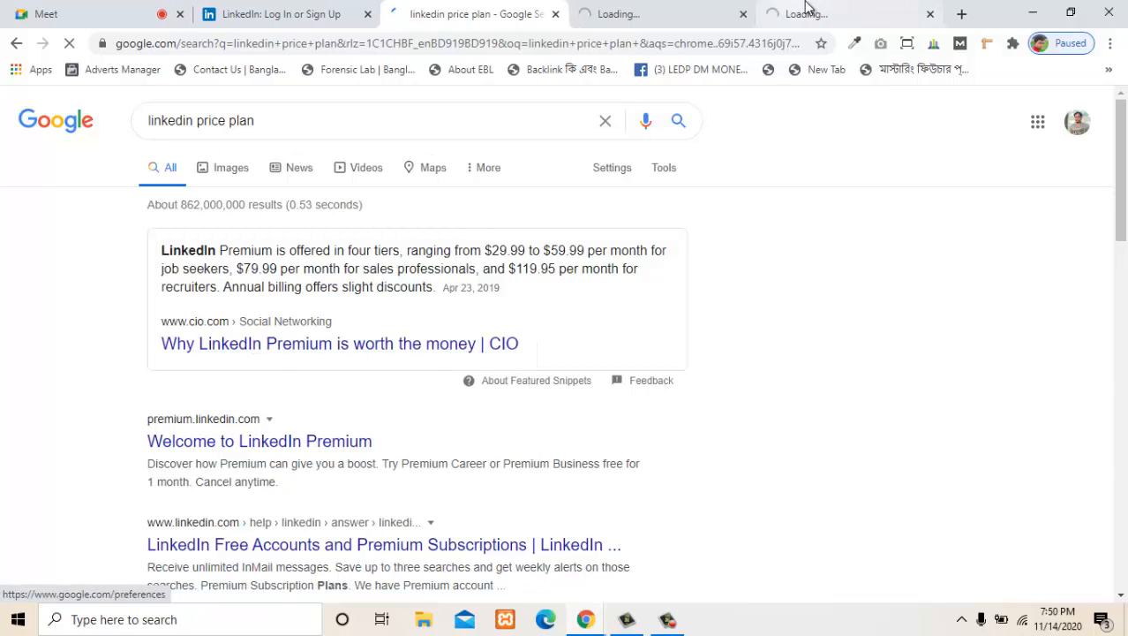
left_click(658, 7)
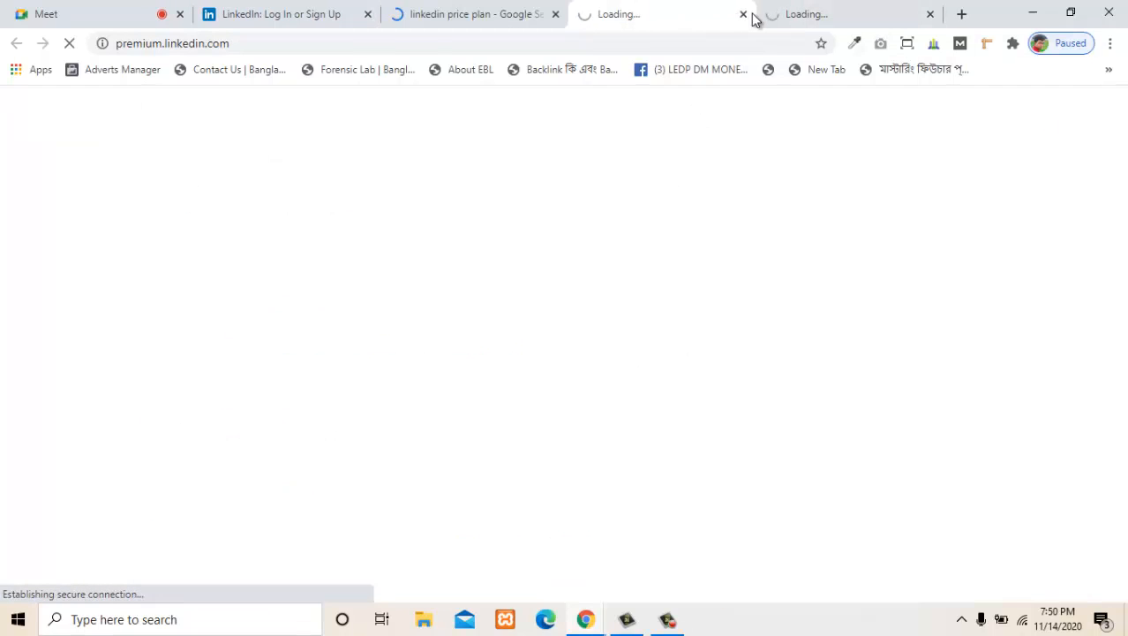
left_click(930, 14)
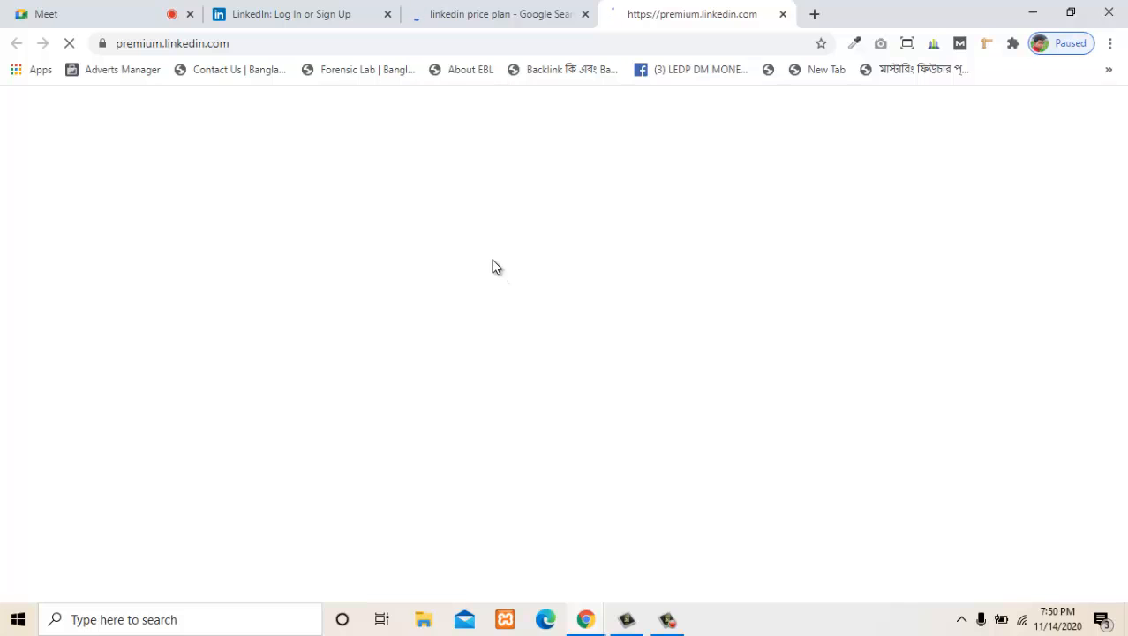
left_click(505, 11)
scroll(799, 370, "down", 4)
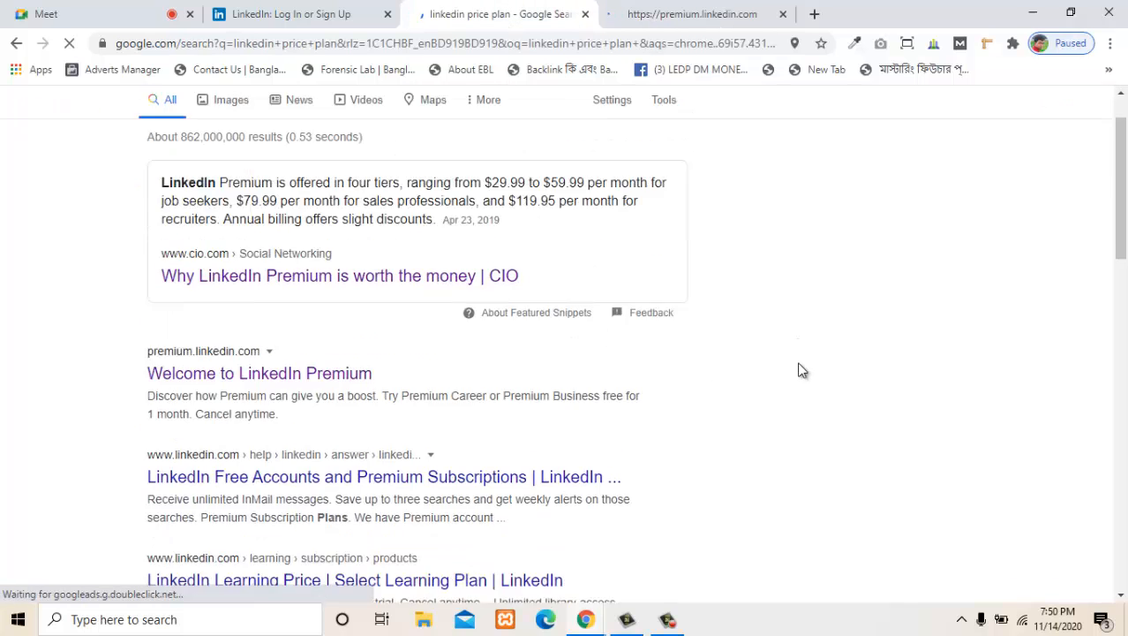
scroll(790, 373, "up", 4)
left_click(713, 11)
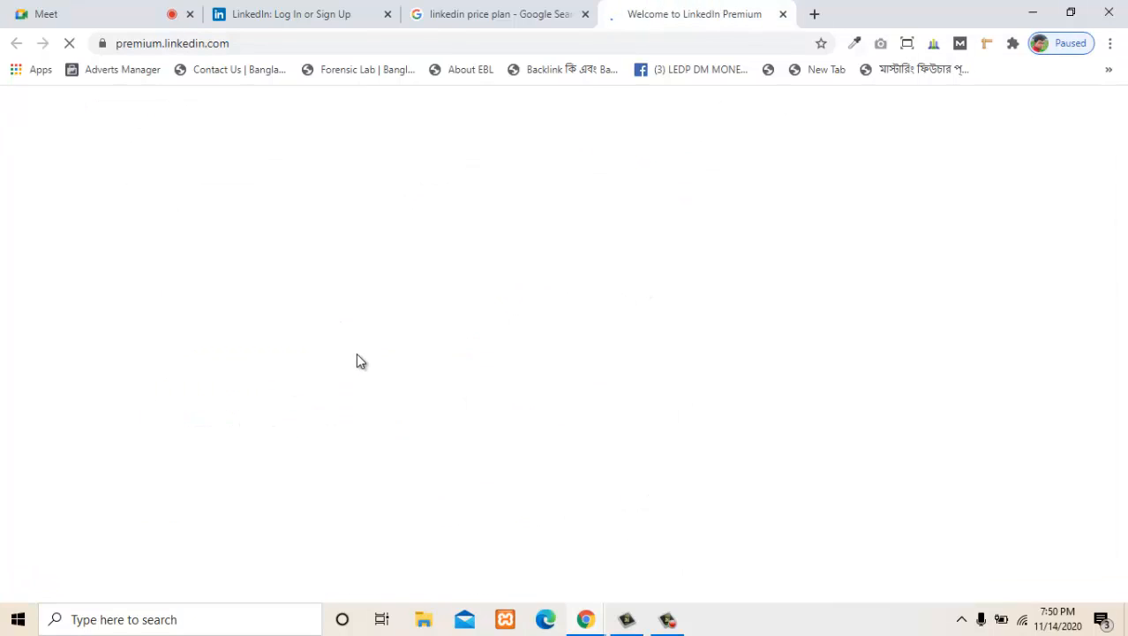
left_click(461, 11)
left_click(668, 11)
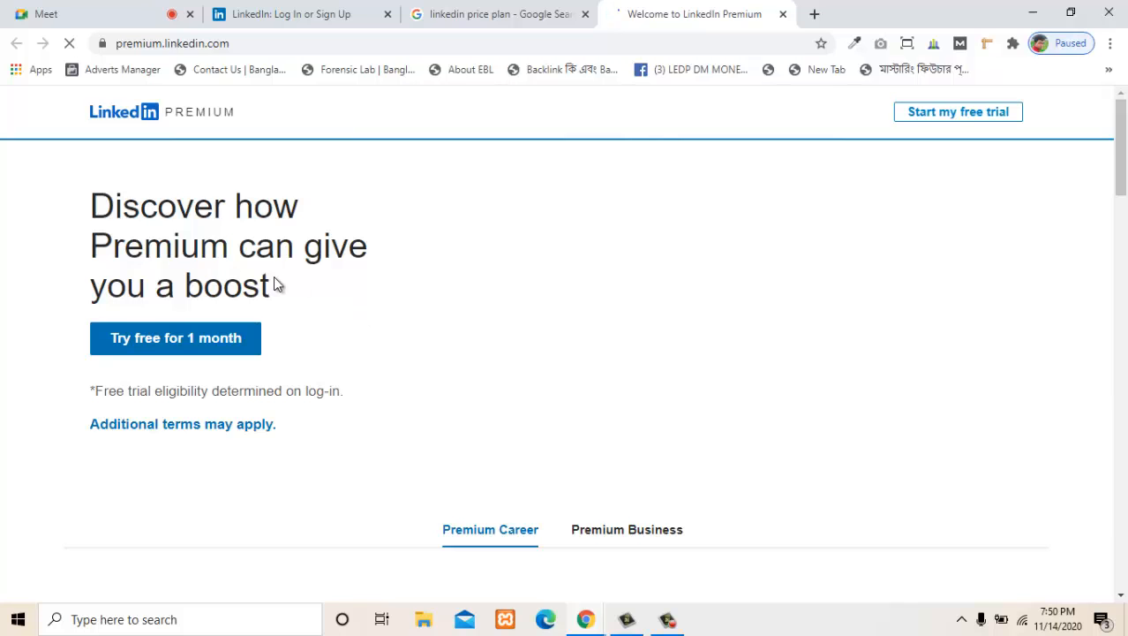
- Examine what the Premium Career plan includes on the LinkedIn Premium page
scroll(389, 292, "down", 1)
scroll(389, 293, "up", 1)
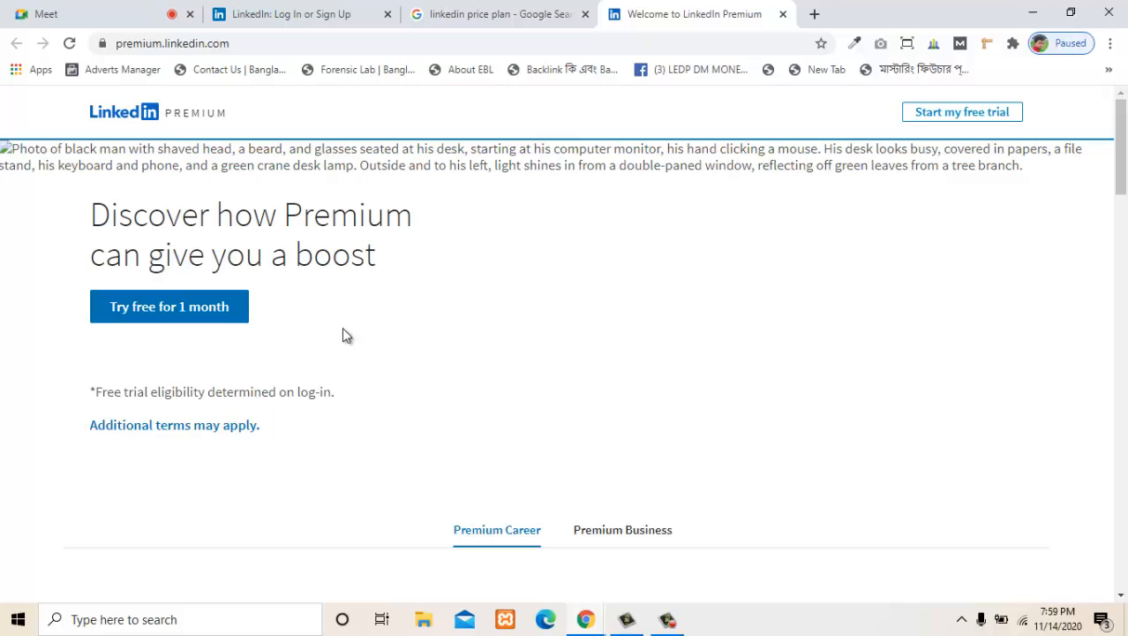
scroll(484, 340, "down", 4)
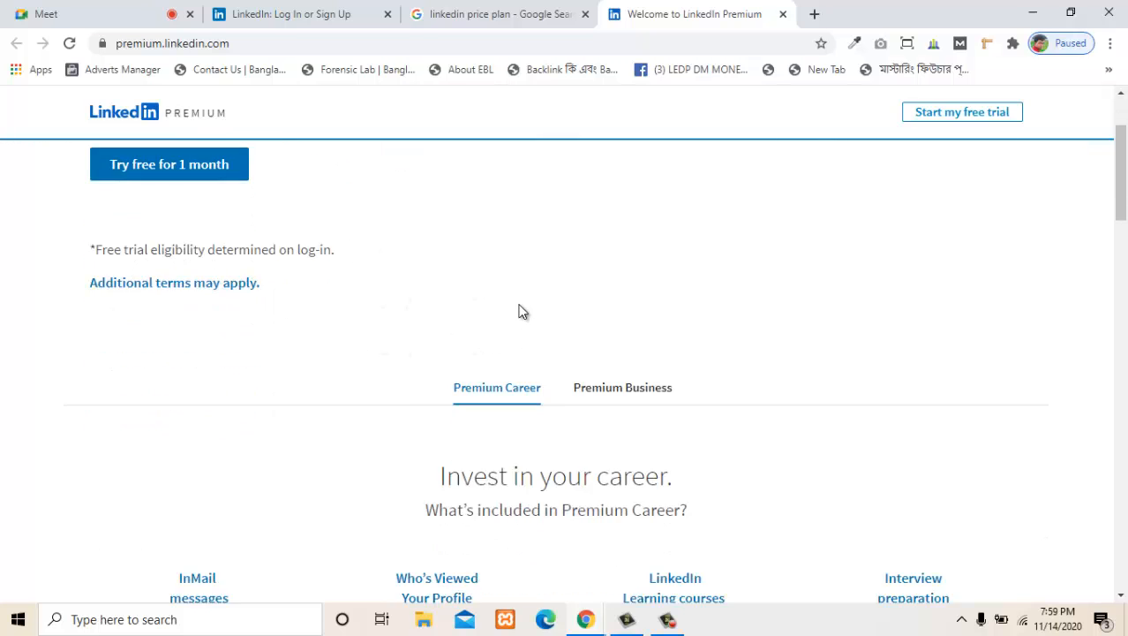
scroll(477, 336, "down", 10)
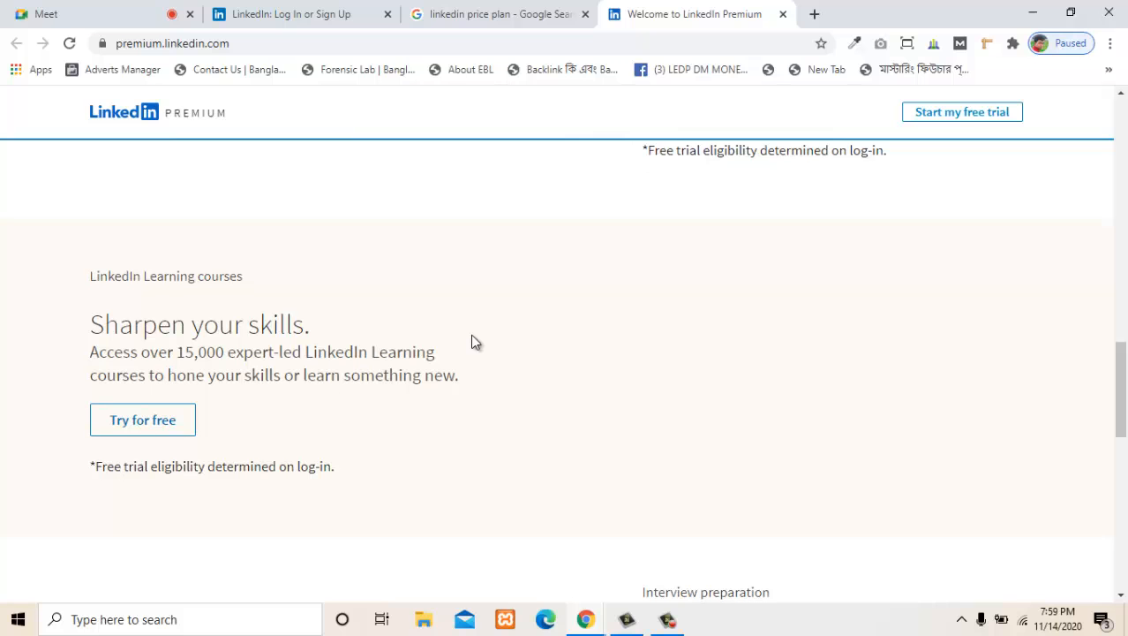
scroll(310, 335, "down", 3)
scroll(446, 415, "up", 12)
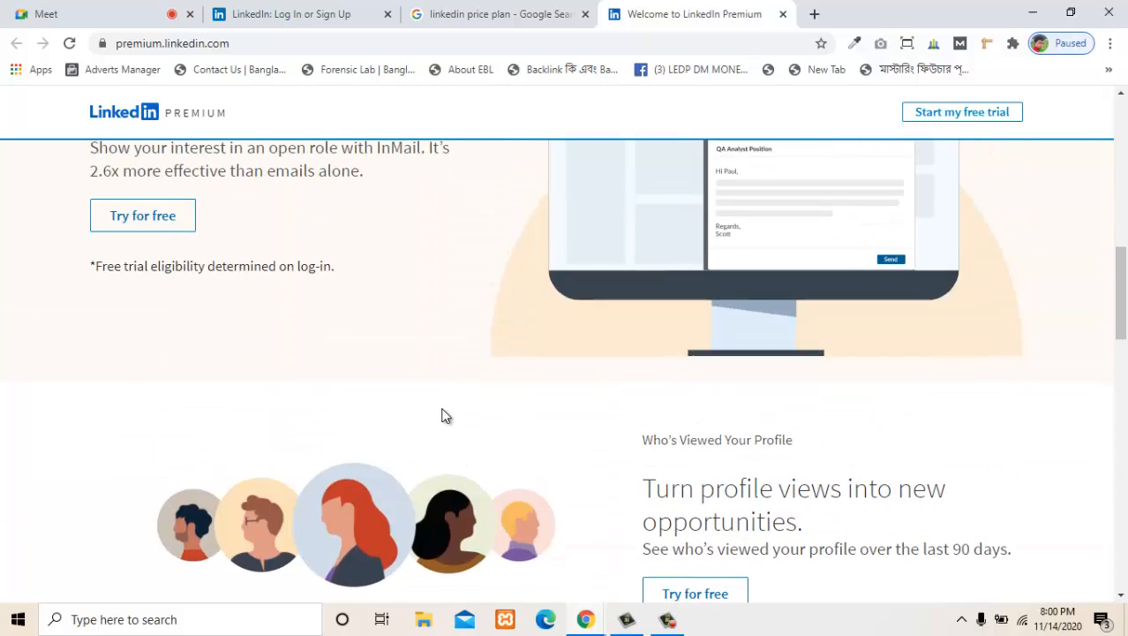
scroll(446, 415, "down", 1)
scroll(446, 415, "up", 2)
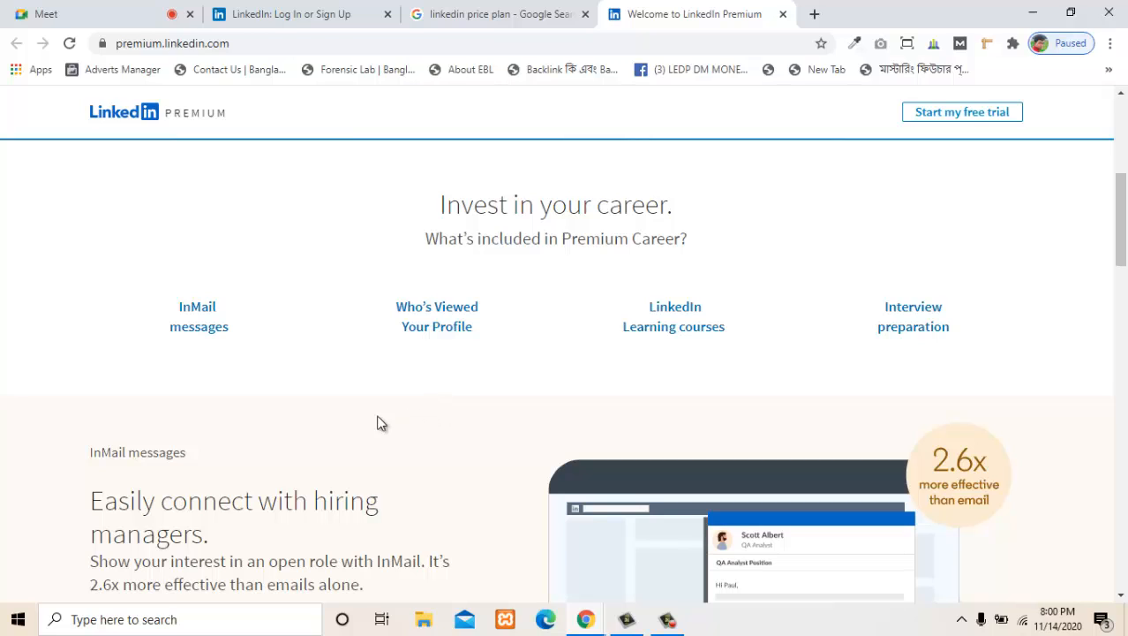
scroll(291, 424, "up", 1)
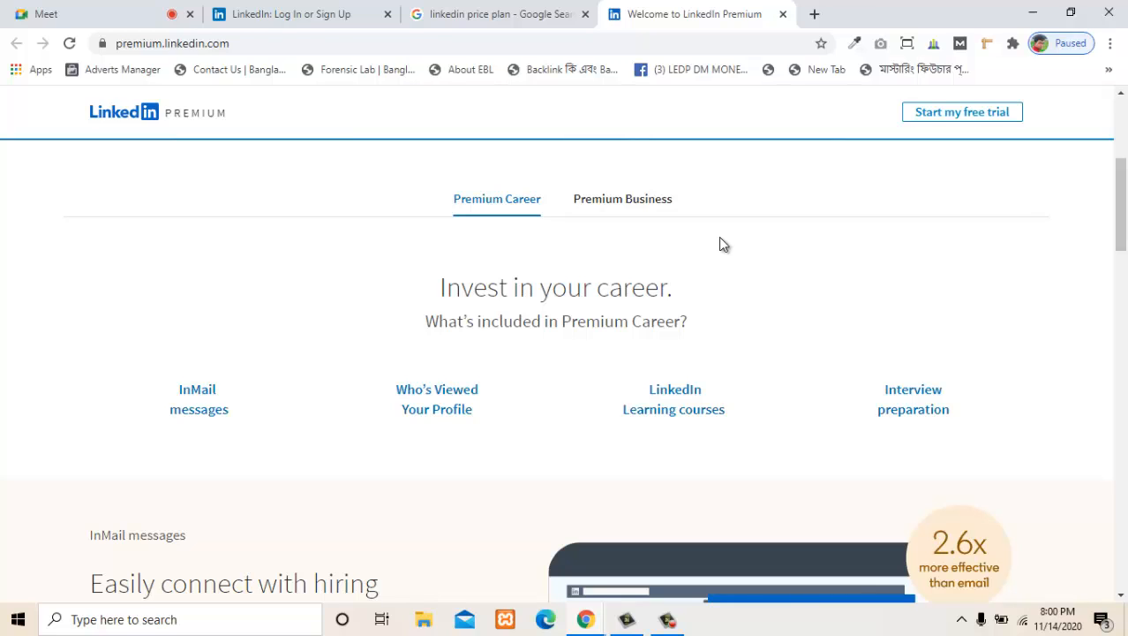
- Show the Premium Business plan and examine the features it includes
scroll(683, 260, "up", 2)
scroll(647, 310, "down", 2)
left_click(613, 204)
scroll(566, 318, "down", 4)
scroll(505, 323, "down", 2)
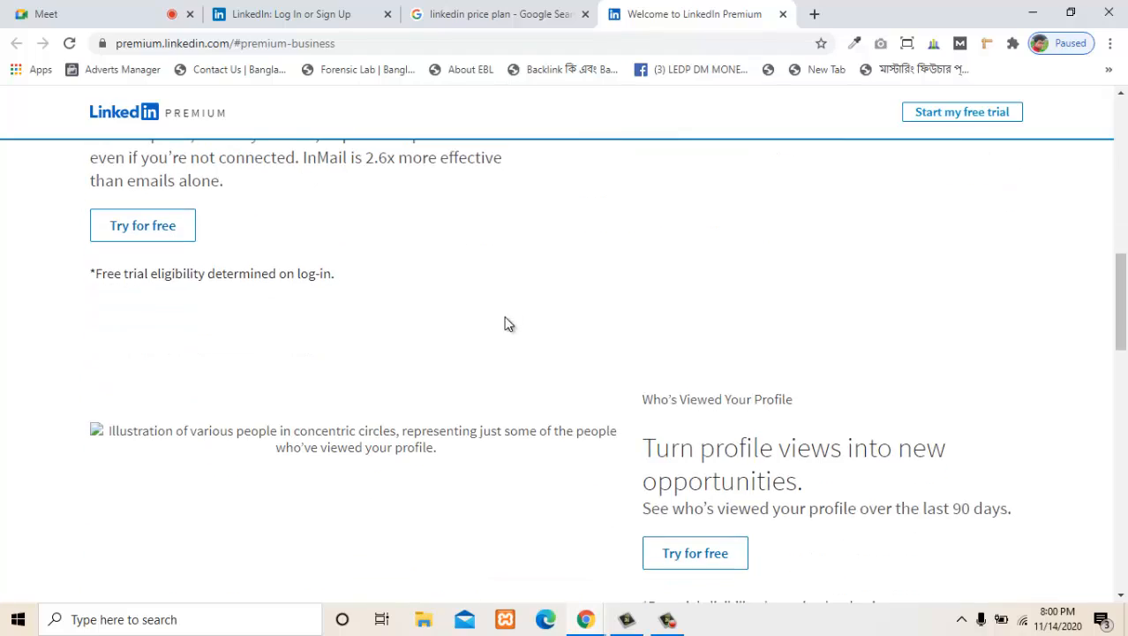
scroll(420, 320, "up", 2)
scroll(283, 370, "down", 6)
scroll(405, 380, "up", 3)
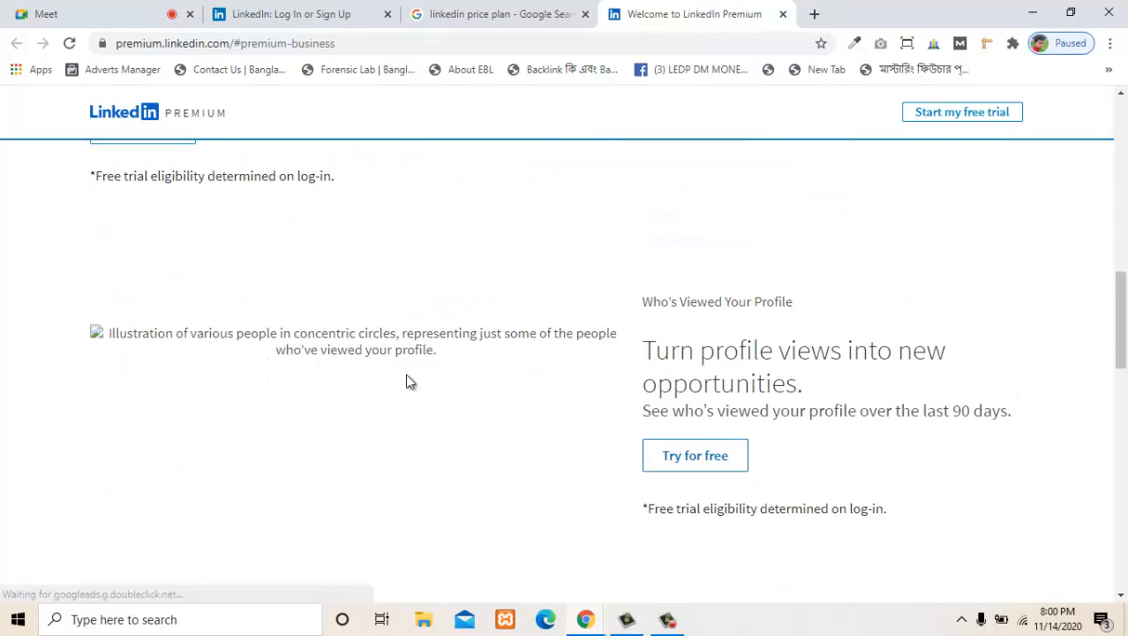
scroll(485, 384, "up", 4)
scroll(486, 383, "down", 5)
scroll(487, 381, "up", 8)
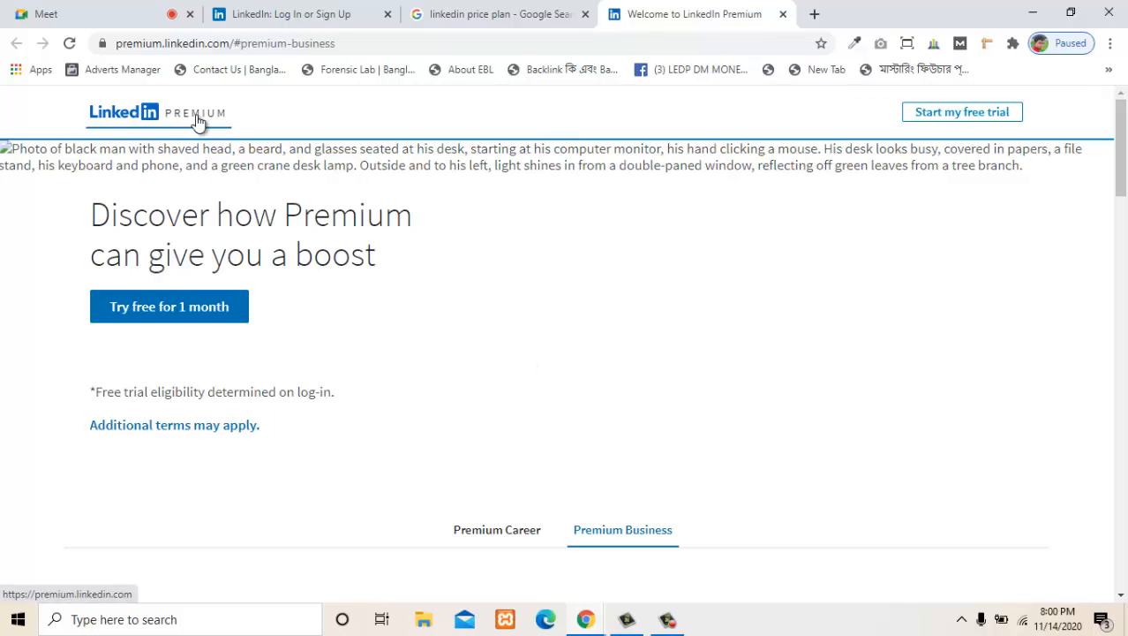
- Return to the "linkedin price plan" search results and highlight "$79.99 per month" in the featured snippet
left_click(155, 121)
key("ctrl+shift+Tab")
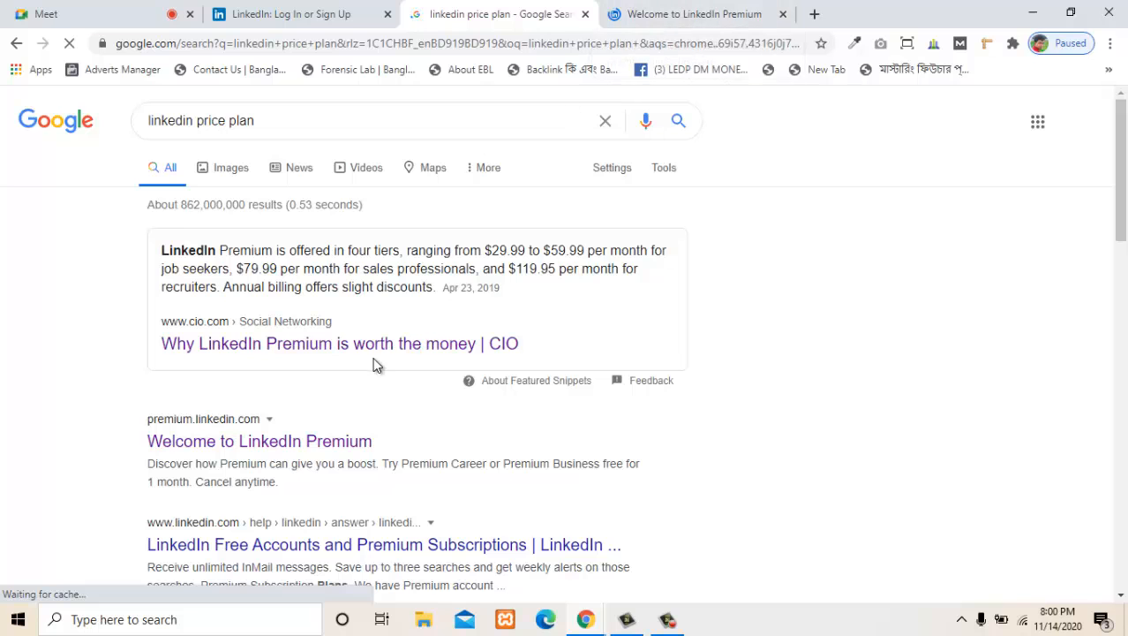
scroll(338, 381, "down", 2)
scroll(338, 382, "up", 2)
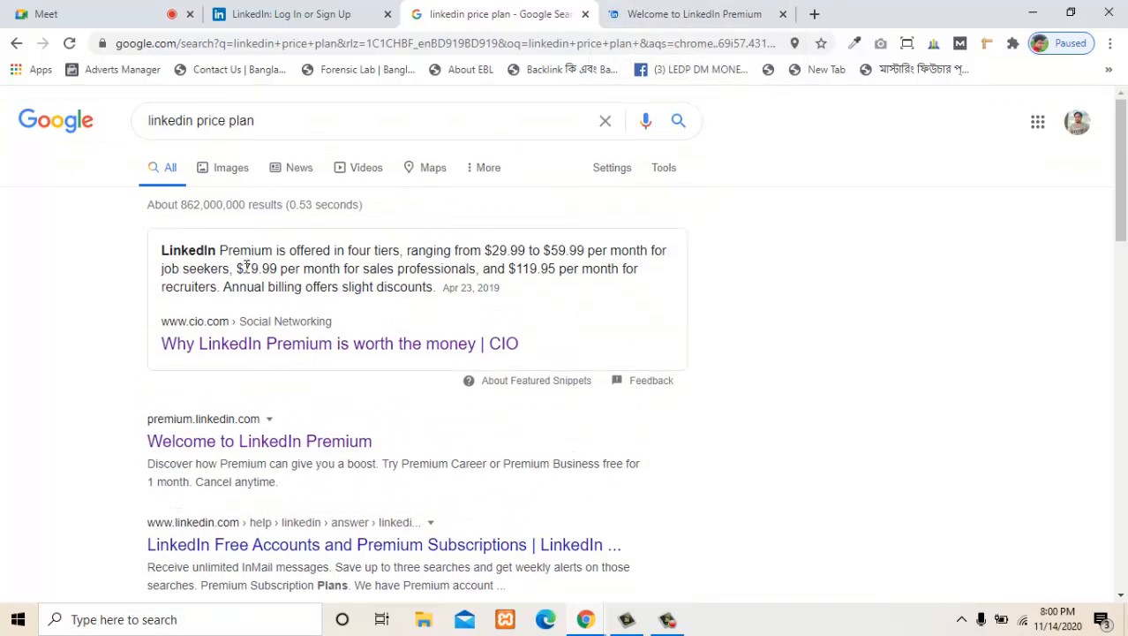
left_click_drag(235, 268, 344, 267)
- Open the "LinkedIn Learning Price | Select Learning Plan" search result in a separate browser tab
scroll(456, 265, "down", 2)
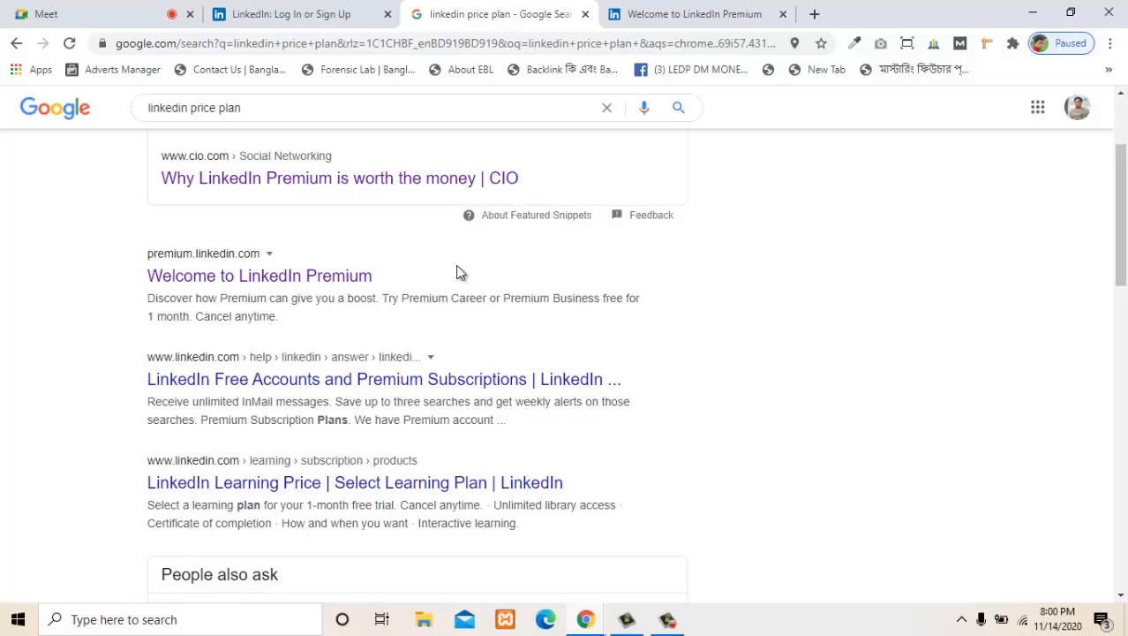
scroll(441, 275, "down", 1)
scroll(221, 349, "down", 1)
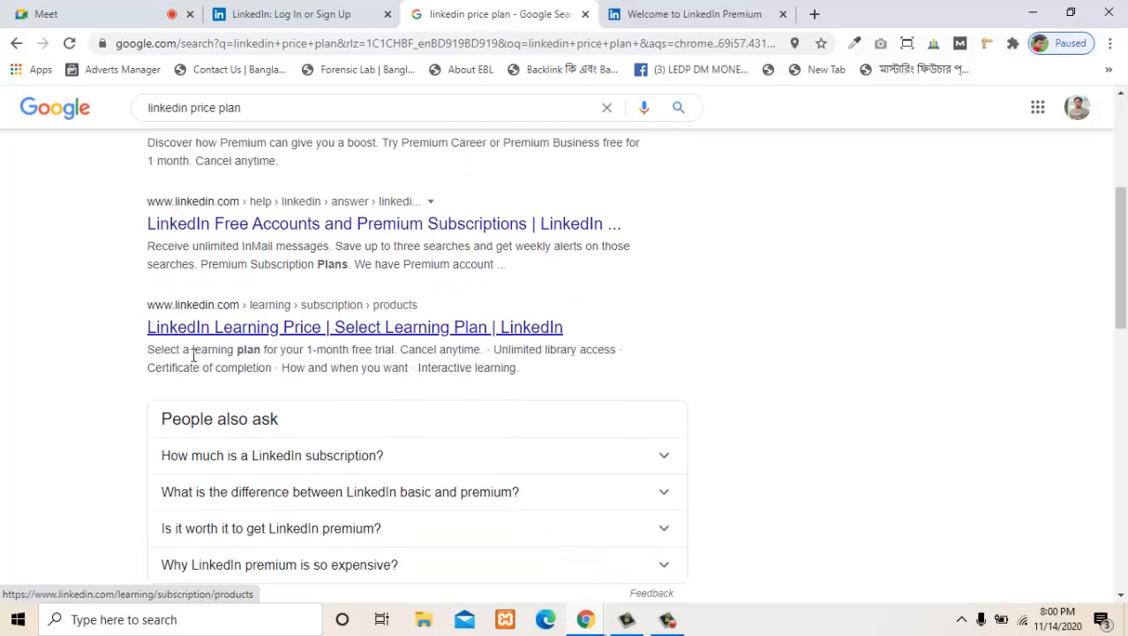
left_click(402, 320, "ctrl")
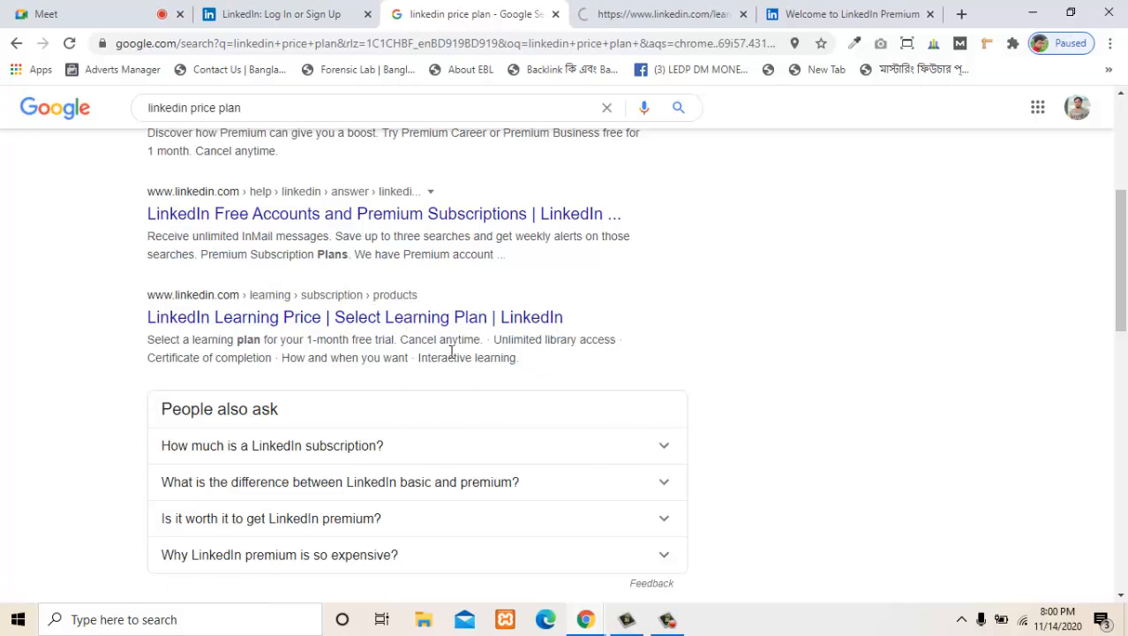
- Look through the remaining price plan search results, then show the opened LinkedIn Learning price page
scroll(452, 352, "down", 3)
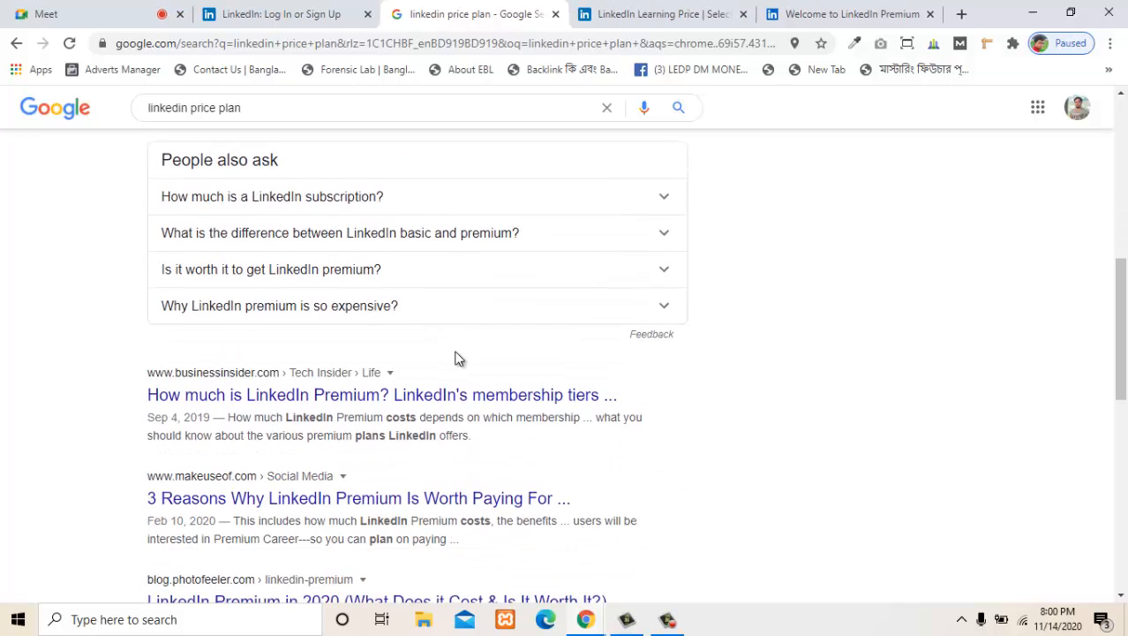
scroll(455, 356, "down", 1)
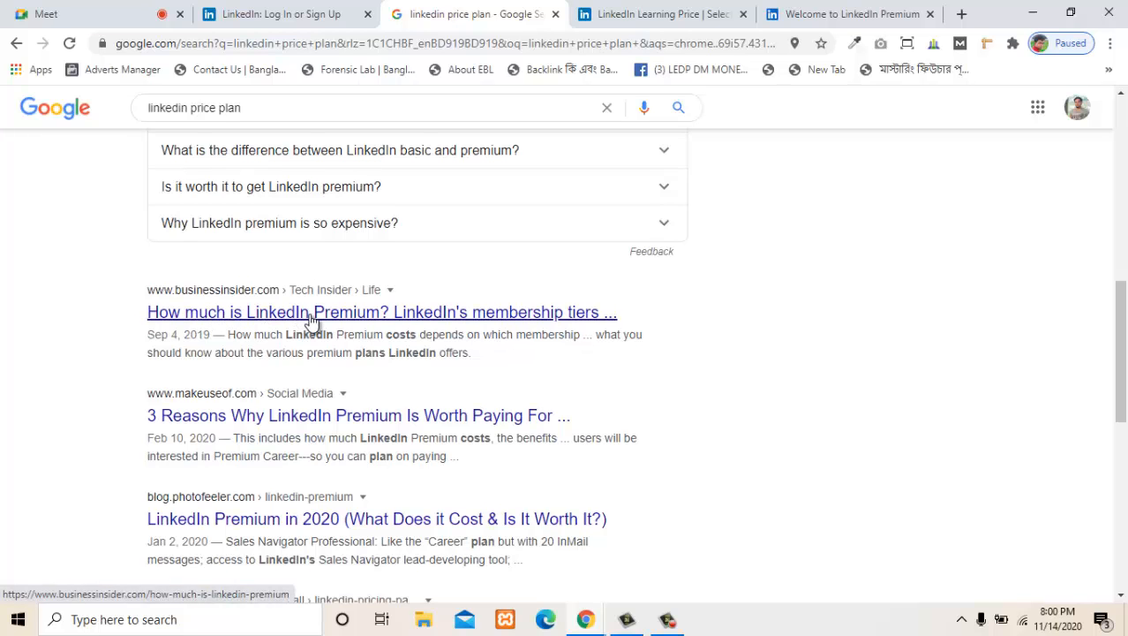
scroll(311, 323, "down", 1)
scroll(310, 322, "up", 5)
left_click(624, 14)
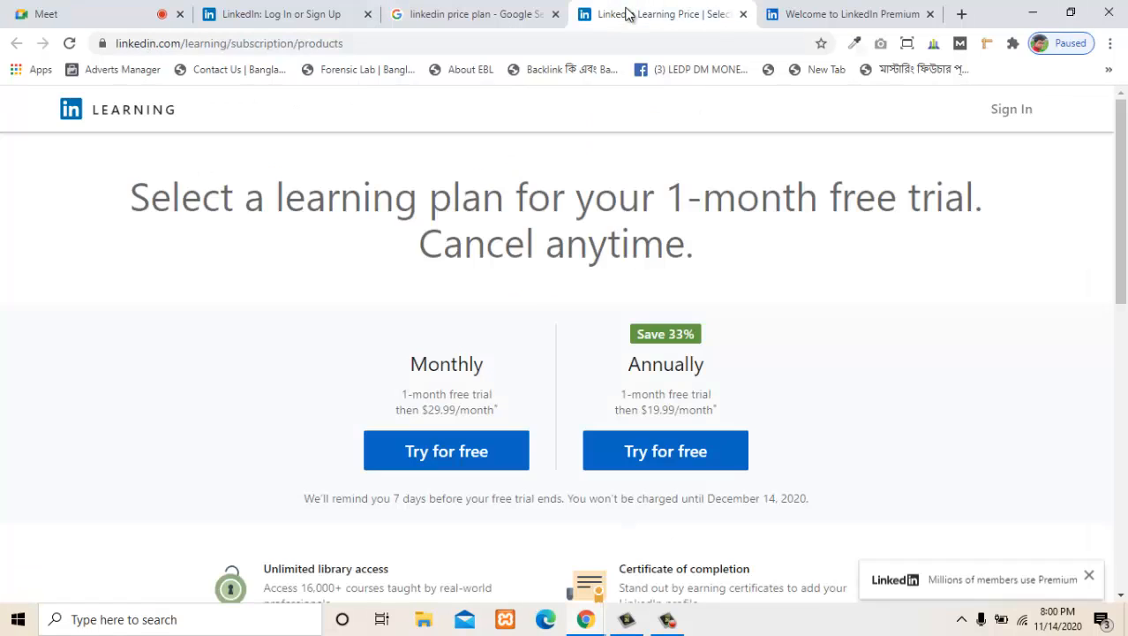
- Examine the LinkedIn Learning page's monthly and annual trial plans, listed benefits and frequently asked questions
scroll(748, 396, "down", 5)
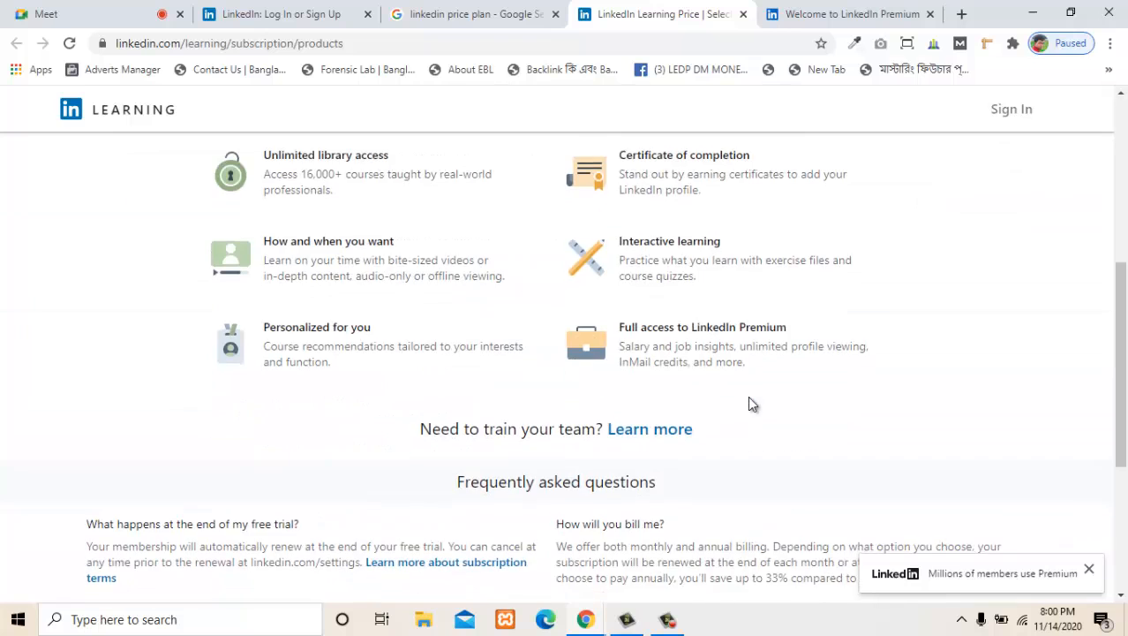
scroll(742, 405, "up", 1)
scroll(741, 404, "up", 4)
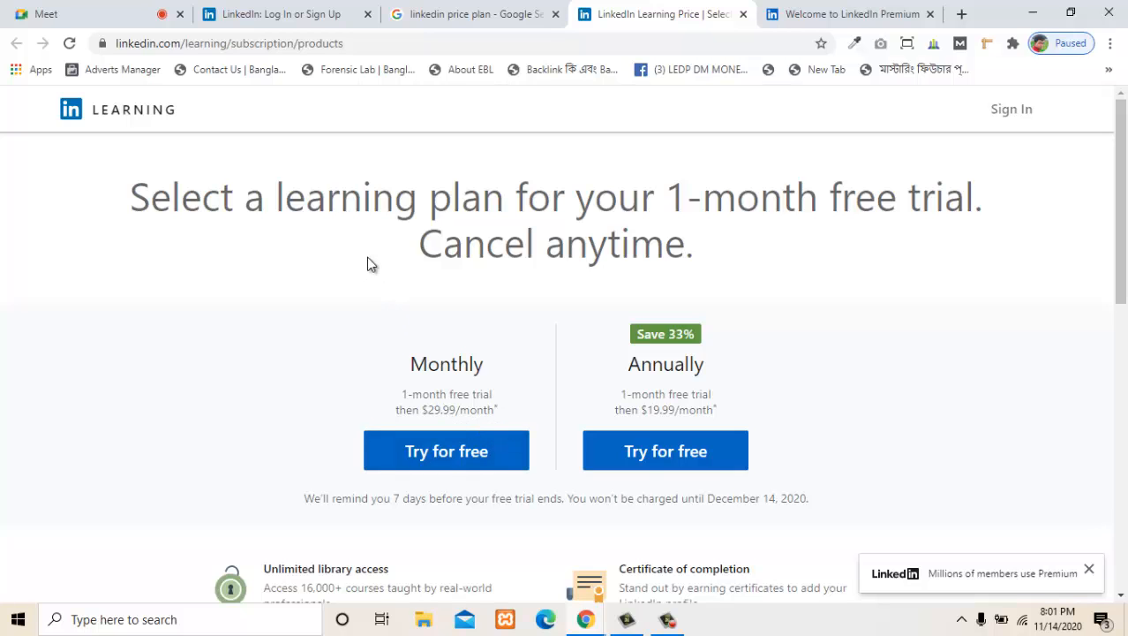
scroll(765, 265, "down", 6)
scroll(765, 286, "up", 6)
scroll(323, 354, "down", 5)
scroll(302, 340, "down", 2)
scroll(302, 340, "up", 8)
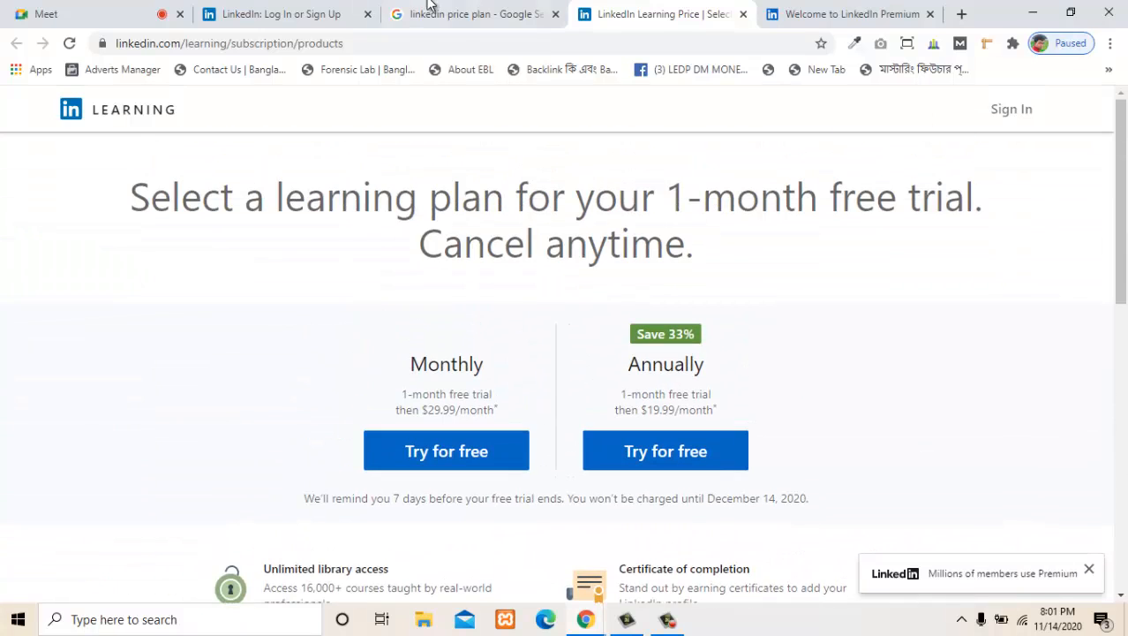
left_click(305, 14)
left_click(628, 14)
scroll(639, 426, "down", 10)
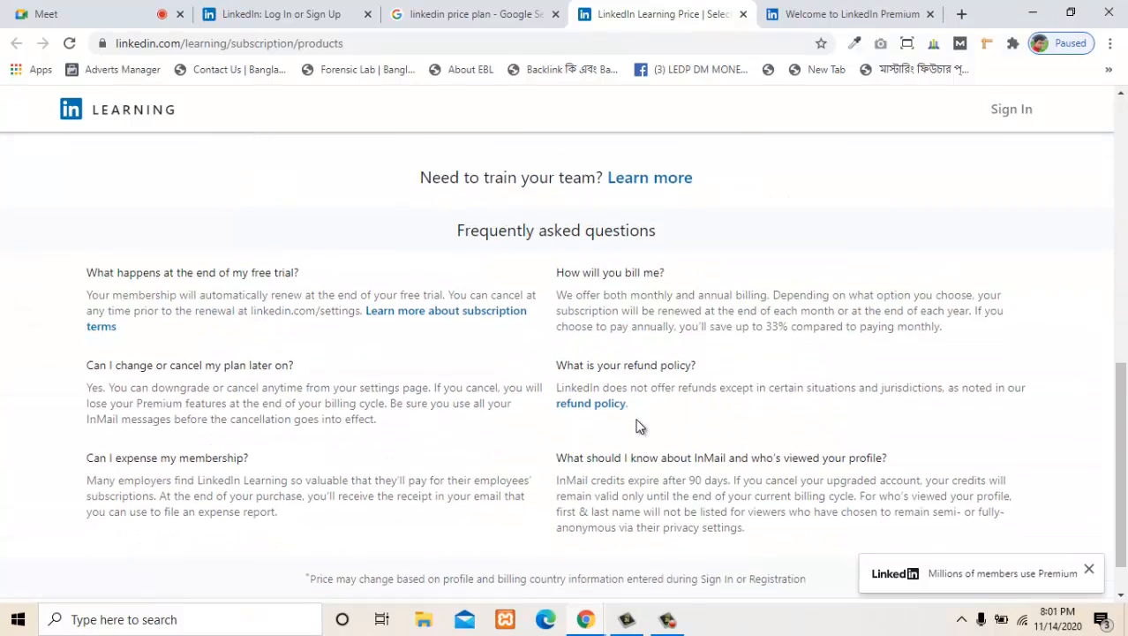
scroll(639, 427, "up", 10)
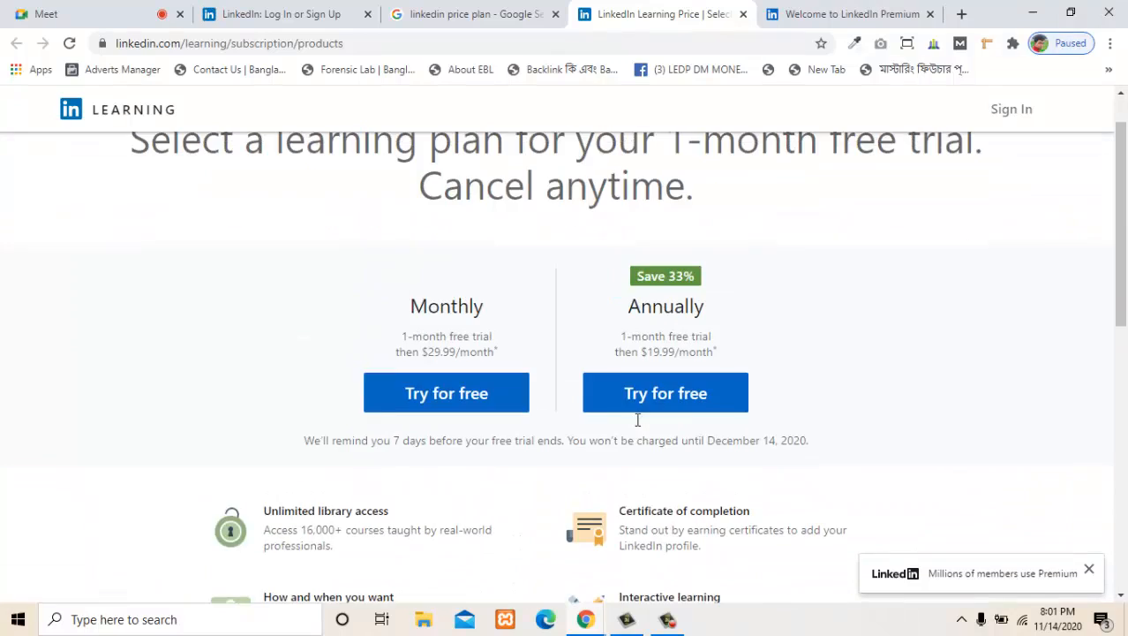
scroll(639, 427, "down", 3)
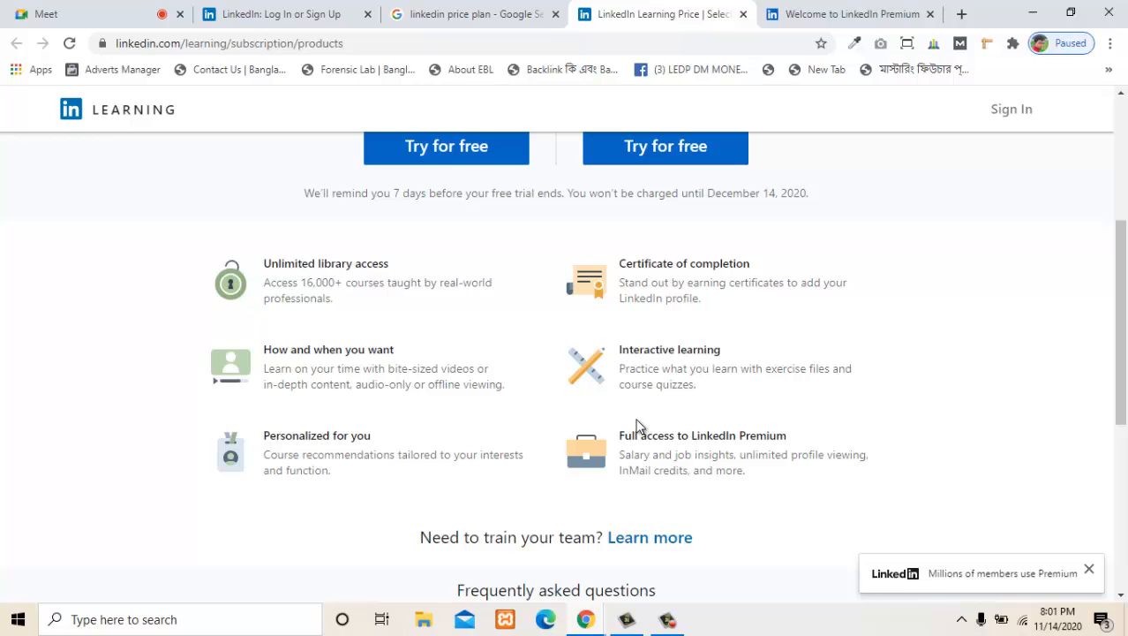
scroll(640, 426, "up", 4)
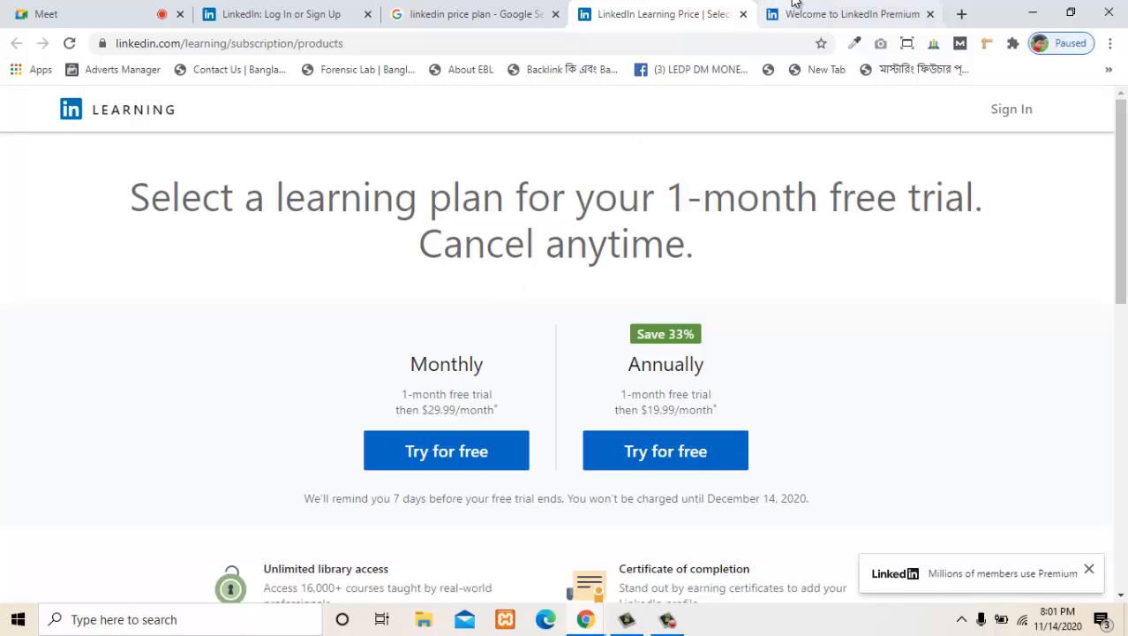
- Close the LinkedIn Learning and LinkedIn Premium browser tabs
left_click(744, 15)
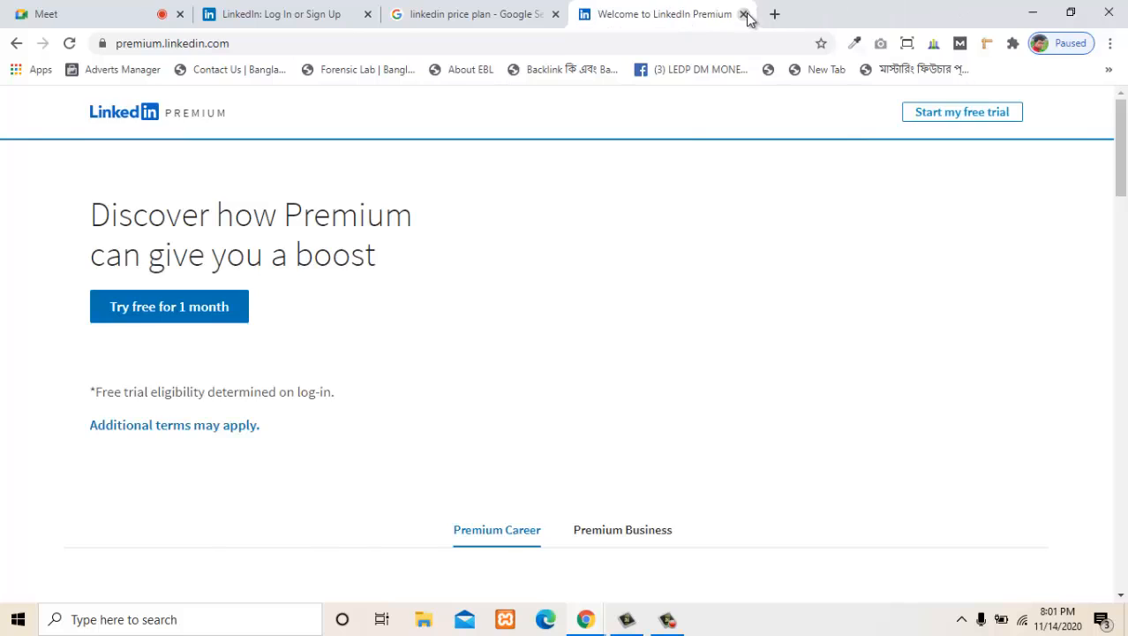
left_click(746, 15)
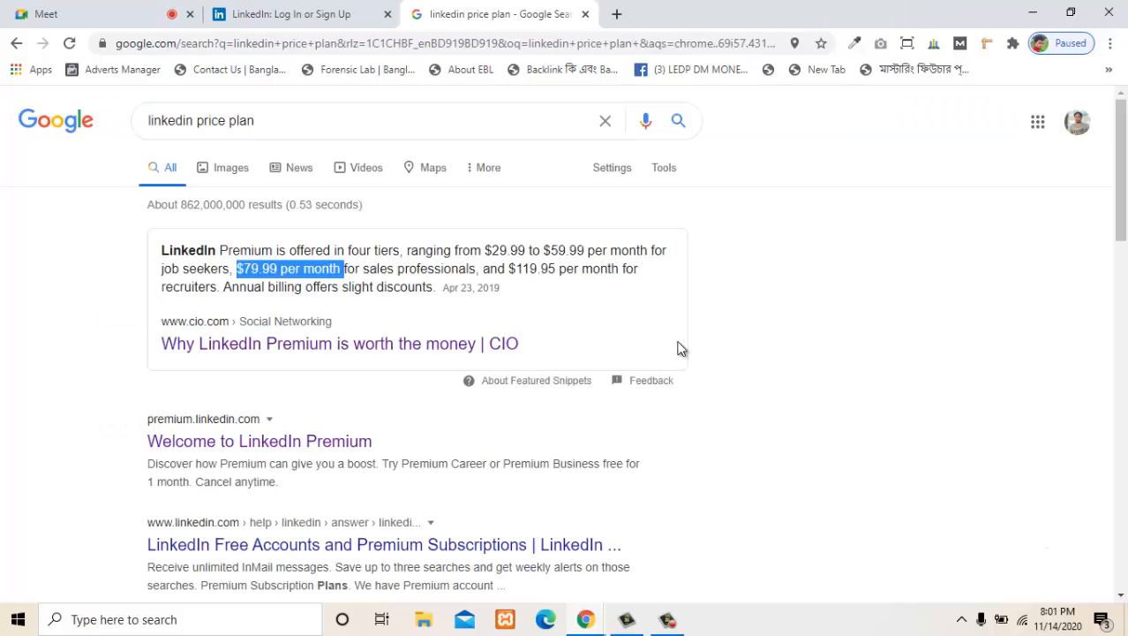
- Show the signed-in Google account's details, highlight its e-mail address, and close the account overview
left_click(1078, 124)
left_click_drag(1022, 276, 888, 278)
right_click(888, 278)
left_click(852, 283)
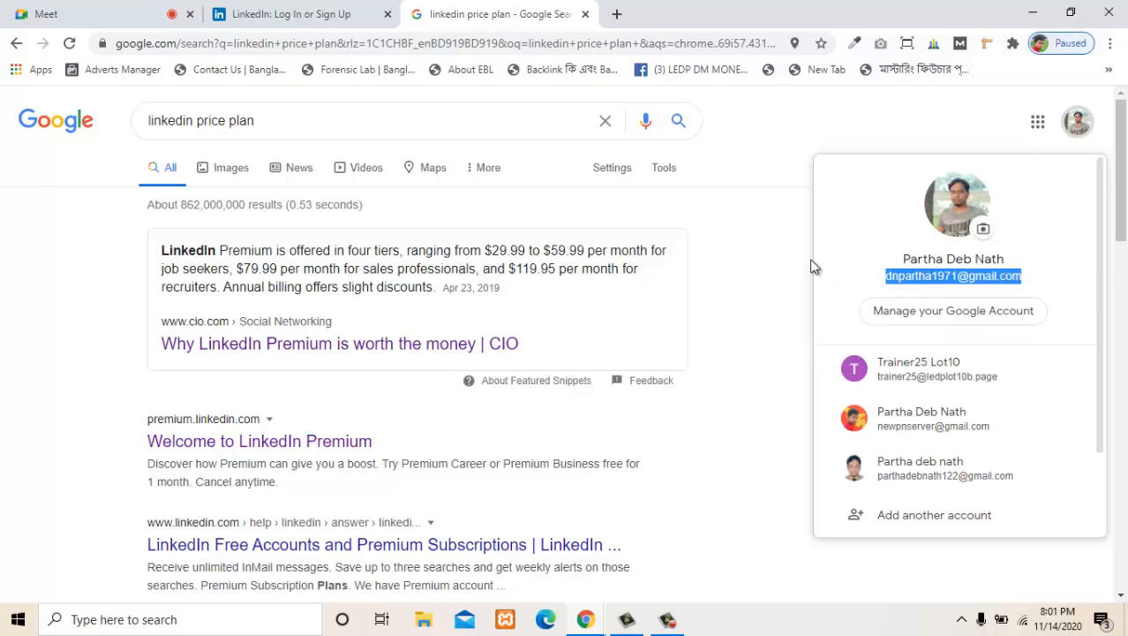
left_click(741, 290)
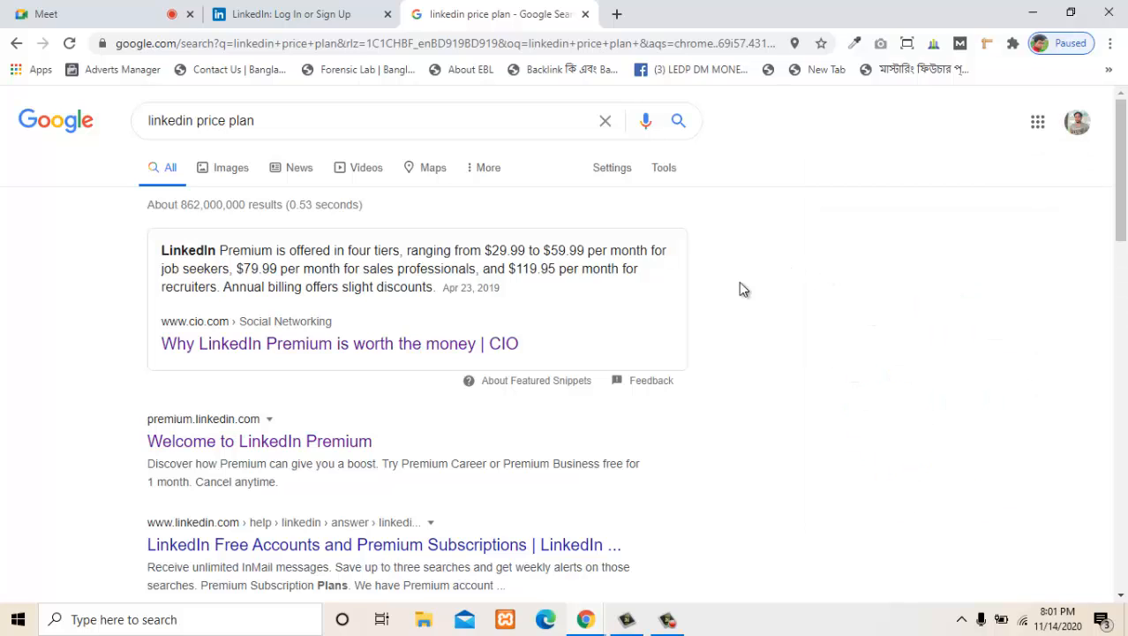
- Return to LinkedIn's signed-out home page, dismiss the Google sign-in prompt, and look over the joining and sign-in options
left_click(353, 12)
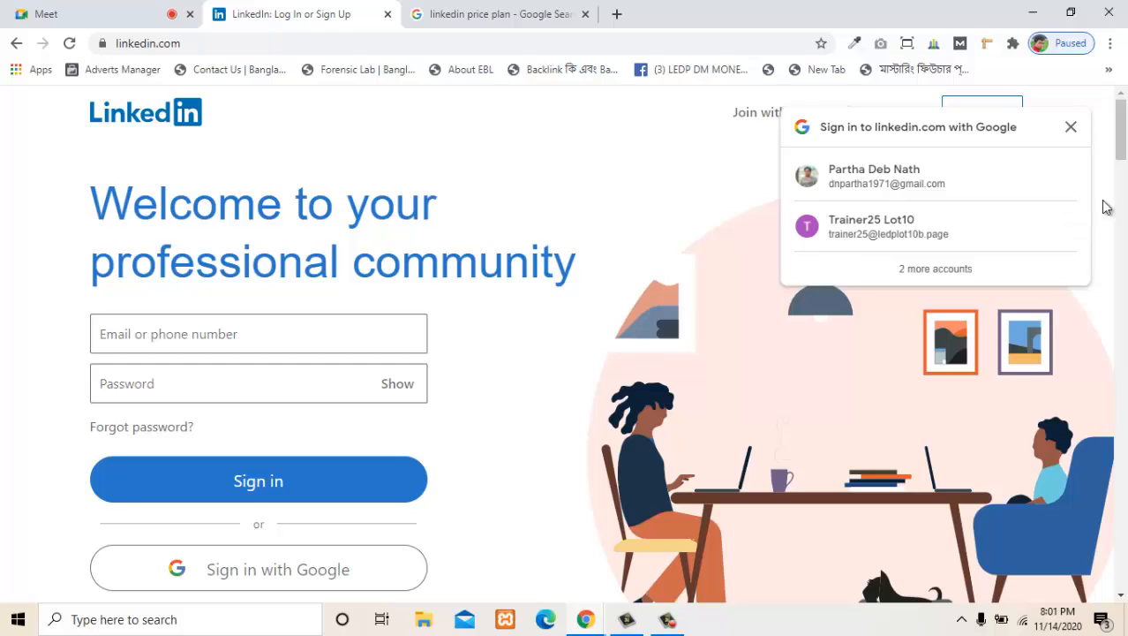
left_click(1071, 128)
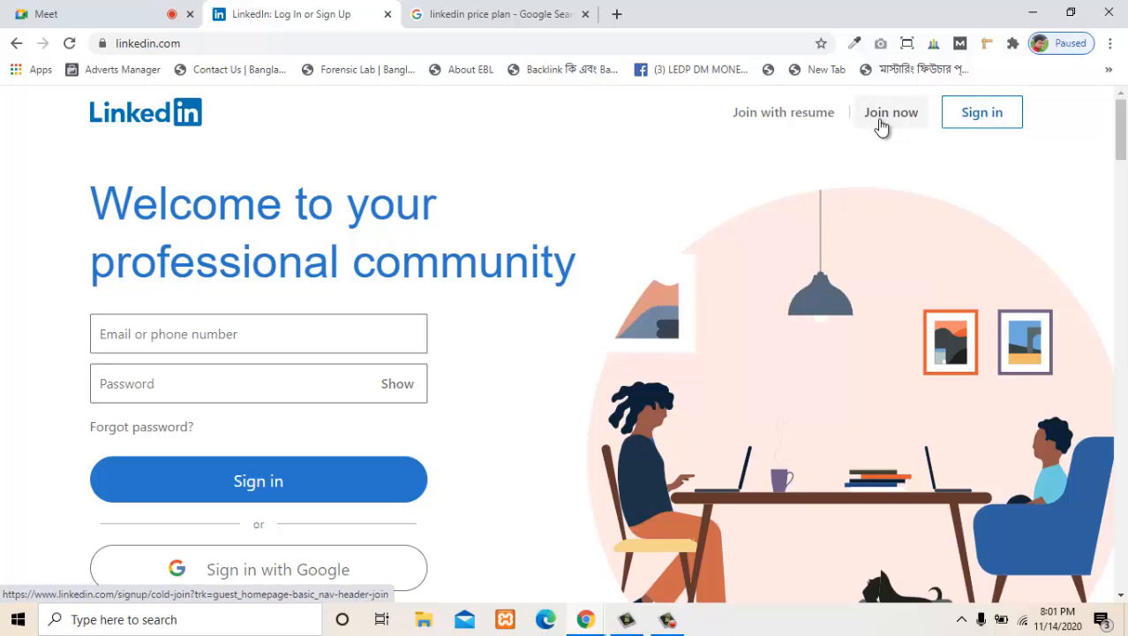
scroll(607, 353, "down", 8)
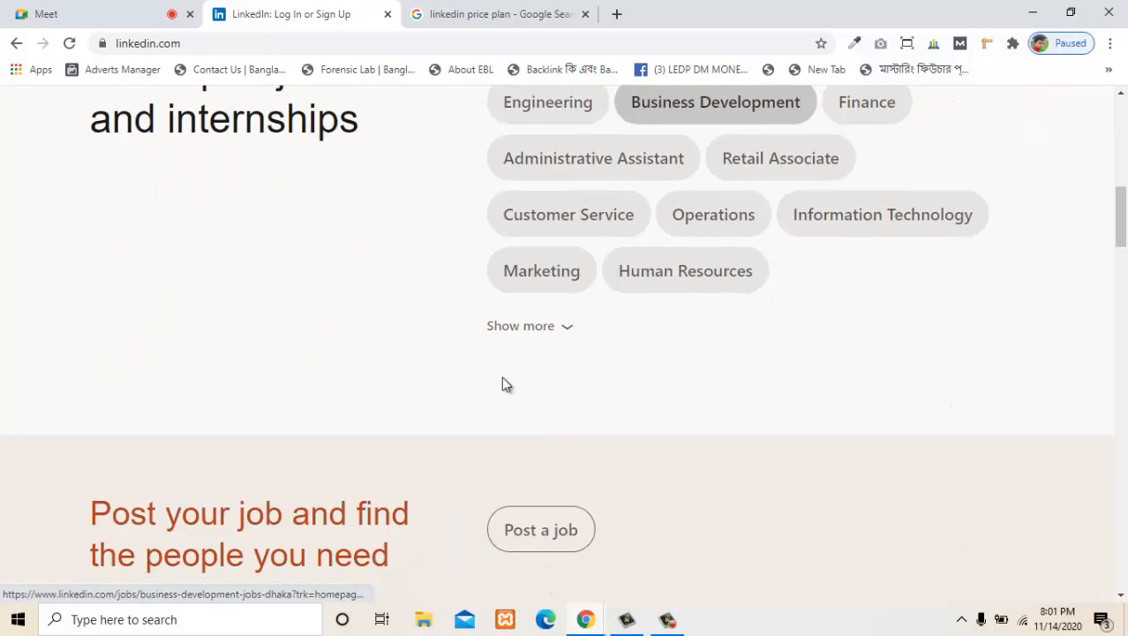
scroll(501, 384, "up", 3)
scroll(275, 430, "up", 5)
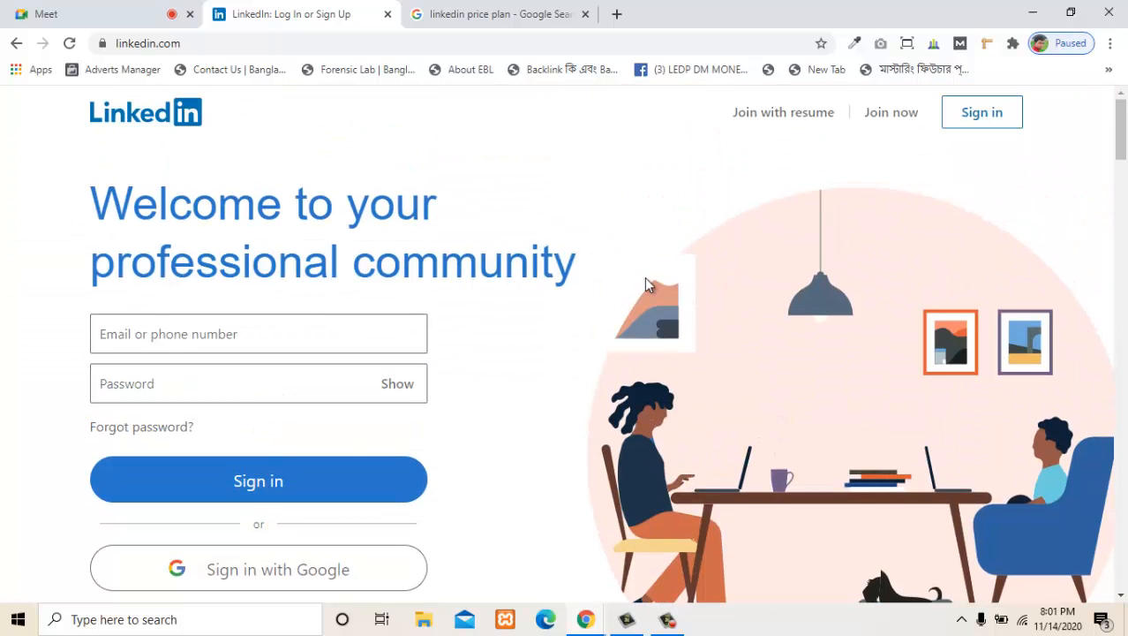
- Examine the home page's suggested job and internship searches and the section for posting a job
scroll(645, 284, "down", 6)
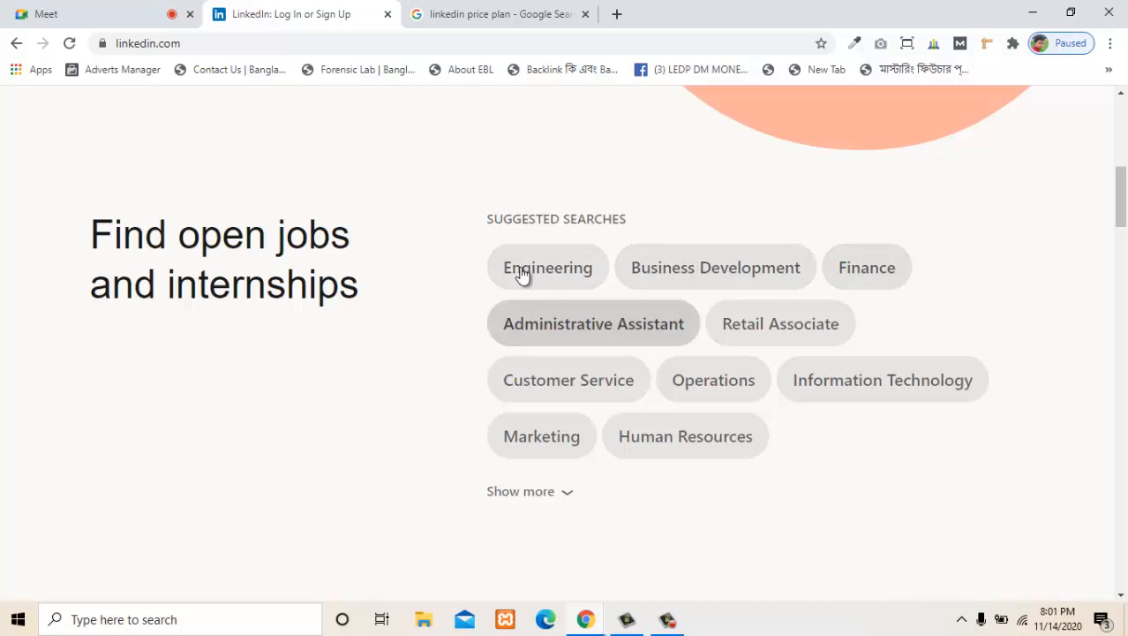
scroll(641, 265, "down", 1)
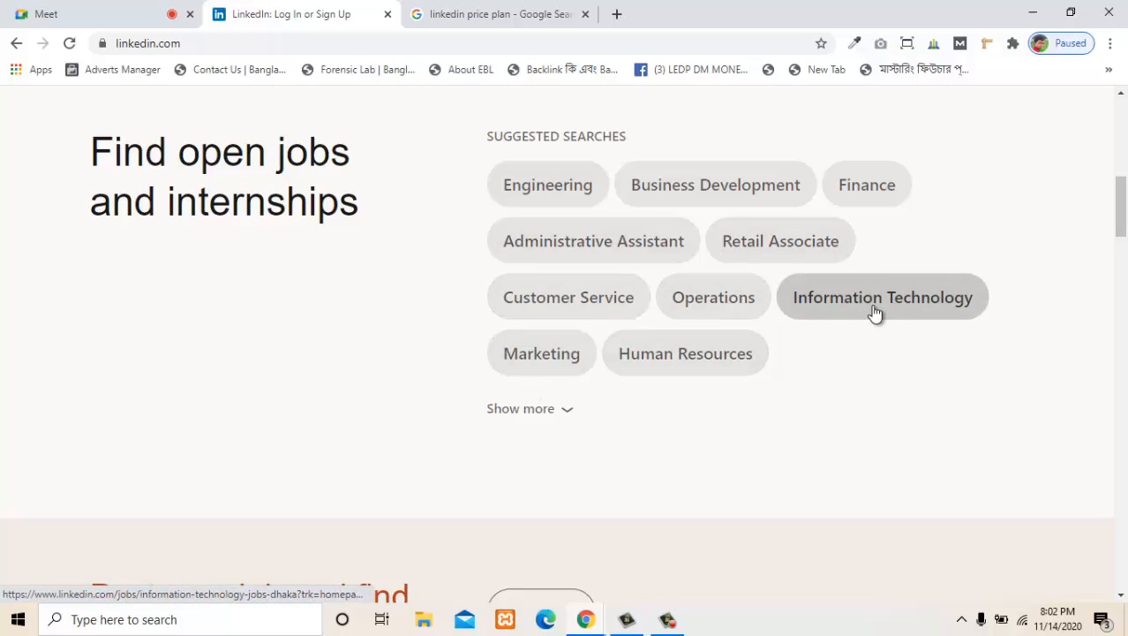
scroll(864, 312, "down", 4)
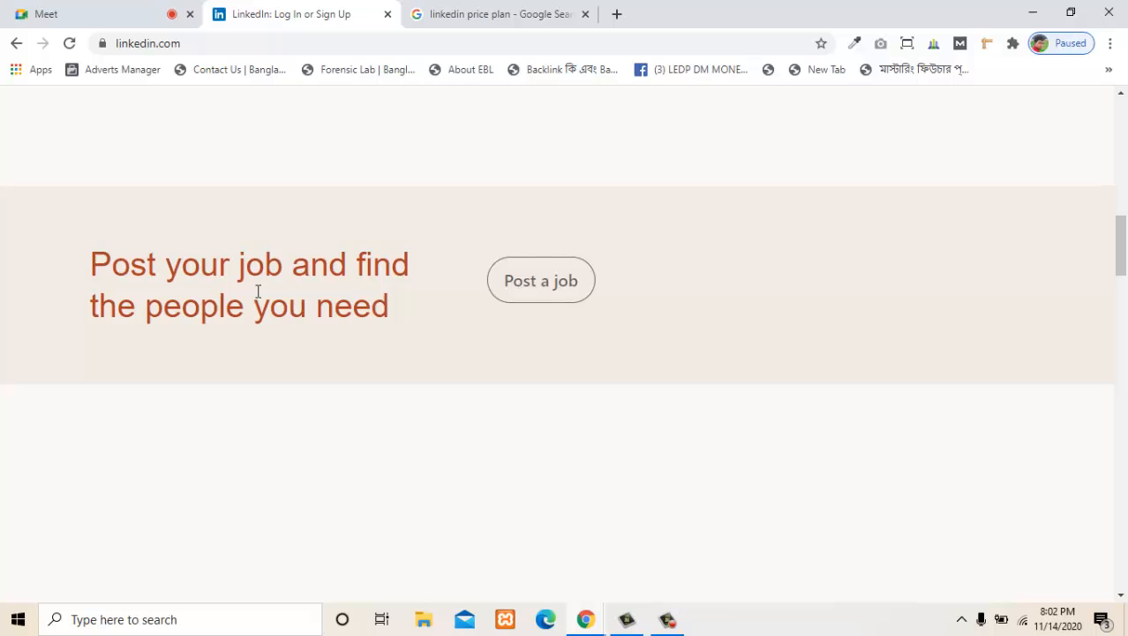
scroll(259, 296, "down", 4)
scroll(283, 407, "up", 5)
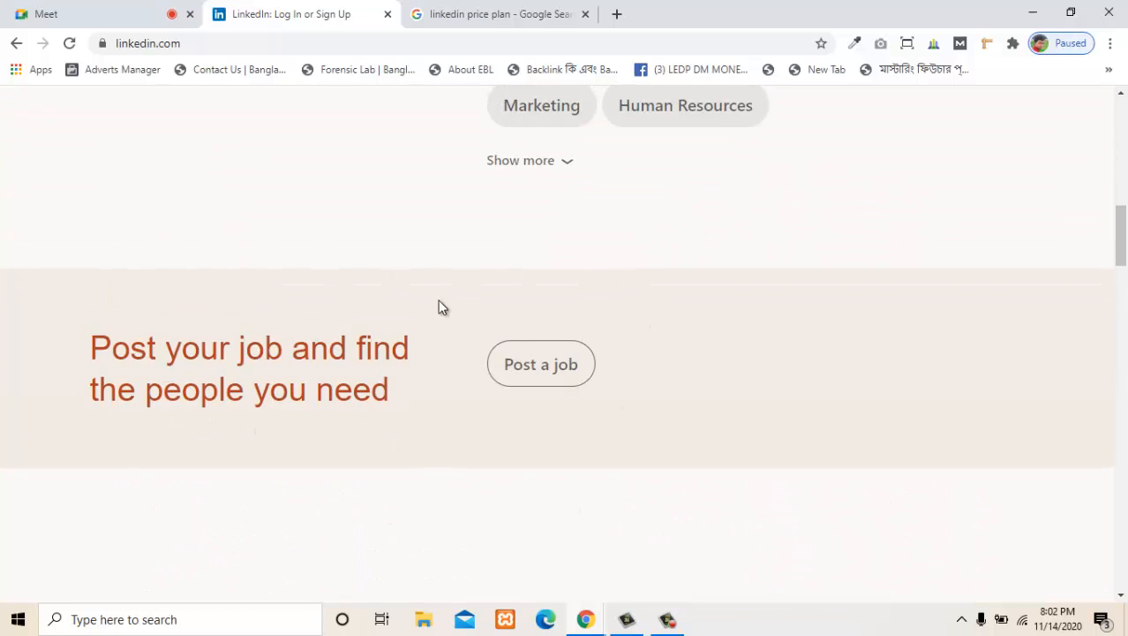
- Examine the home page sections on connecting with people who can help and learning useful skills
scroll(463, 433, "down", 10)
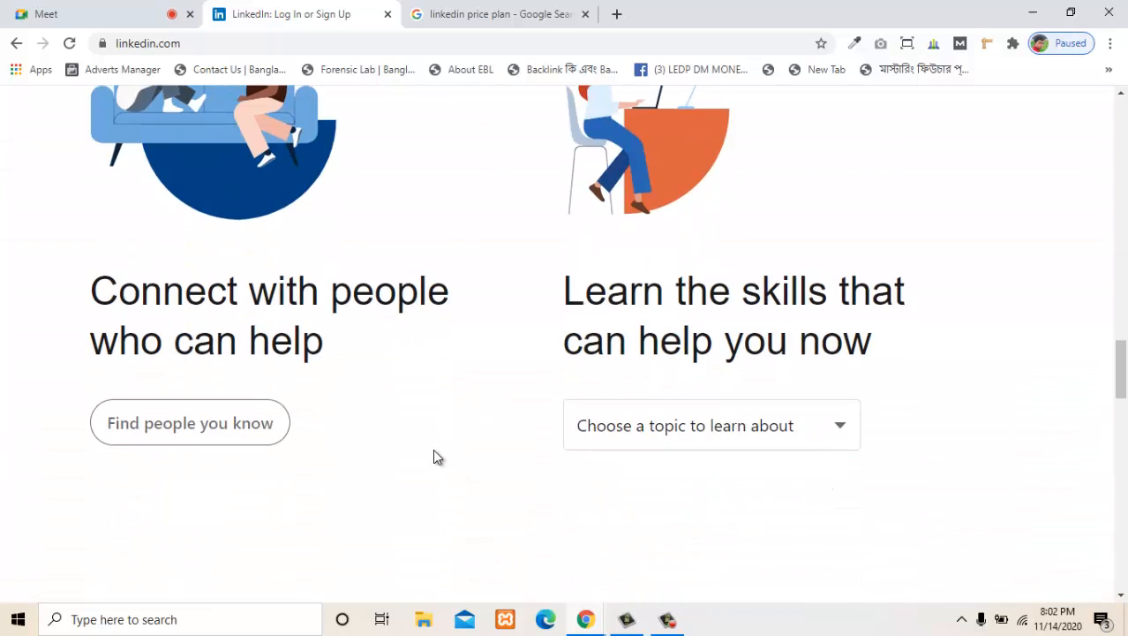
scroll(433, 456, "up", 1)
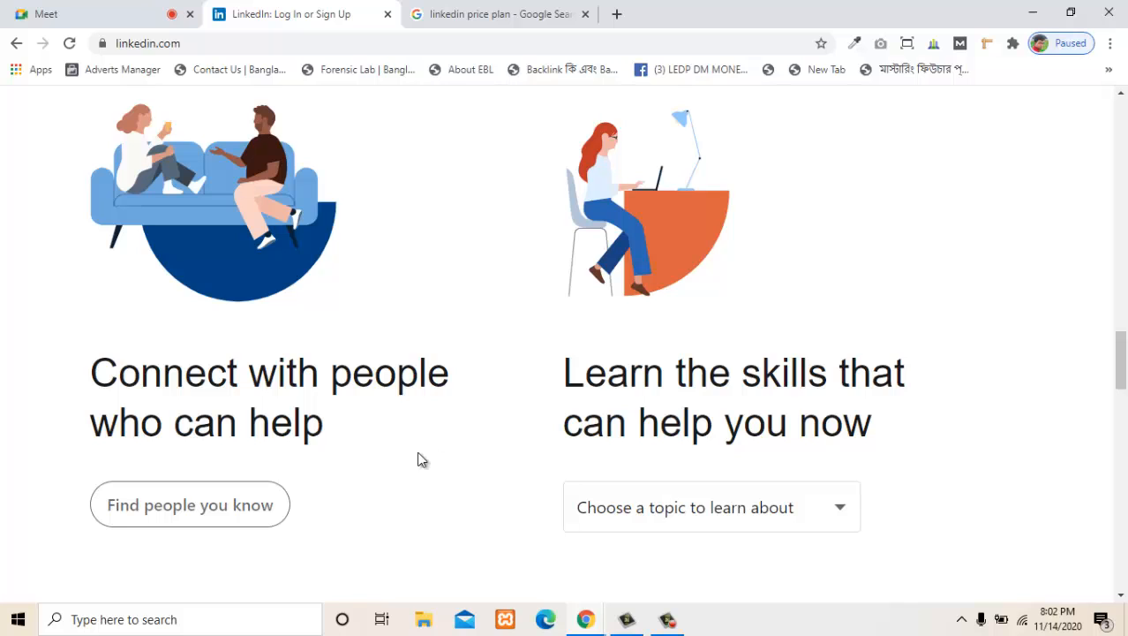
scroll(227, 456, "up", 1)
scroll(203, 442, "down", 1)
scroll(340, 433, "up", 1)
scroll(244, 453, "down", 2)
scroll(245, 451, "up", 1)
- Highlight the words of the "Connect with people who can help" heading, ending with "who can help" selected
left_click_drag(118, 370, 343, 425)
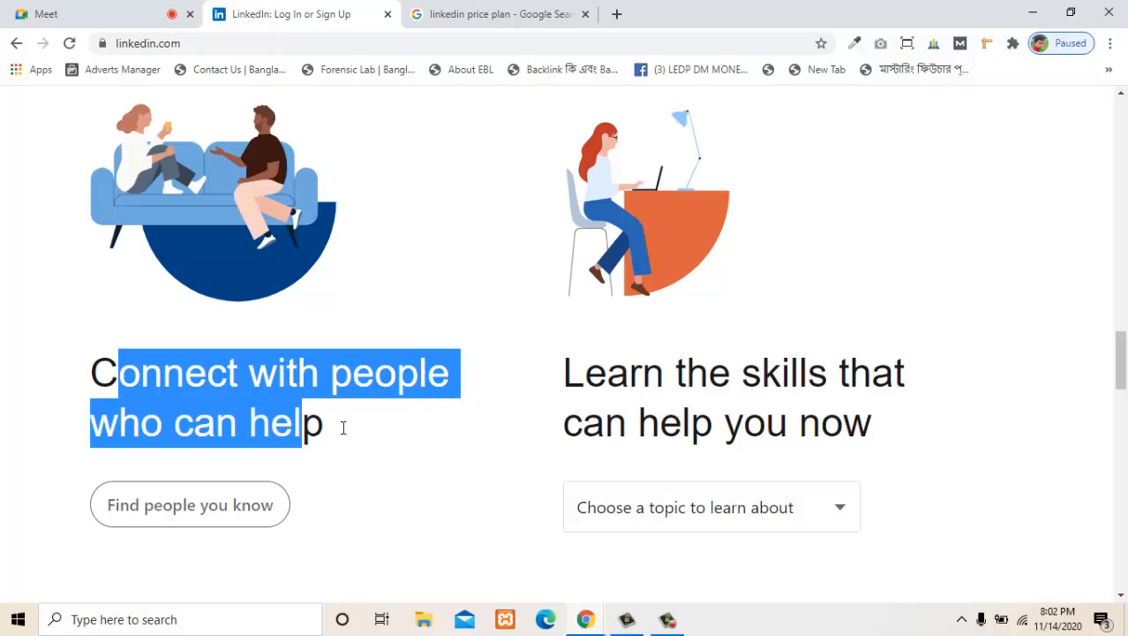
left_click(390, 428)
left_click_drag(485, 371, 139, 373)
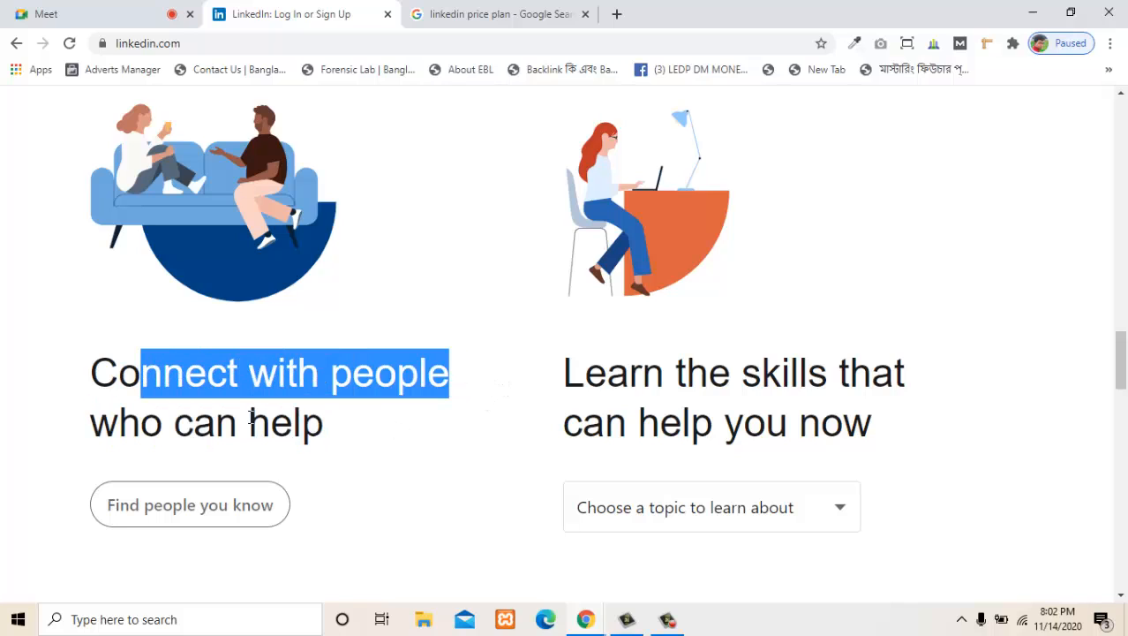
left_click_drag(327, 423, 103, 411)
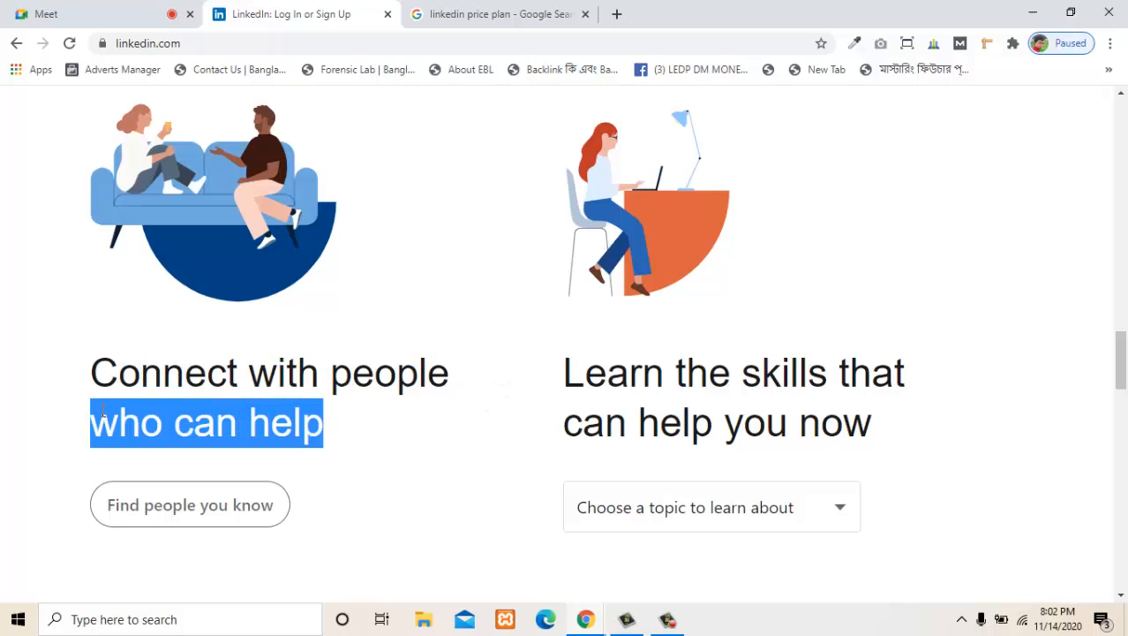
scroll(340, 466, "down", 1)
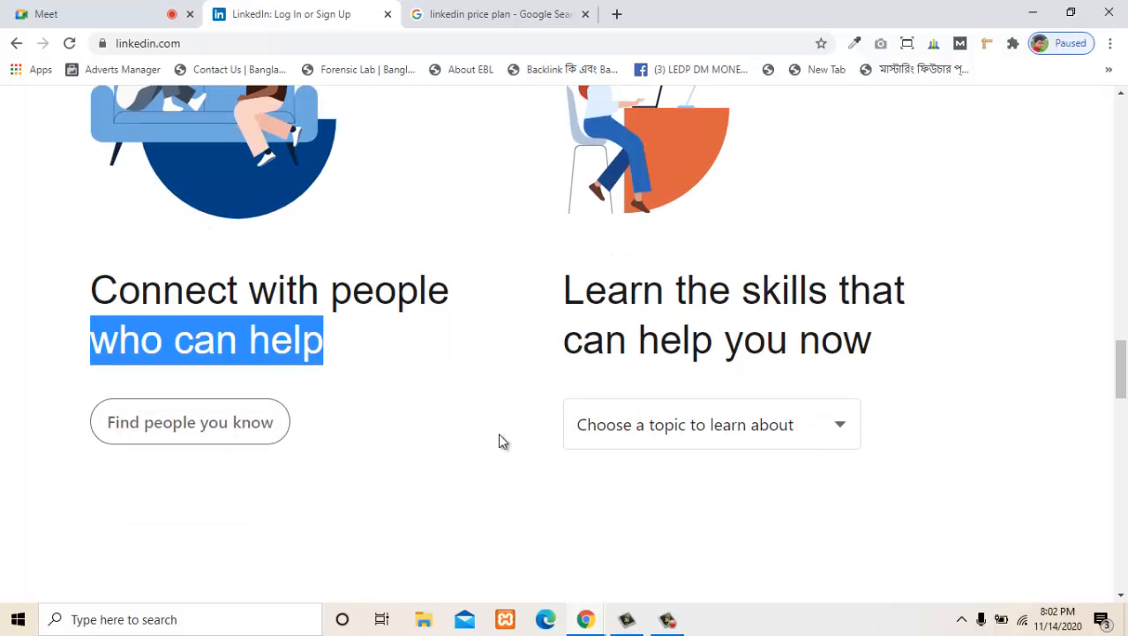
scroll(502, 441, "up", 1)
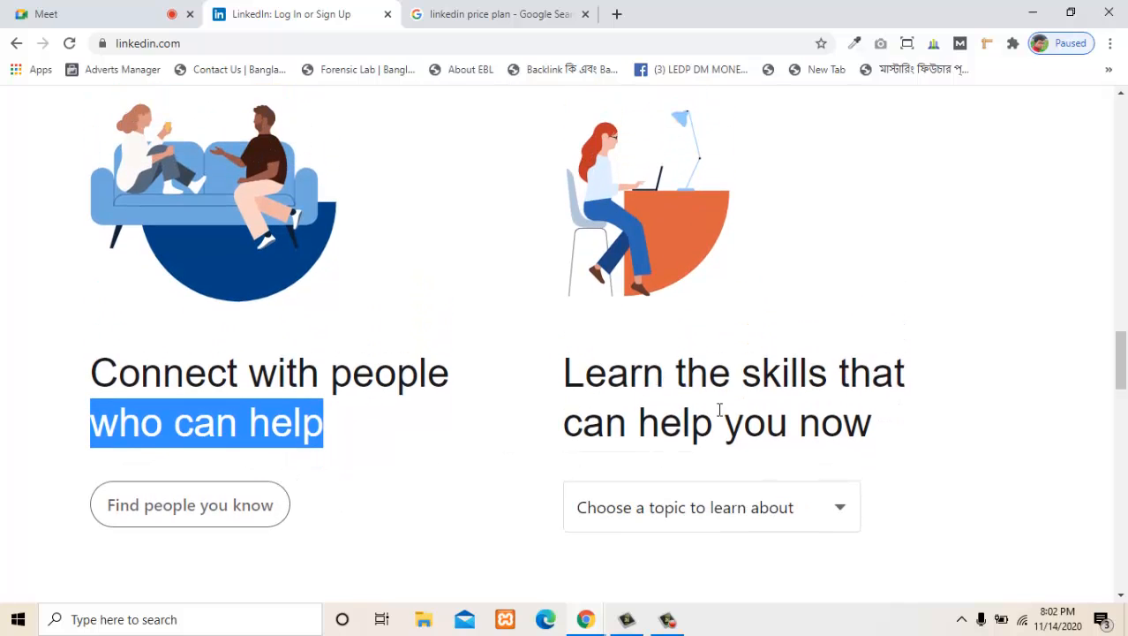
- Highlight the home page area with the "Learn the skills that can help you now" section, and clear the selection
scroll(683, 423, "up", 1)
left_click_drag(892, 515, 595, 349)
left_click(500, 363)
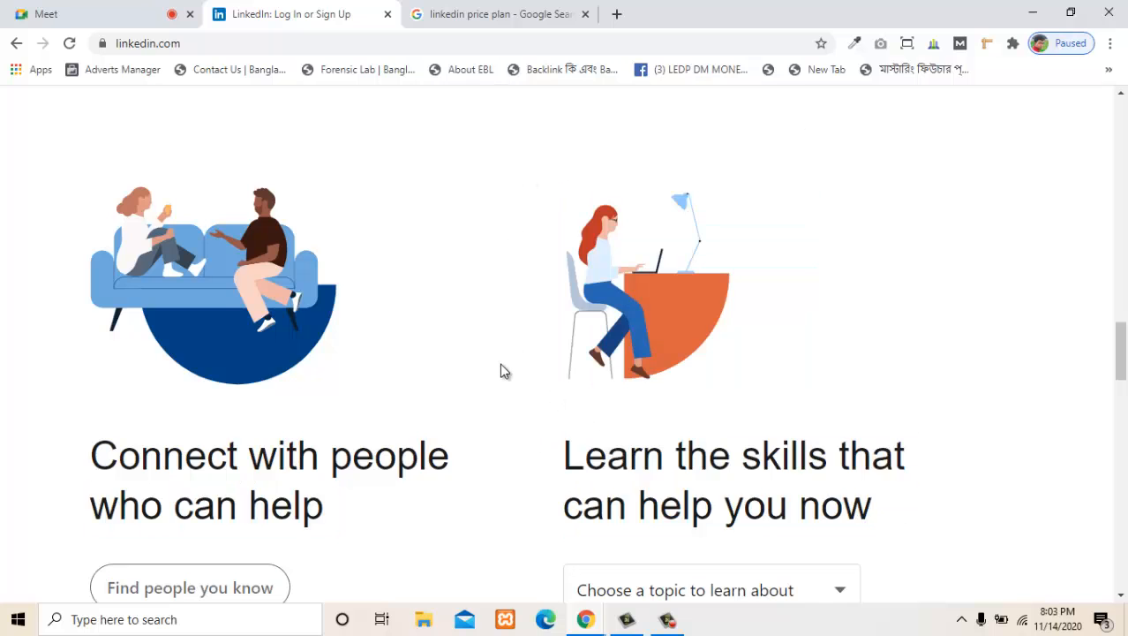
- Examine the rest of the home page, including the "Let's step forward" video, the invitation to join colleagues, and the footer links
scroll(499, 363, "down", 7)
scroll(467, 393, "down", 2)
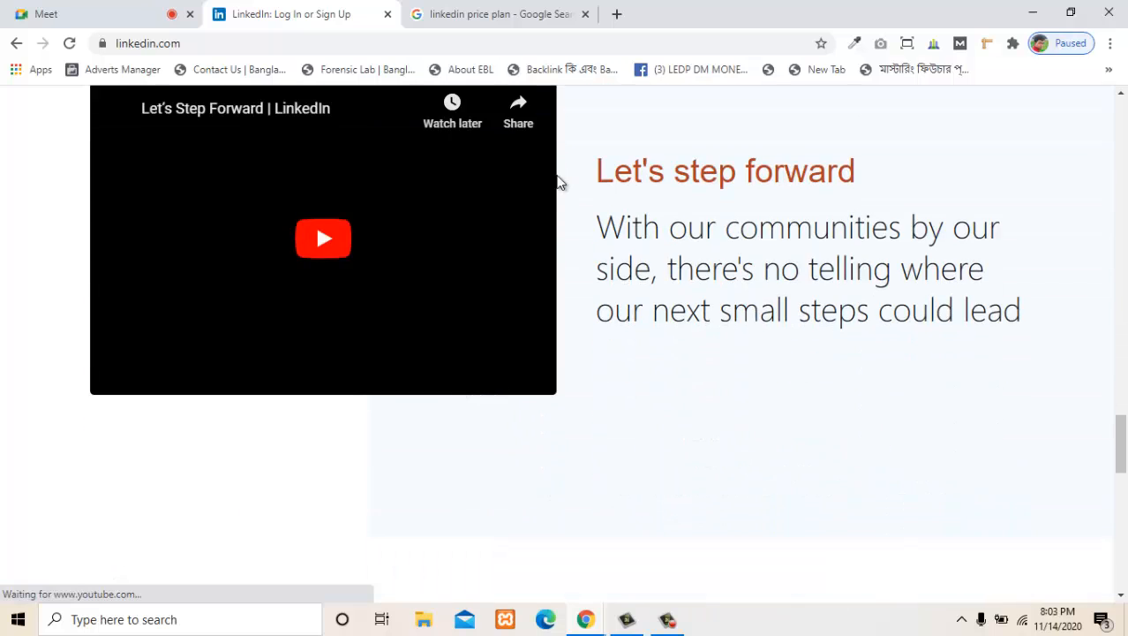
scroll(679, 335, "down", 6)
scroll(547, 335, "up", 2)
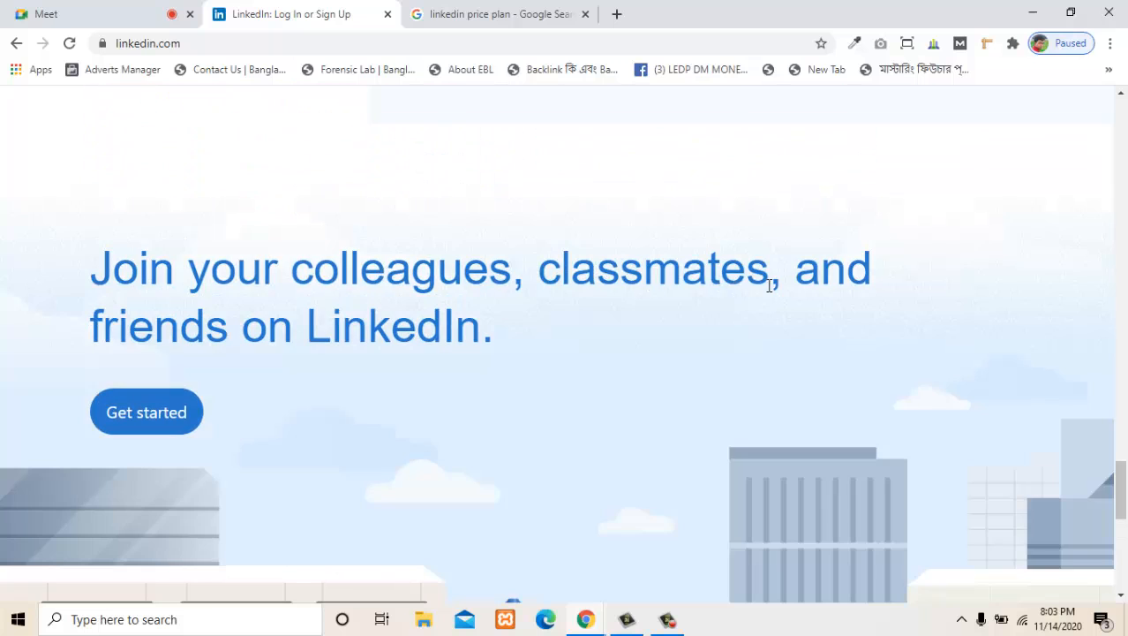
scroll(429, 334, "down", 6)
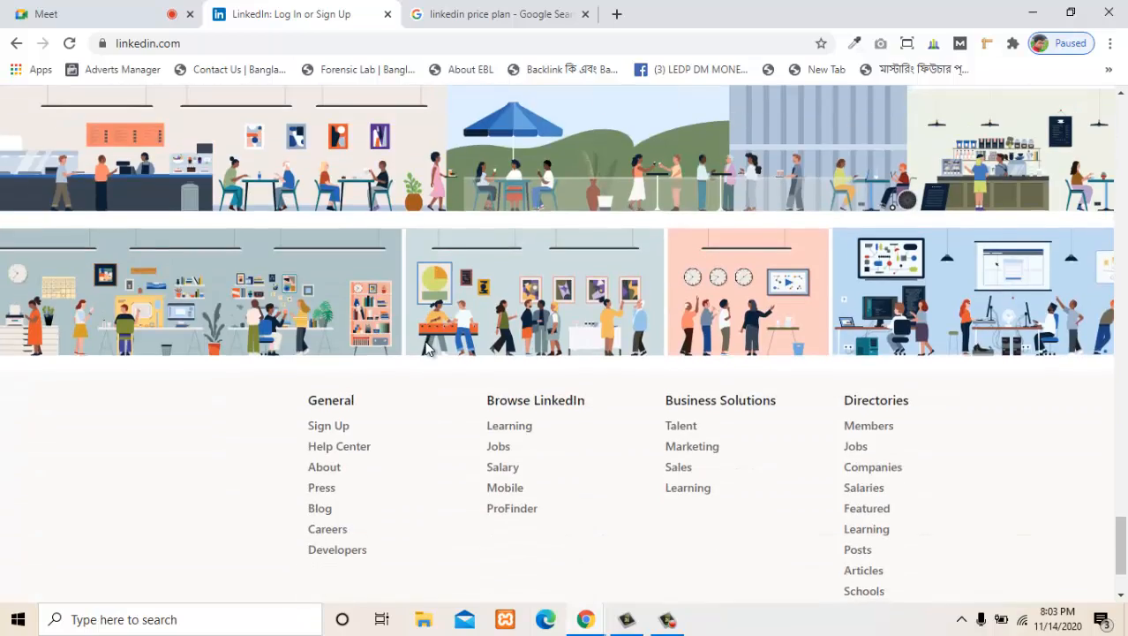
scroll(259, 373, "up", 2)
scroll(597, 371, "down", 2)
scroll(598, 371, "down", 1)
scroll(597, 370, "up", 10)
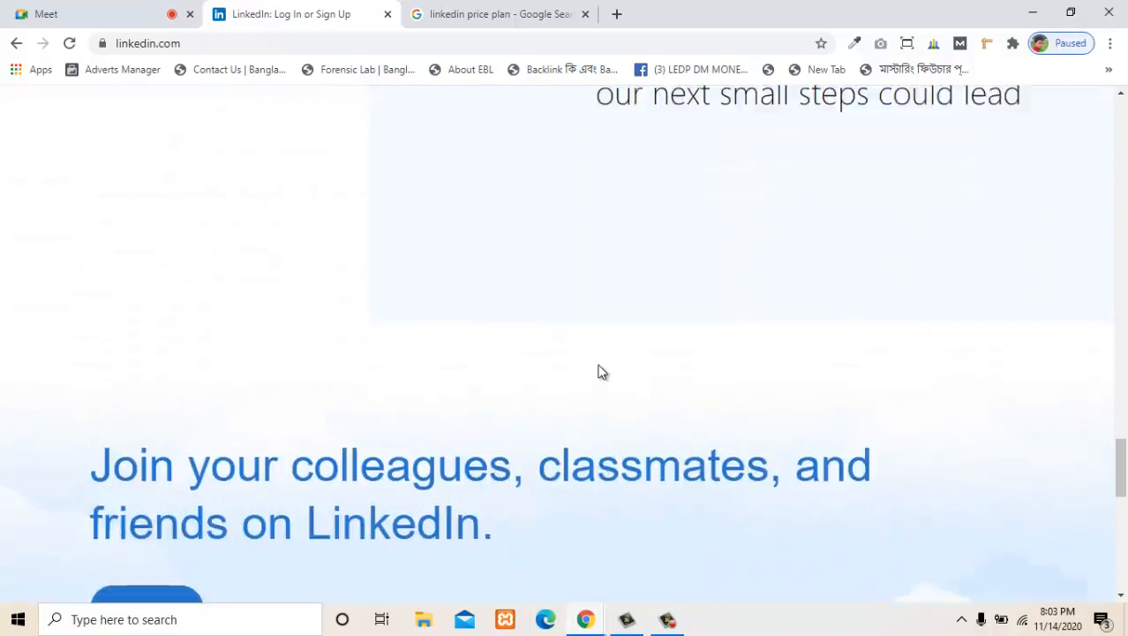
scroll(596, 371, "down", 10)
scroll(595, 365, "up", 4)
scroll(567, 397, "down", 3)
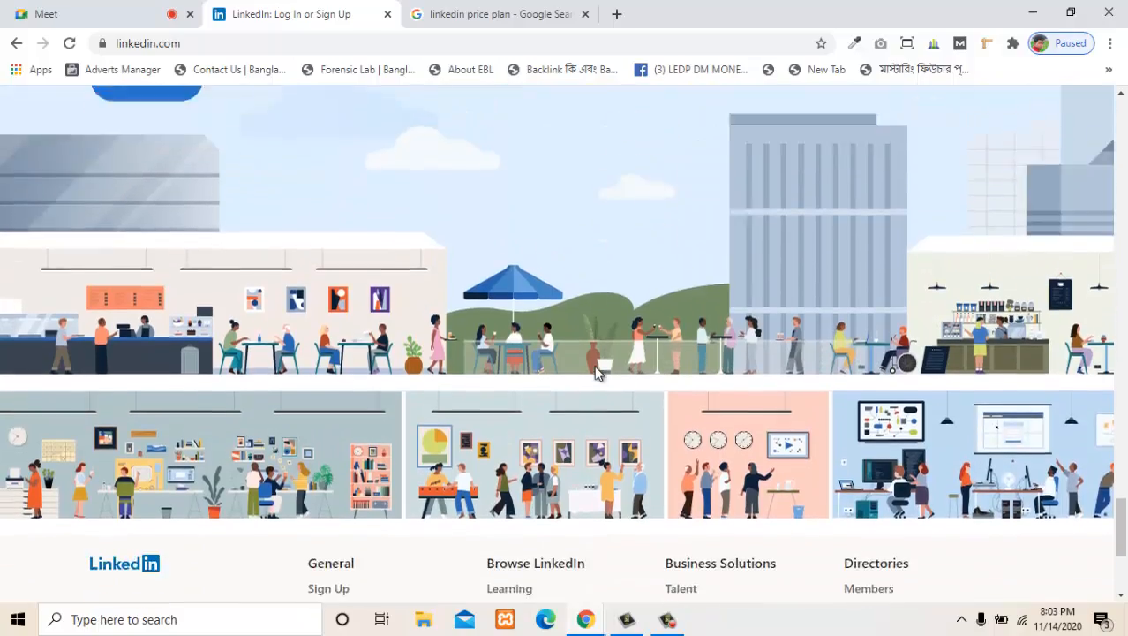
scroll(556, 385, "down", 1)
scroll(516, 356, "up", 20)
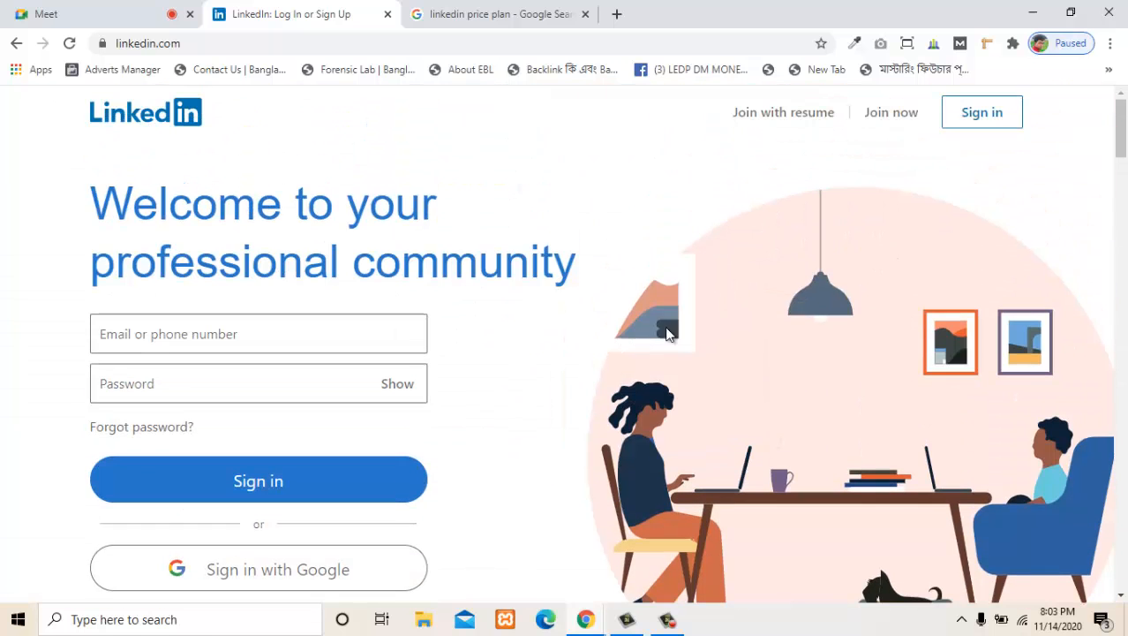
- Open the sign-up form for new members, enter the account email and password, and agree to join
left_click(891, 115)
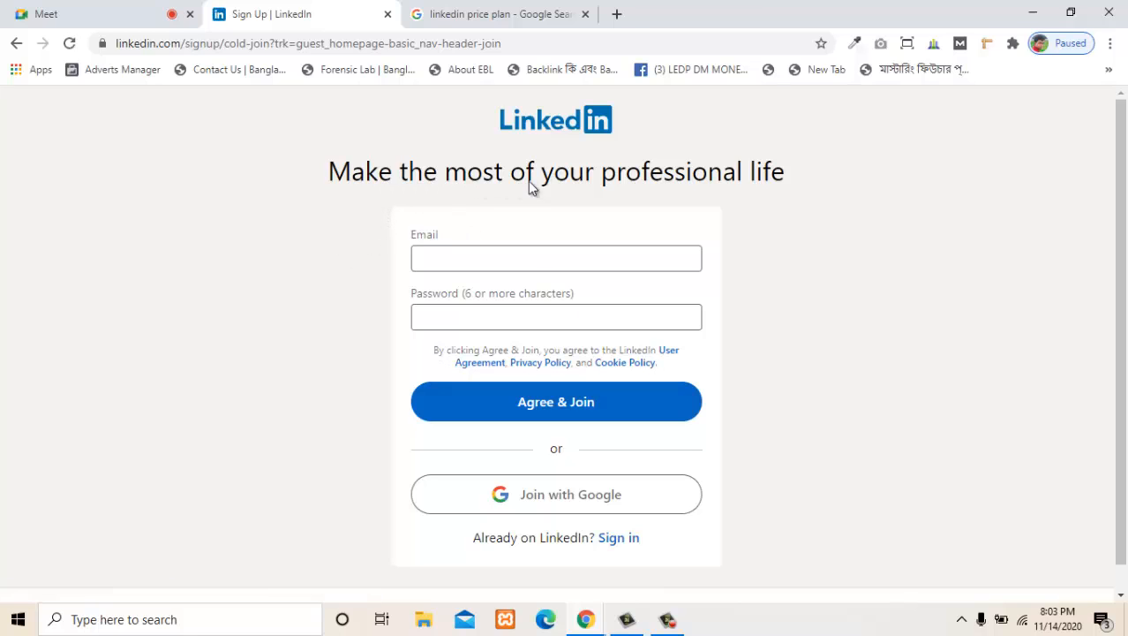
left_click(459, 260)
key("ctrl+v")
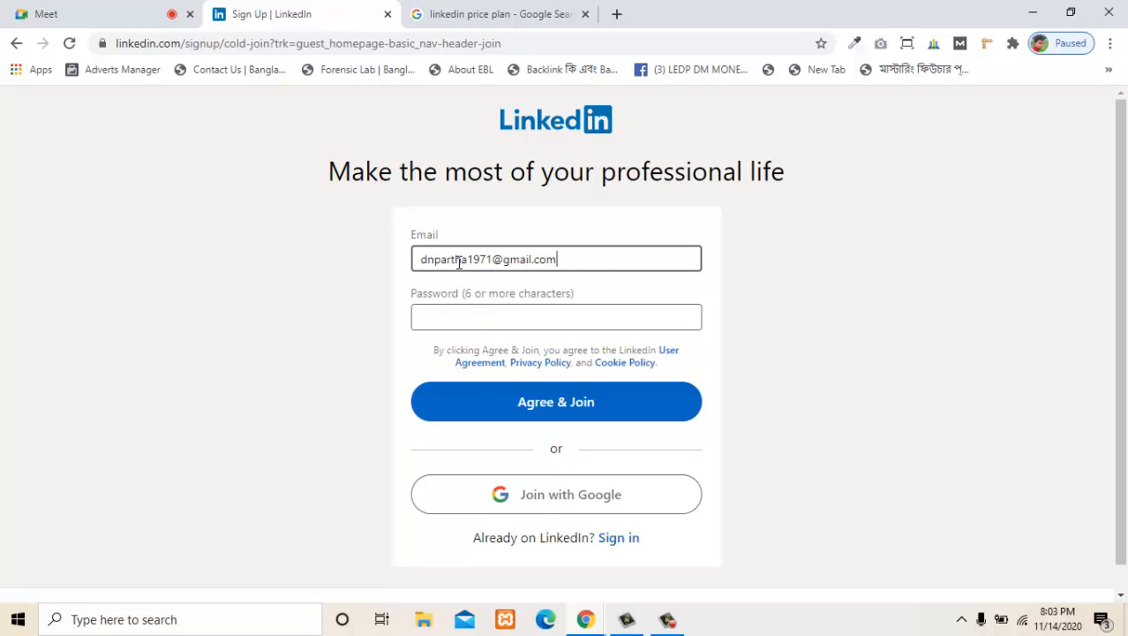
left_click(453, 318)
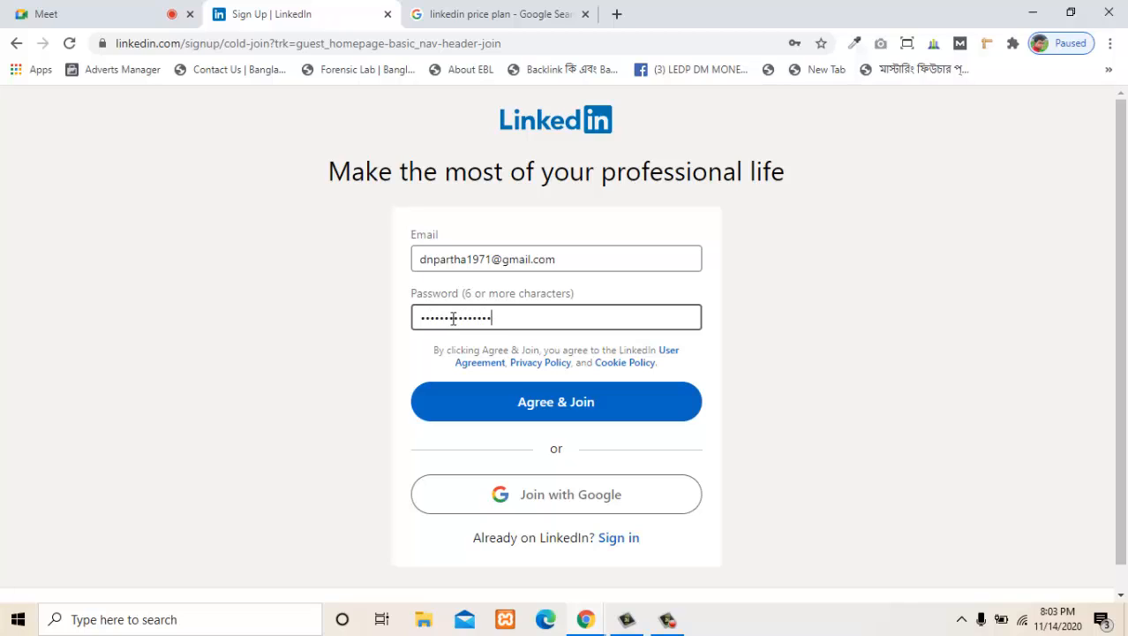
left_click(499, 410)
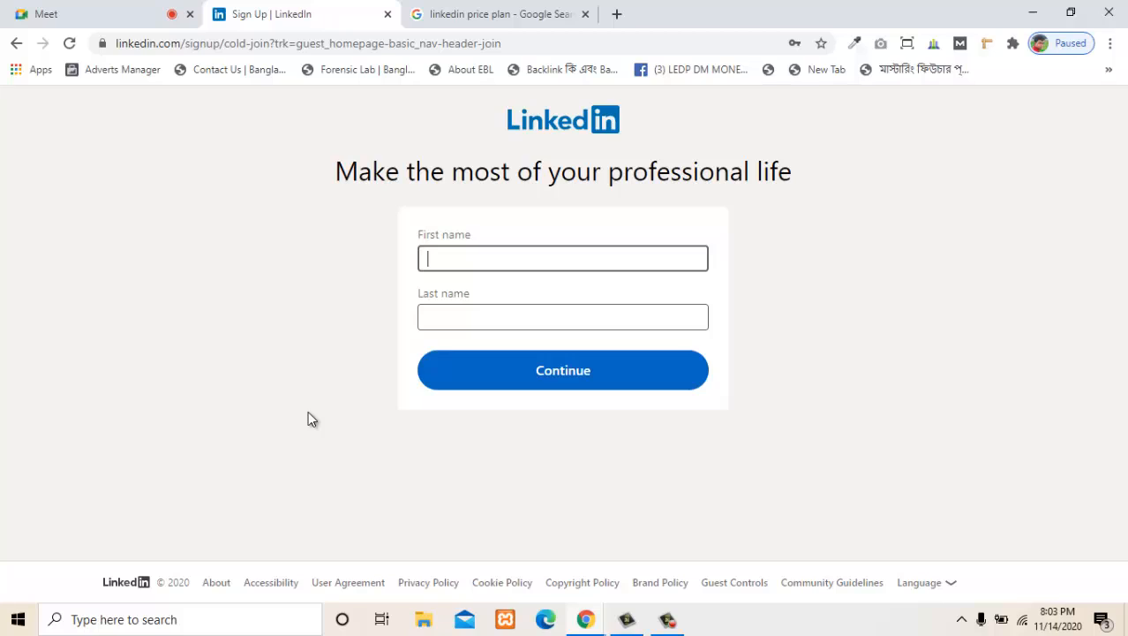
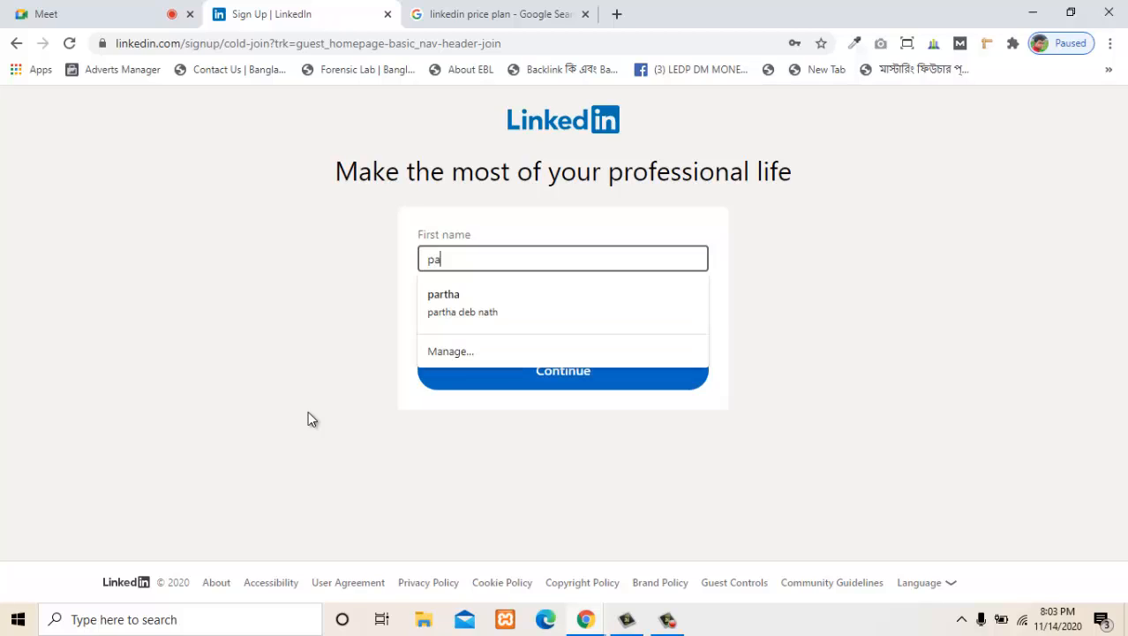
- Enter the new member's first name and last name, and continue to the security verification
left_click(308, 418)
left_click(545, 315)
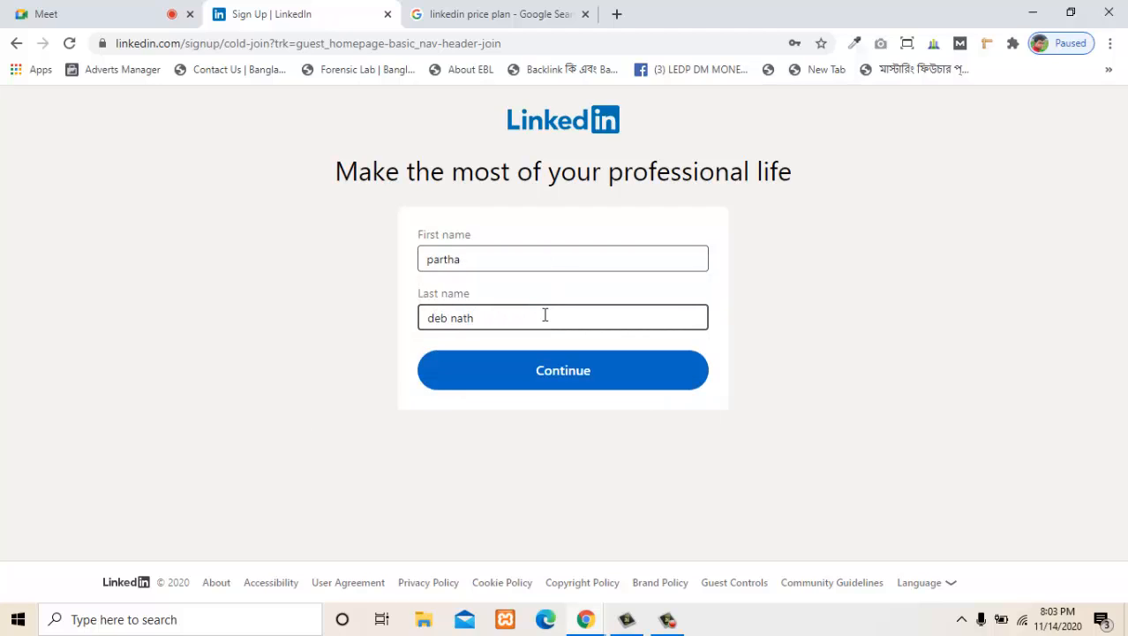
left_click(558, 372)
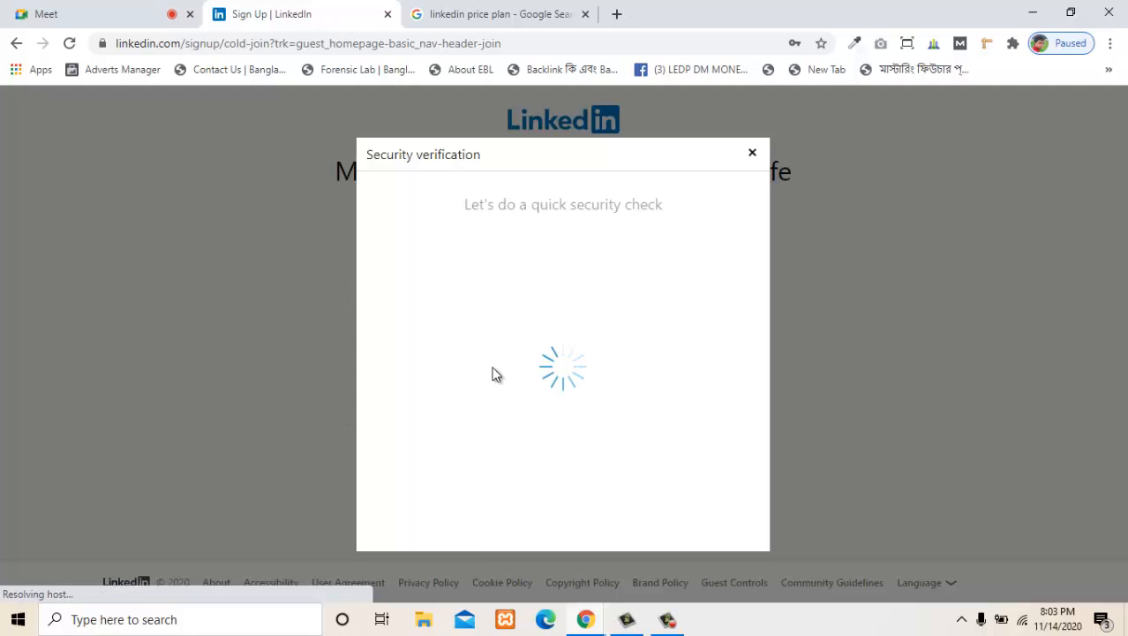
left_click(666, 621)
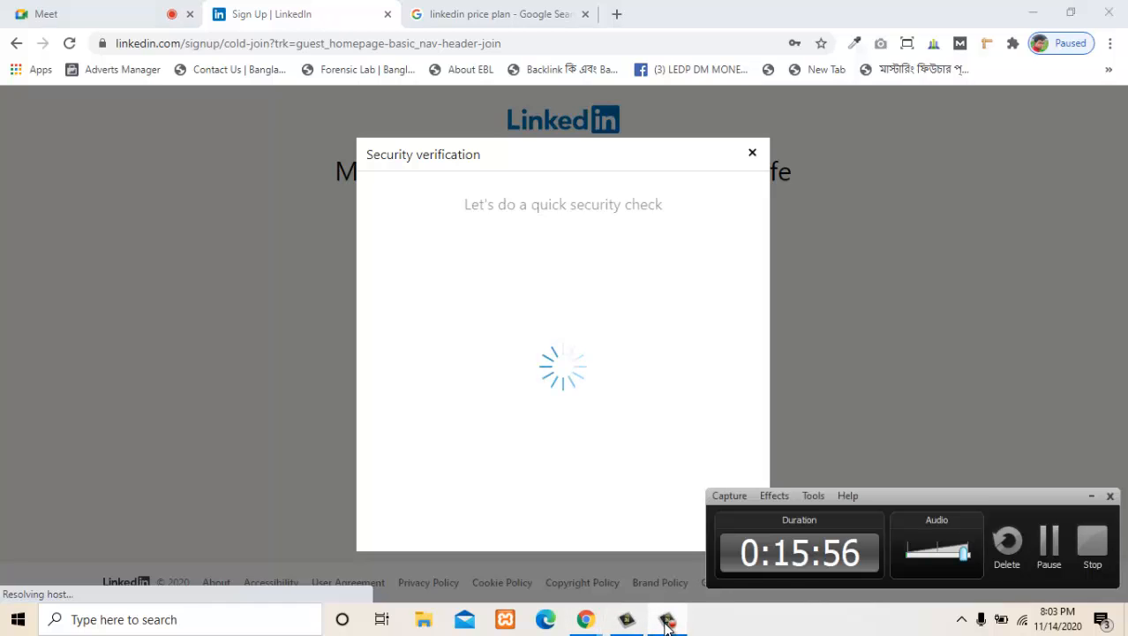
left_click(666, 620)
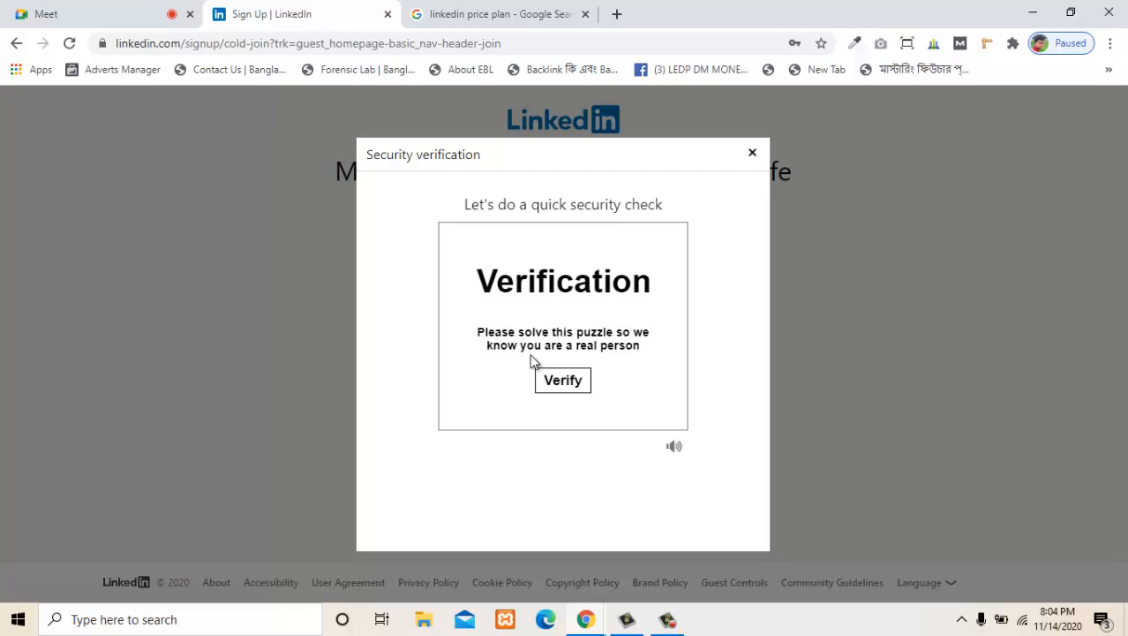
- Complete the security verification by picking the spiral galaxy in each picture puzzle, retrying after a wrong choice
left_click(569, 389)
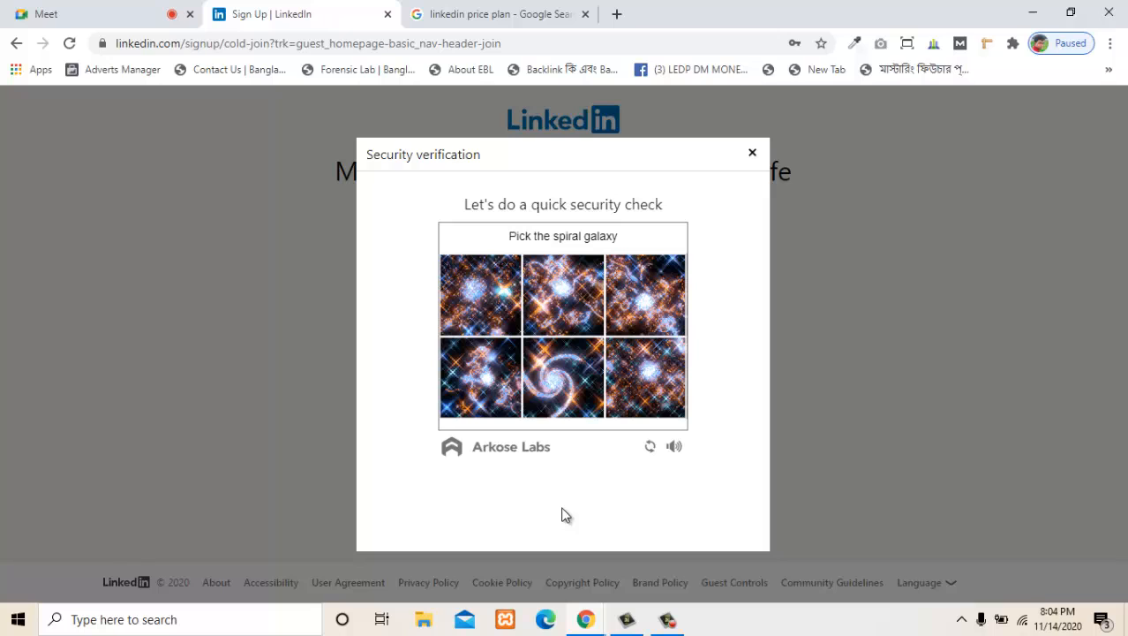
left_click(491, 386)
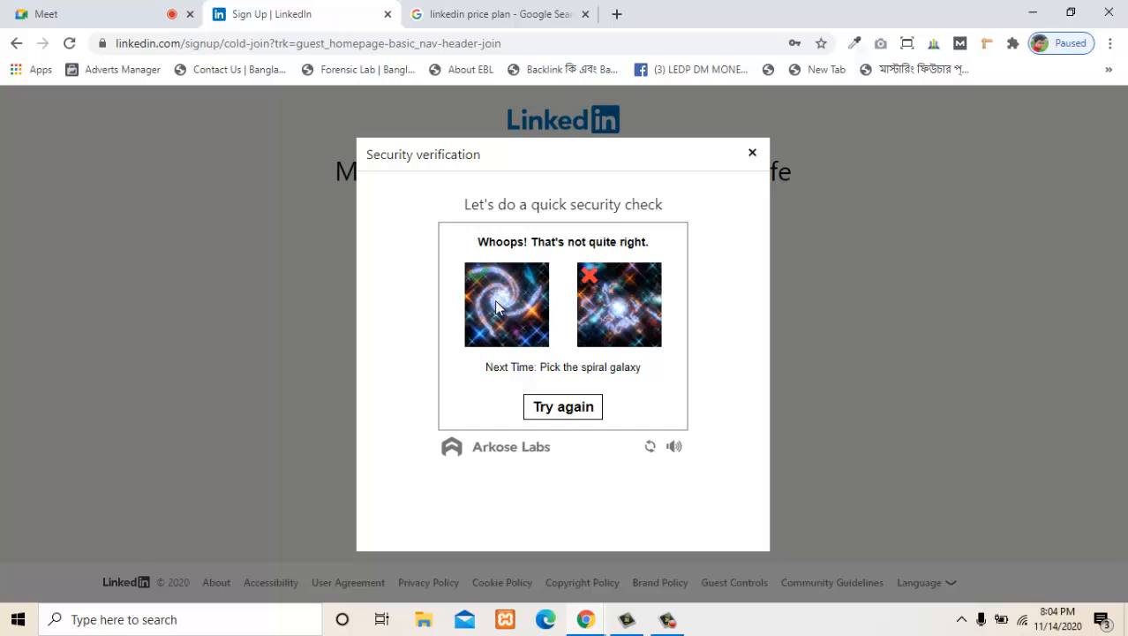
left_click(544, 405)
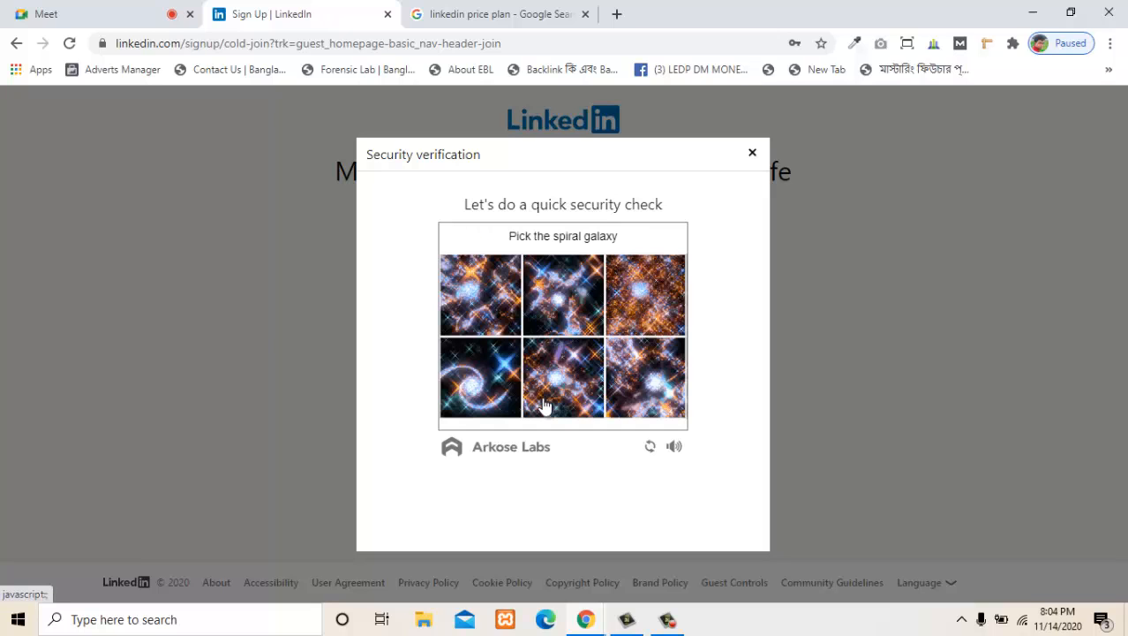
left_click(483, 297)
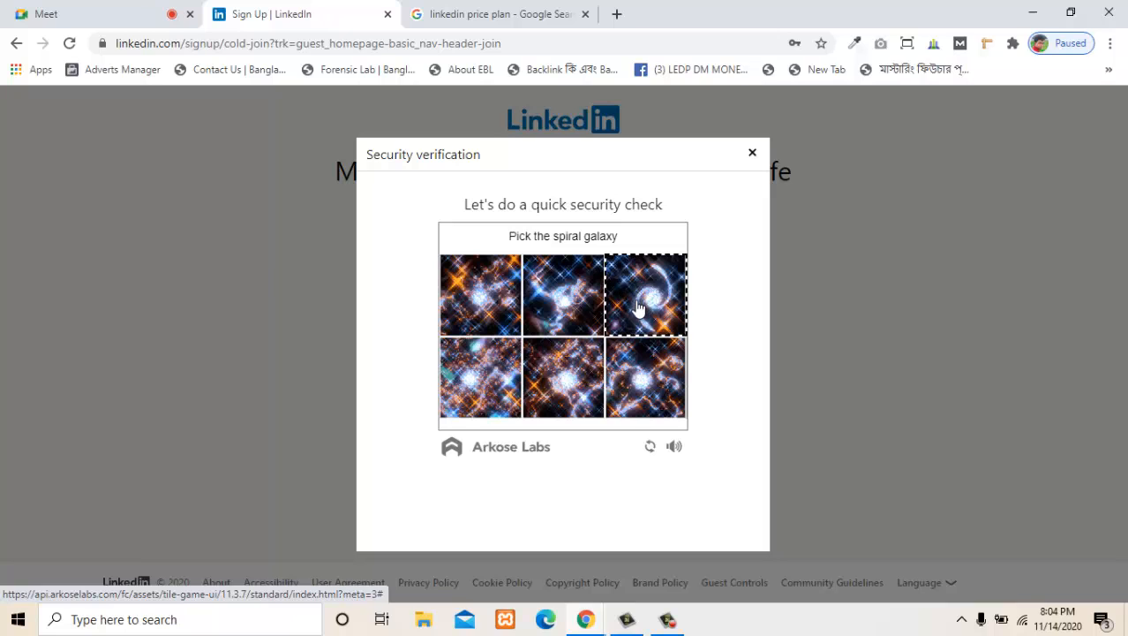
left_click(633, 308)
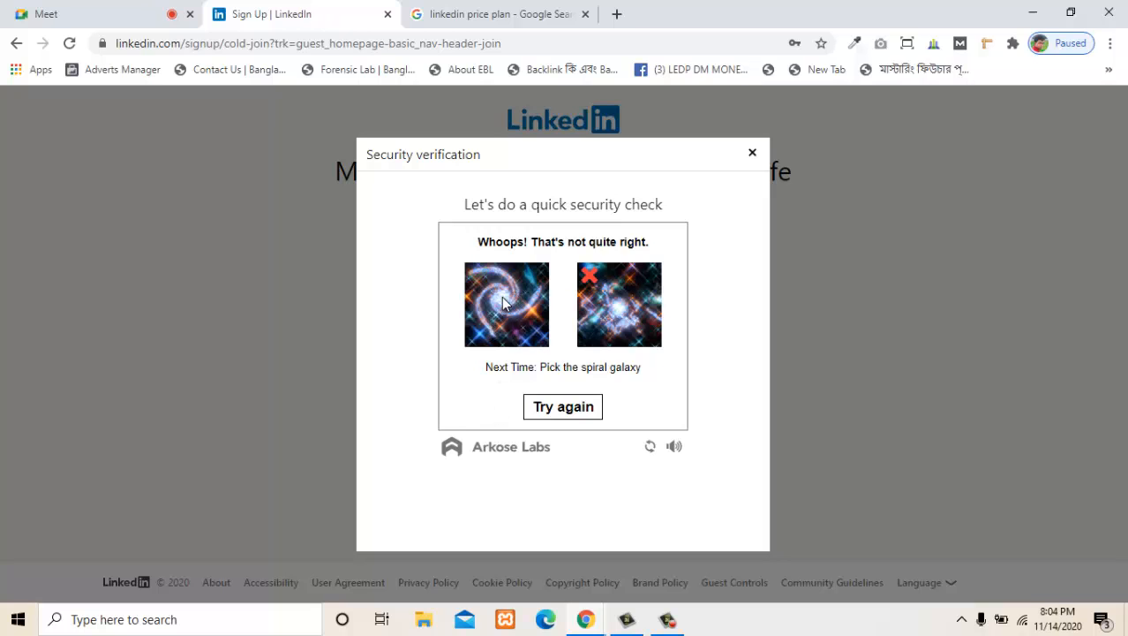
left_click(562, 406)
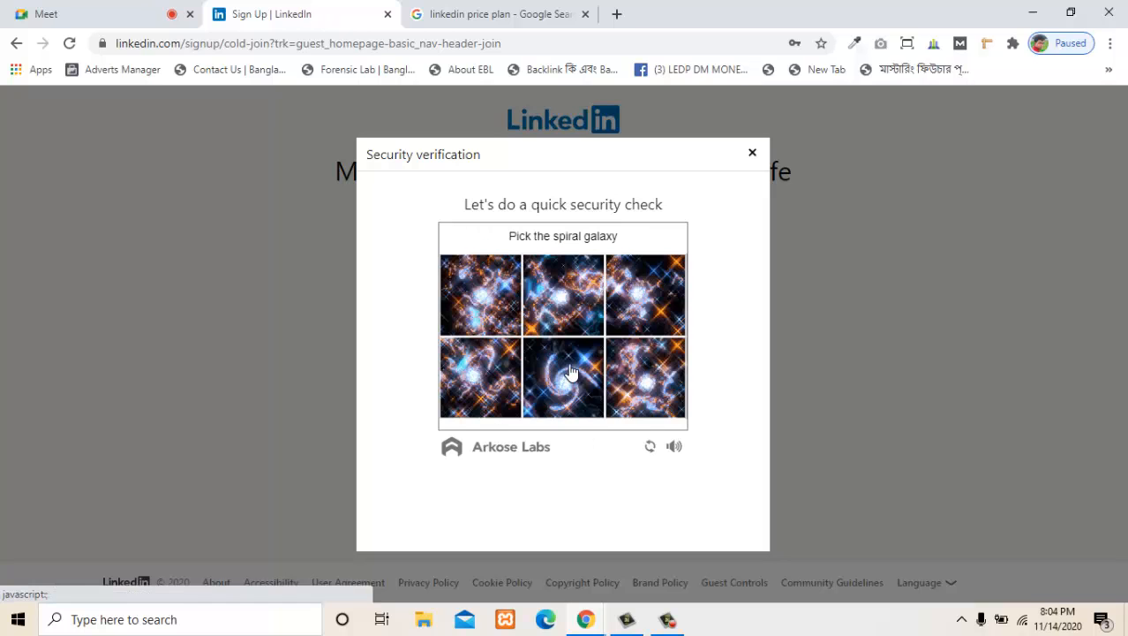
left_click(571, 370)
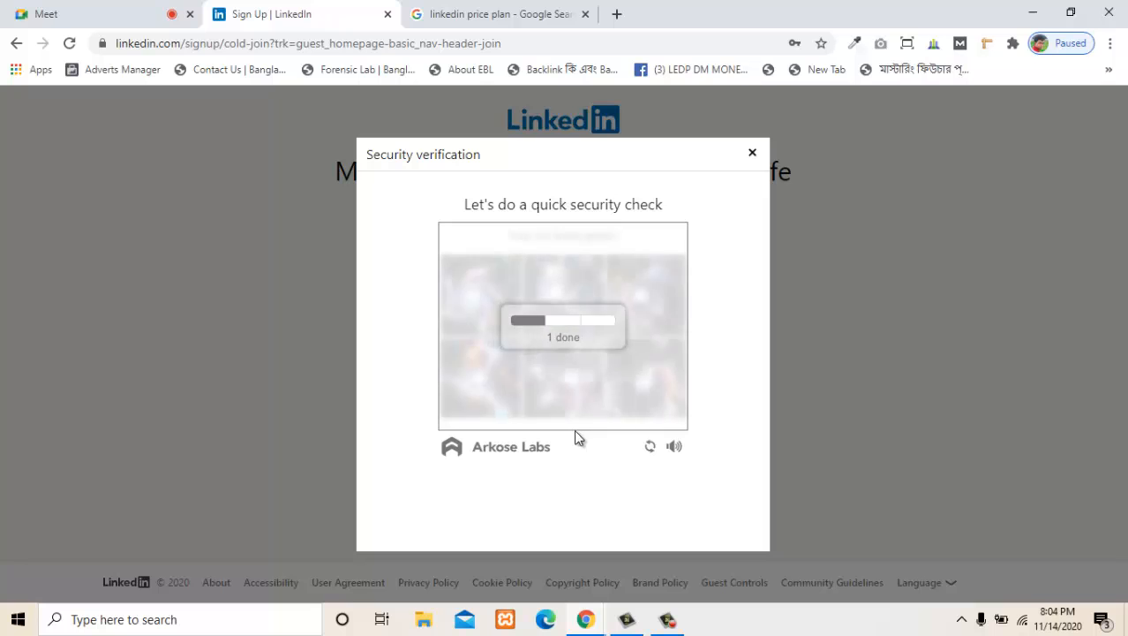
left_click(484, 300)
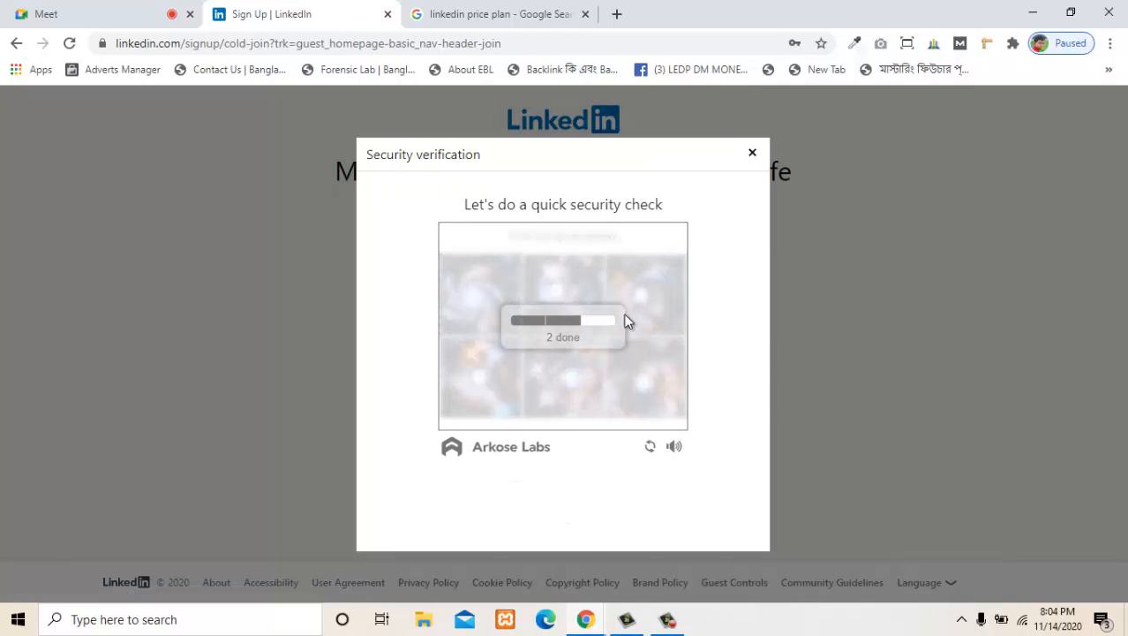
left_click(662, 302)
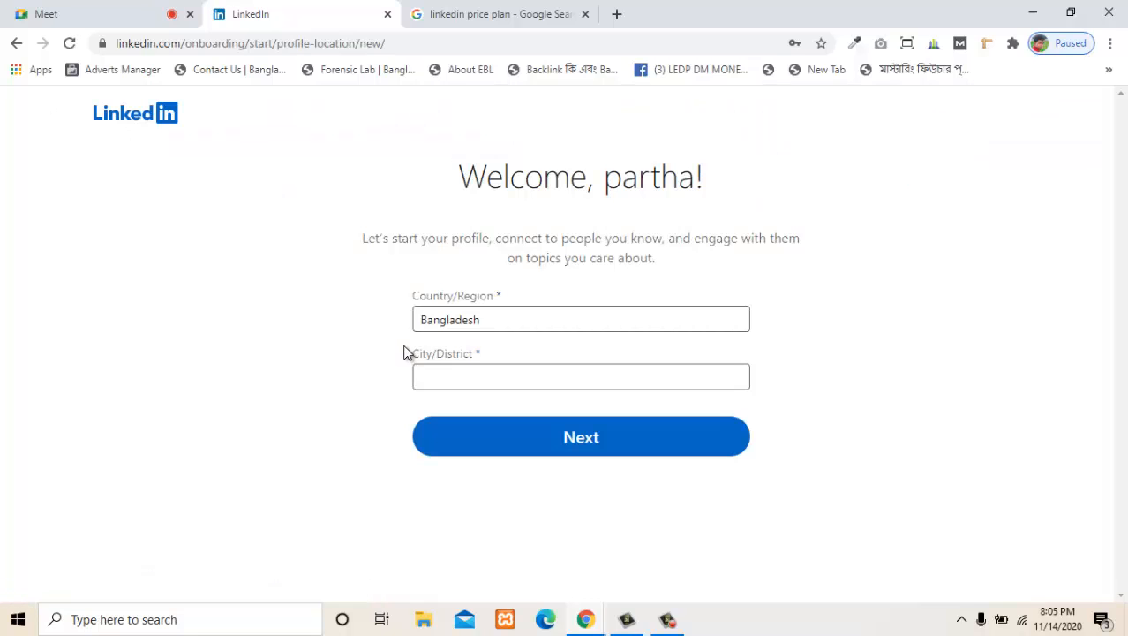
- Highlight the welcome text about starting a profile and connecting with people, and clear the selection
left_click(486, 378)
left_click_drag(374, 236, 735, 234)
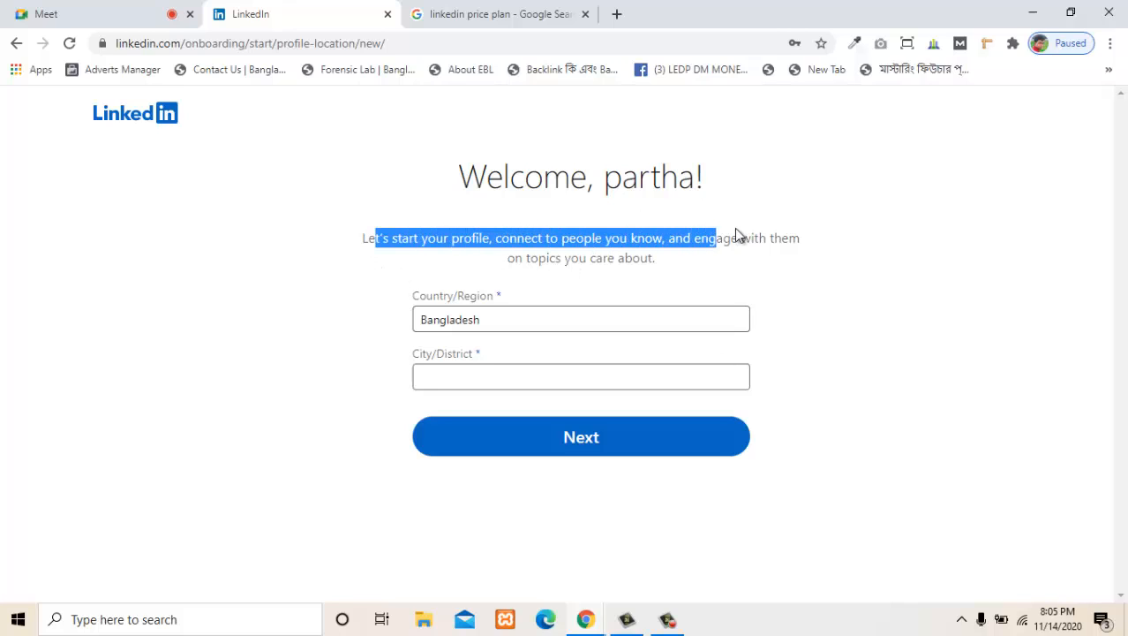
left_click(265, 298)
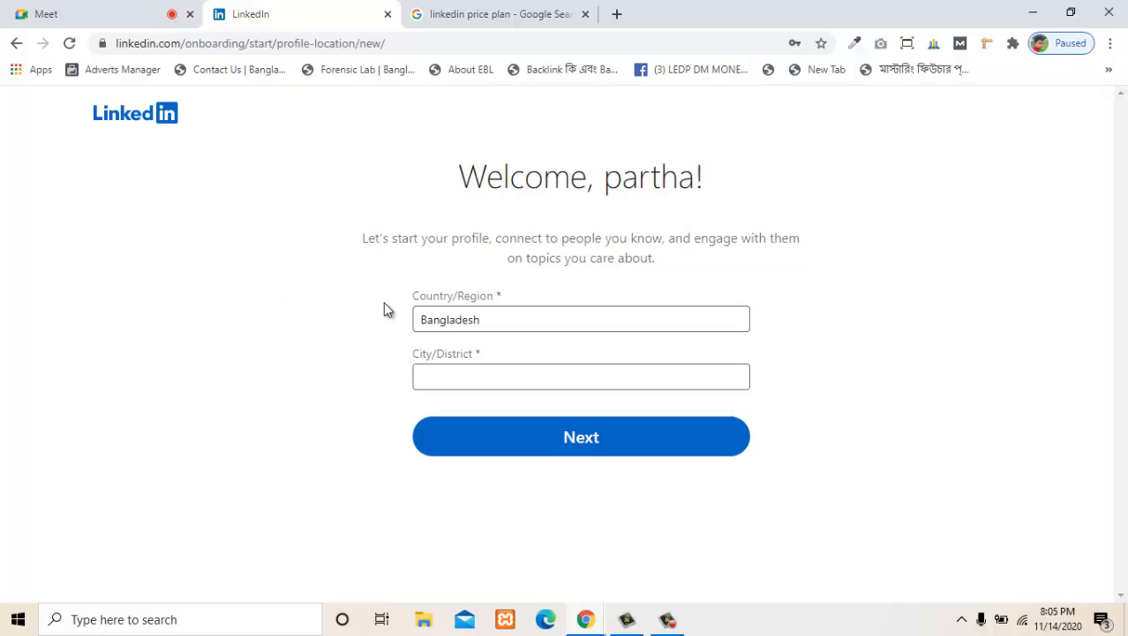
- Set the city/district to the suggested Habiganj District, Sylhet, Bangladesh, and proceed to the profile details
left_click(490, 372)
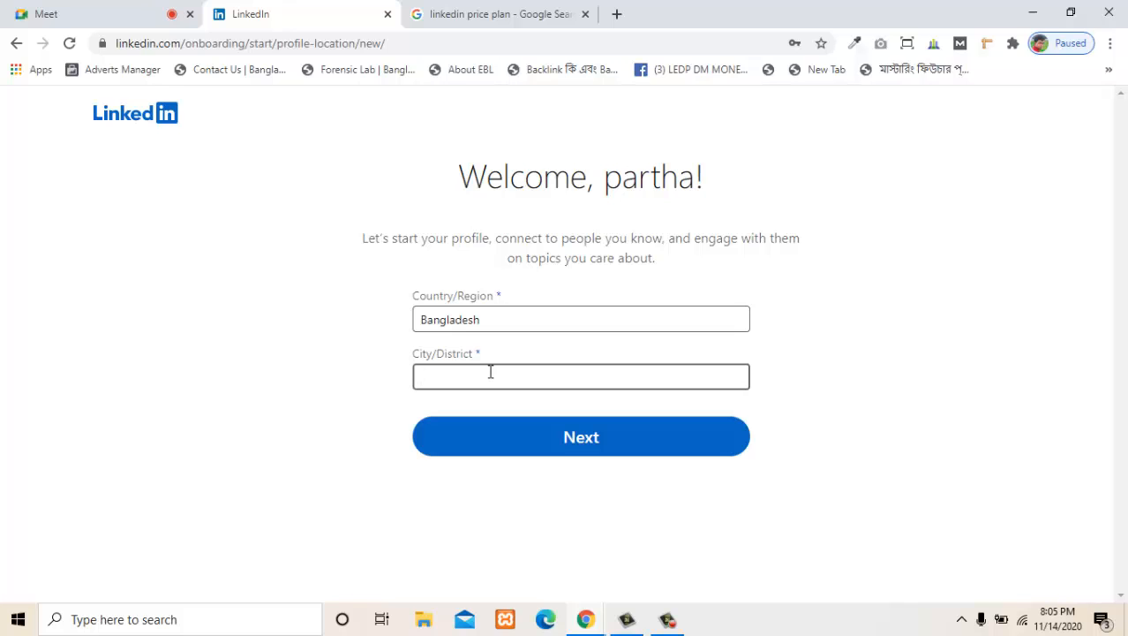
type("Ha")
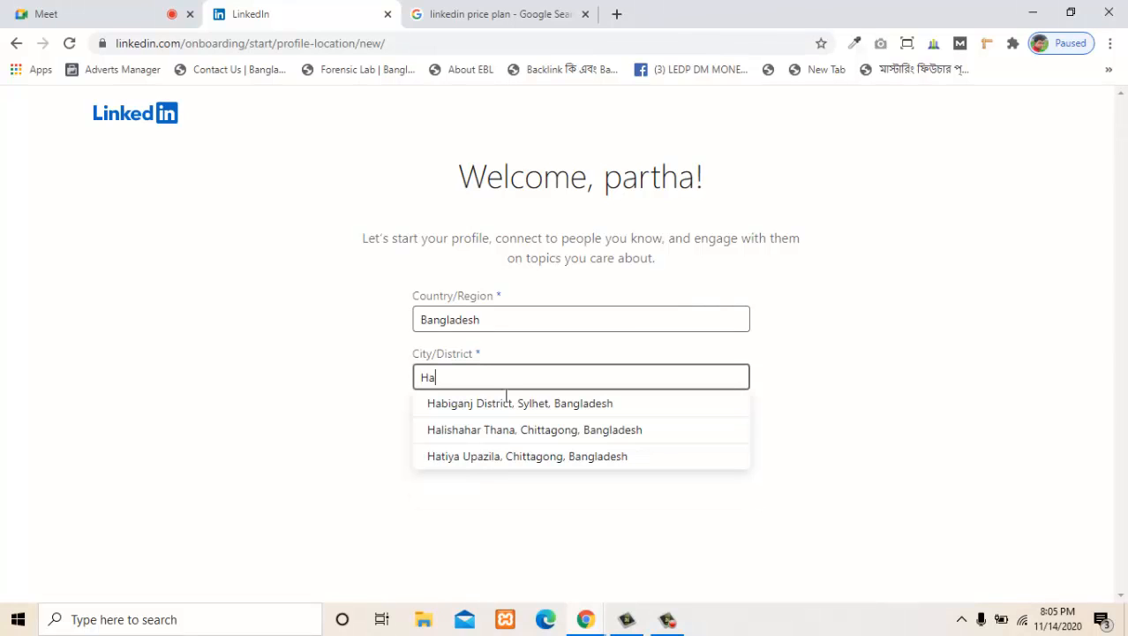
left_click(572, 406)
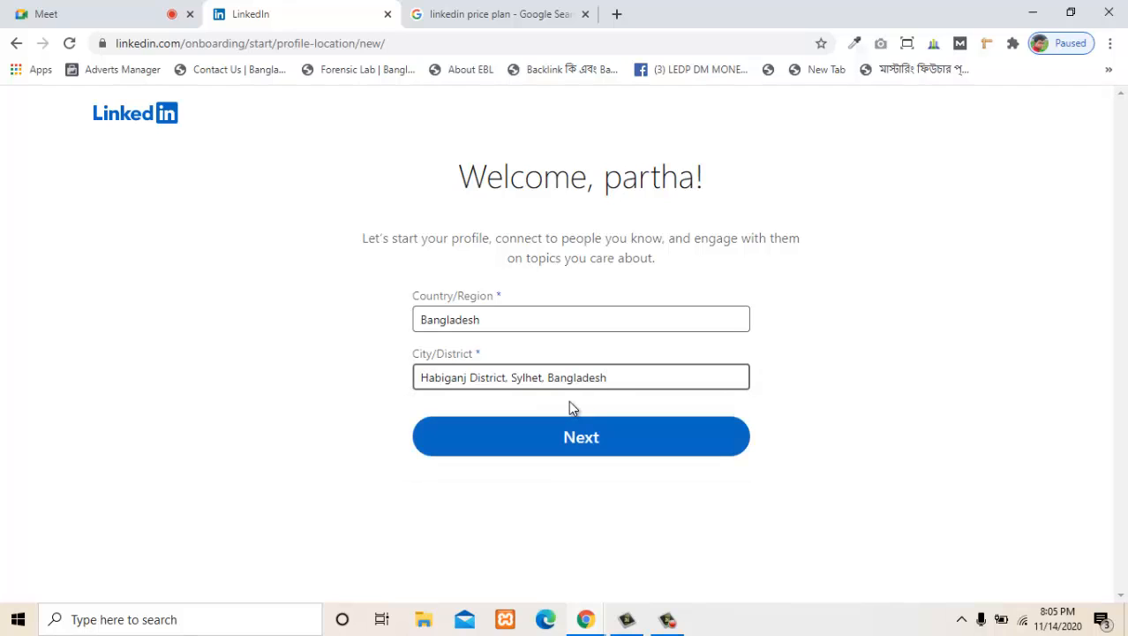
left_click(559, 440)
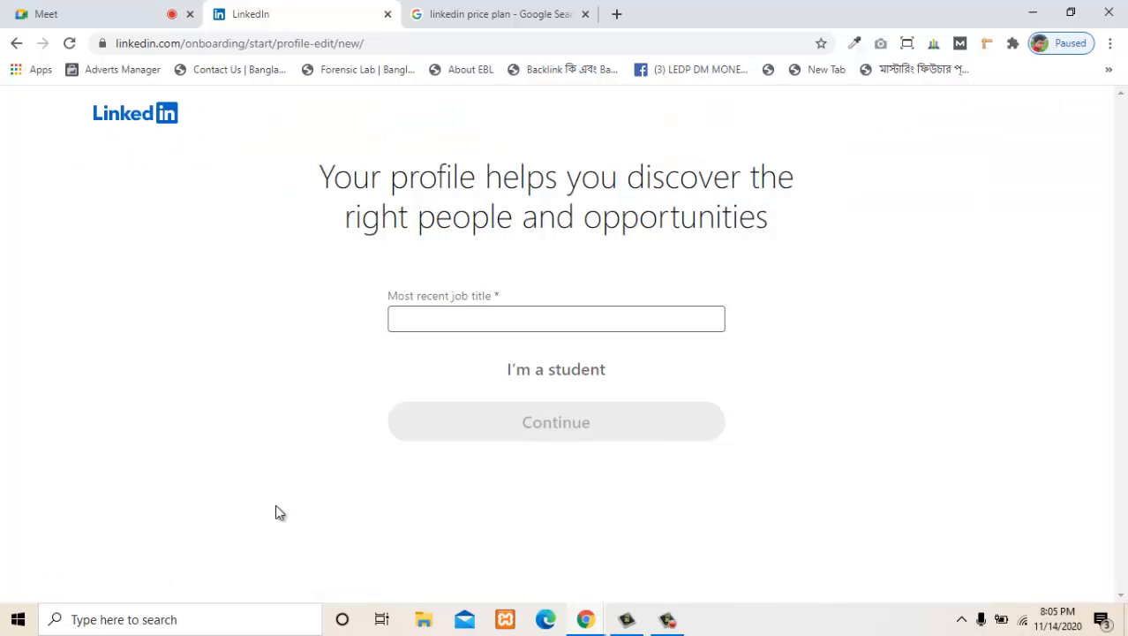
- Highlight parts of the heading "Your profile helps you discover the right people and opportunities", and clear the selection
double_click(397, 177)
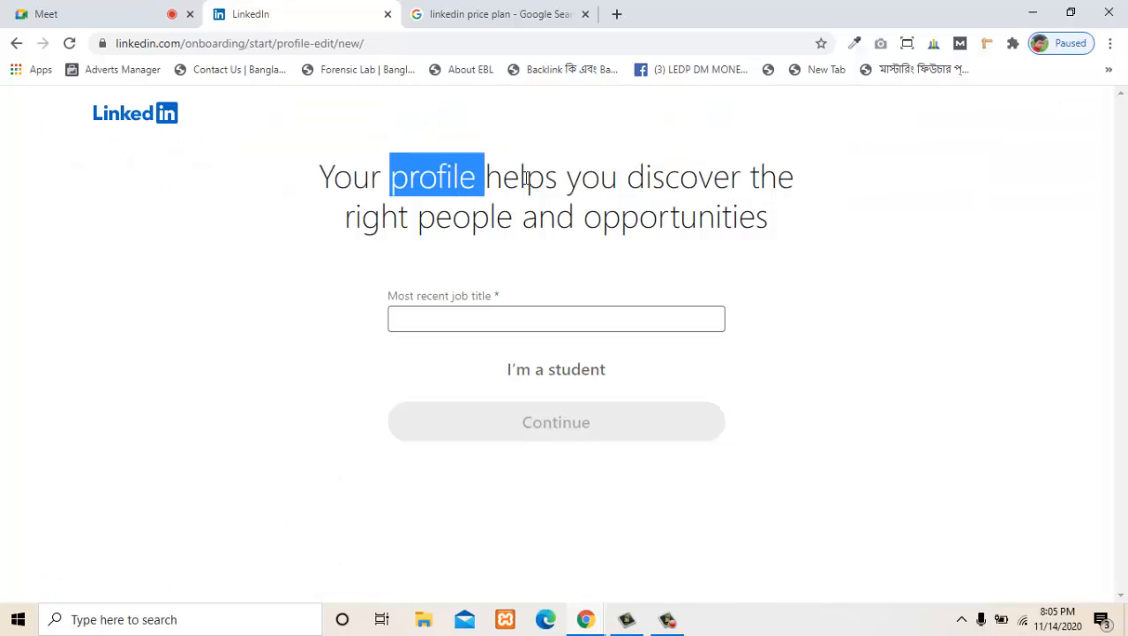
left_click_drag(527, 176, 776, 176)
left_click_drag(416, 216, 789, 232)
left_click(671, 262)
- Set the most recent job title to "Wordpress Developer and click funnel Expert" and the employment type to Full-time
left_click(476, 316)
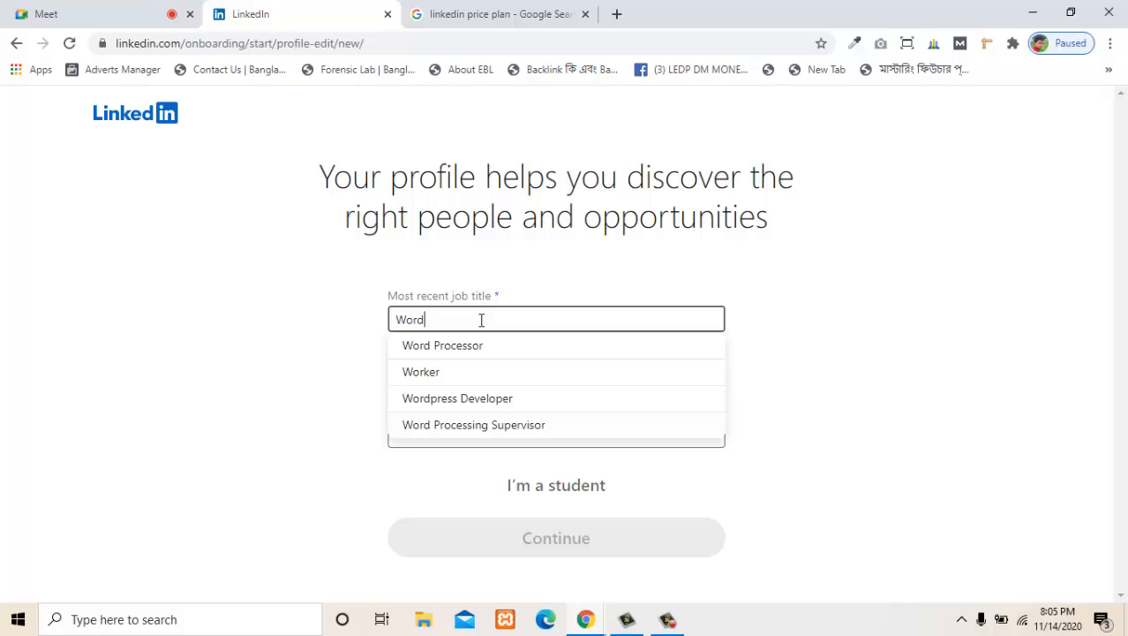
left_click(485, 410)
type("and ")
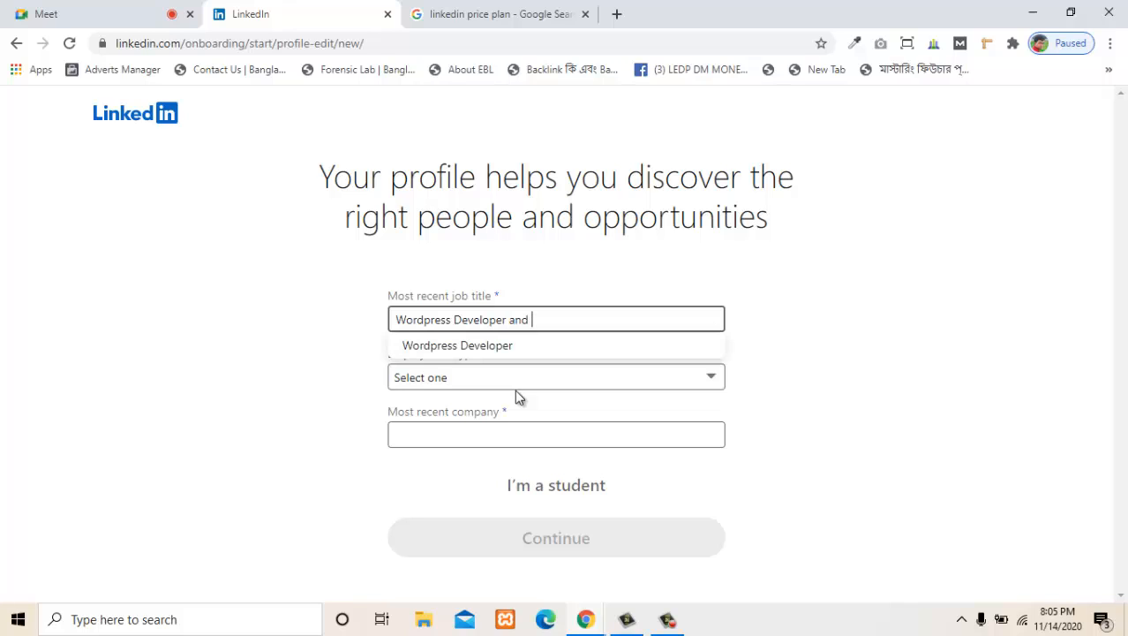
type("sal")
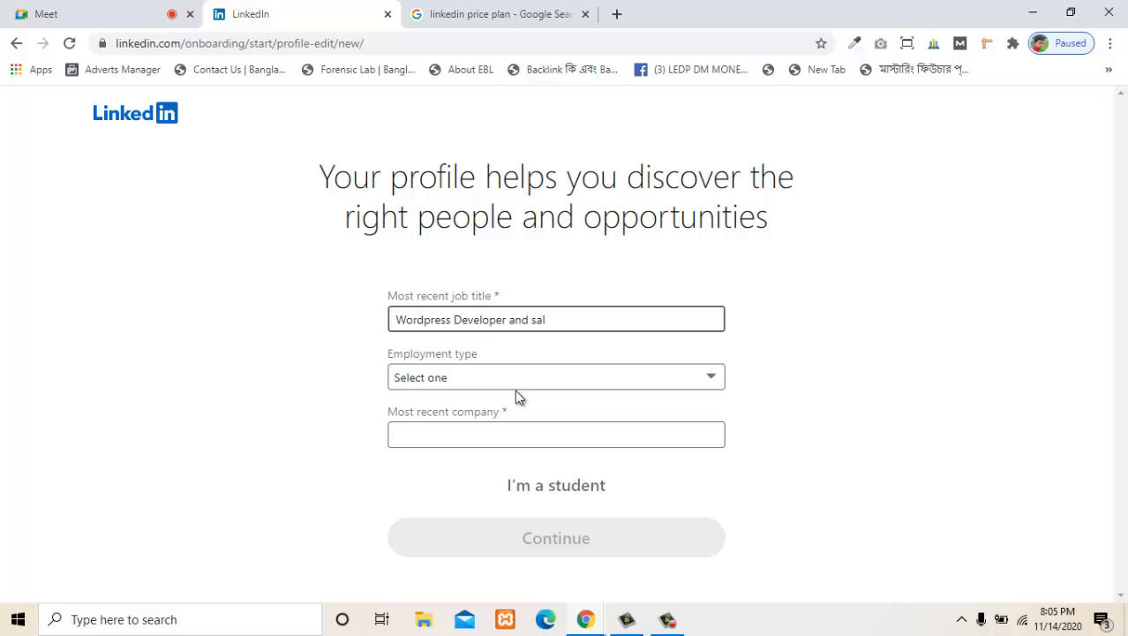
key("BackSpace")
key("BackSpace")
key("BackSpace")
key("BackSpace")
key("BackSpace")
key("BackSpace")
type("at C")
left_click(671, 621)
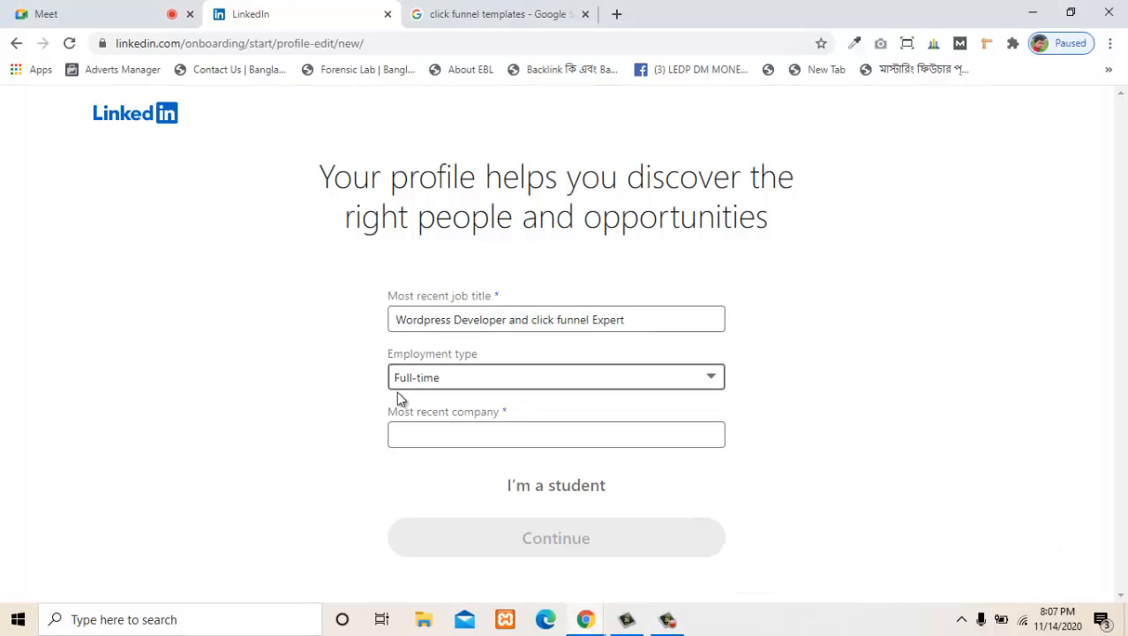
- Set the most recent company to the suggested Cronyco Netwrok, and continue to the email confirmation
left_click(394, 437)
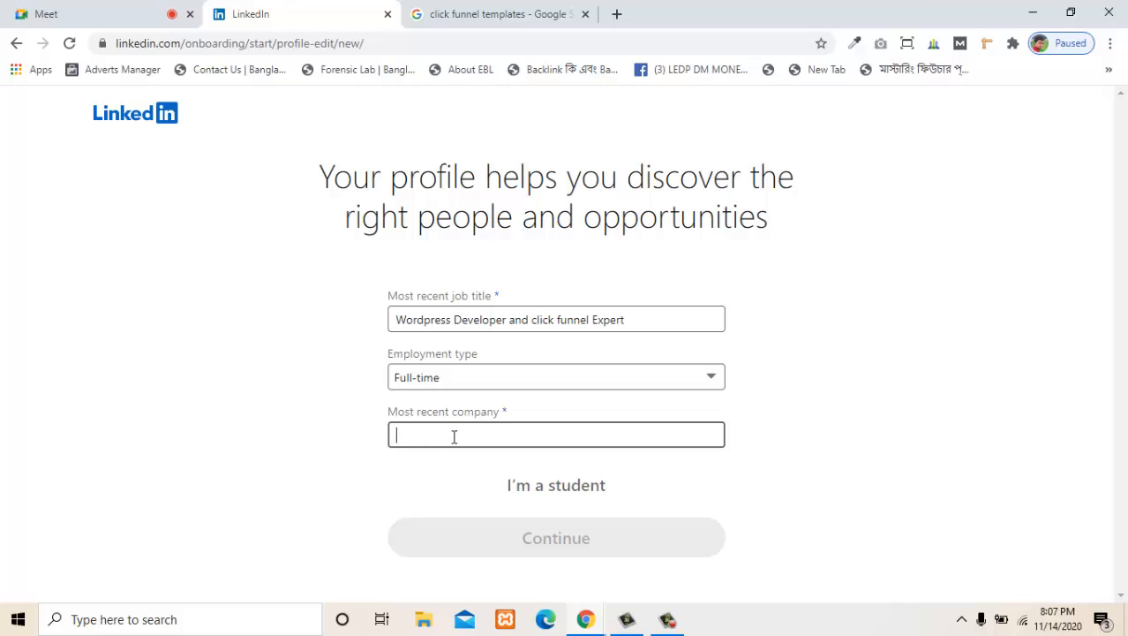
type("Cro")
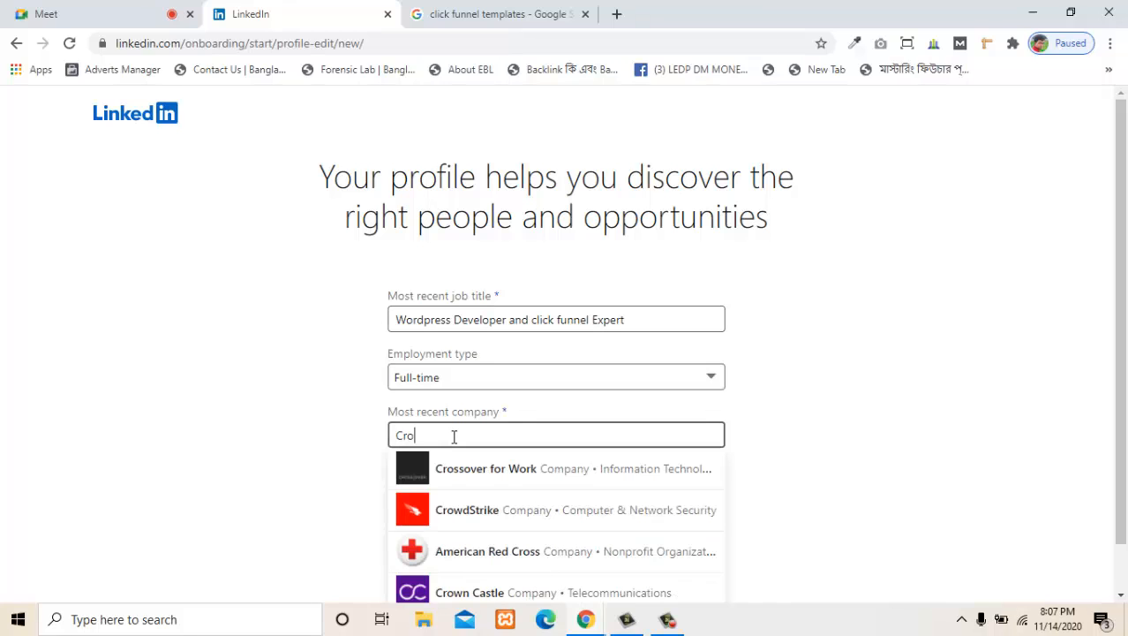
type("nyco")
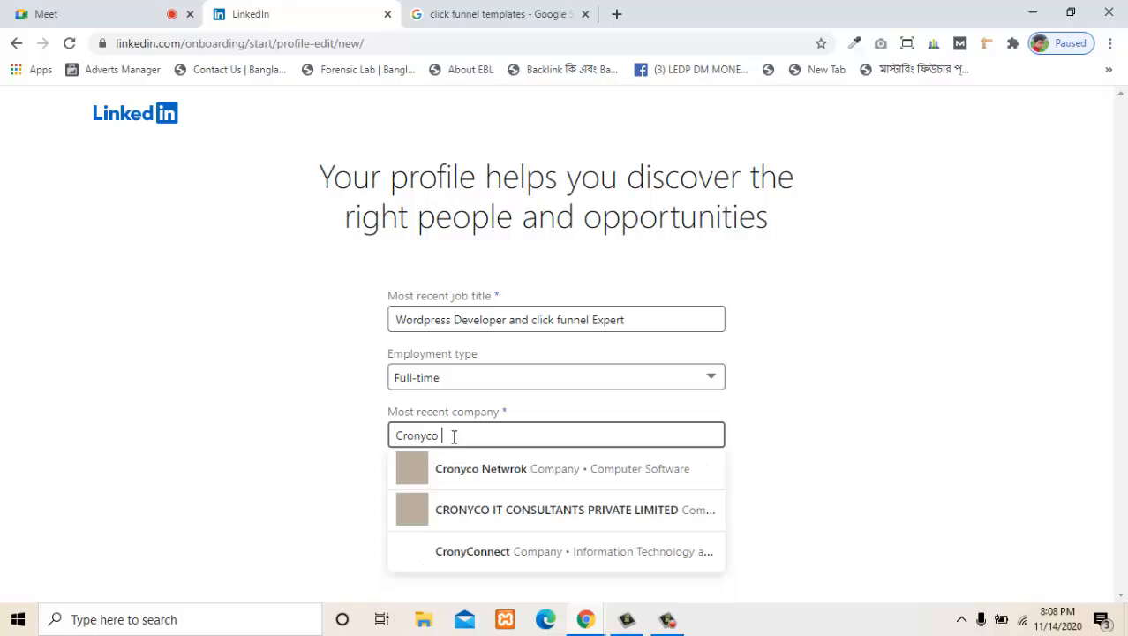
left_click(505, 470)
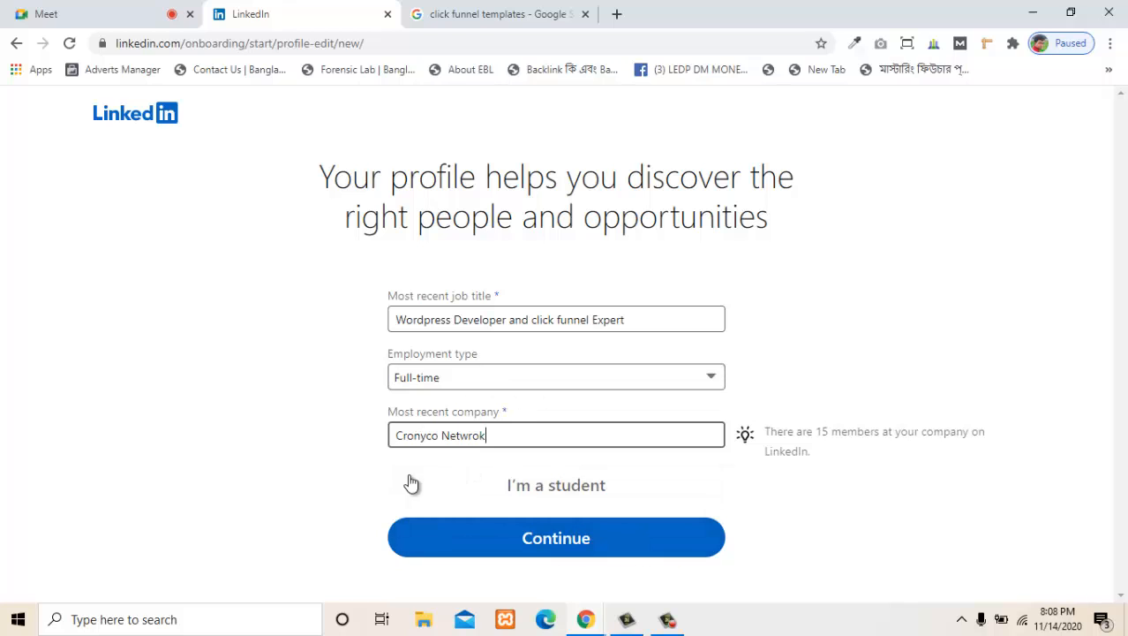
left_click(546, 552)
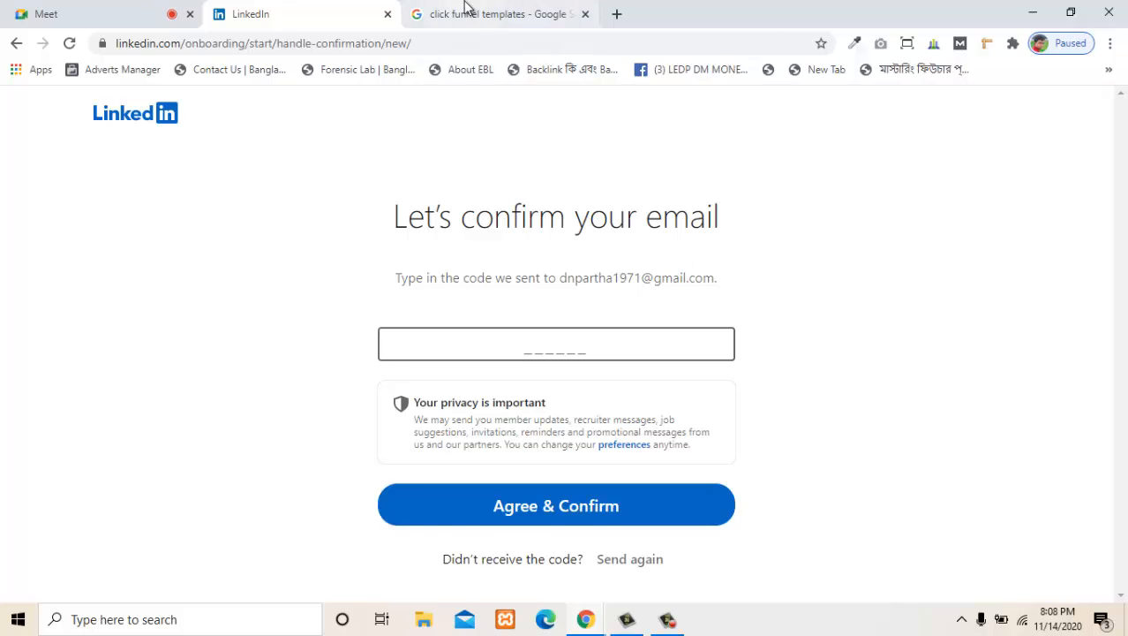
- Switch to the Google search page and open Gmail from the Google apps
left_click(468, 7)
left_click(1077, 122)
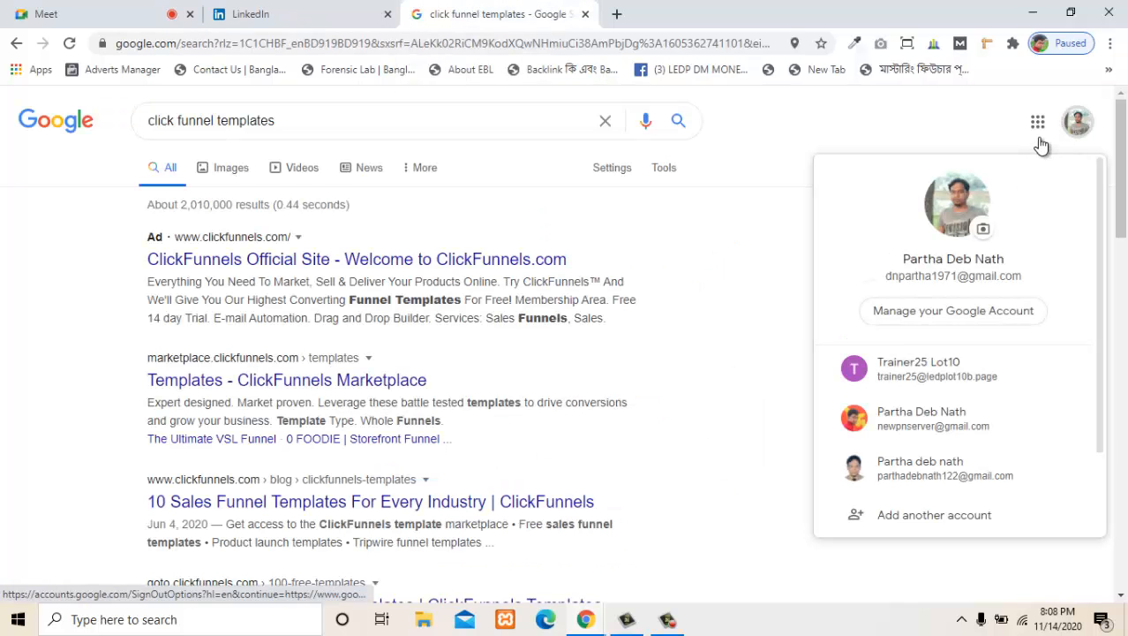
left_click(1039, 123)
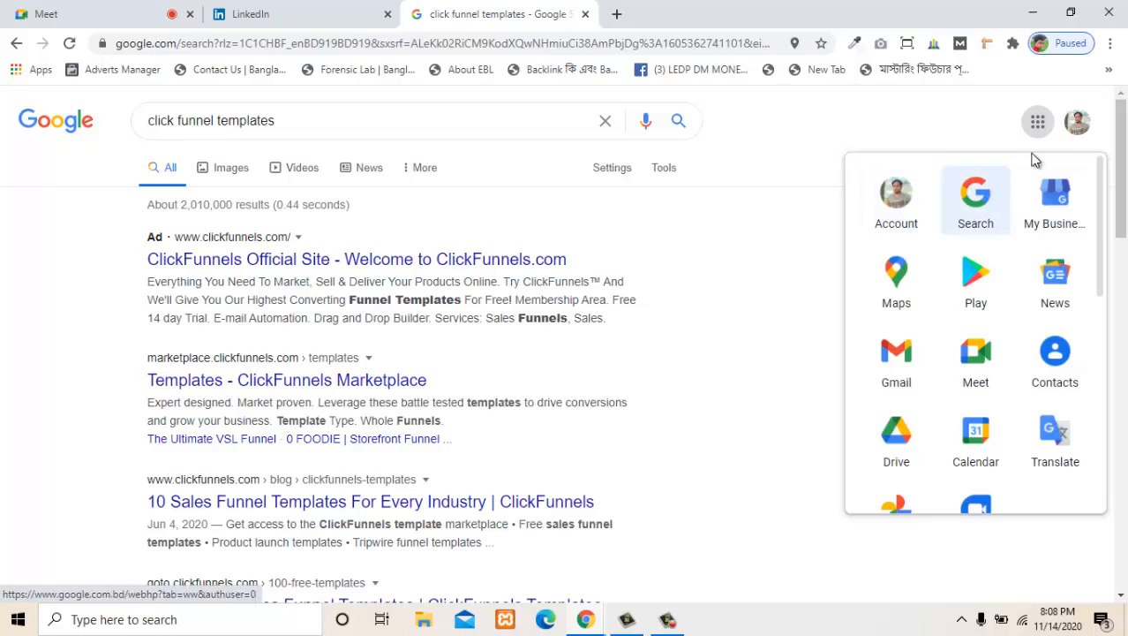
left_click(1037, 125)
left_click(1043, 128)
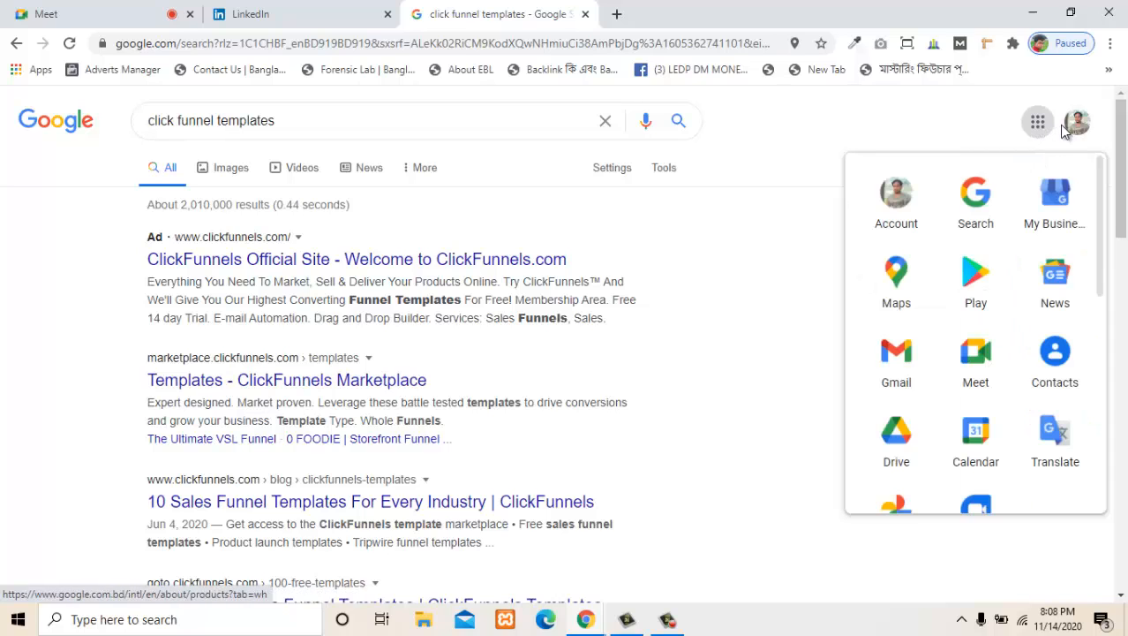
left_click(1073, 126)
left_click(1036, 123)
left_click(1042, 128)
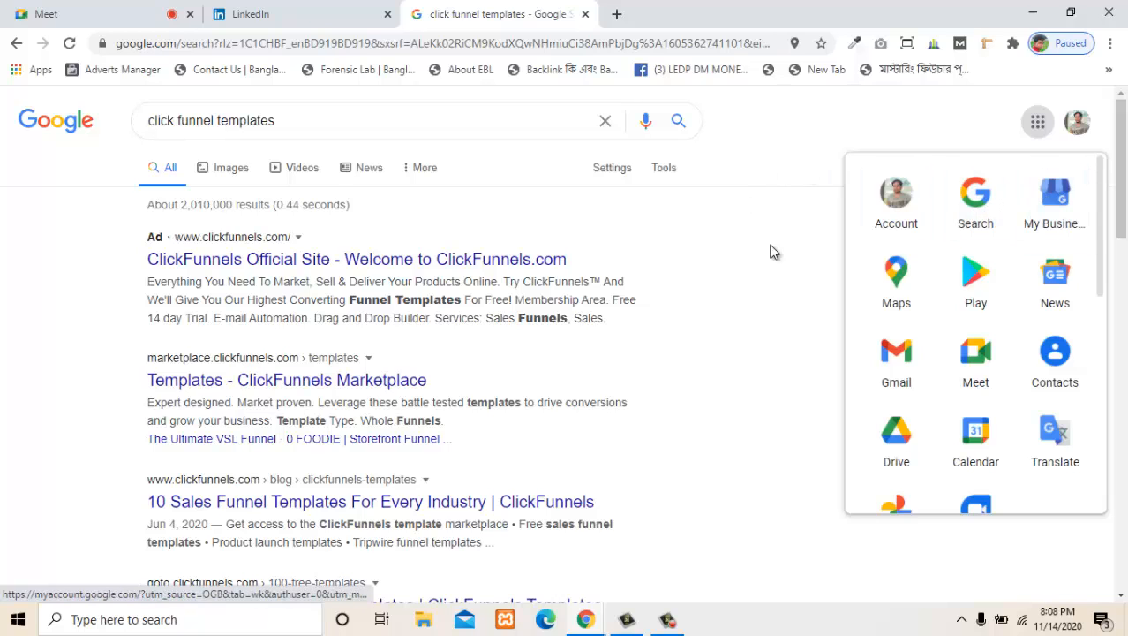
left_click(890, 369)
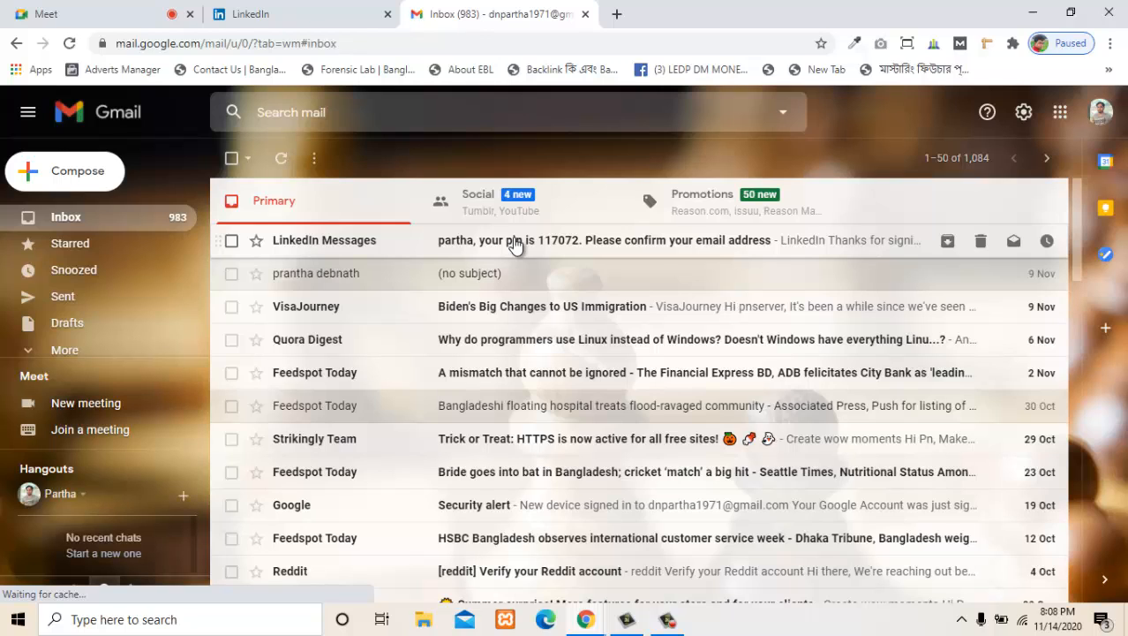
- Open the LinkedIn Messages email about confirming the email address, and copy its verification code
left_click(587, 240)
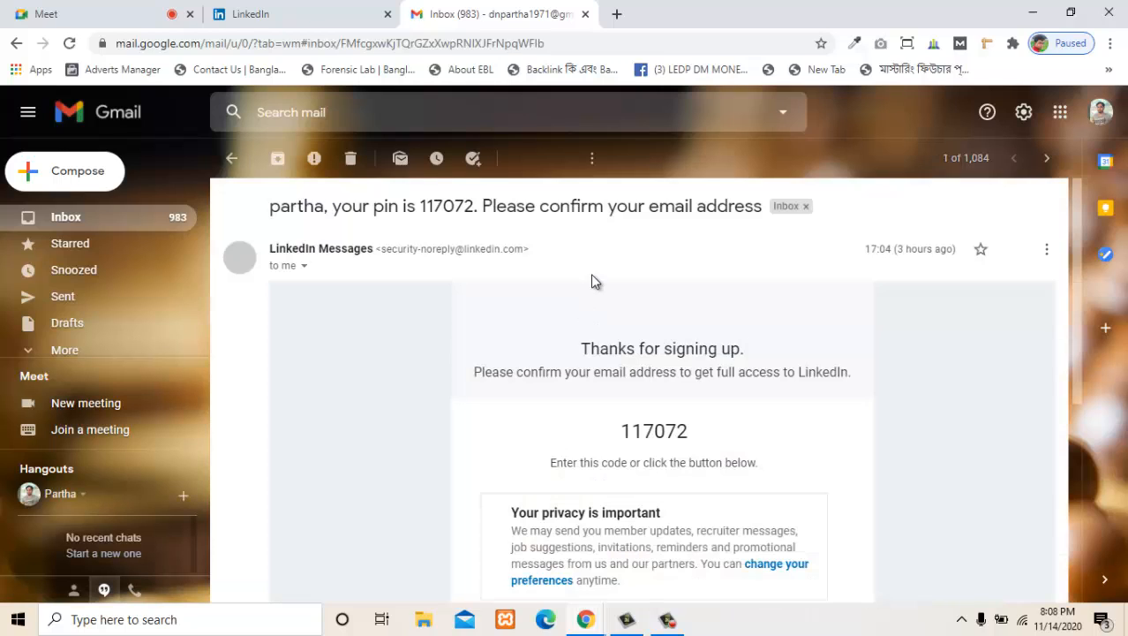
double_click(653, 432)
right_click(657, 433)
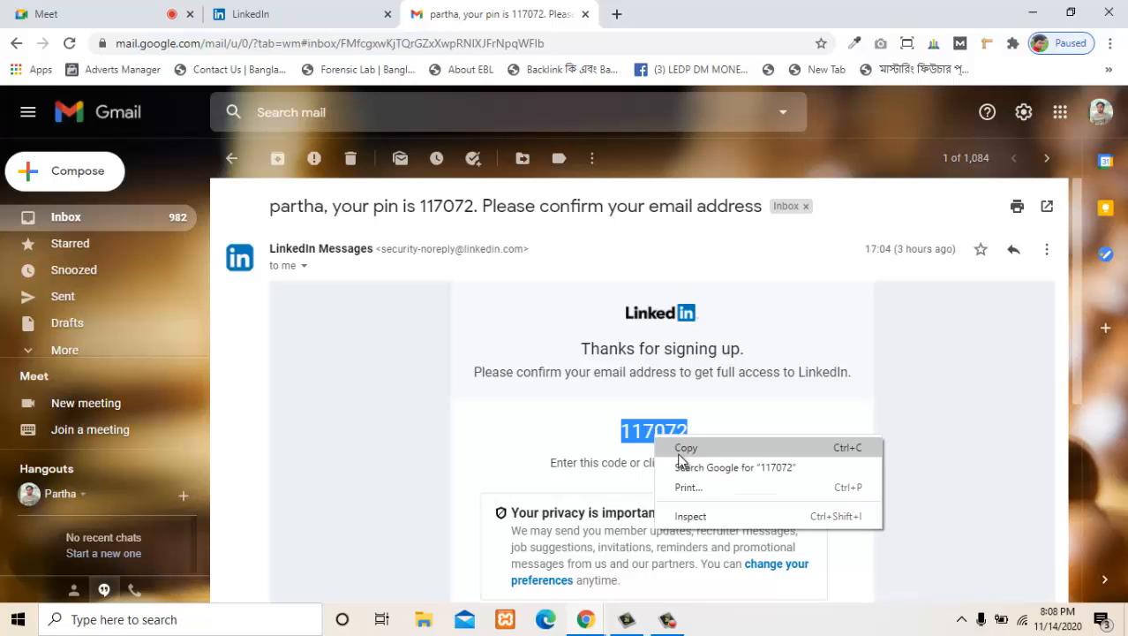
left_click(685, 447)
- Return to the LinkedIn email confirmation, paste the verification code, and agree and confirm
left_click(251, 13)
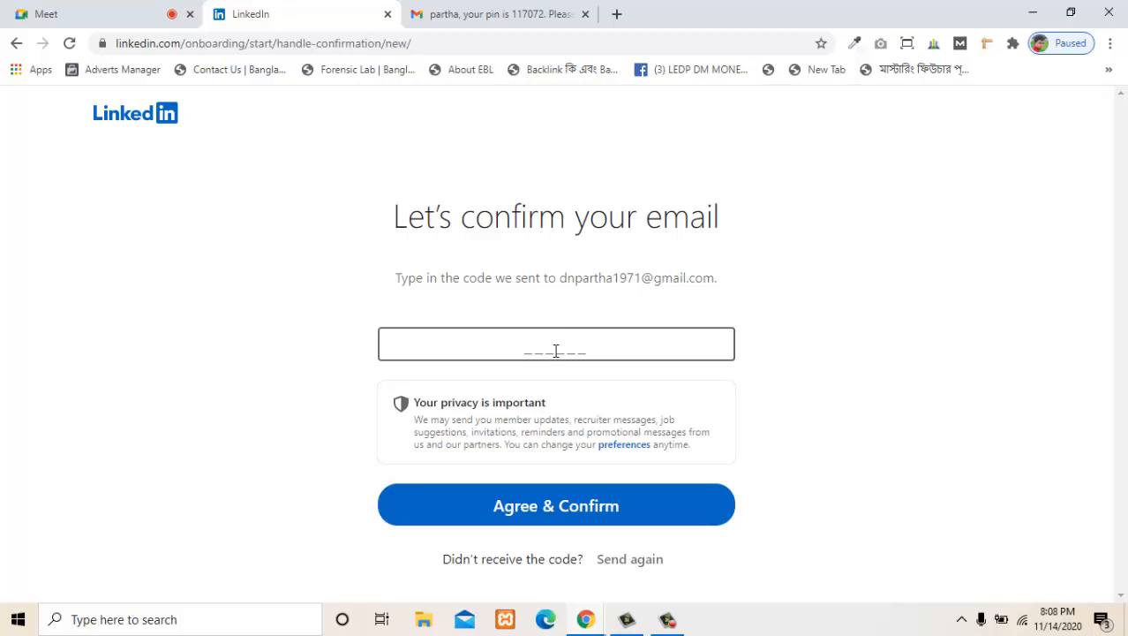
key("ctrl+v")
left_click(574, 509)
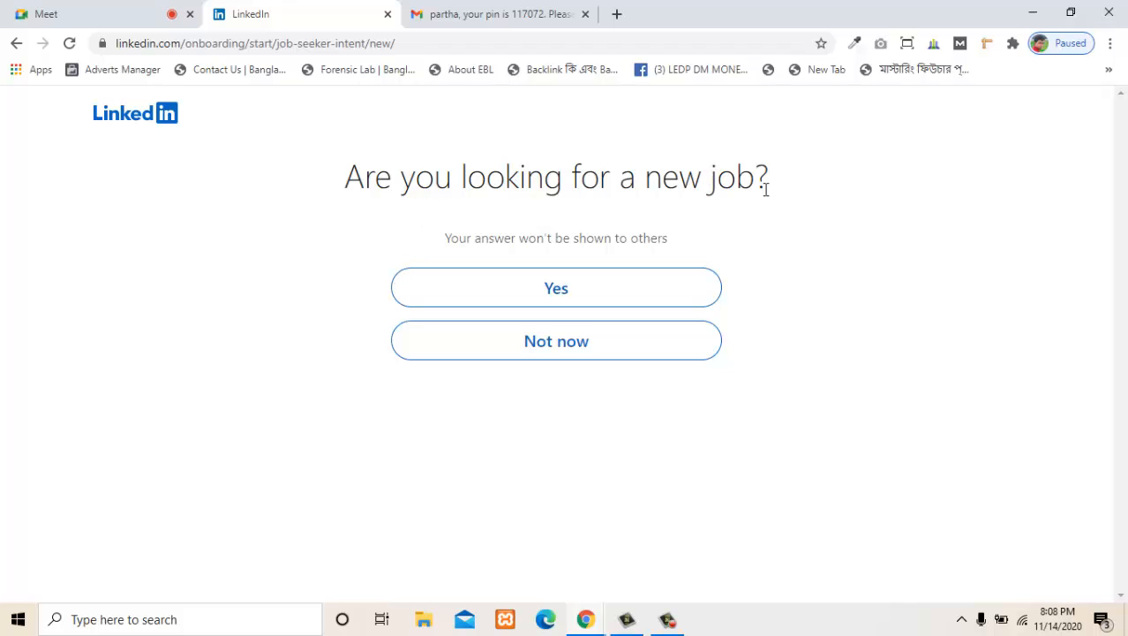
- Answer Yes to looking for a new job, and search "Wordpress Developer and click funnel Expert" jobs in Habiganj District, Sylhet
left_click(556, 290)
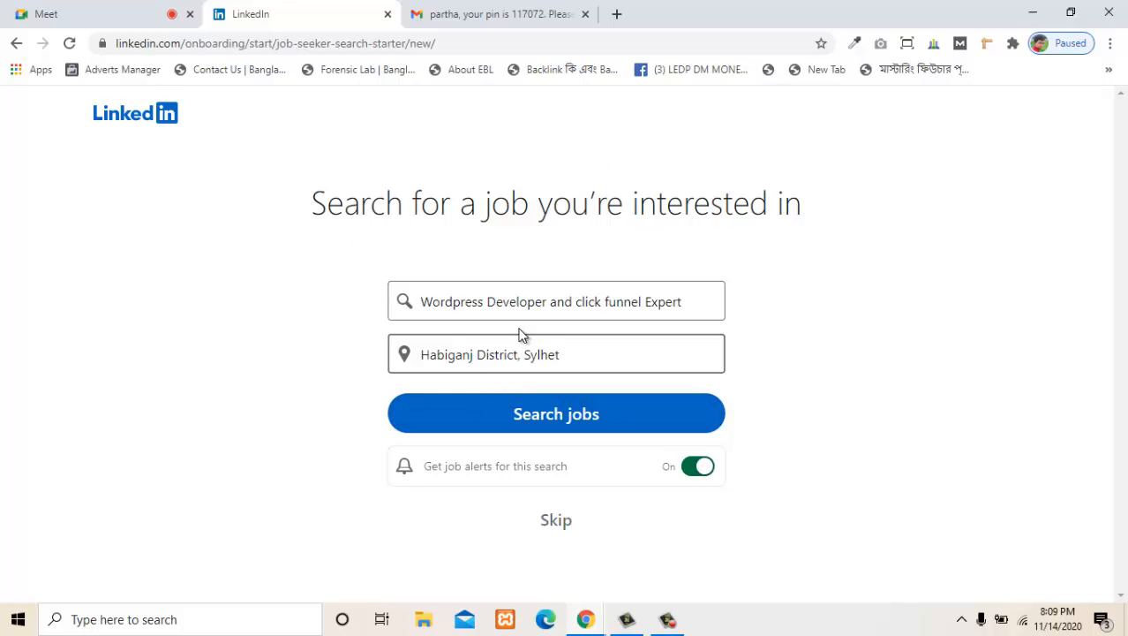
left_click(589, 427)
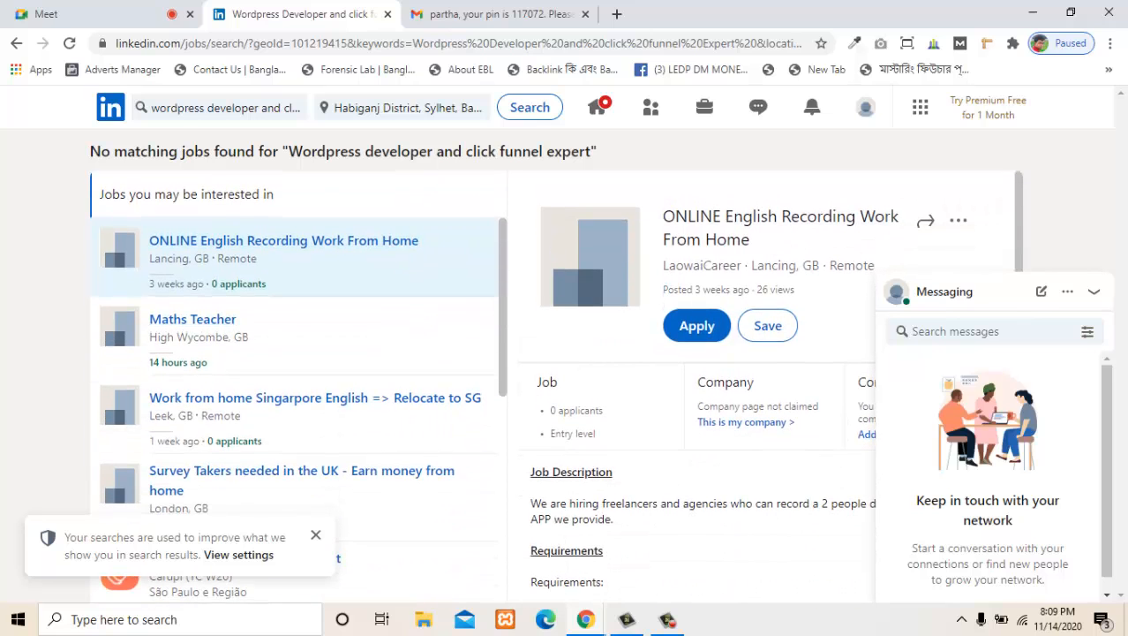
- Collapse the messaging window, and look through the suggested jobs and the description of the selected one
left_click(1093, 293)
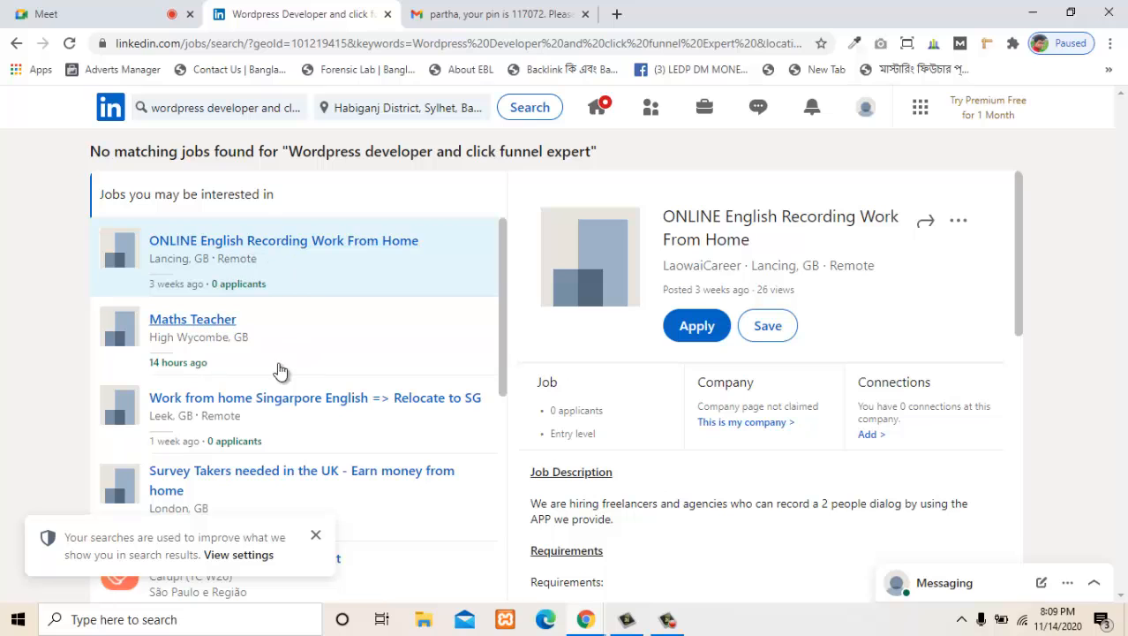
scroll(371, 406, "down", 2)
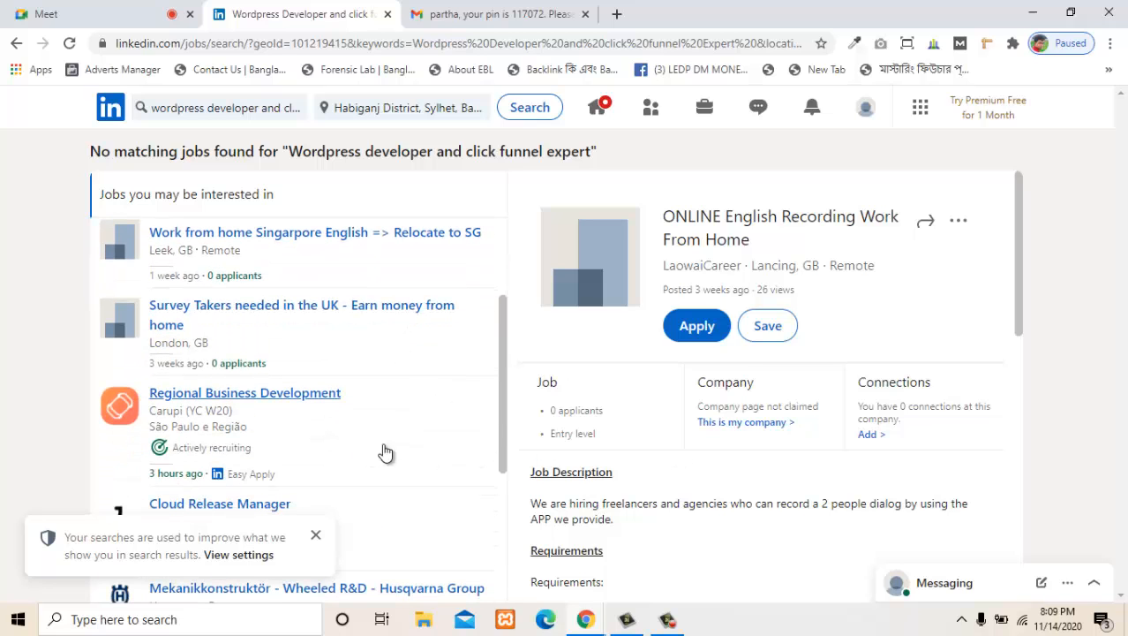
scroll(772, 437, "down", 5)
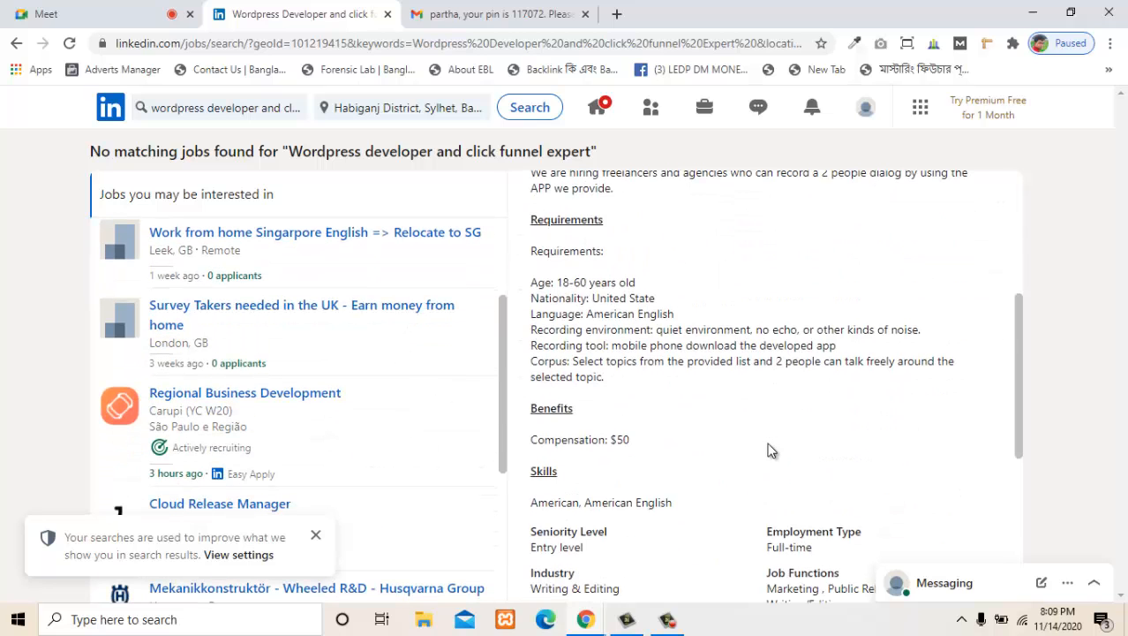
scroll(768, 451, "up", 8)
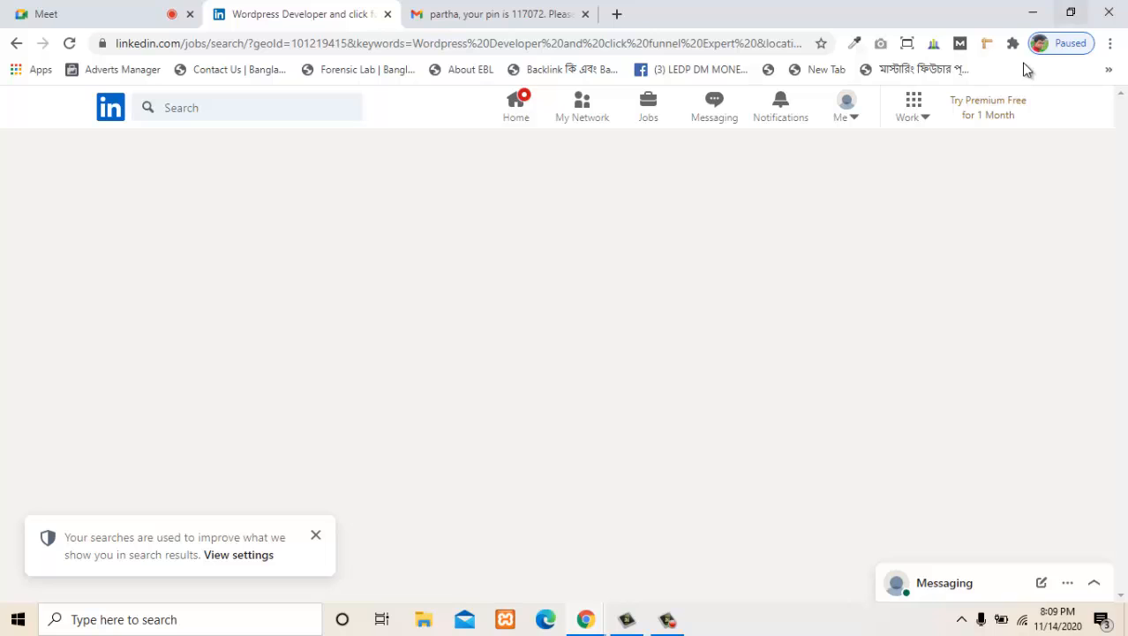
- Minimize the browser, move the linkedin text file to the middle of the refreshed desktop, and open it maximized in Notepad
left_click(1032, 12)
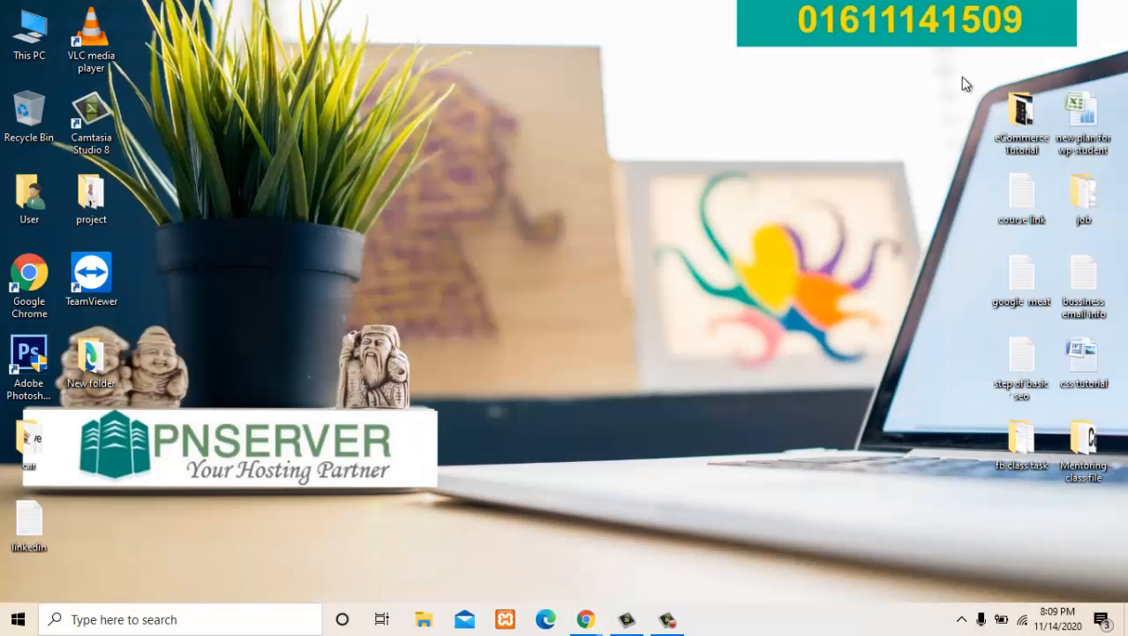
right_click(309, 268)
left_click(362, 313)
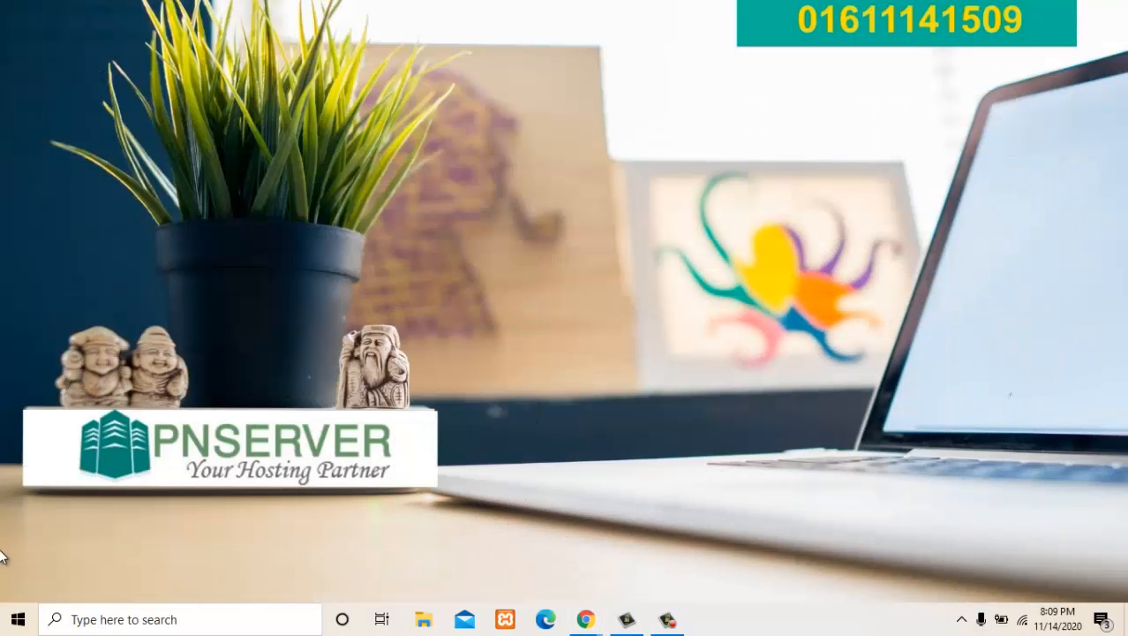
left_click_drag(37, 521, 545, 125)
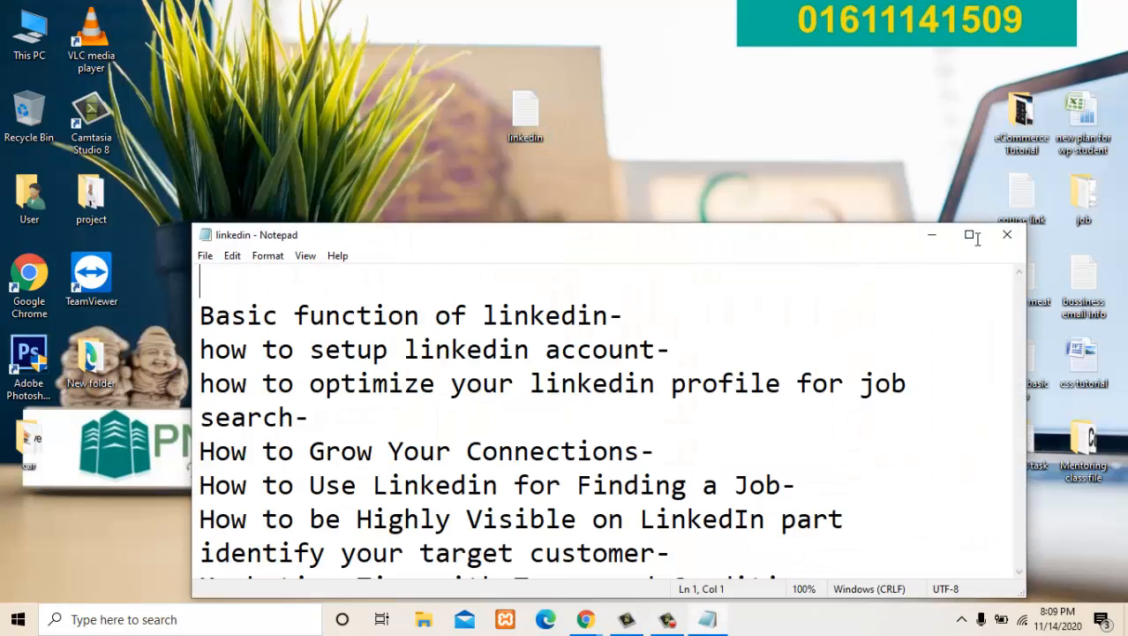
left_click(969, 235)
- Read through the linkedin notes from the topic list to the recommendation request text, and return to the beginning
scroll(212, 297, "down", 1)
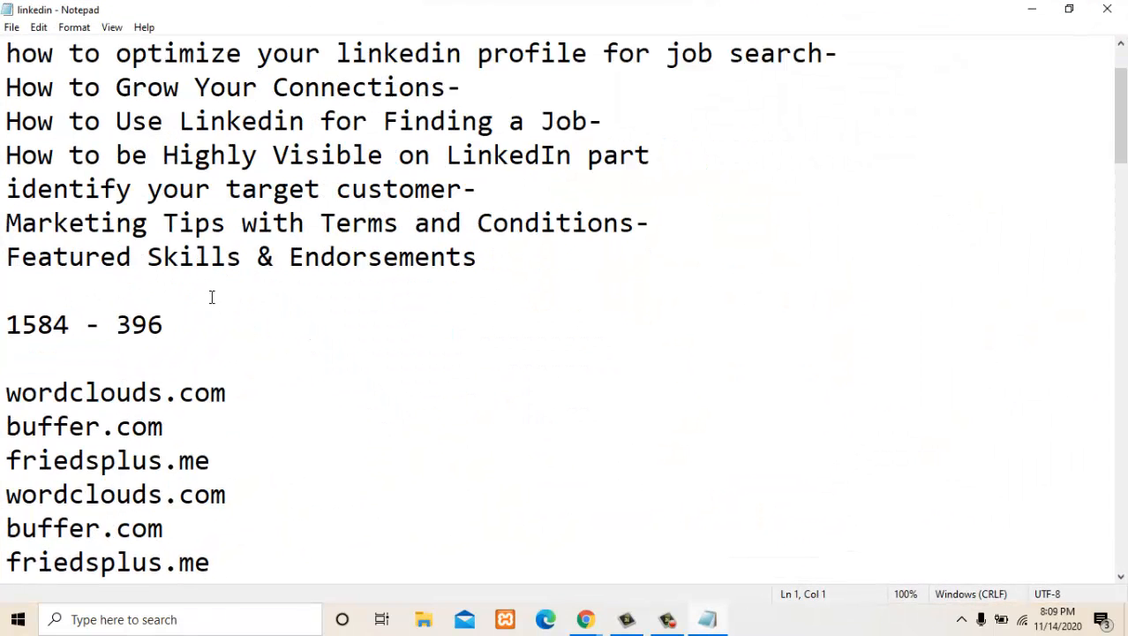
scroll(261, 320, "down", 5)
left_click(260, 322)
scroll(265, 353, "down", 4)
scroll(269, 370, "up", 3)
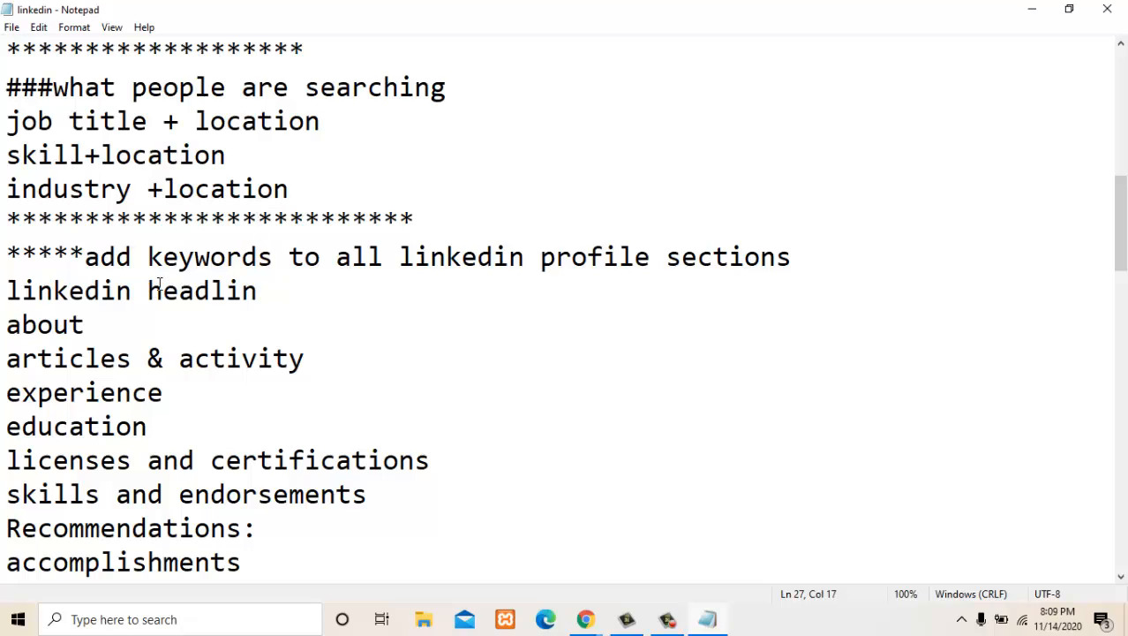
scroll(193, 312, "down", 9)
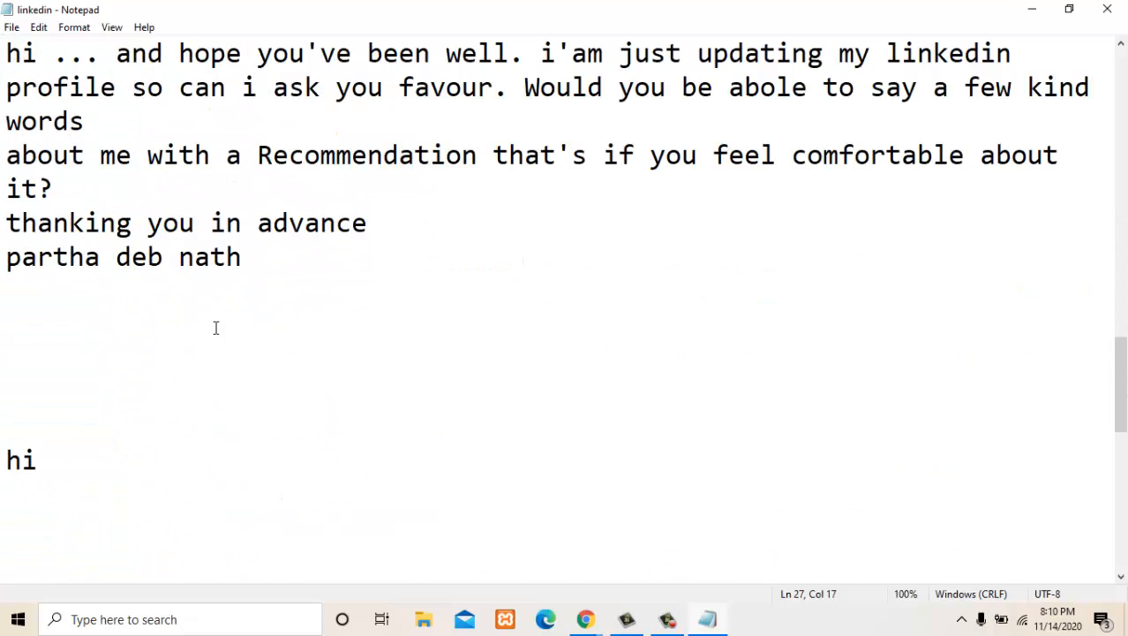
scroll(229, 324, "up", 2)
scroll(247, 321, "up", 1)
scroll(233, 294, "up", 6)
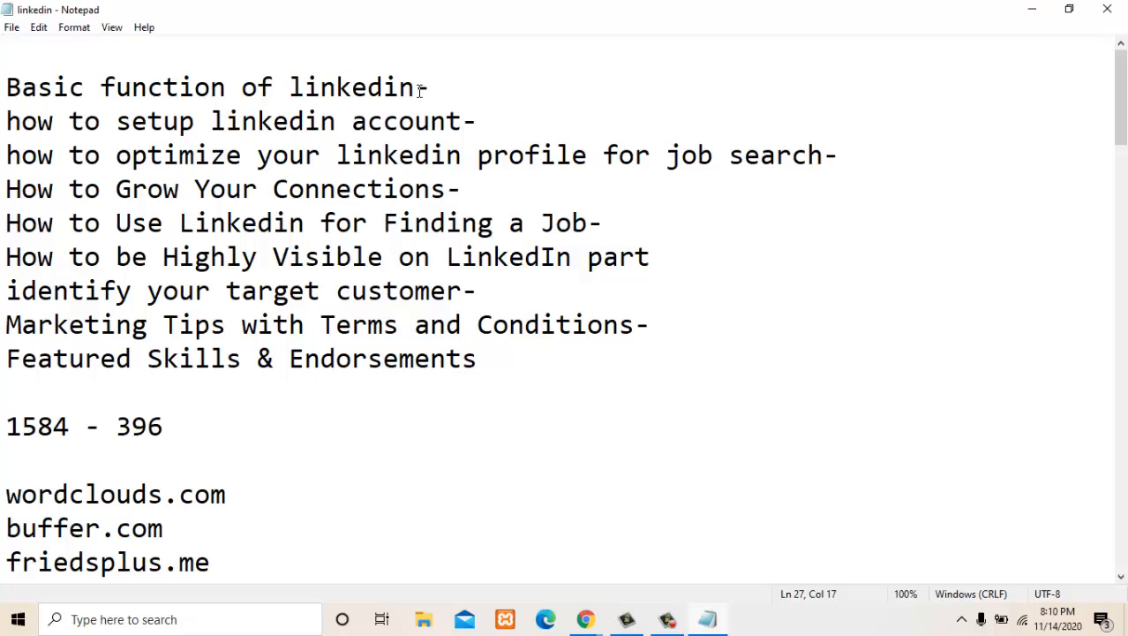
- Highlight the topics "Basic function of linkedin" and "how to setup linkedin account", and clear the selection
left_click_drag(421, 89, 27, 111)
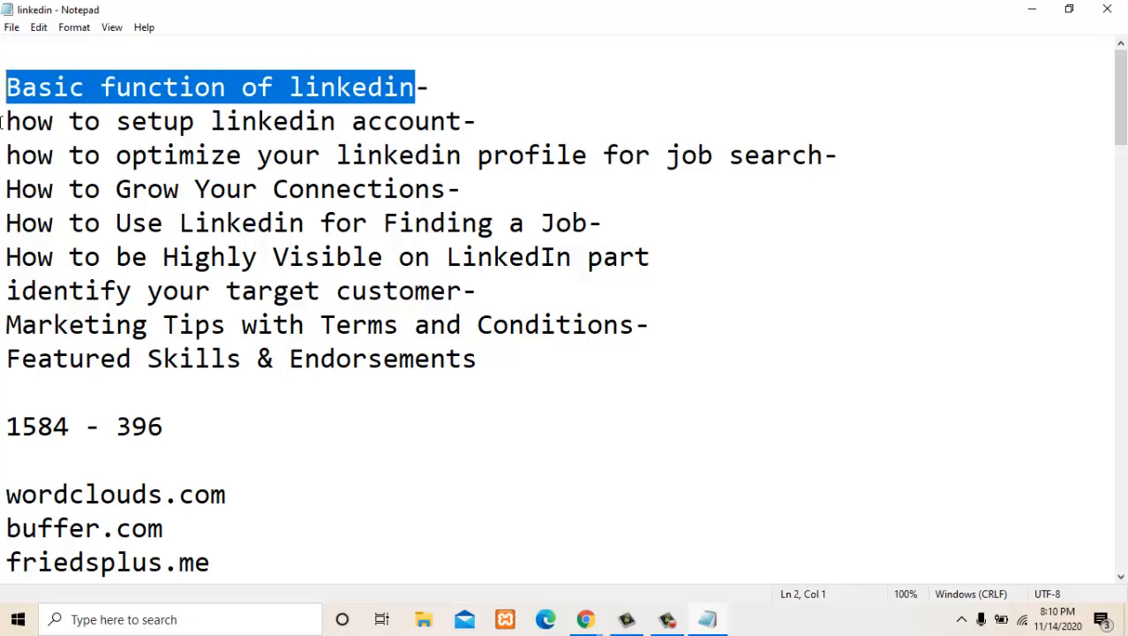
left_click(378, 104)
left_click_drag(415, 87, 4, 86)
left_click_drag(3, 121, 428, 121)
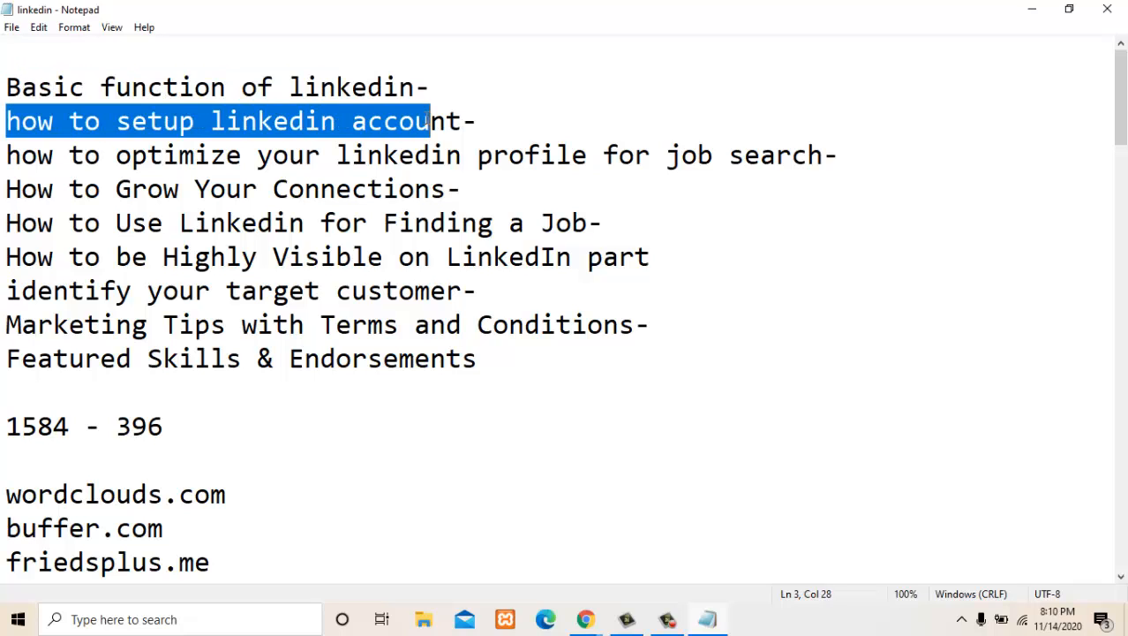
left_click(729, 154)
left_click(1032, 9)
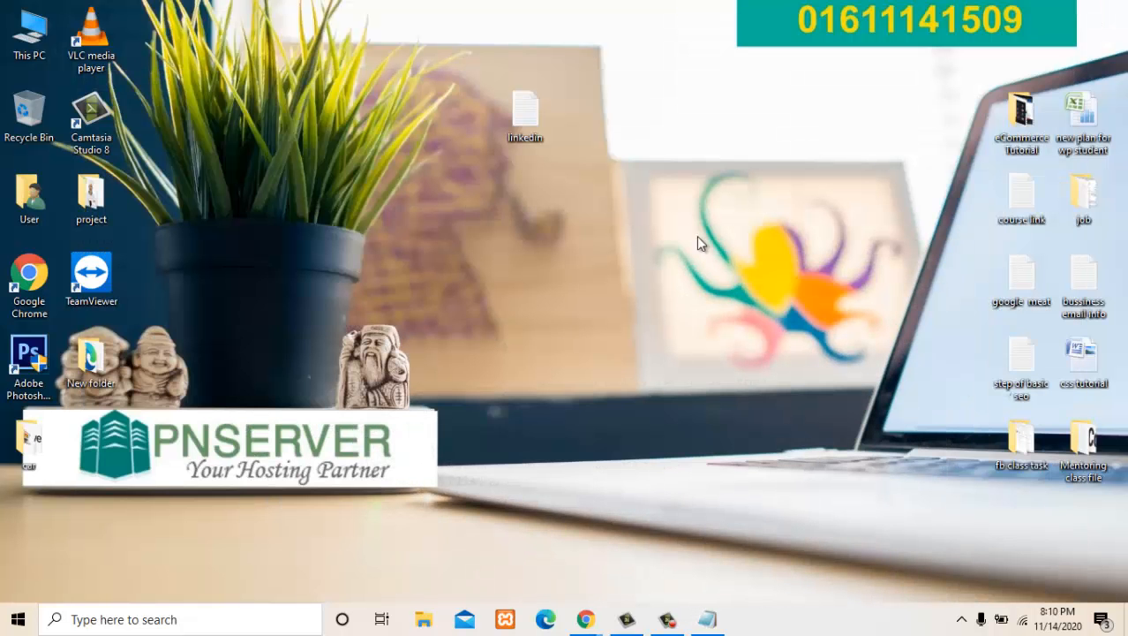
left_click(709, 620)
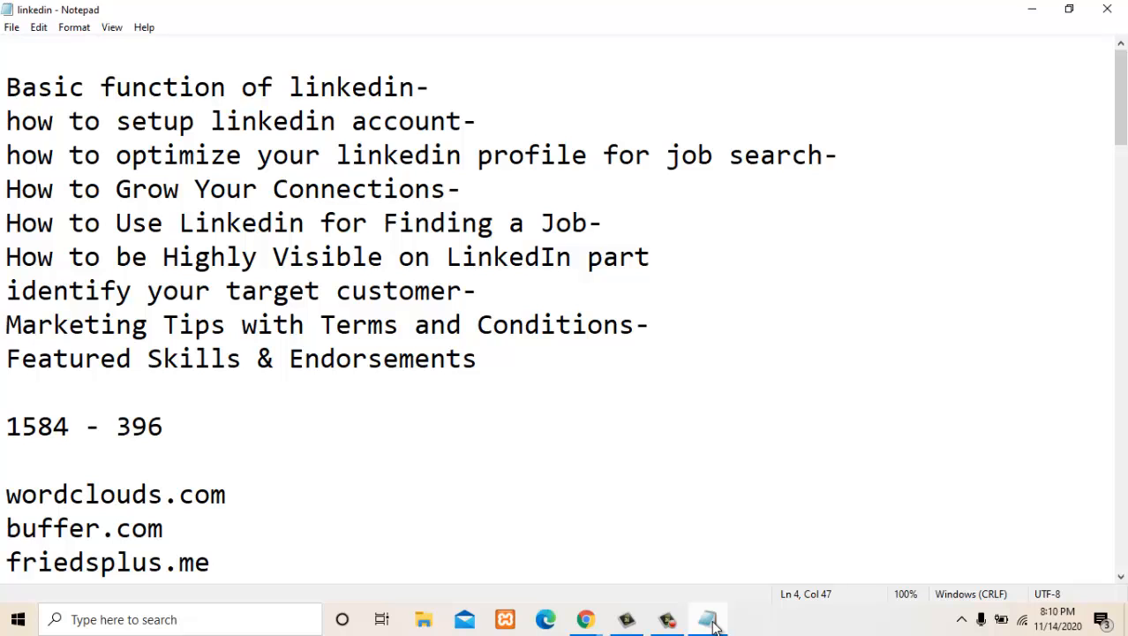
- Minimize the linkedin notes, switch to the LinkedIn feed in Chrome, and look over the feed page
left_click(709, 619)
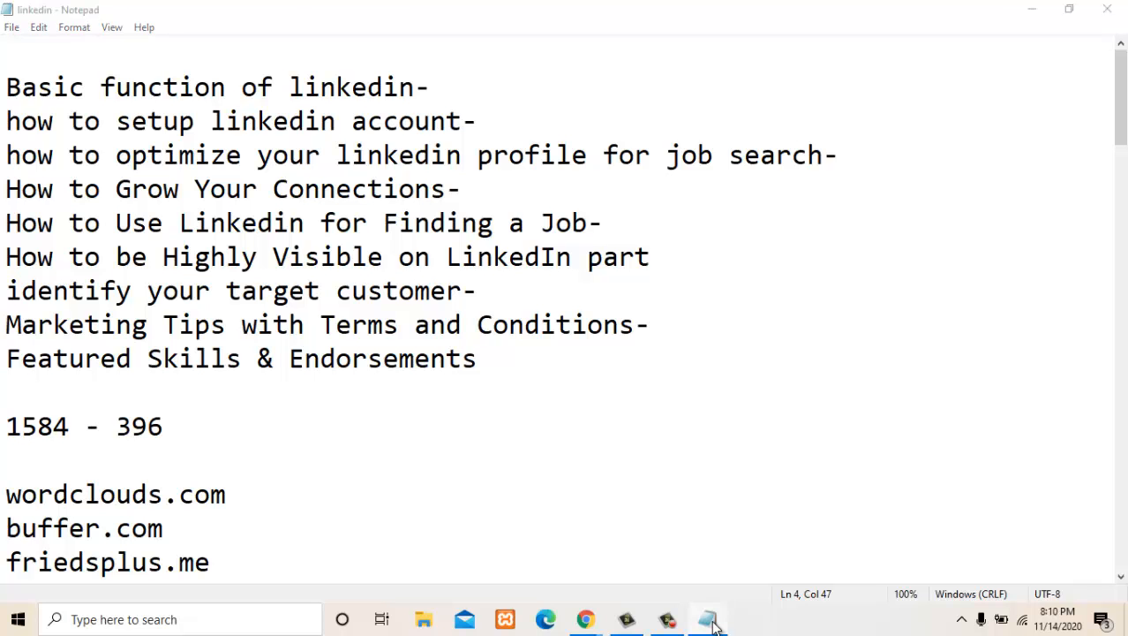
left_click(709, 620)
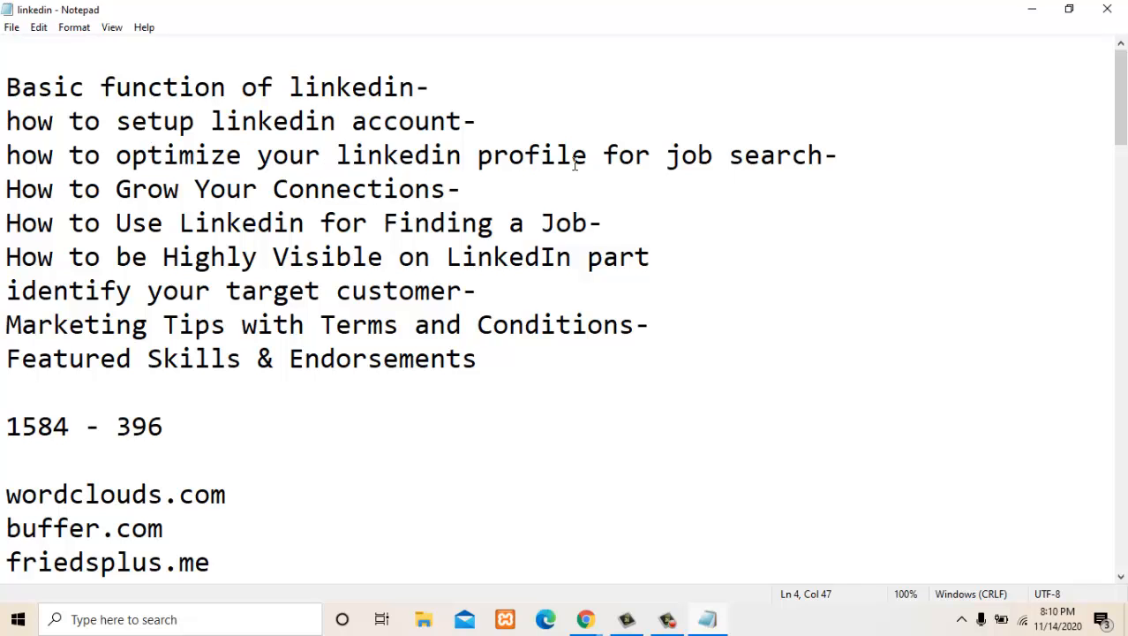
left_click(1031, 9)
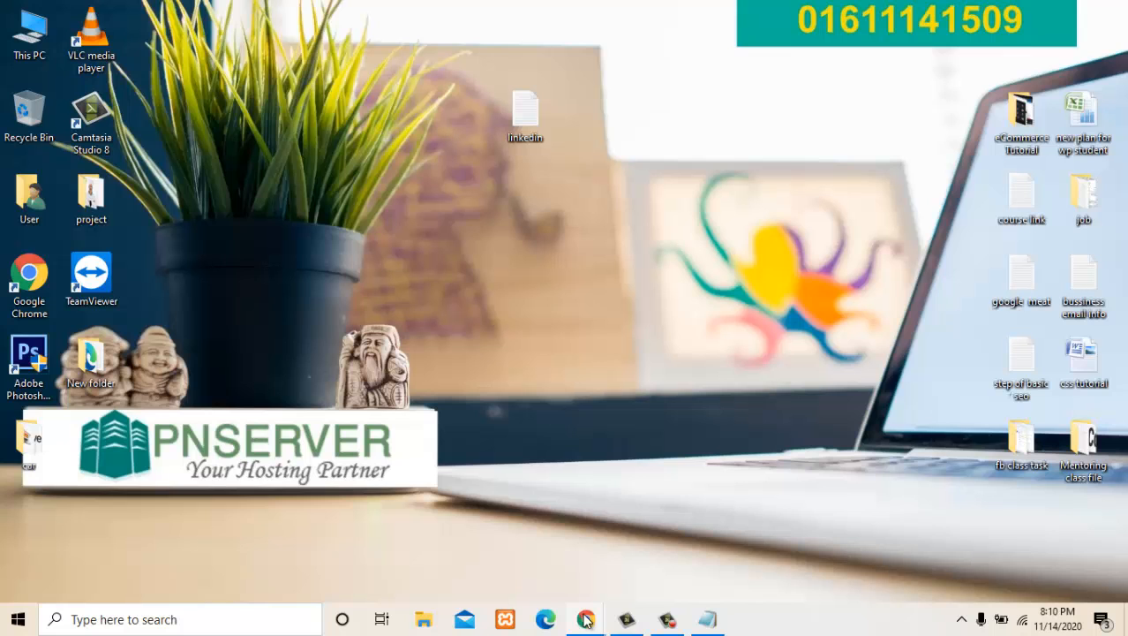
mouse_move(585, 619)
left_click(497, 538)
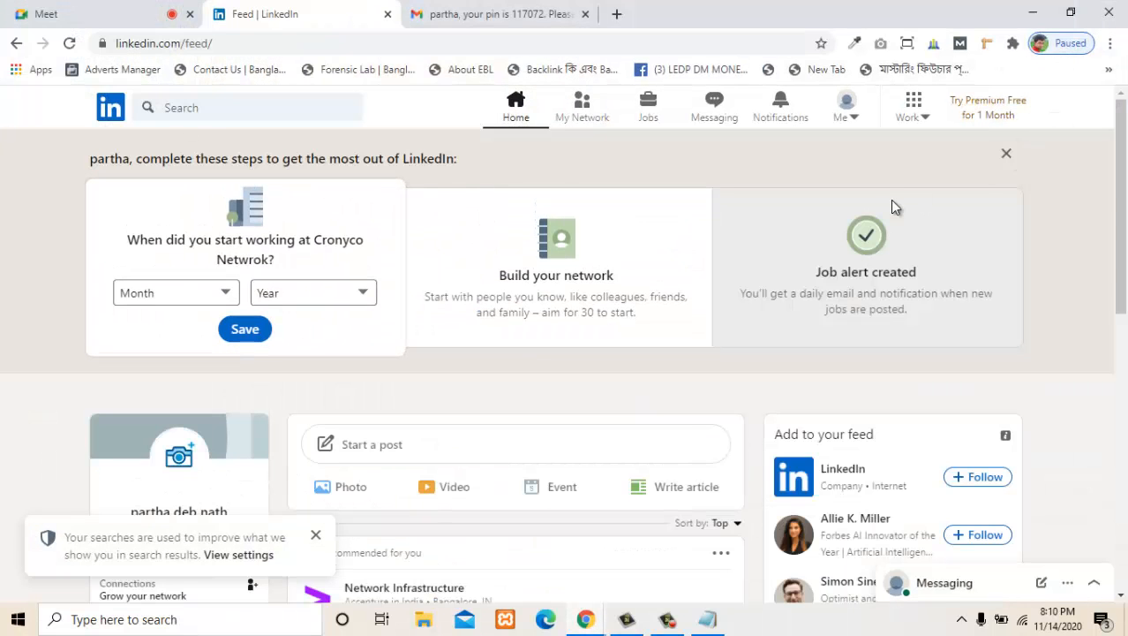
scroll(378, 408, "down", 2)
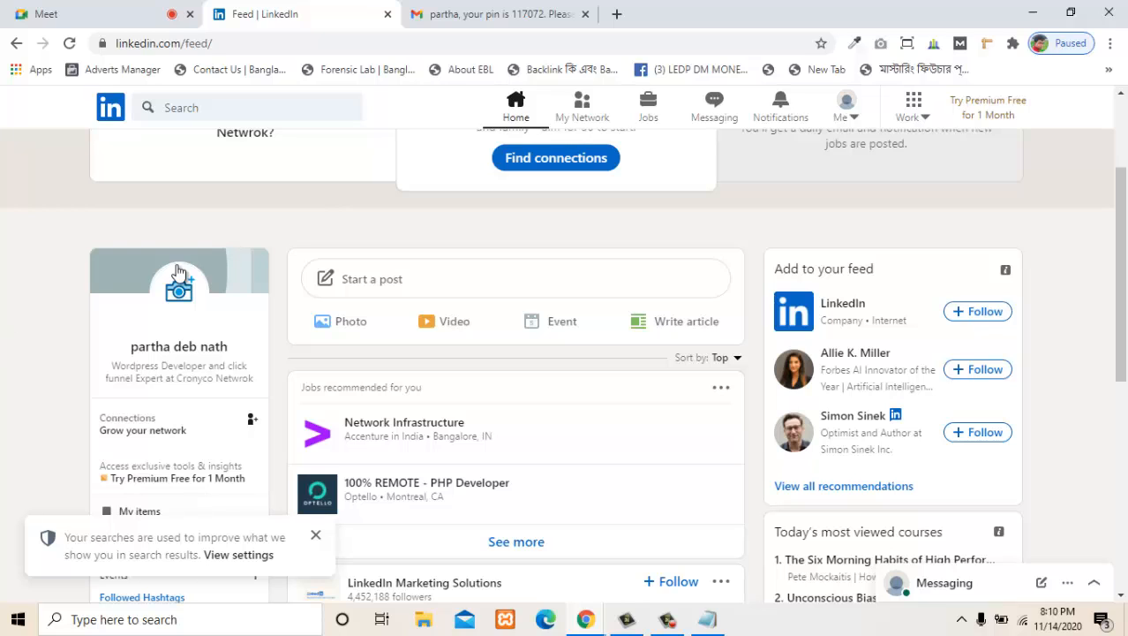
scroll(629, 277, "up", 2)
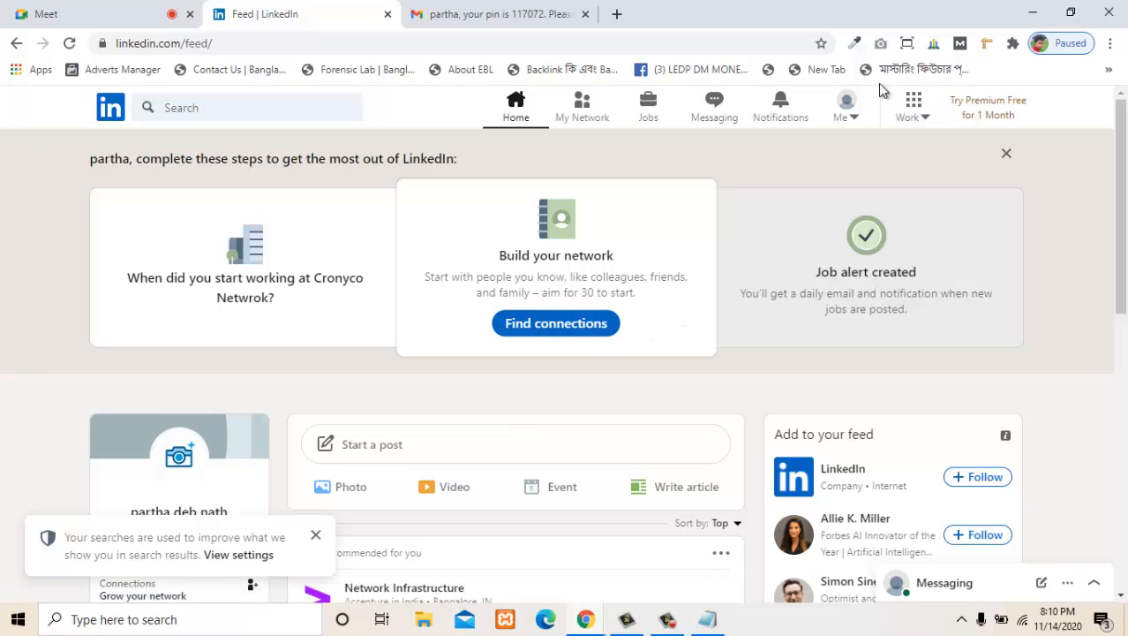
- Open the account's own LinkedIn profile page and look over the cover, photo and headline area
left_click(860, 123)
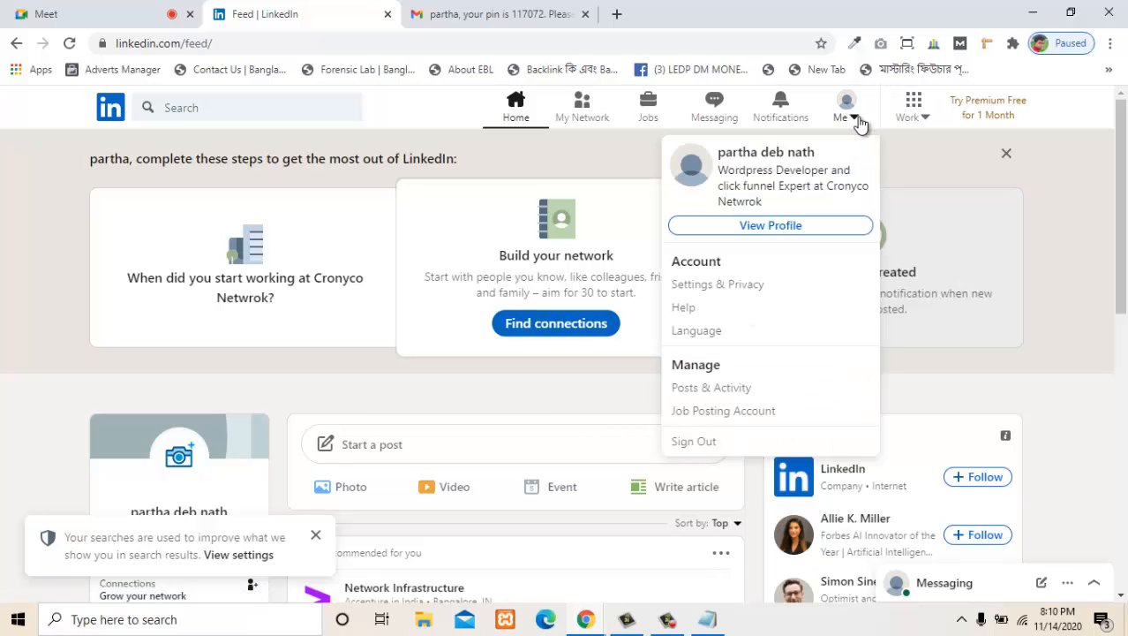
left_click(747, 228)
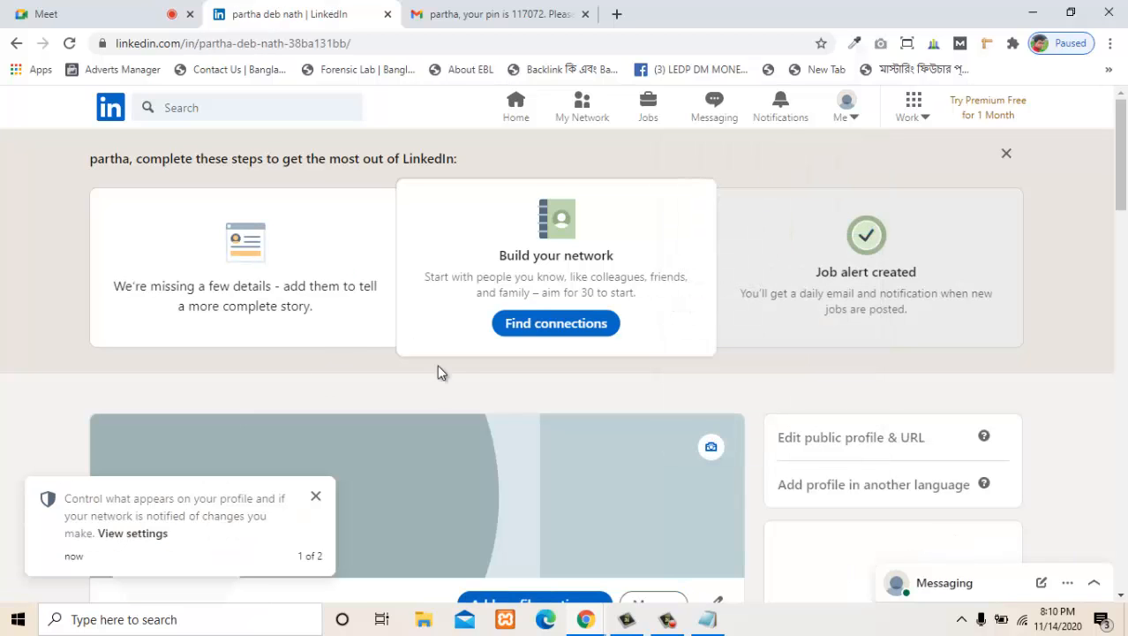
scroll(342, 340, "down", 3)
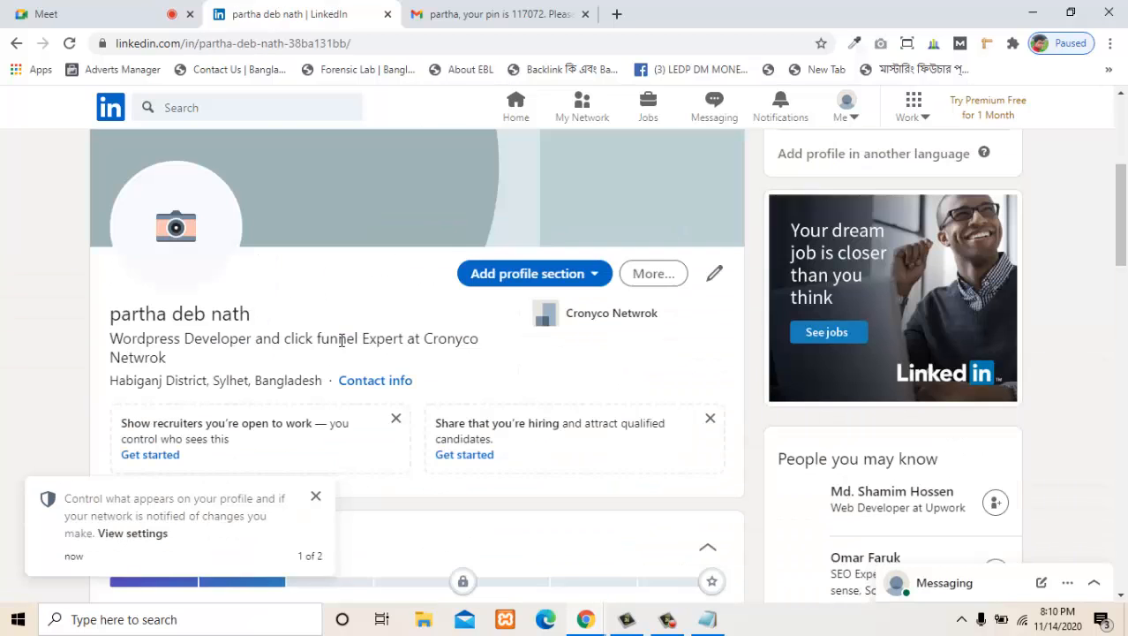
scroll(496, 384, "up", 1)
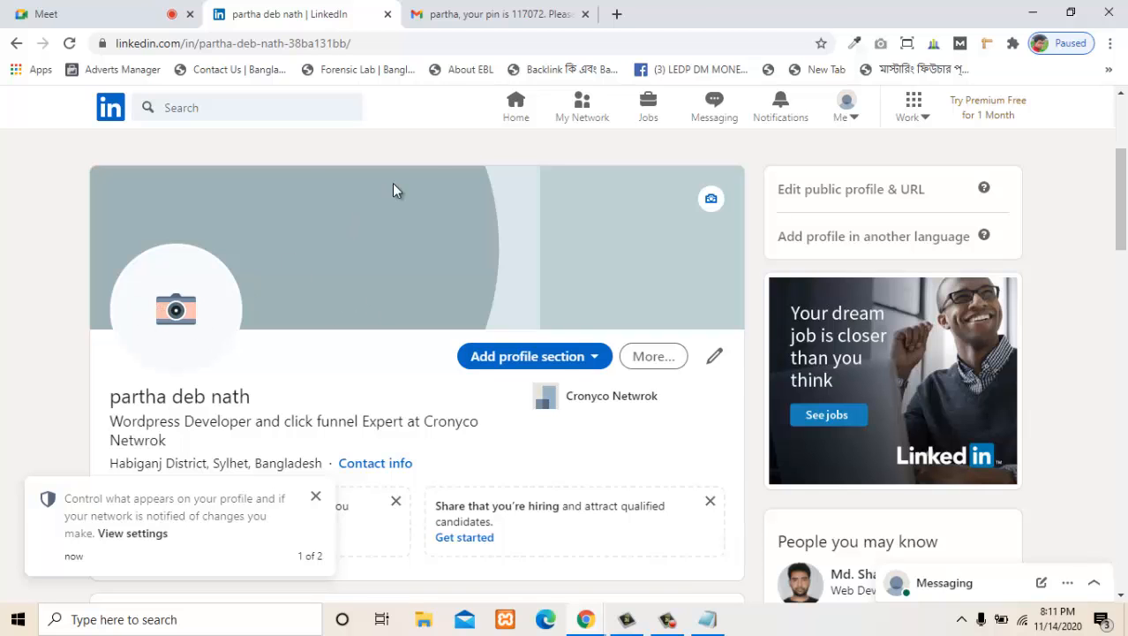
- Minimize the browser to return to the desktop with the profile photo file
left_click(1032, 11)
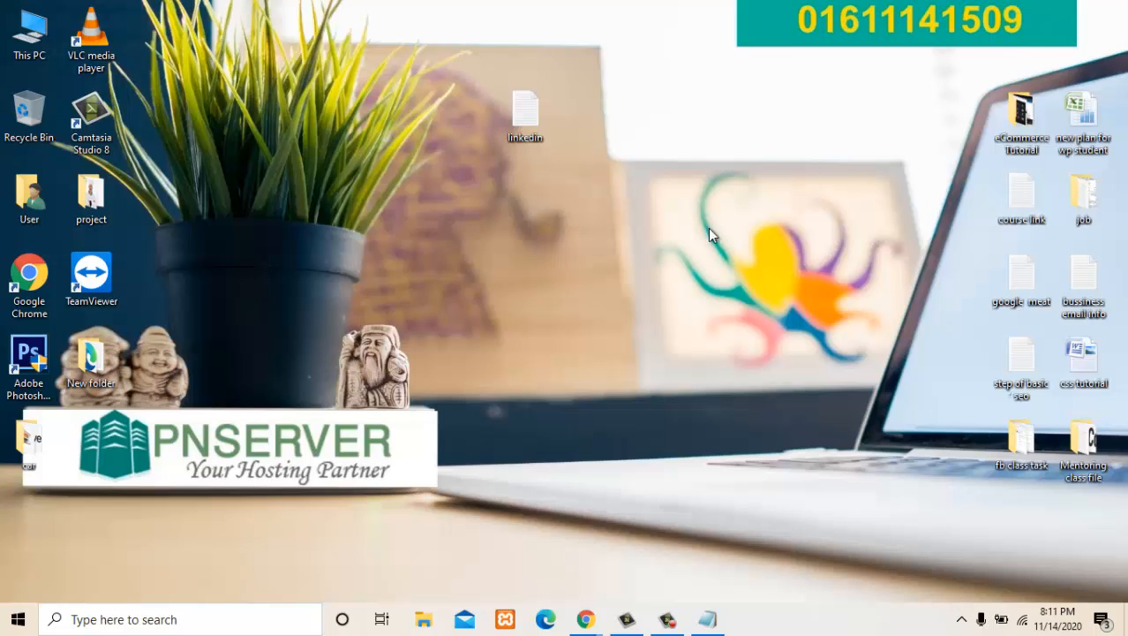
left_click(668, 626)
left_click(1047, 542)
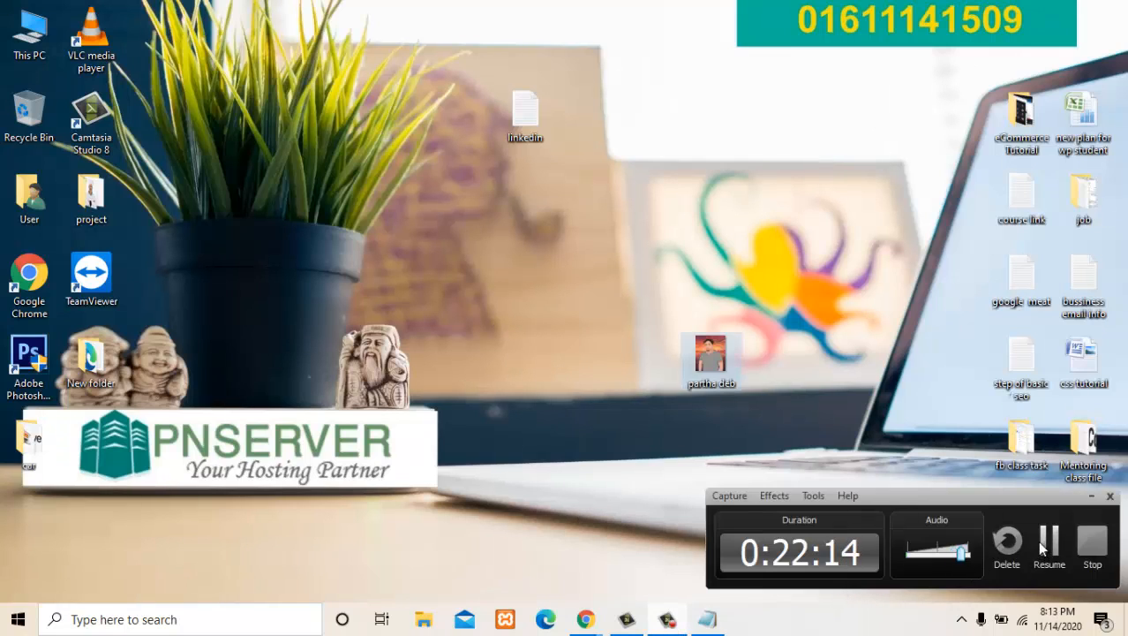
left_click(1045, 545)
- Rename the portrait photo on the desktop to the person's full name in lowercase, joining the words with hyphens
key("F2")
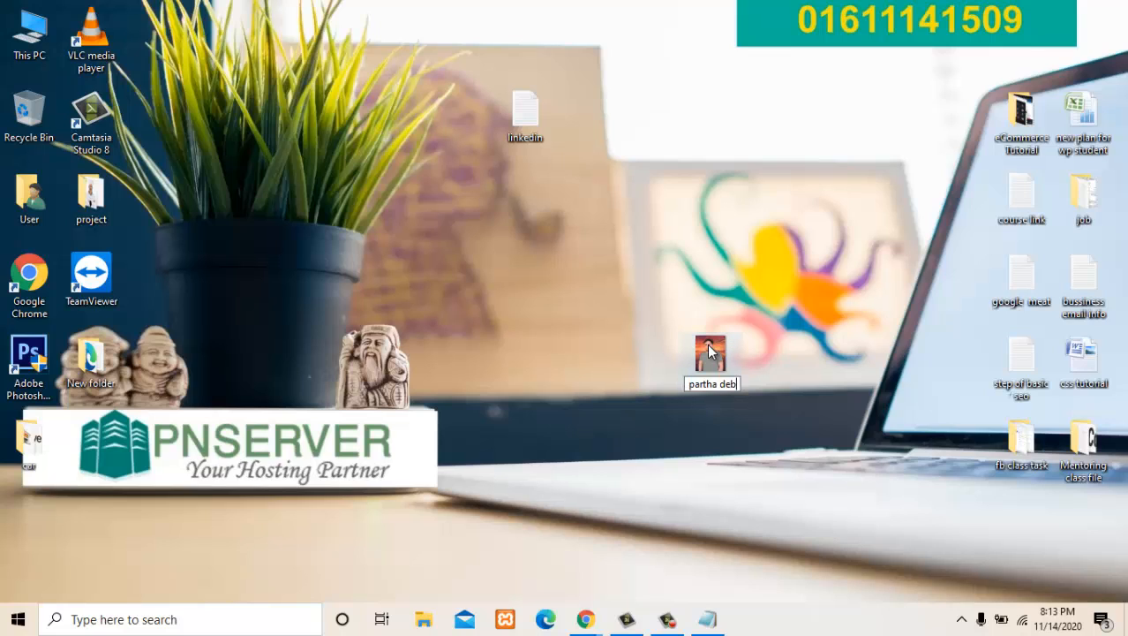
key("End")
key("BackSpace")
key("BackSpace")
key("BackSpace")
key("BackSpace")
key("Return")
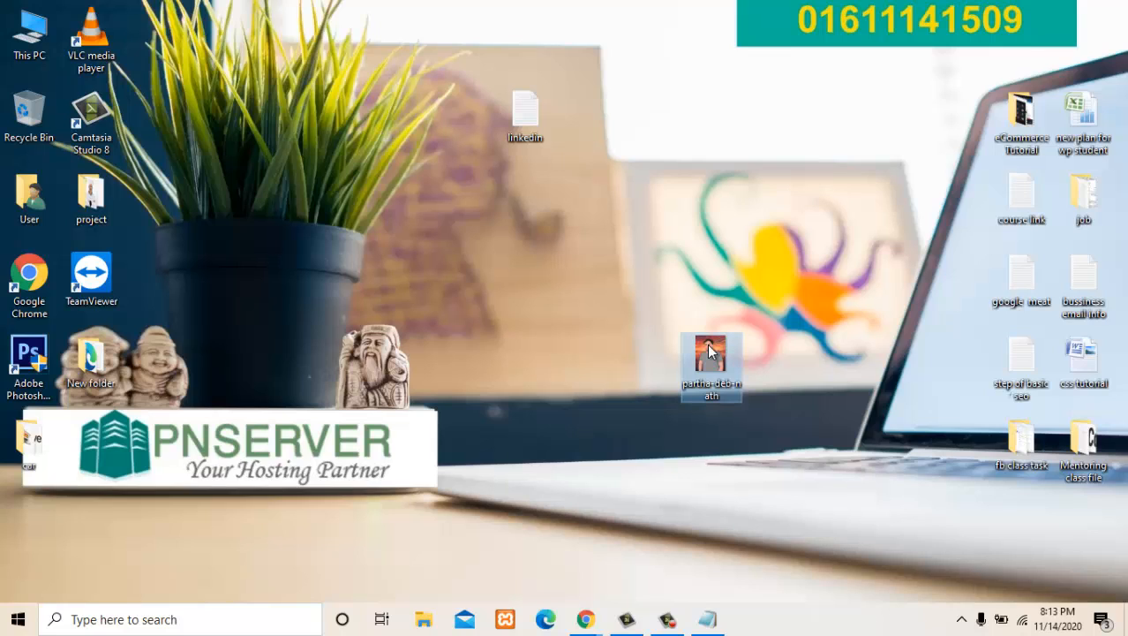
- Open the detailed file properties of the portrait photo and check its title and subject
right_click(710, 352)
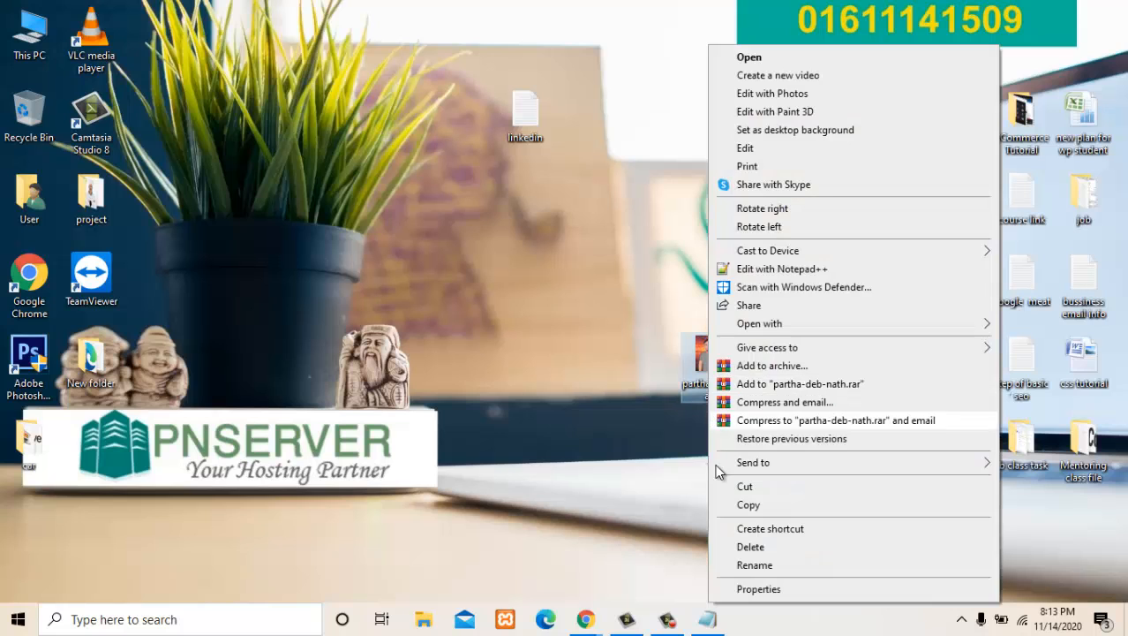
left_click(732, 588)
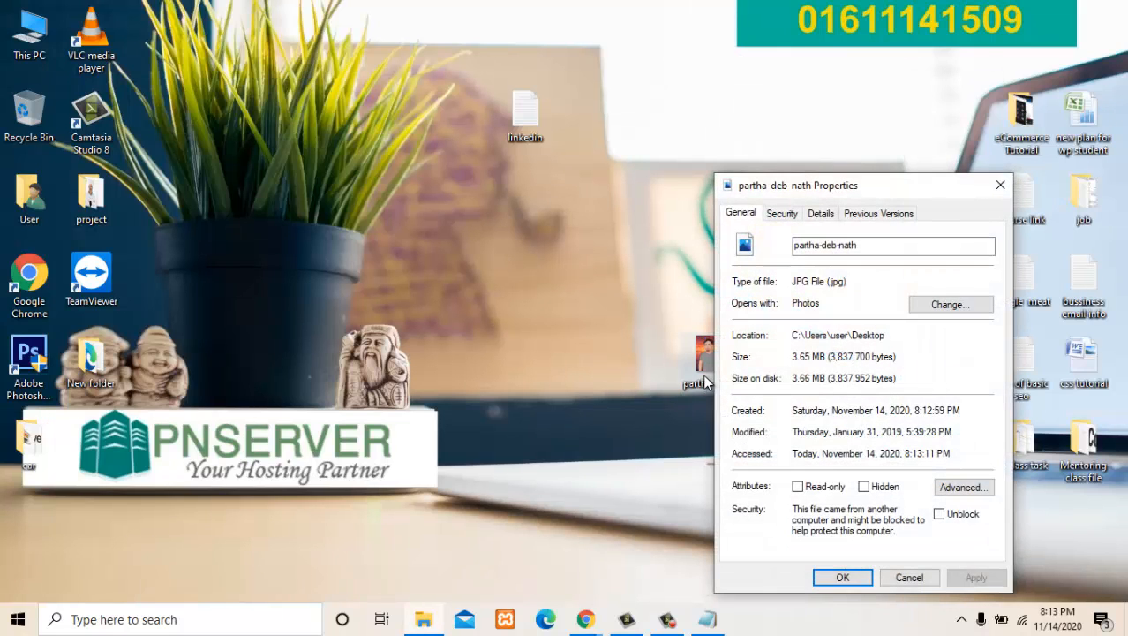
left_click(820, 214)
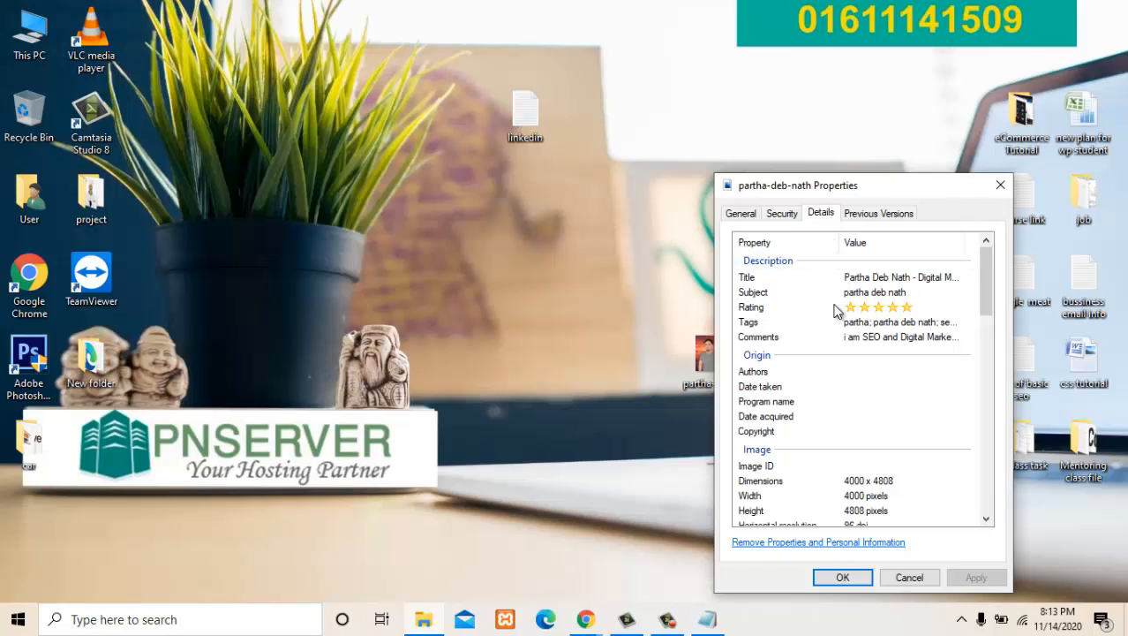
left_click(892, 279)
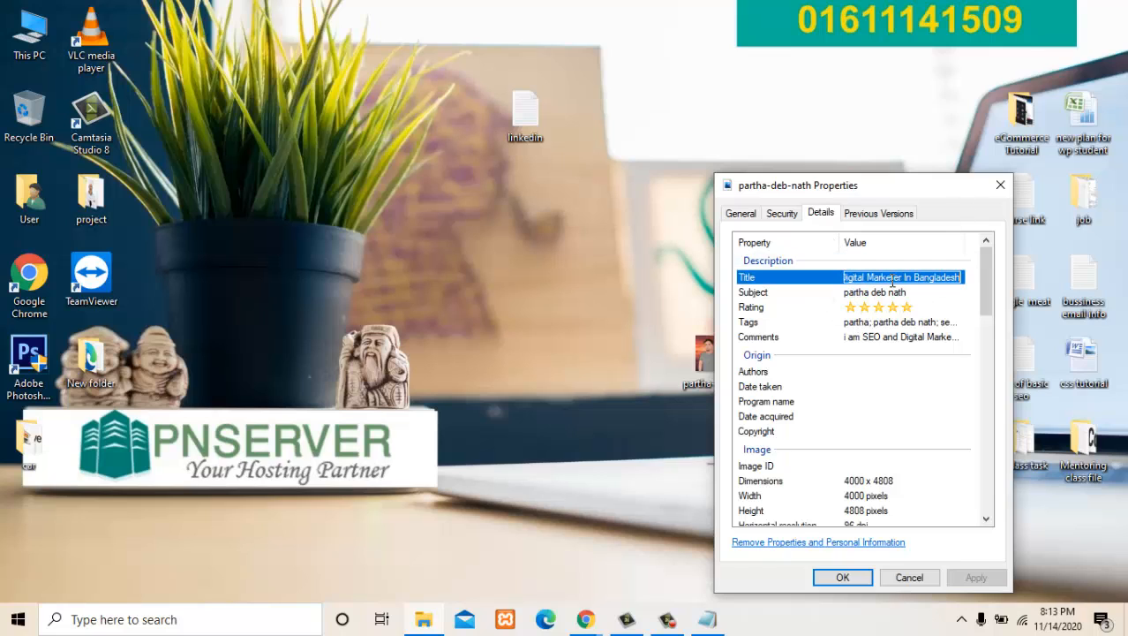
left_click(843, 294)
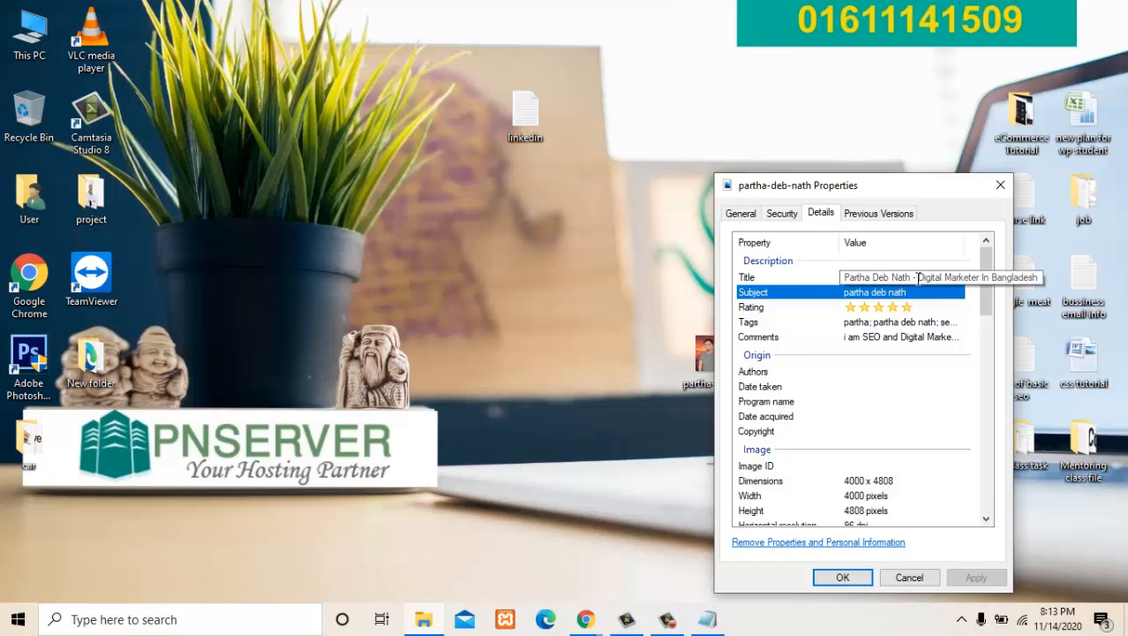
- Replace "Digital Marketer" with "Word" in the photo's title property
left_click(918, 278)
left_click(915, 278)
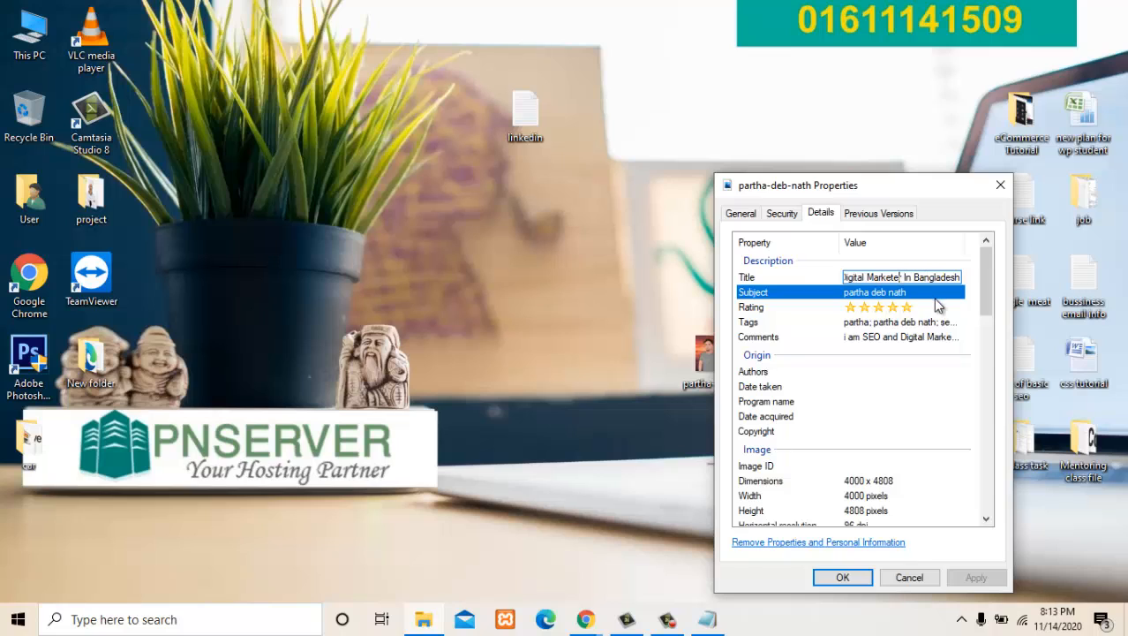
key("BackSpace")
key("BackSpace")
key("BackSpace")
key("BackSpace")
key("BackSpace")
key("BackSpace")
key("BackSpace")
key("BackSpace")
key("BackSpace")
key("BackSpace")
key("BackSpace")
key("BackSpace")
key("BackSpace")
key("BackSpace")
key("BackSpace")
key("BackSpace")
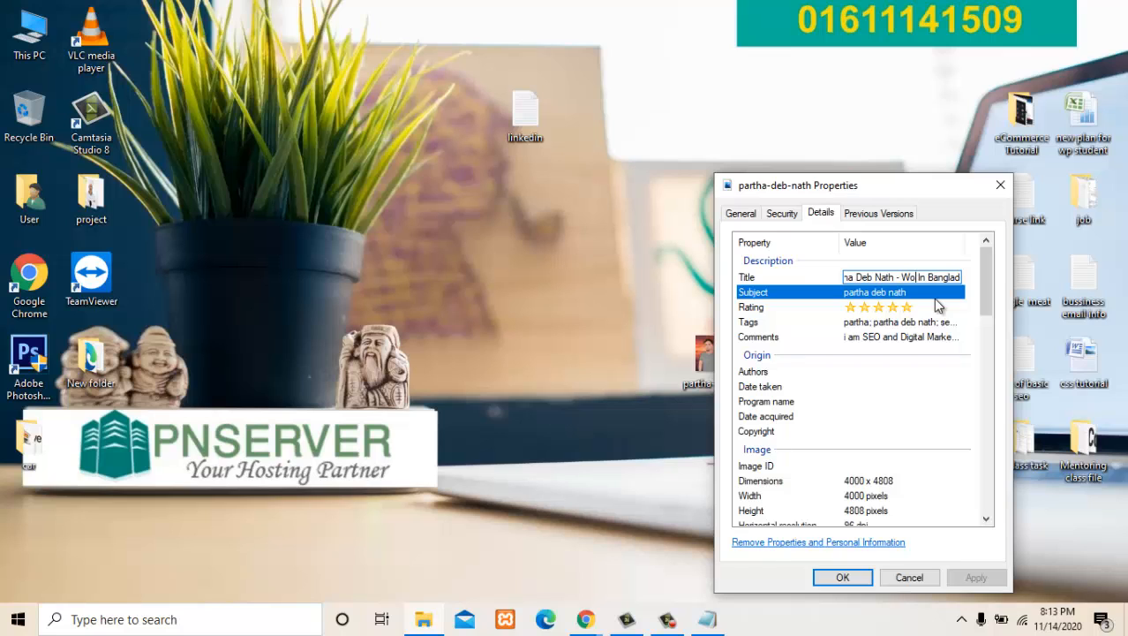
type("Word")
- Switch to the LinkedIn profile in Chrome and copy "Wordpress Developer and click funnel Expert" from the headline
left_click(499, 538)
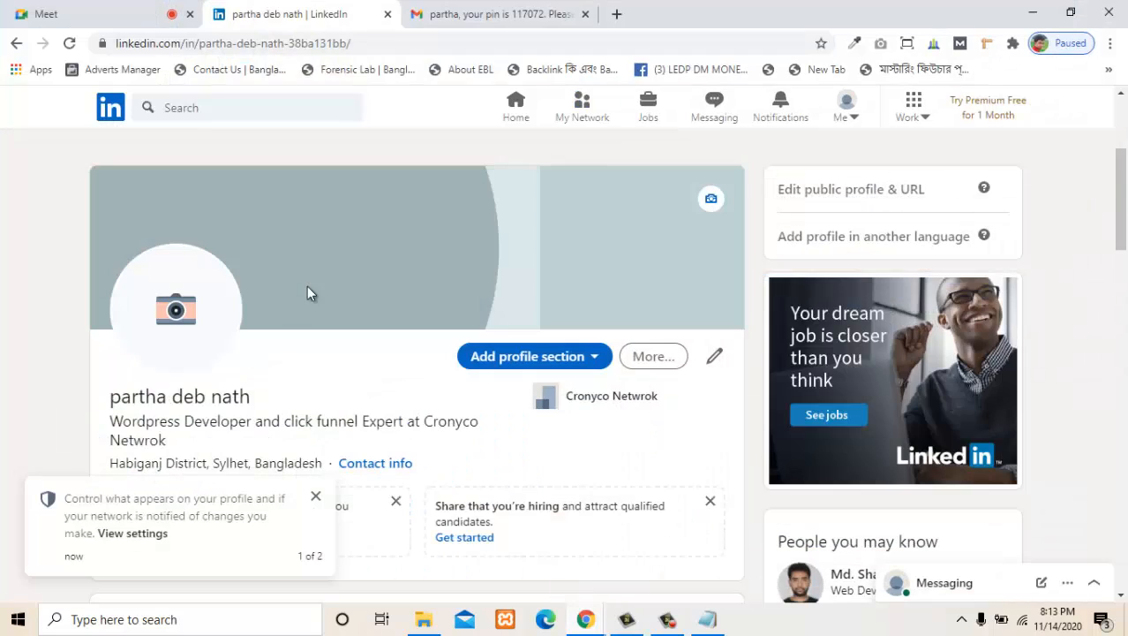
left_click_drag(103, 420, 241, 425)
left_click(271, 433)
left_click_drag(404, 422, 117, 431)
right_click(118, 431)
left_click(146, 438)
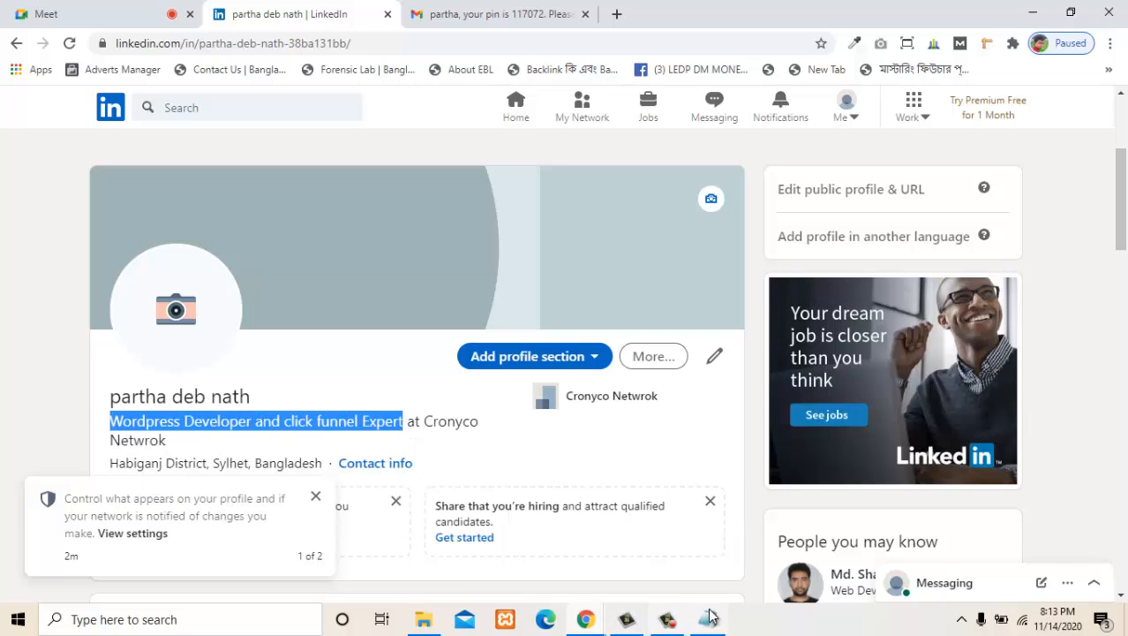
- Return to the photo's properties and replace "Word" in the title with the copied "Wordpress Developer and click funnel Expert"
left_click(693, 625)
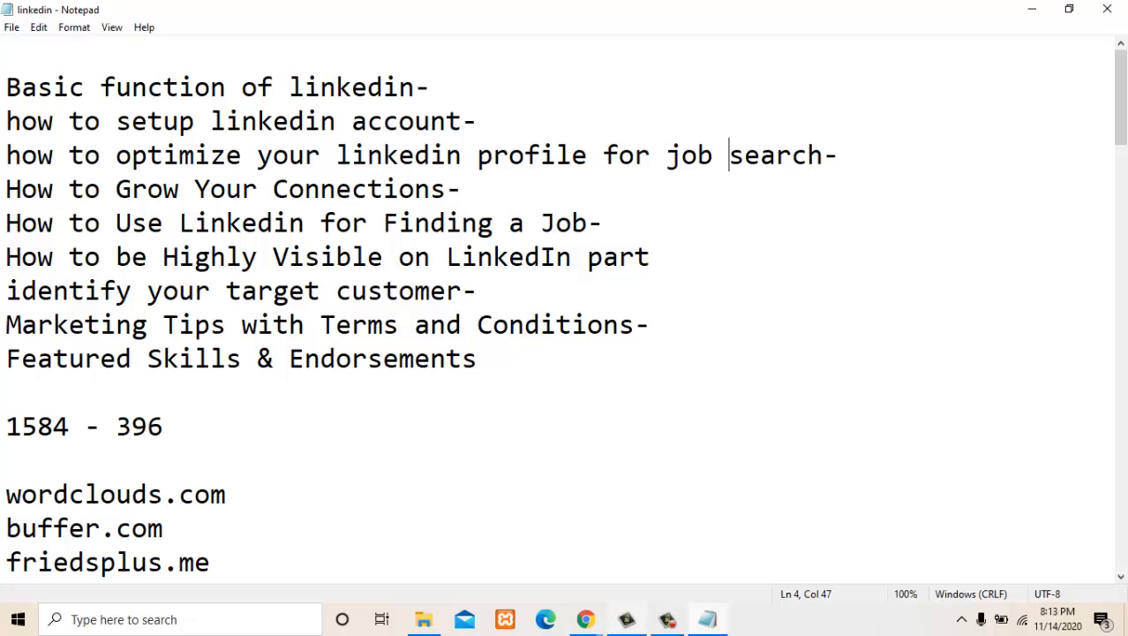
left_click(424, 620)
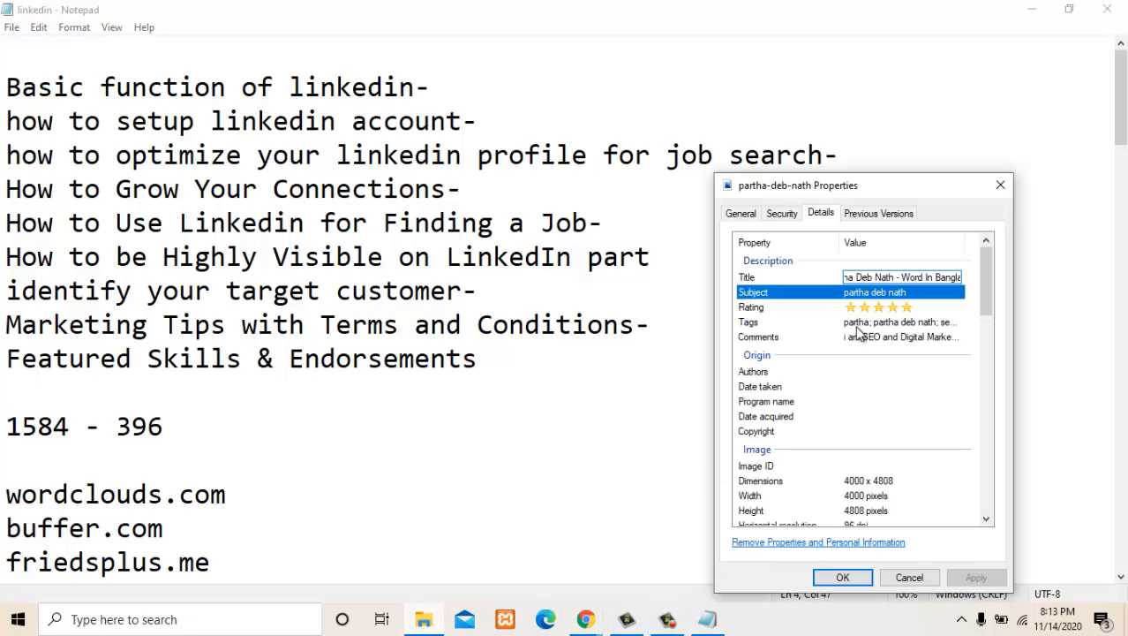
mouse_move(901, 277)
left_mouse_down()
mouse_move(975, 280)
mouse_move(900, 279)
left_mouse_up()
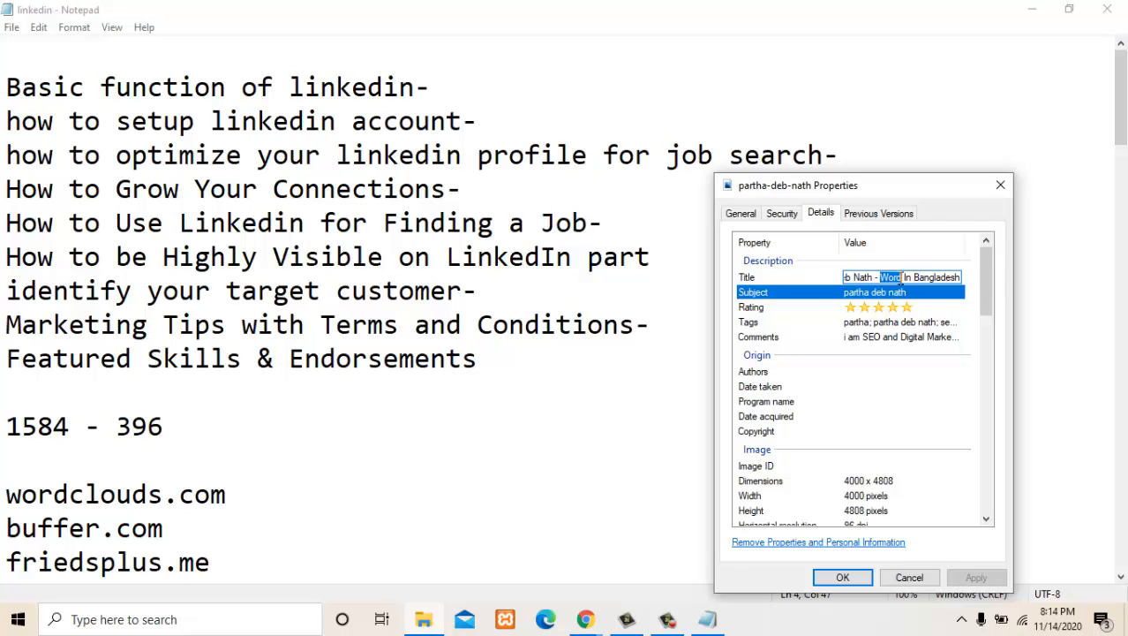
key("ctrl+v")
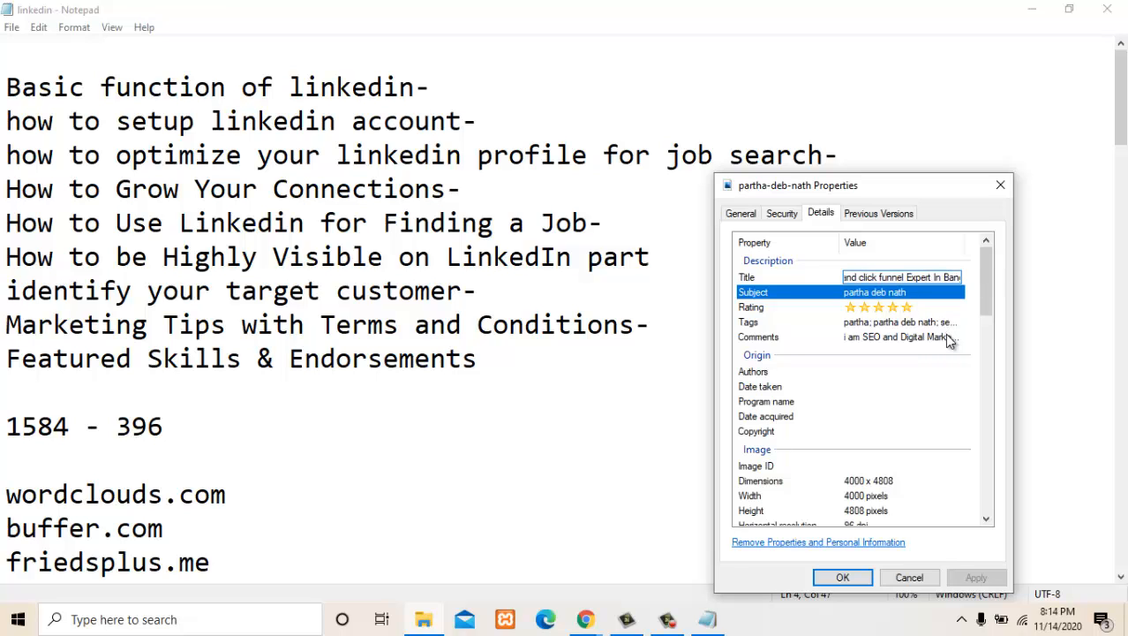
key("Return")
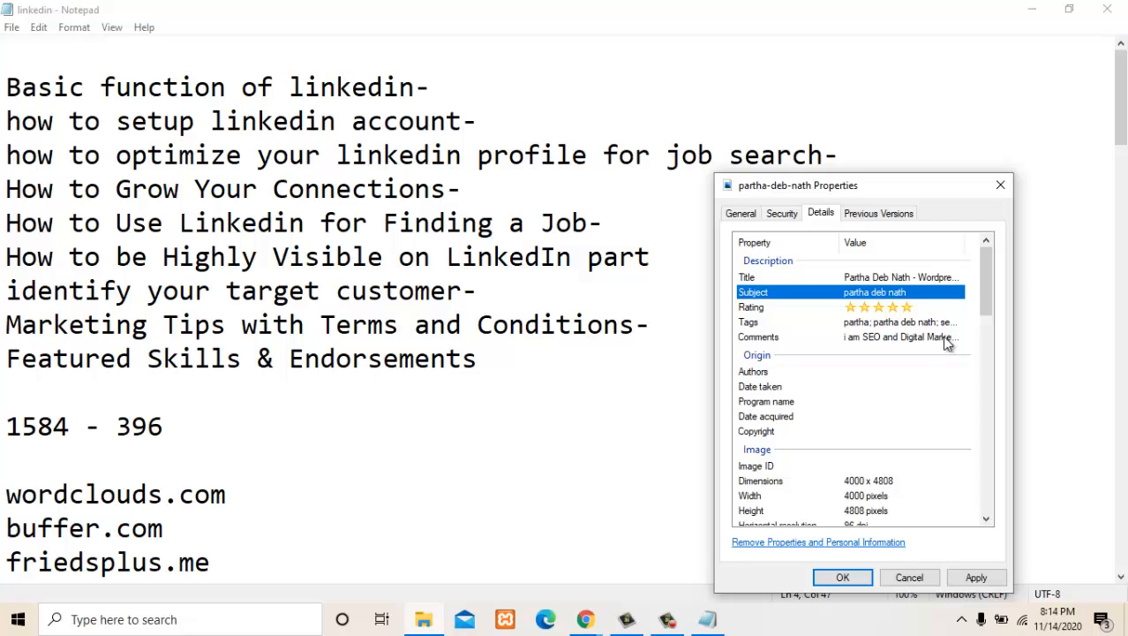
- Set the photo's subject property to "Wordpress Developer and click funnel Expert"
left_click(869, 291)
key("ctrl+v")
key("Return")
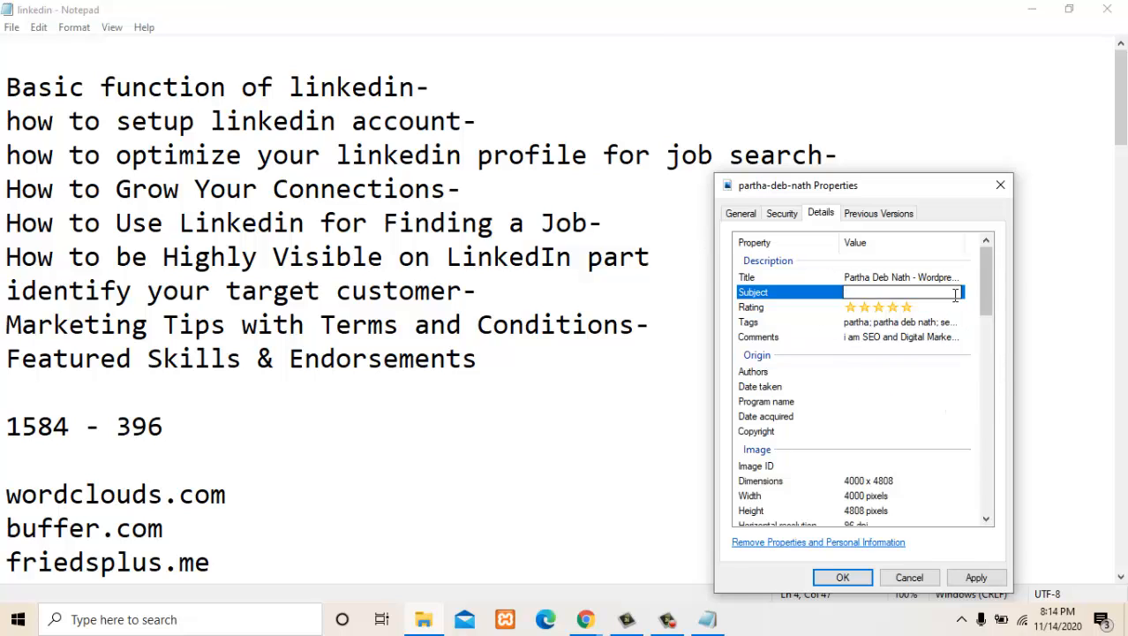
left_click(921, 289)
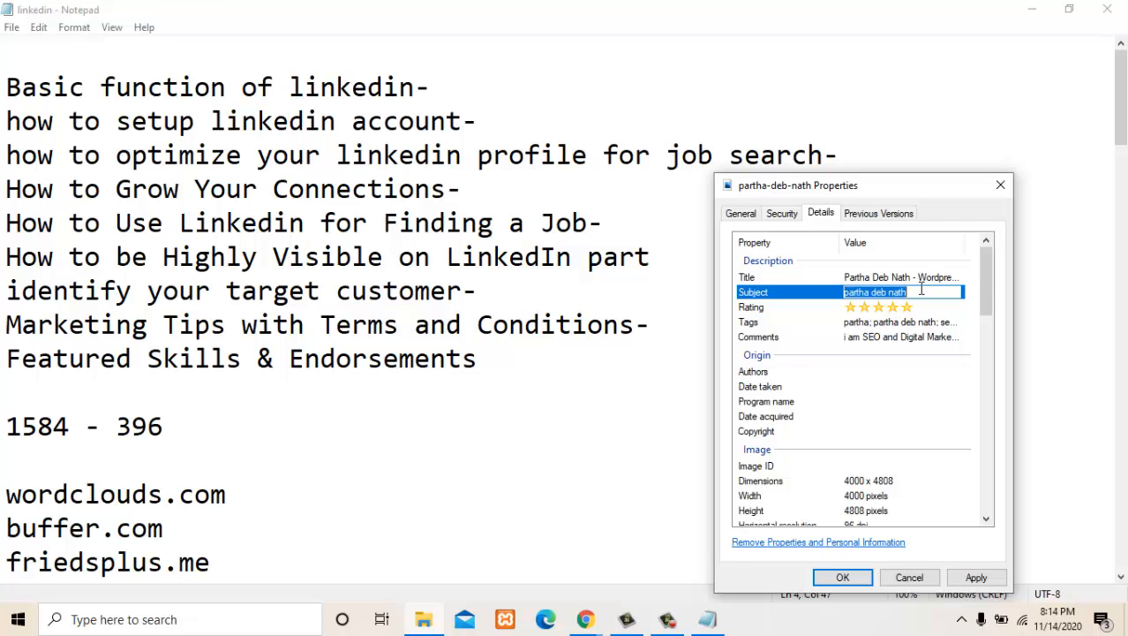
key("ctrl+v")
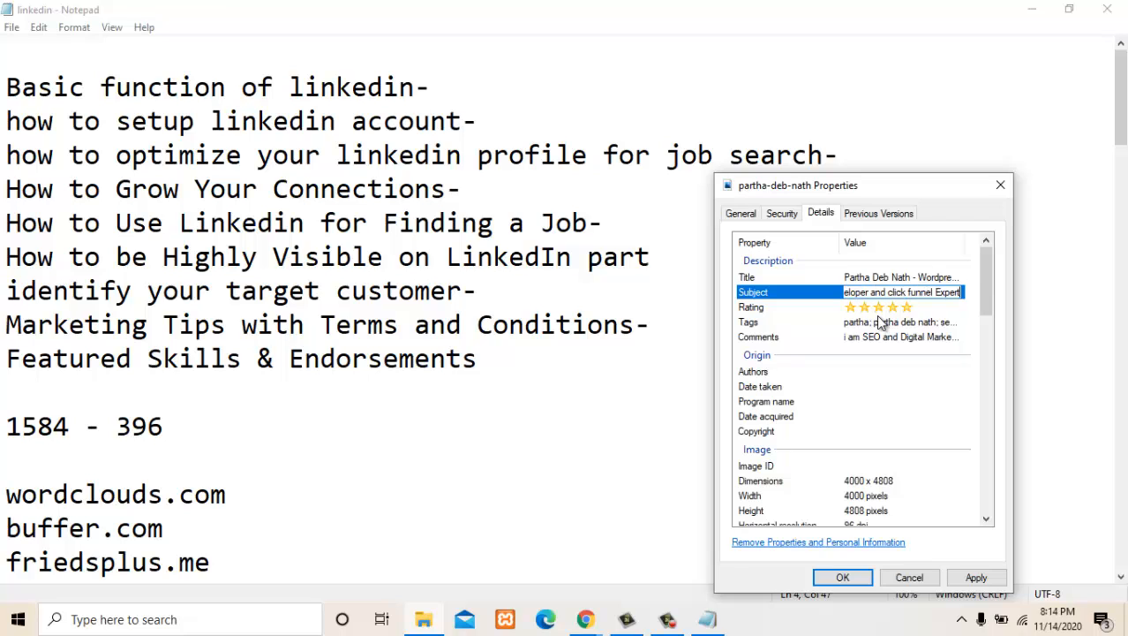
key("Return")
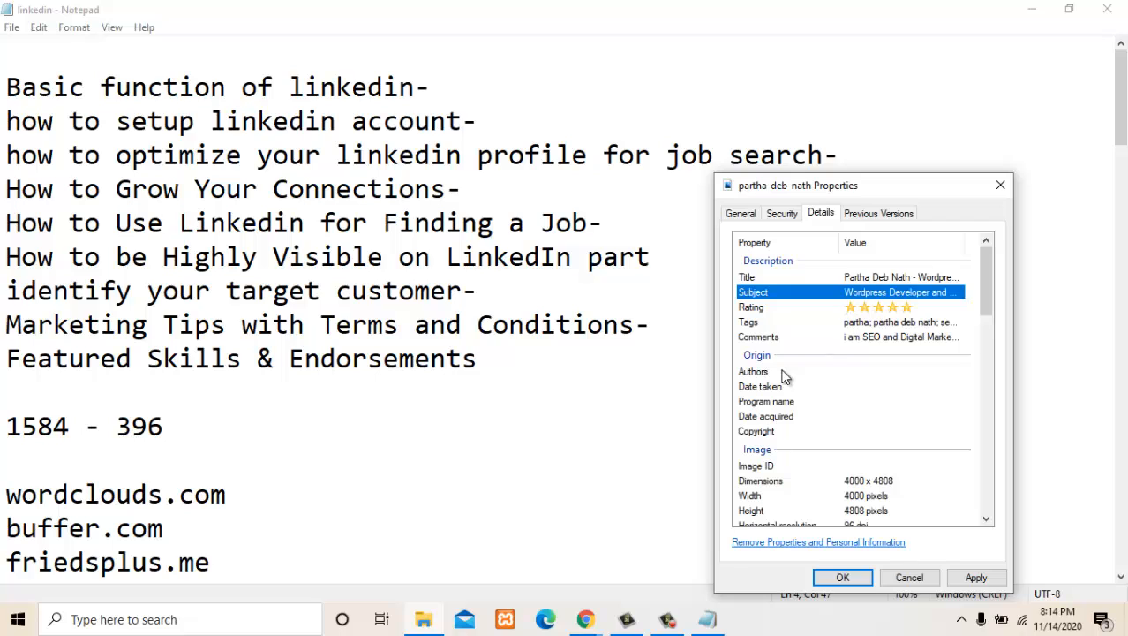
- Add "Wordpress Developer" to the photo's tags, trimming the rest of the copied headline
left_click(918, 323)
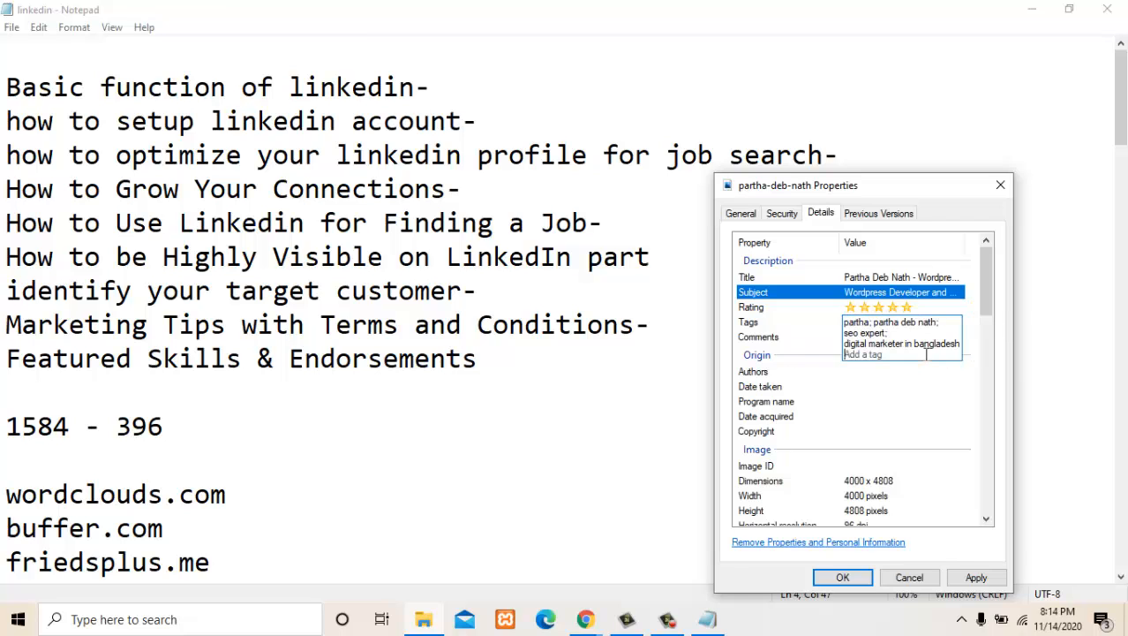
key("ctrl+v")
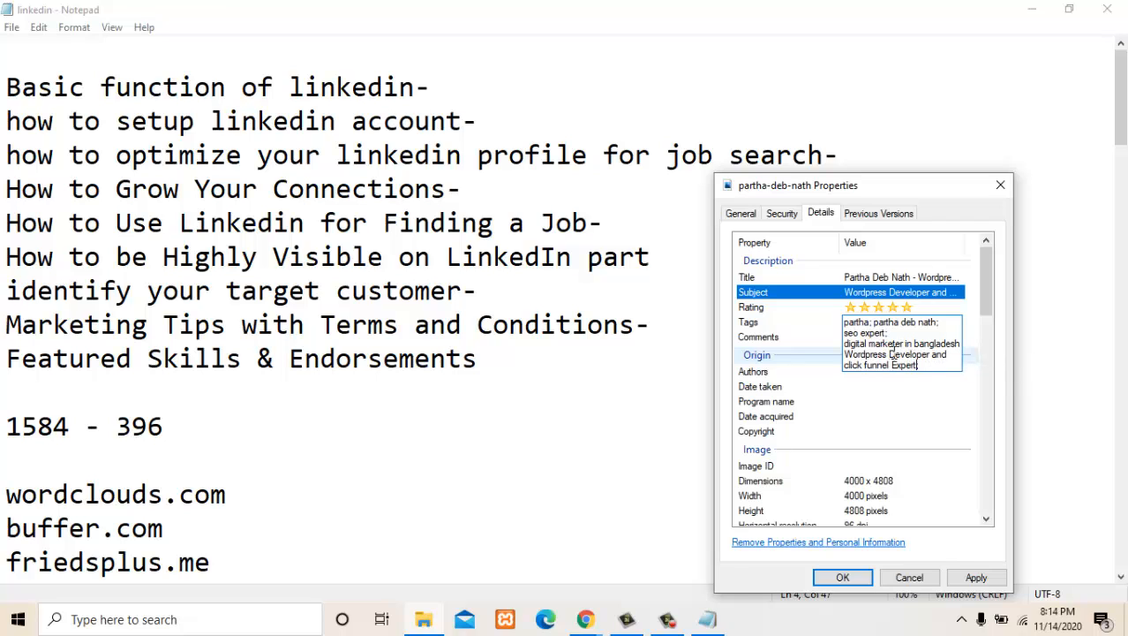
left_click_drag(933, 359, 968, 355)
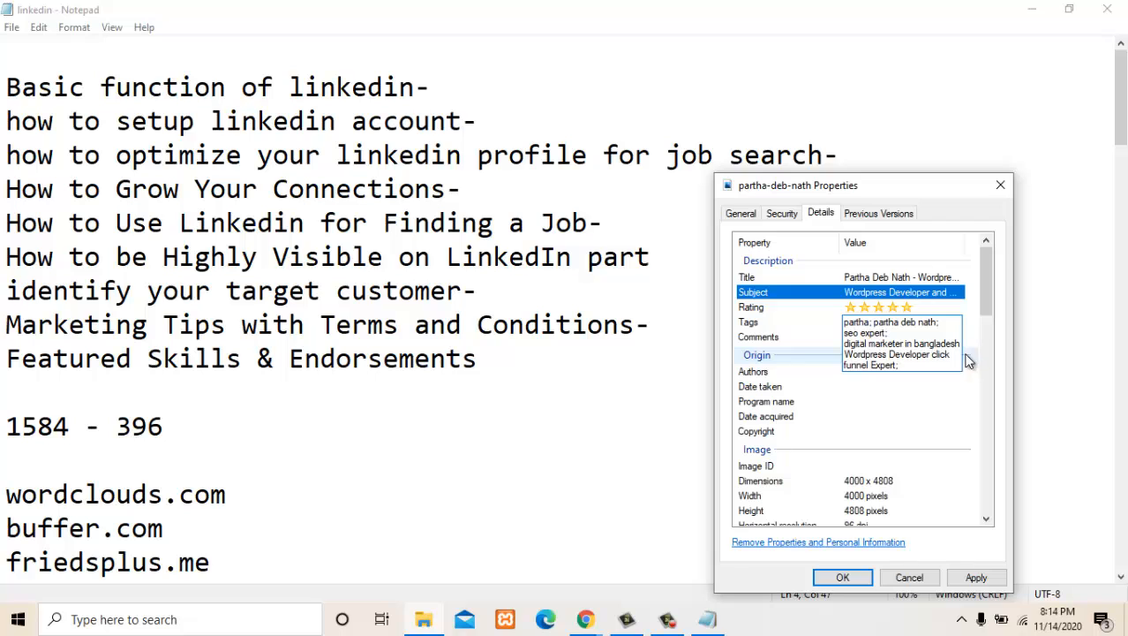
left_click_drag(931, 357, 994, 368)
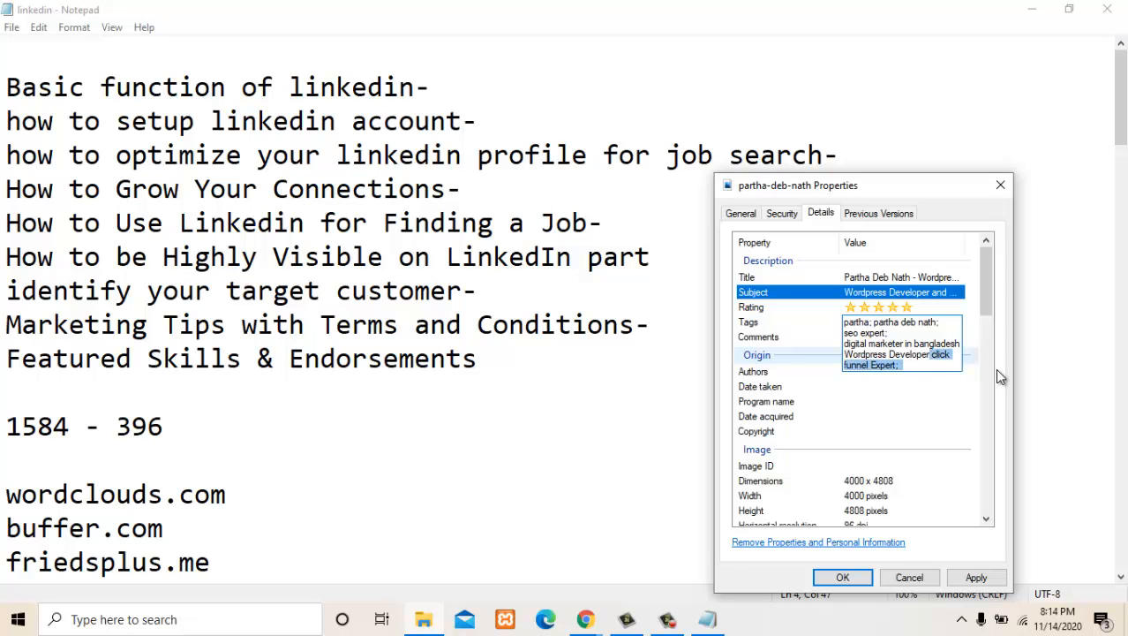
key("BackSpace")
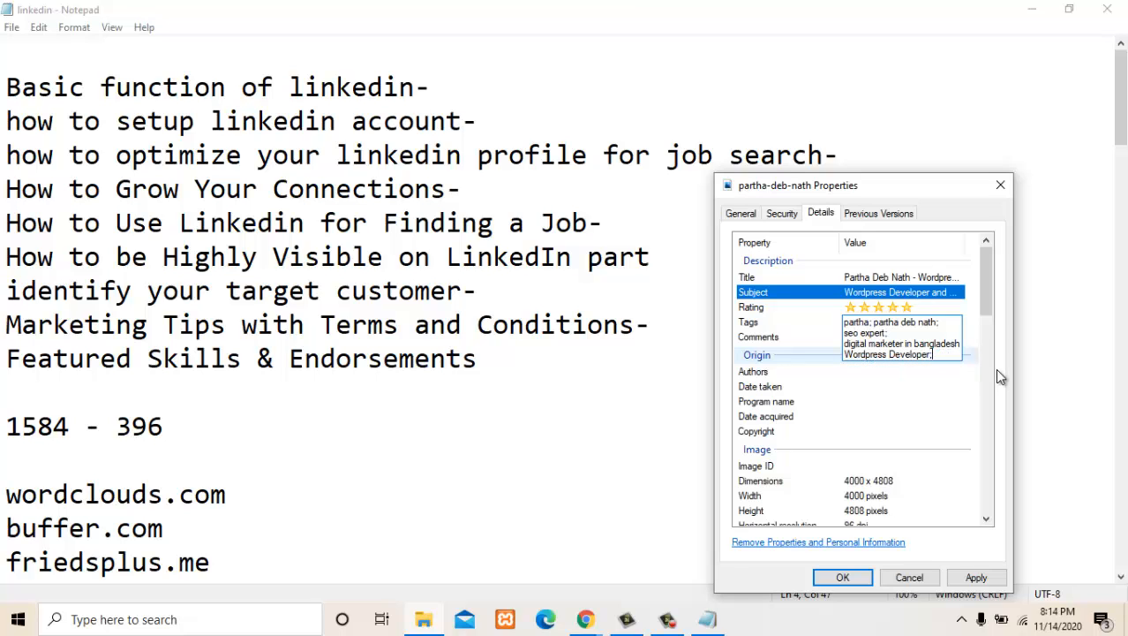
- Paste the copied headline as a further tag, trim its text and finish editing the photo's tags
key("ctrl+v")
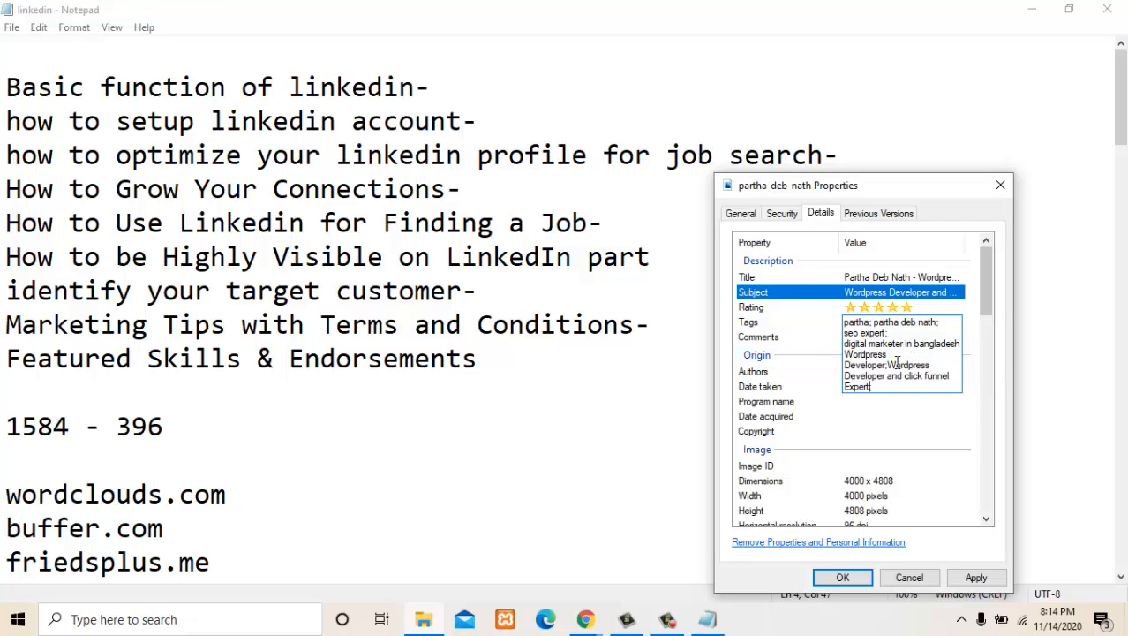
mouse_move(888, 363)
left_mouse_down()
mouse_move(923, 379)
mouse_move(905, 389)
mouse_move(907, 376)
left_mouse_up()
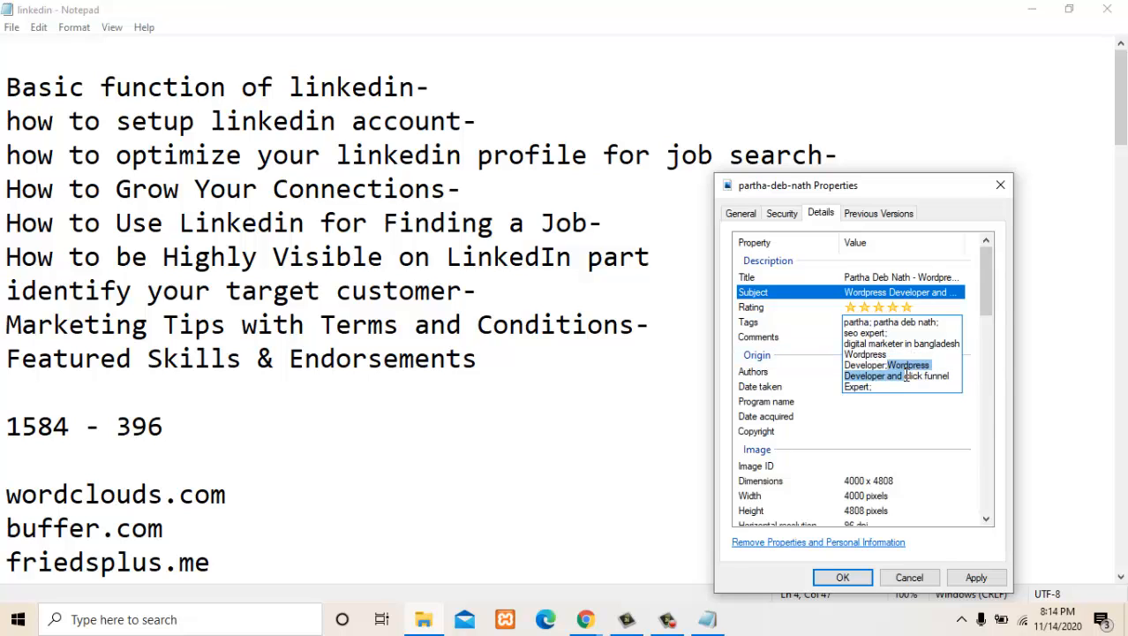
key("BackSpace")
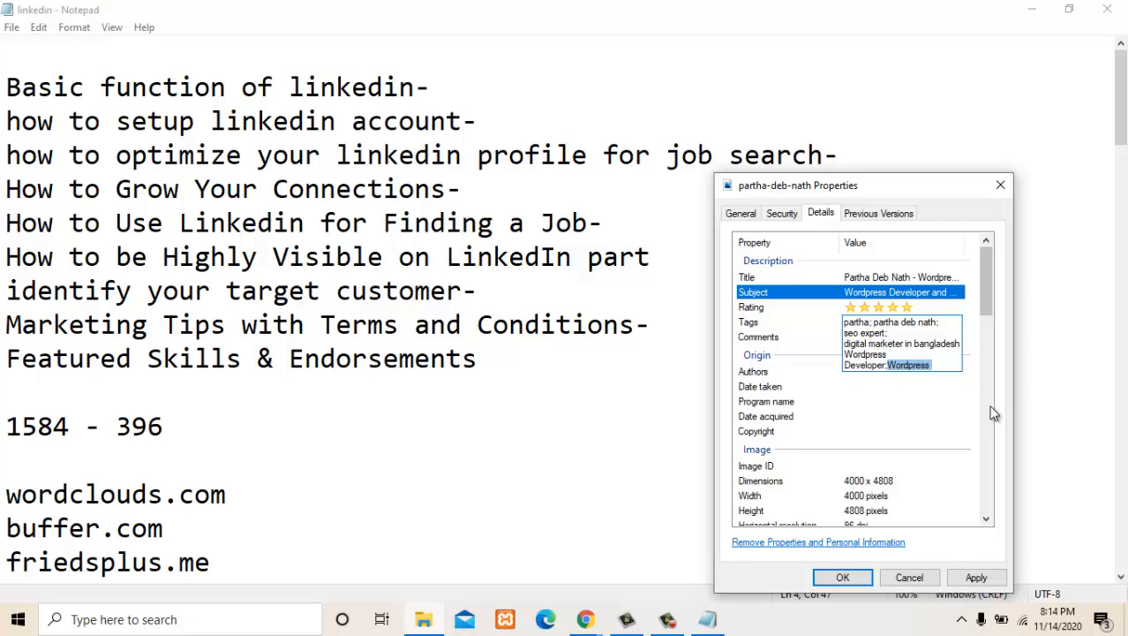
key("Return")
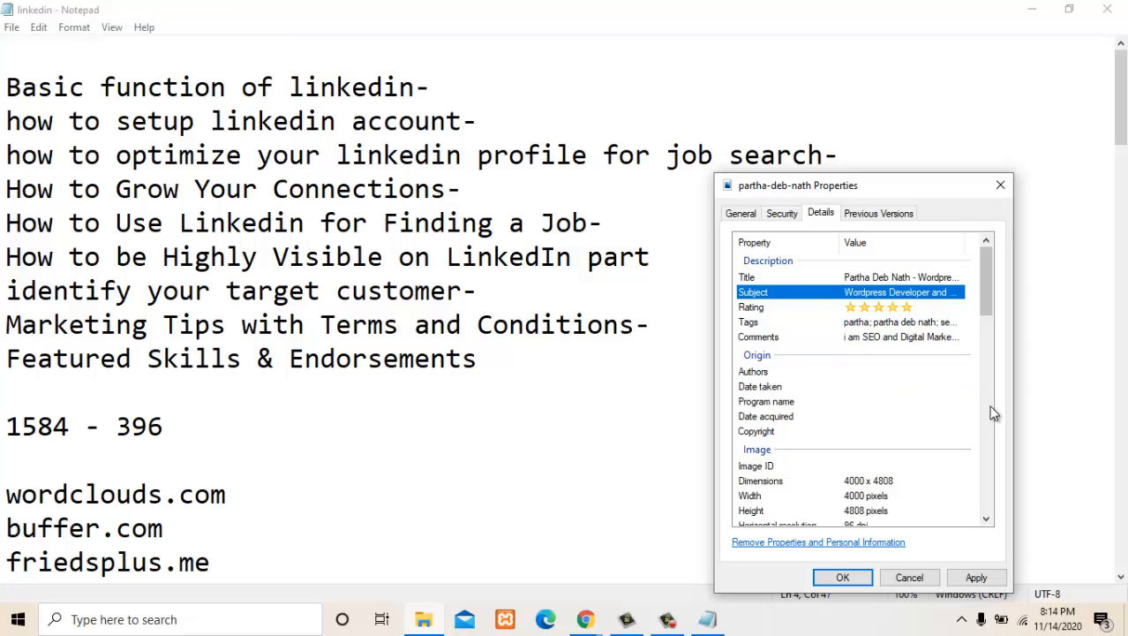
- Apply the changed details to the photo and close its properties
left_click(946, 374)
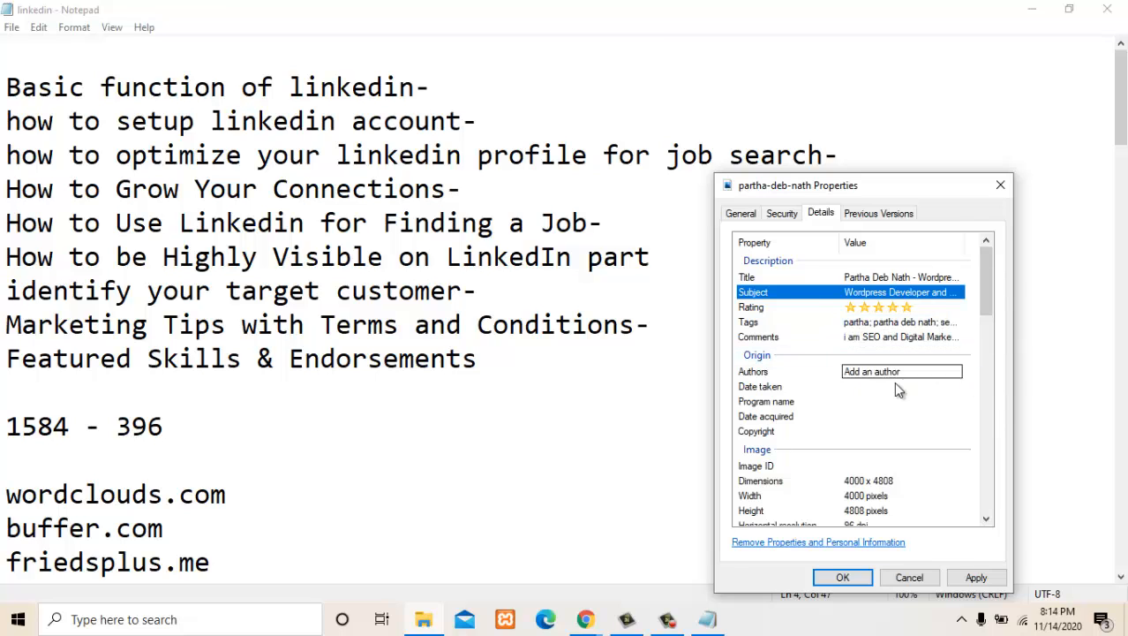
left_click(971, 577)
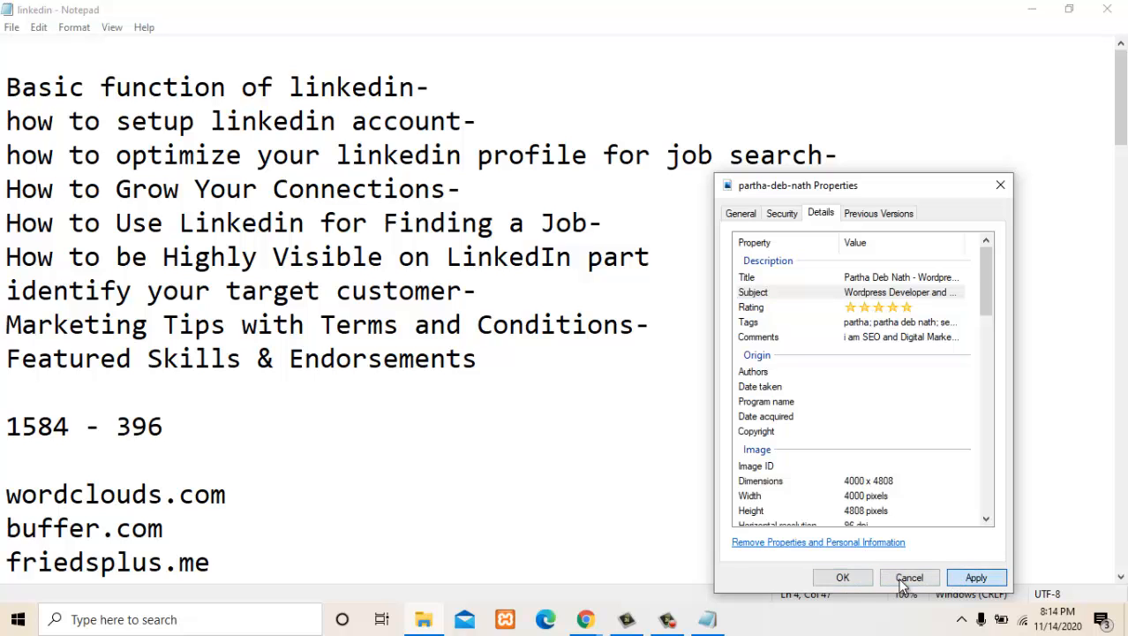
left_click(849, 576)
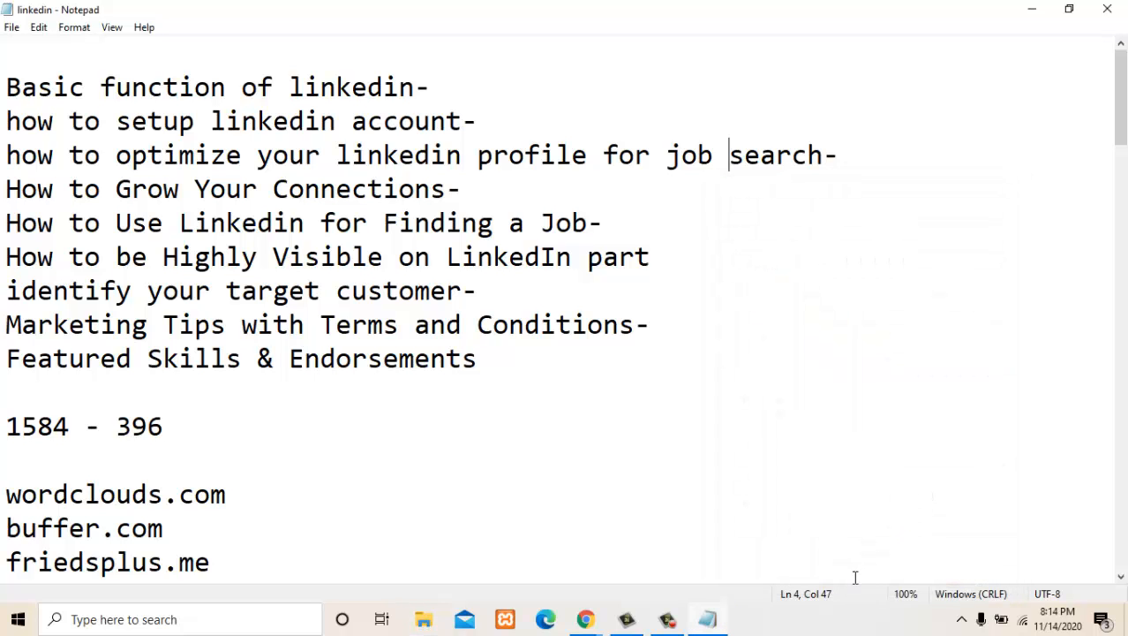
- Return to the LinkedIn profile in Chrome and load the prepared portrait from the Desktop as the profile photo
left_click(1032, 9)
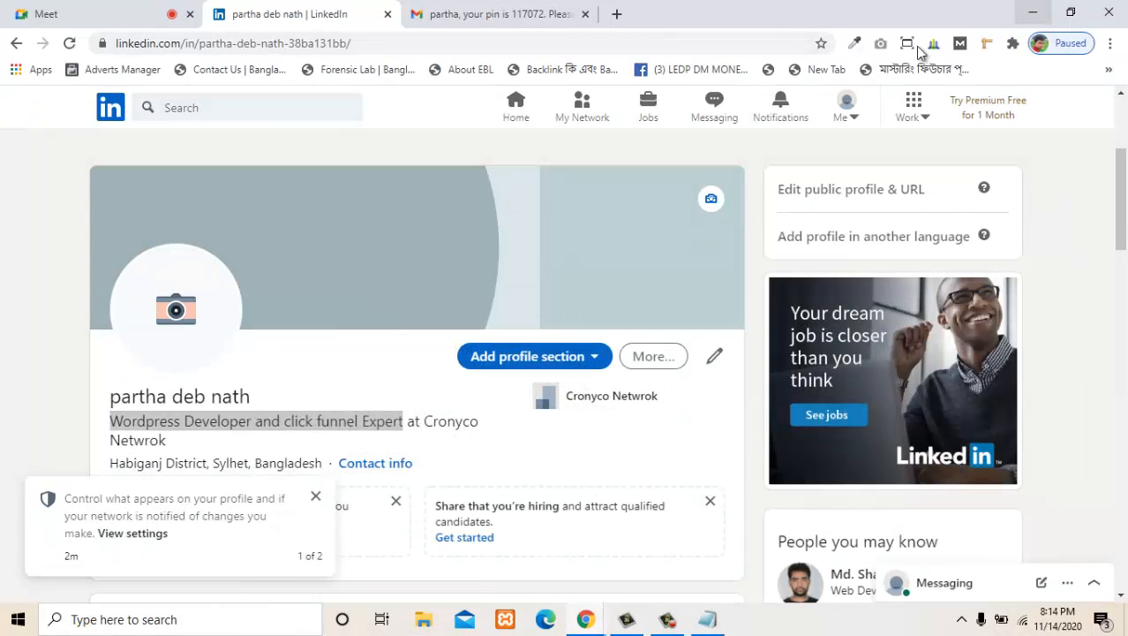
left_click(173, 310)
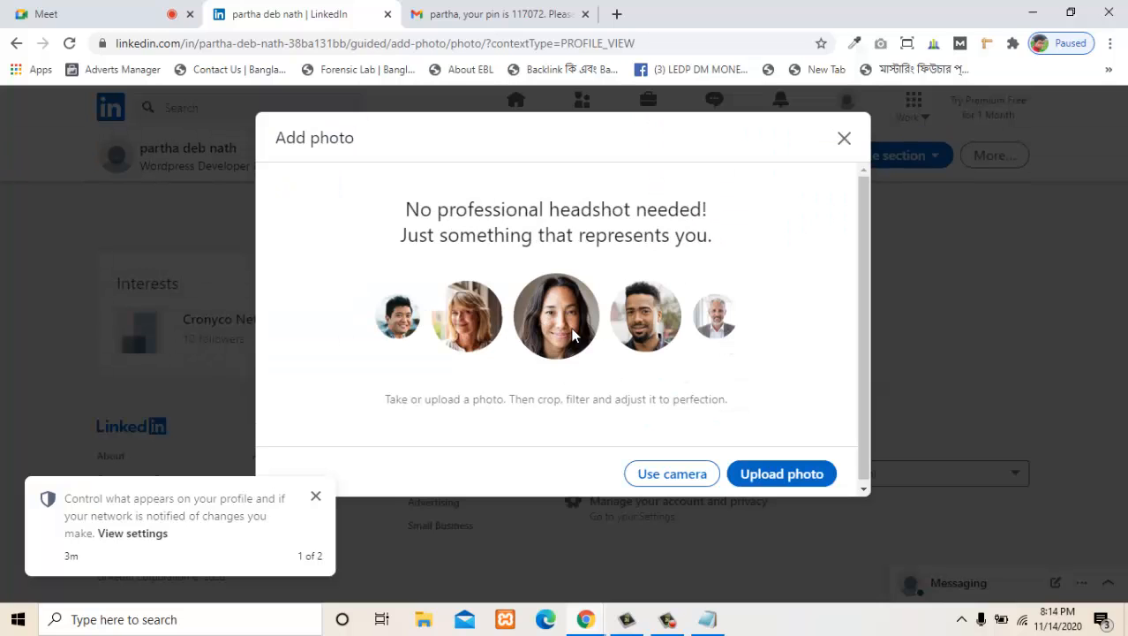
left_click(733, 471)
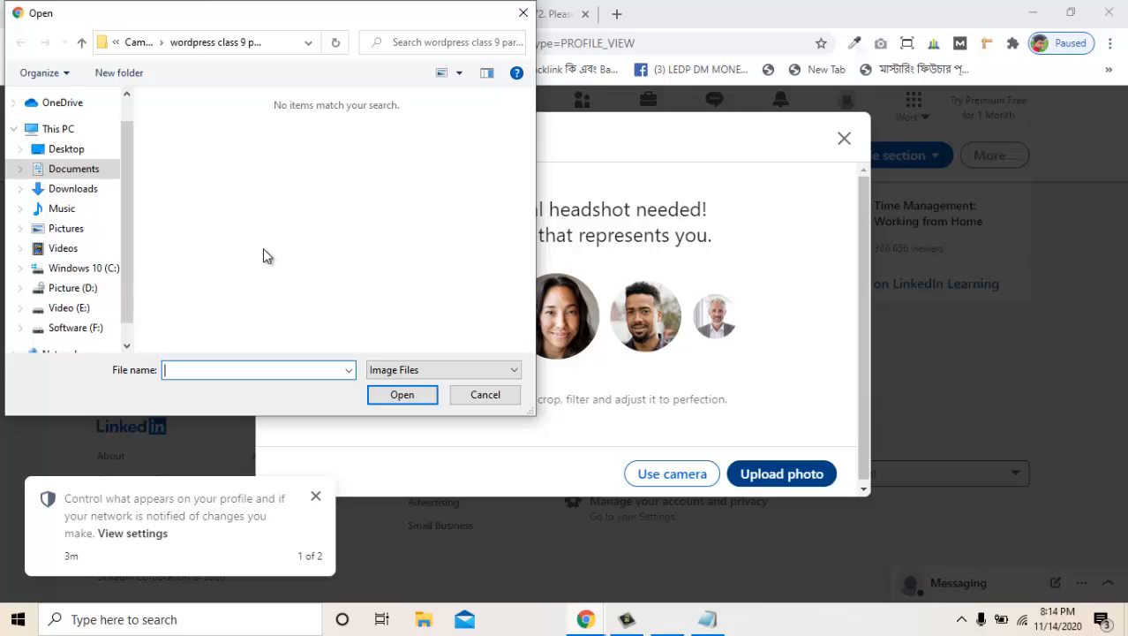
left_click(64, 150)
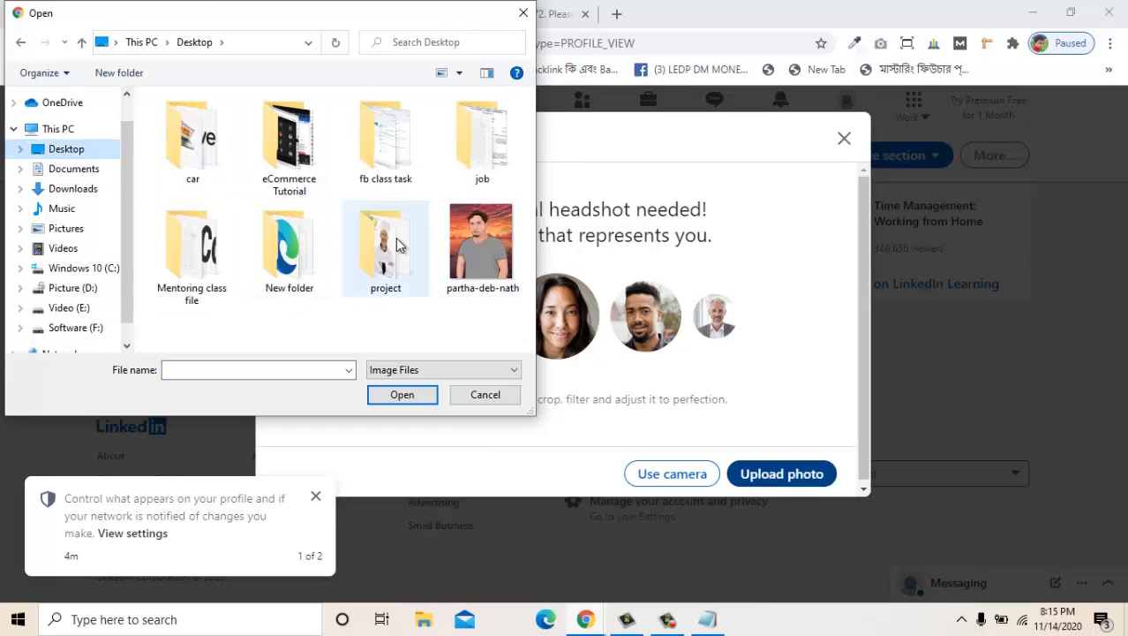
double_click(480, 244)
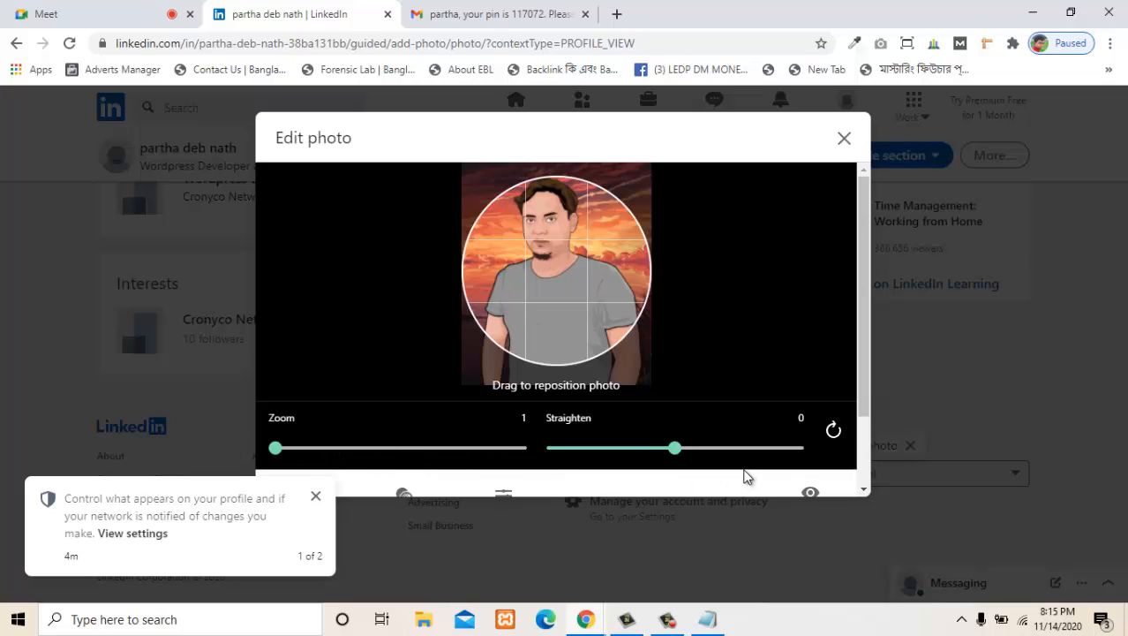
left_click_drag(675, 456, 733, 454)
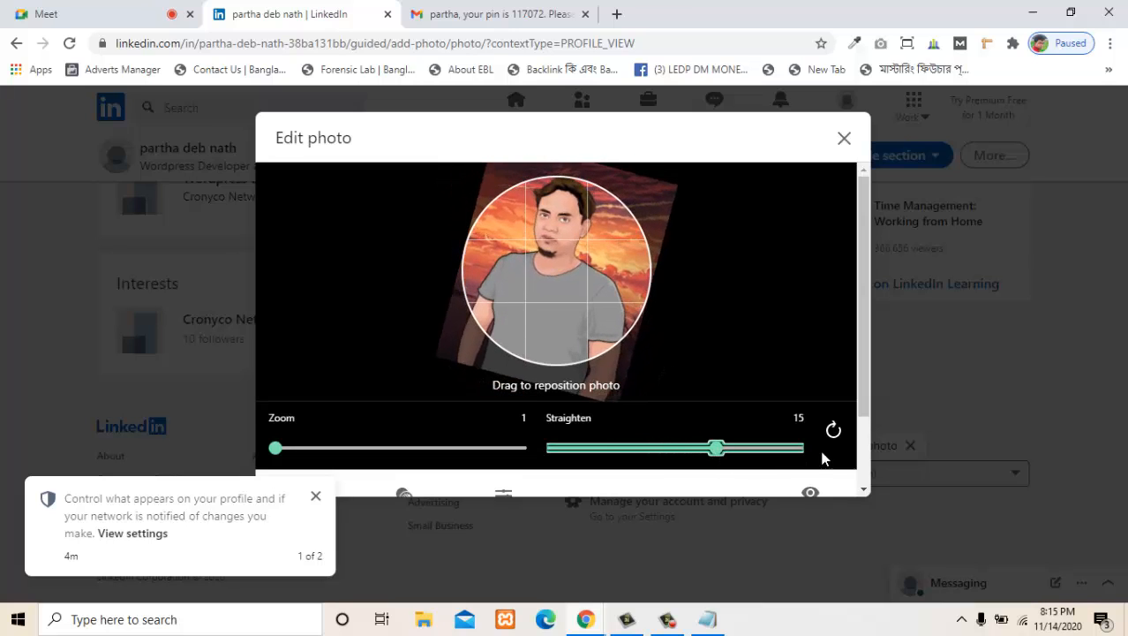
left_click(837, 439)
left_click(837, 439)
left_click(835, 436)
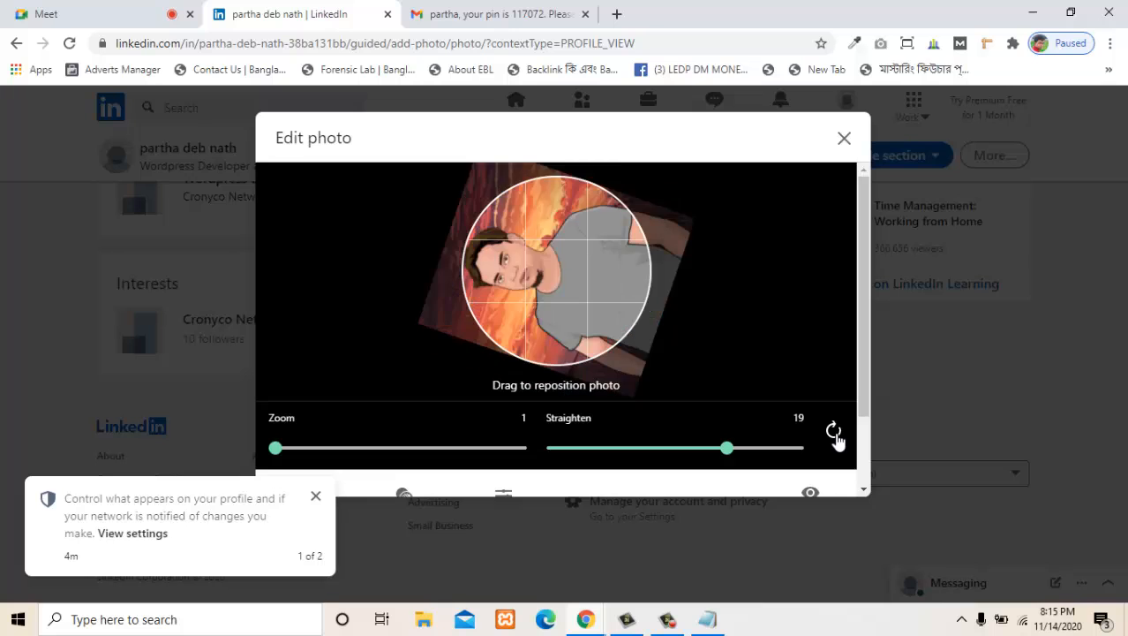
left_click(835, 436)
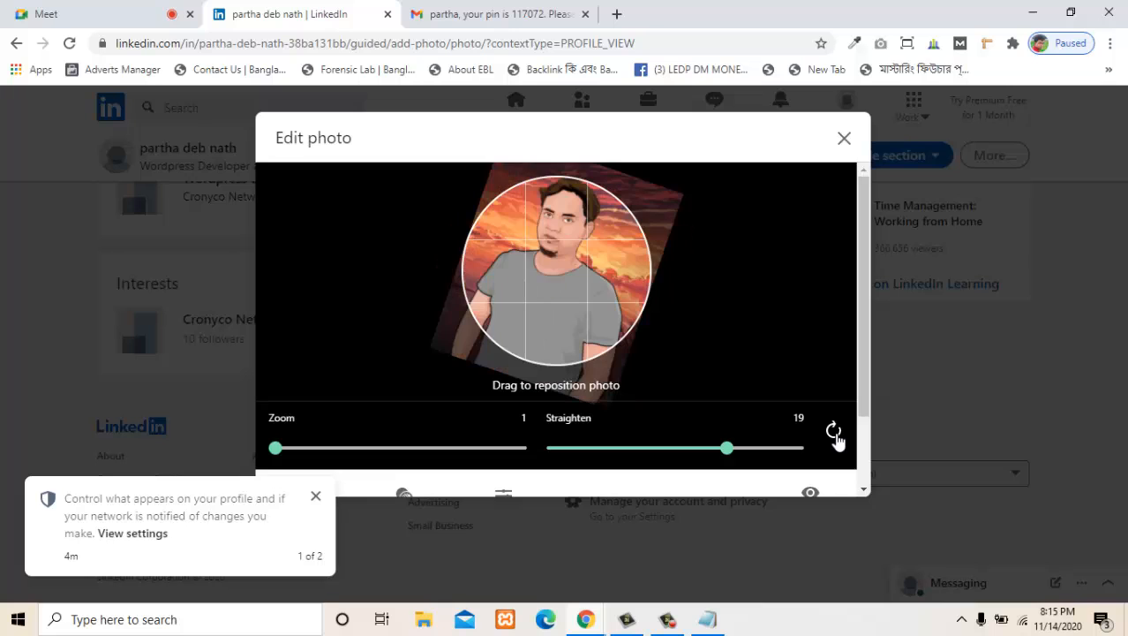
left_click(844, 138)
- Upload the portrait from the Desktop as the profile photo and save it with the default crop, zoom and straightening
scroll(514, 385, "down", 4)
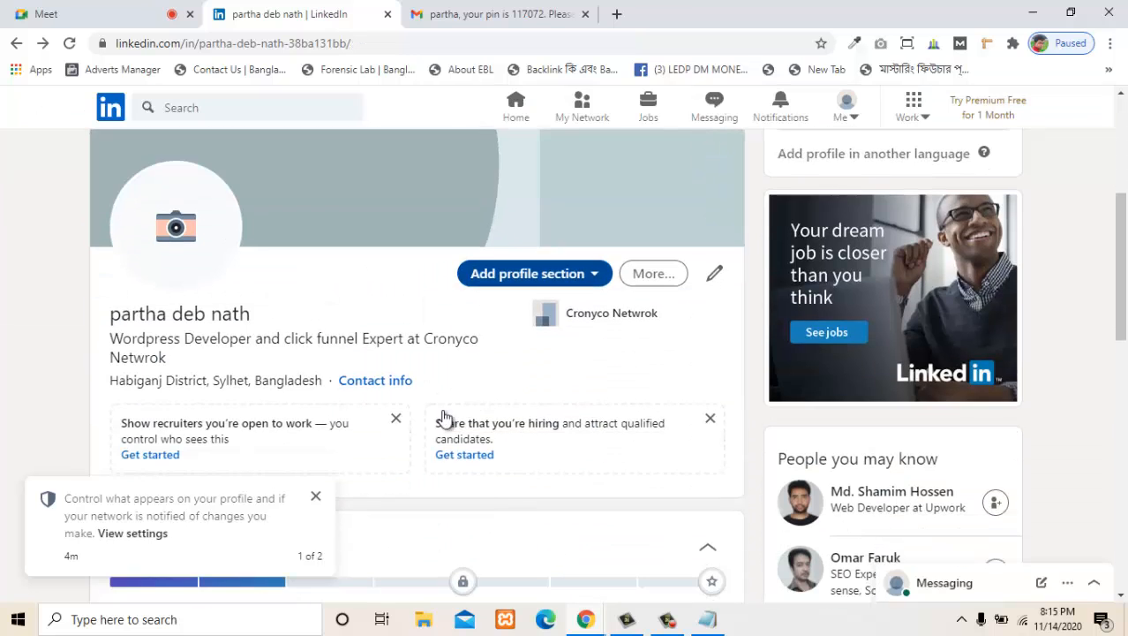
left_click(172, 231)
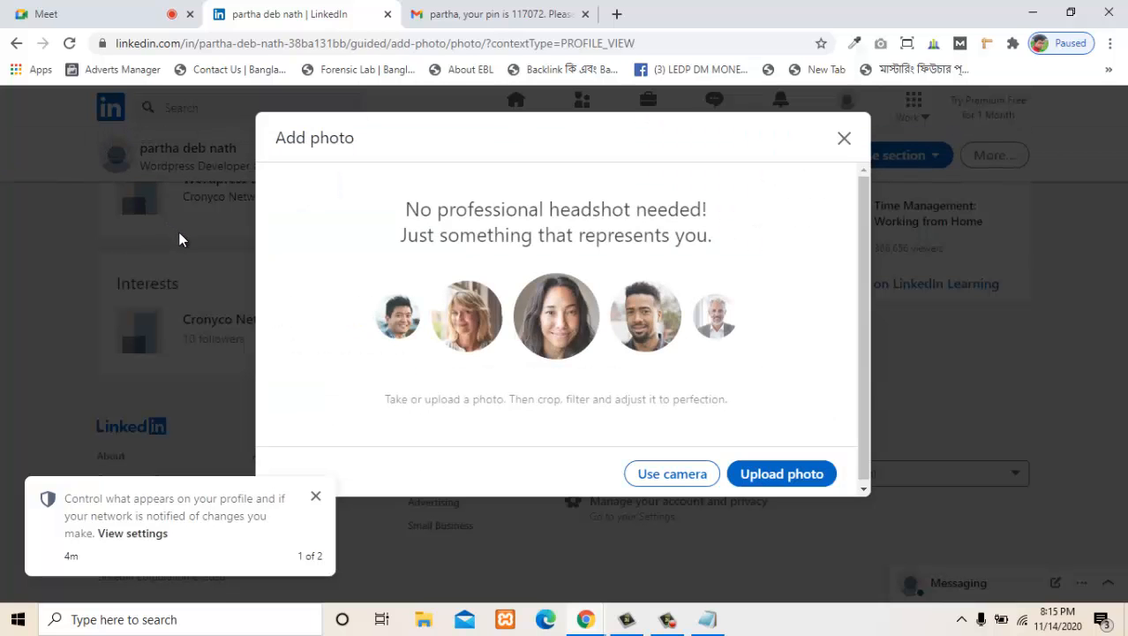
left_click(801, 475)
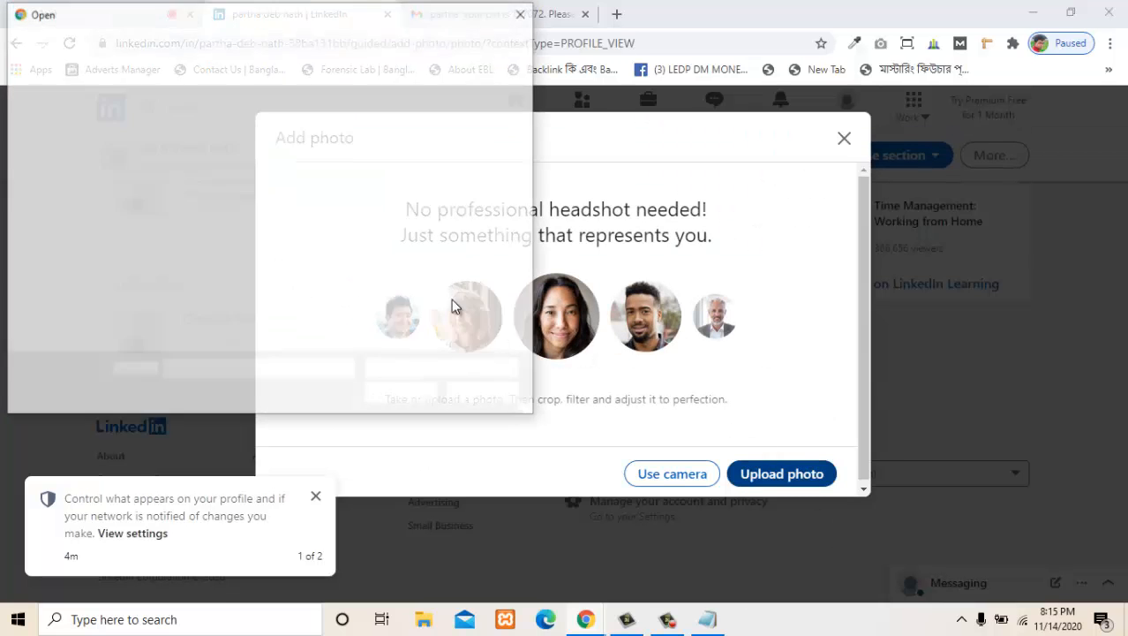
double_click(479, 235)
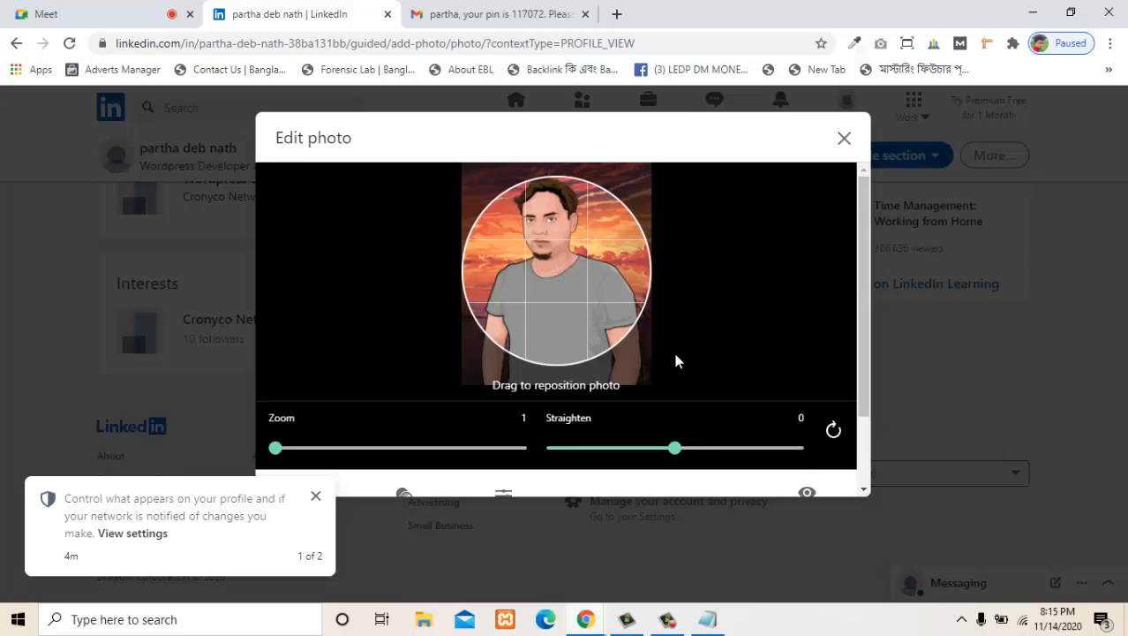
scroll(859, 281, "down", 2)
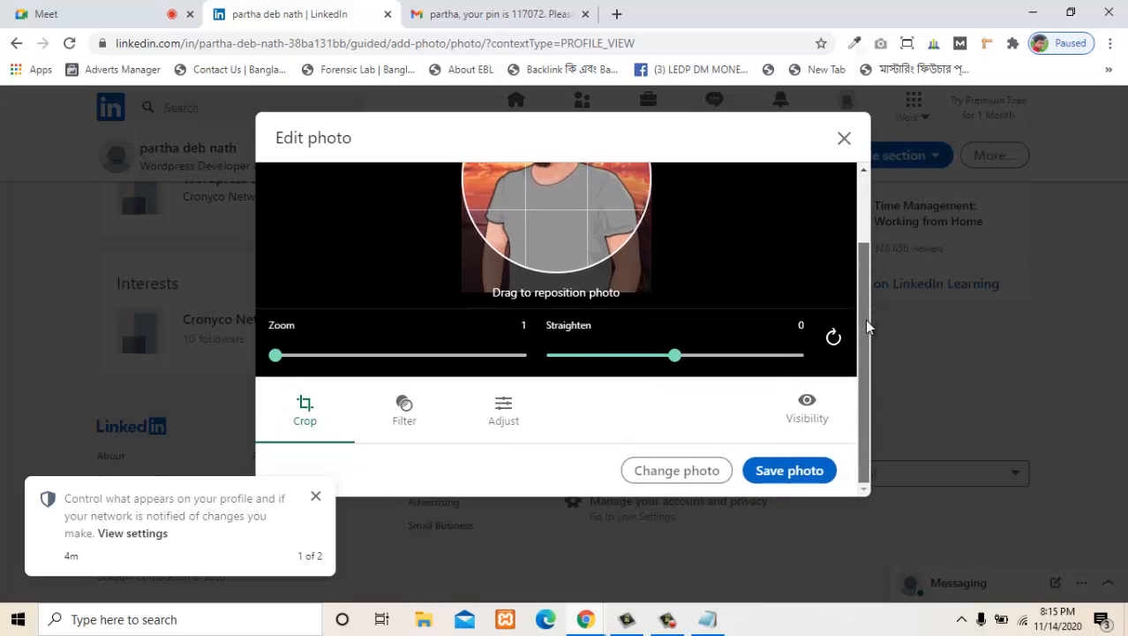
left_click(792, 477)
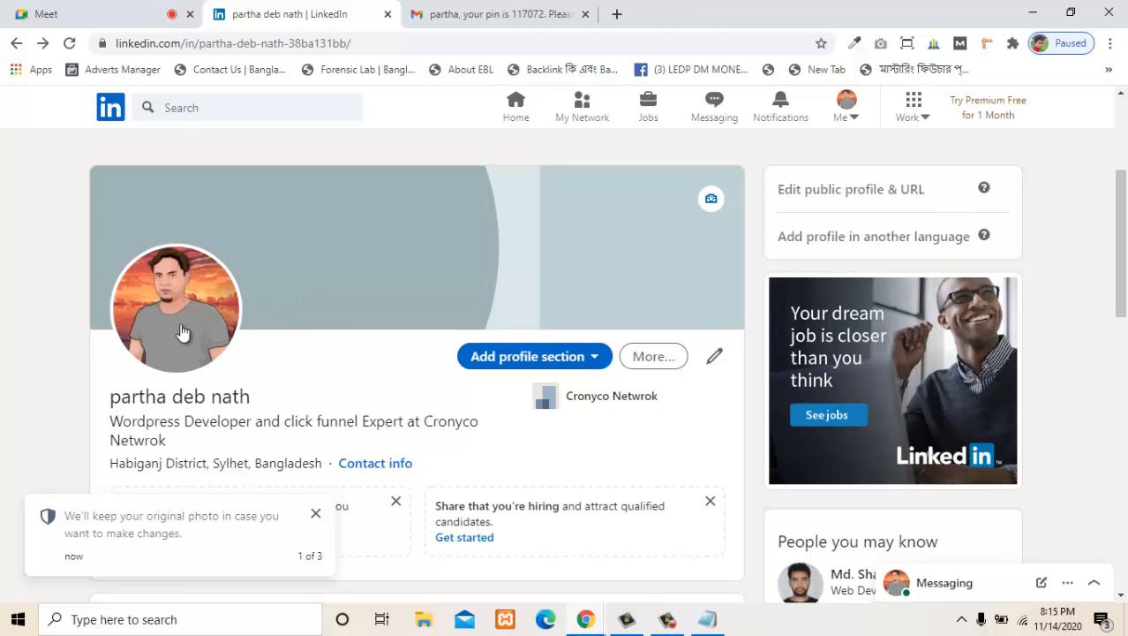
scroll(734, 297, "up", 1)
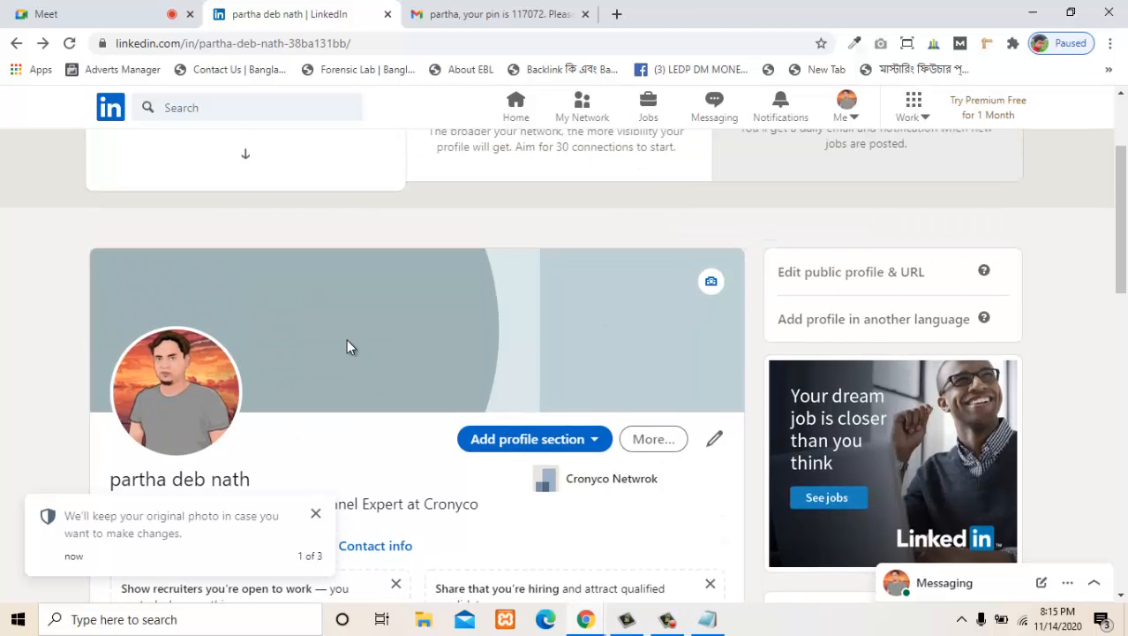
scroll(346, 347, "down", 1)
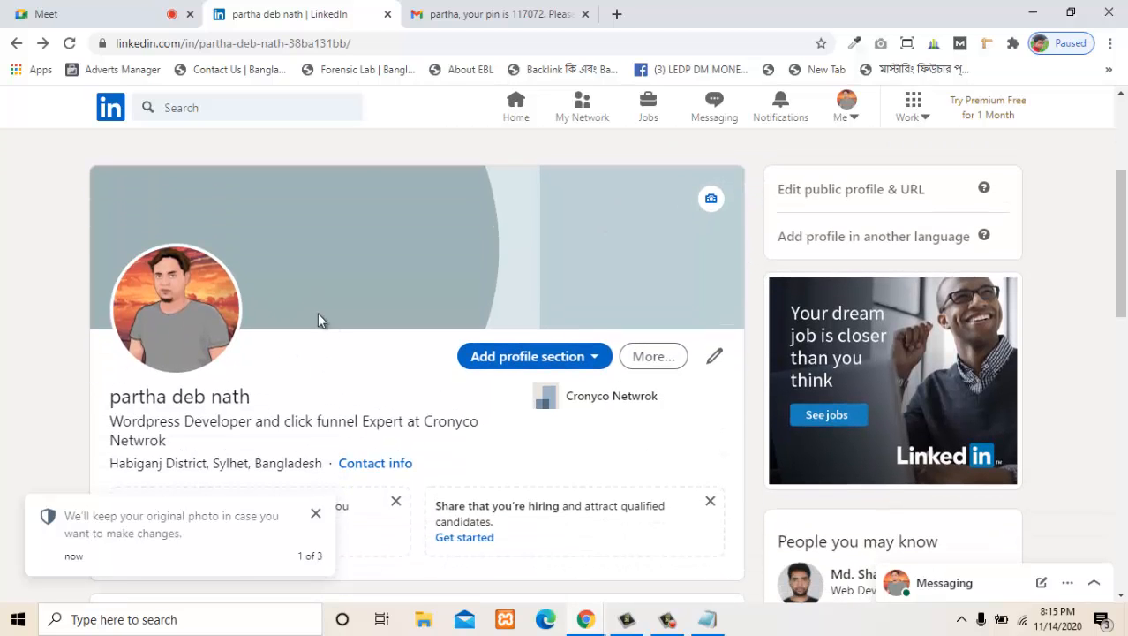
left_click(711, 200)
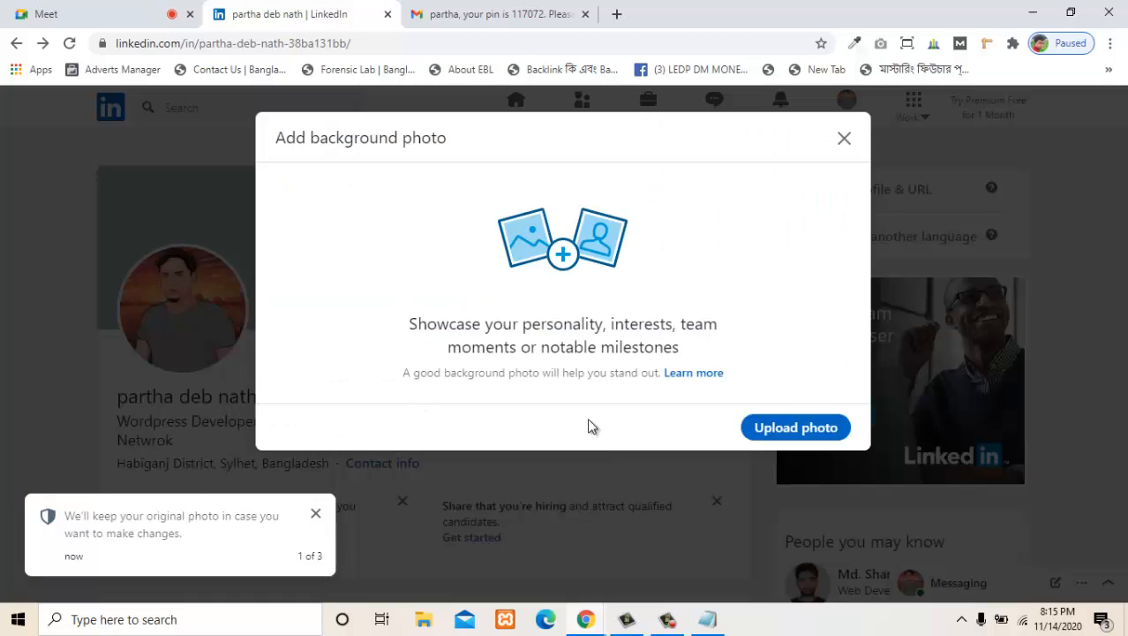
left_click(845, 141)
scroll(638, 298, "up", 1)
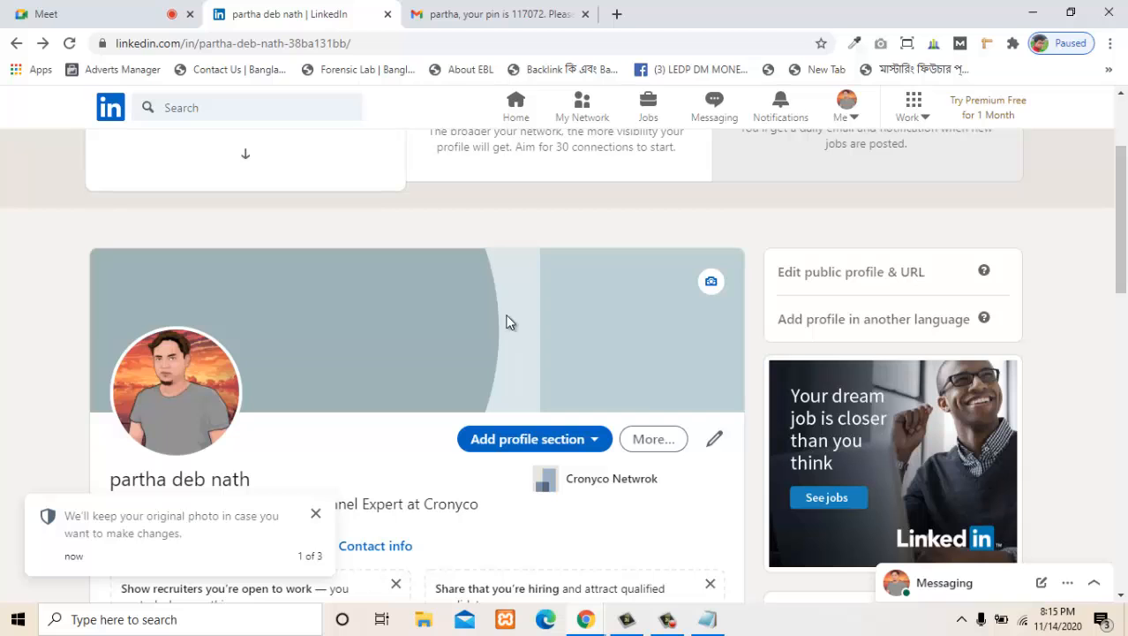
scroll(506, 322, "up", 1)
- Open canva.com in the browser tab showing Gmail and dismiss the "Create a free team" prompt
left_click(556, 14)
left_click(533, 44)
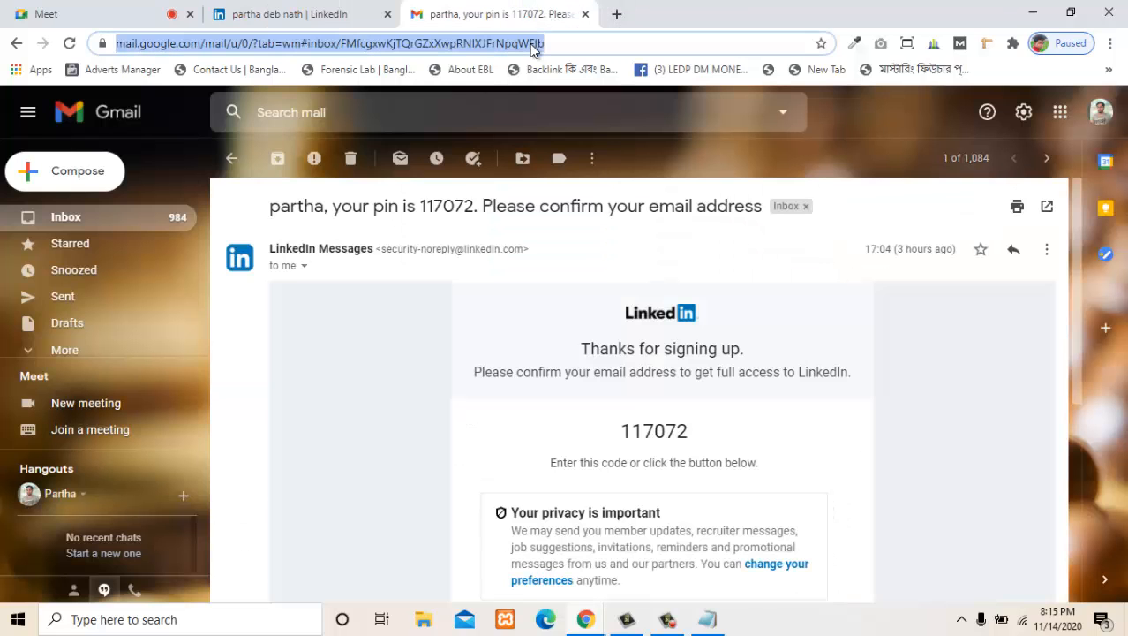
type("canva.com")
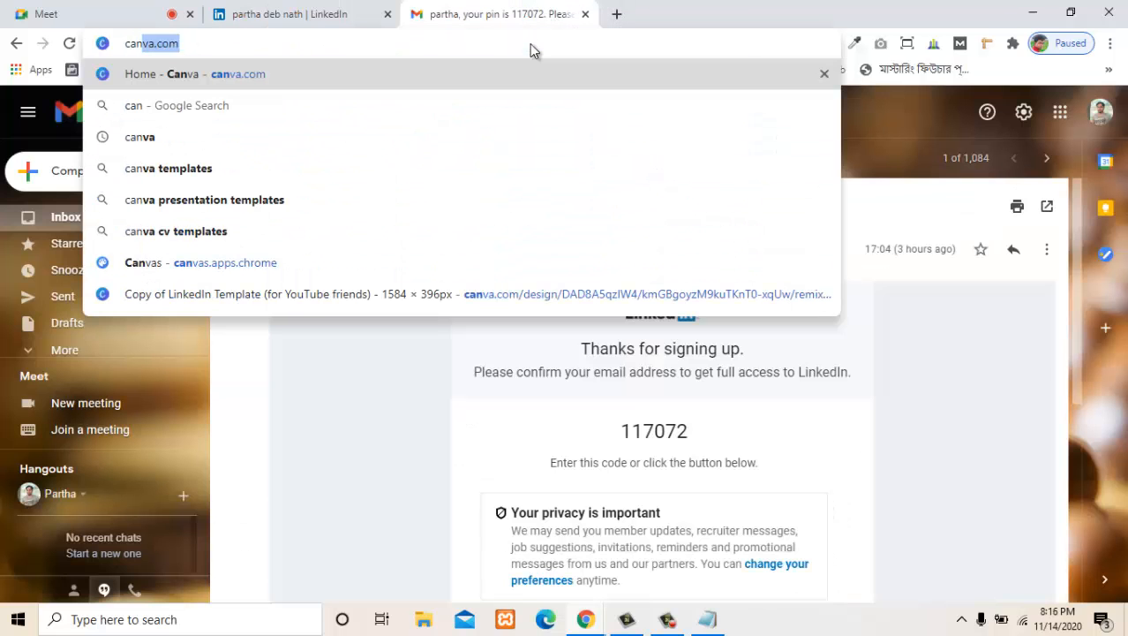
key("Return")
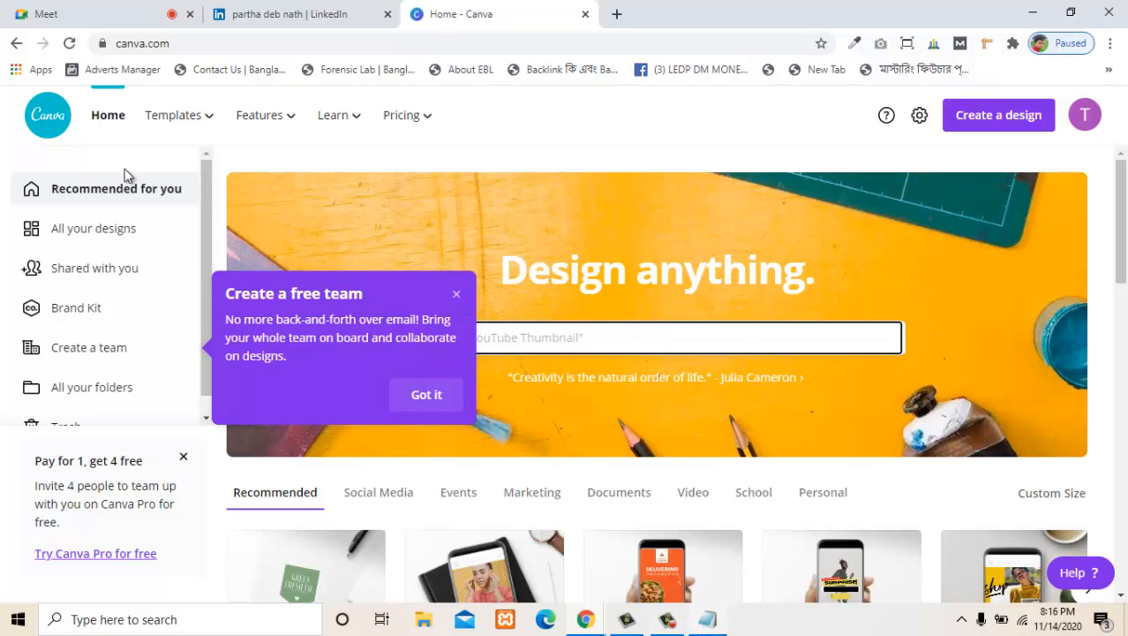
mouse_move(197, 130)
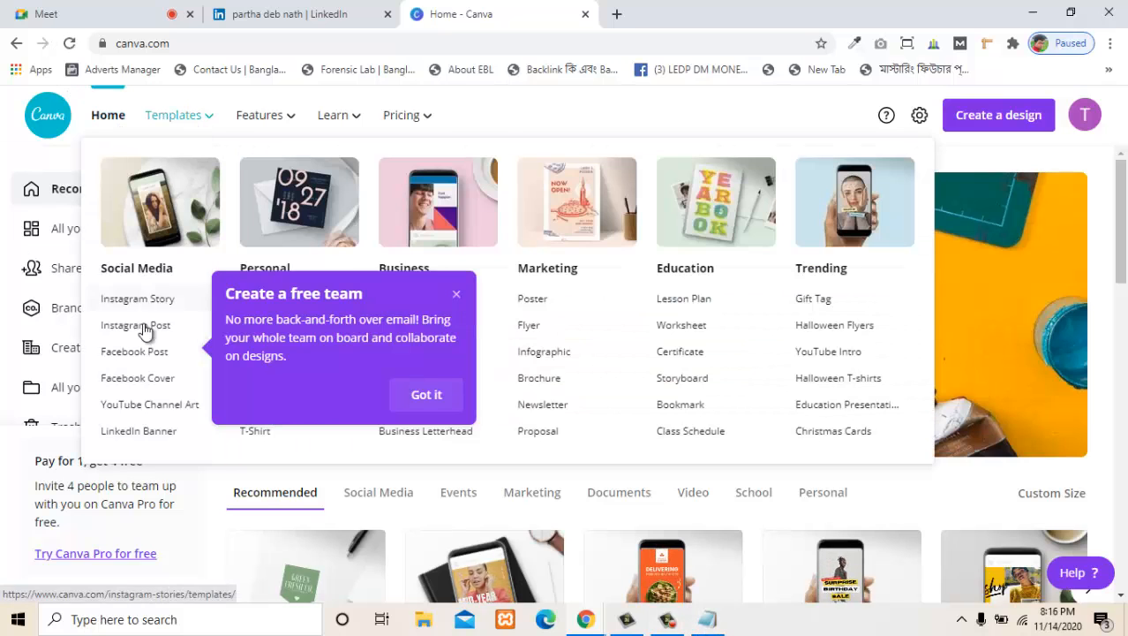
left_click(455, 293)
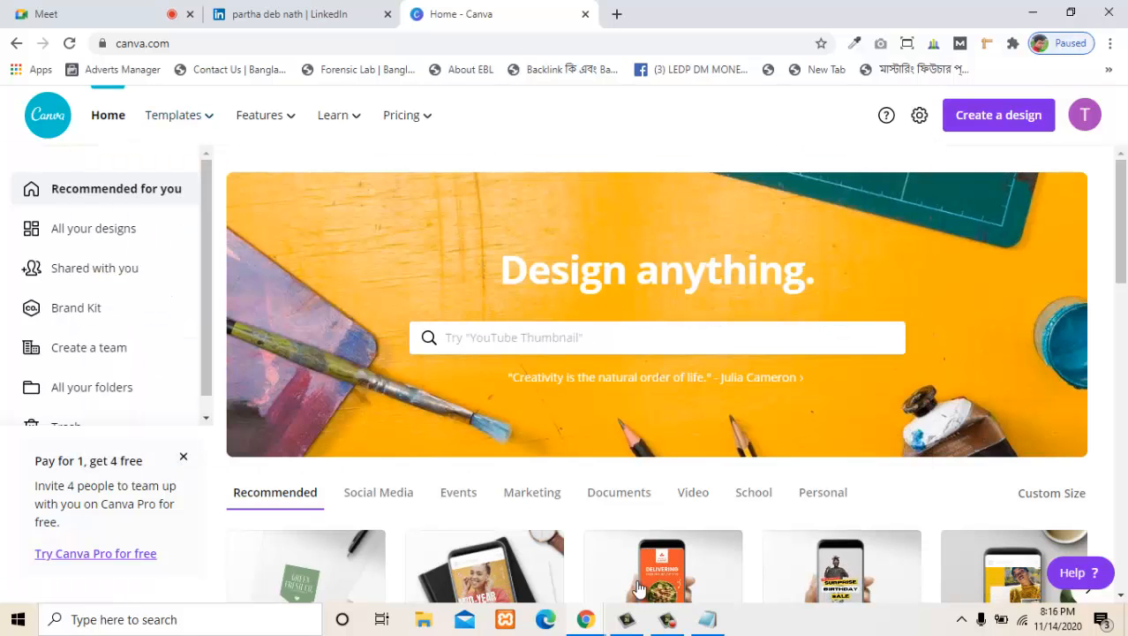
- Switch to the linkedin notes in Notepad and check the banner width and height noted there
key("alt+Tab")
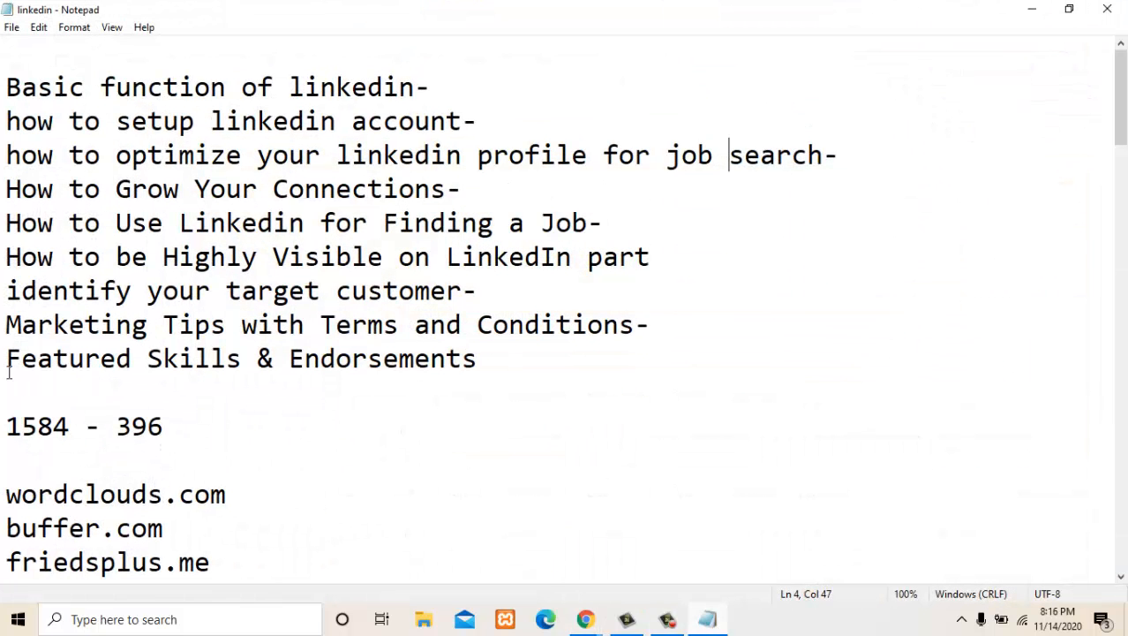
left_click_drag(184, 433, 115, 429)
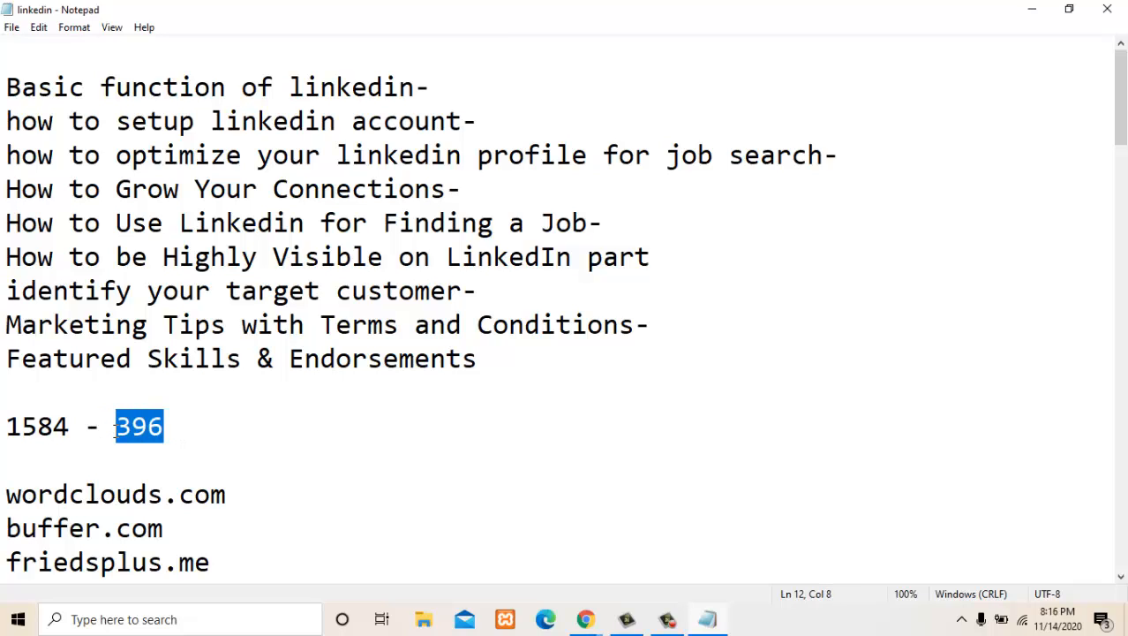
left_click(42, 420)
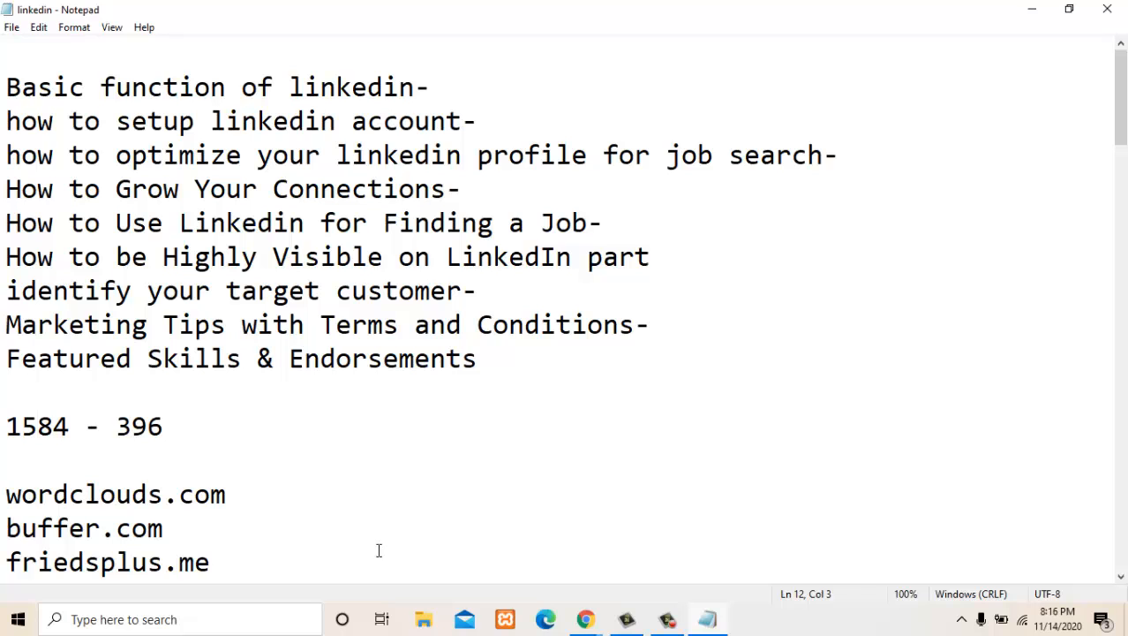
- Return to Canva in Chrome and open the LinkedIn Banner templates from the social media category
mouse_move(584, 624)
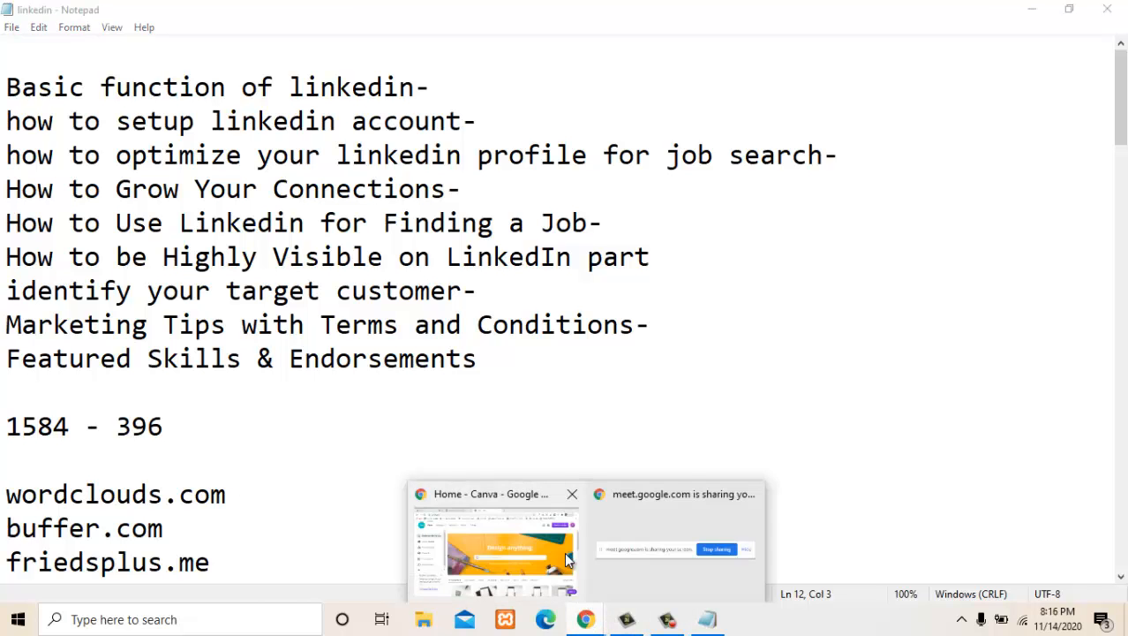
left_click(512, 539)
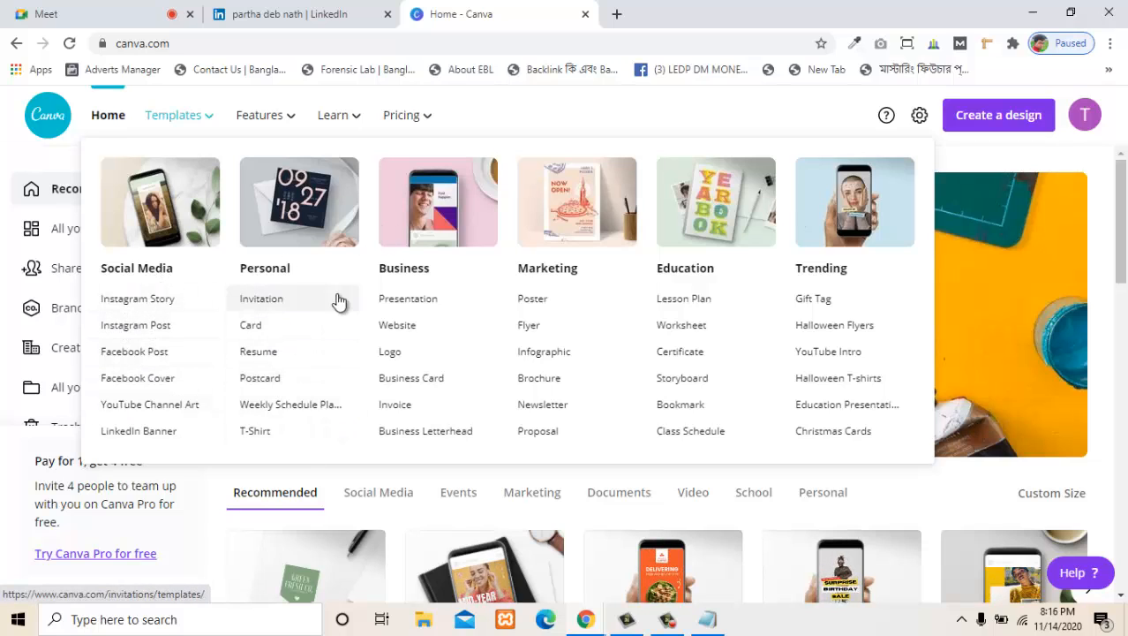
left_click(129, 442)
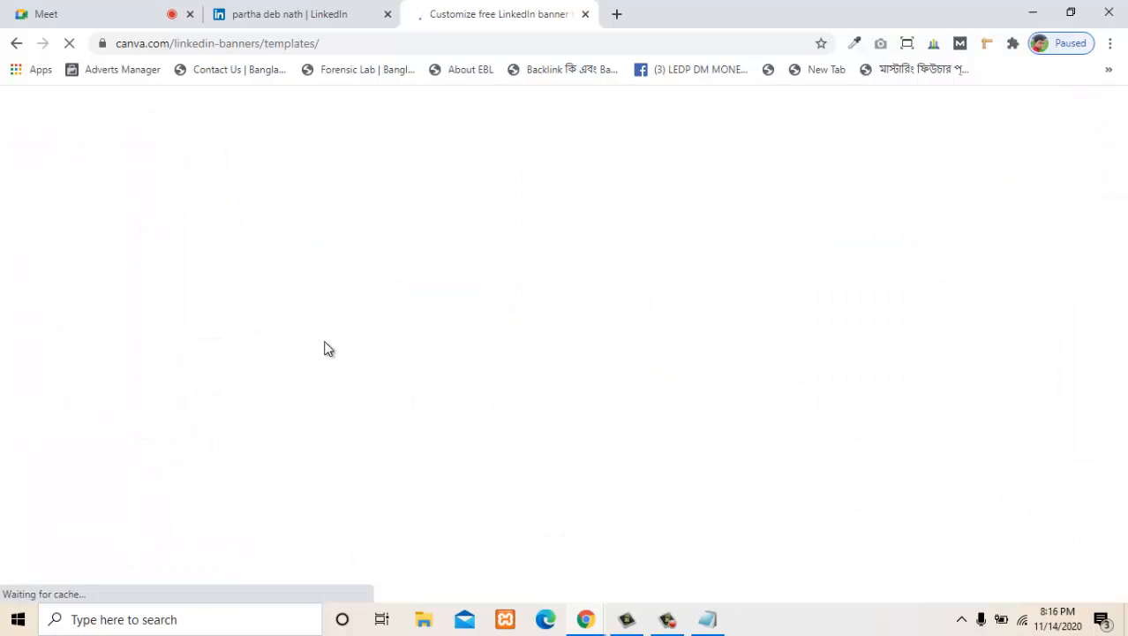
- Choose the Clean Work Place LinkedIn Banner with the laptop and alarm clock and start a design from this template
scroll(362, 392, "down", 3)
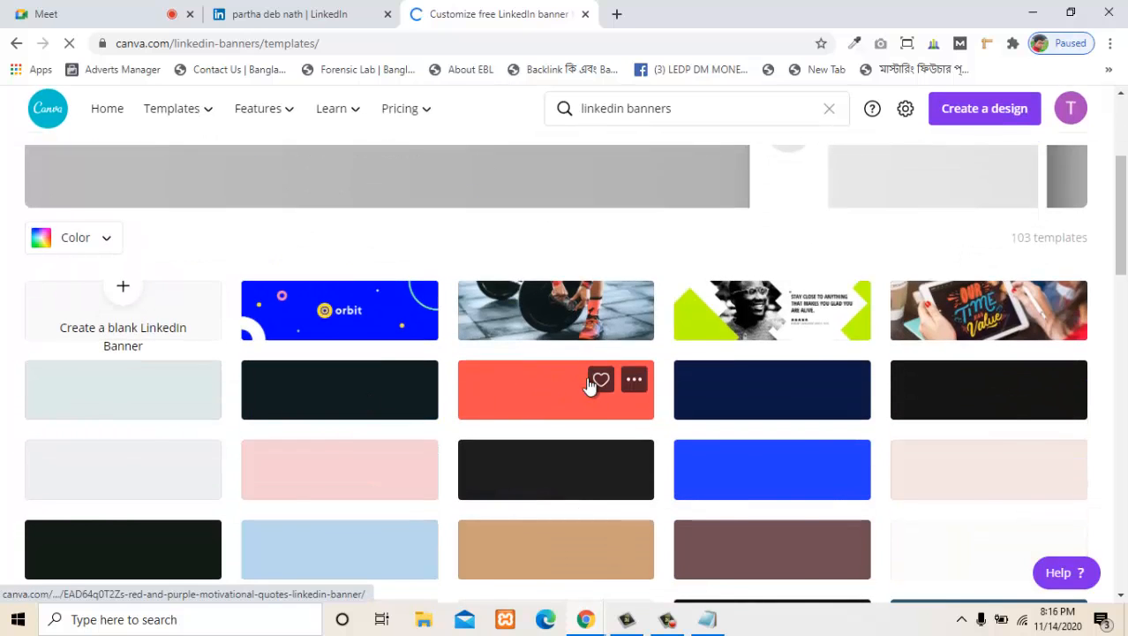
scroll(874, 336, "down", 2)
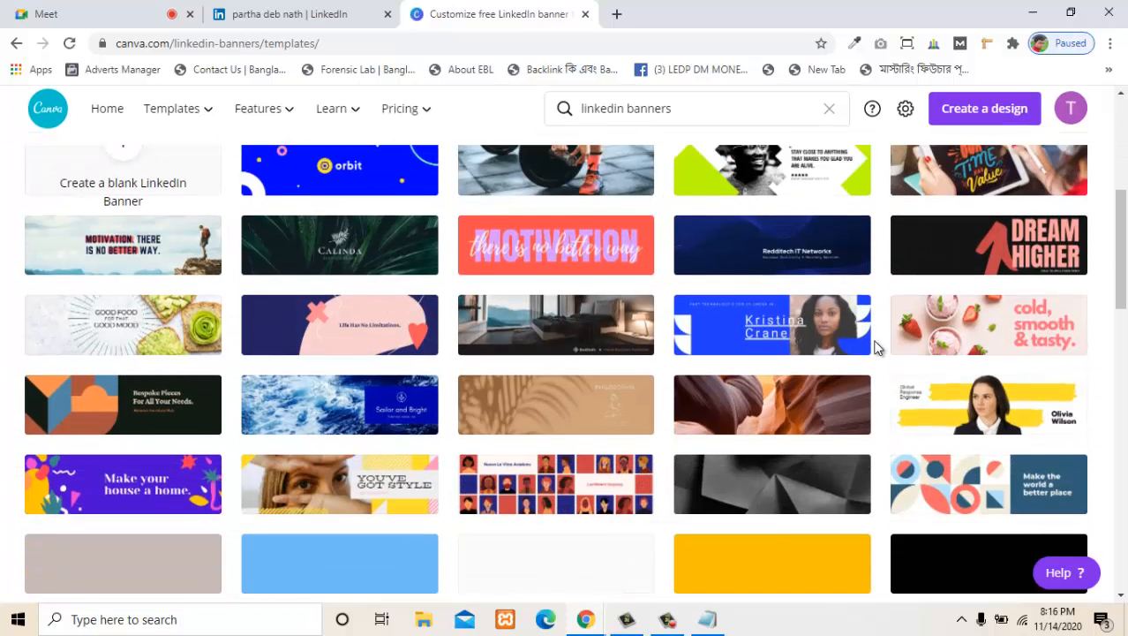
scroll(345, 398, "down", 4)
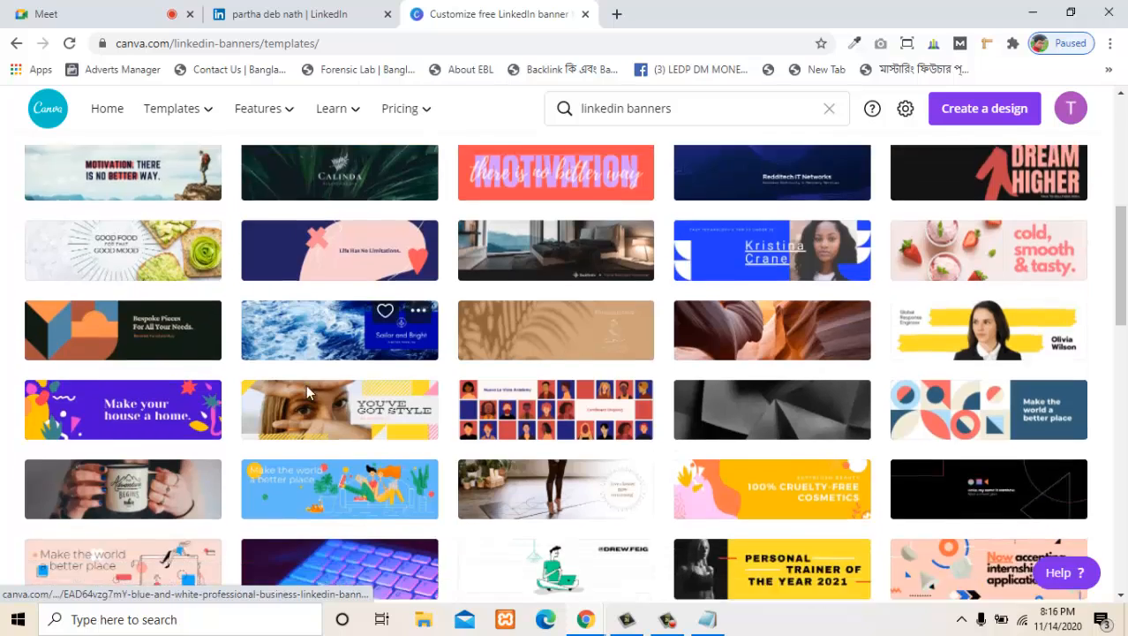
scroll(346, 399, "down", 1)
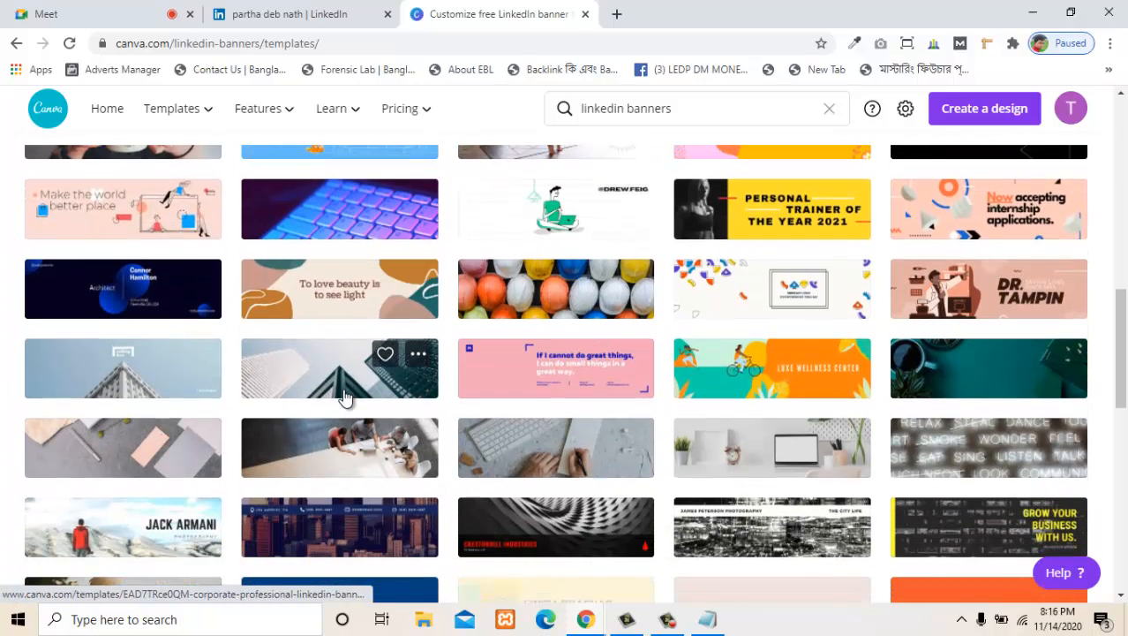
scroll(345, 399, "down", 2)
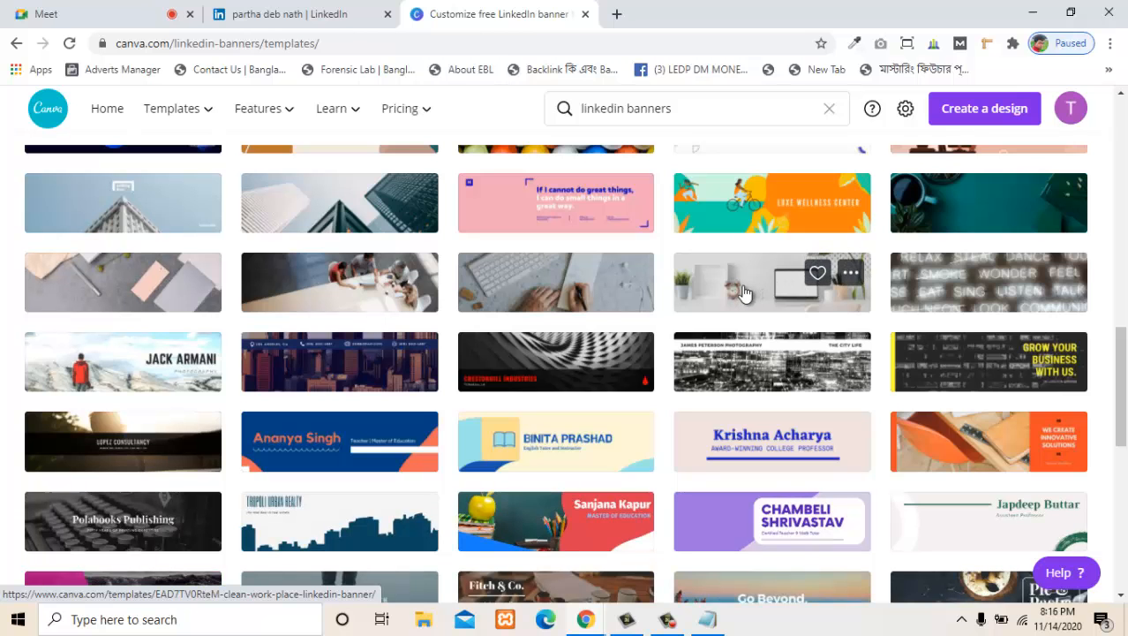
left_click(745, 293)
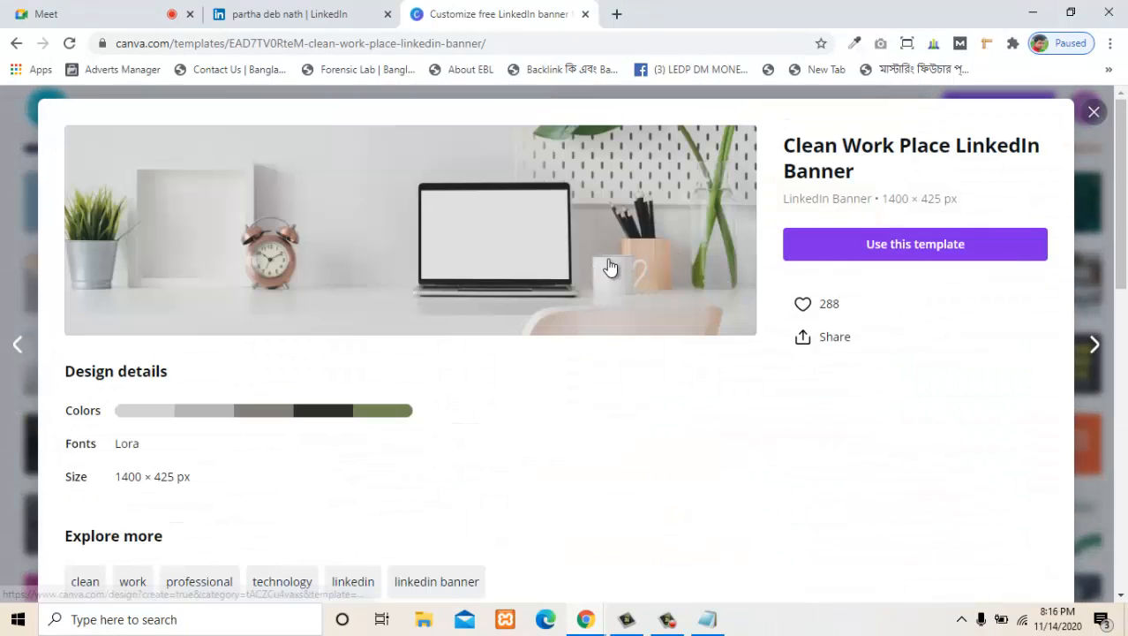
left_click(914, 252)
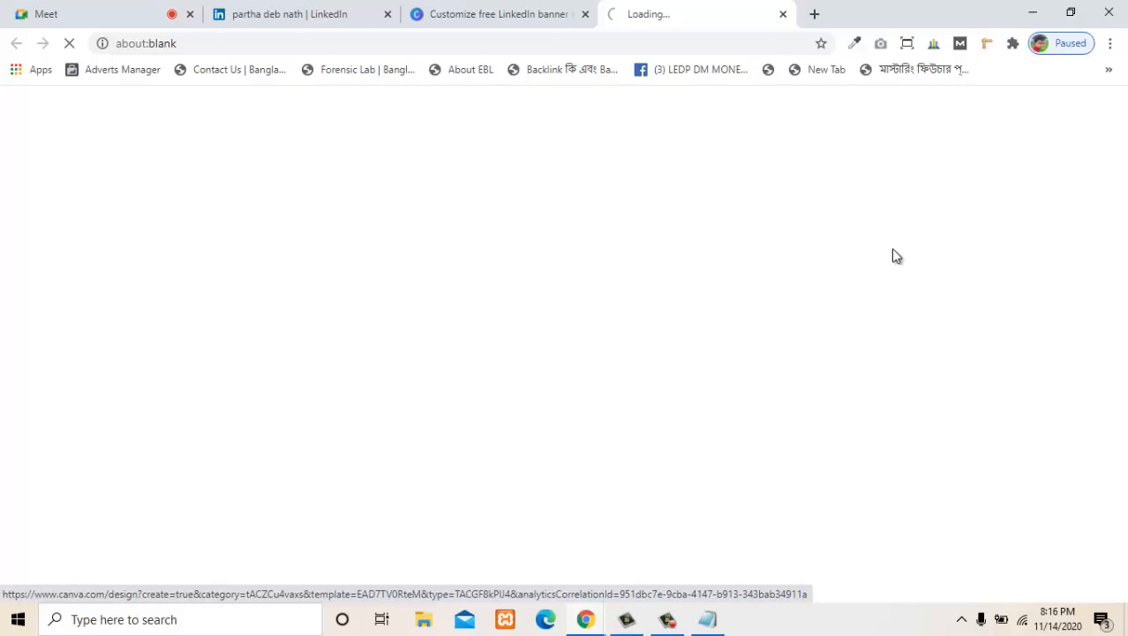
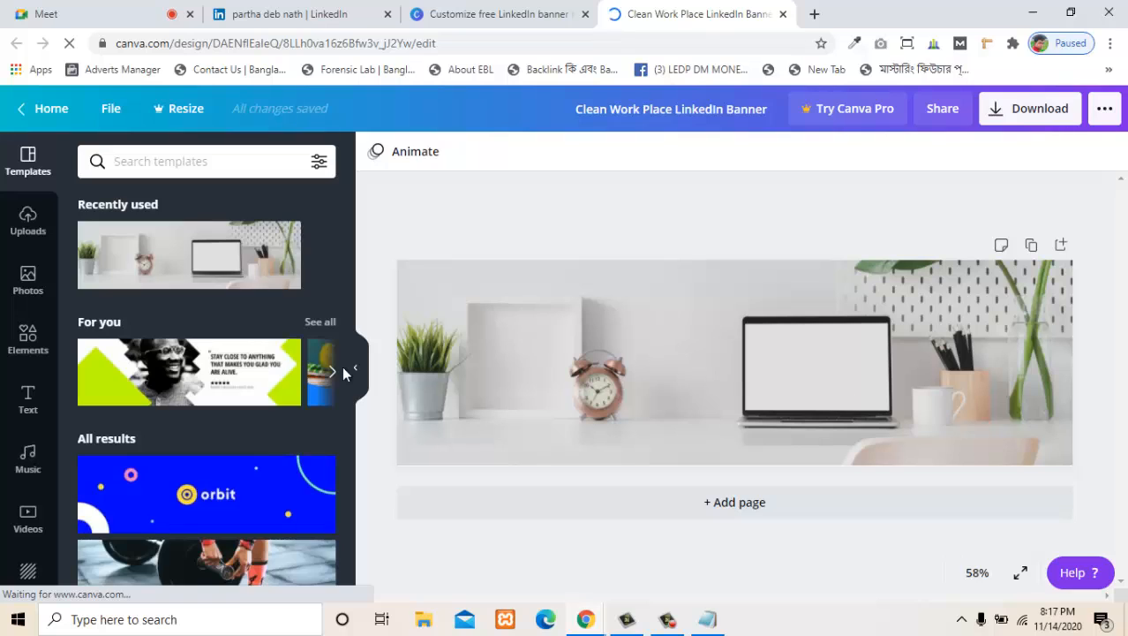
- Search the Canva templates for "wordpress"
scroll(241, 389, "down", 3)
scroll(221, 434, "up", 3)
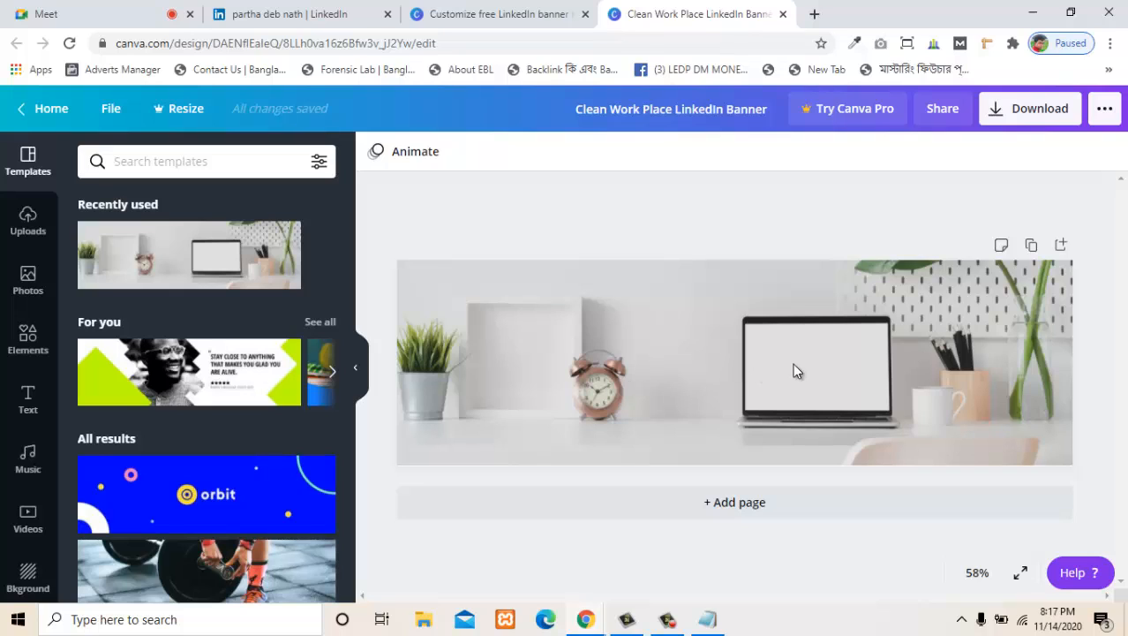
left_click(180, 165)
type("wor")
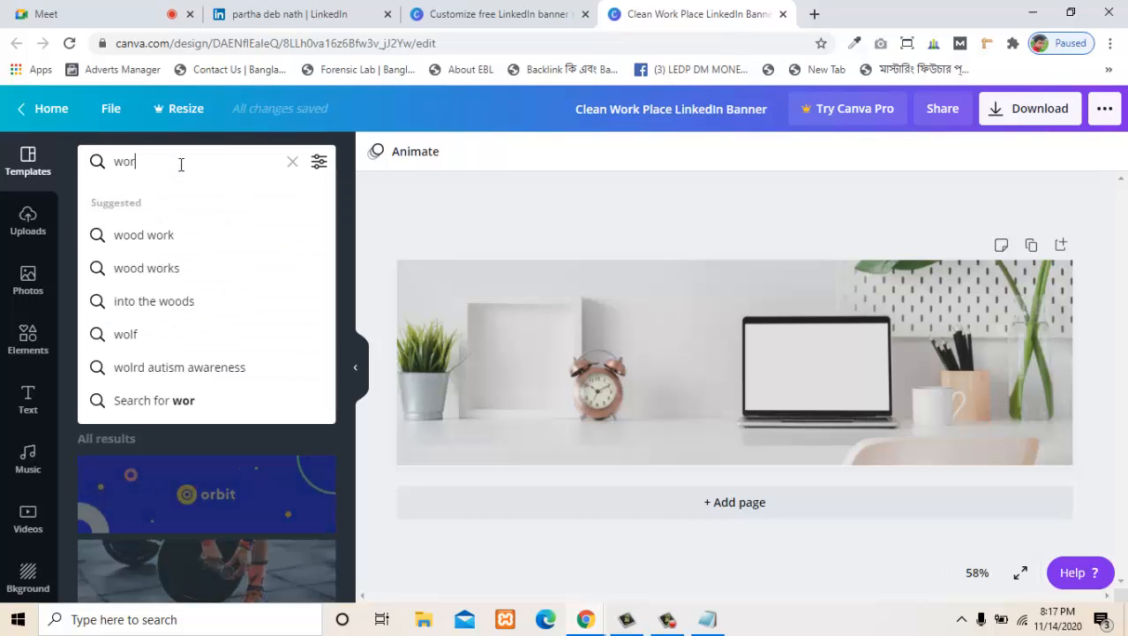
type("dpress")
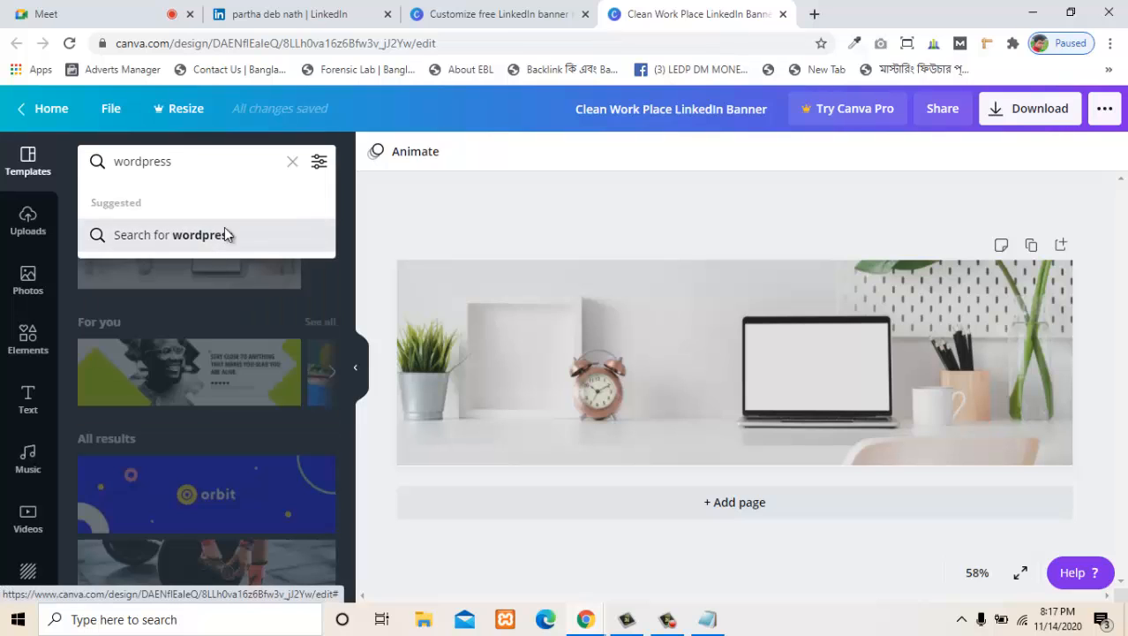
left_click(222, 246)
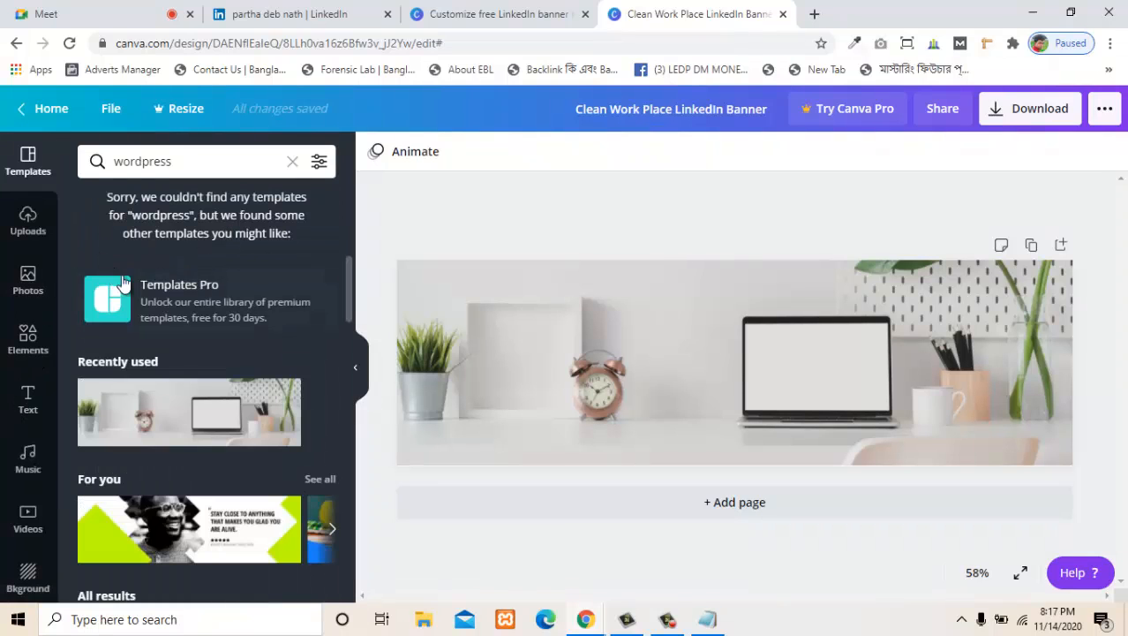
- Search the Canva photos for "wordpress" and browse the matching pictures
left_click(38, 284)
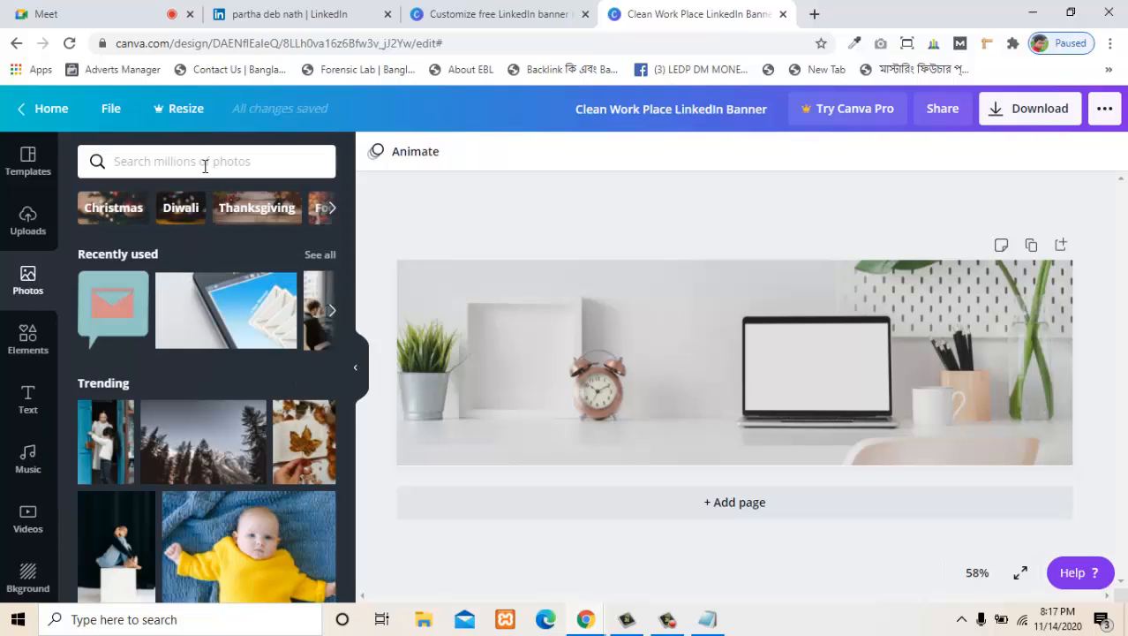
left_click(204, 166)
type("wor")
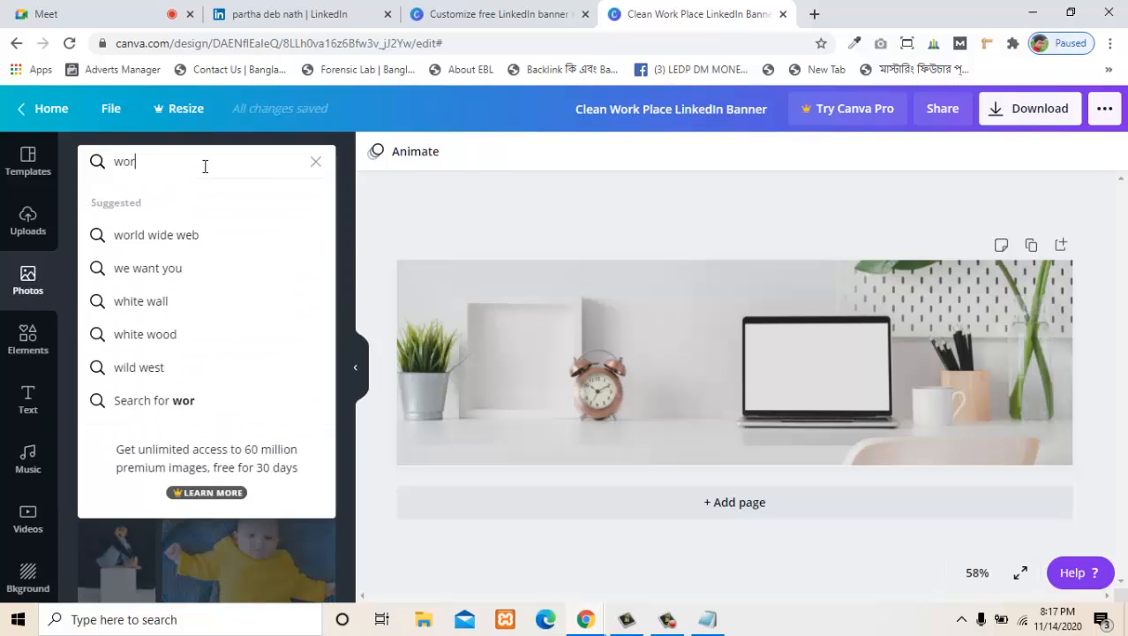
type("dpress")
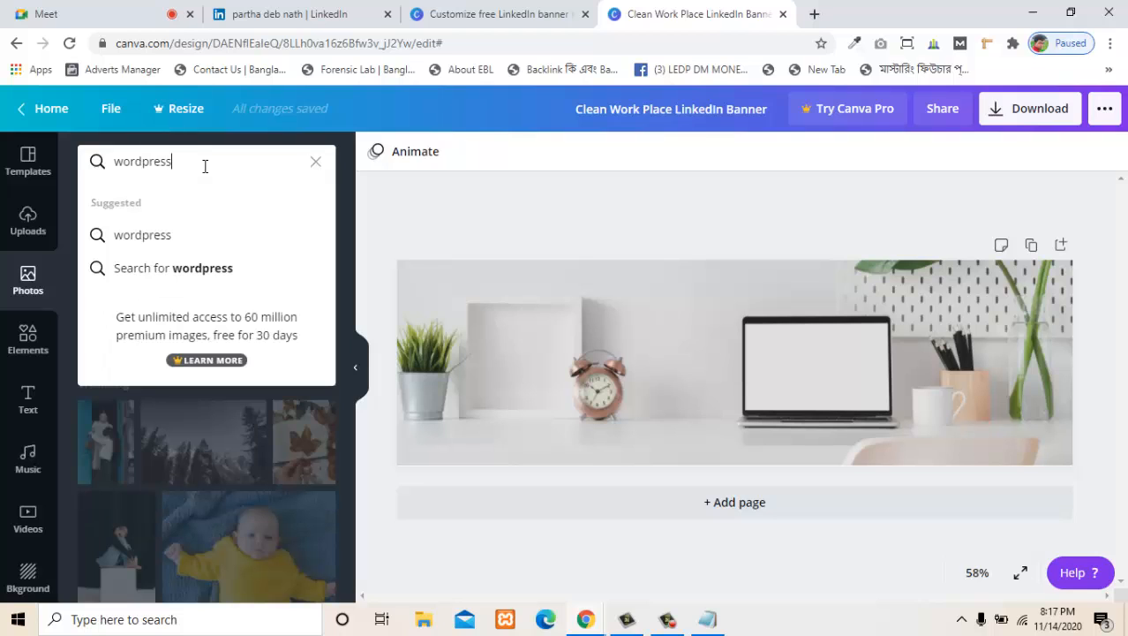
left_click(189, 240)
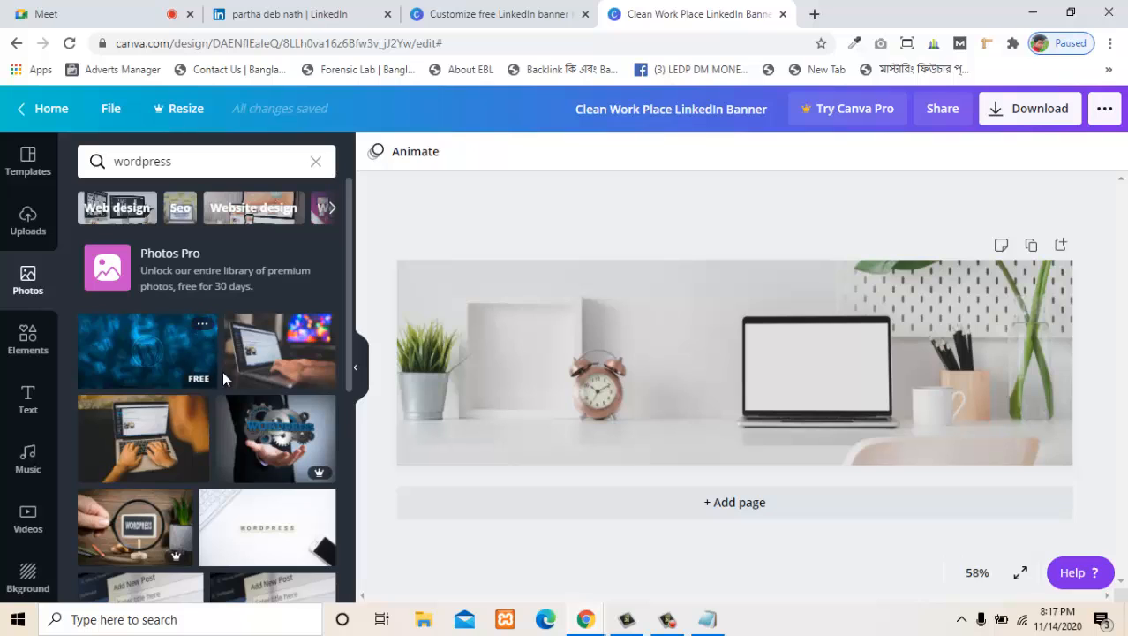
scroll(234, 459, "down", 3)
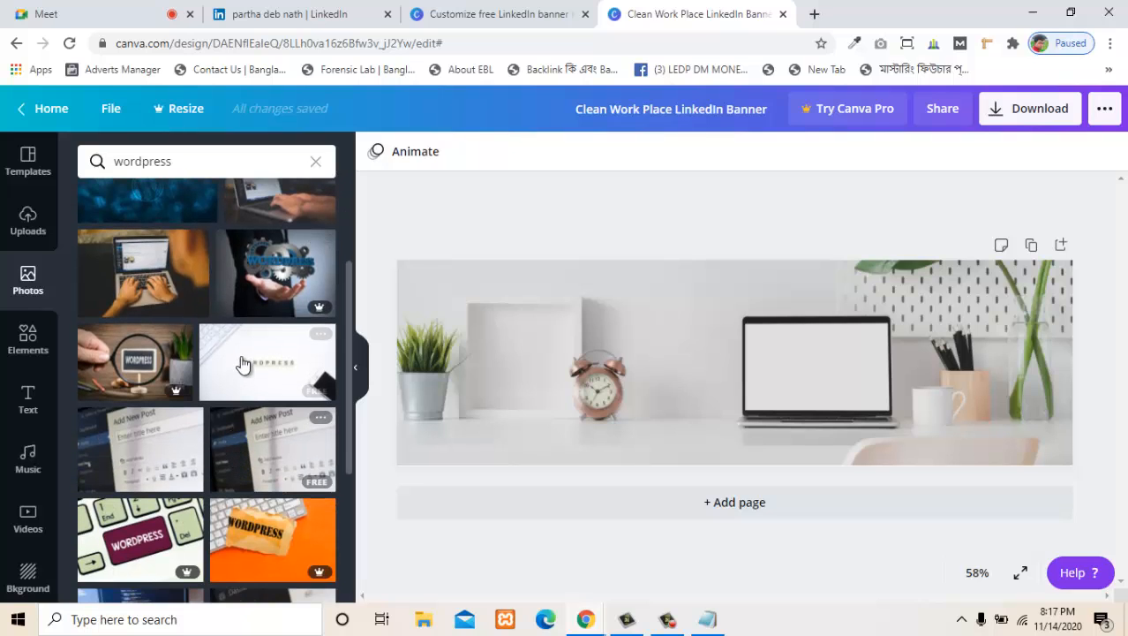
scroll(239, 398, "down", 8)
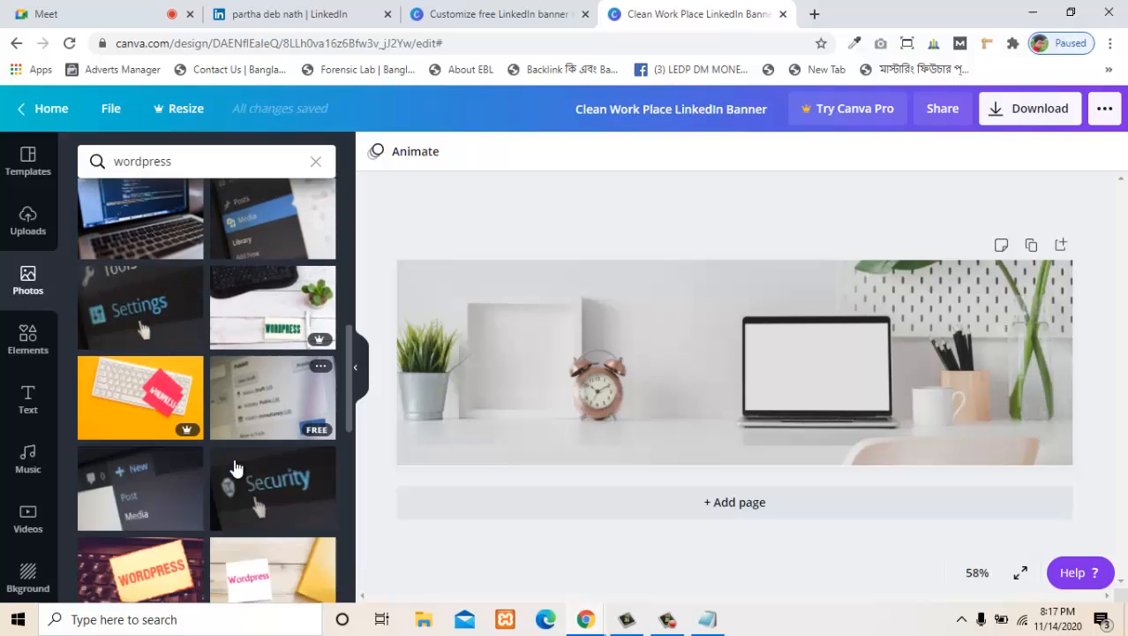
scroll(237, 470, "down", 4)
scroll(237, 471, "up", 6)
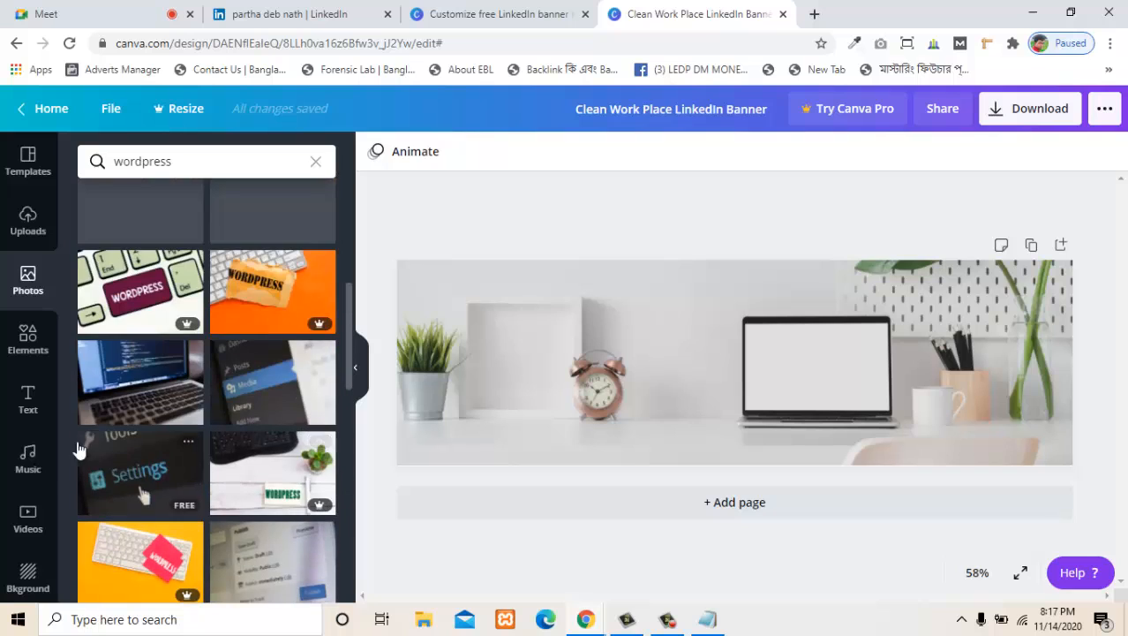
- Search the Canva elements for "wordpress" and add the free teal-blue round WordPress logo to the banner
left_click(31, 343)
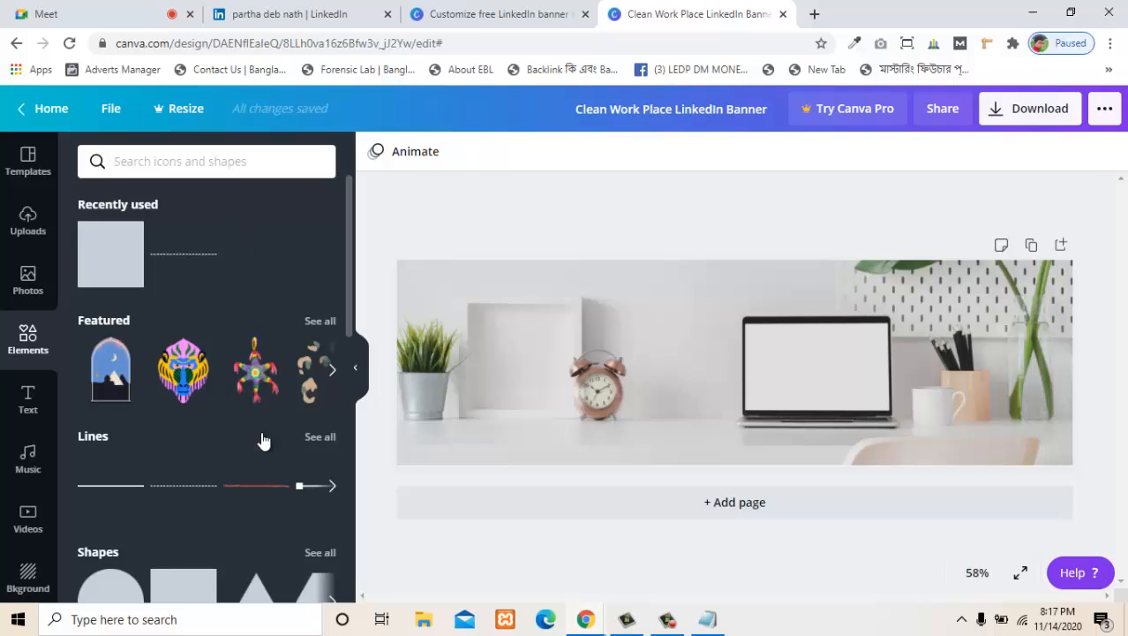
left_click(180, 165)
type("w")
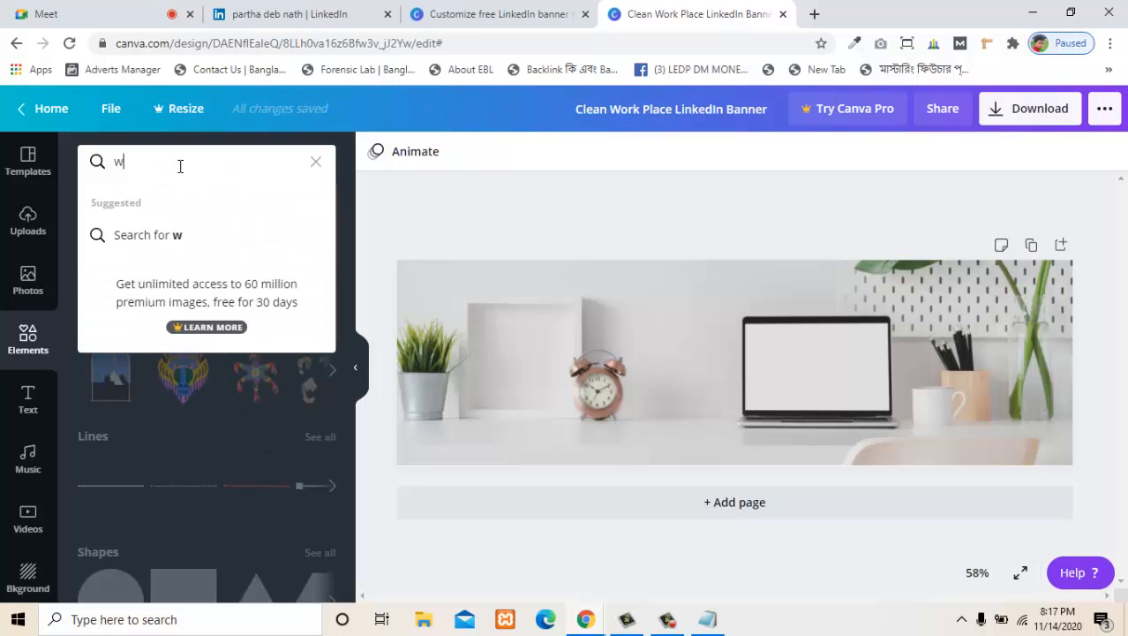
type("ordpress")
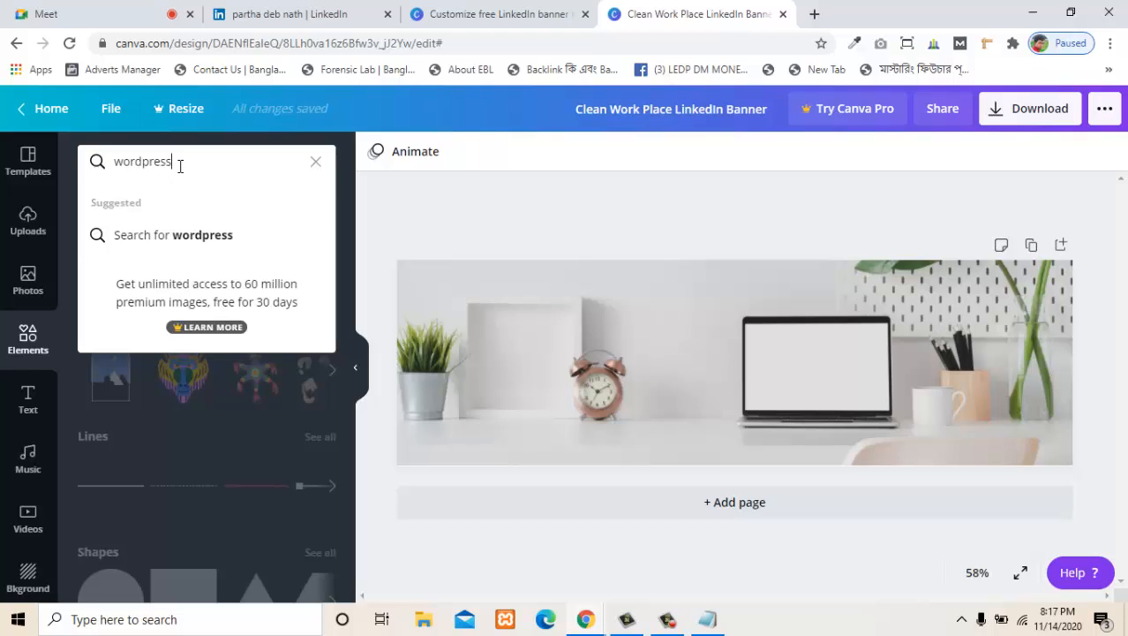
left_click(217, 236)
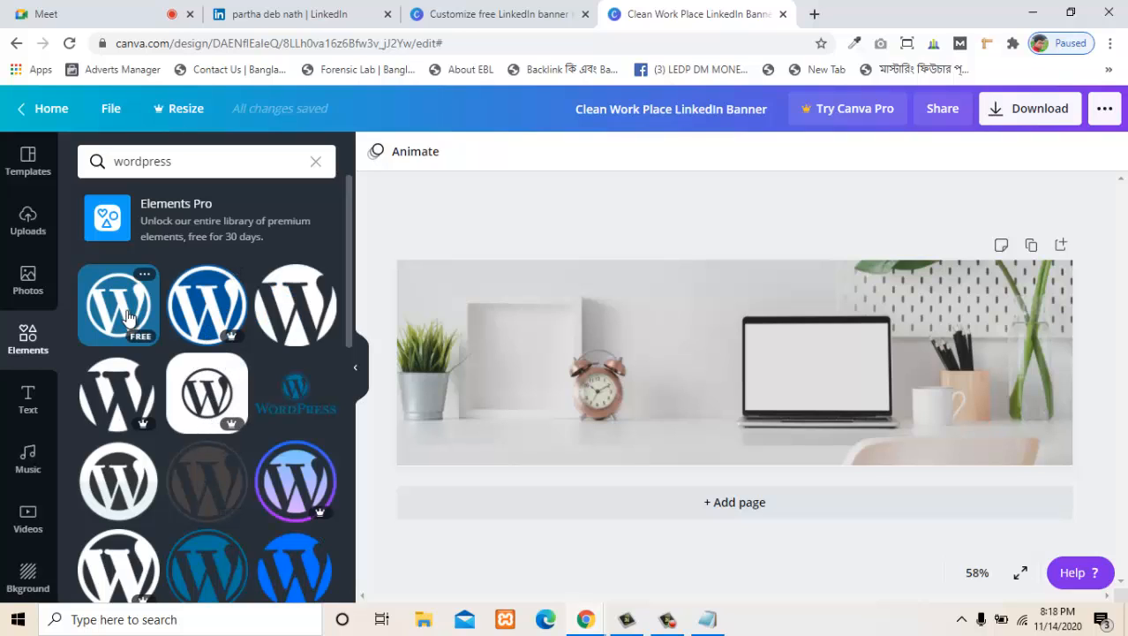
scroll(212, 401, "down", 2)
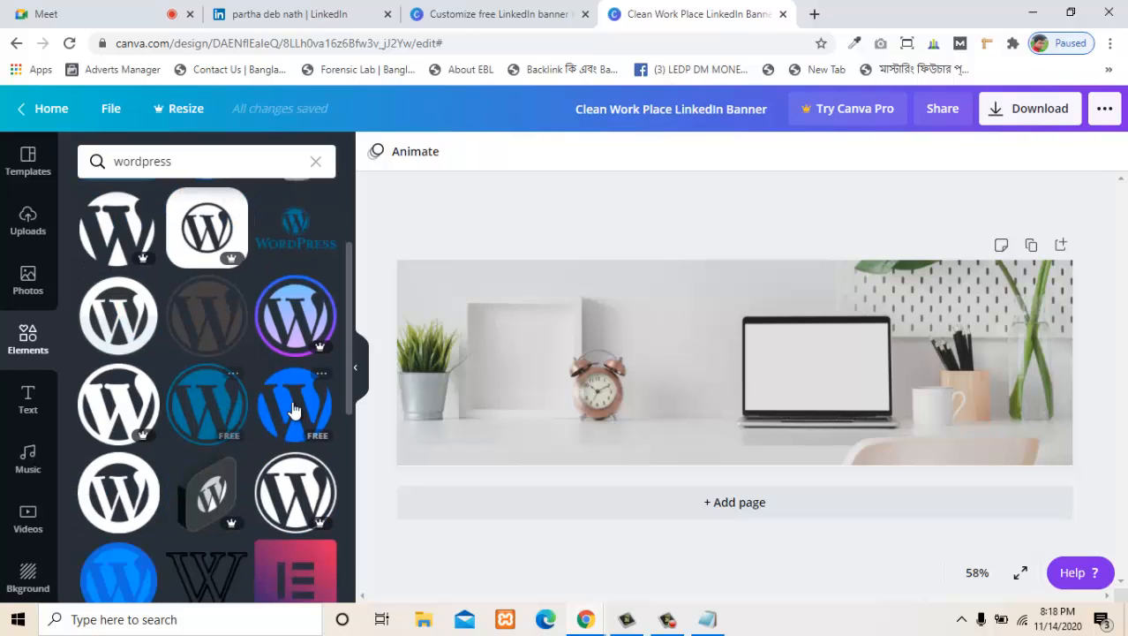
left_click(233, 406)
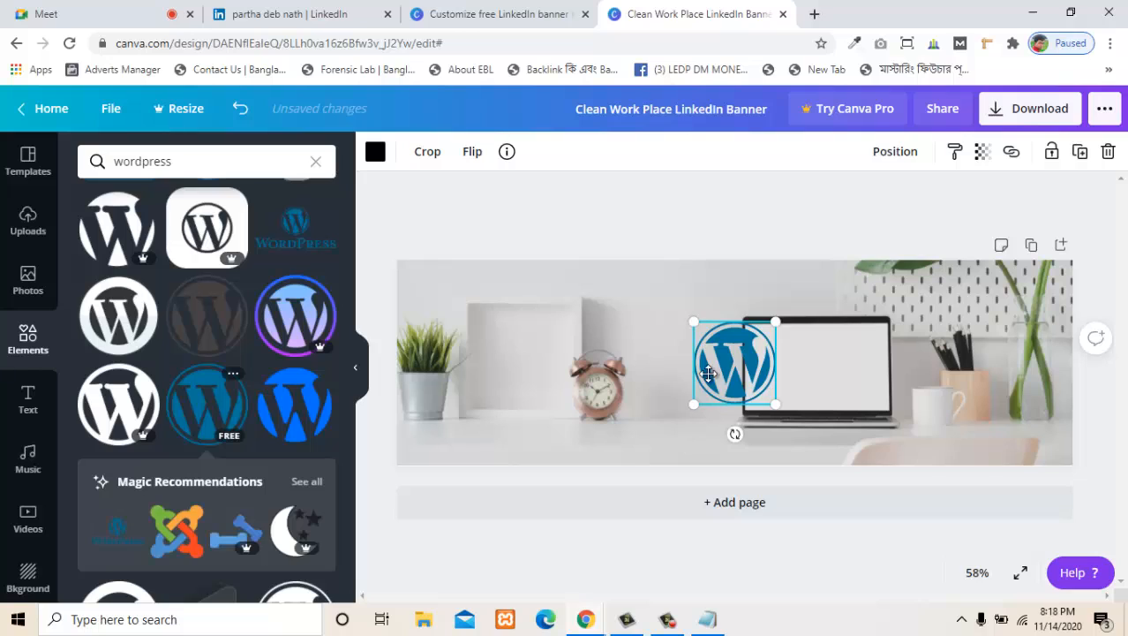
- Place the WordPress logo on the blank laptop screen and shrink it slightly so it fits inside the display
left_click_drag(708, 373, 790, 374)
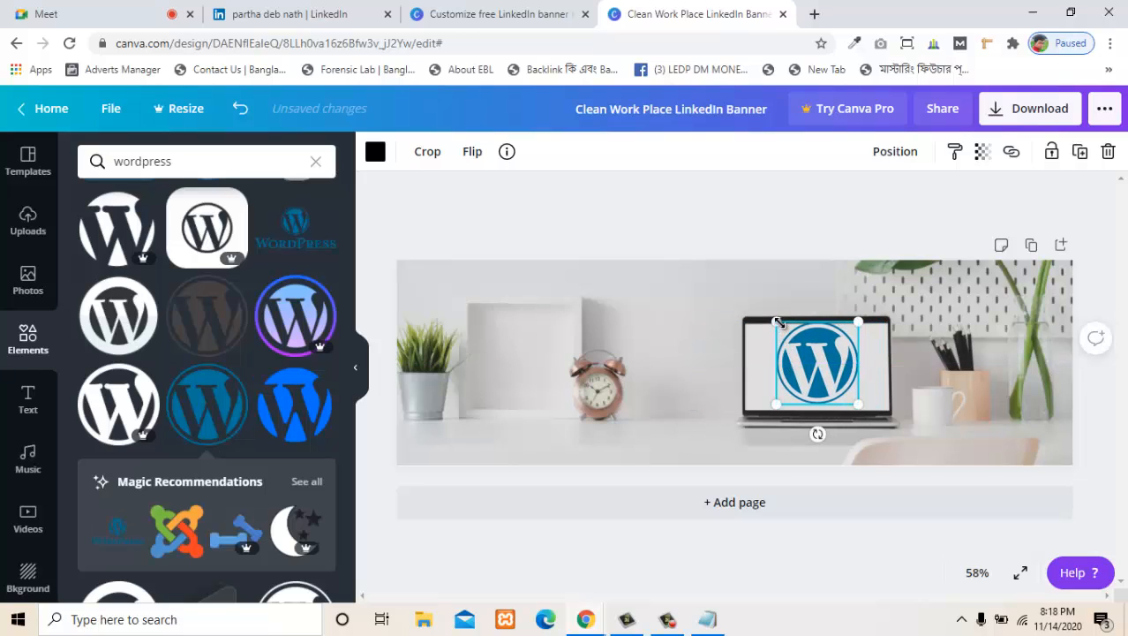
left_click_drag(777, 322, 865, 401)
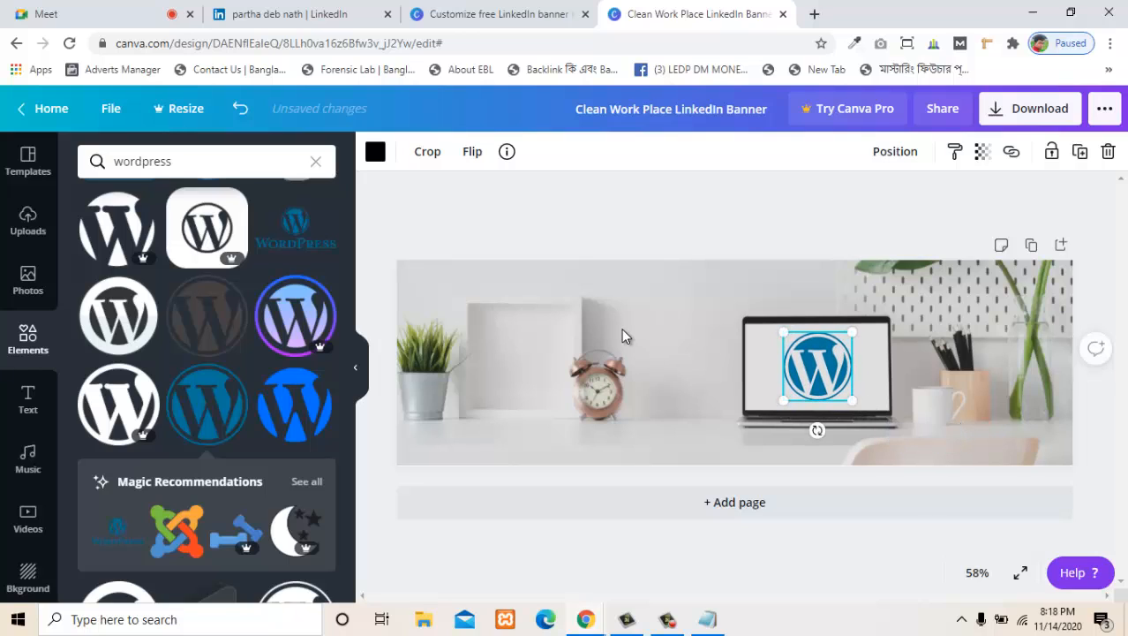
left_click(637, 399)
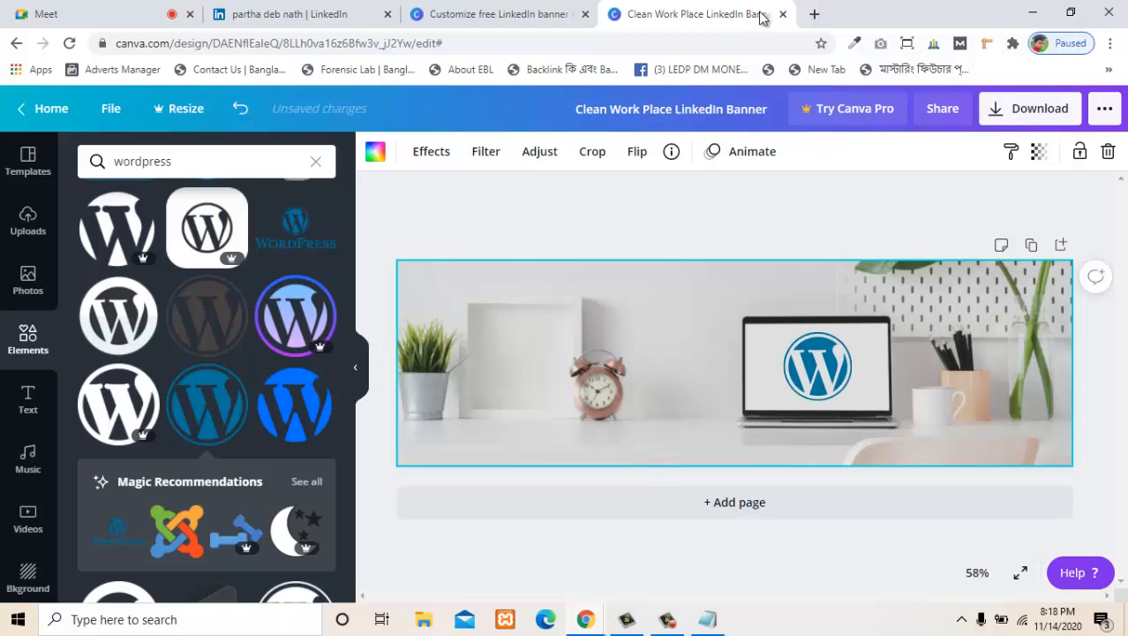
- Open Google in a new browser tab and search for "web design"
left_click(814, 15)
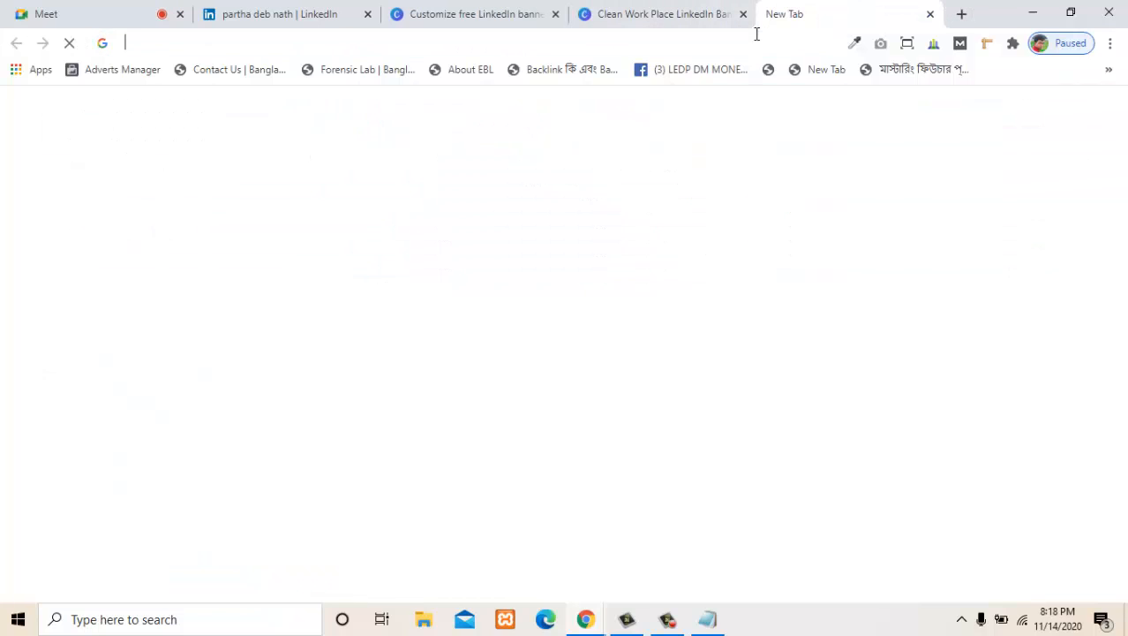
type("goo")
key("Return")
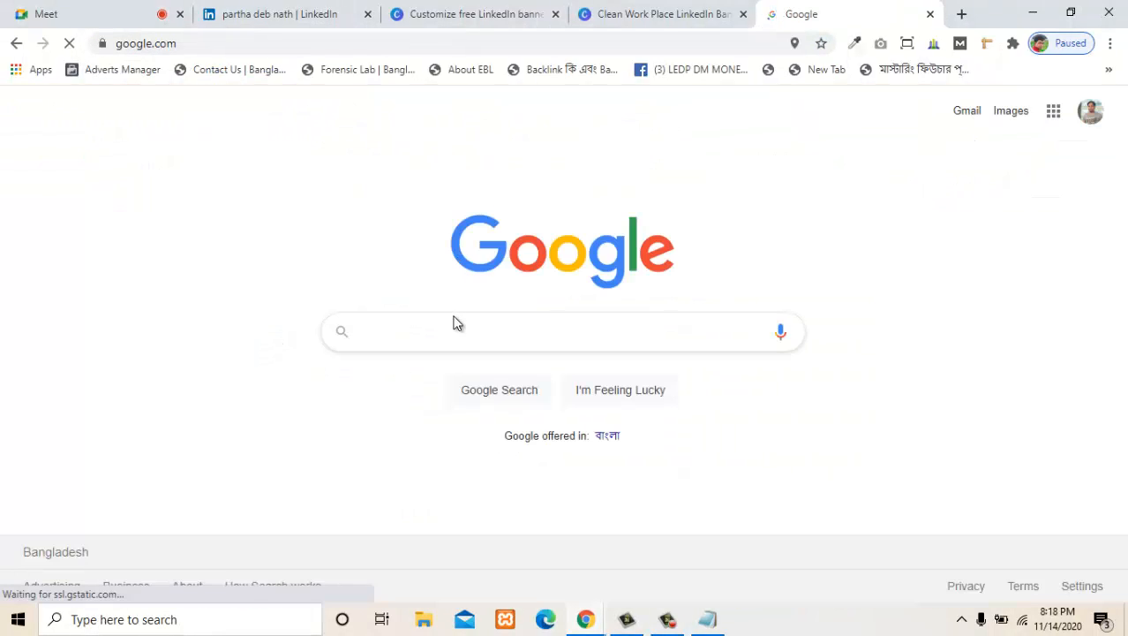
type("wen")
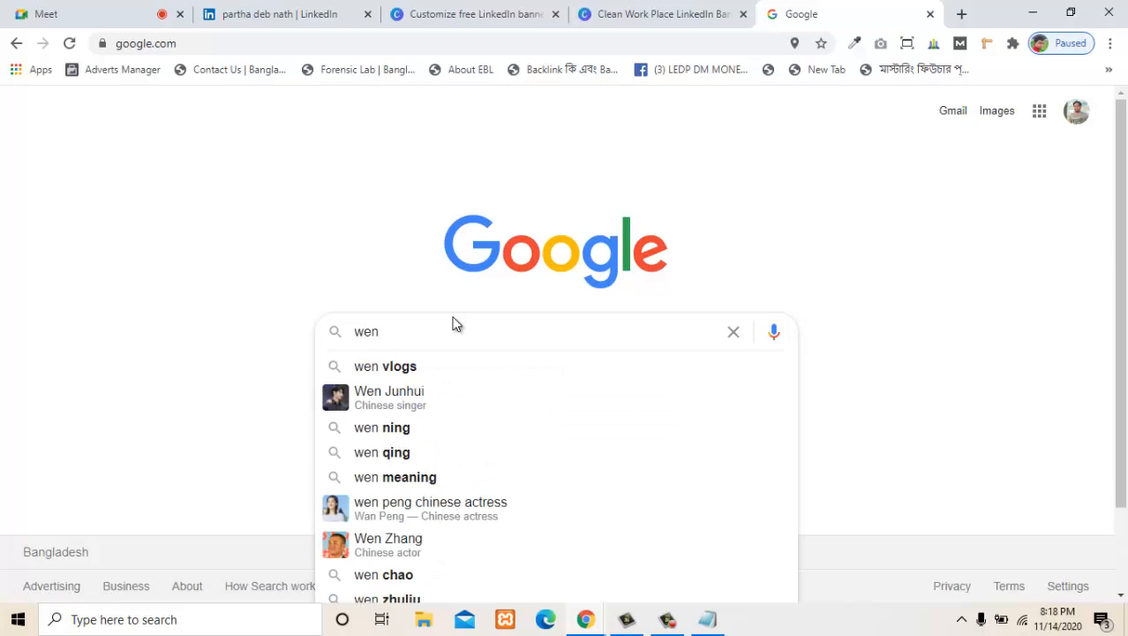
key("BackSpace")
type("b des")
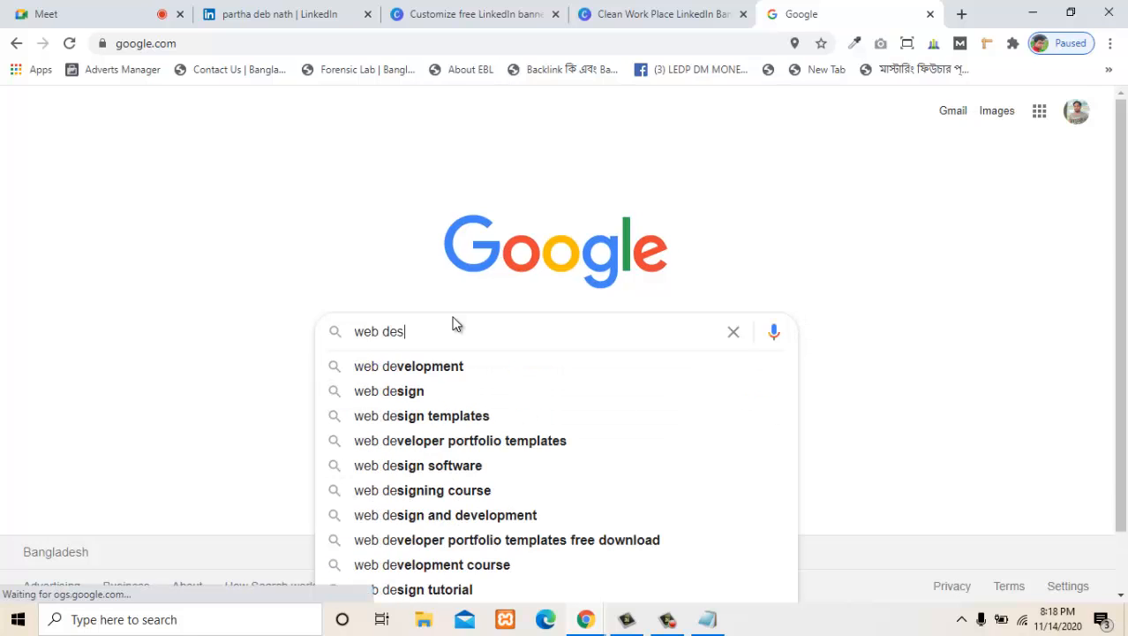
left_click(446, 367)
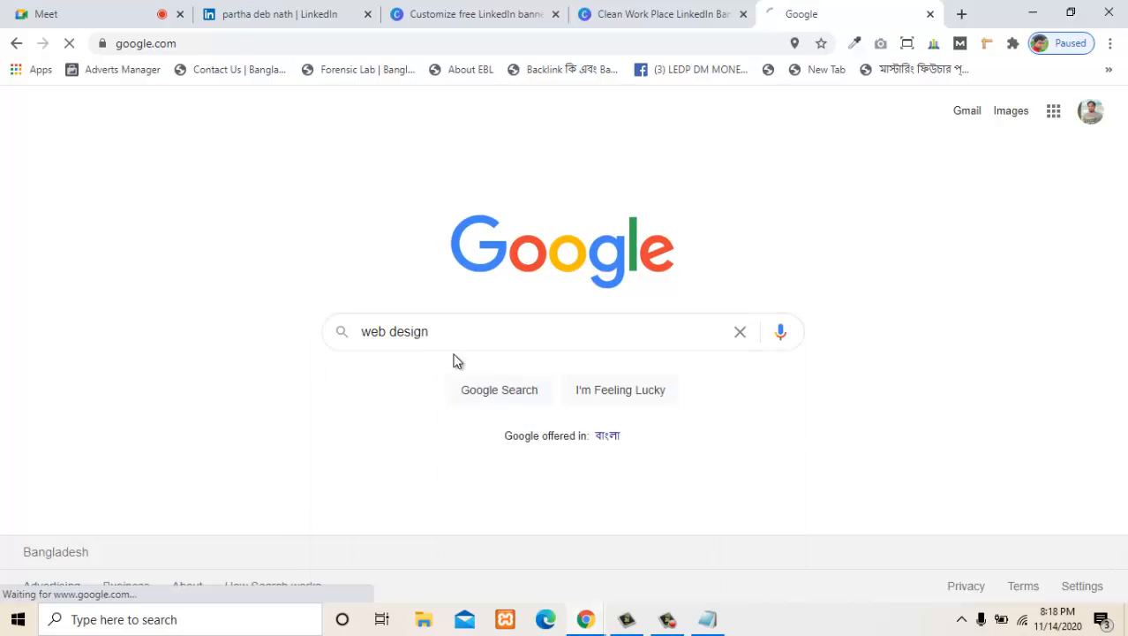
- Refine the Google search to "web design tagline"
left_click(360, 121)
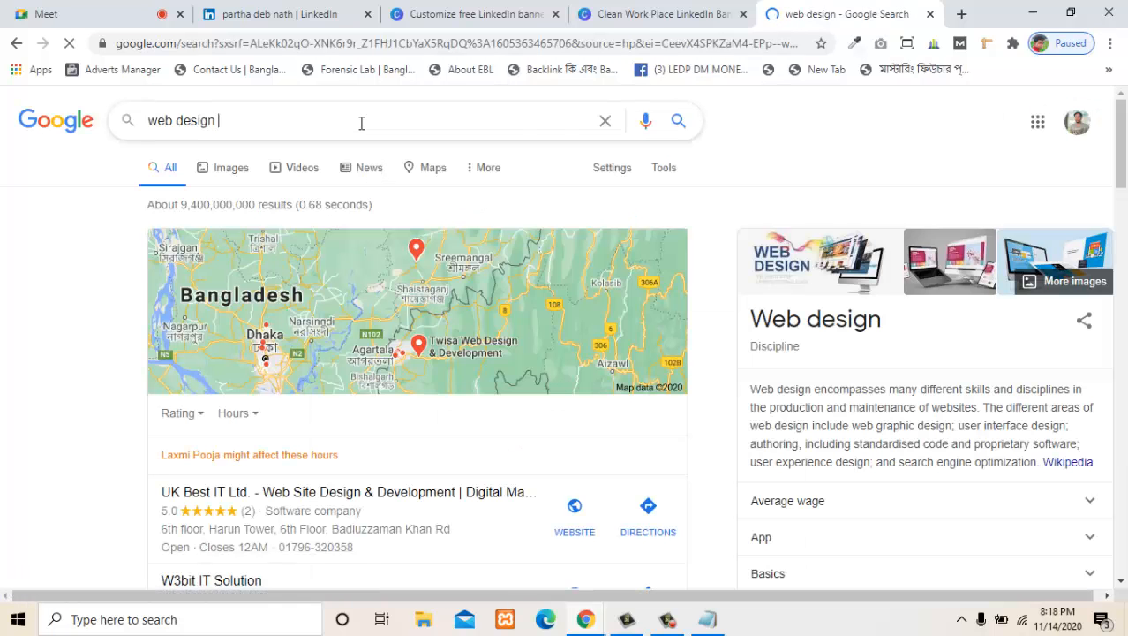
type("r")
key("BackSpace")
type("tag ")
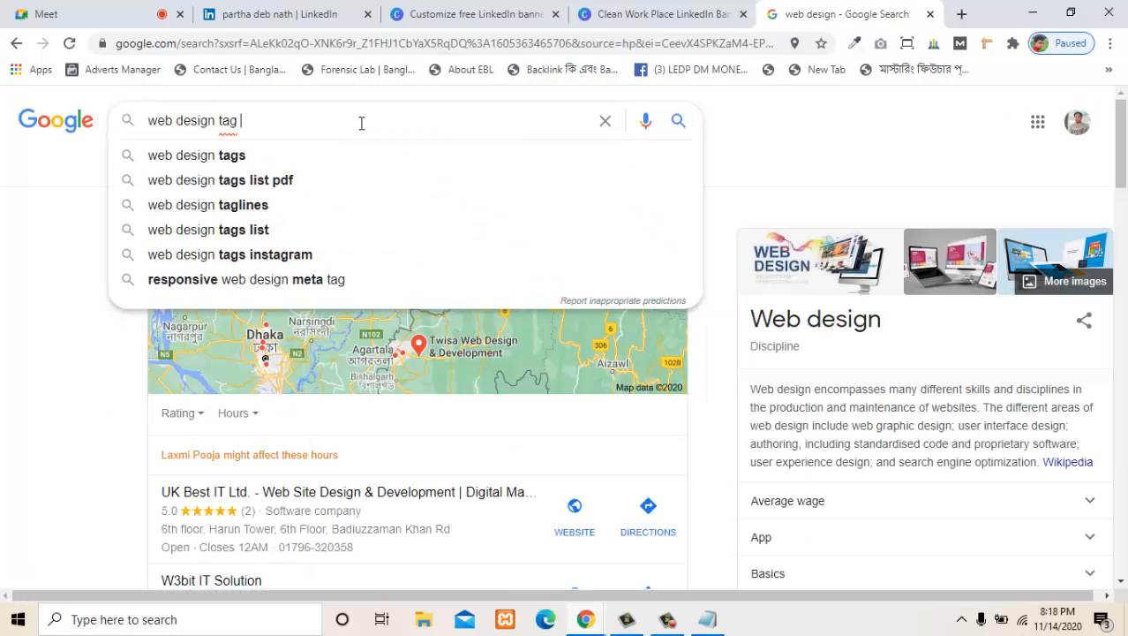
type("line")
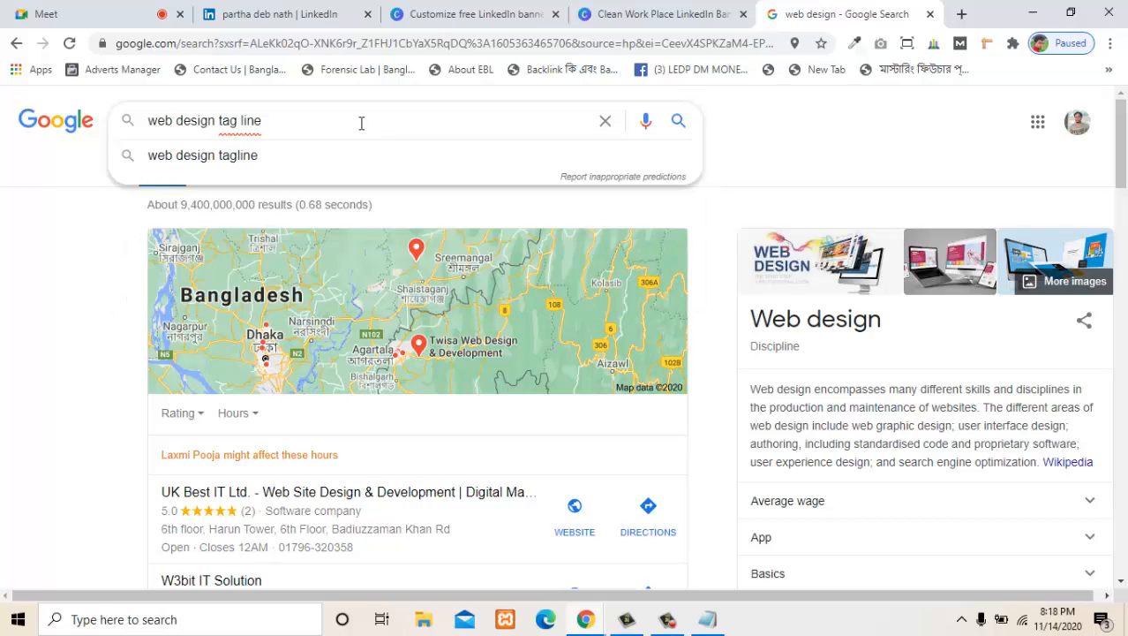
left_click(305, 152)
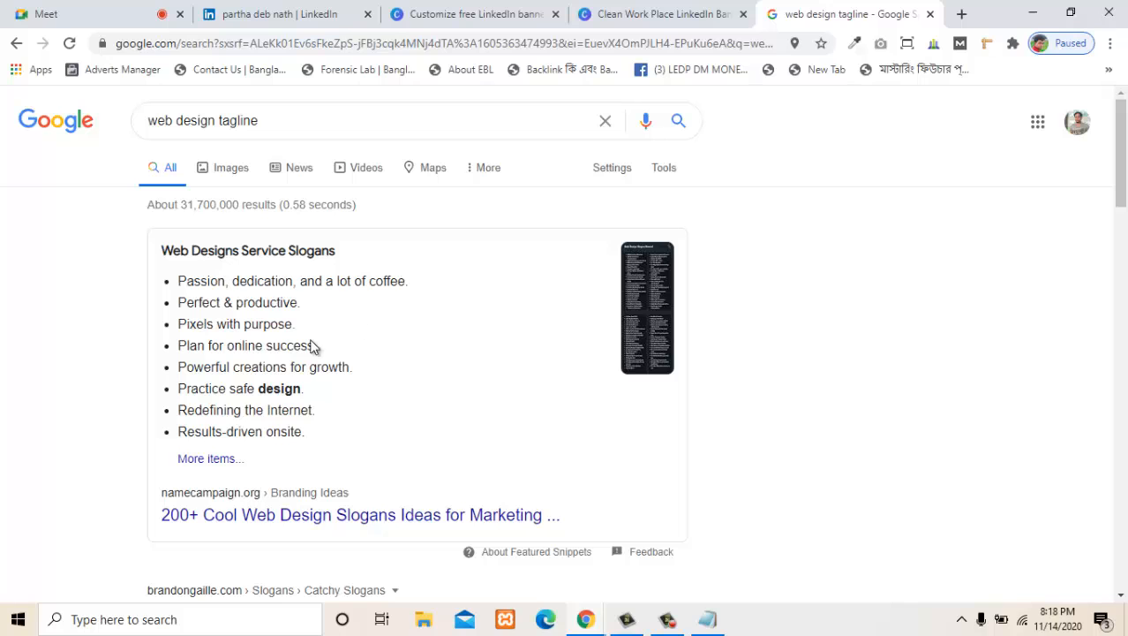
- Open the "200+ Cool Web Design Slogans Ideas for Marketing" result and examine its suggested web design slogans and development company taglines
scroll(221, 364, "down", 3)
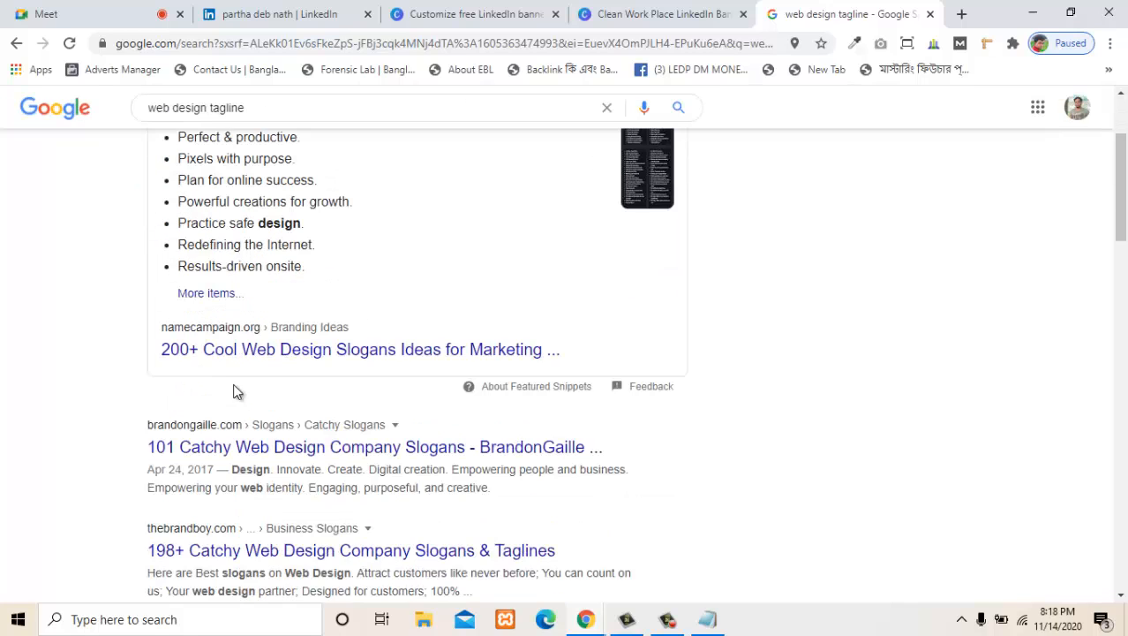
left_click(281, 352)
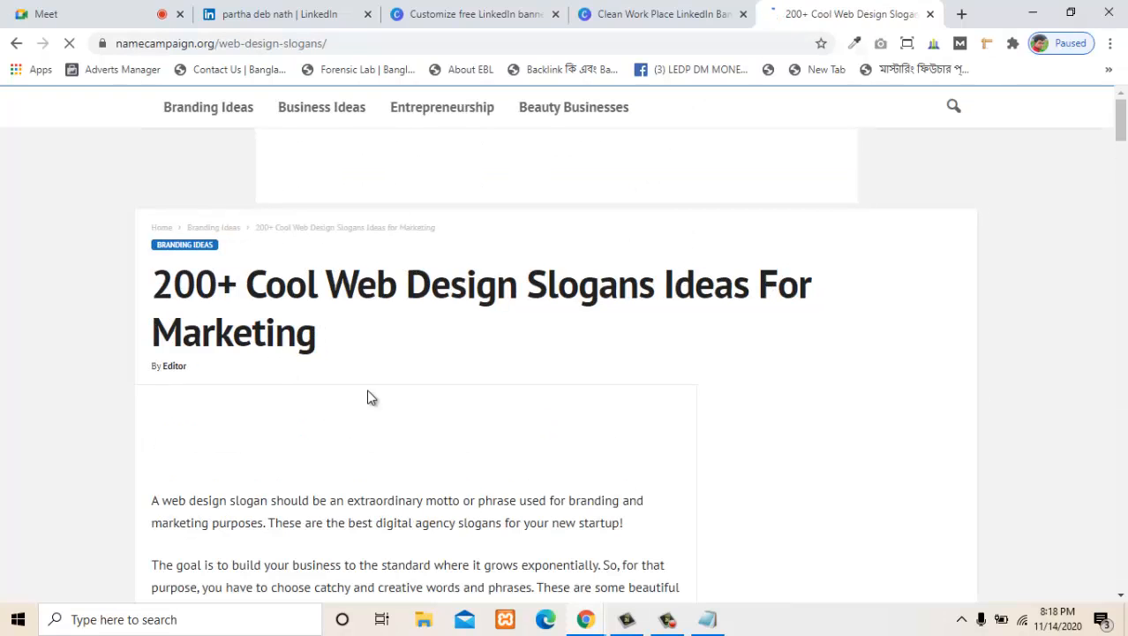
scroll(367, 397, "down", 2)
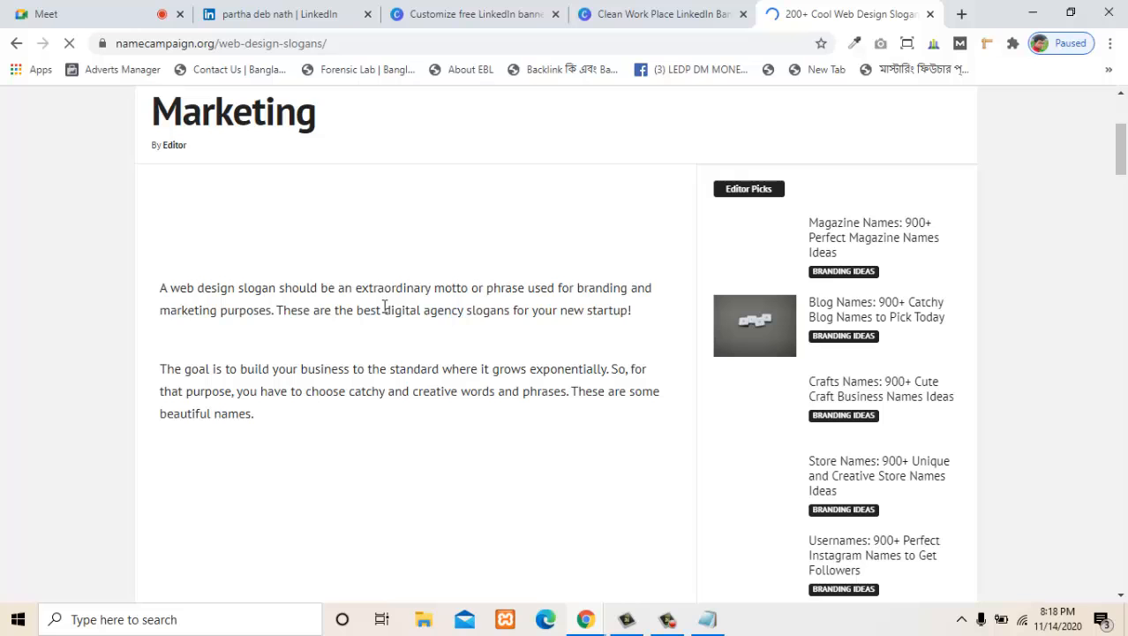
scroll(408, 367, "down", 6)
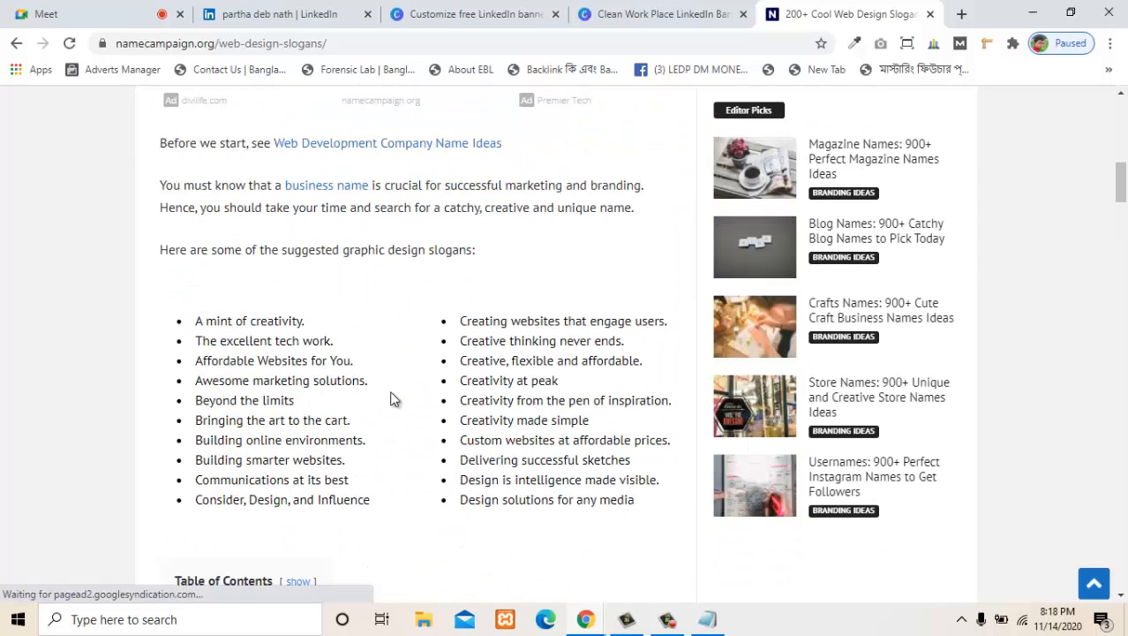
scroll(245, 340, "down", 4)
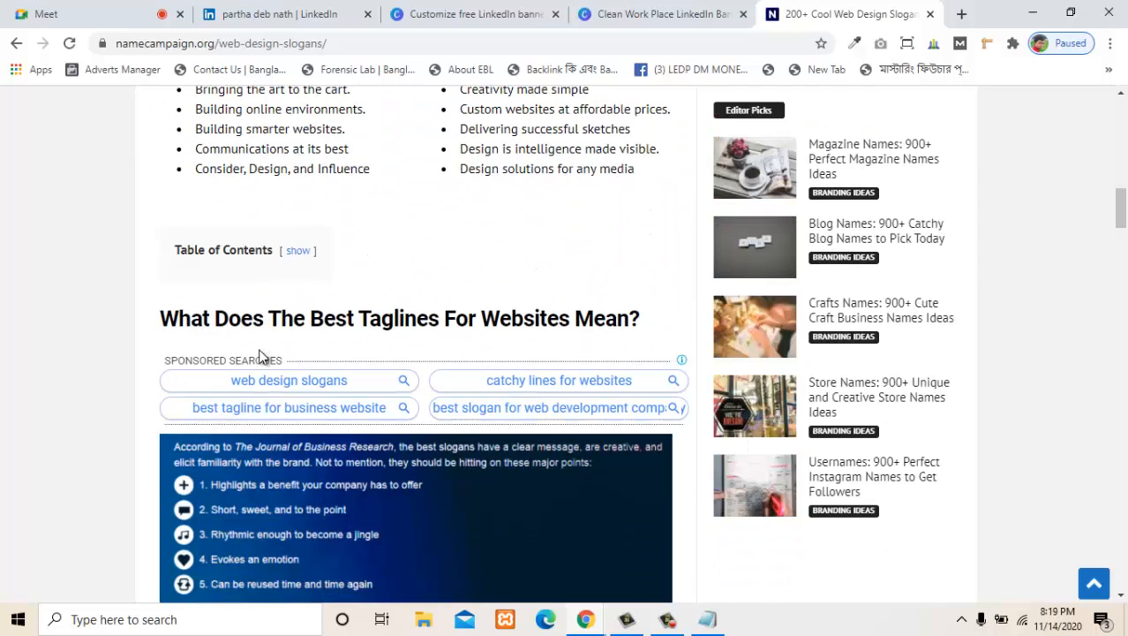
scroll(260, 356, "down", 6)
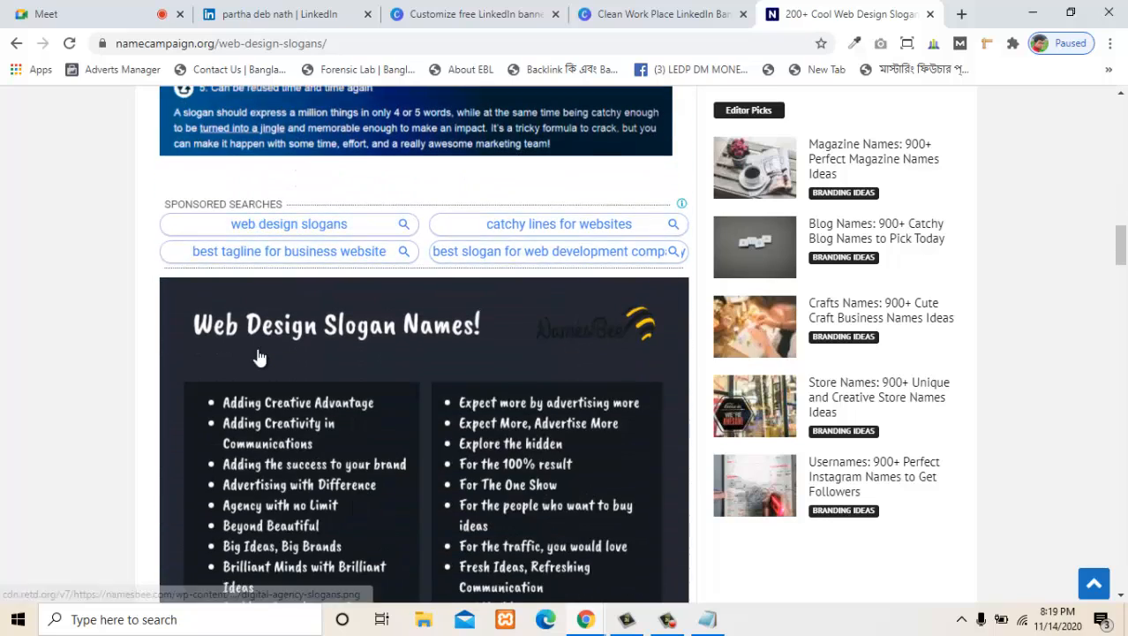
scroll(259, 355, "down", 10)
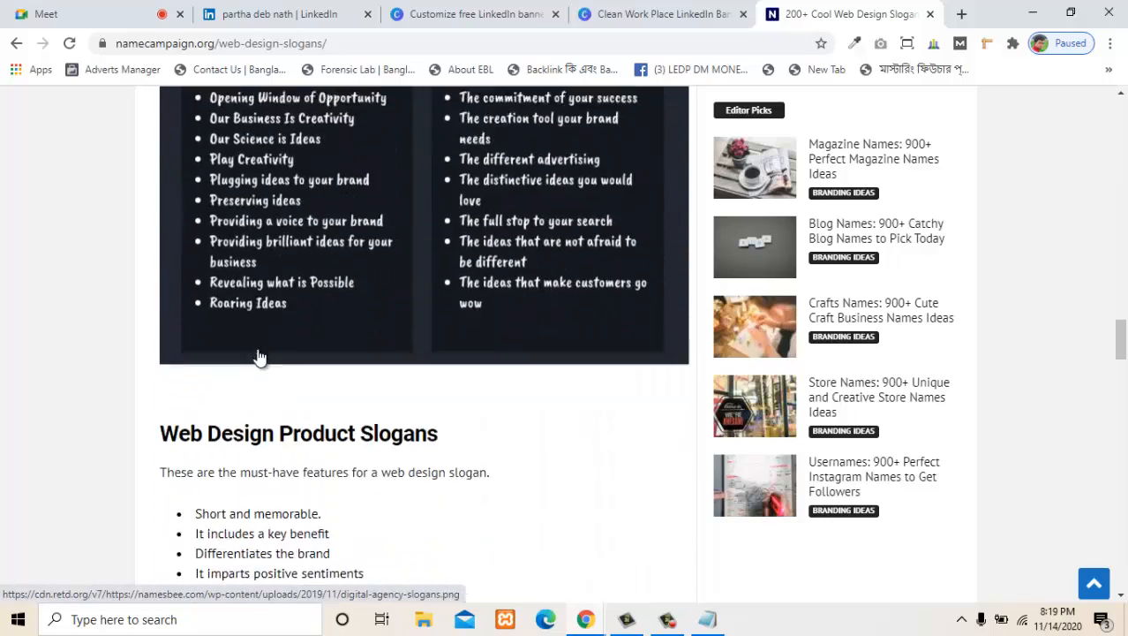
scroll(260, 356, "down", 3)
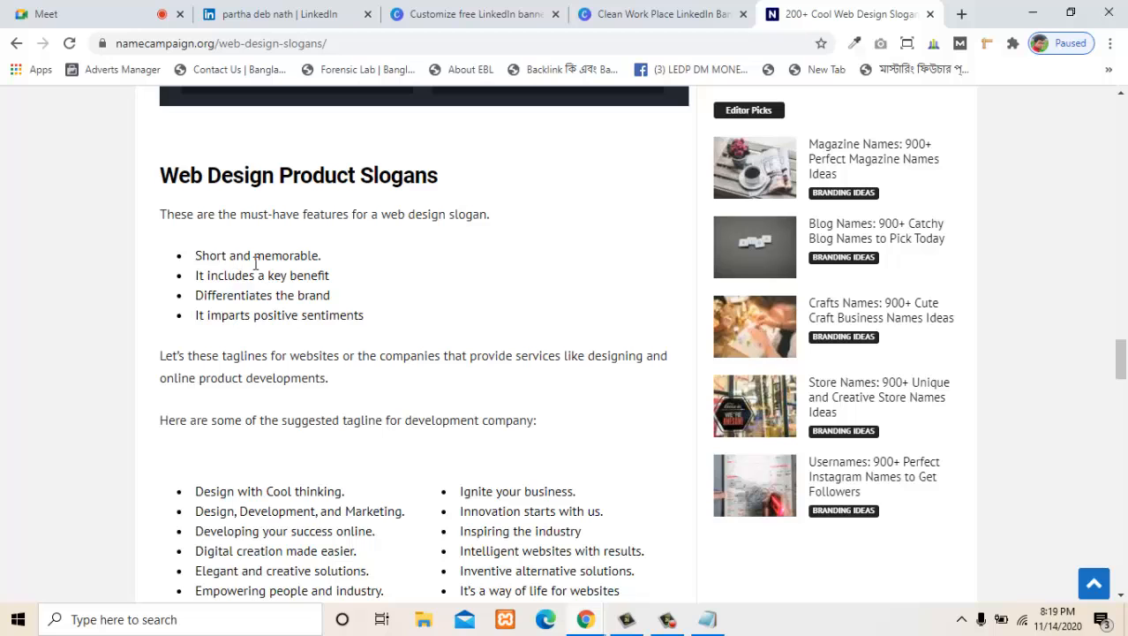
scroll(398, 294, "down", 2)
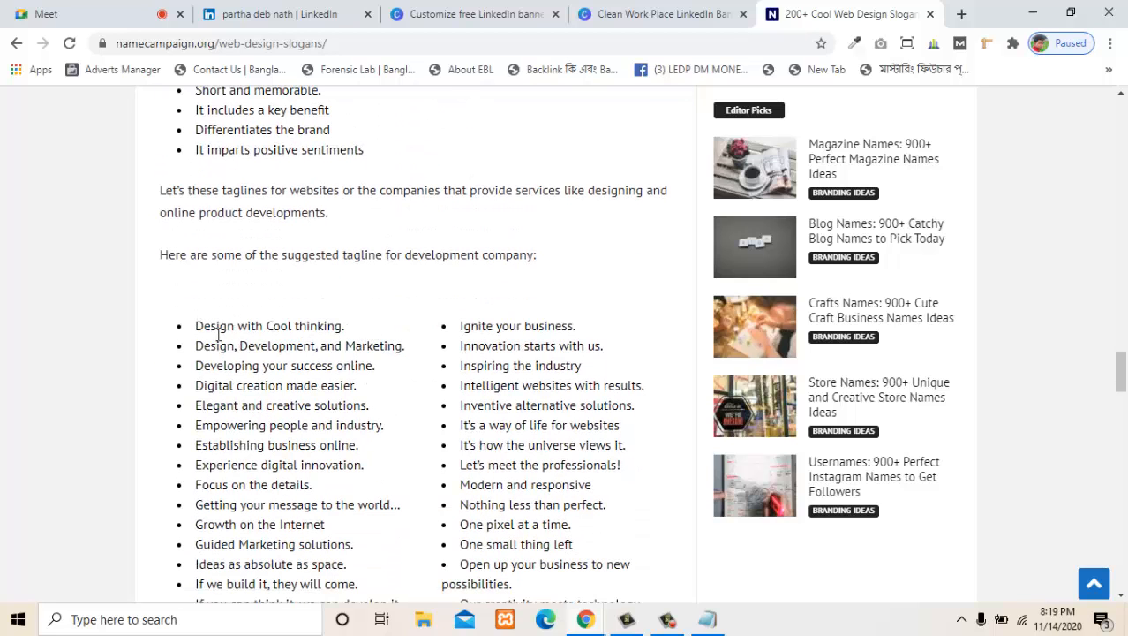
left_click_drag(197, 351, 371, 355)
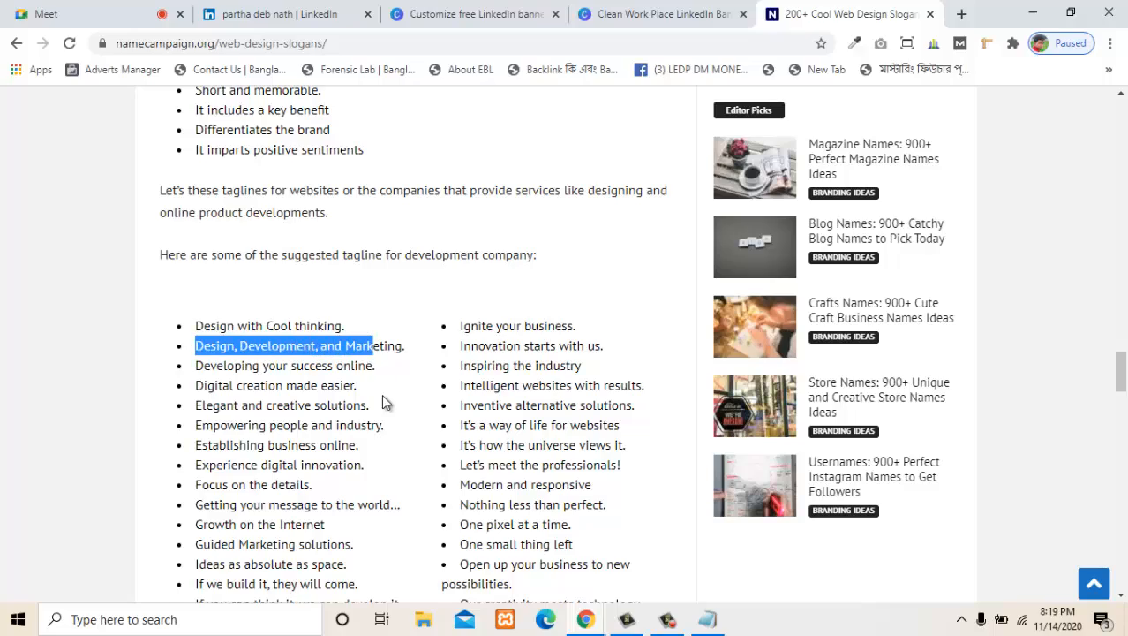
- Examine the rest of the slogan article, including its naming tips and strategies for business taglines, and return to its title
scroll(382, 397, "down", 5)
scroll(389, 393, "down", 5)
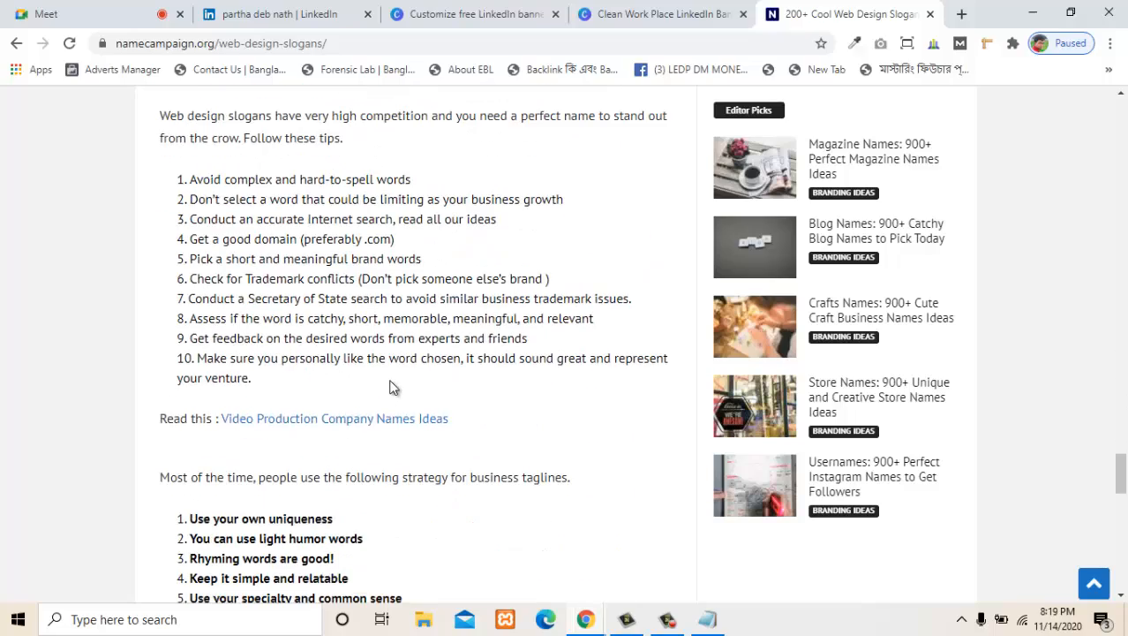
scroll(391, 385, "down", 2)
scroll(352, 358, "up", 3)
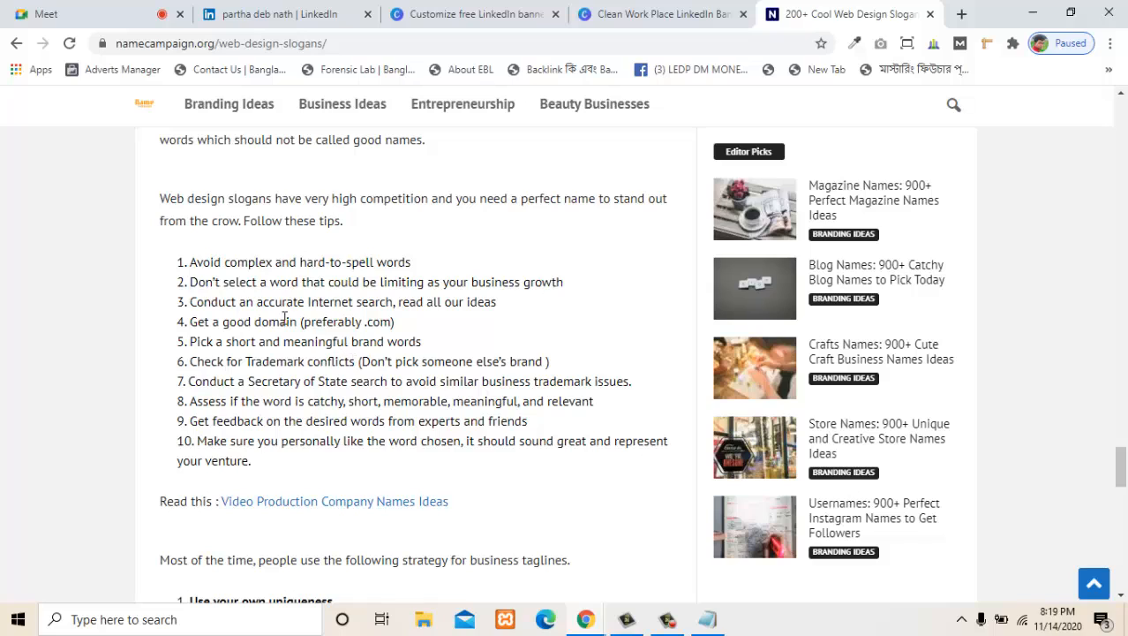
left_click_drag(263, 266, 423, 272)
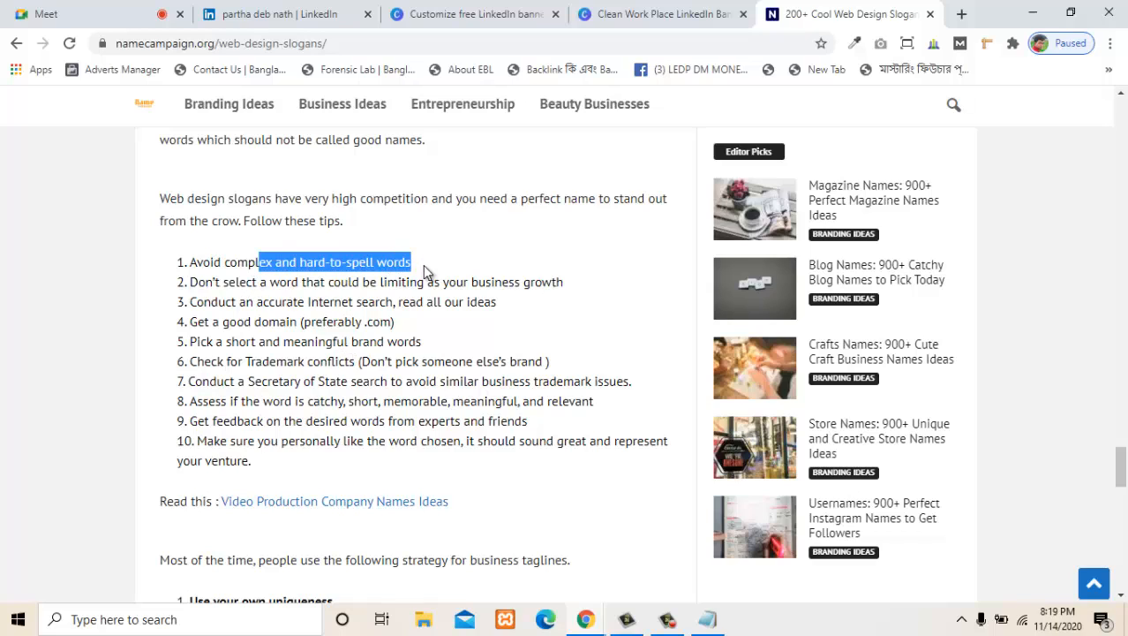
left_click_drag(231, 322, 189, 323)
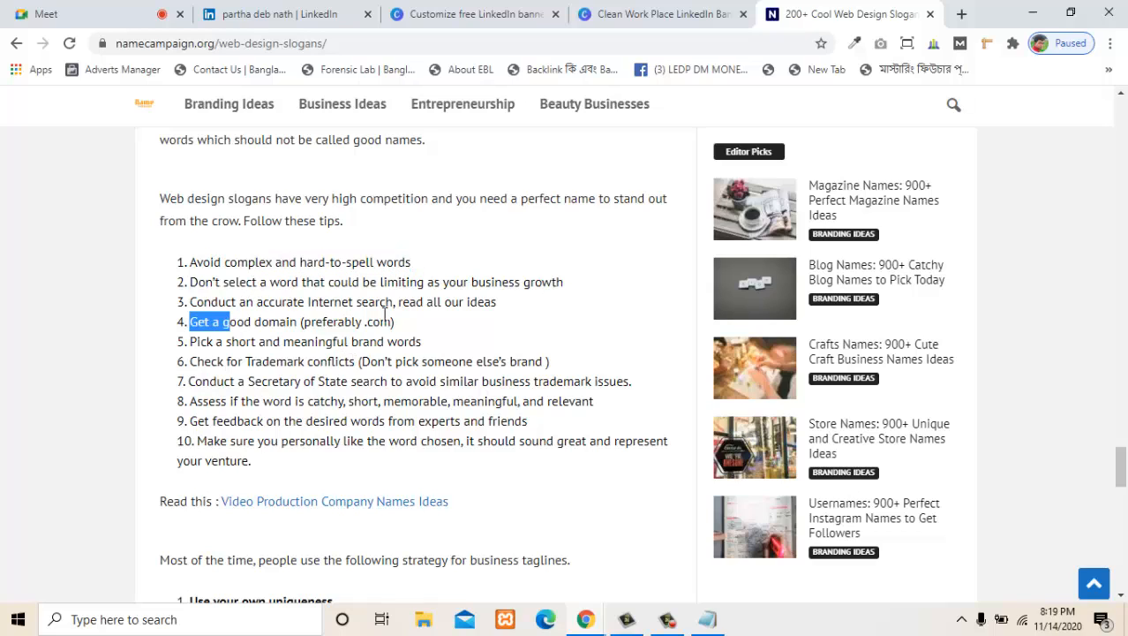
scroll(480, 381, "down", 5)
scroll(479, 383, "up", 2)
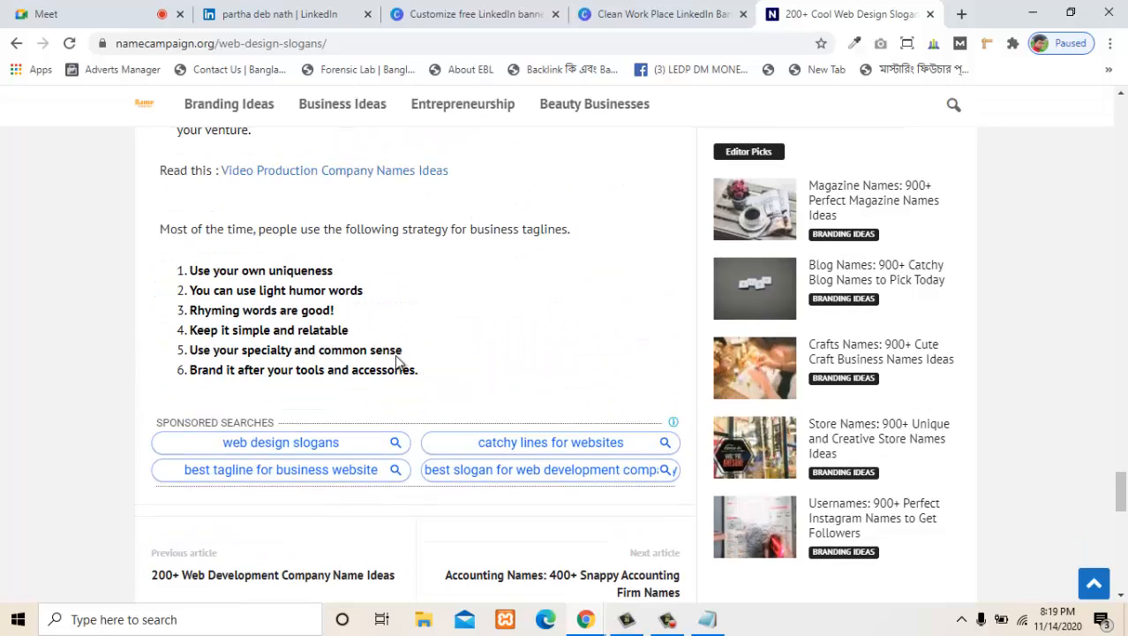
scroll(291, 327, "down", 10)
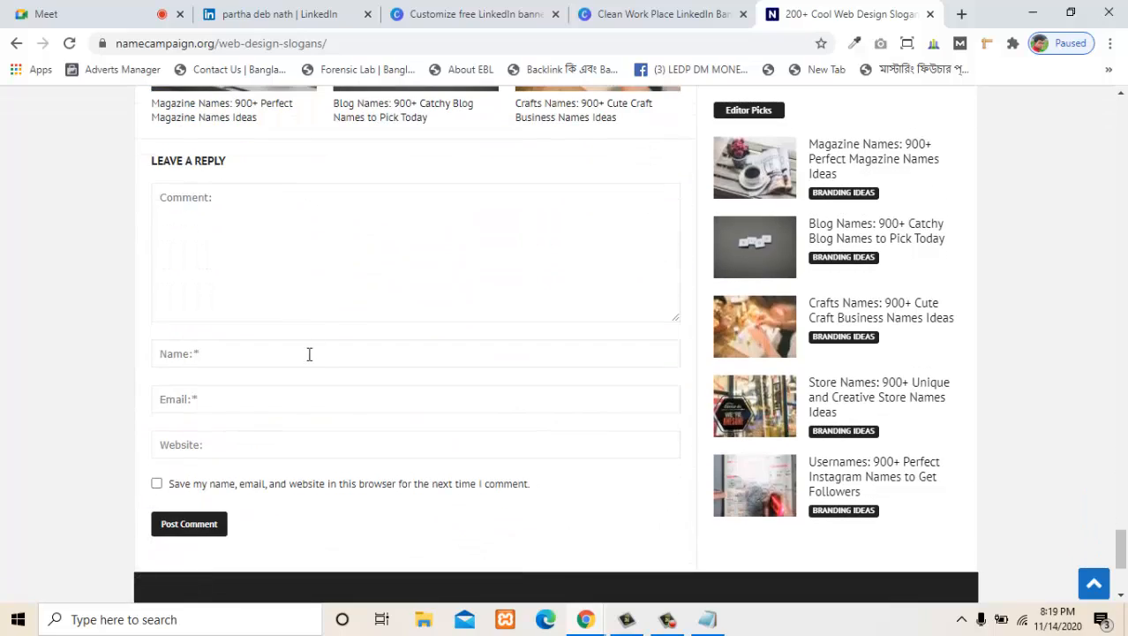
scroll(344, 389, "up", 10)
scroll(349, 393, "up", 15)
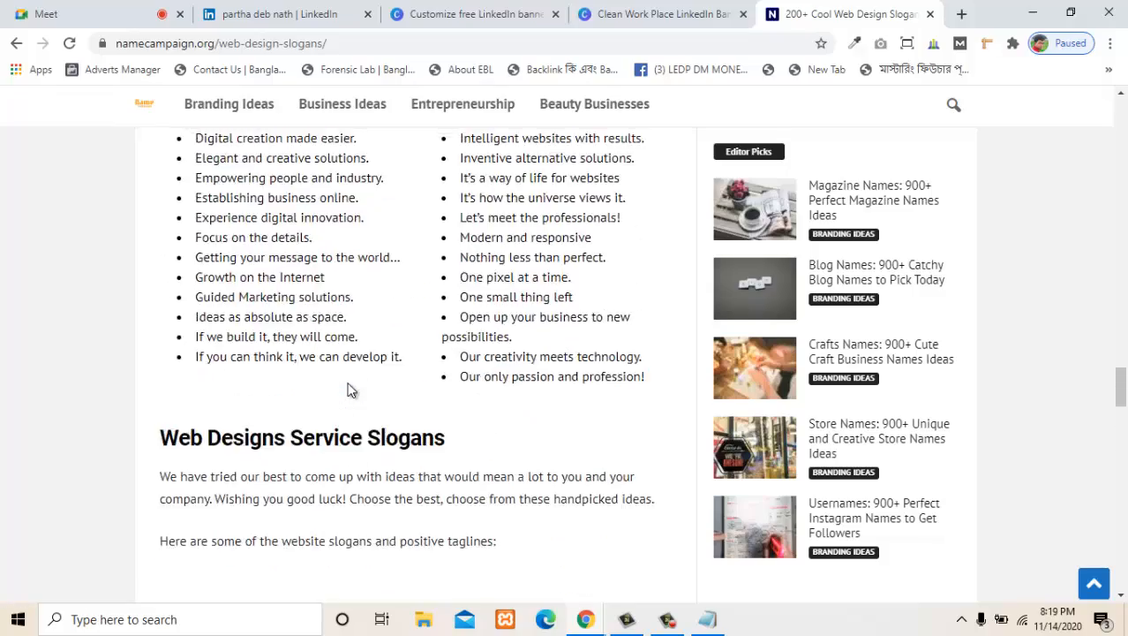
scroll(549, 352, "up", 20)
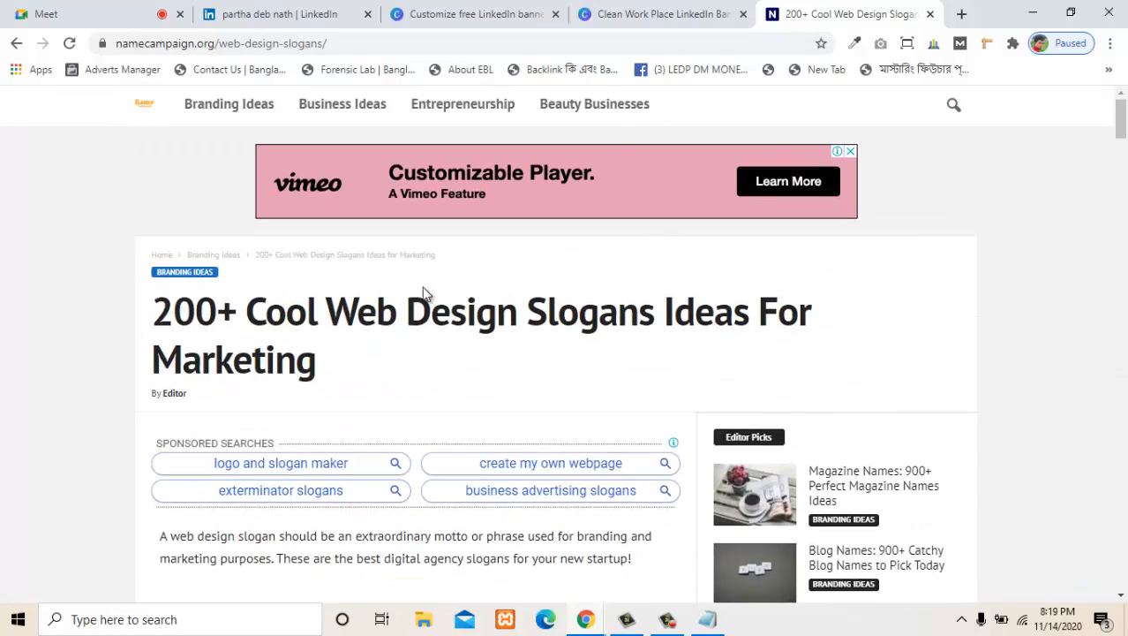
left_click_drag(327, 313, 503, 283)
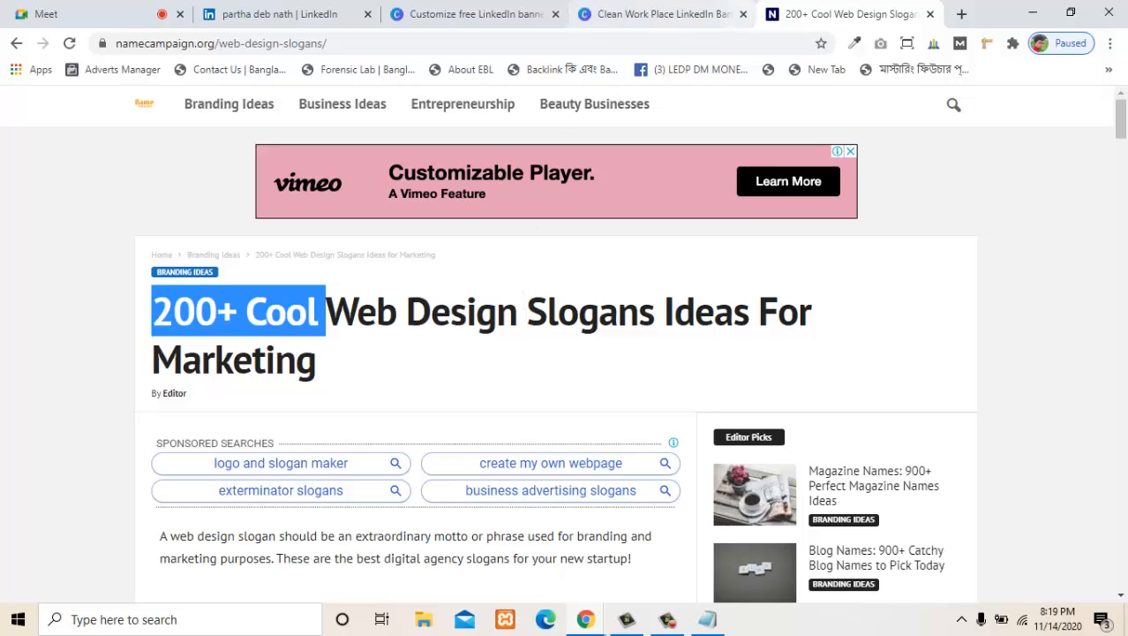
- Return to the Canva banner design and close the leftover template preview tab
left_click(389, 5)
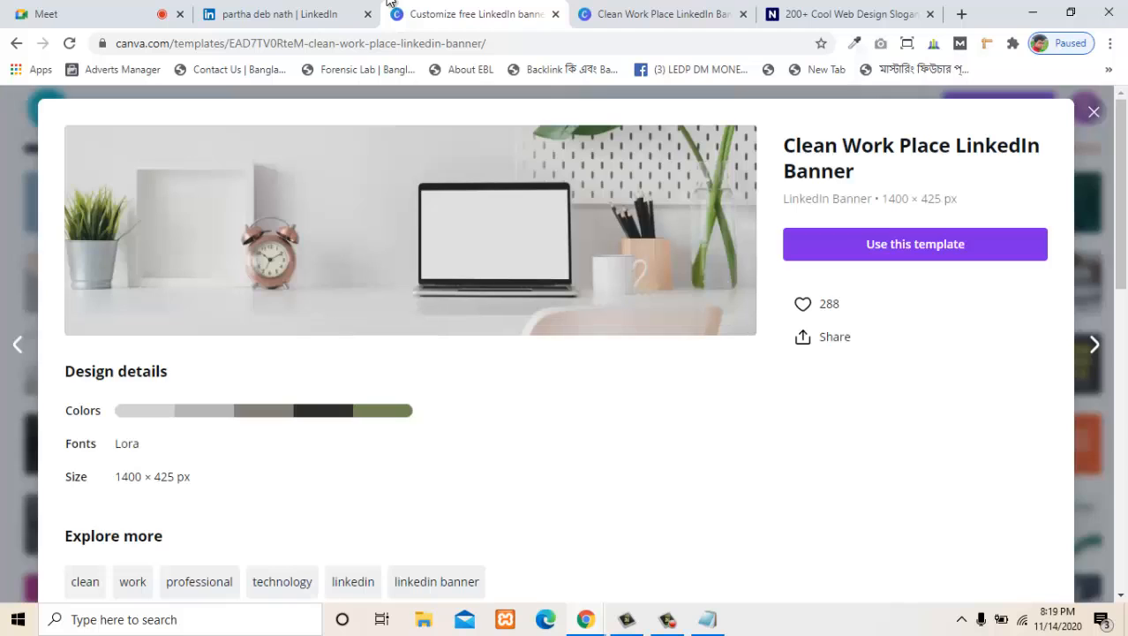
key("ctrl+Tab")
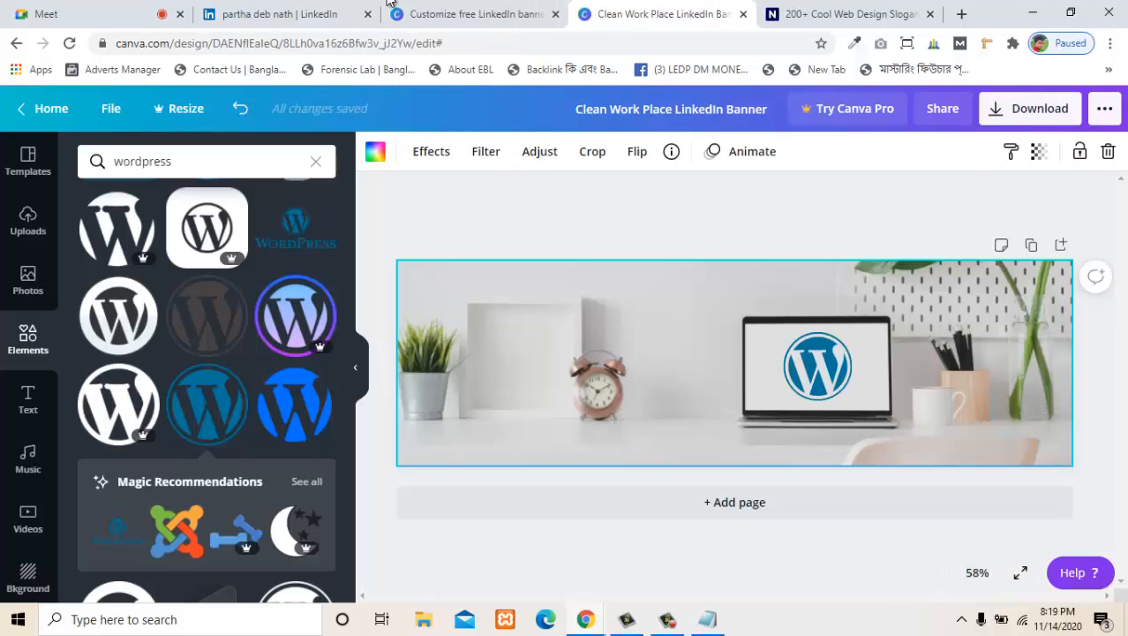
middle_click(389, 5)
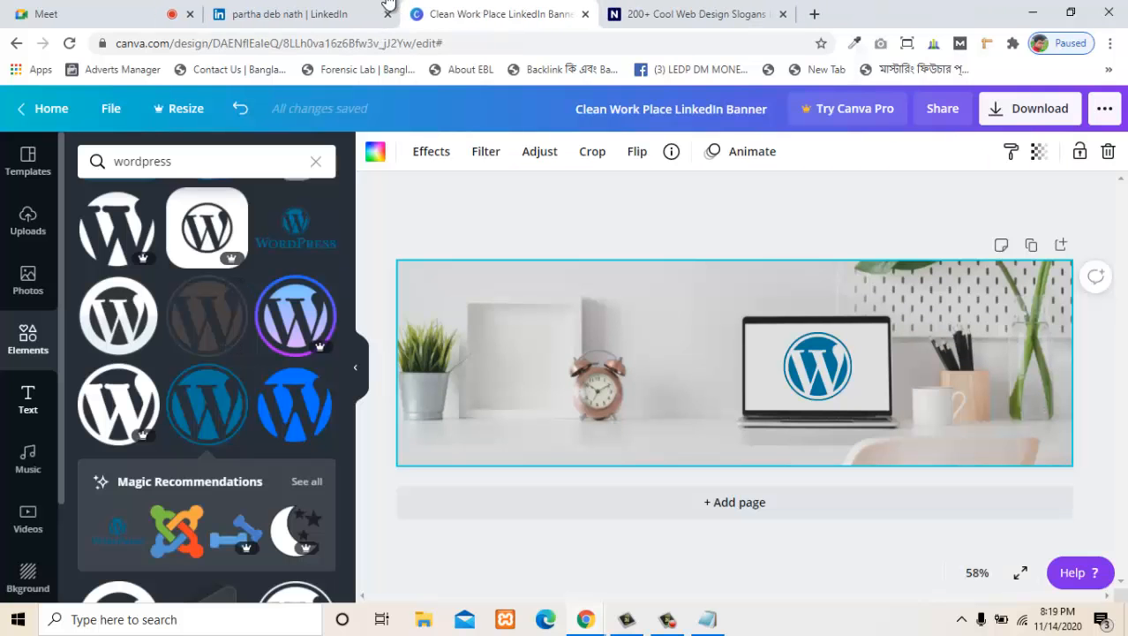
- Browse Canva's ready-made text styles and font combinations for the banner, dismissing the pop-up that opens
left_click(29, 399)
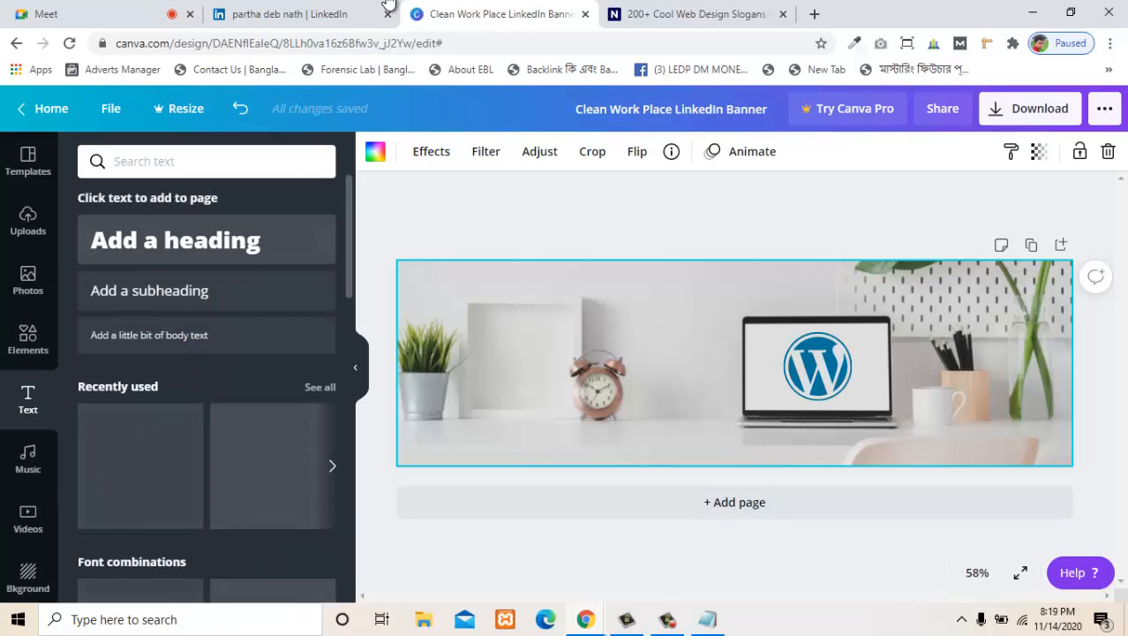
scroll(211, 389, "down", 1)
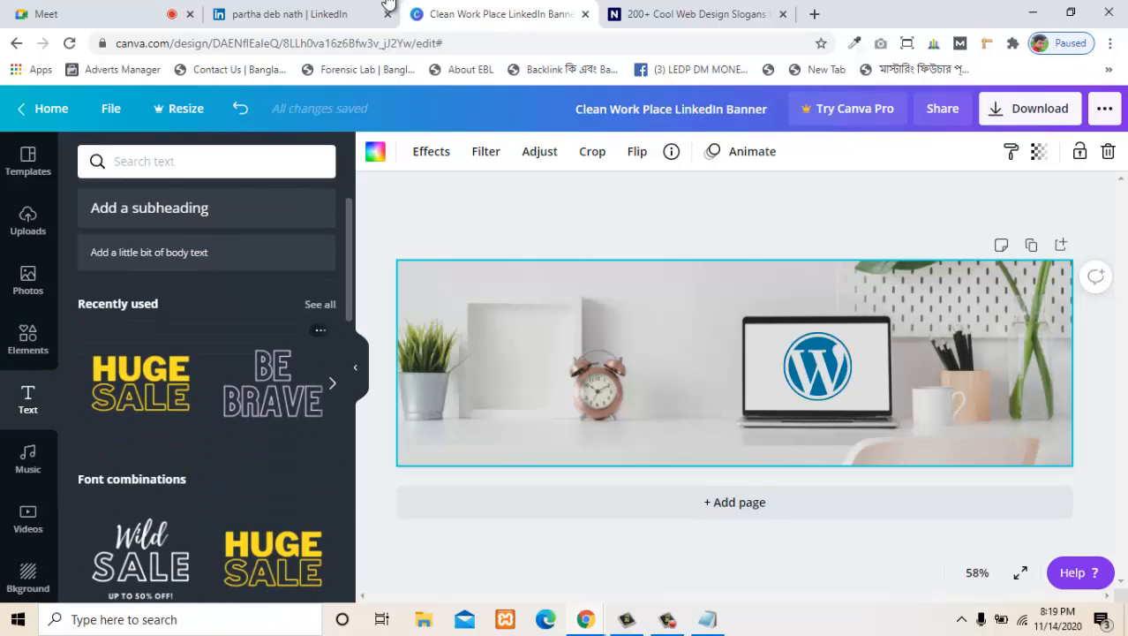
scroll(212, 388, "down", 4)
scroll(212, 388, "up", 3)
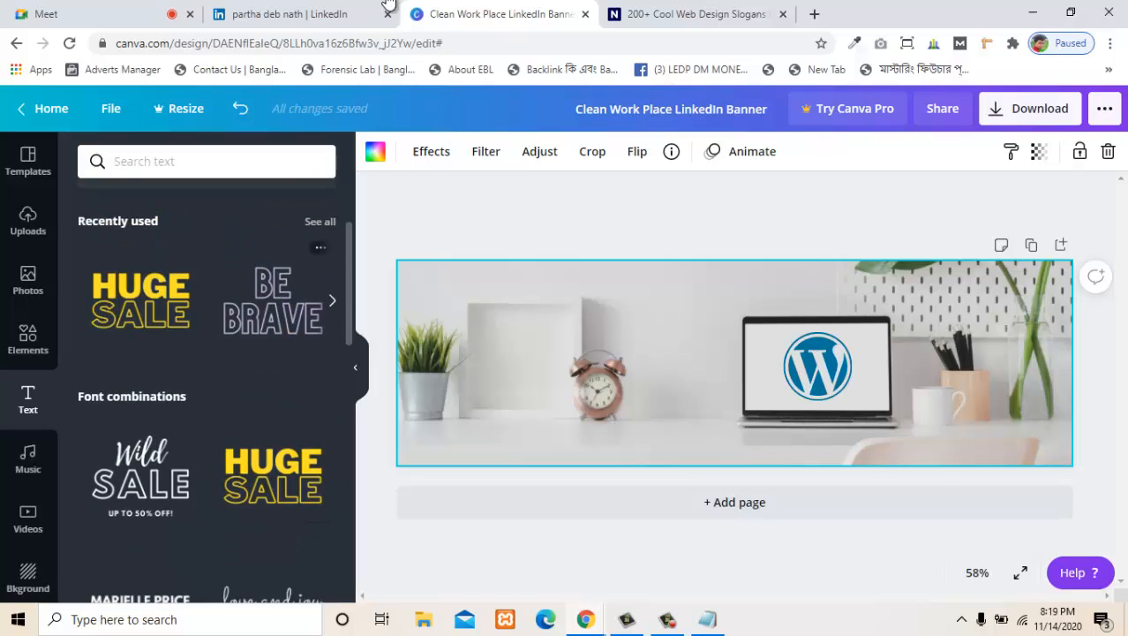
scroll(211, 388, "down", 8)
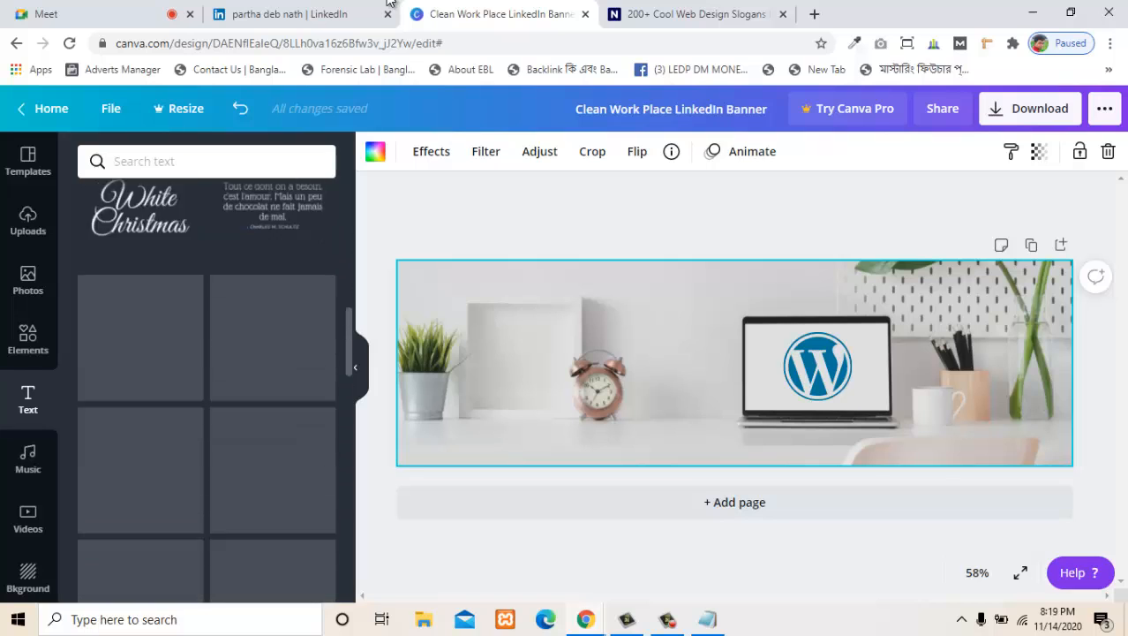
scroll(212, 389, "up", 8)
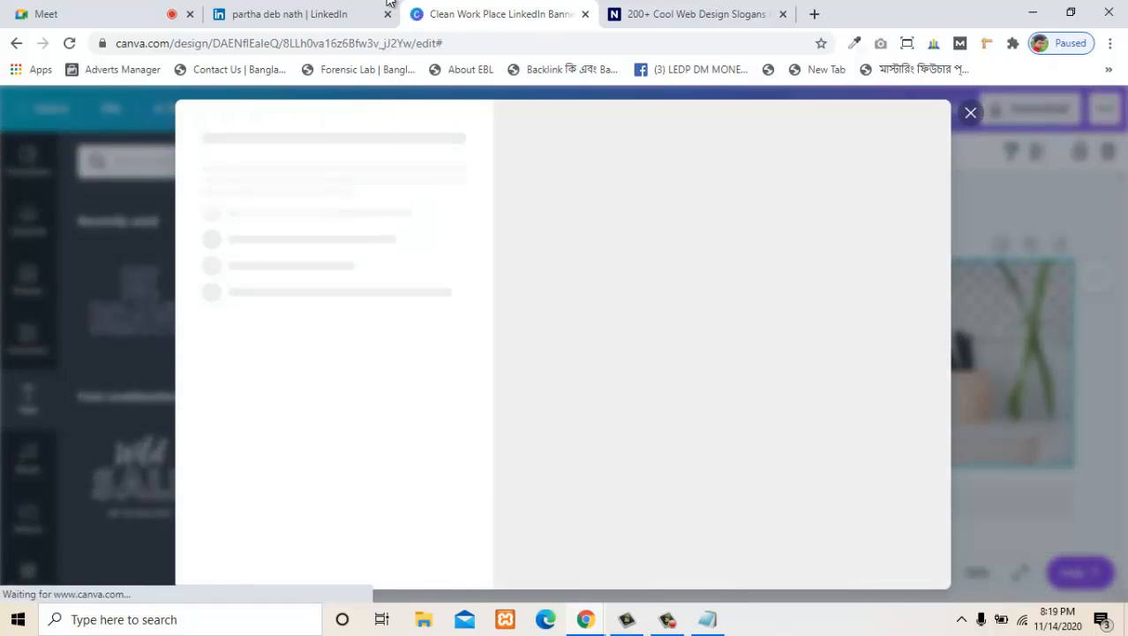
key("Escape")
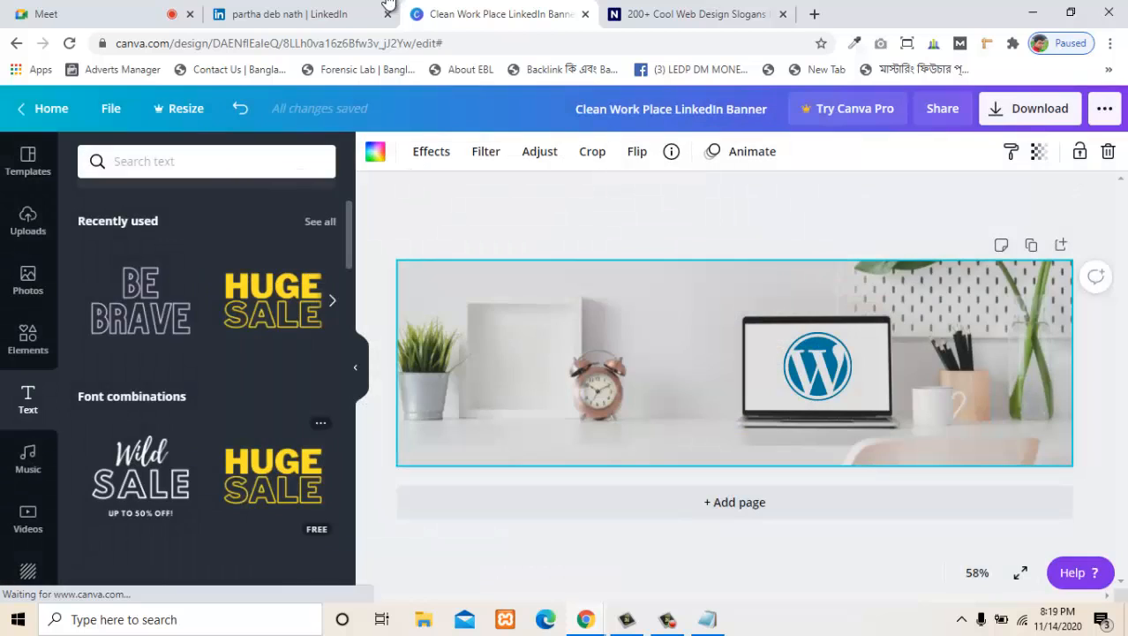
scroll(273, 468, "down", 4)
scroll(273, 468, "up", 1)
scroll(207, 371, "up", 6)
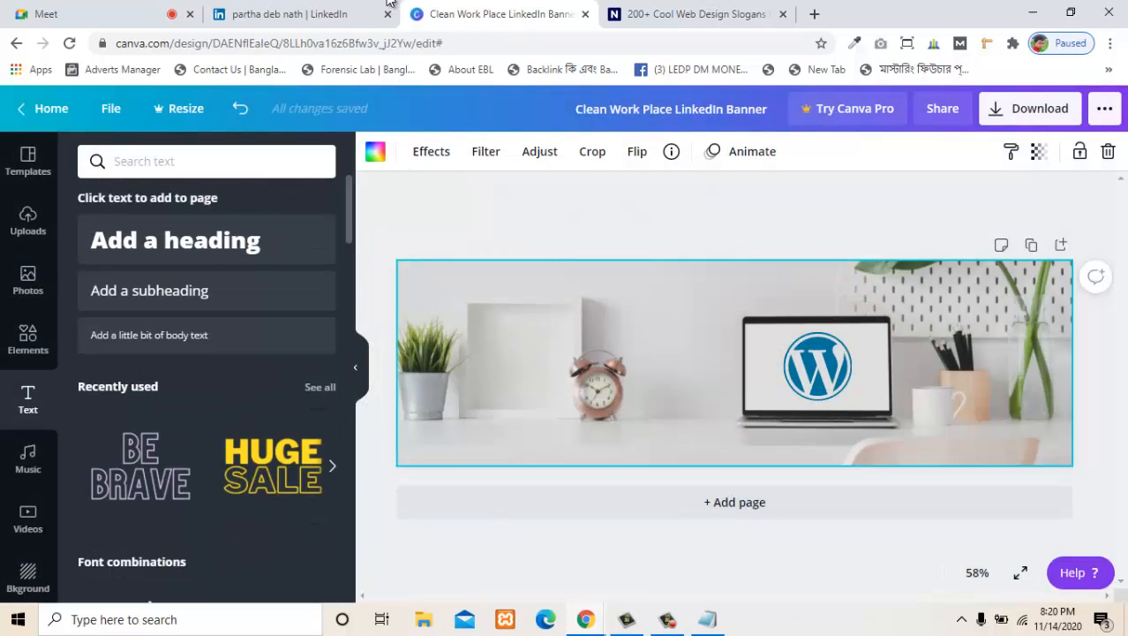
- Add a heading to the banner reading "I am your Next Web Developer"
left_click(207, 240)
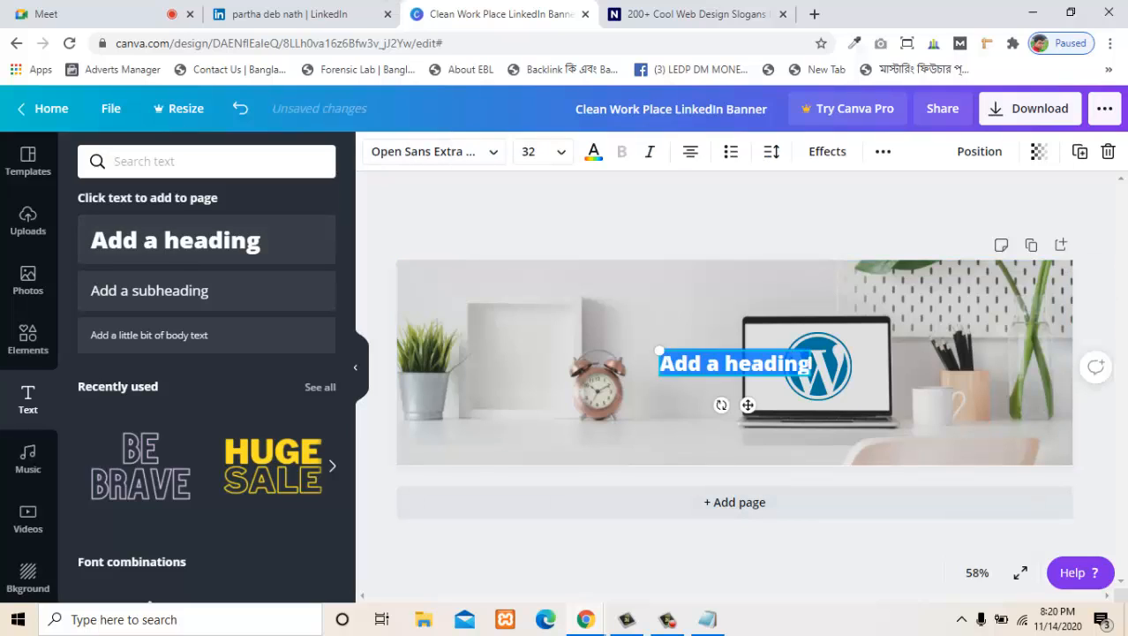
key("BackSpace")
type("I ")
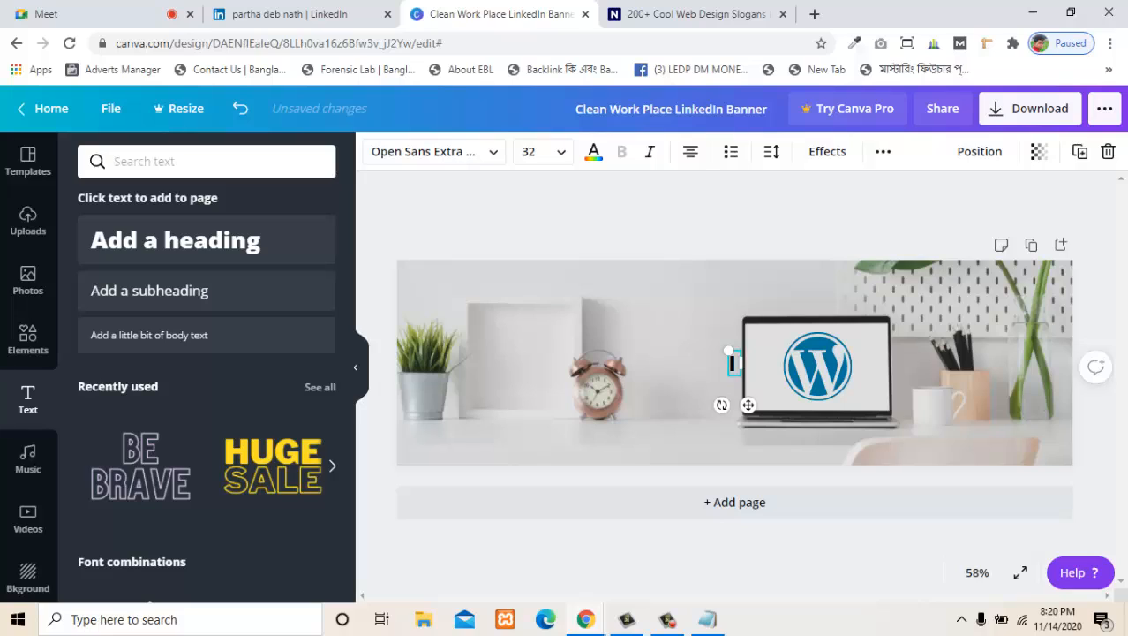
type("am")
key("BackSpace")
type("m your")
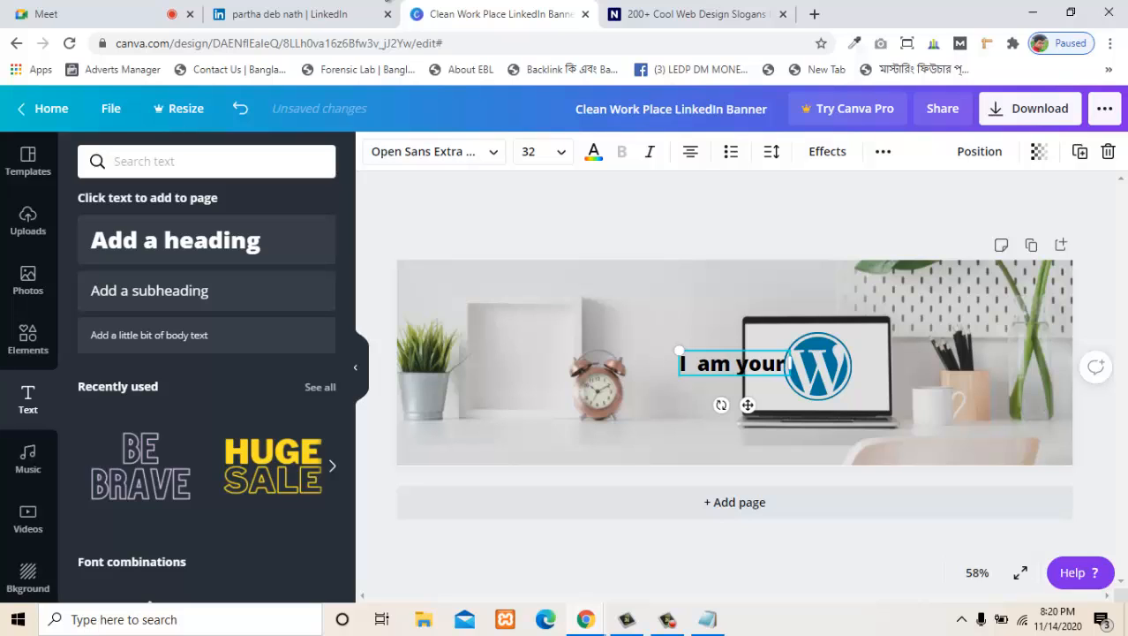
type(" Next")
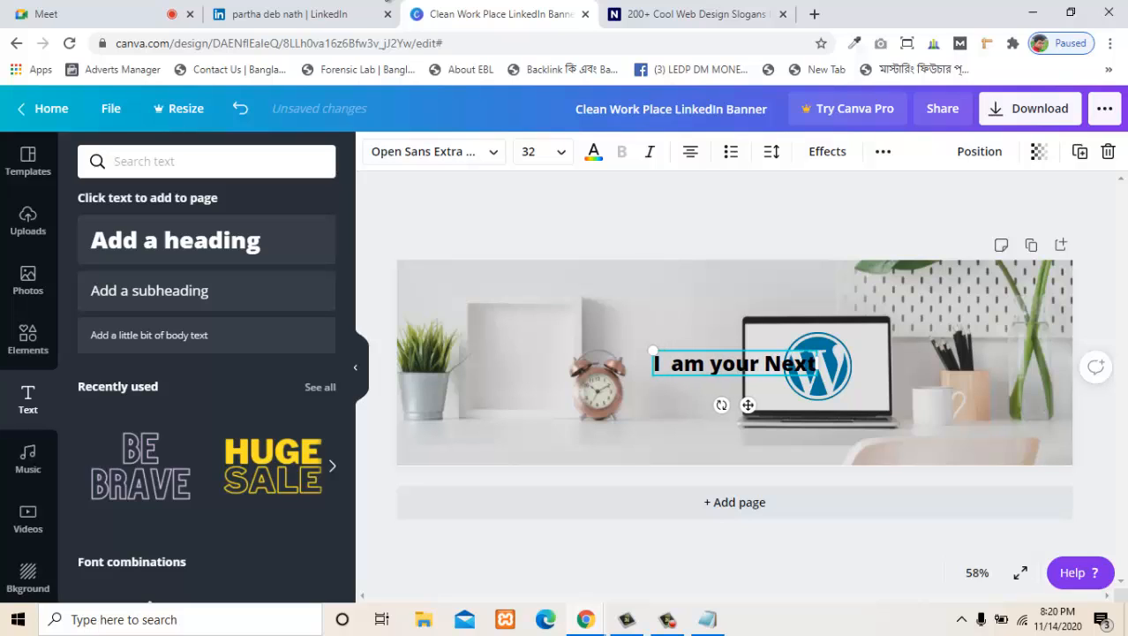
type(" Web")
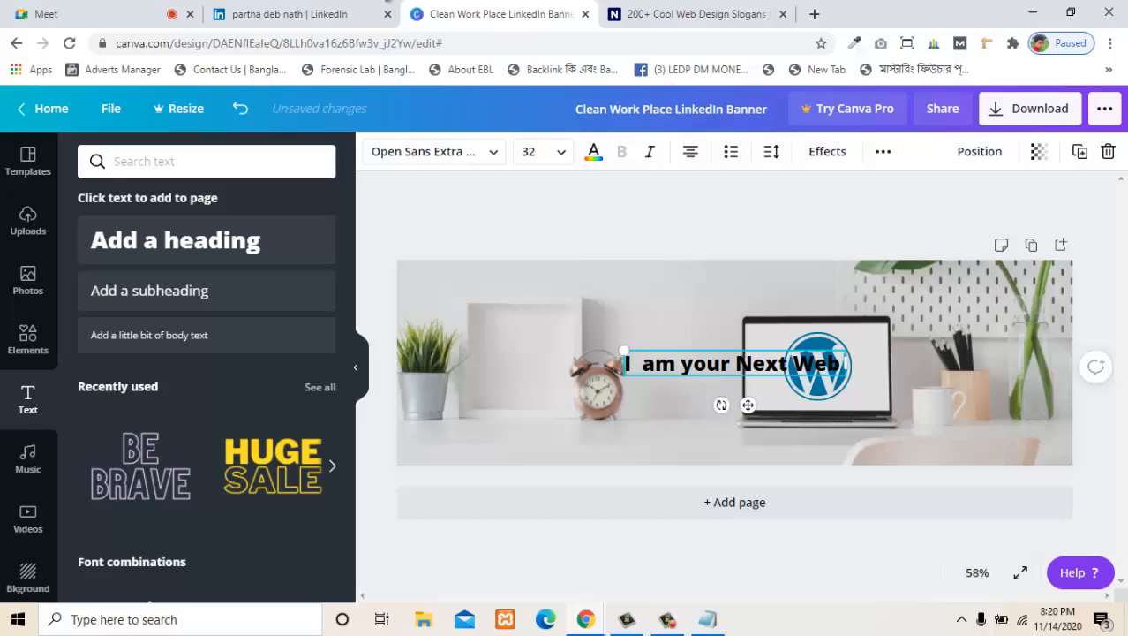
type(" D")
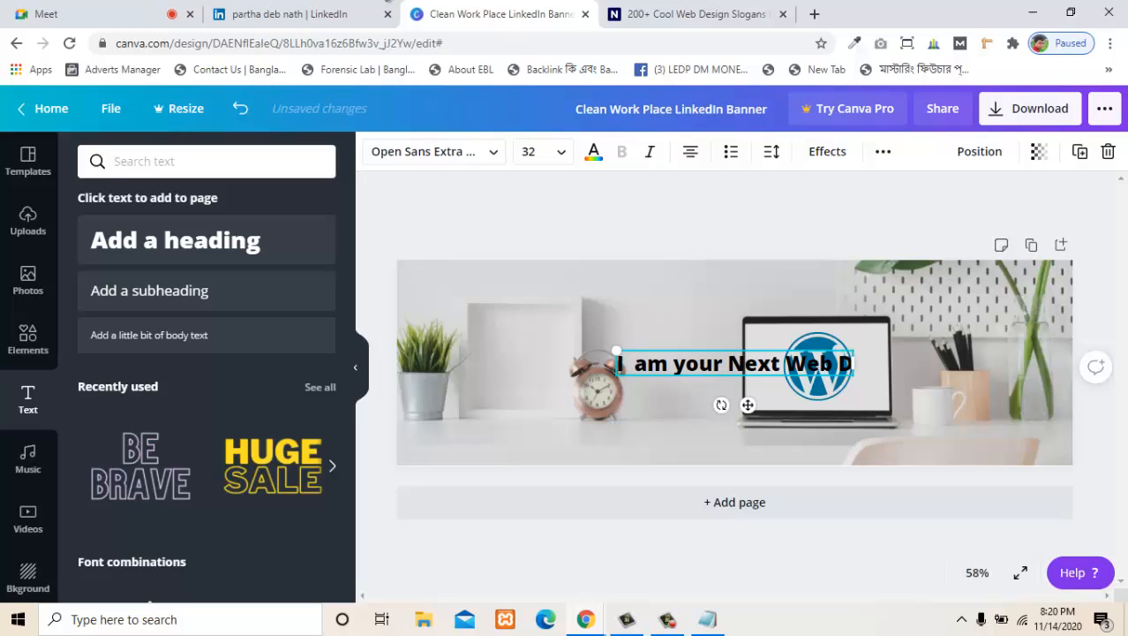
type("evel")
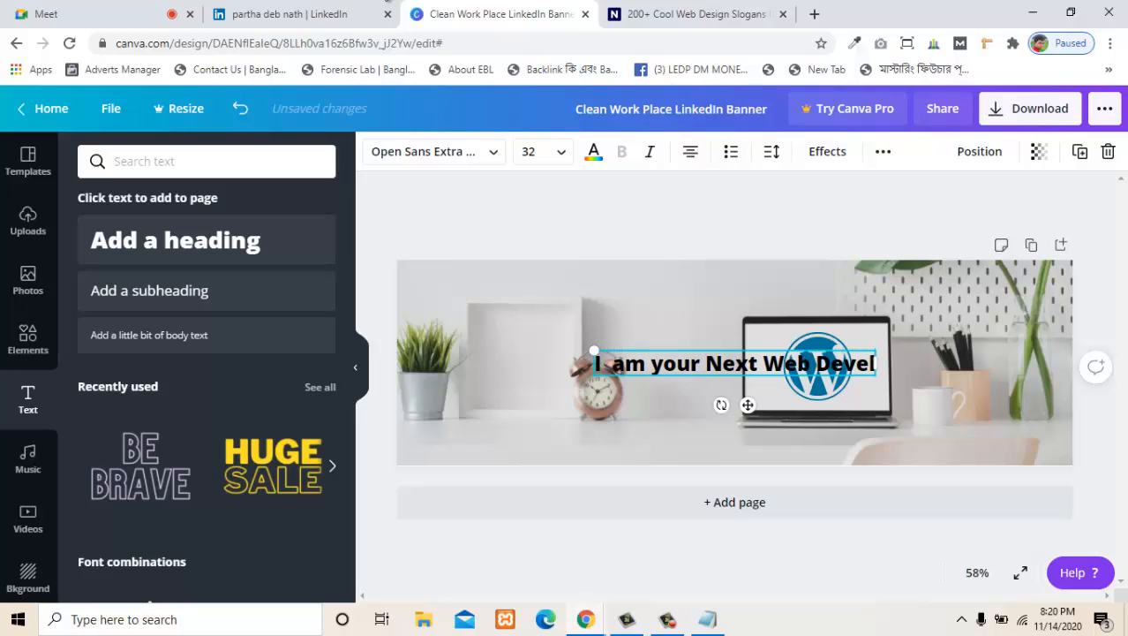
type("oper")
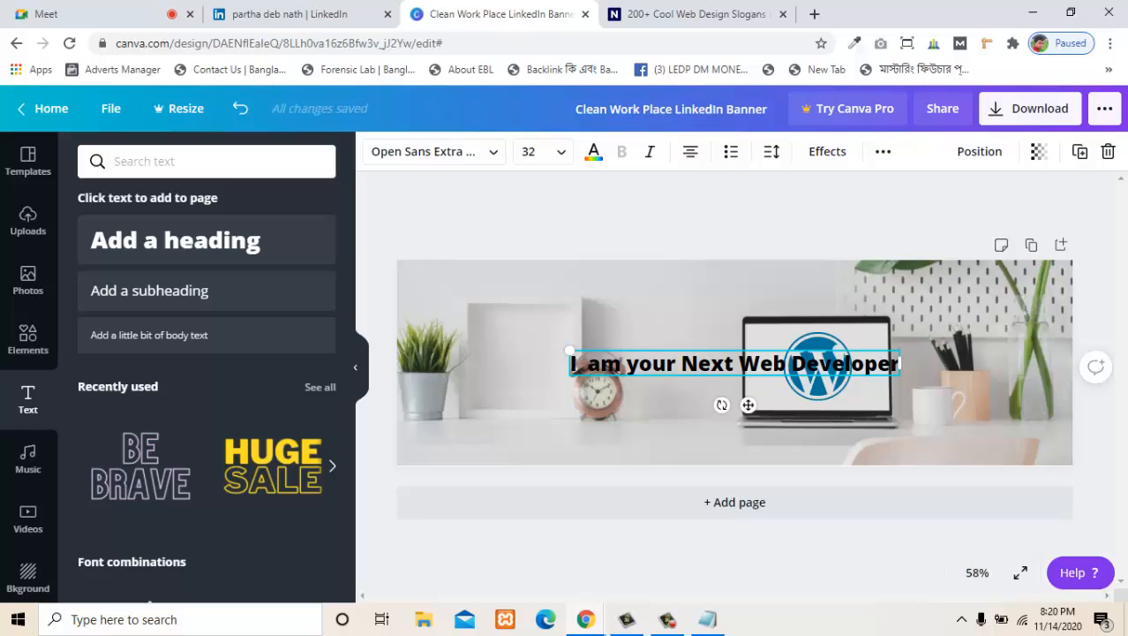
left_click(689, 425)
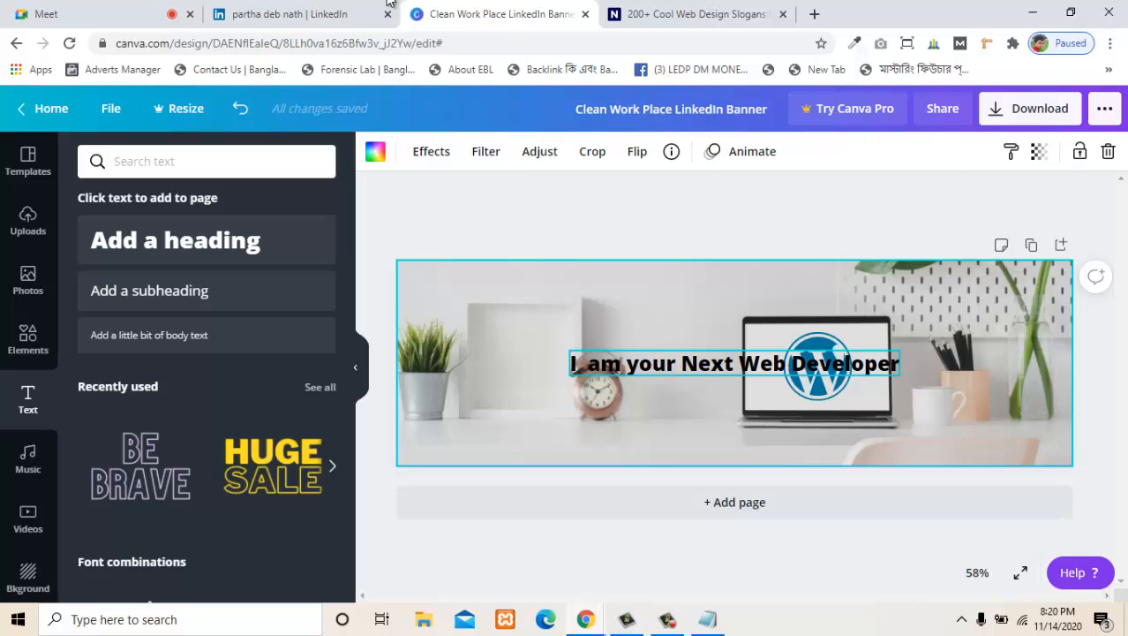
- Move the heading to the banner's upper left area, above the plant and alarm clock
left_click(715, 364)
left_click_drag(715, 363, 583, 294)
left_click(611, 333)
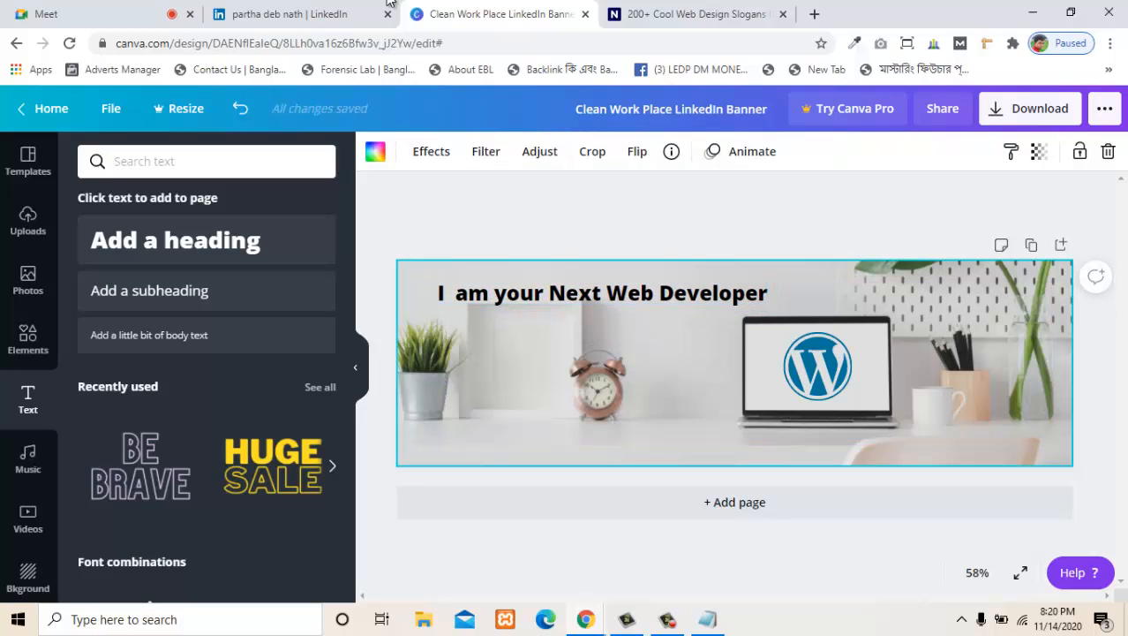
- Cut "Web Developer" out of the heading so that its text reads "I am your Next"
left_click(627, 292)
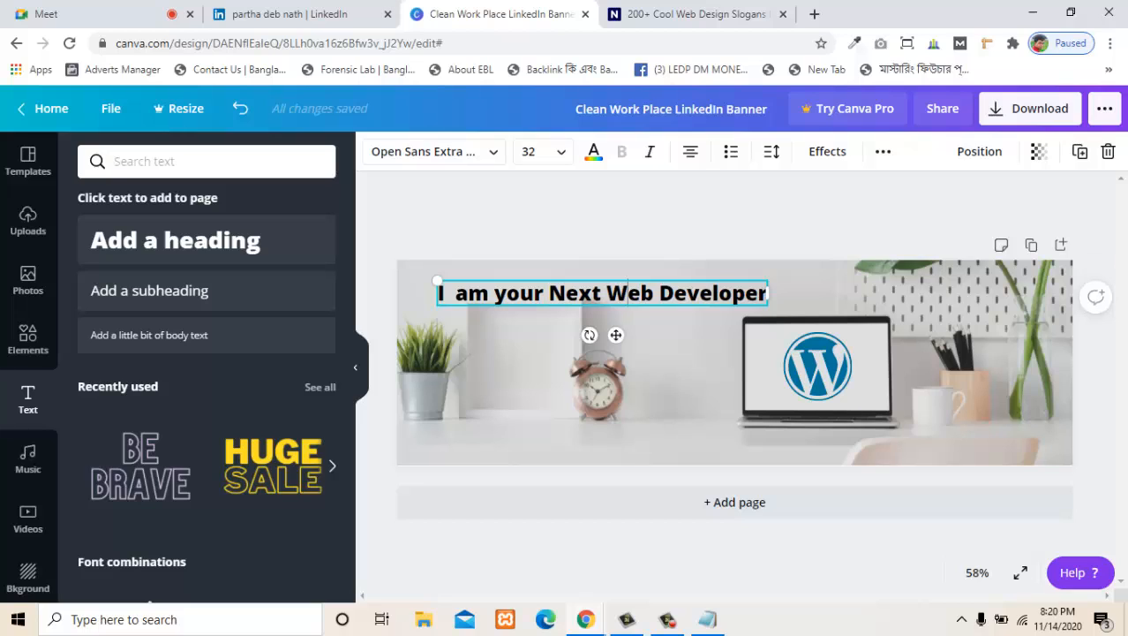
left_click_drag(659, 293, 768, 293)
left_click(653, 324)
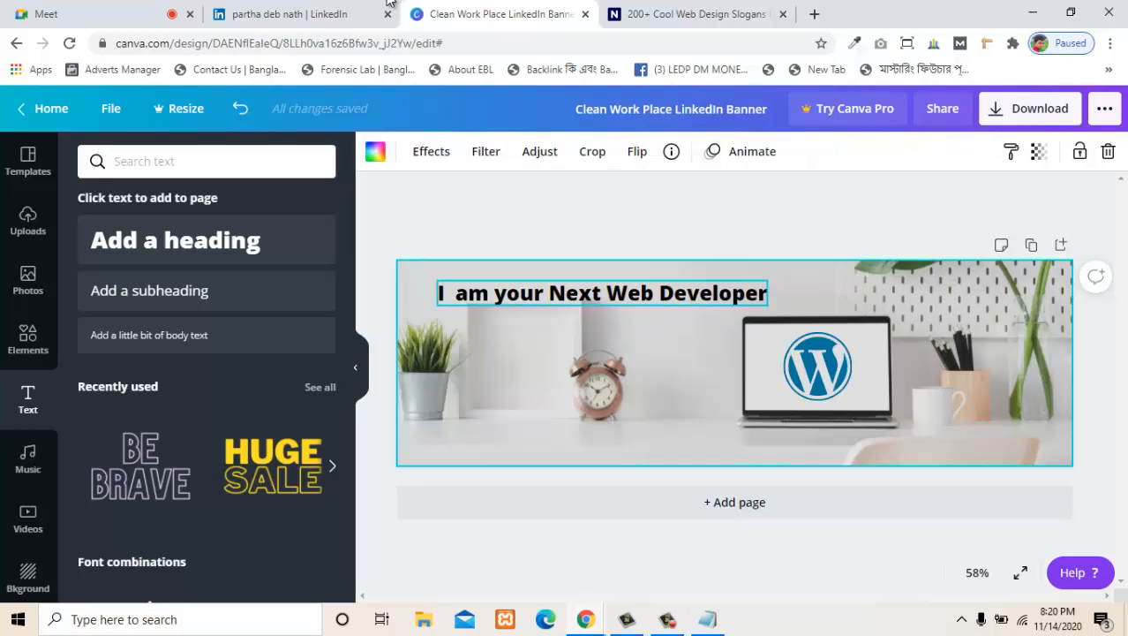
left_click(653, 294)
key("ctrl+a")
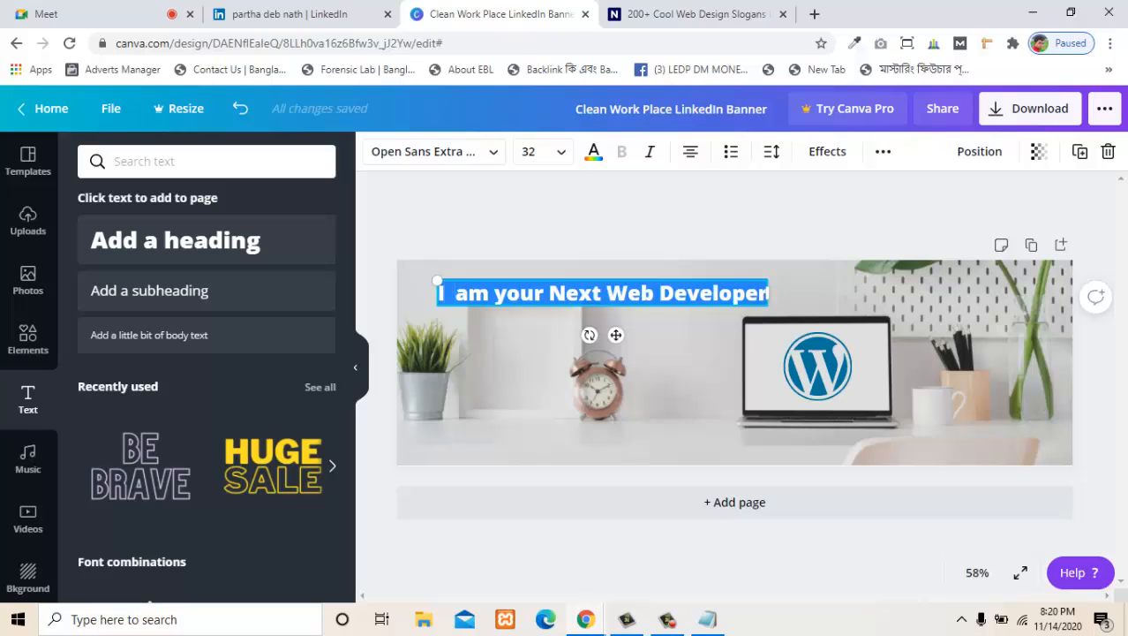
left_click(732, 293)
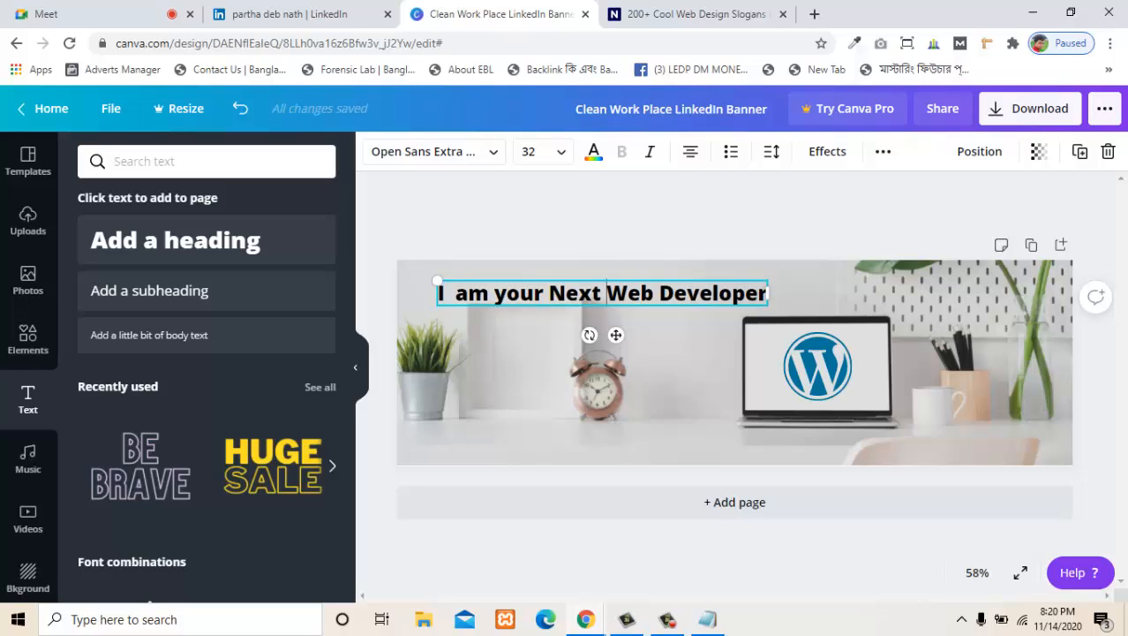
left_click_drag(605, 293, 769, 293)
key("ctrl+c")
key("BackSpace")
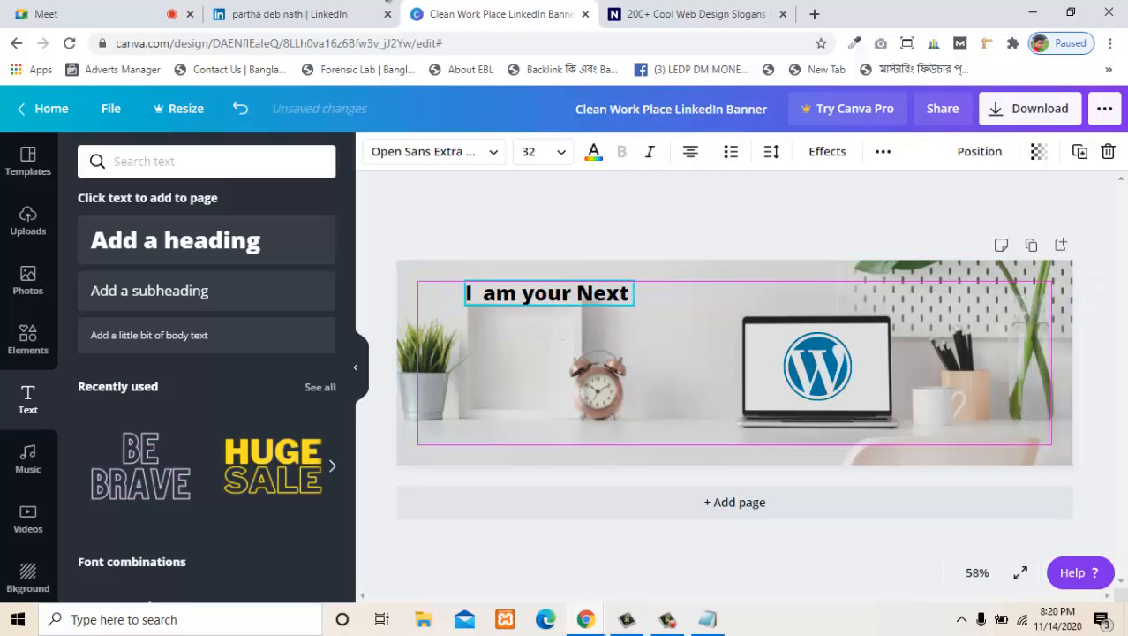
left_click(685, 362)
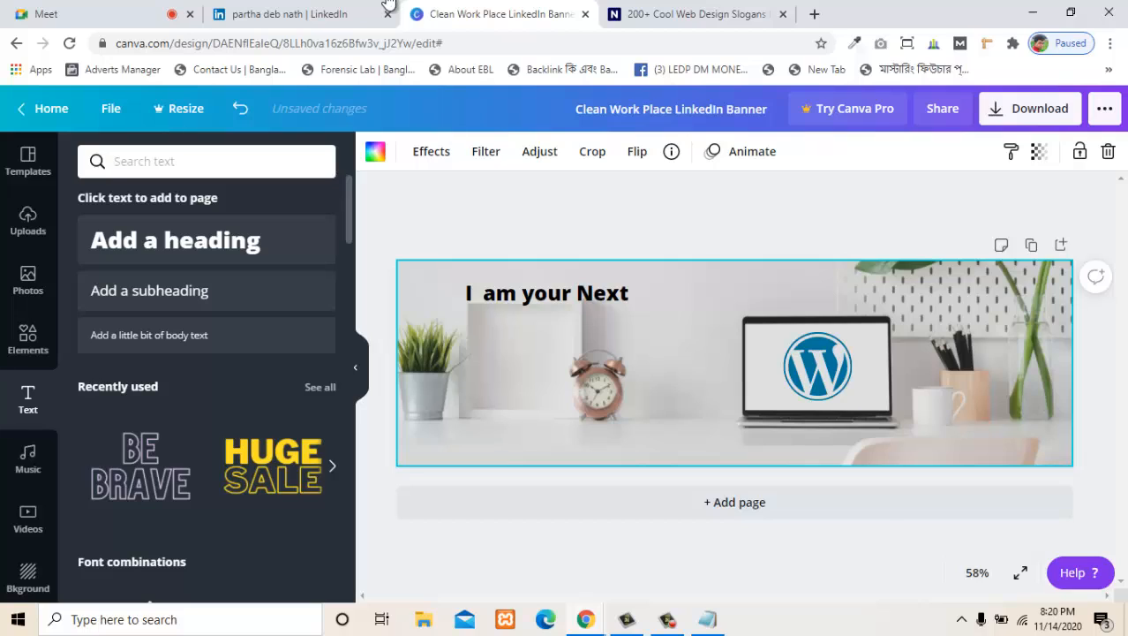
- Add a second heading with the cut text "Web Developer" and place it directly beneath "I am your Next"
left_click(175, 241)
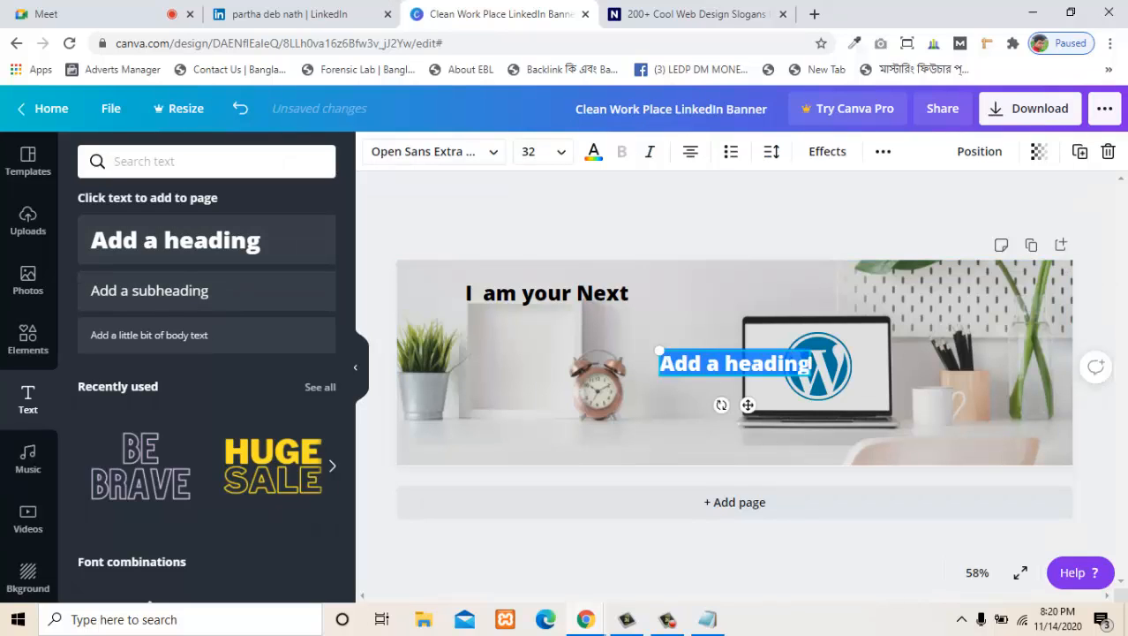
key("ctrl+v")
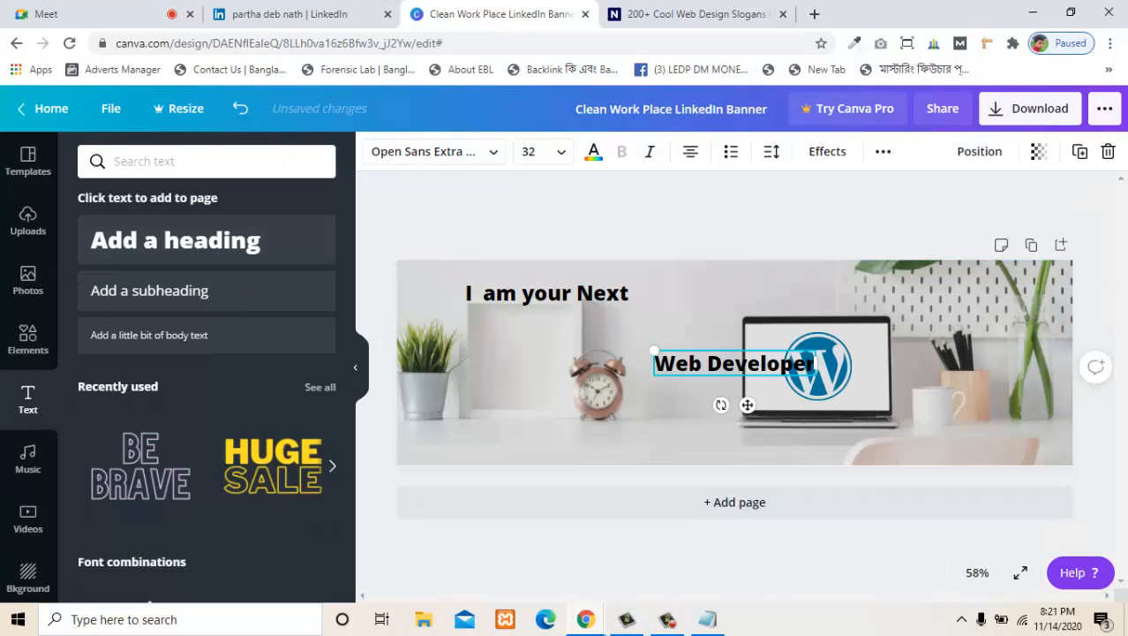
left_click_drag(735, 363, 553, 319)
left_click(685, 371)
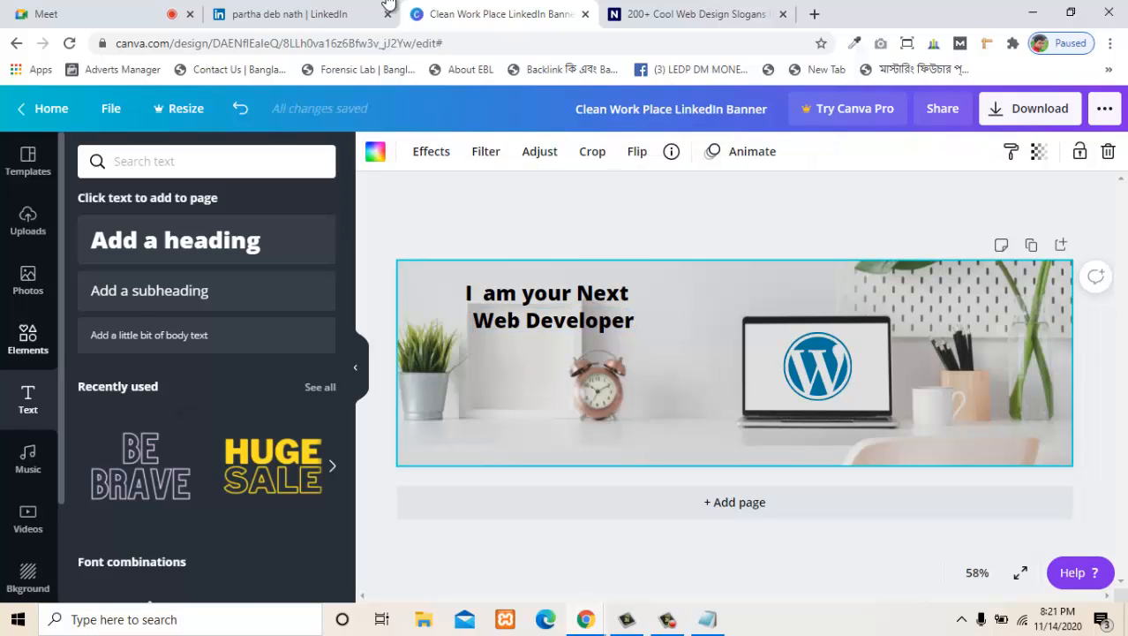
- Look through the WordPress graphics in the element library and clear the "wordpress" search
left_click(29, 339)
scroll(208, 424, "down", 7)
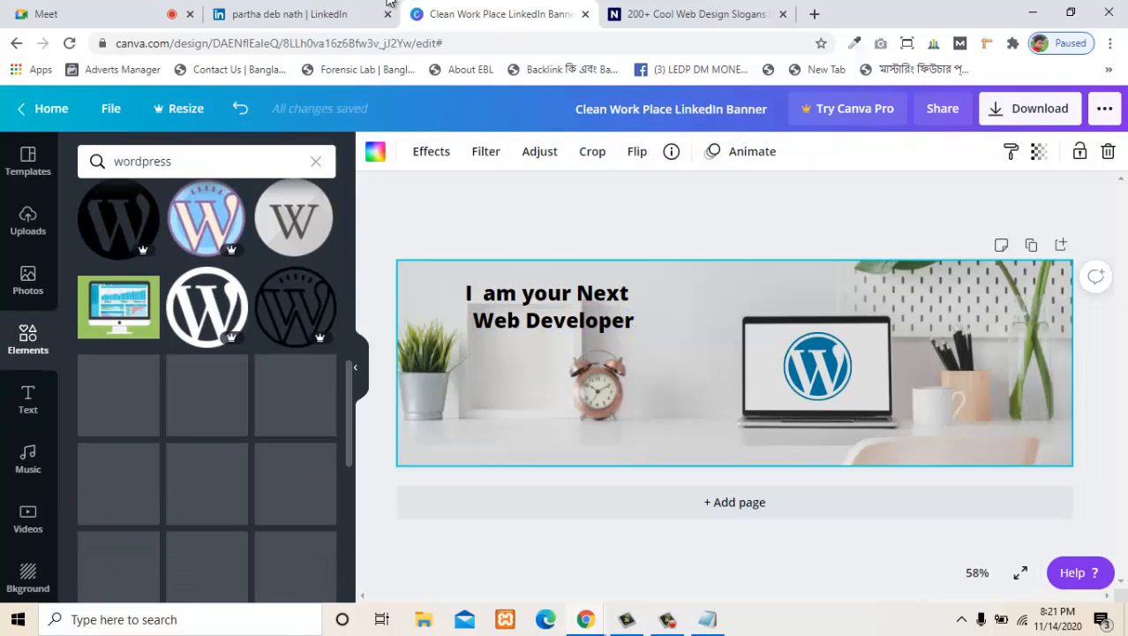
scroll(28, 459, "down", 1)
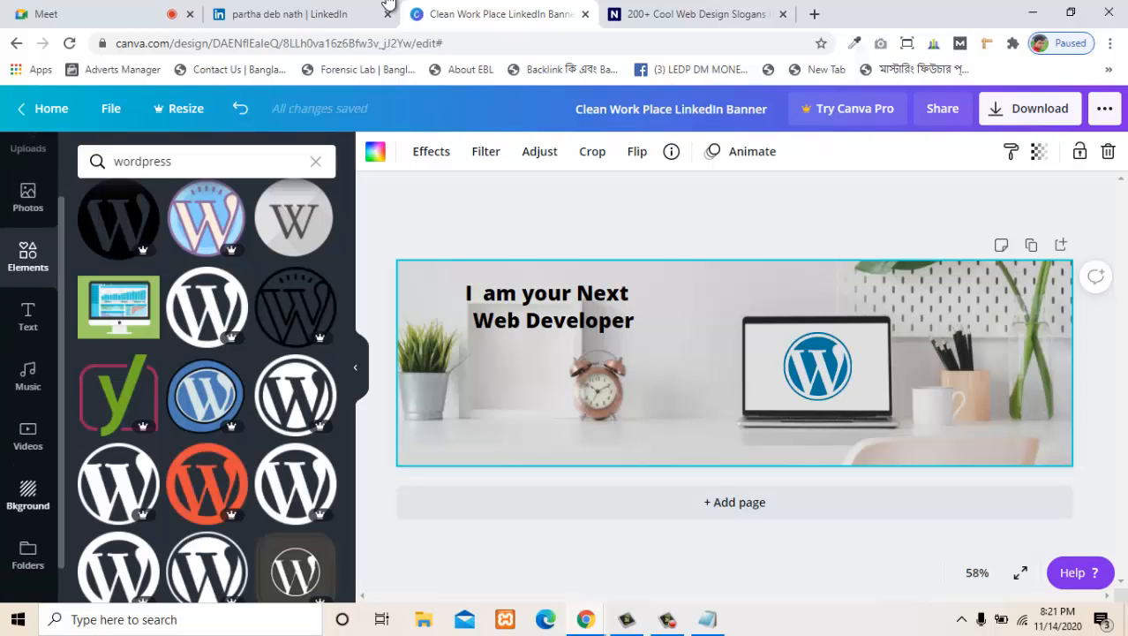
scroll(28, 317, "up", 1)
scroll(209, 371, "up", 5)
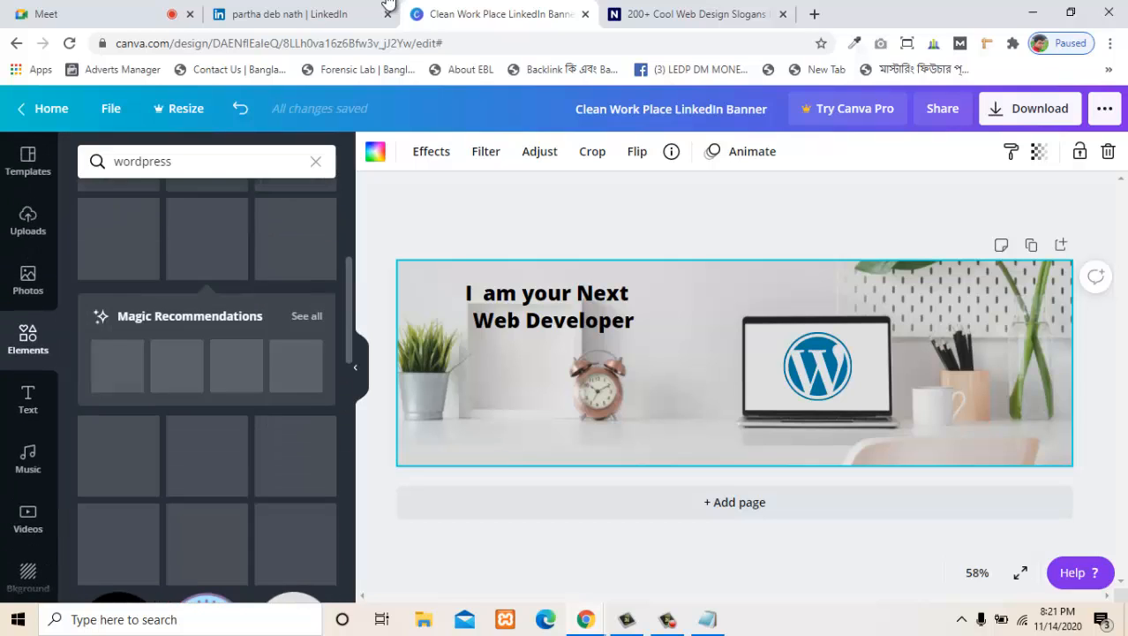
scroll(208, 371, "up", 3)
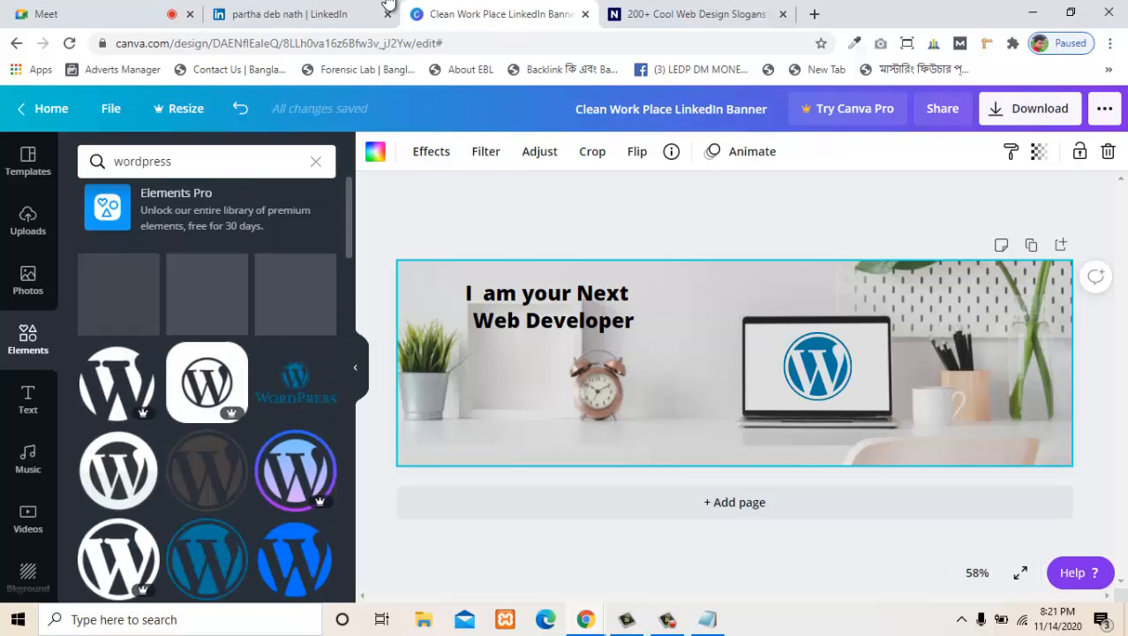
double_click(143, 162)
key("BackSpace")
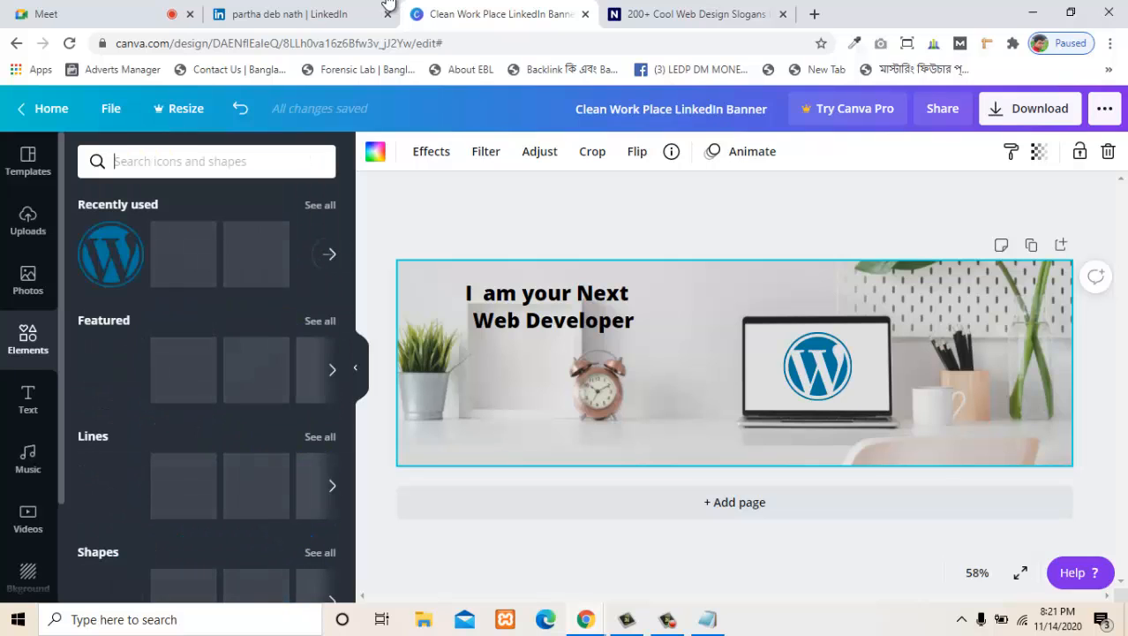
- Add a square shape, reshape it into a wide, flat bar and place it behind "I am your Next"
scroll(256, 247, "down", 3)
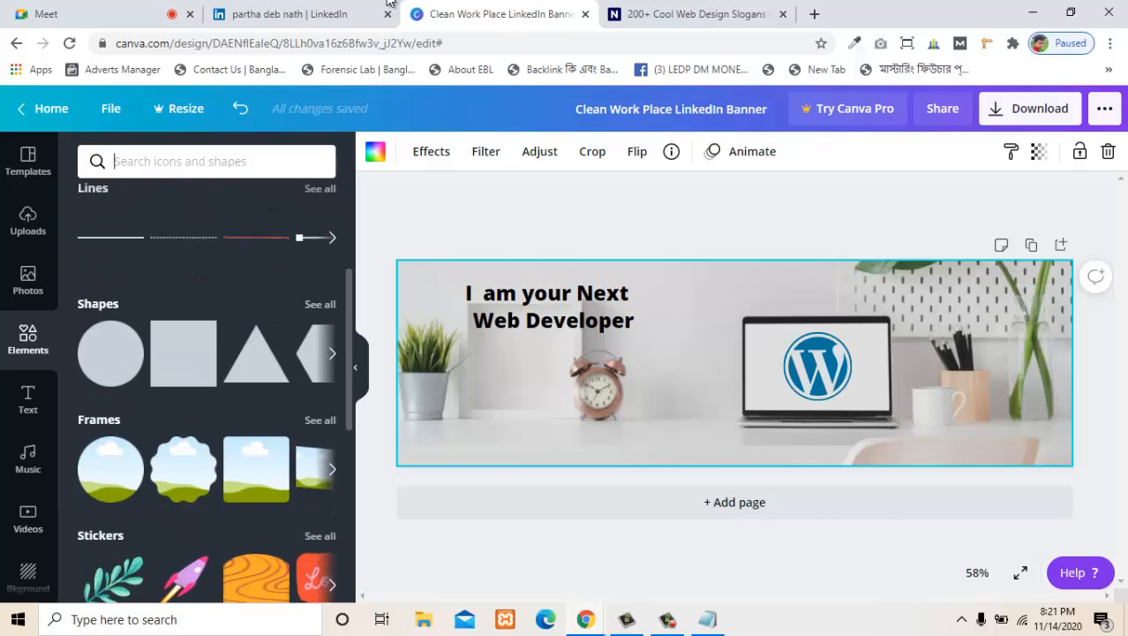
left_click(183, 353)
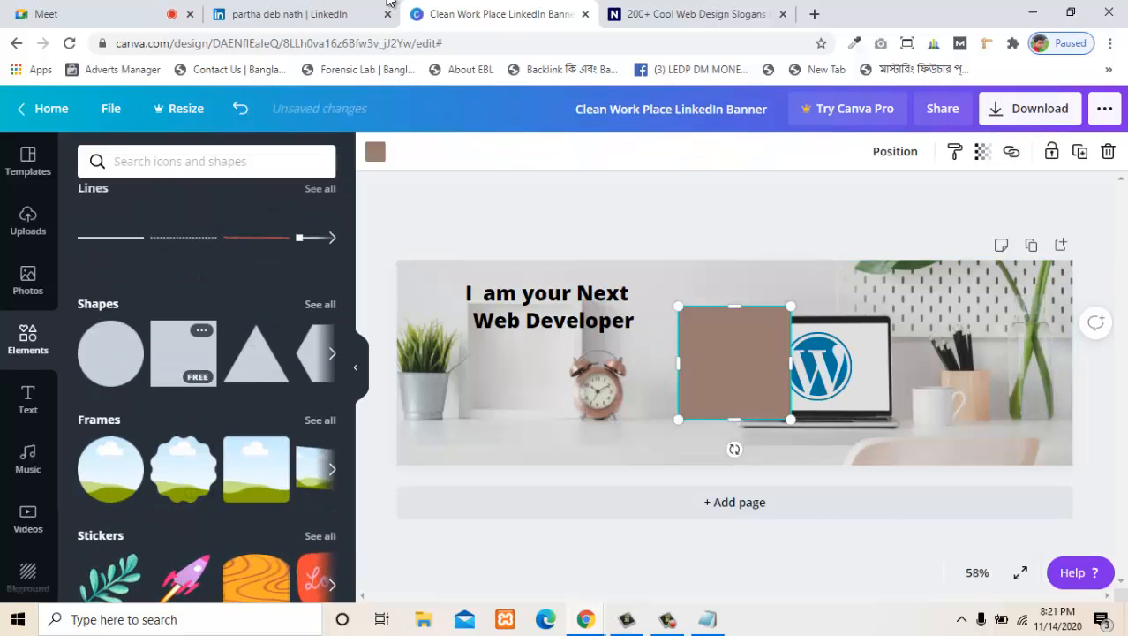
left_click_drag(734, 419, 912, 324)
left_click_drag(793, 323, 559, 293)
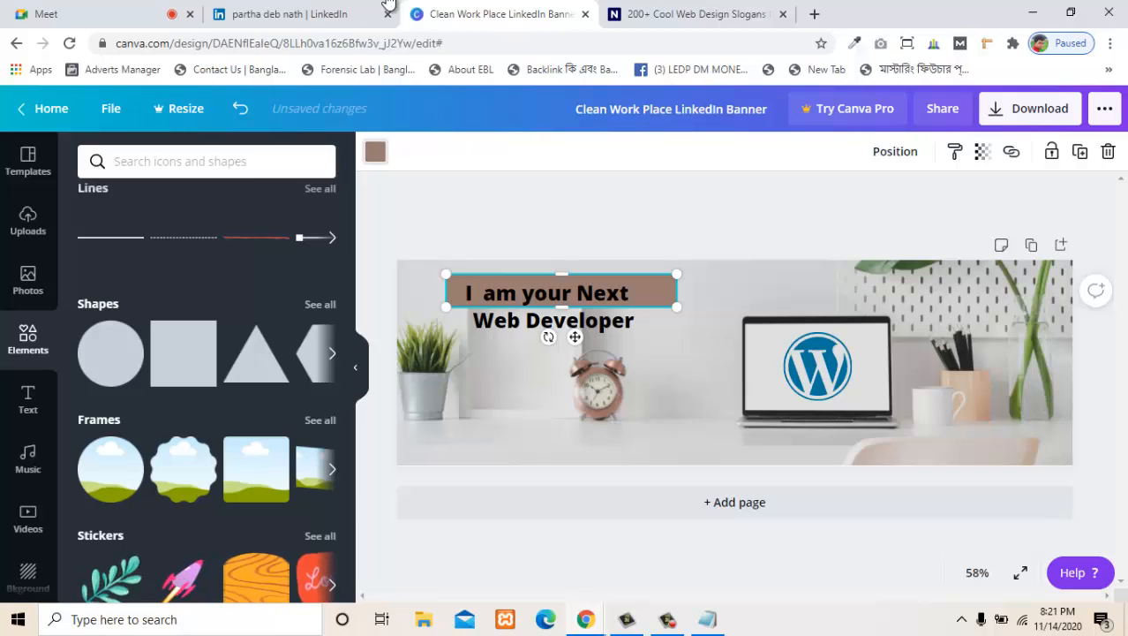
- Try red, purple and several grey fills on the bar behind "I am your Next" and settle on medium grey
left_click(376, 152)
left_click(95, 514)
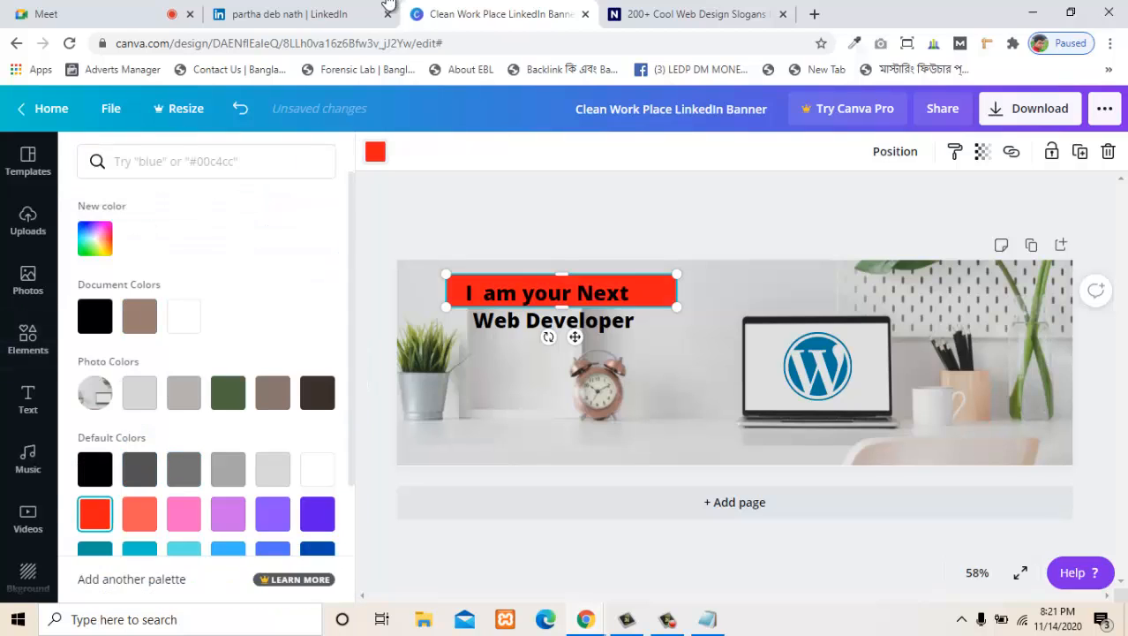
left_click(183, 514)
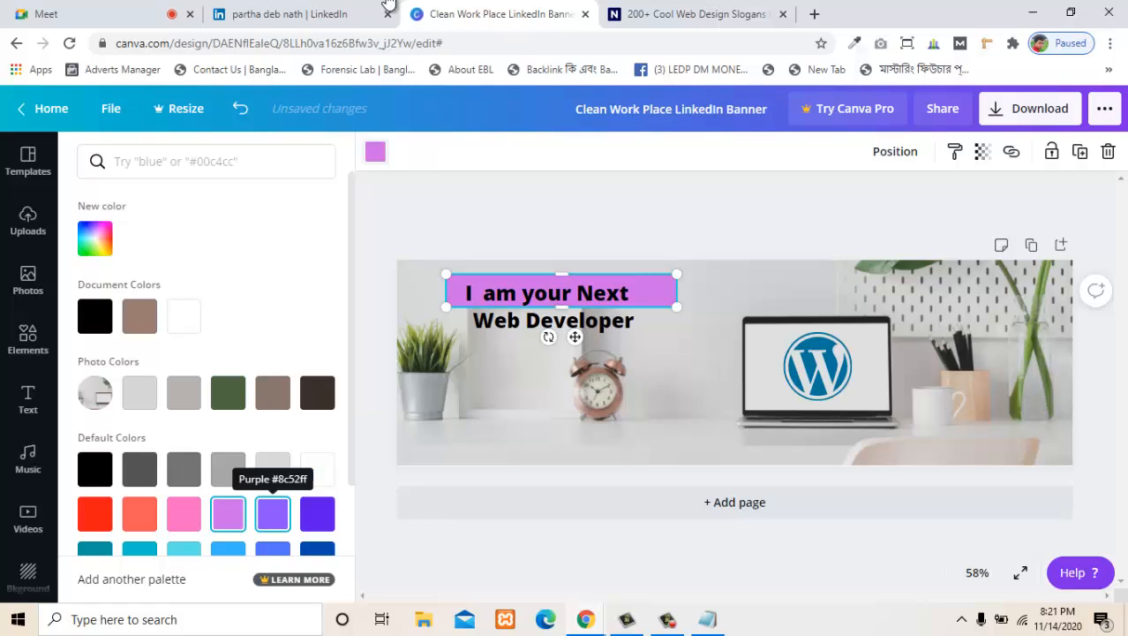
left_click(273, 514)
left_click(317, 514)
left_click(228, 468)
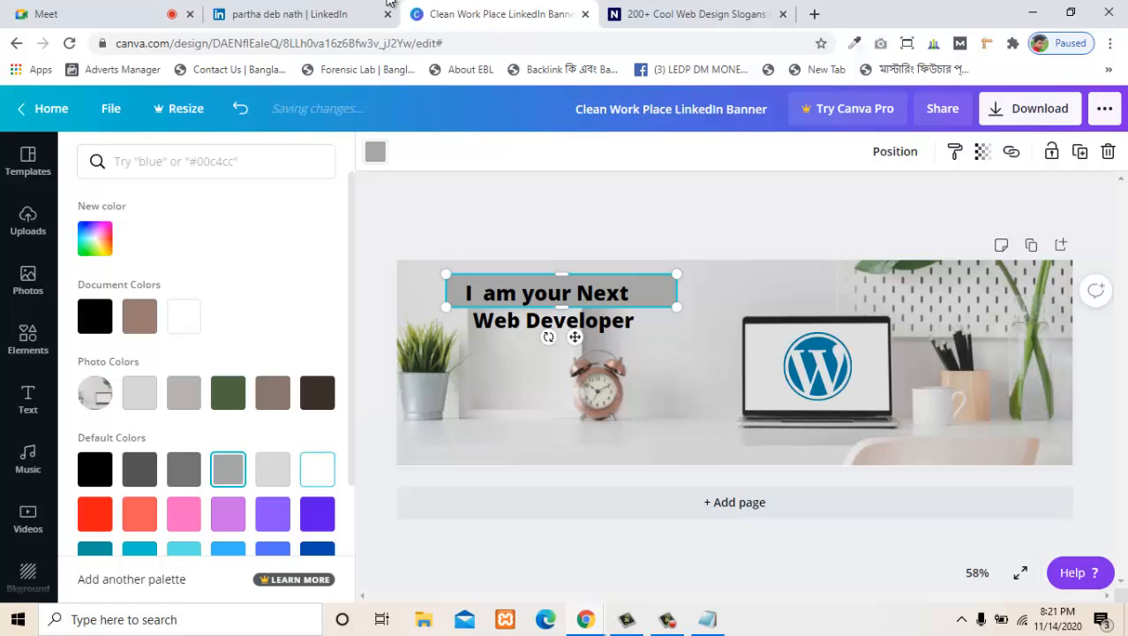
left_click(273, 469)
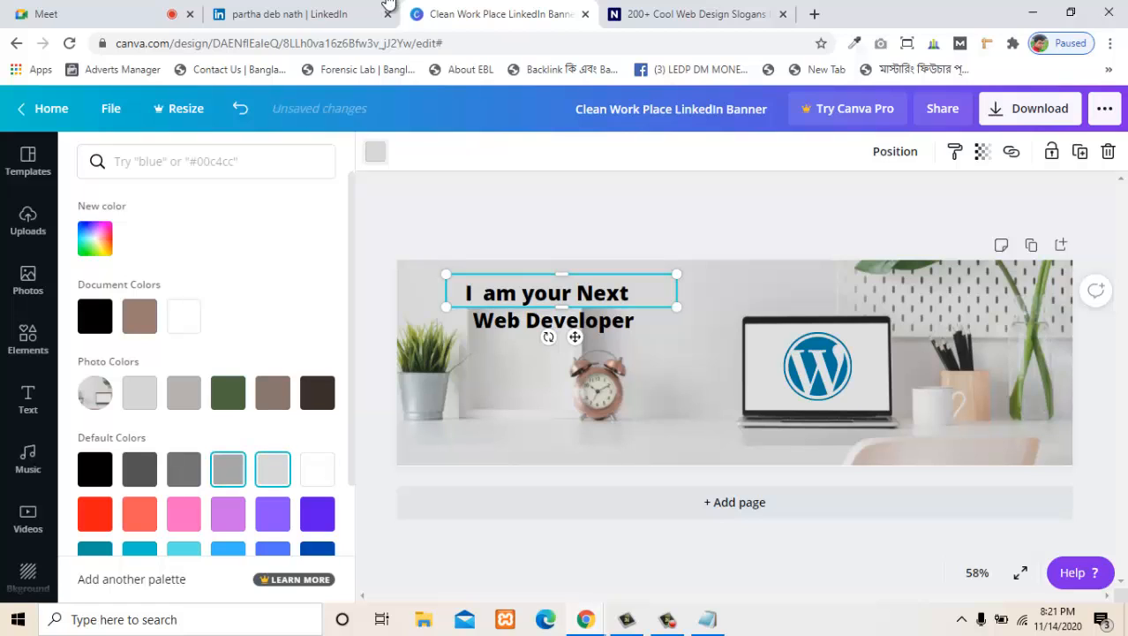
left_click(228, 469)
left_click(183, 469)
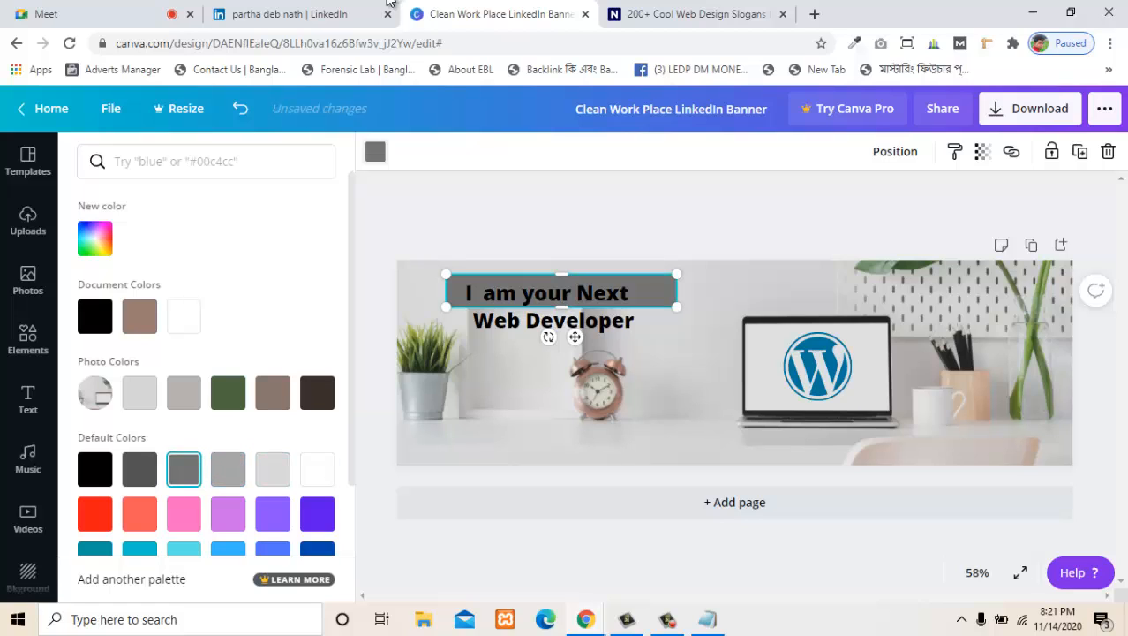
left_click(228, 469)
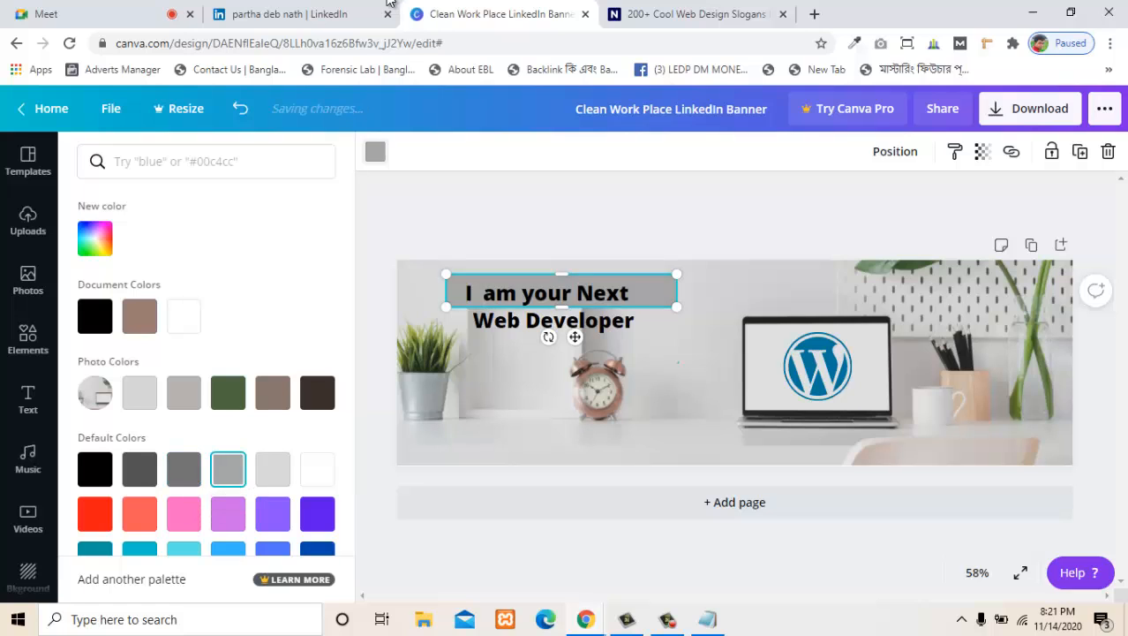
- Duplicate the grey bar, place the copy beneath the first bar and send it behind "Web Developer"
left_click(28, 339)
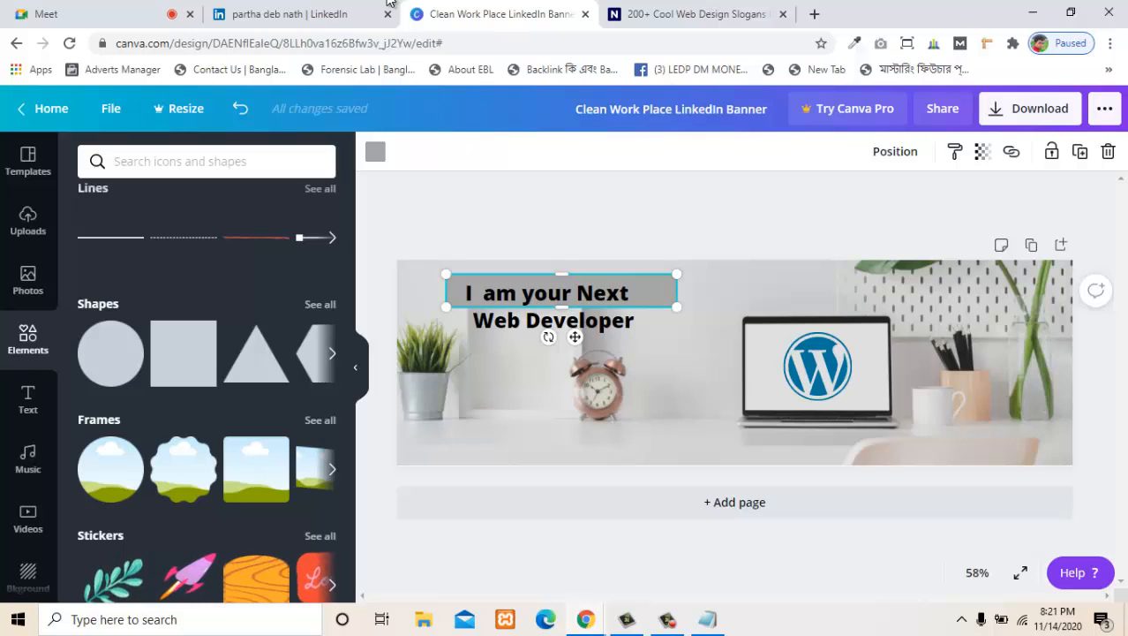
key("ctrl+d")
left_click_drag(571, 299, 576, 332)
right_click(664, 332)
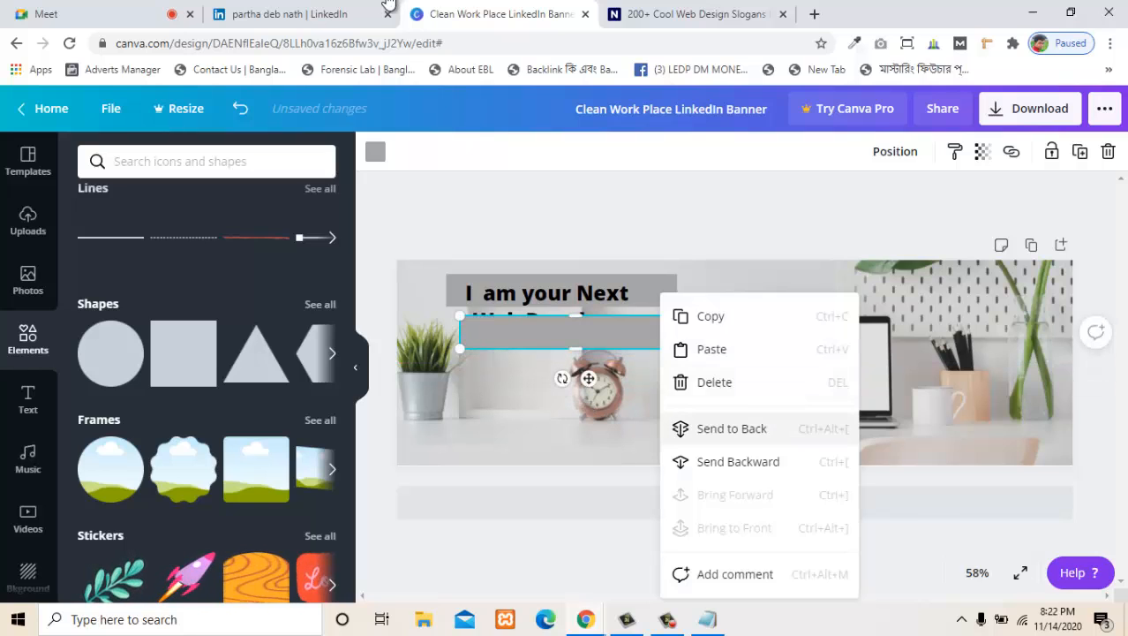
left_click(732, 428)
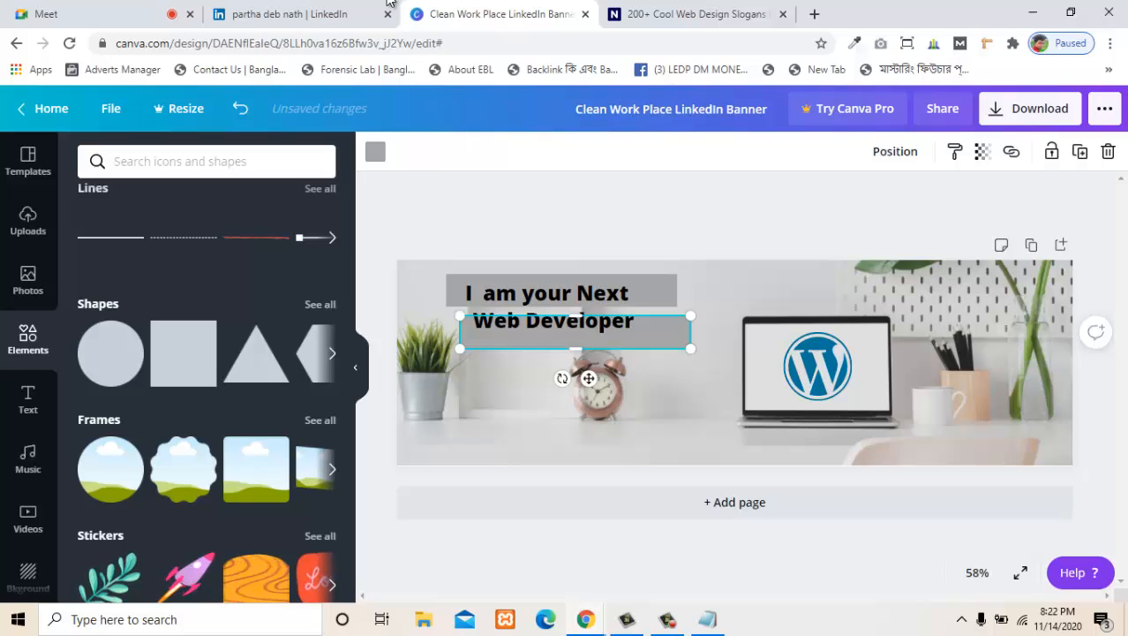
left_click_drag(576, 334, 568, 334)
- Nudge the "Web Developer" text down so it sits vertically within the lower grey bar
left_click(564, 322)
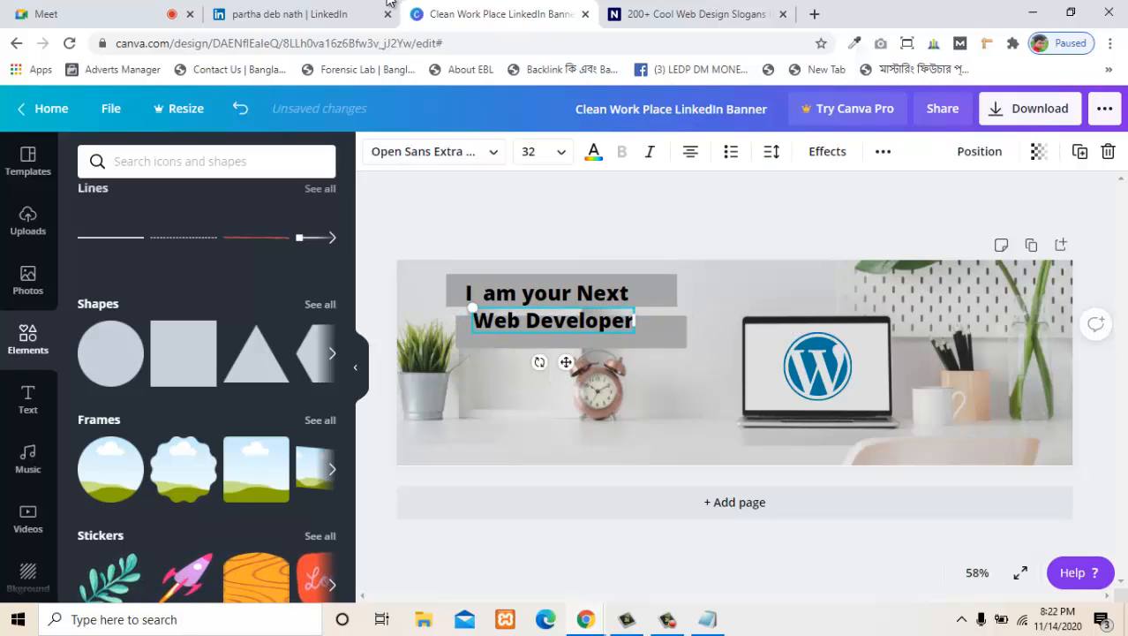
key("Down")
key("Down")
key("Down")
key("Down")
key("Down")
key("Down")
key("Down")
key("Down")
key("Down")
key("Down")
key("Down")
key("Down")
key("Down")
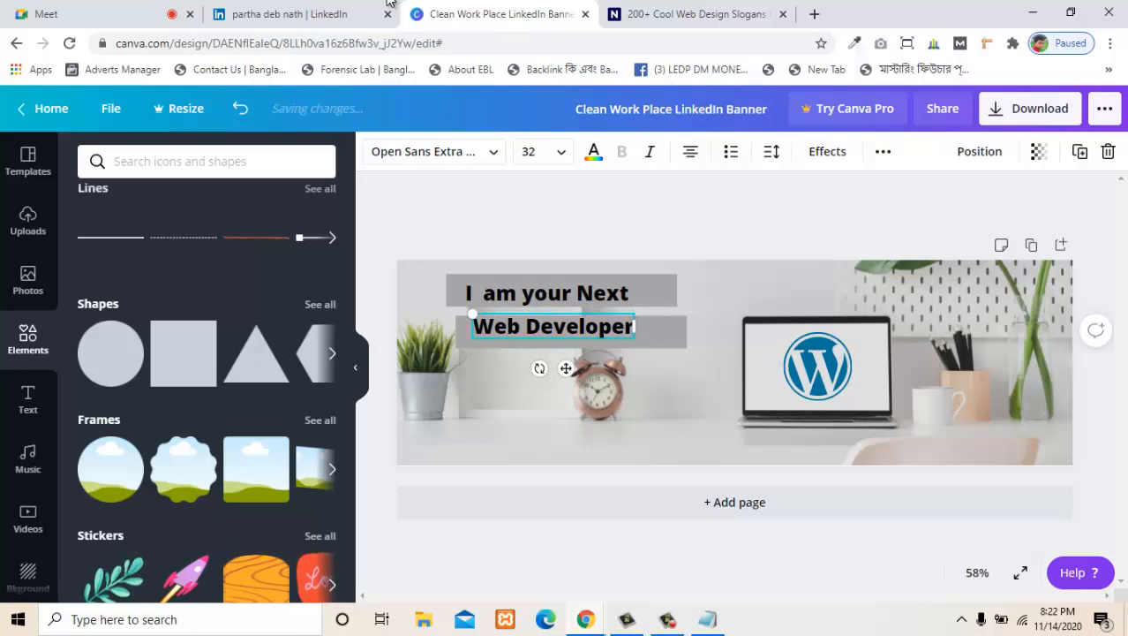
key("Down")
key("Down")
key("Down")
key("Down")
key("Down")
key("Down")
key("Down")
key("Down")
key("Down")
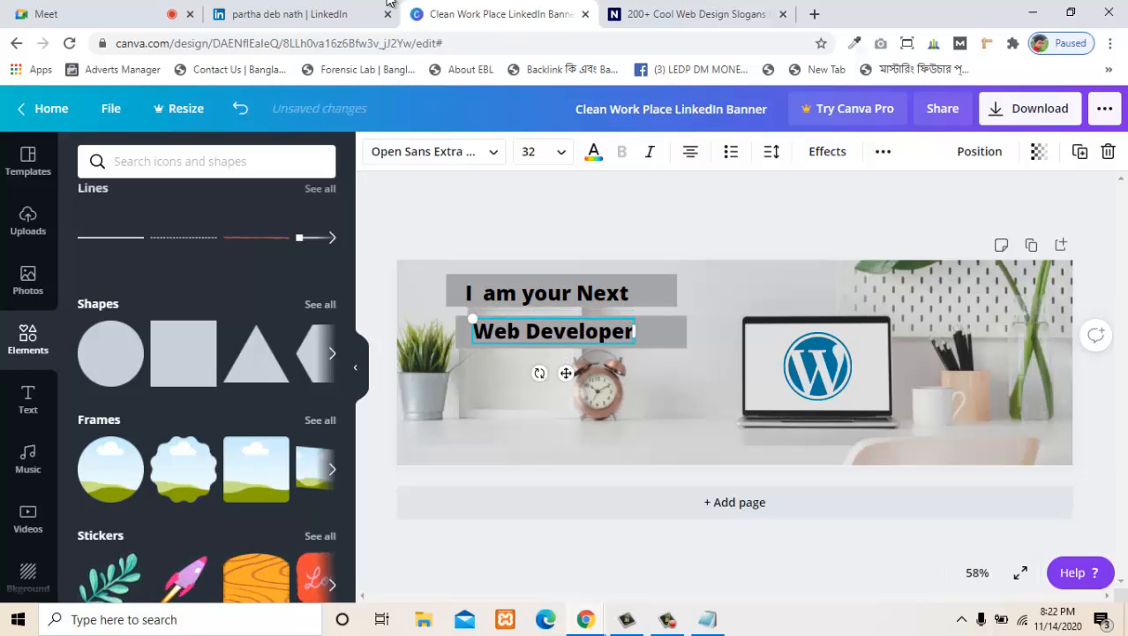
left_click(705, 349)
- Nudge the lower grey bar up and slightly right, closer to the upper bar
left_click(662, 333)
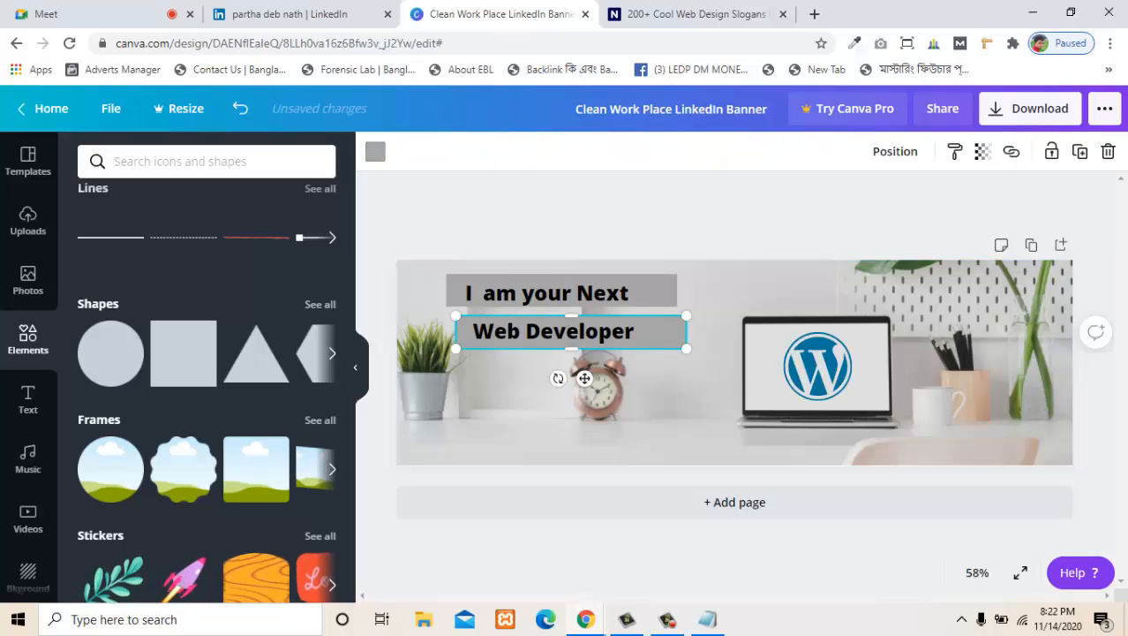
key("Up")
key("Up")
key("Up")
key("Up")
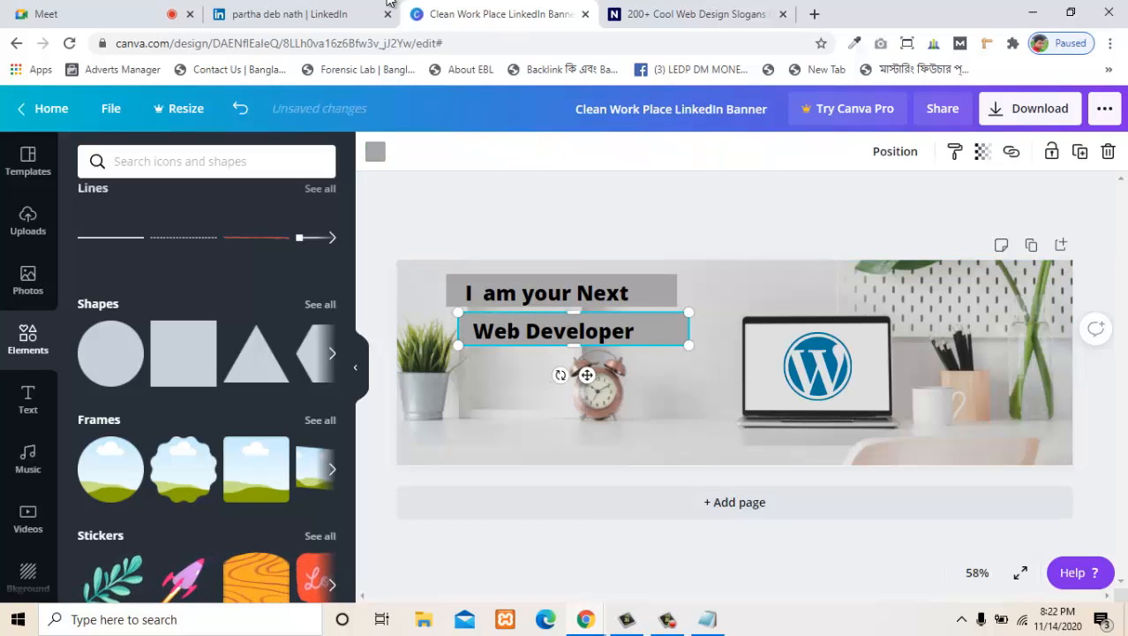
left_click(706, 357)
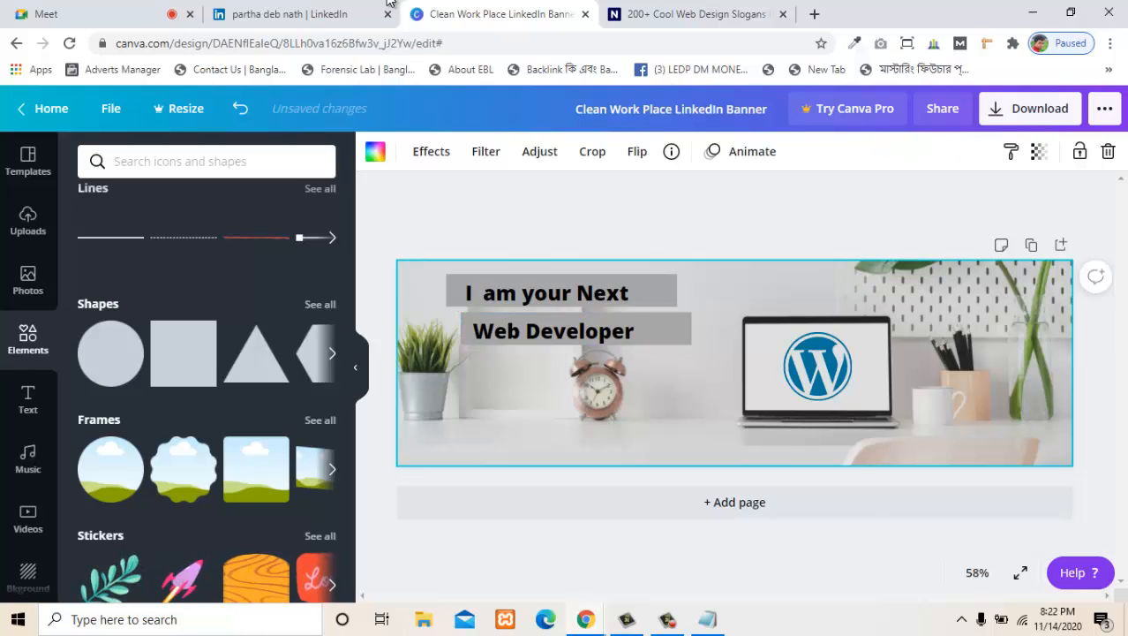
- Nudge the "Web Developer" text slightly right and up to centre it vertically on its shifted bar
left_click(607, 332)
key("Right")
key("Right")
key("Right")
key("Right")
key("Right")
key("Right")
key("Right")
key("Right")
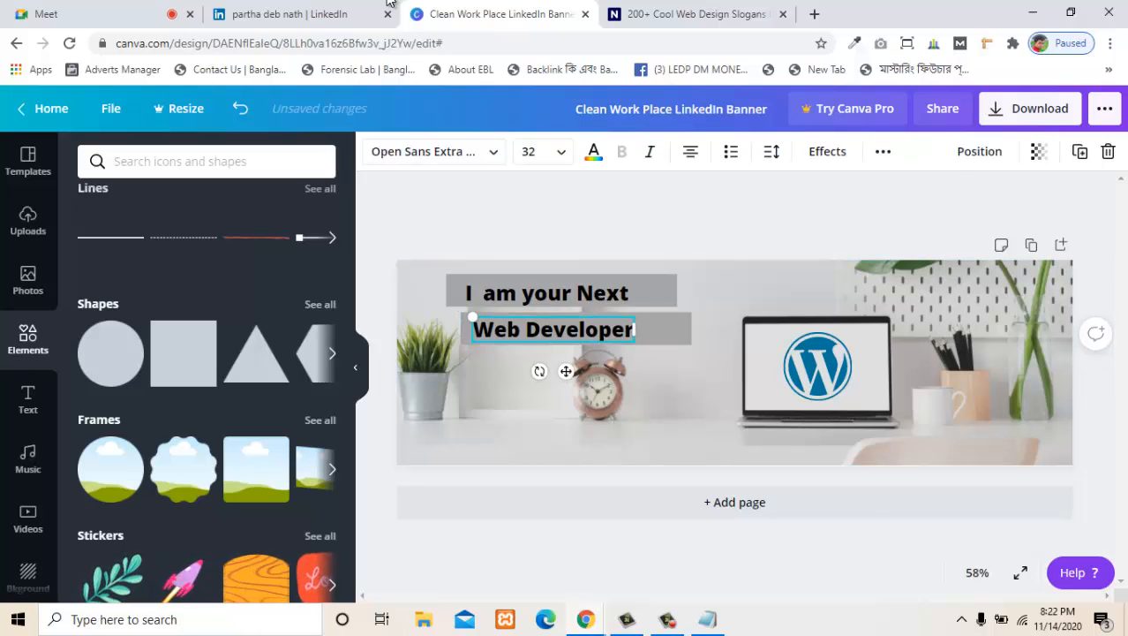
key("Up")
key("Up")
key("Up")
key("Up")
key("Right")
key("Right")
key("Right")
key("Right")
key("Right")
key("Right")
key("Right")
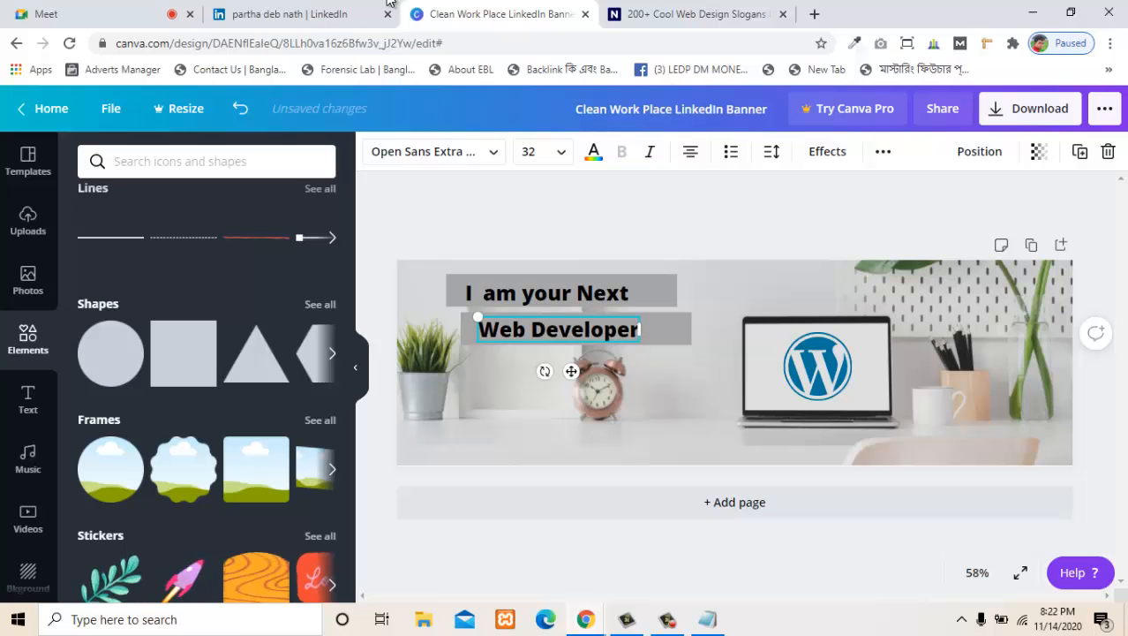
key("Up")
key("Up")
key("Up")
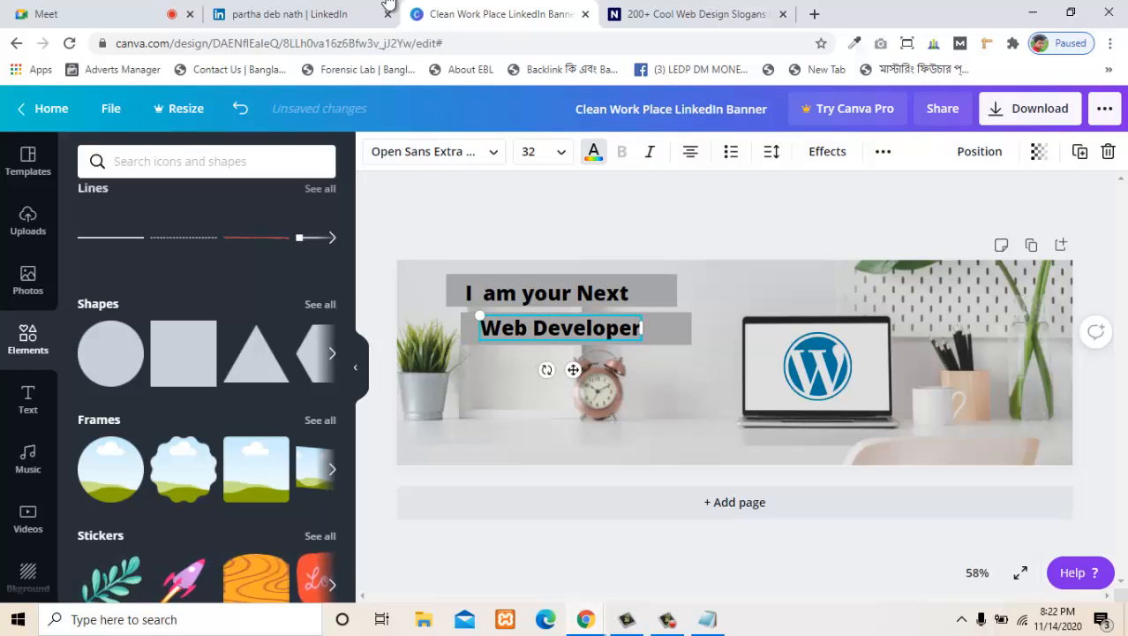
- Try purple, teal, turquoise and blue shades on the "Web Developer" text and settle on dark blue
left_click(593, 151)
left_click(317, 513)
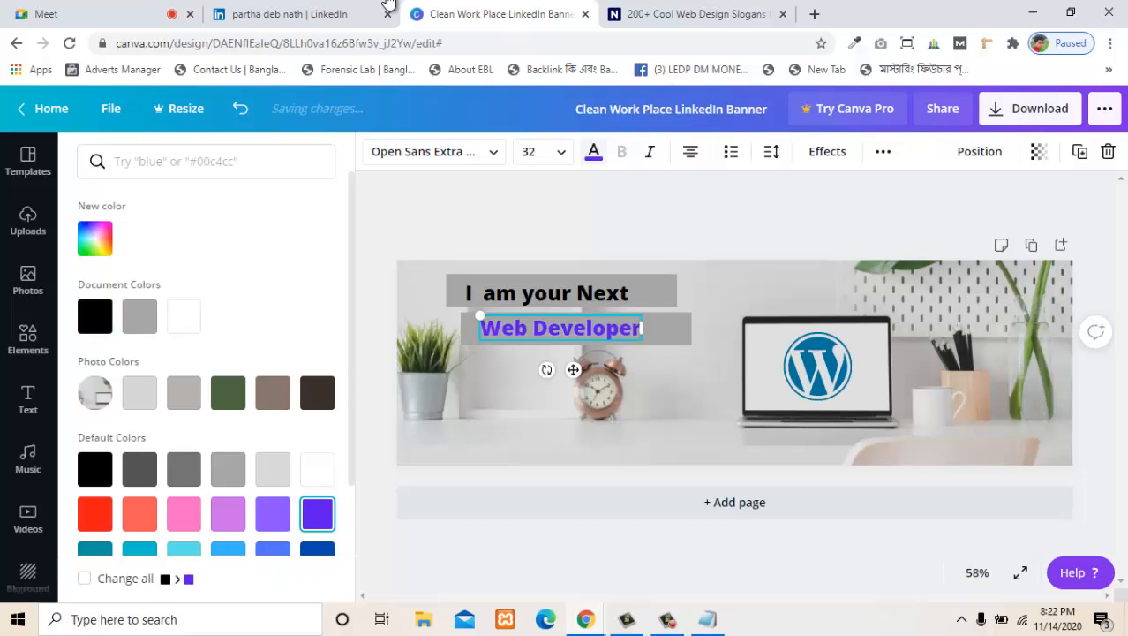
left_click(273, 513)
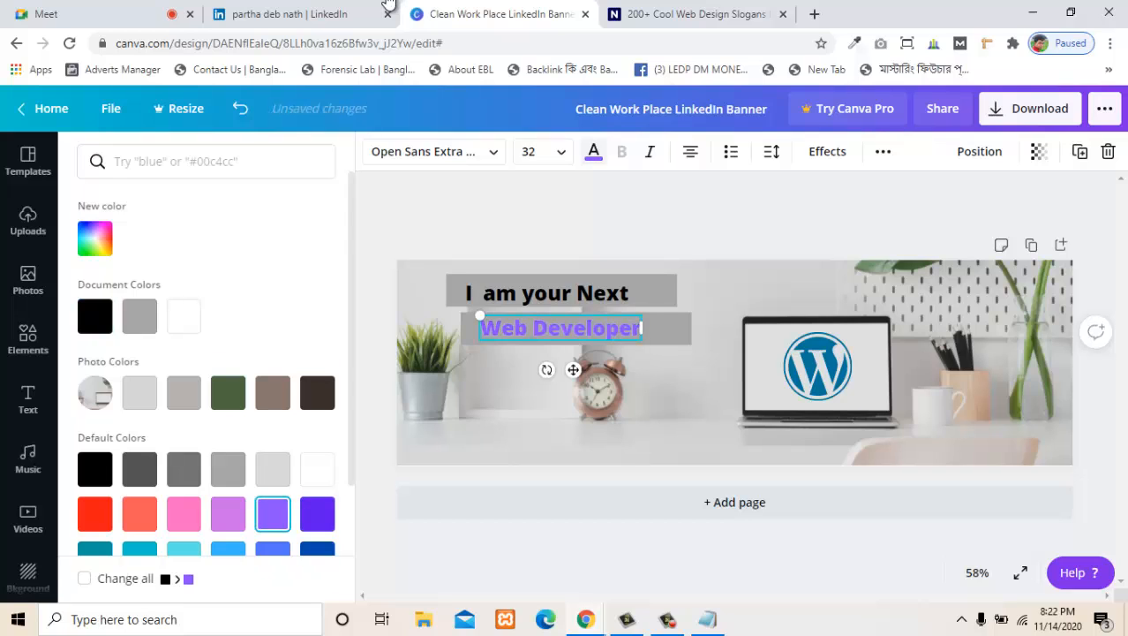
scroll(291, 495, "down", 1)
left_click(317, 474)
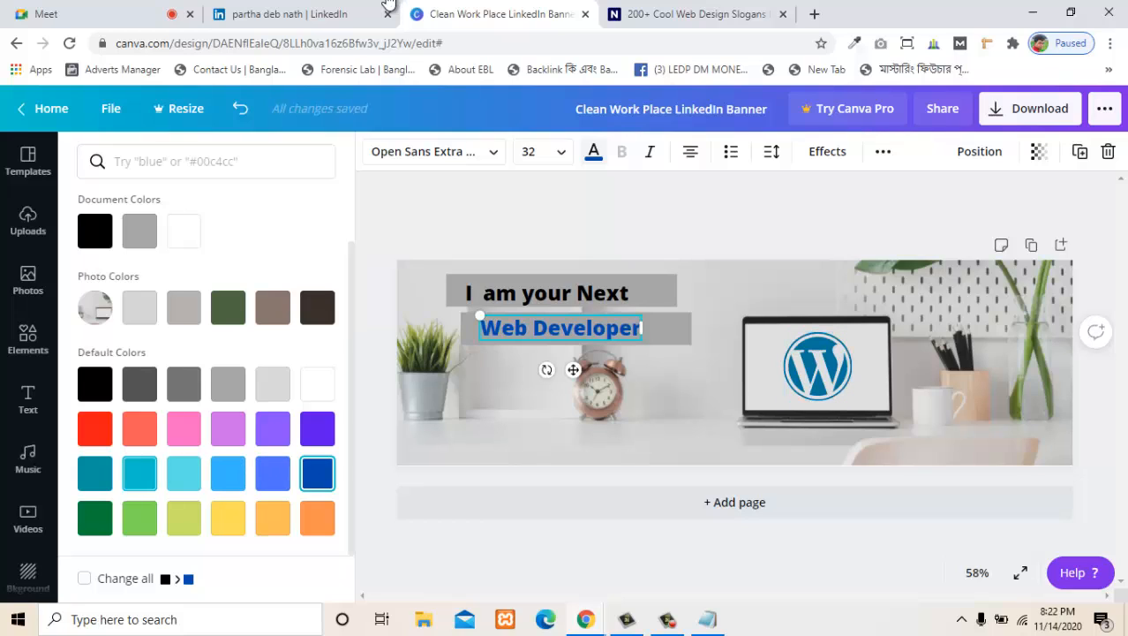
left_click(95, 473)
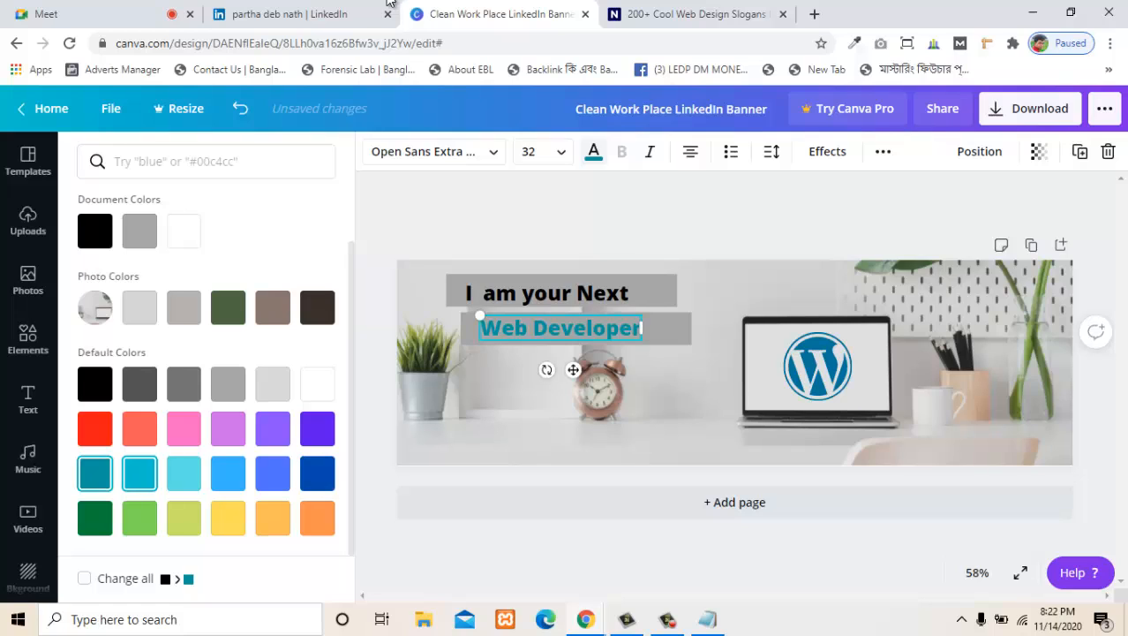
left_click(183, 473)
left_click(272, 473)
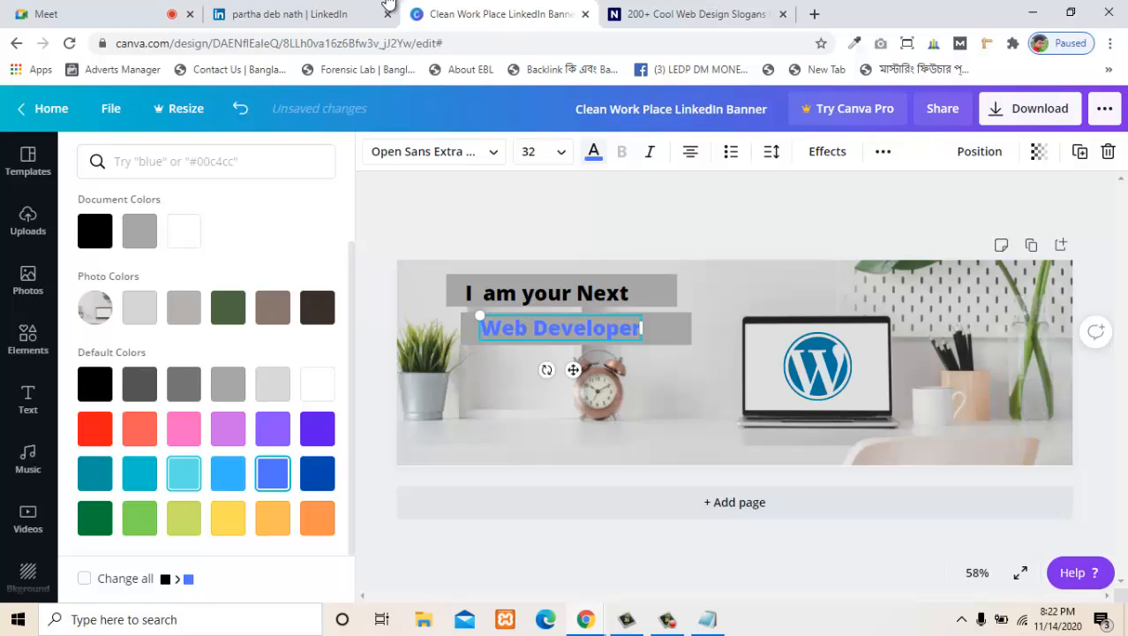
left_click(317, 473)
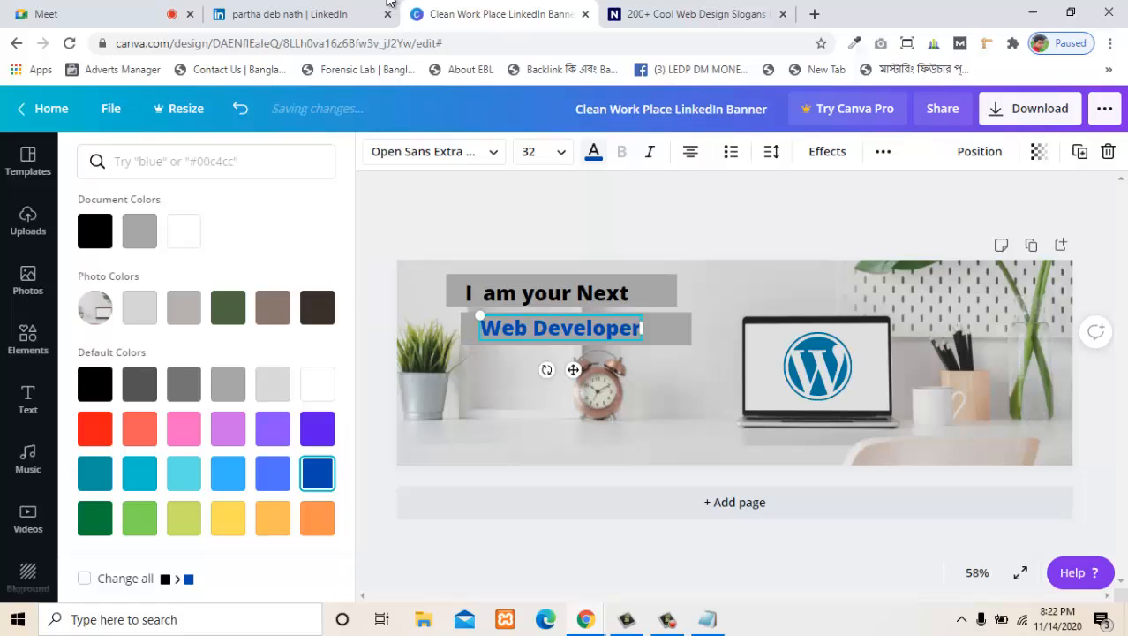
left_click(565, 327)
- Try several greens and red on the "I am your Next" text, then return it to black
left_click(549, 293)
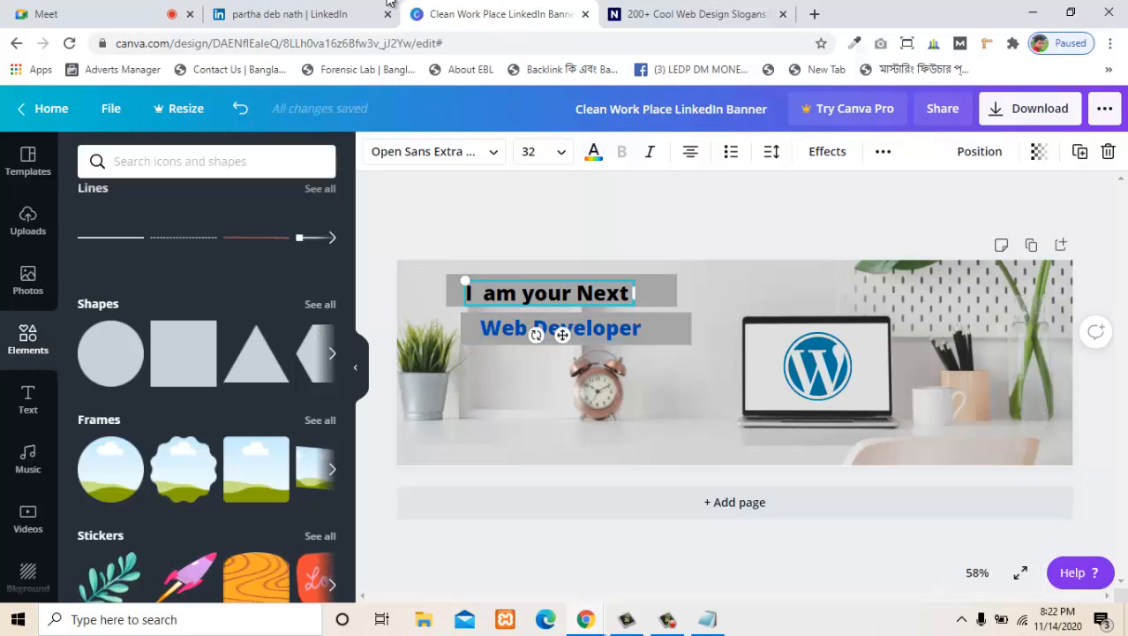
left_click(593, 151)
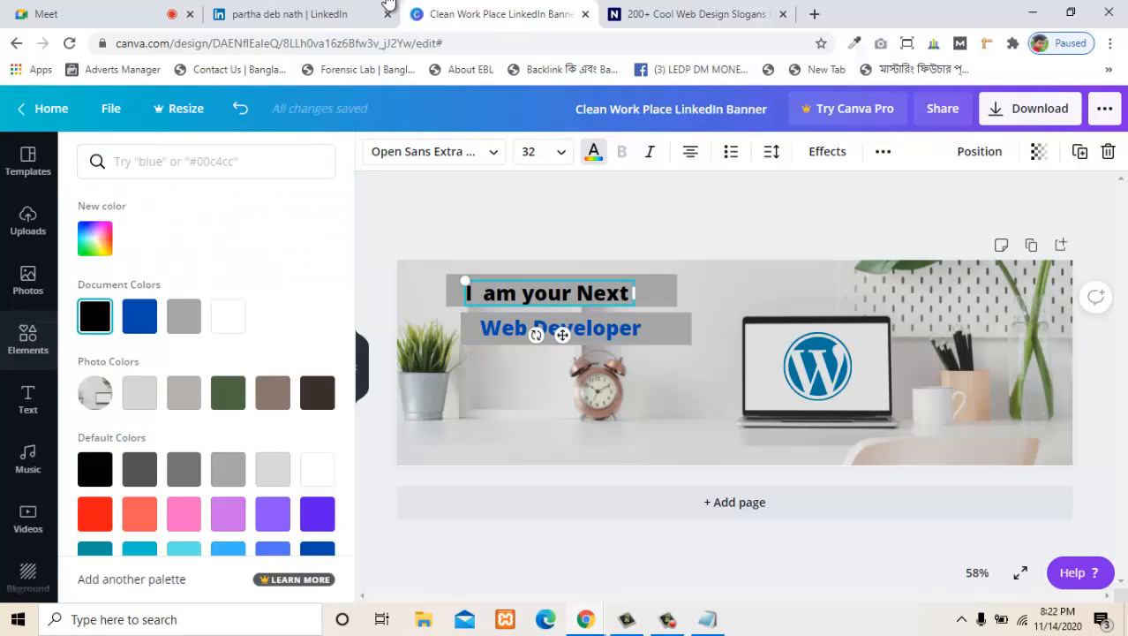
scroll(206, 371, "down", 1)
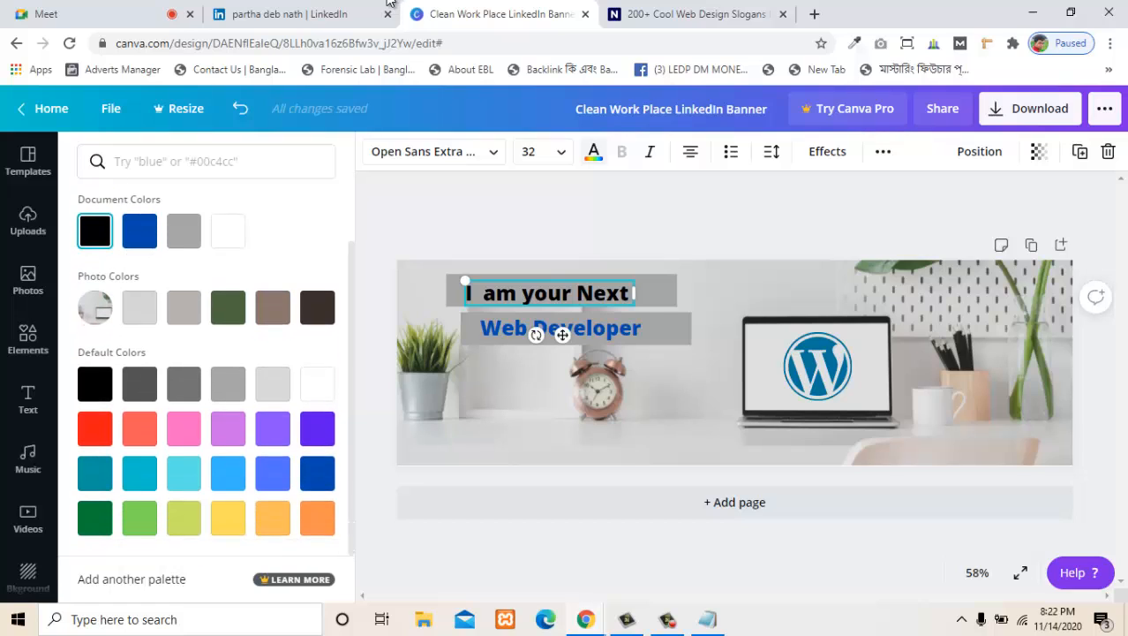
left_click(227, 307)
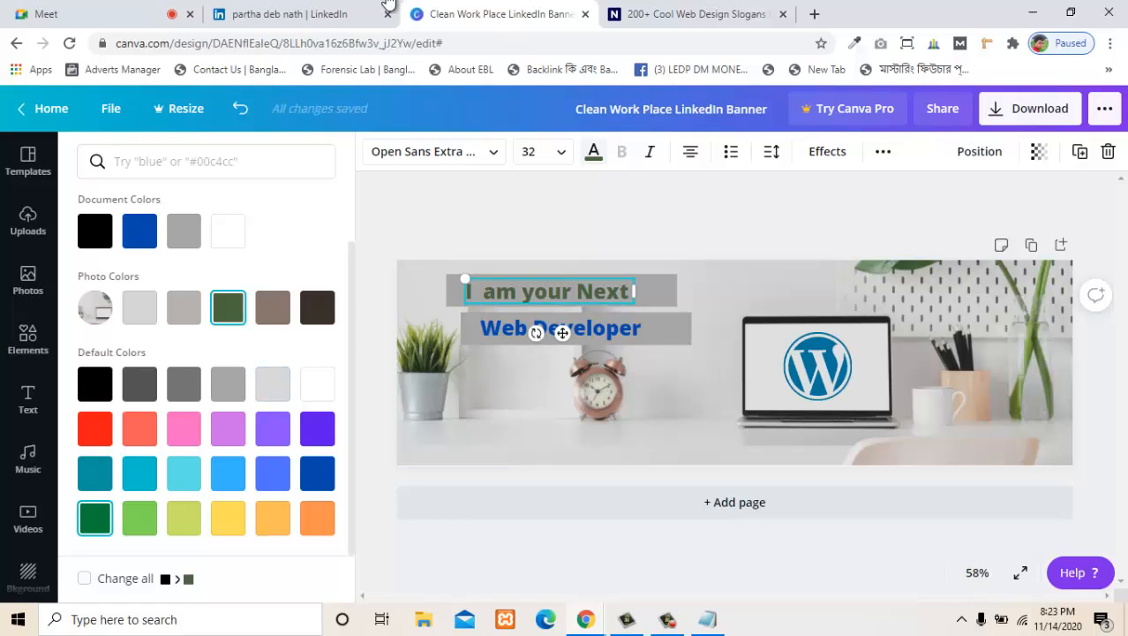
left_click(95, 519)
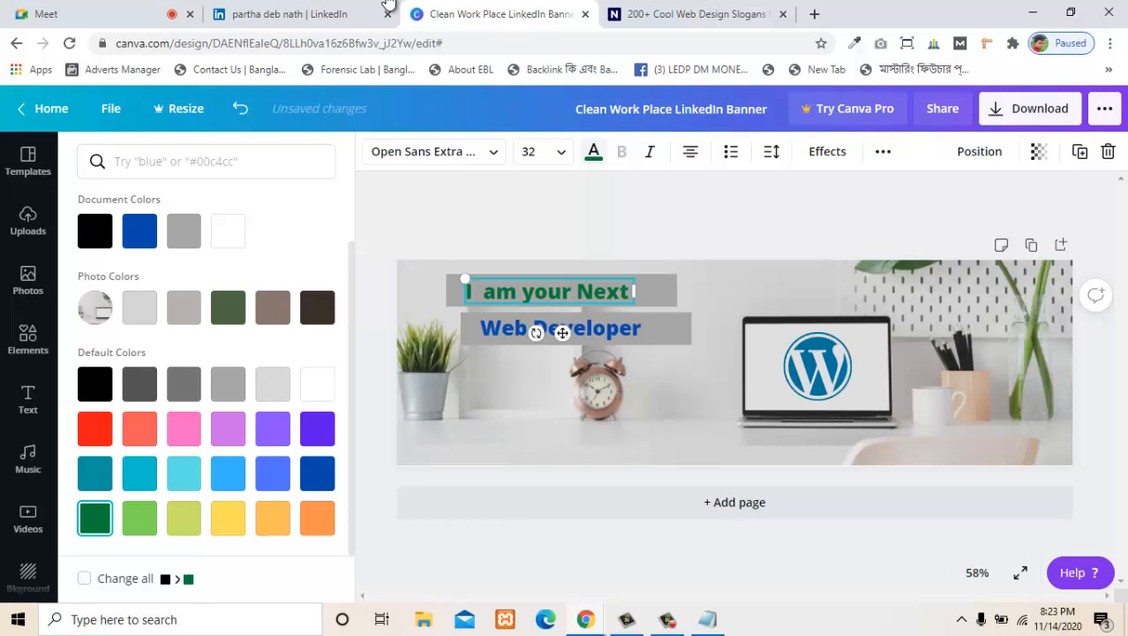
left_click(140, 518)
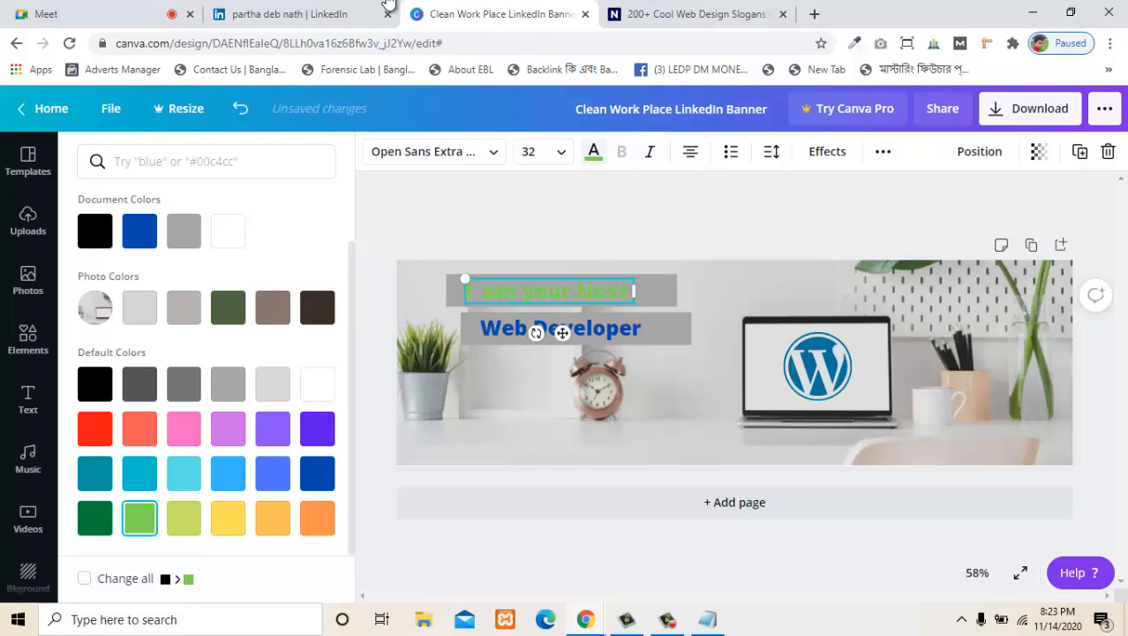
left_click(96, 519)
left_click(228, 307)
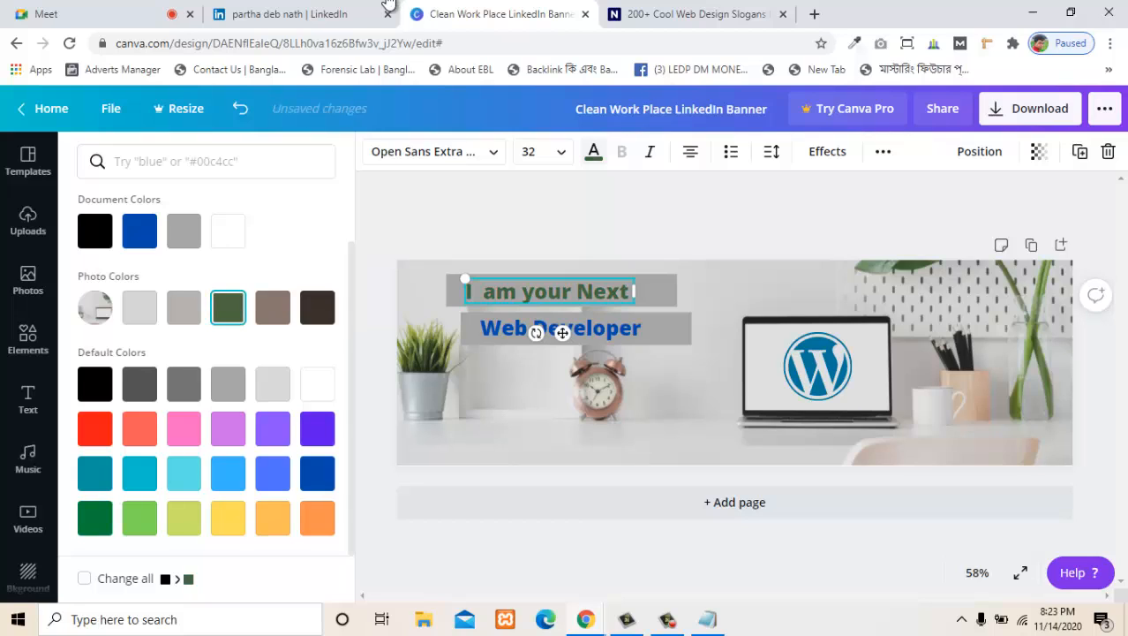
left_click(95, 429)
left_click(95, 383)
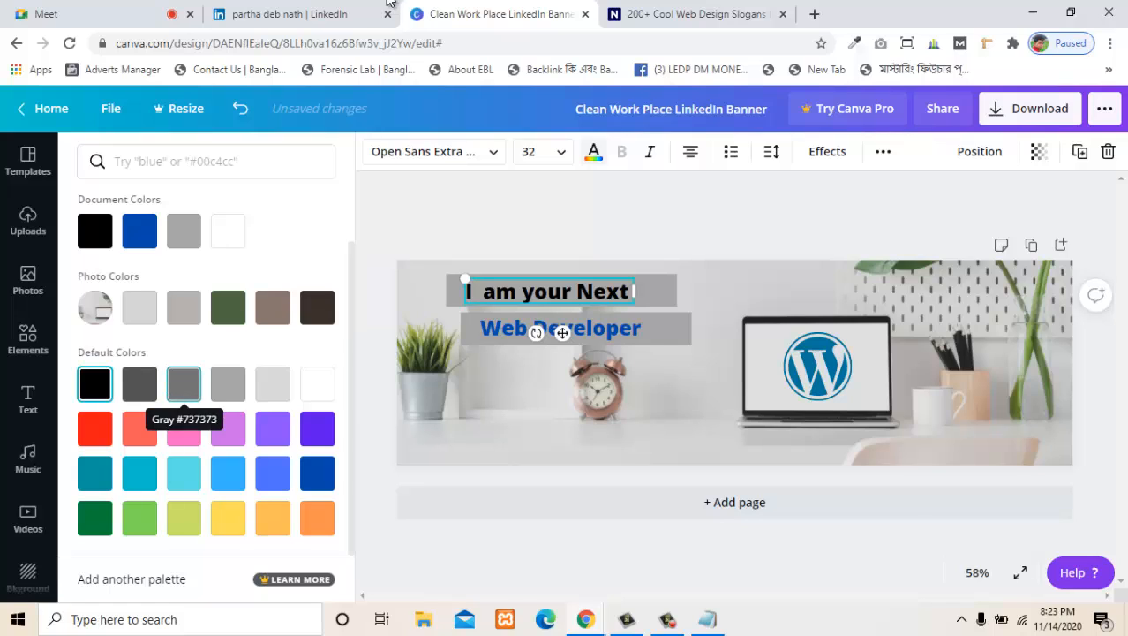
- Try dark blue, light green, red and pink on the "I am your Next" text
left_click(140, 230)
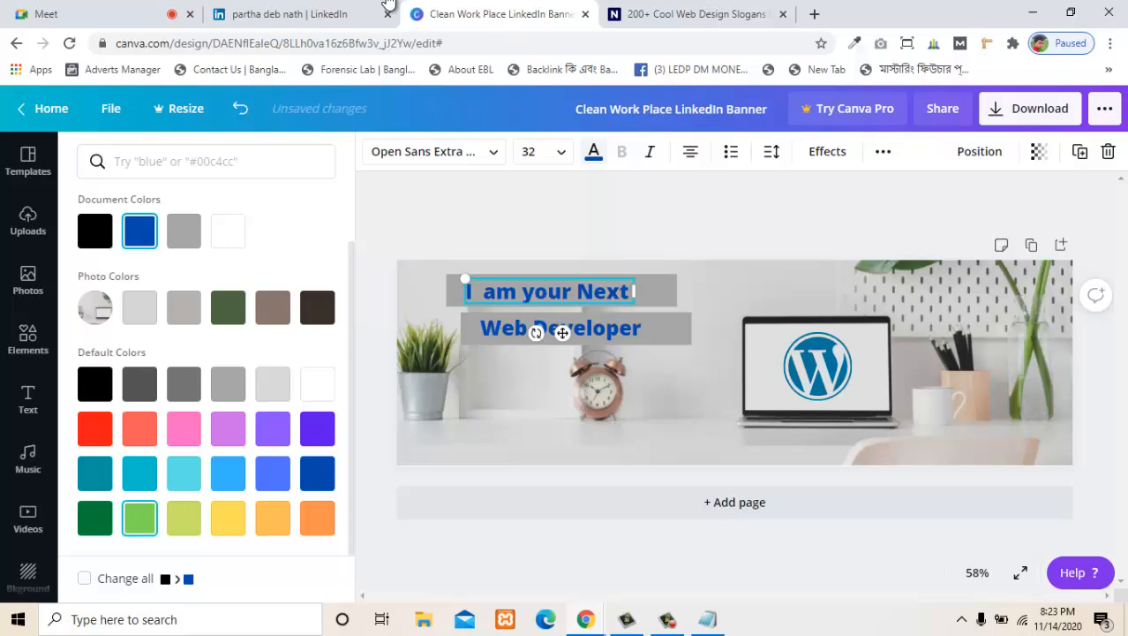
left_click(140, 517)
left_click(140, 428)
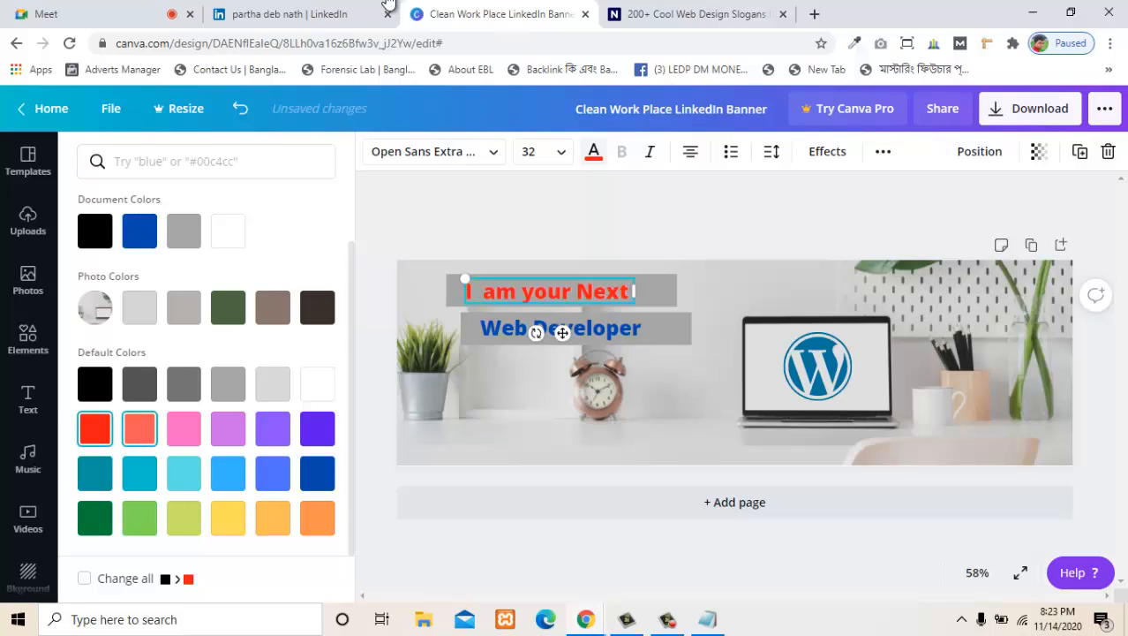
left_click(184, 428)
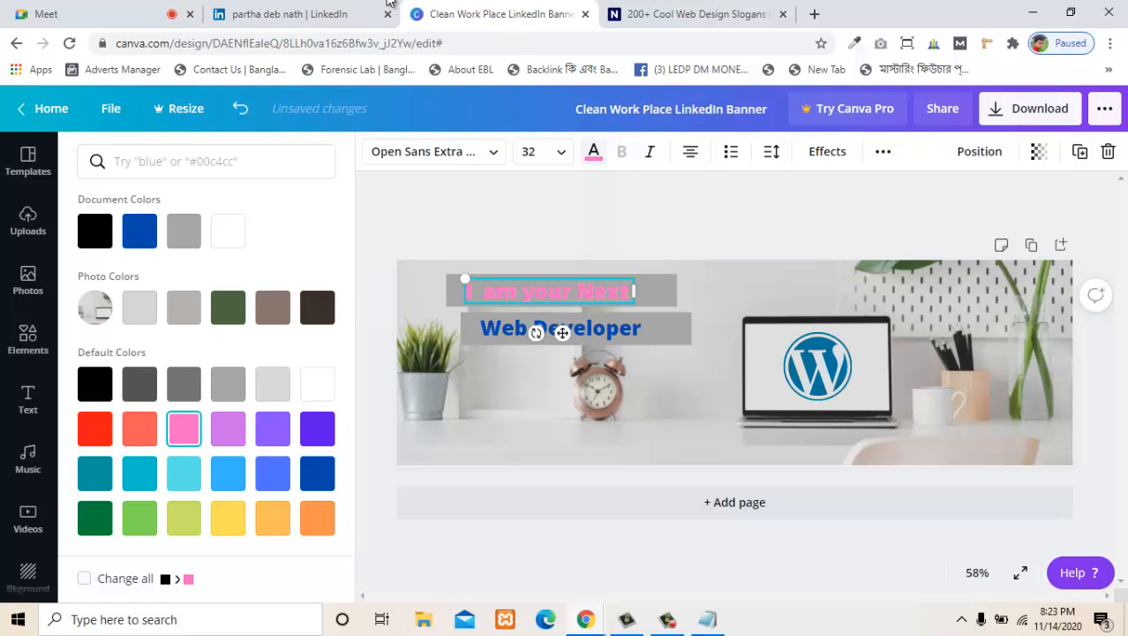
left_click(530, 410)
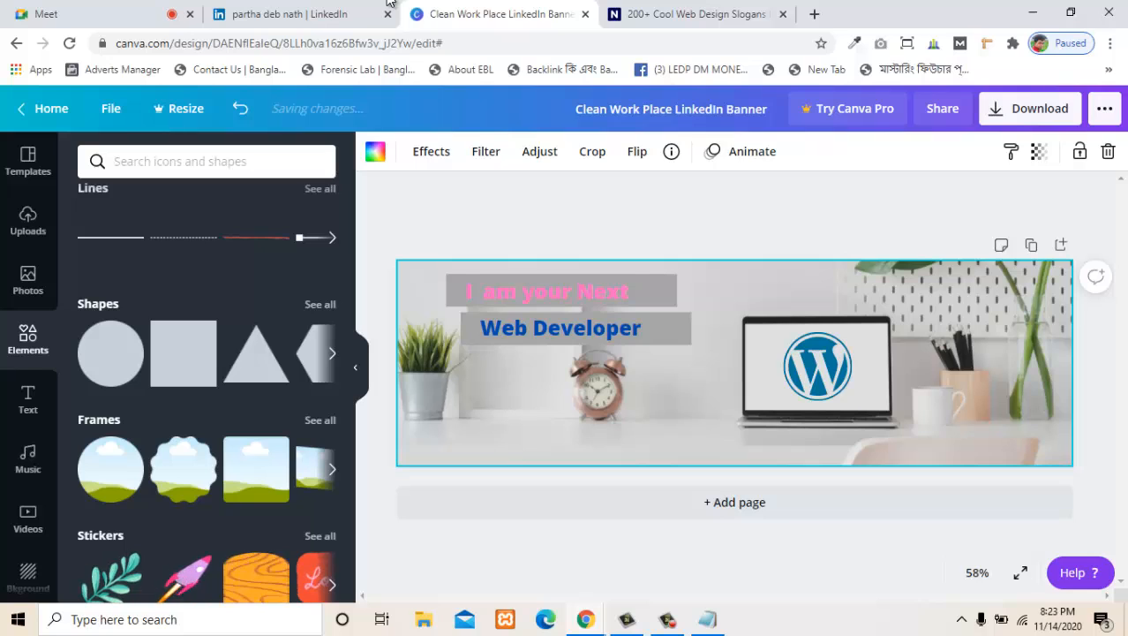
- Try dark blue and dark green on "I am your Next", then set its text to the custom colour #FFFFFF
left_click(558, 291)
left_click(594, 152)
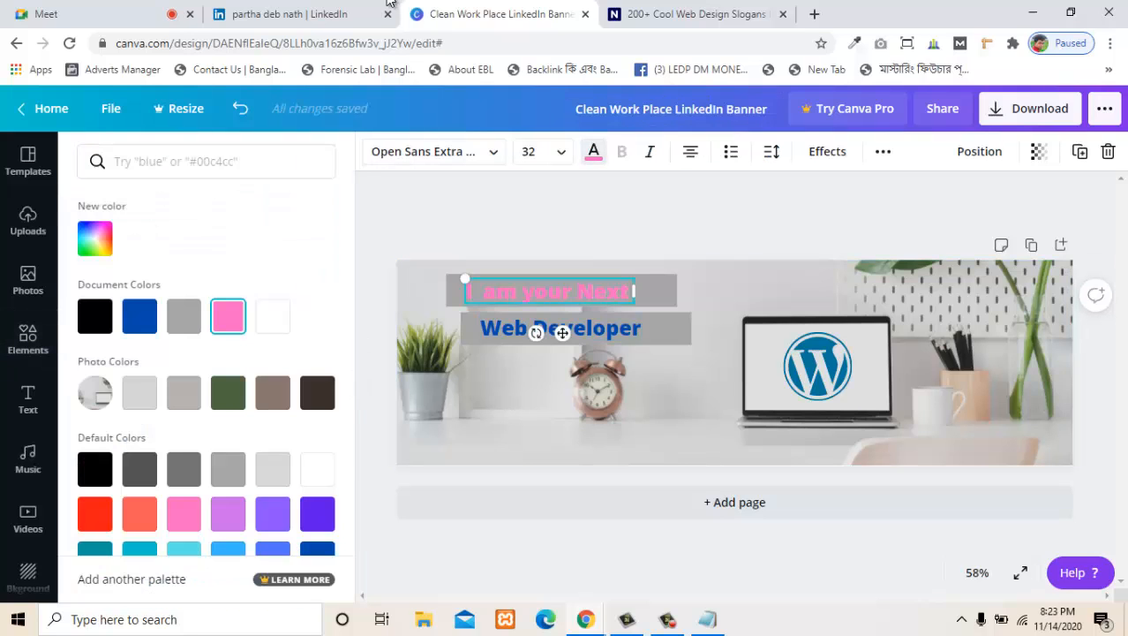
scroll(317, 516, "down", 1)
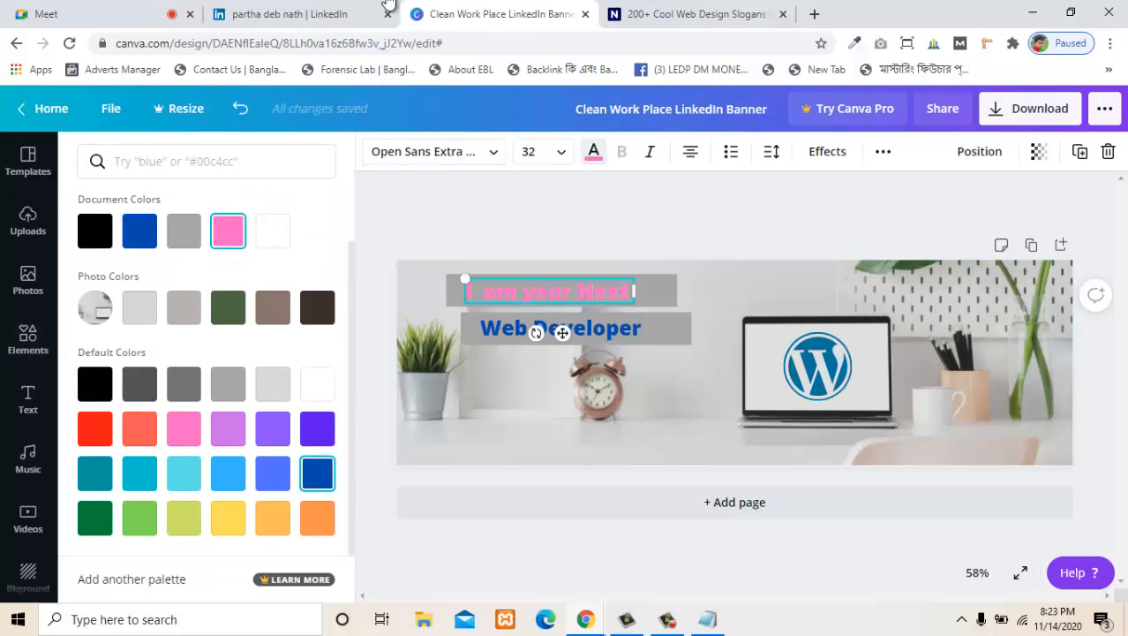
left_click(317, 474)
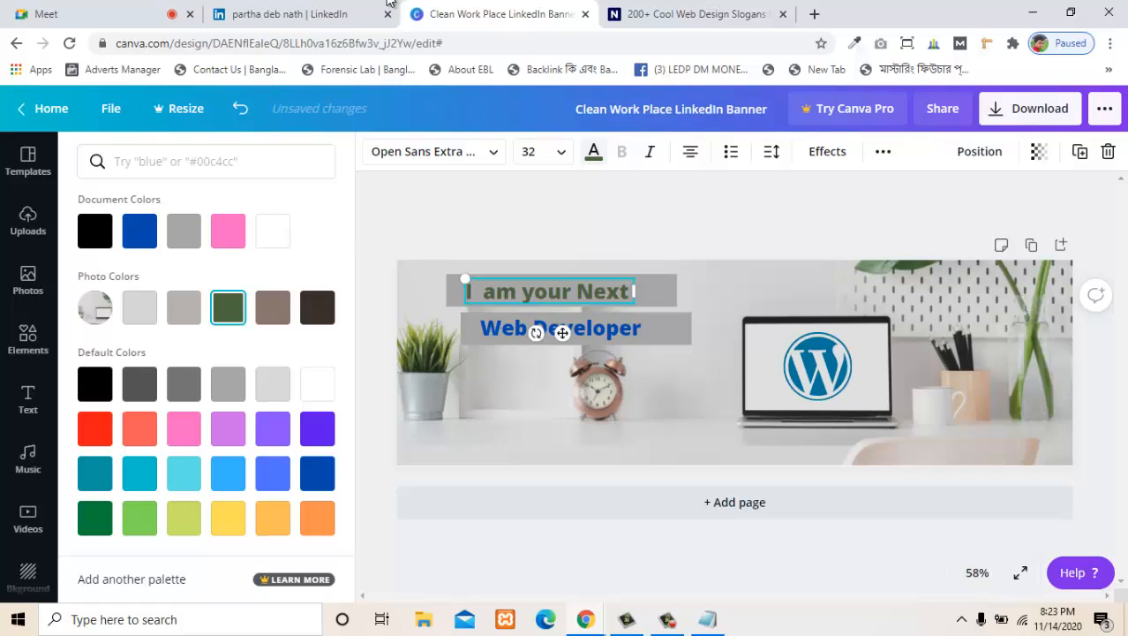
scroll(95, 239, "up", 1)
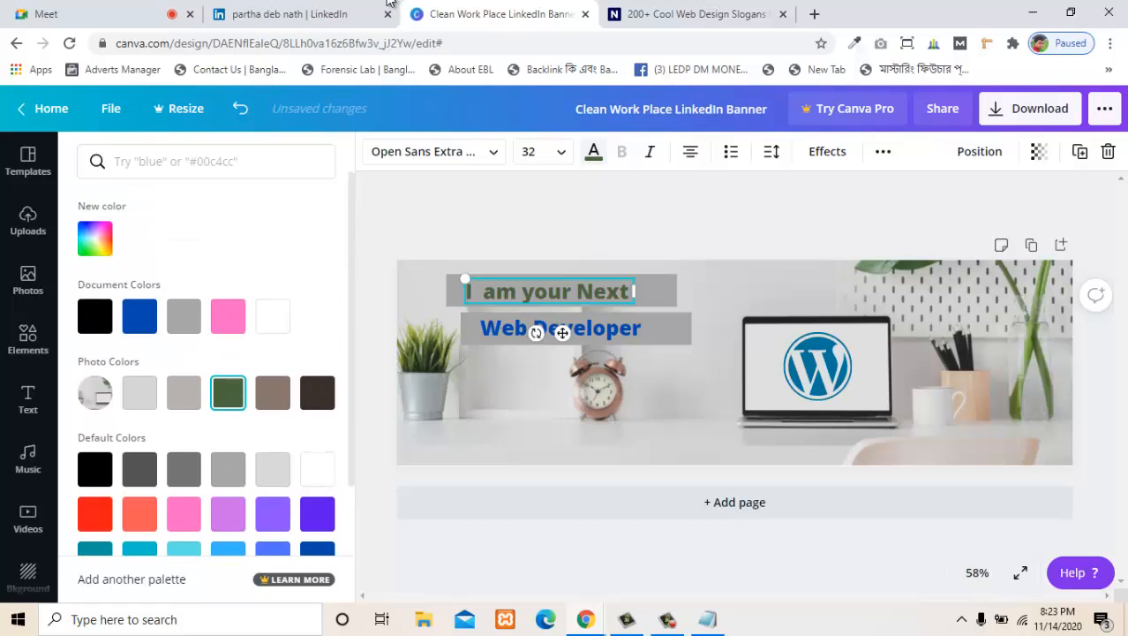
left_click(95, 238)
type("#FFFFFF")
key("Return")
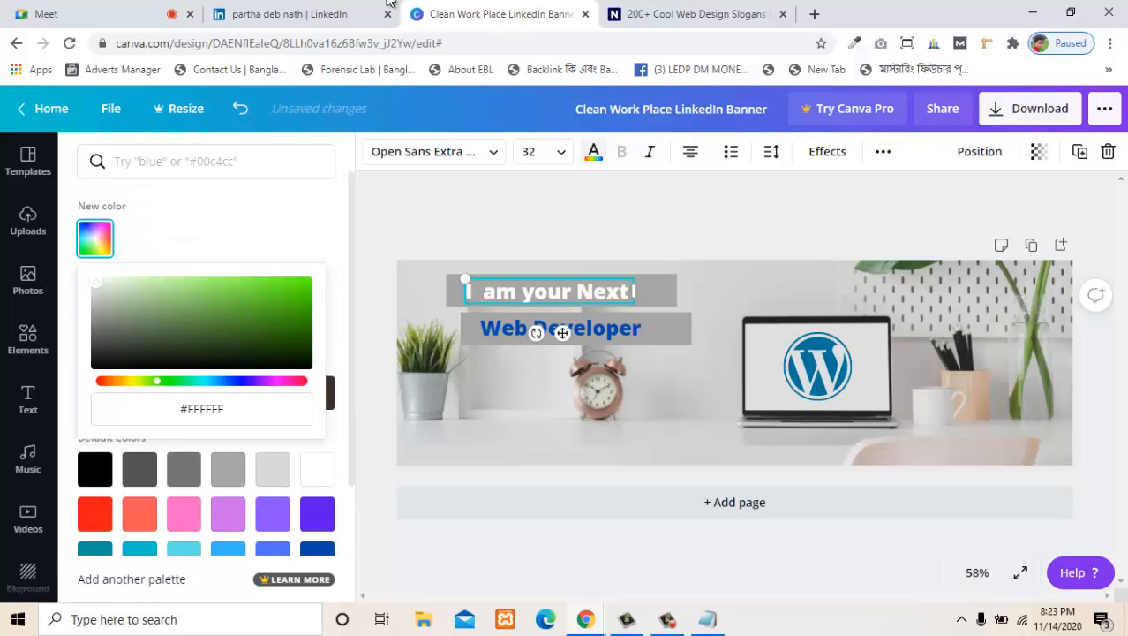
- Try grey on the "I am your Next" text, then set it to the dark green photo colour
left_click(228, 469)
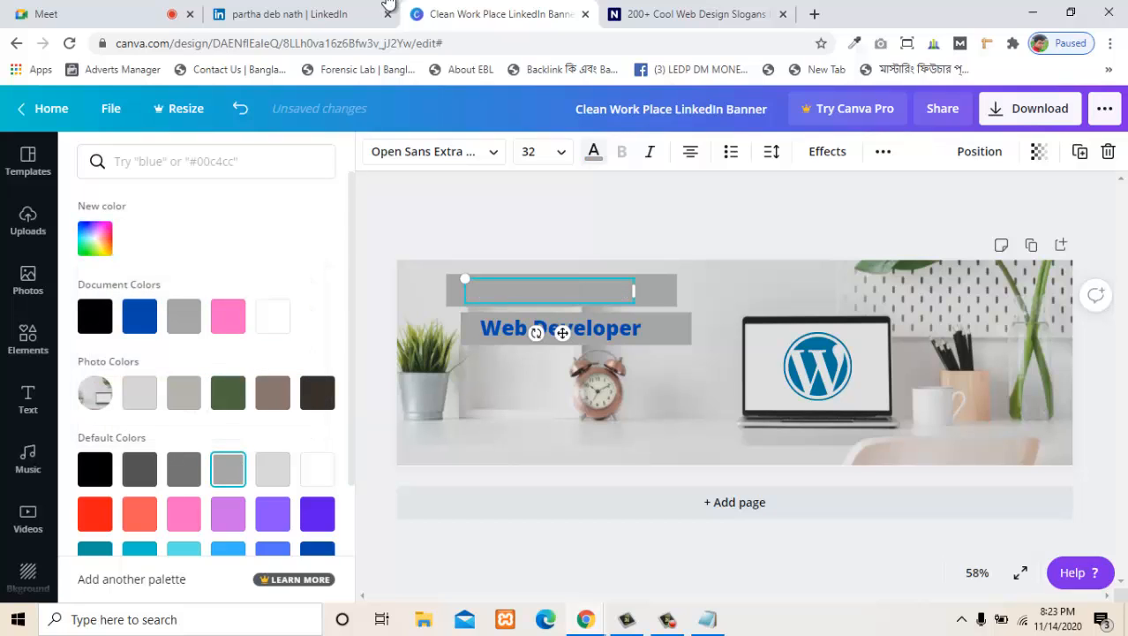
left_click(228, 307)
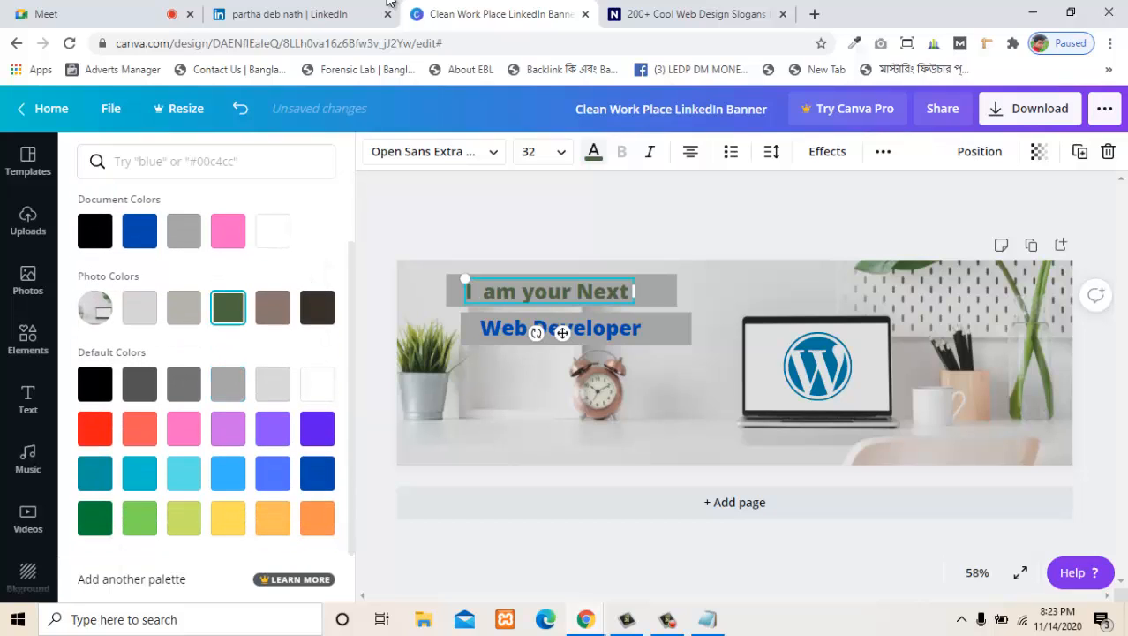
left_click(28, 339)
left_click(679, 385)
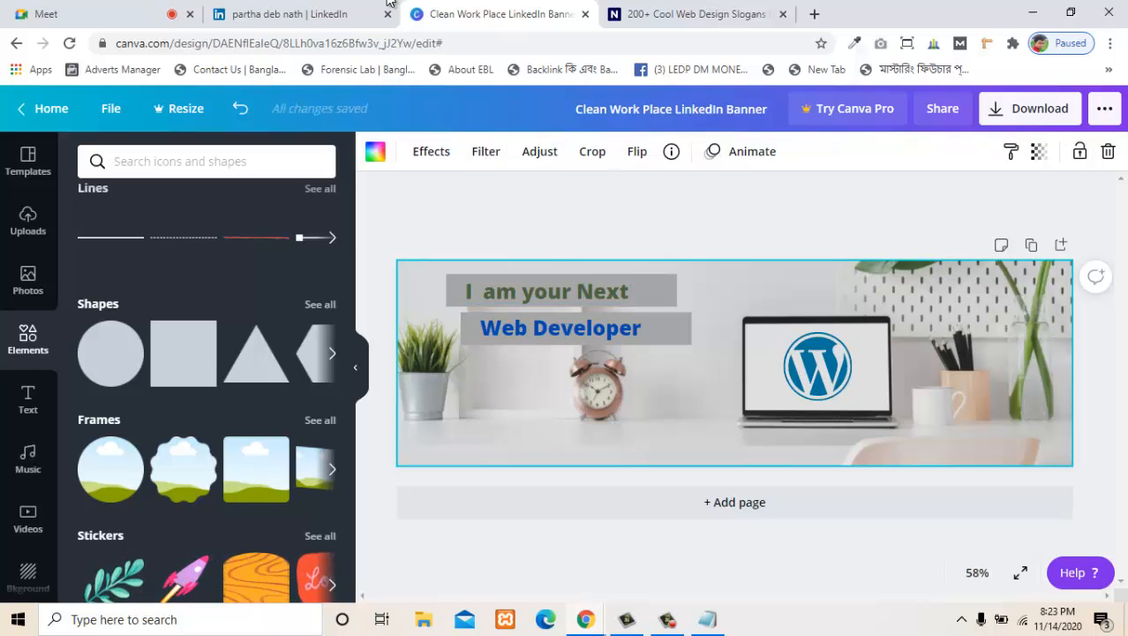
- Download the finished LinkedIn banner as a PNG file
left_click(1029, 109)
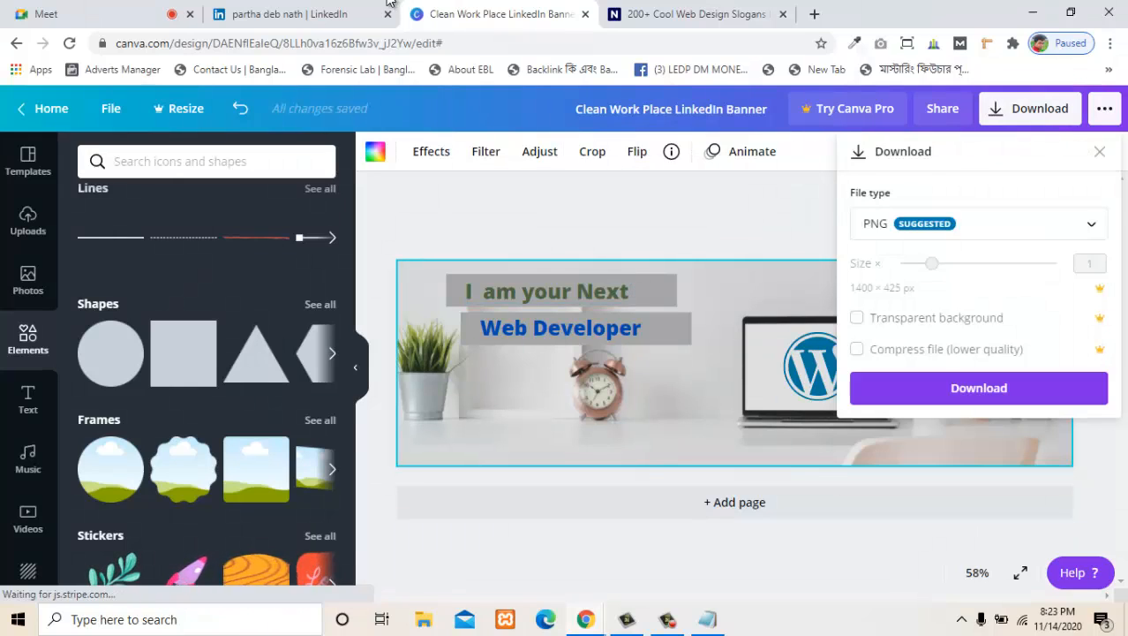
left_click(979, 427)
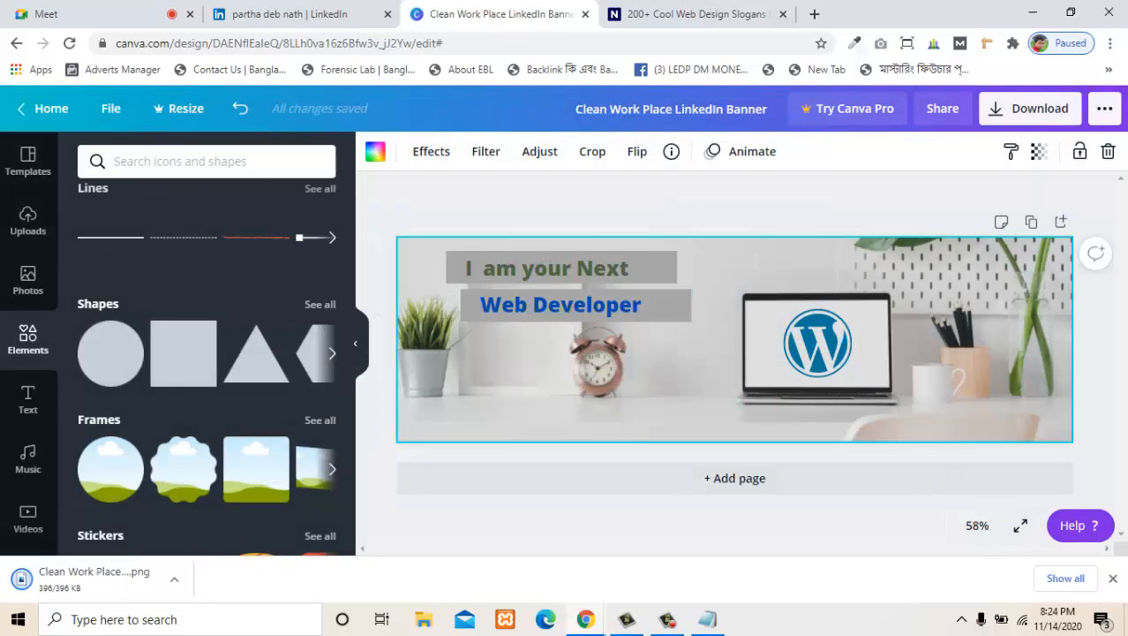
- Try the downloaded banner from the Downloads folder as LinkedIn background photo, shifting it slightly down within the crop frame
key("ctrl+w")
left_click(387, 3)
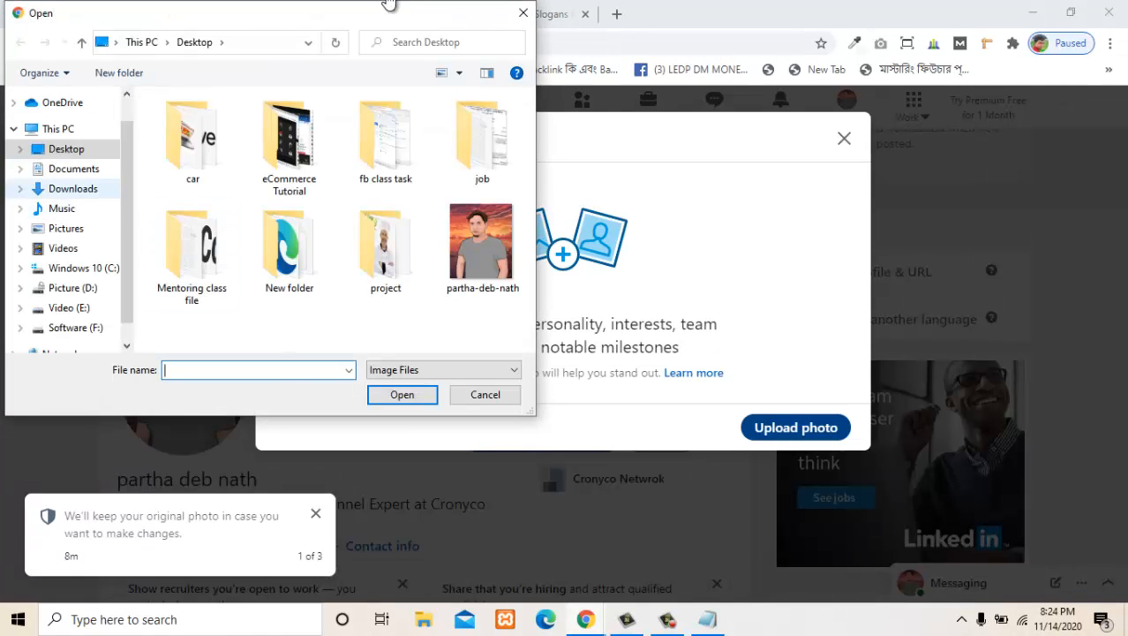
left_click(74, 189)
double_click(191, 186)
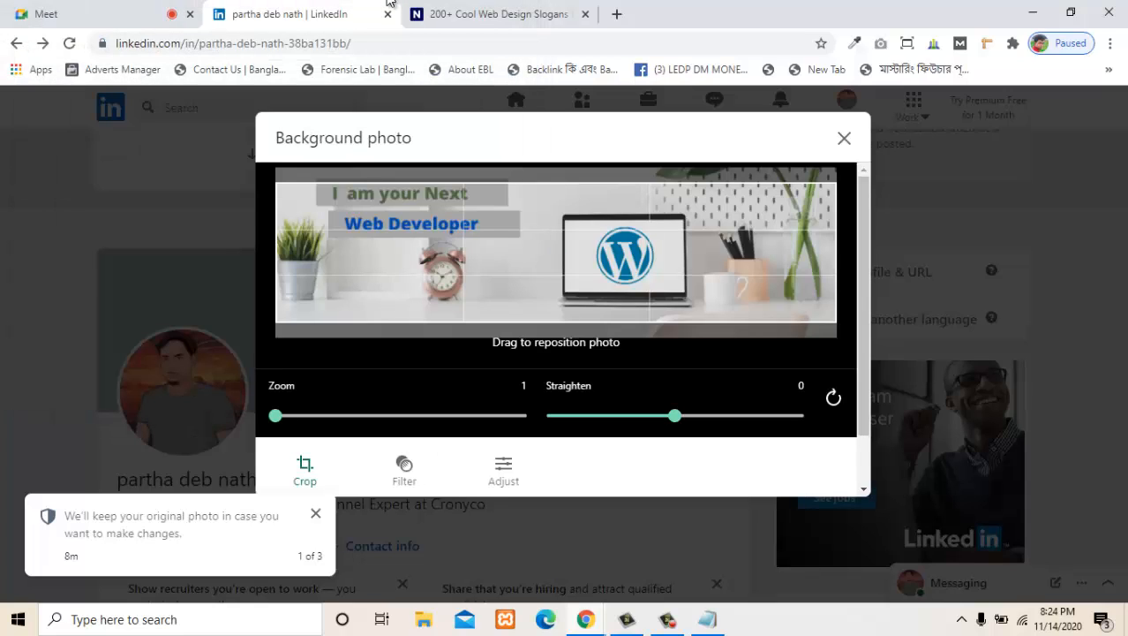
mouse_move(557, 253)
left_mouse_down()
mouse_move(556, 235)
mouse_move(556, 267)
mouse_move(556, 248)
mouse_move(556, 258)
left_mouse_up()
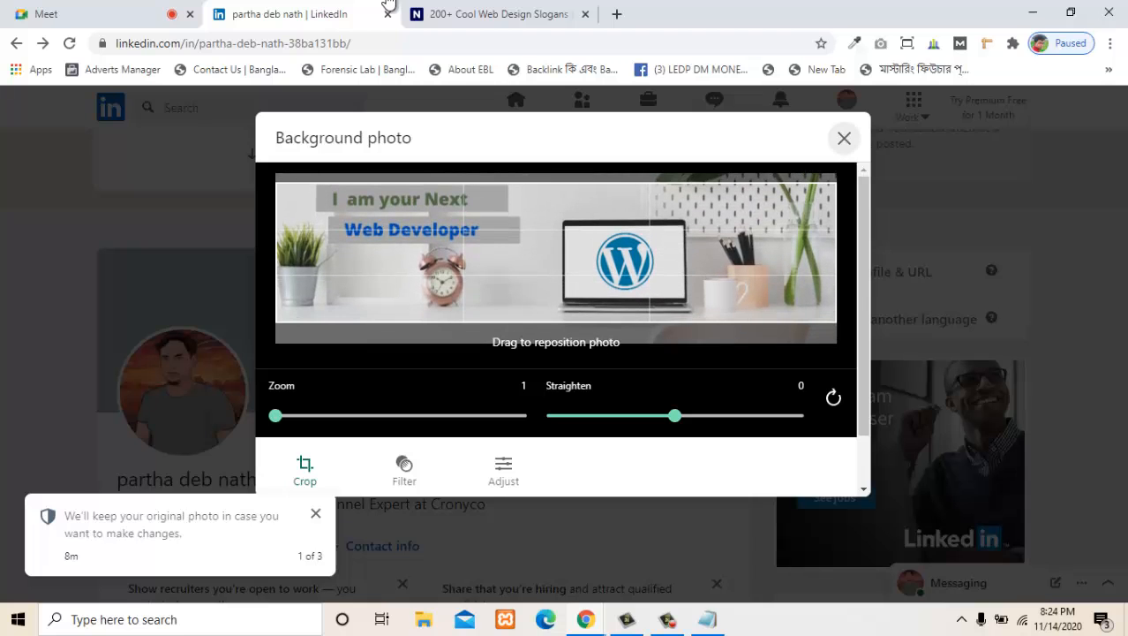
left_click(844, 138)
- Reopen the closed Canva banner tab and highlight the banner dimensions 1584 - 396 in the Notepad notes
key("ctrl+Tab")
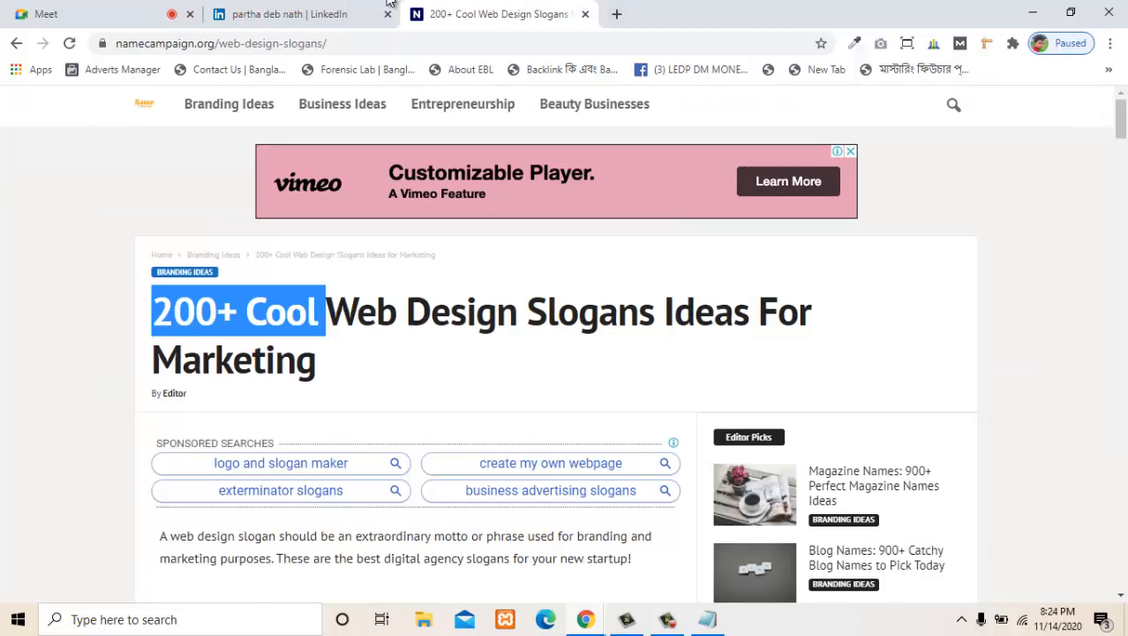
key("ctrl+shift+t")
key("alt+Tab")
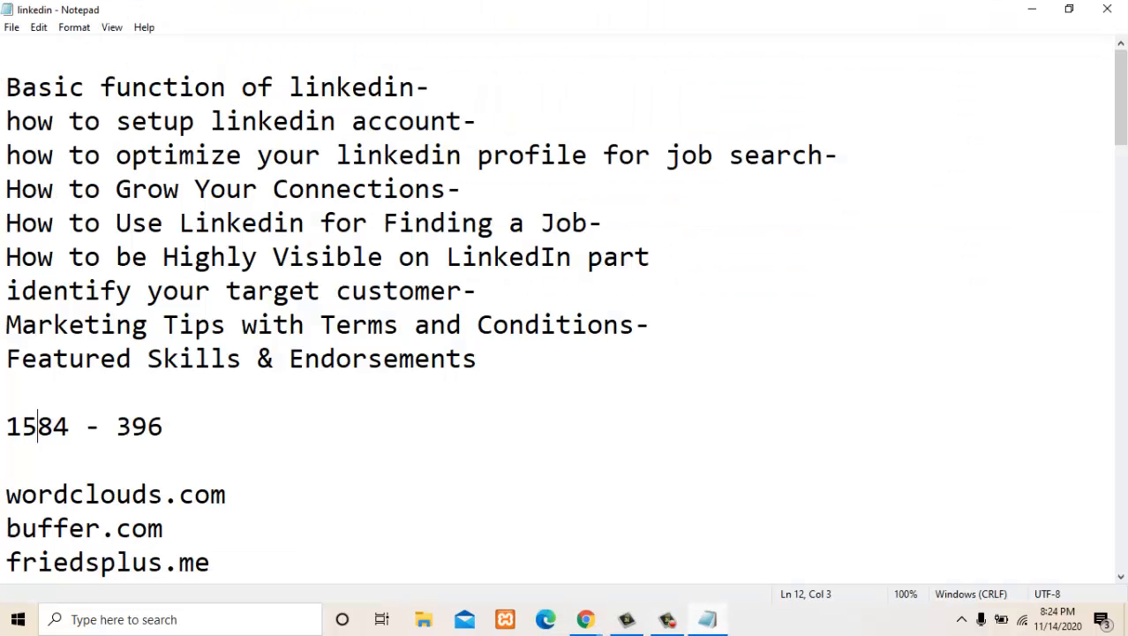
key("End")
key("ctrl+shift+Left")
key("shift+Home")
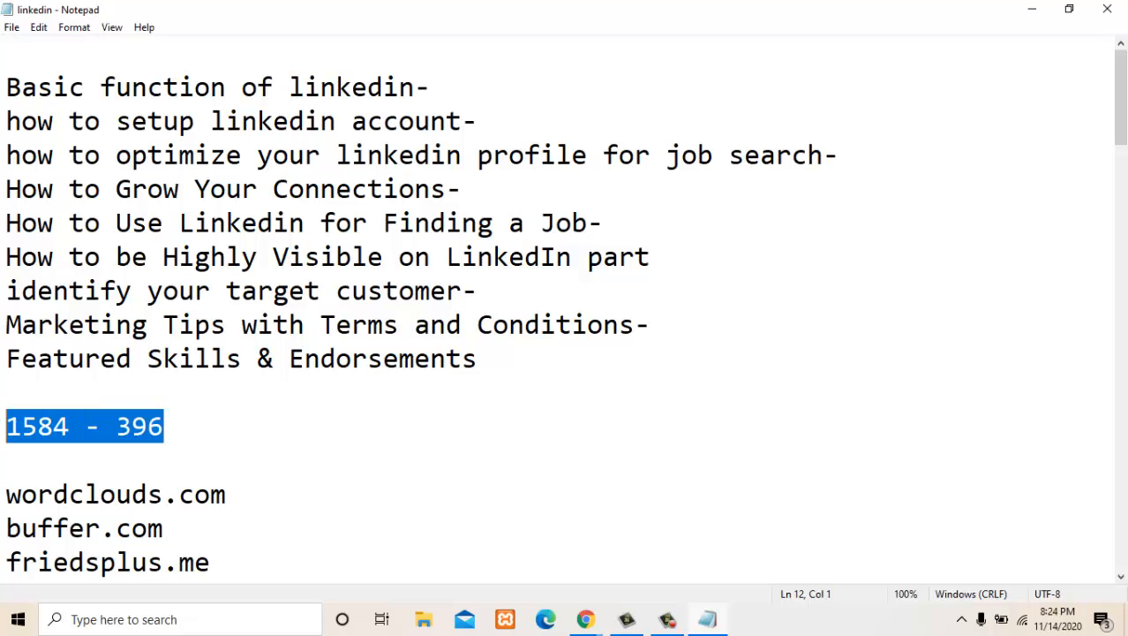
- Switch back to the banner in Canva and look at its resize options
key("super+5")
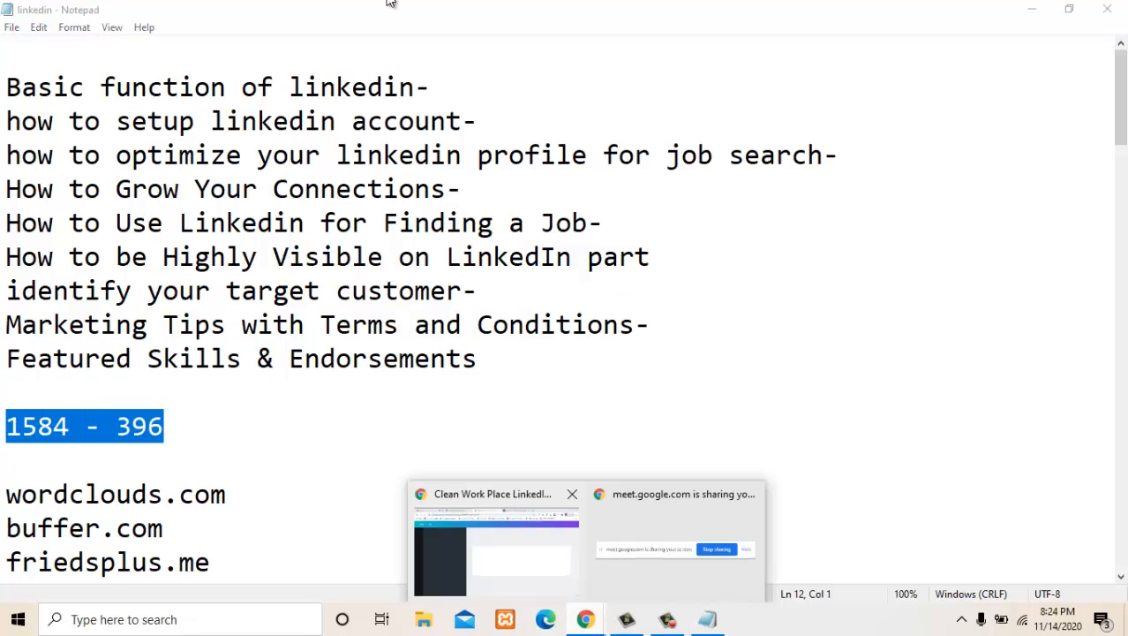
key("Return")
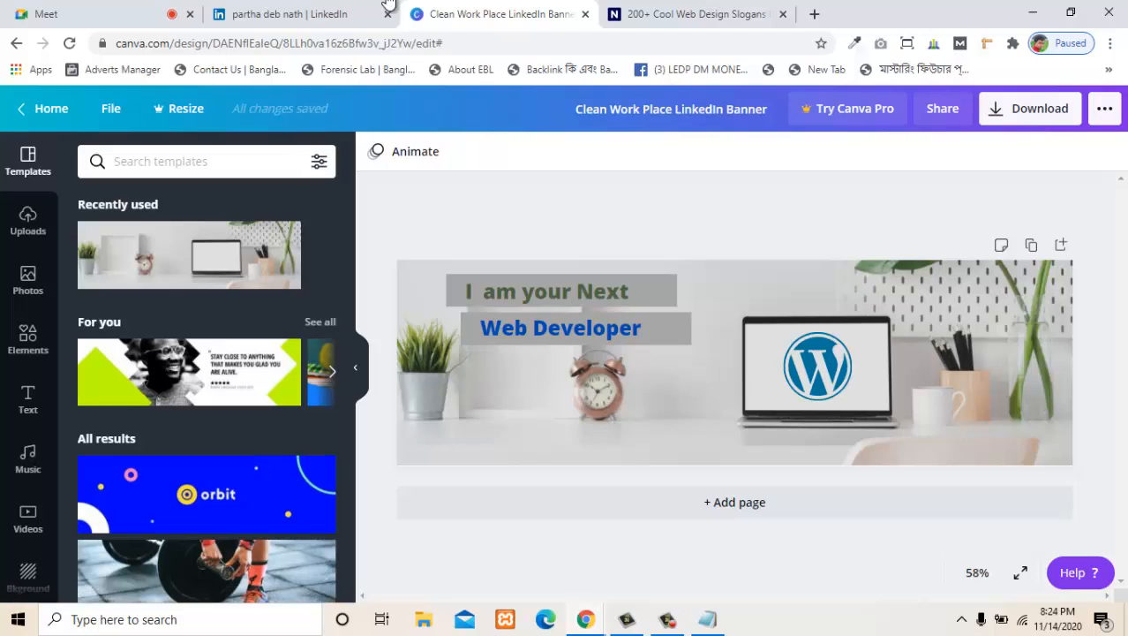
left_click(179, 108)
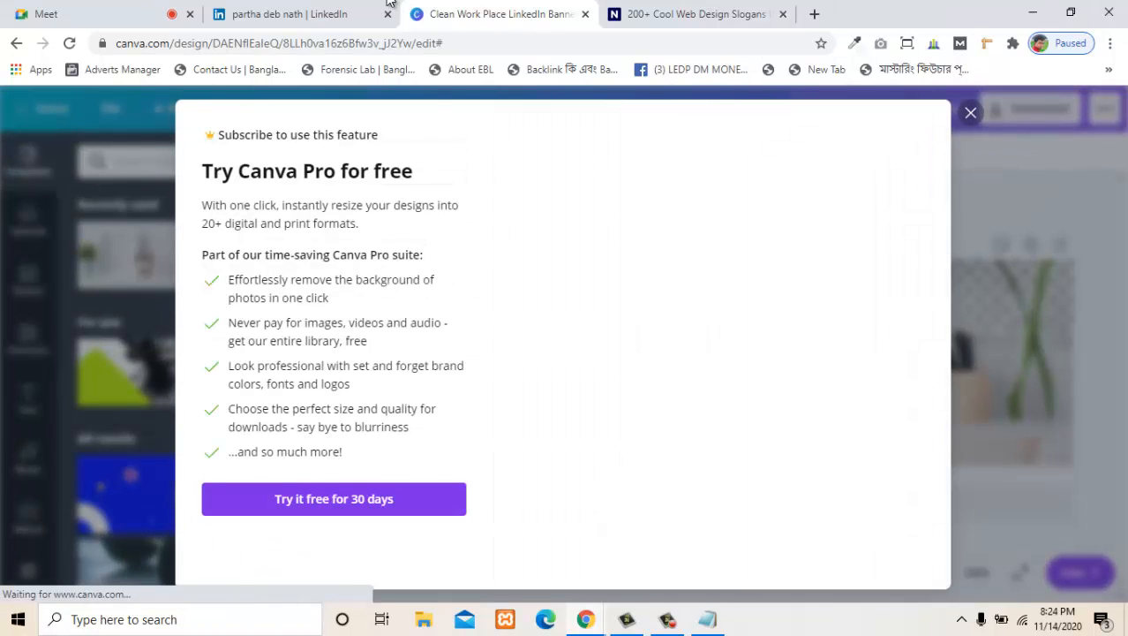
left_click(971, 113)
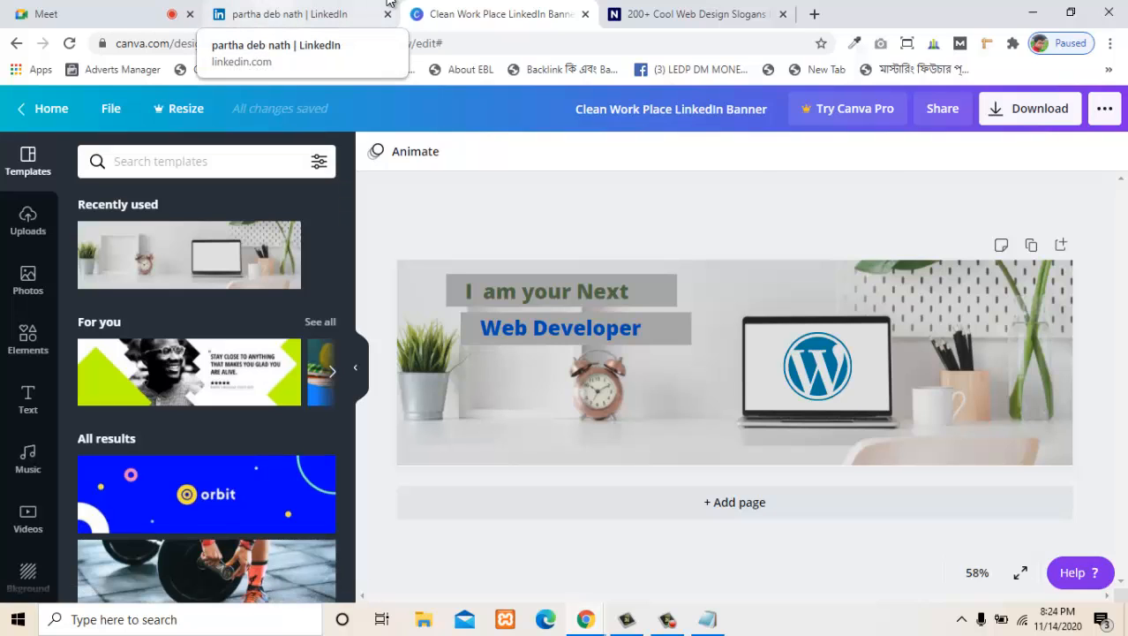
- Switch to LinkedIn, upload the downloaded banner as the profile's background photo and apply it
left_click(388, 2)
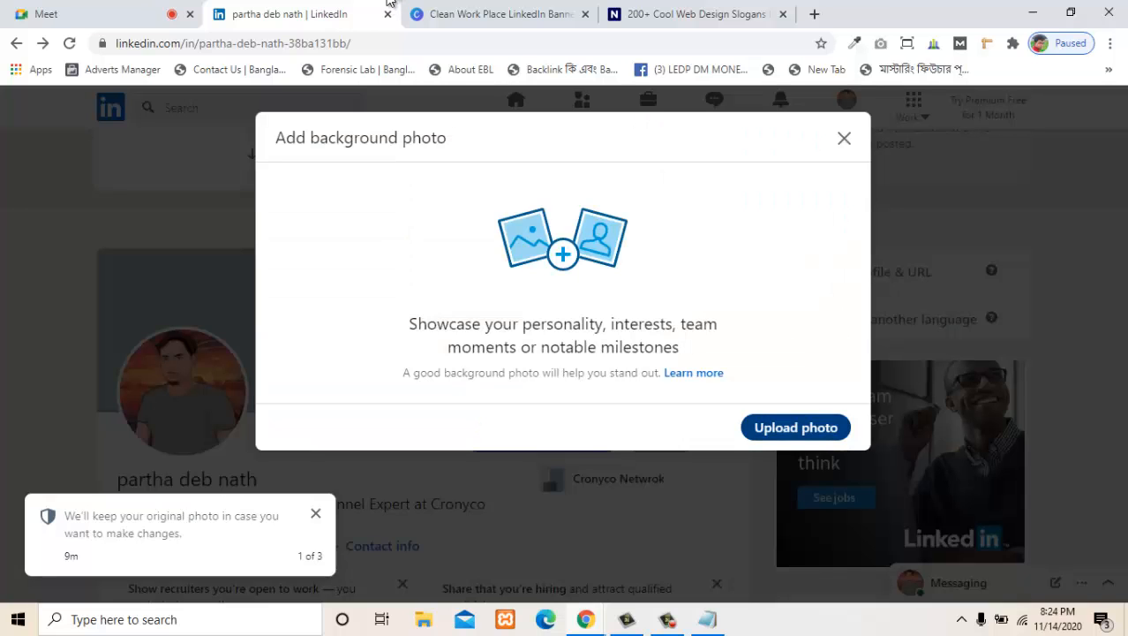
double_click(191, 174)
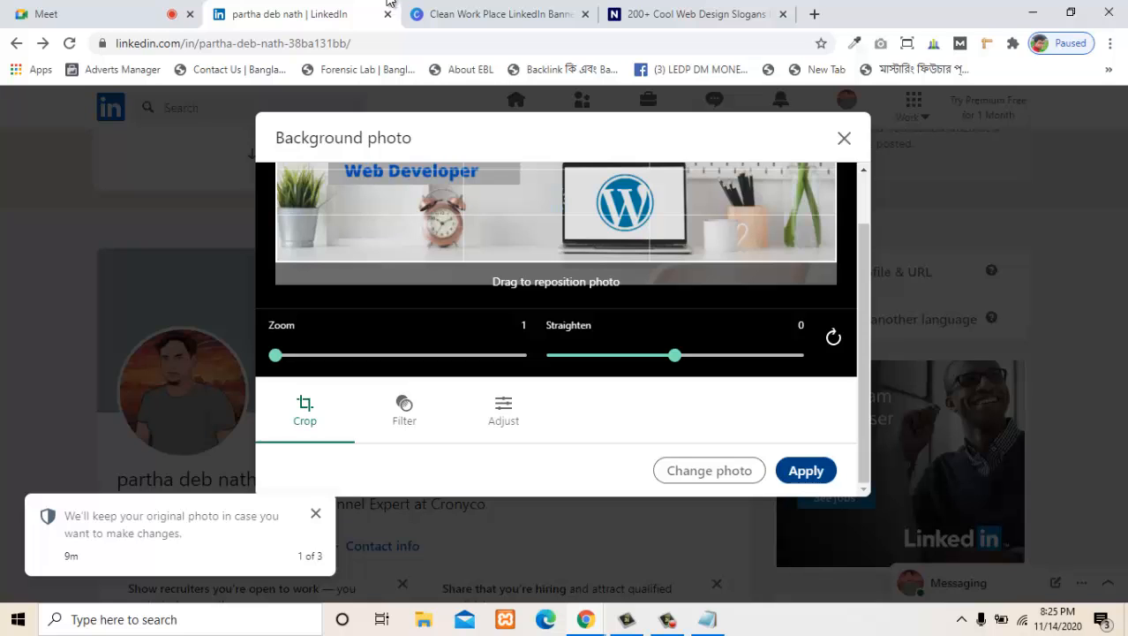
left_click(806, 471)
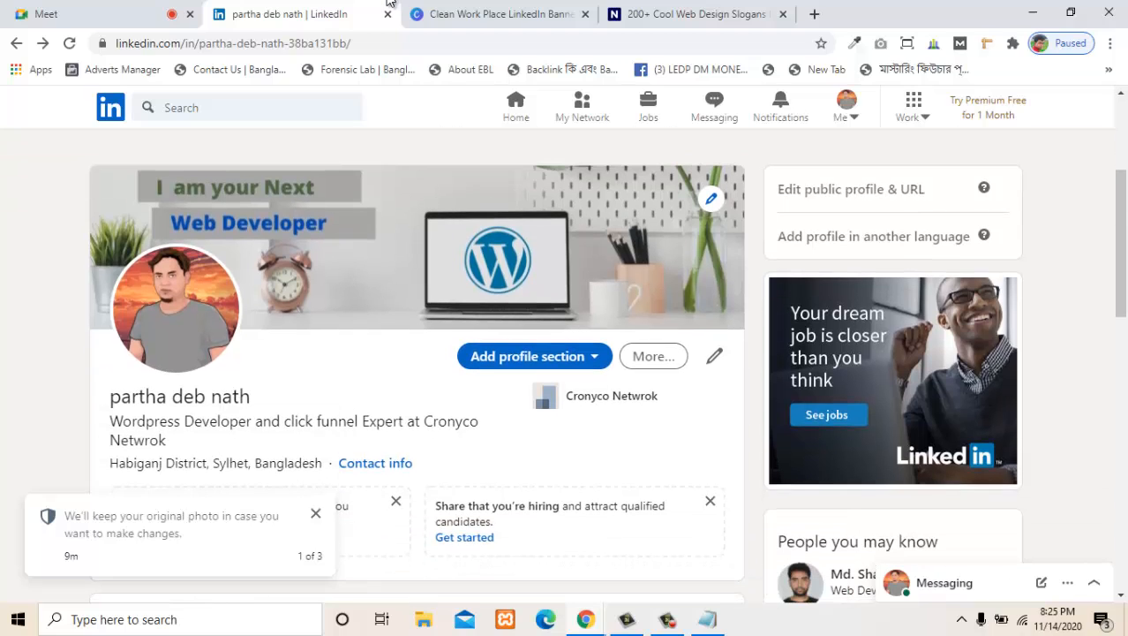
- Review the profile page with its banner and the suggestions in the Profile Strength section
scroll(556, 365, "down", 4)
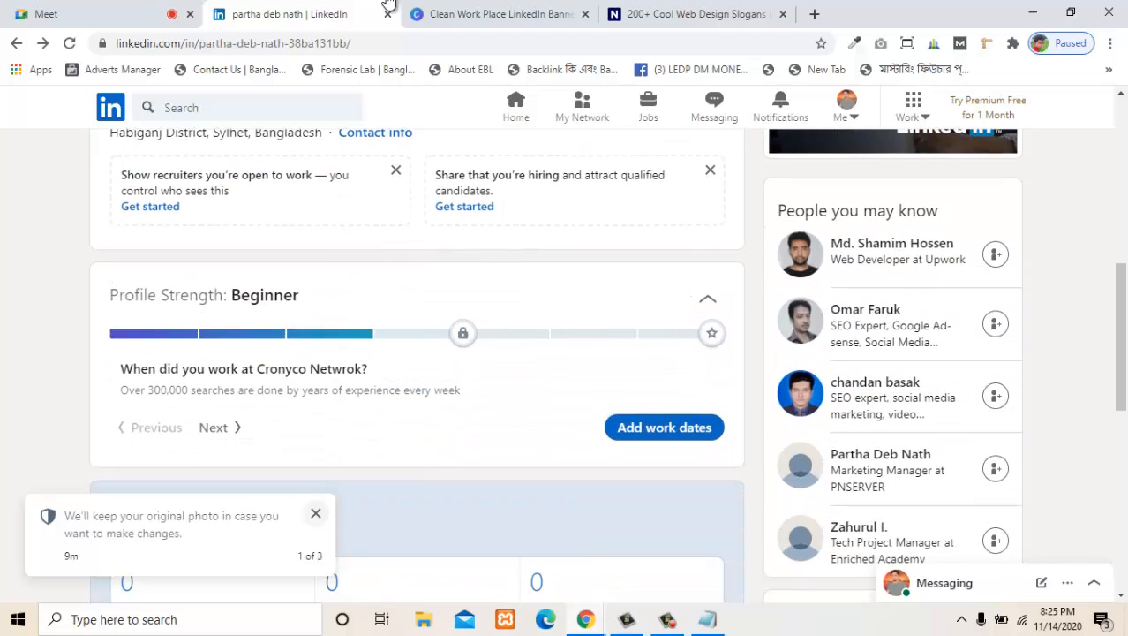
scroll(557, 366, "up", 2)
scroll(556, 366, "down", 2)
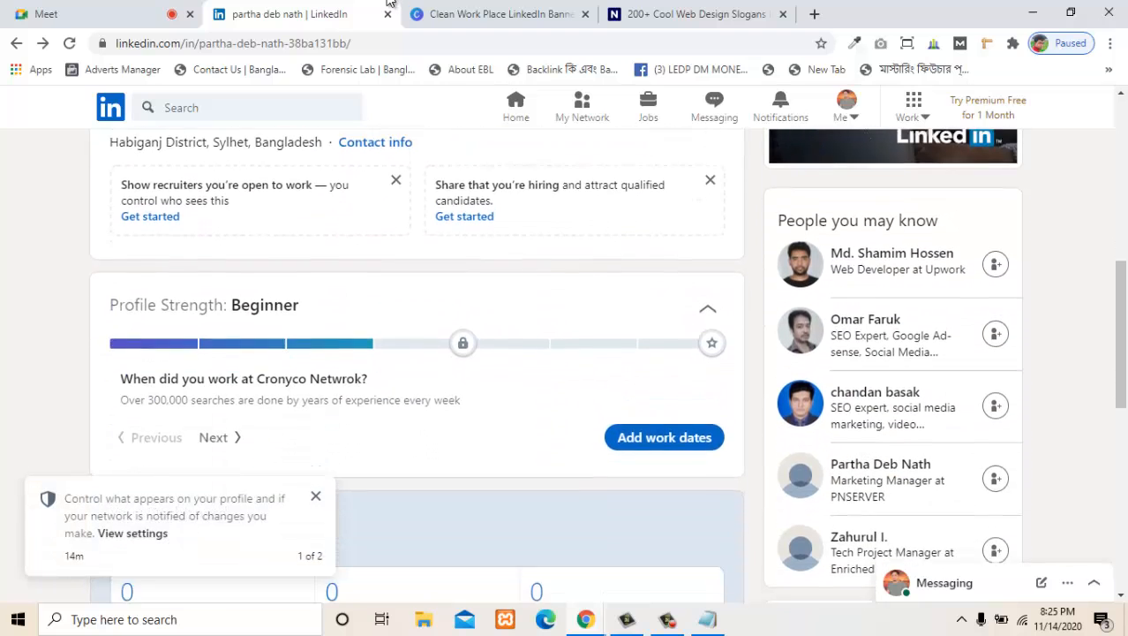
scroll(556, 365, "down", 2)
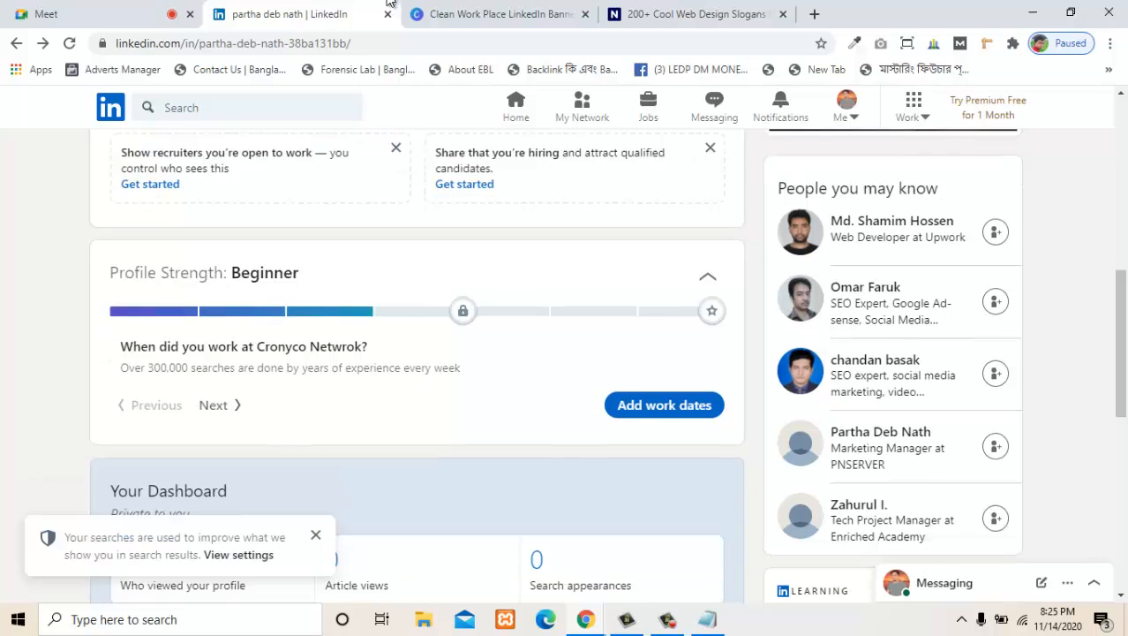
scroll(556, 366, "up", 1)
scroll(556, 366, "up", 1)
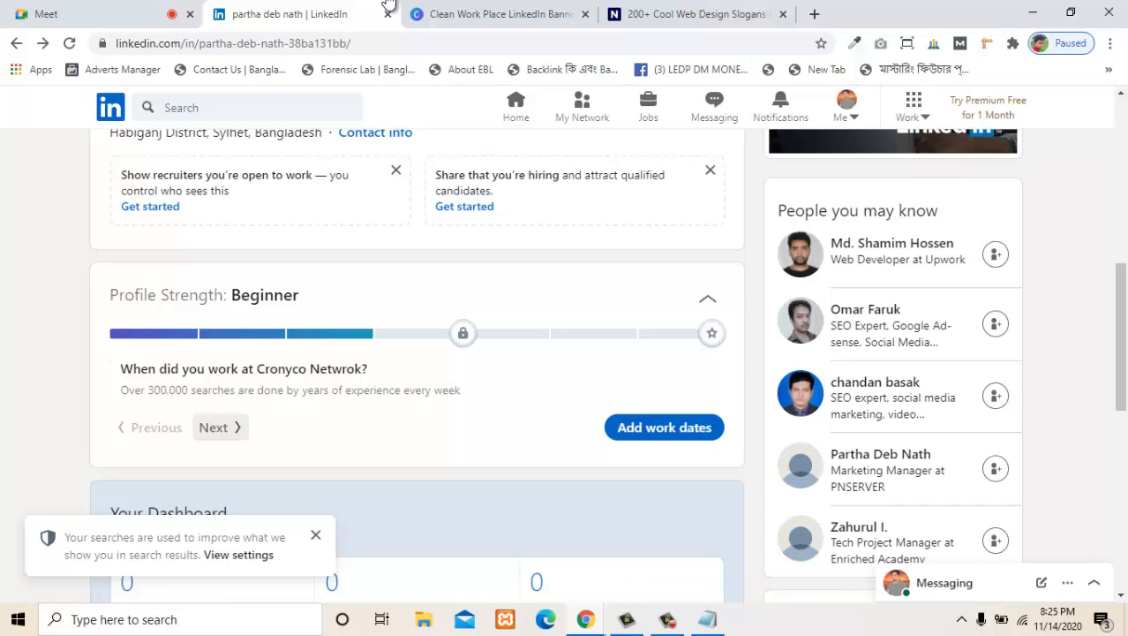
left_click(220, 427)
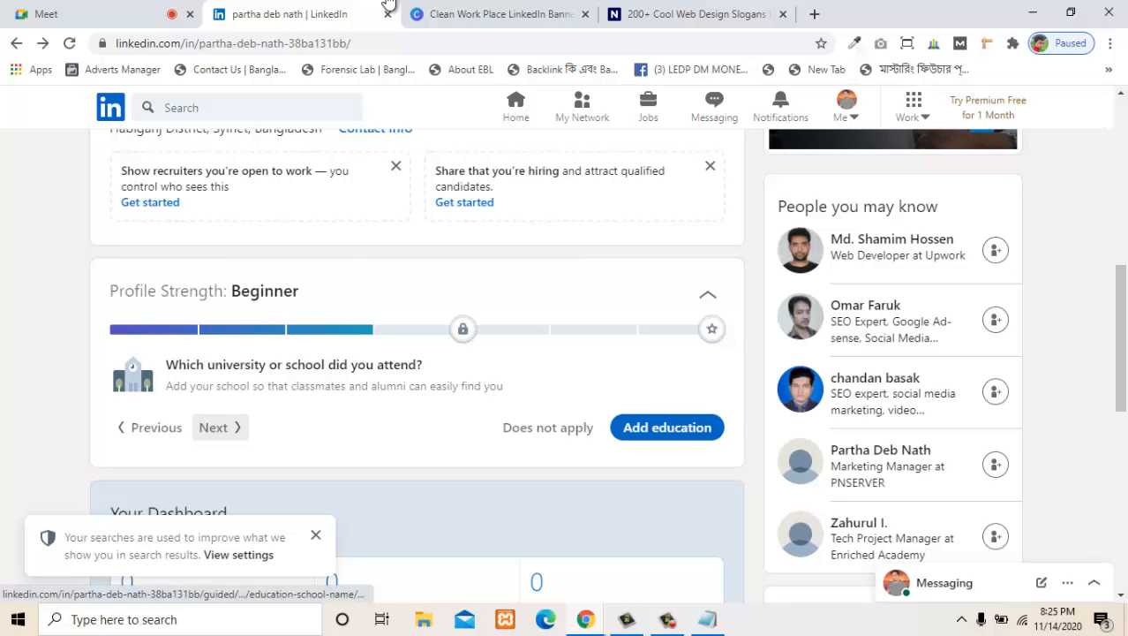
left_click(150, 427)
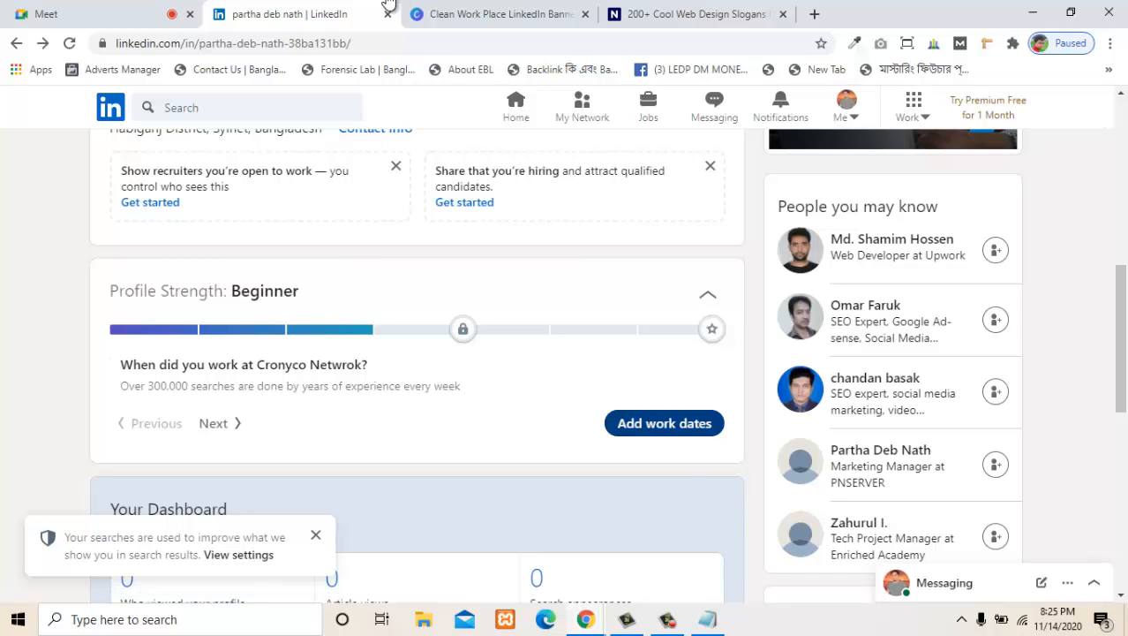
- Open the work dates form for the Cronyco Netwrok position and set the start date to January 2014
left_click(664, 423)
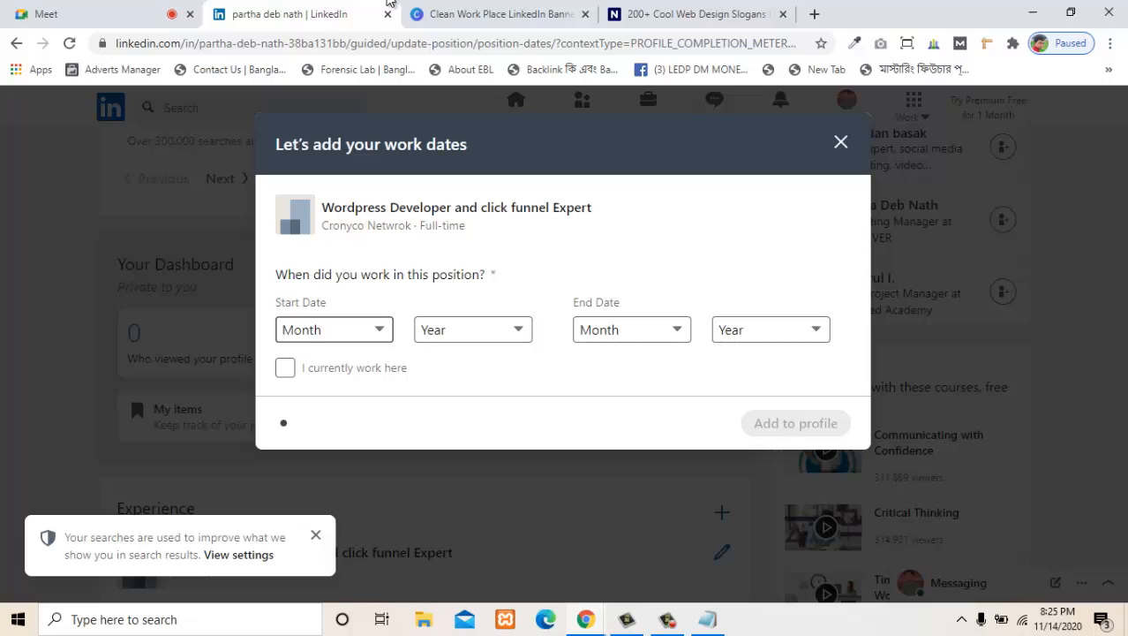
left_click(335, 330)
left_click(334, 330)
left_click(335, 329)
left_click(306, 372)
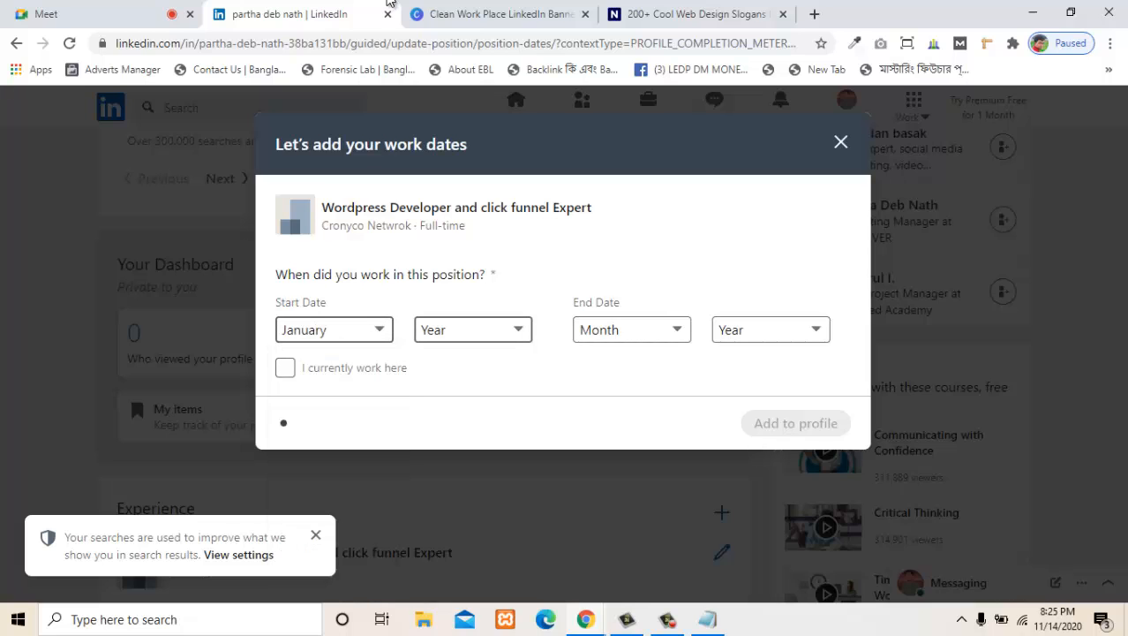
left_click(472, 329)
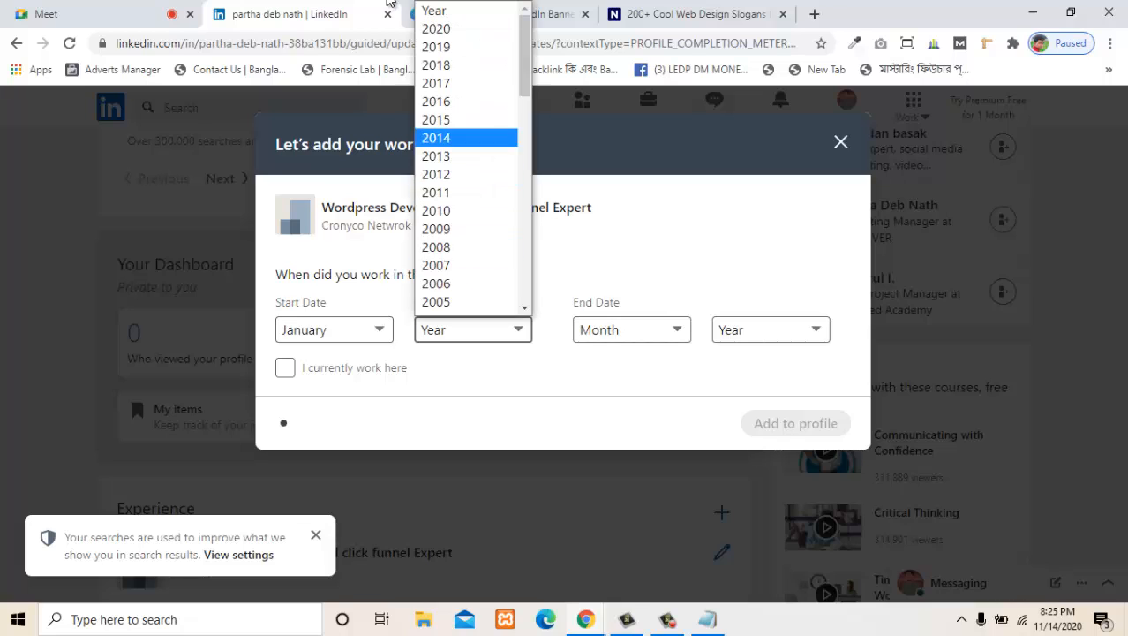
scroll(466, 306, "down", 7)
scroll(466, 231, "up", 7)
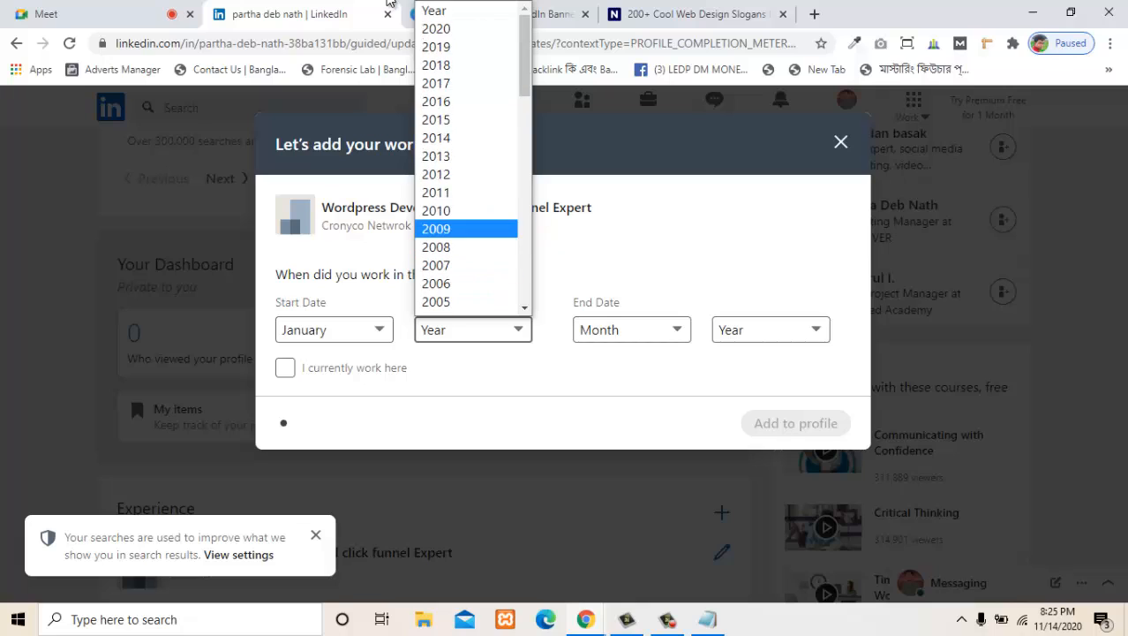
left_click(466, 137)
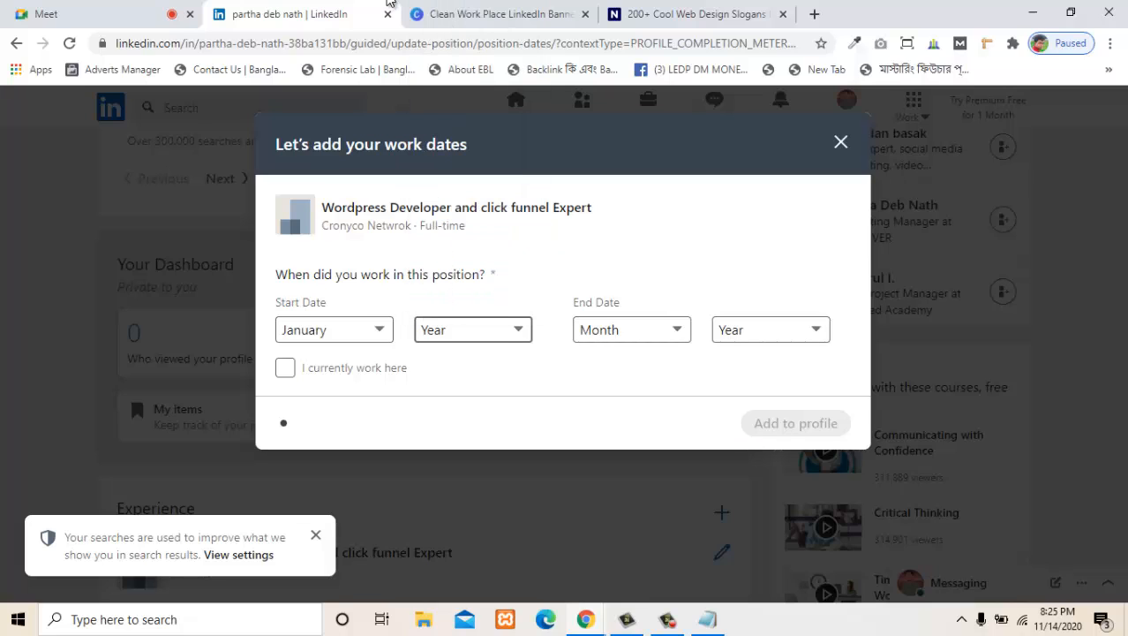
- Mark the position as current employment, add the dates to the profile and dismiss the follow-up messages
left_click(285, 379)
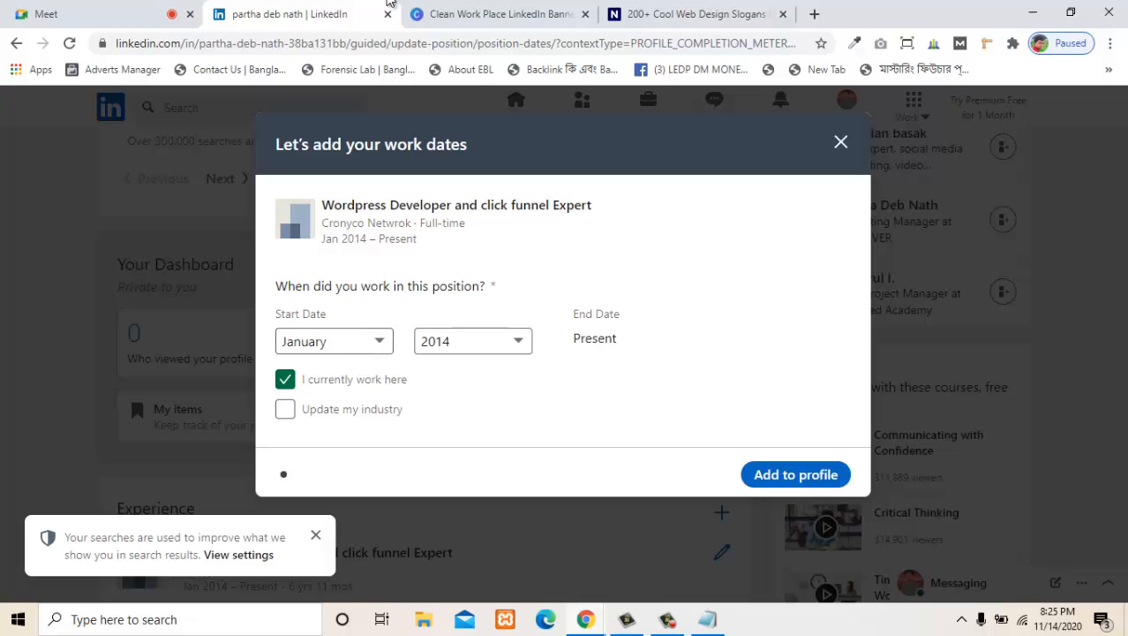
left_click(795, 474)
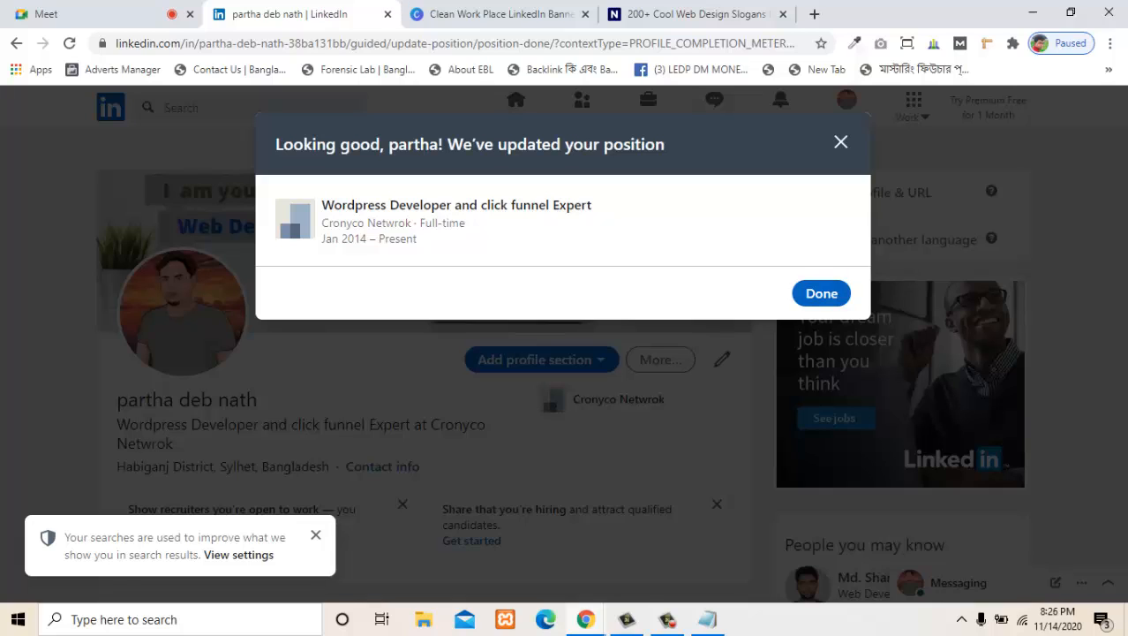
key("Return")
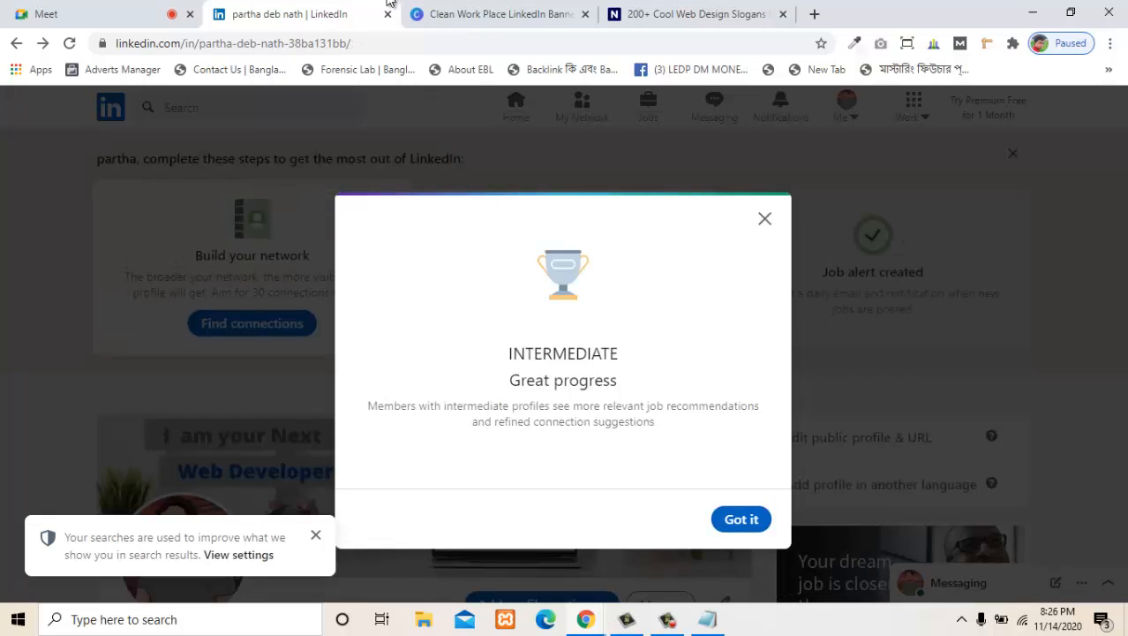
key("Return")
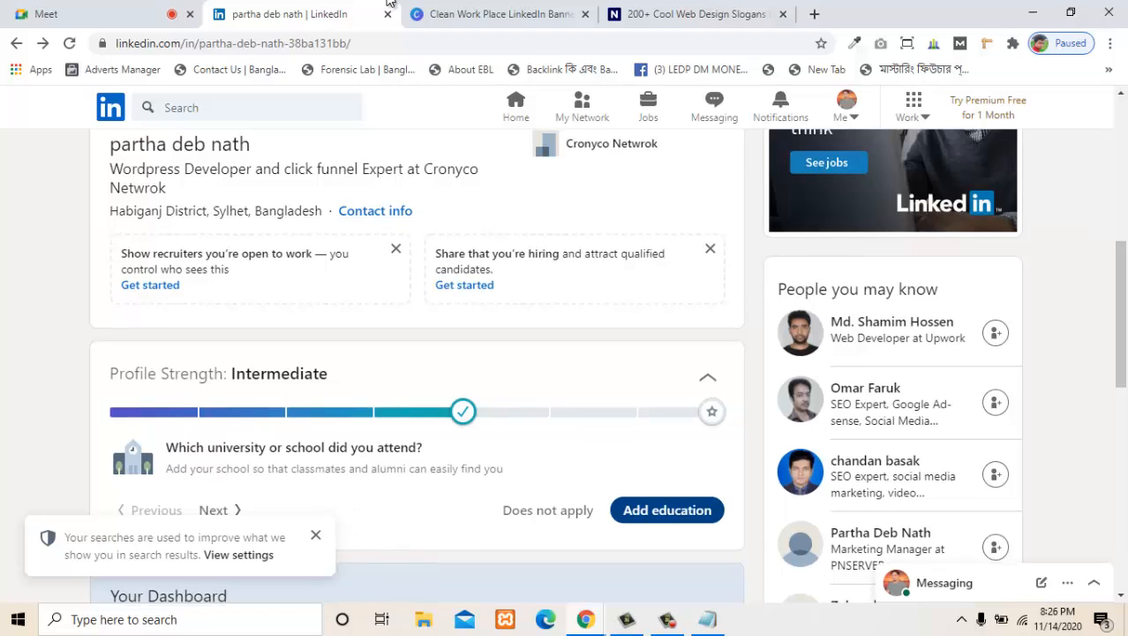
- Start adding education from the Profile Strength section and add Habiganj Govt High School as the school
scroll(390, 2, "down", 2)
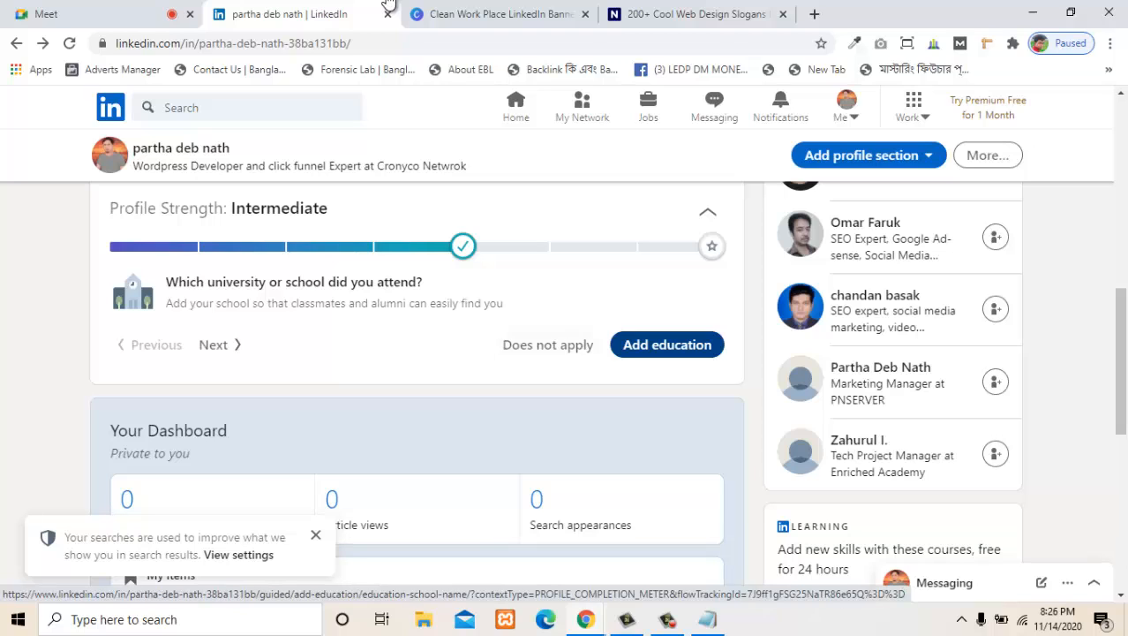
key("Return")
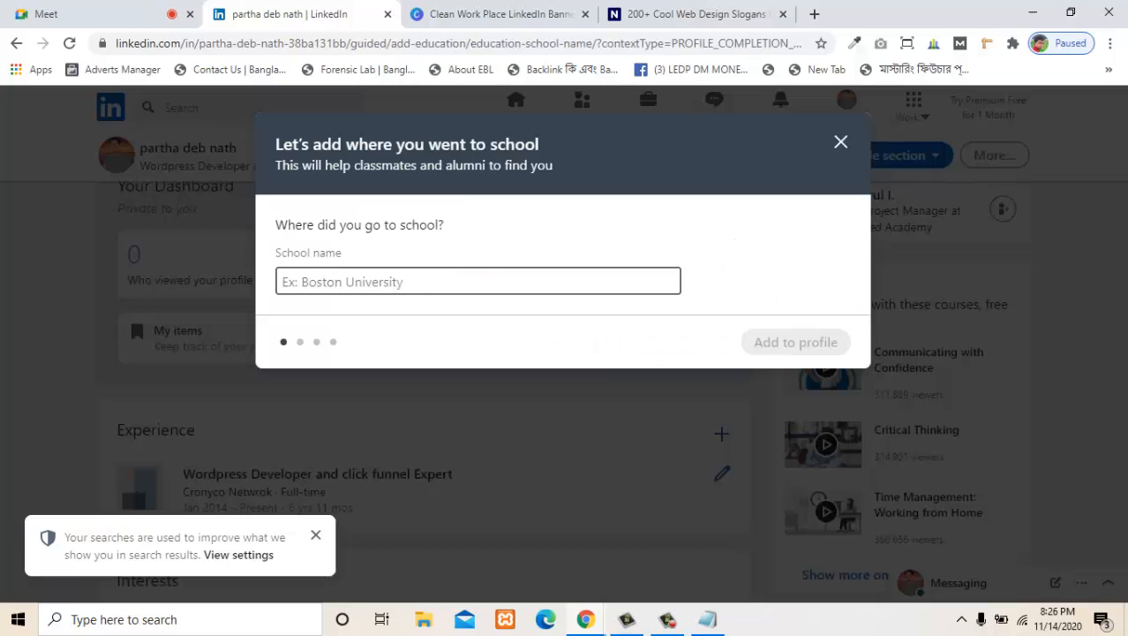
type("S")
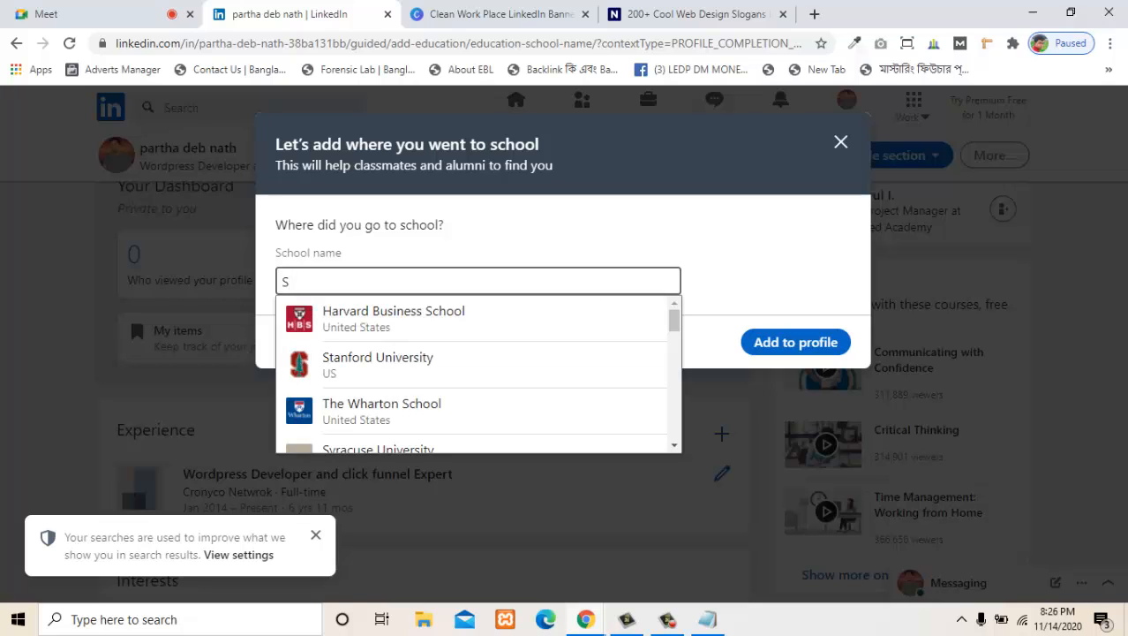
key("Tab")
key("shift+Tab")
key("BackSpace")
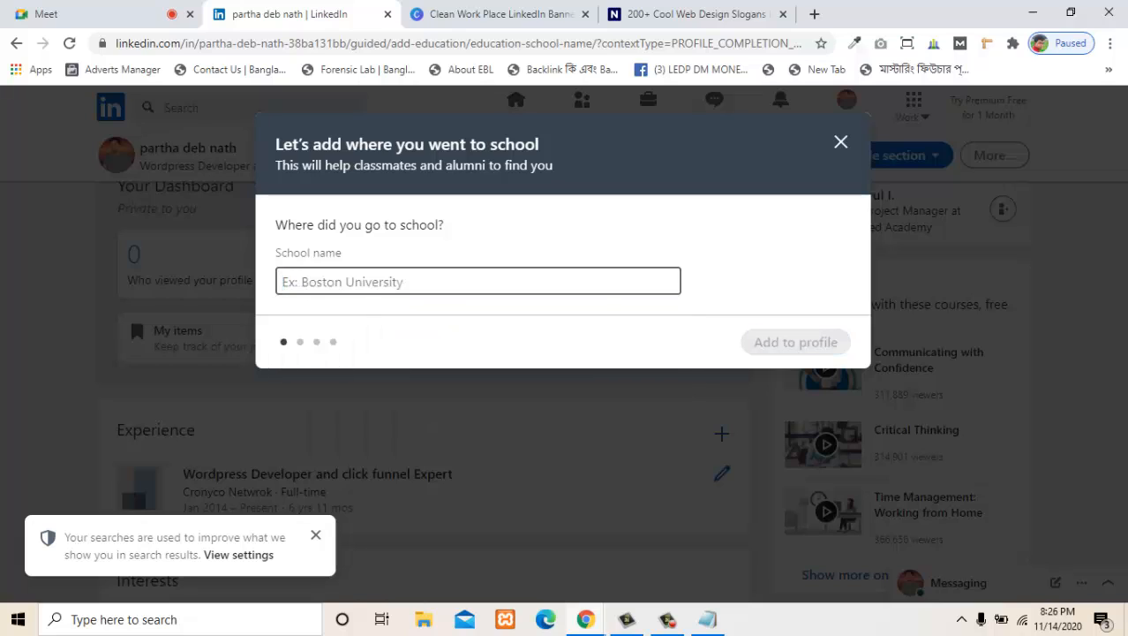
type("Ha")
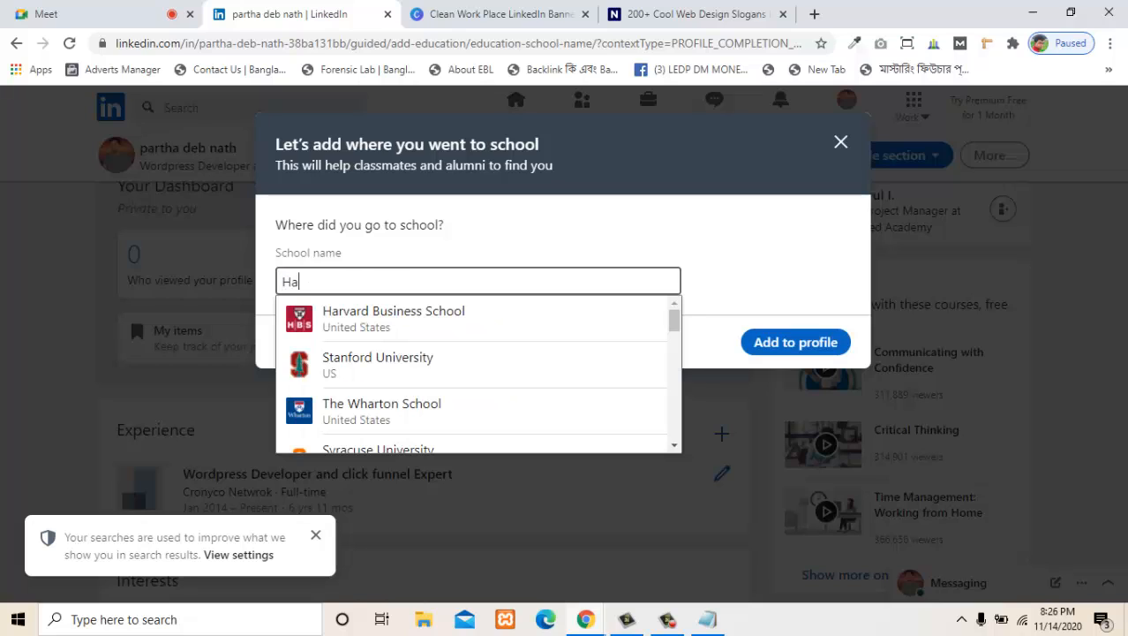
type("big")
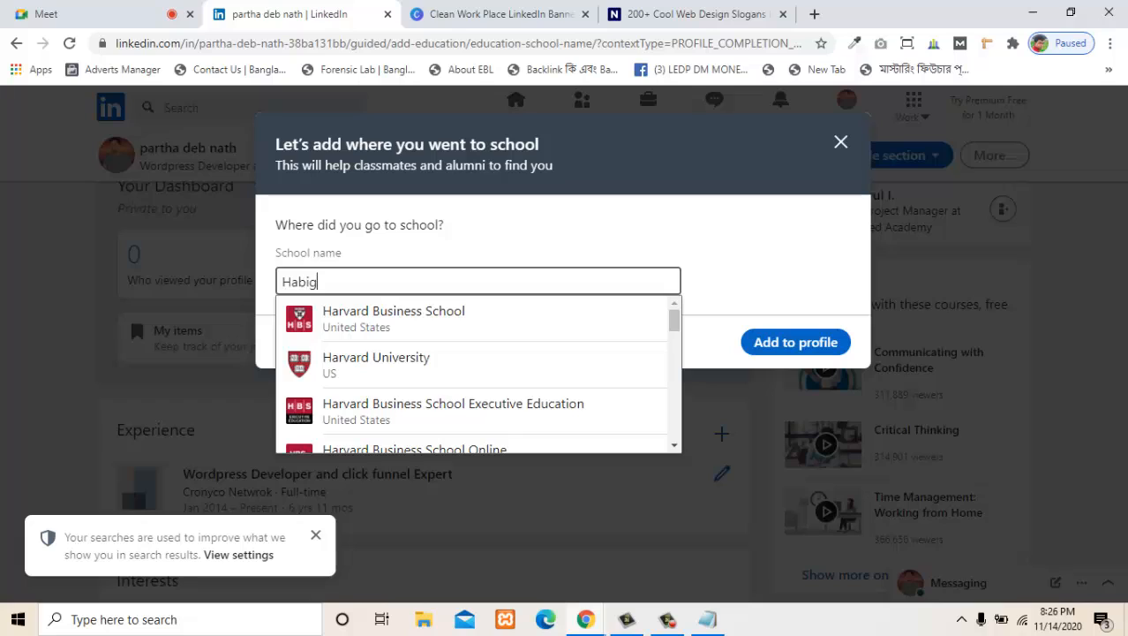
type("anj Go")
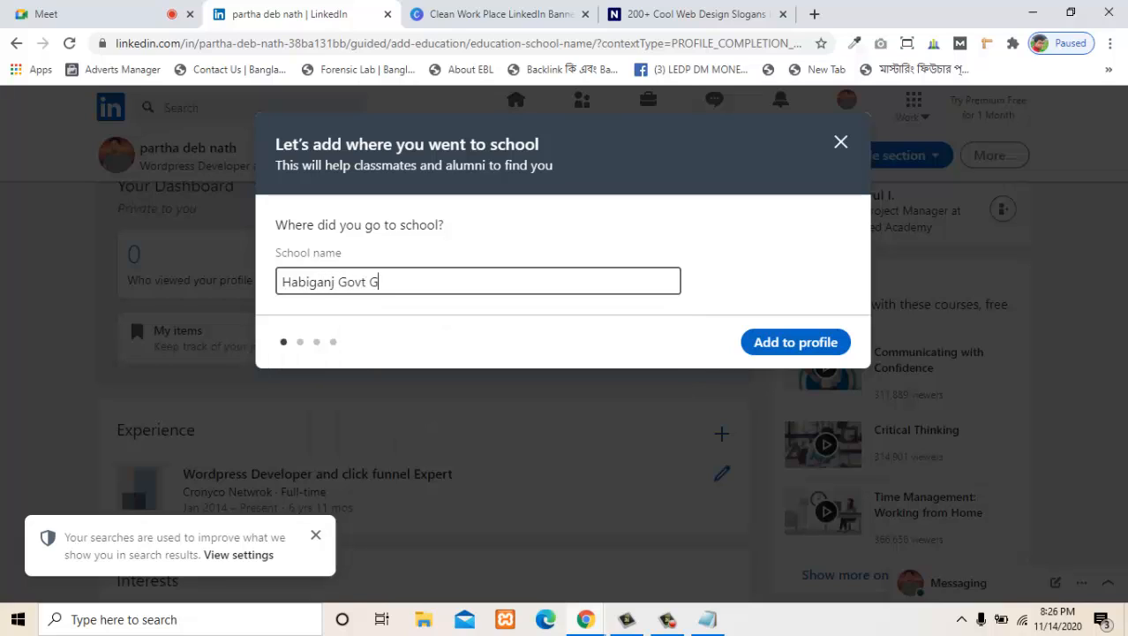
type("vt High School")
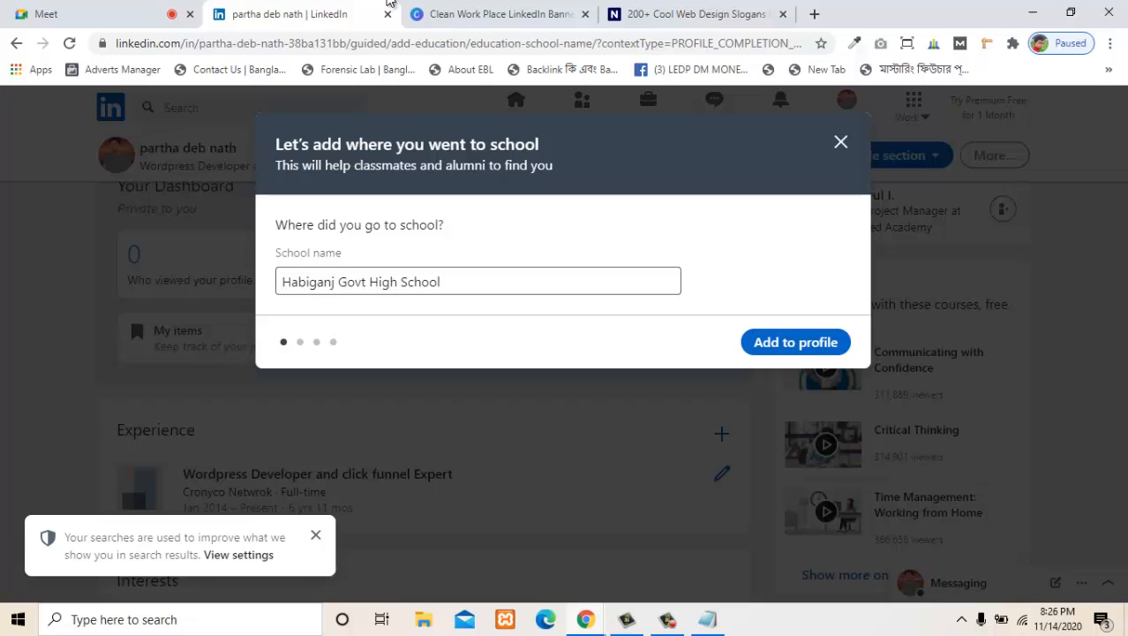
key("Return")
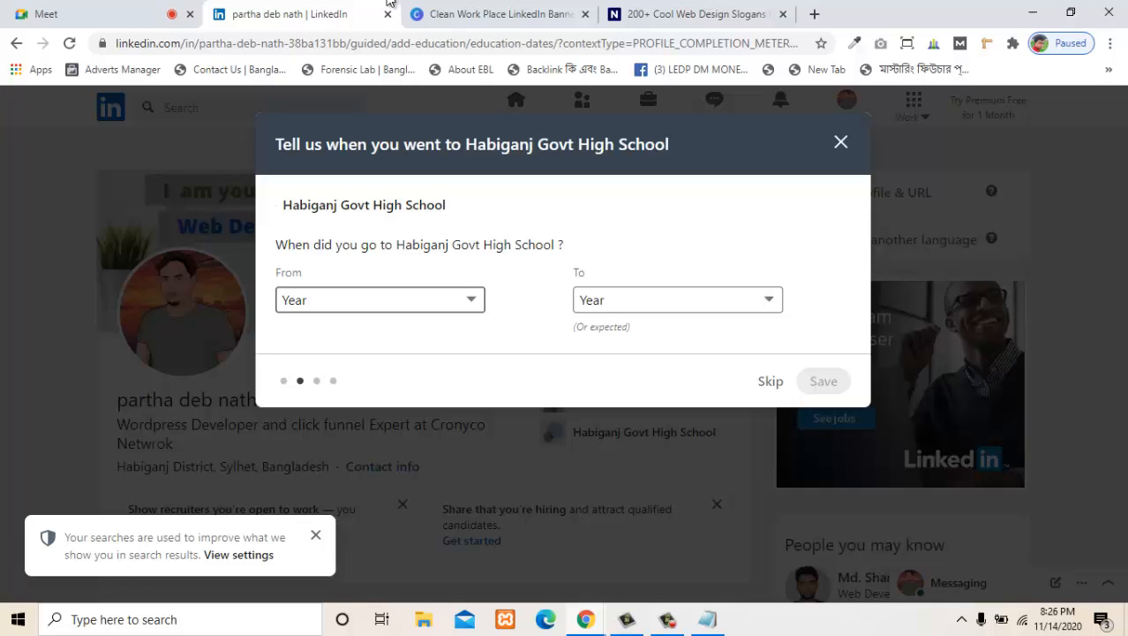
- Set the start year of attendance at Habiganj Govt High School to 2001
left_click_drag(309, 245, 514, 245)
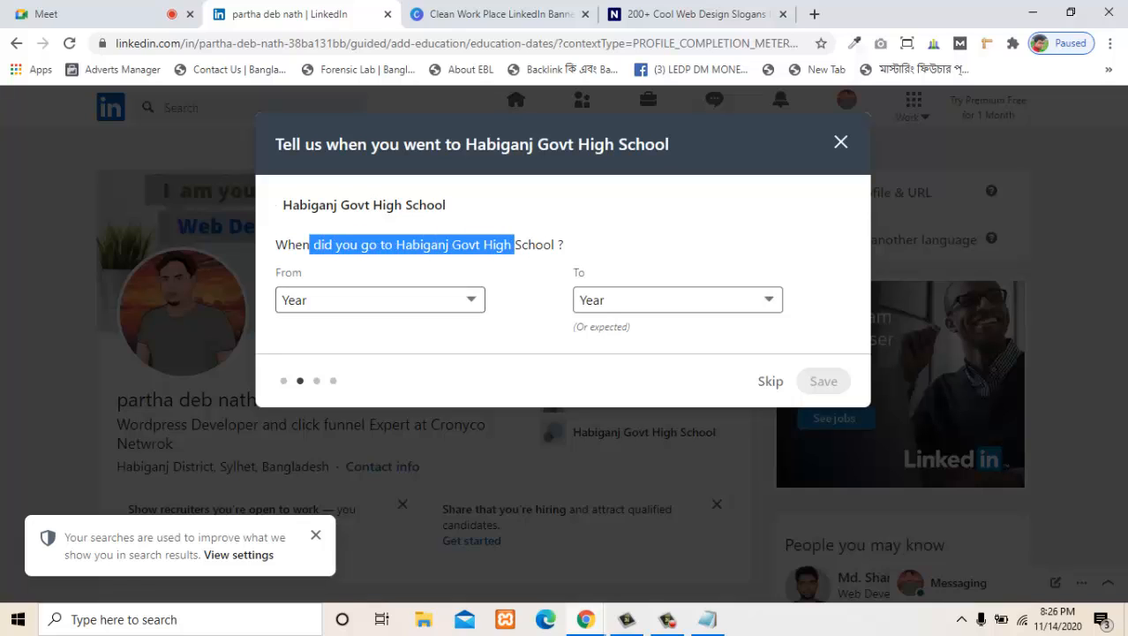
left_click(514, 245)
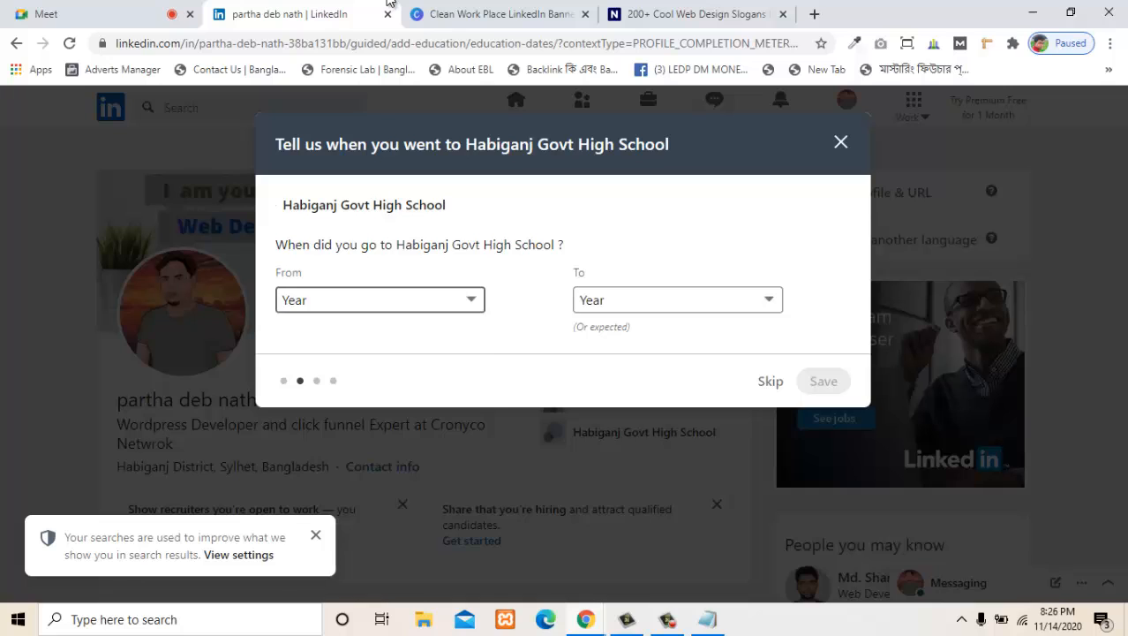
left_click(380, 300)
scroll(379, 547, "down", 10)
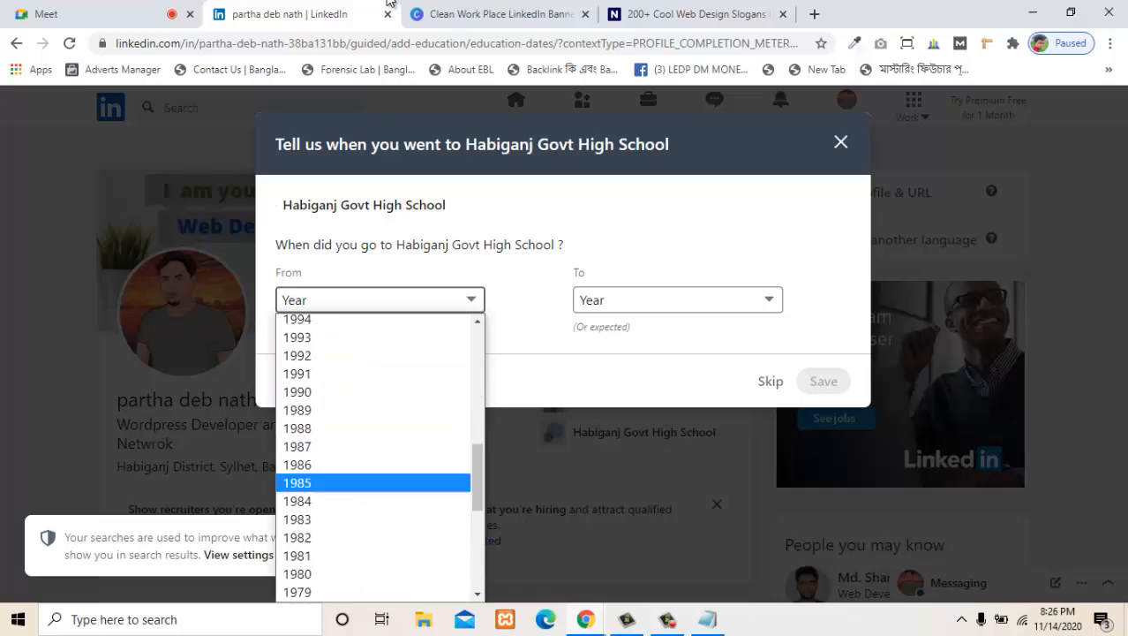
scroll(380, 460, "up", 10)
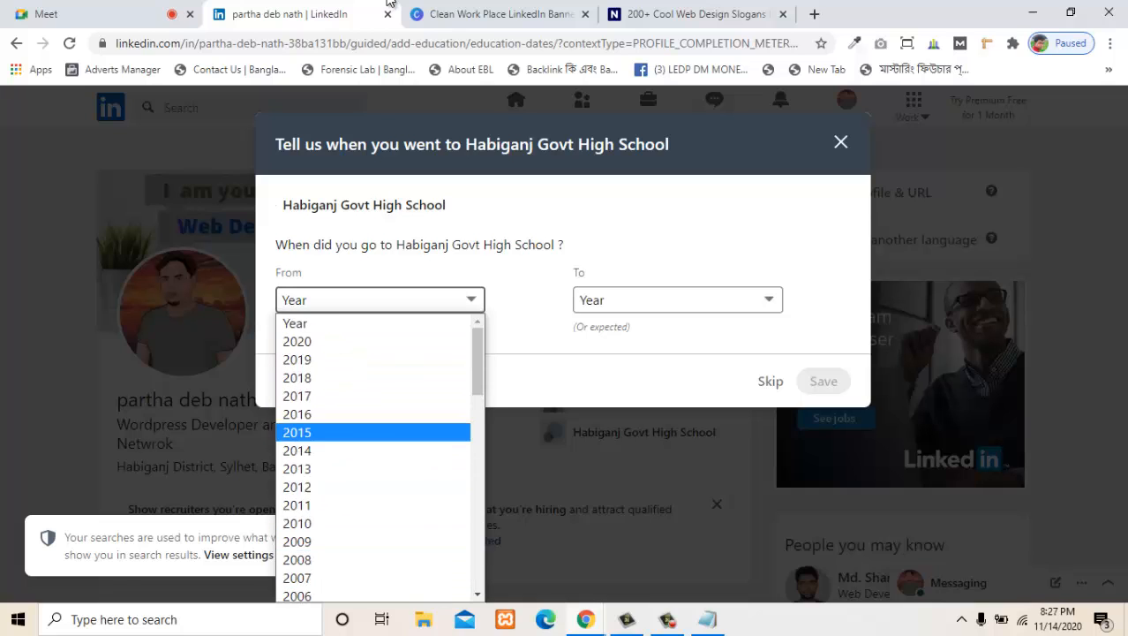
scroll(380, 429, "down", 10)
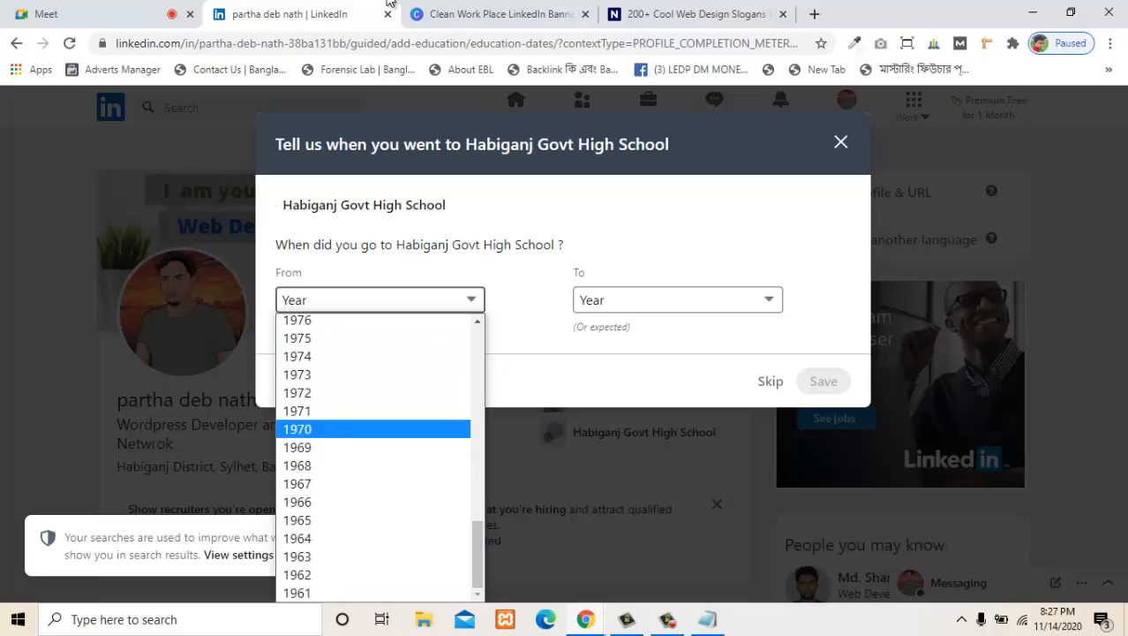
scroll(380, 450, "up", 10)
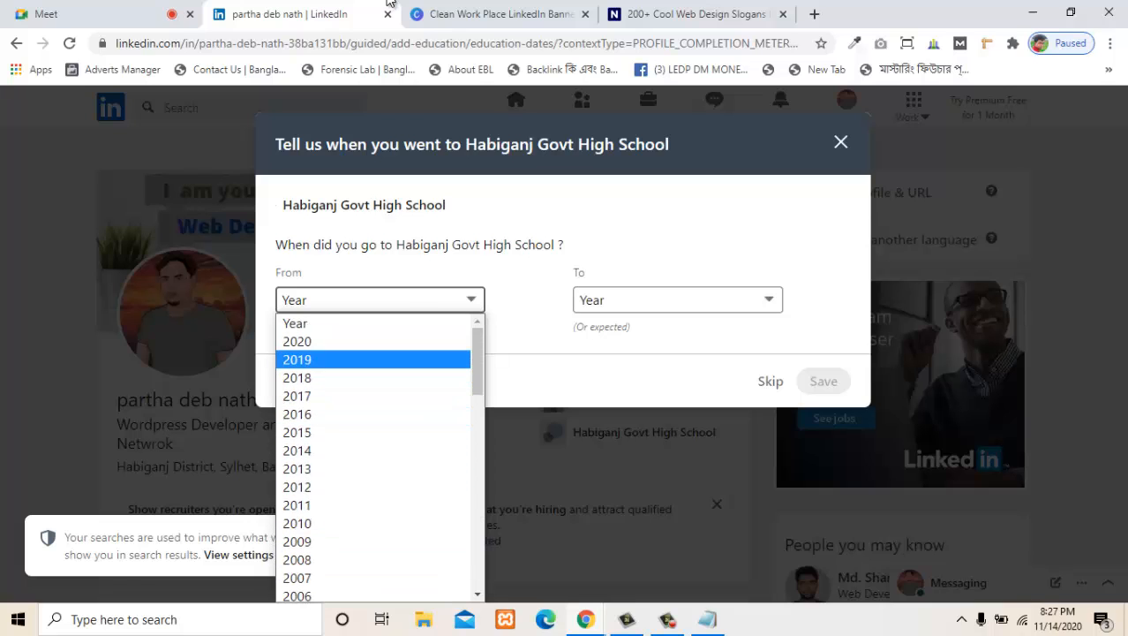
scroll(380, 394, "down", 10)
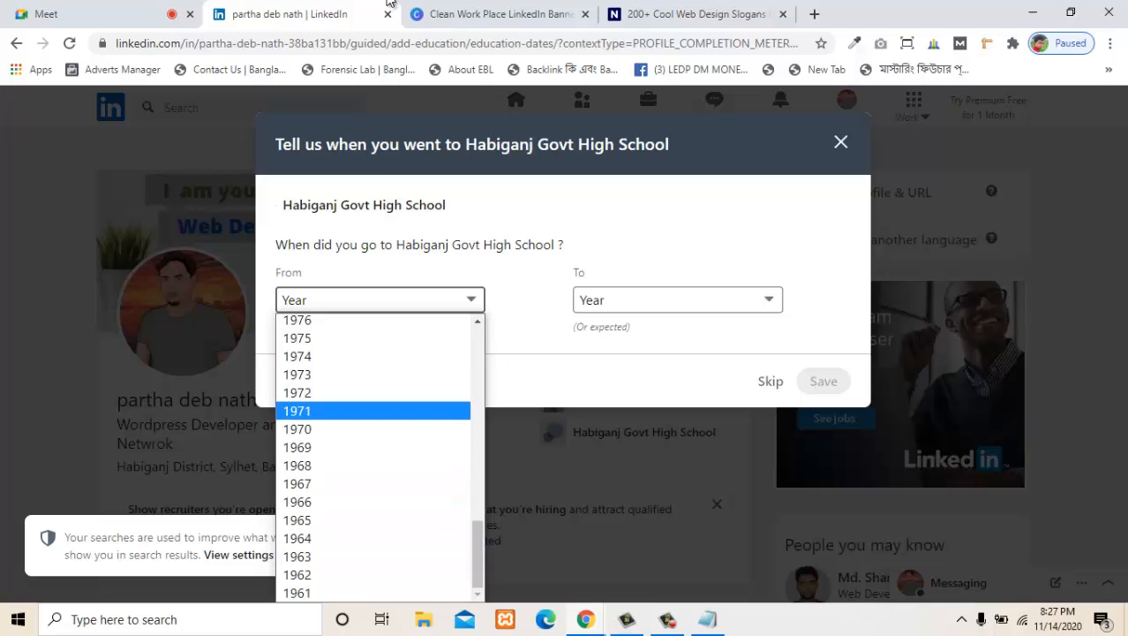
scroll(379, 410, "up", 6)
scroll(379, 459, "up", 3)
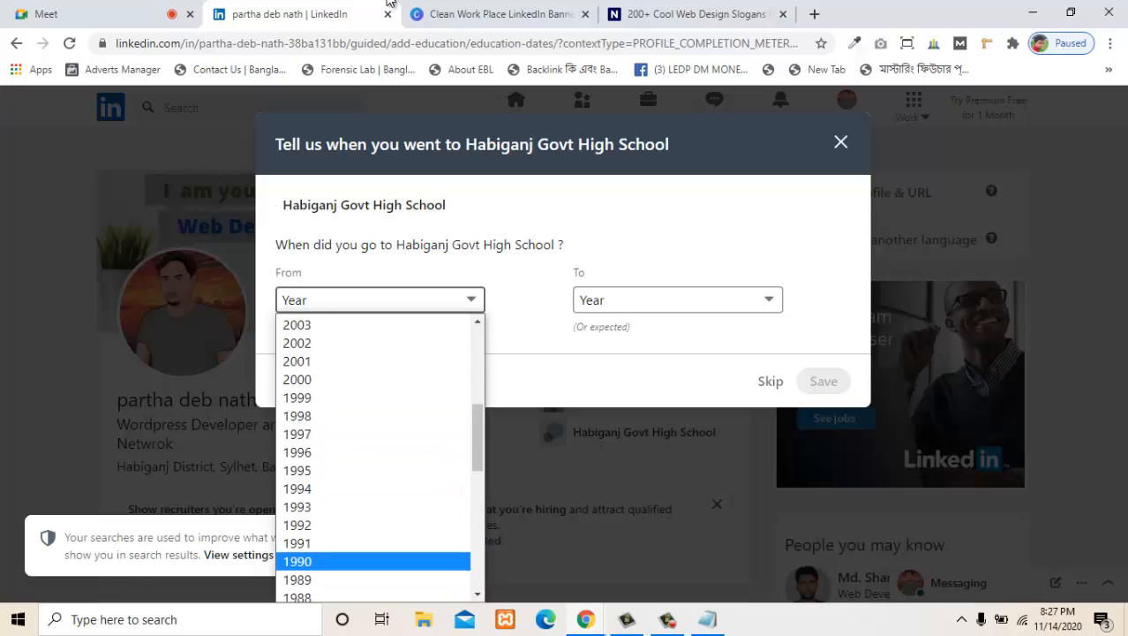
left_click(379, 358)
- Set the school's end year to 2009 and save the attendance dates
left_click(677, 315)
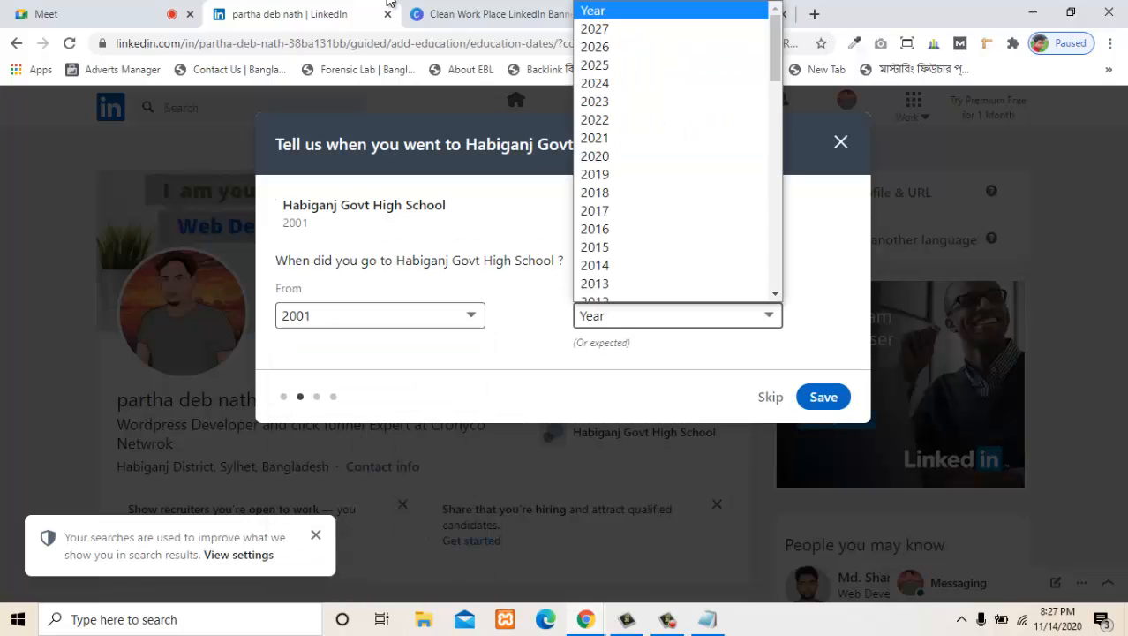
scroll(671, 177, "down", 3)
scroll(671, 150, "down", 5)
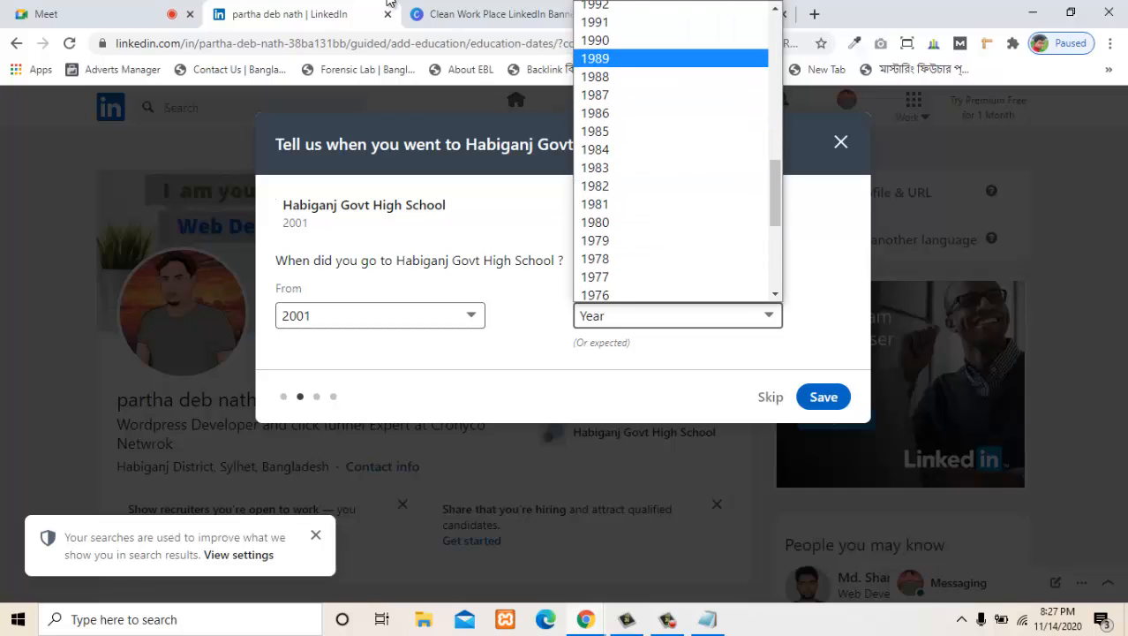
scroll(671, 150, "up", 4)
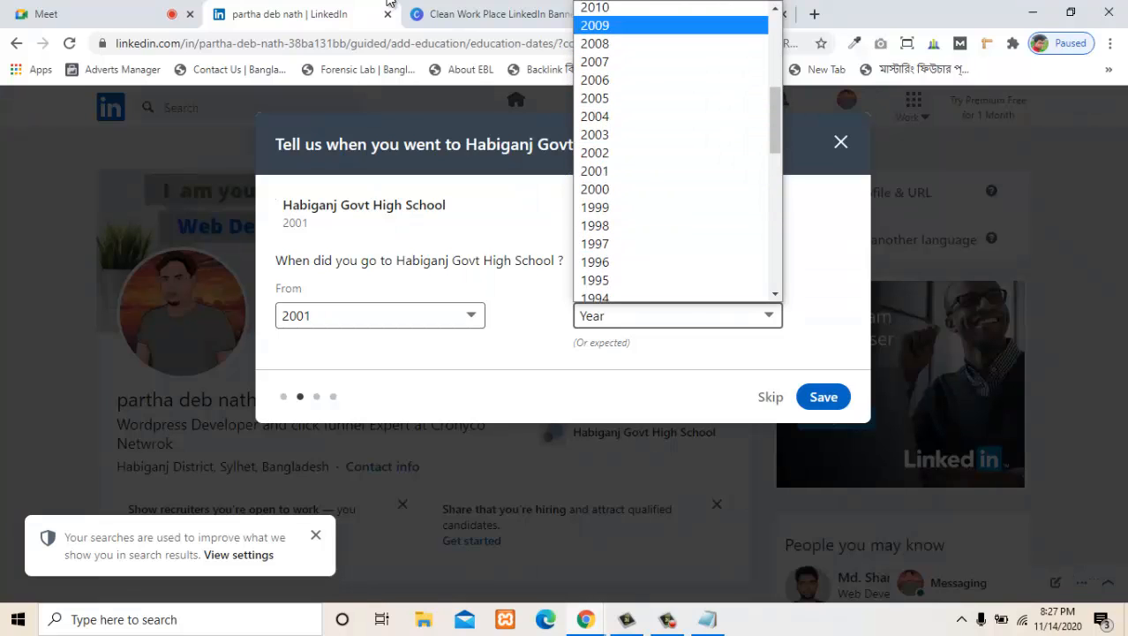
left_click(618, 25)
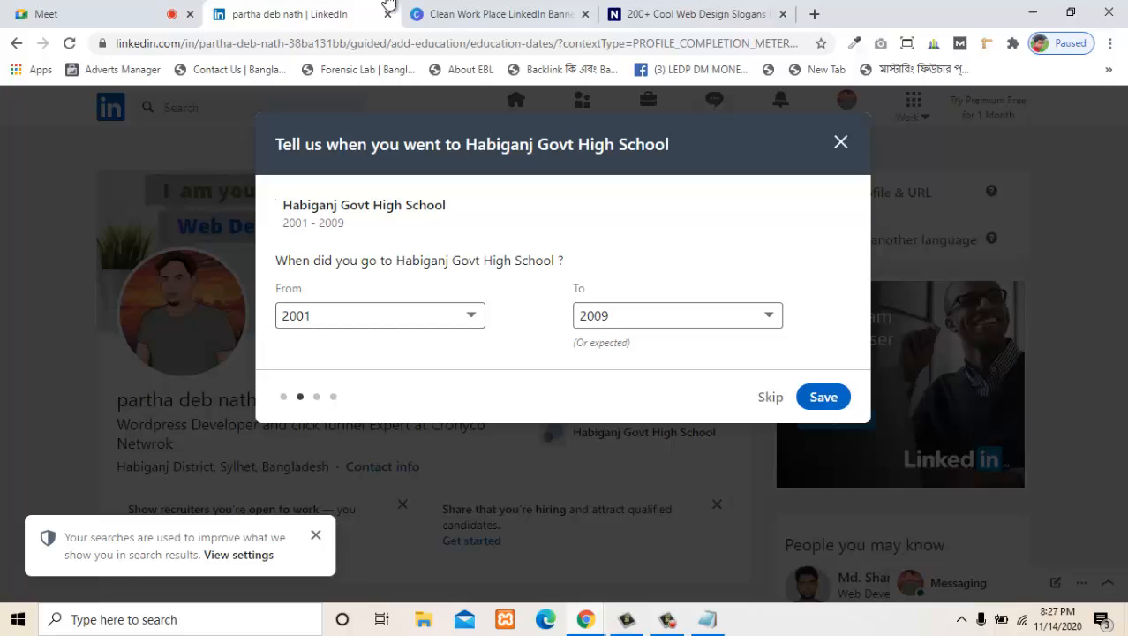
left_click(824, 396)
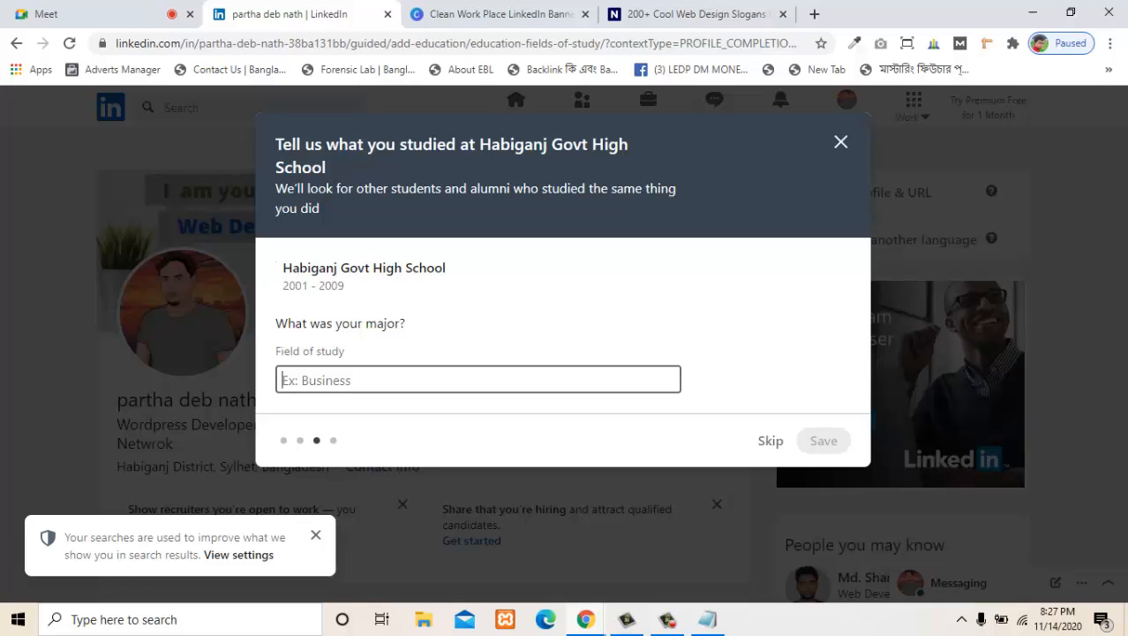
- Save Bussiness as the field of study and Bachelor of Business Administration - BBA as the degree, and finish the education entry
type("Bu")
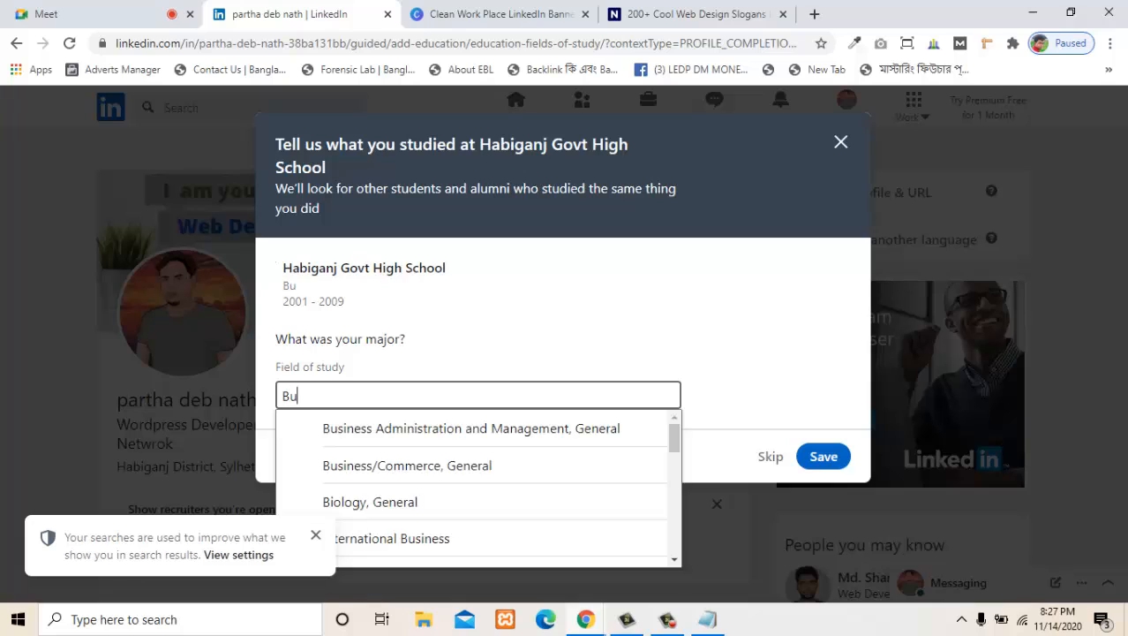
type("ssiness")
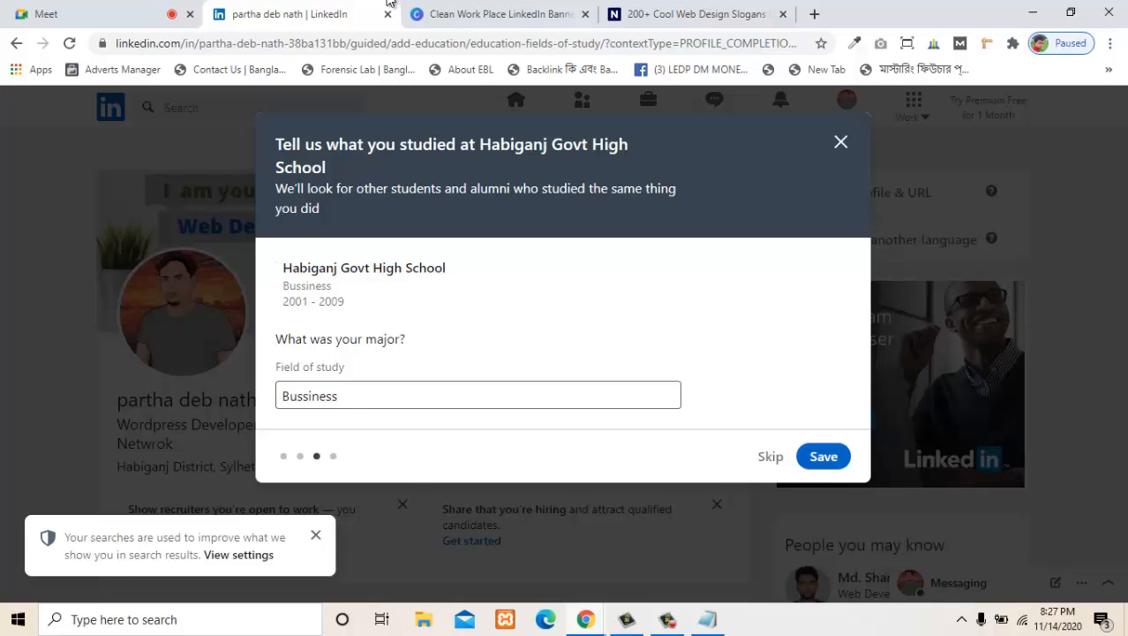
key("Return")
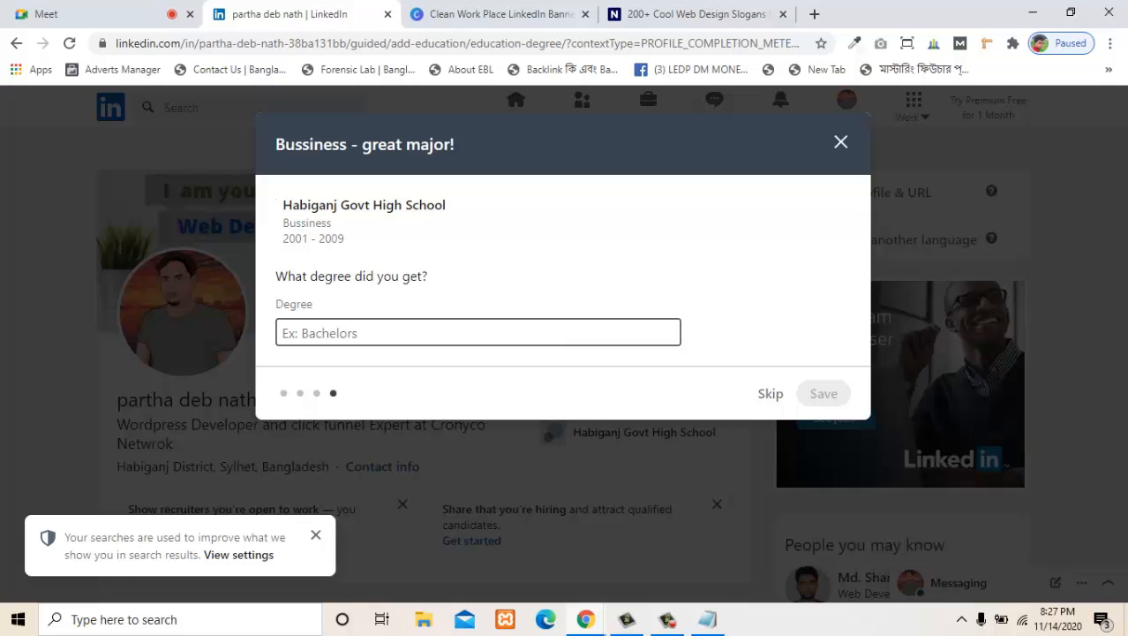
type("CSE")
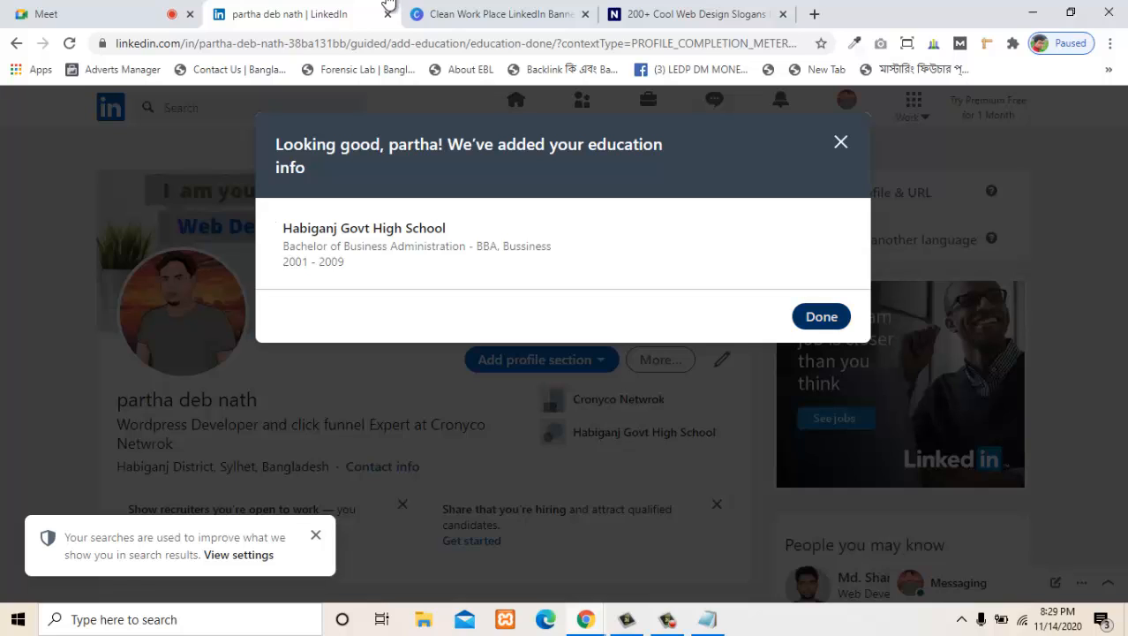
key("Return")
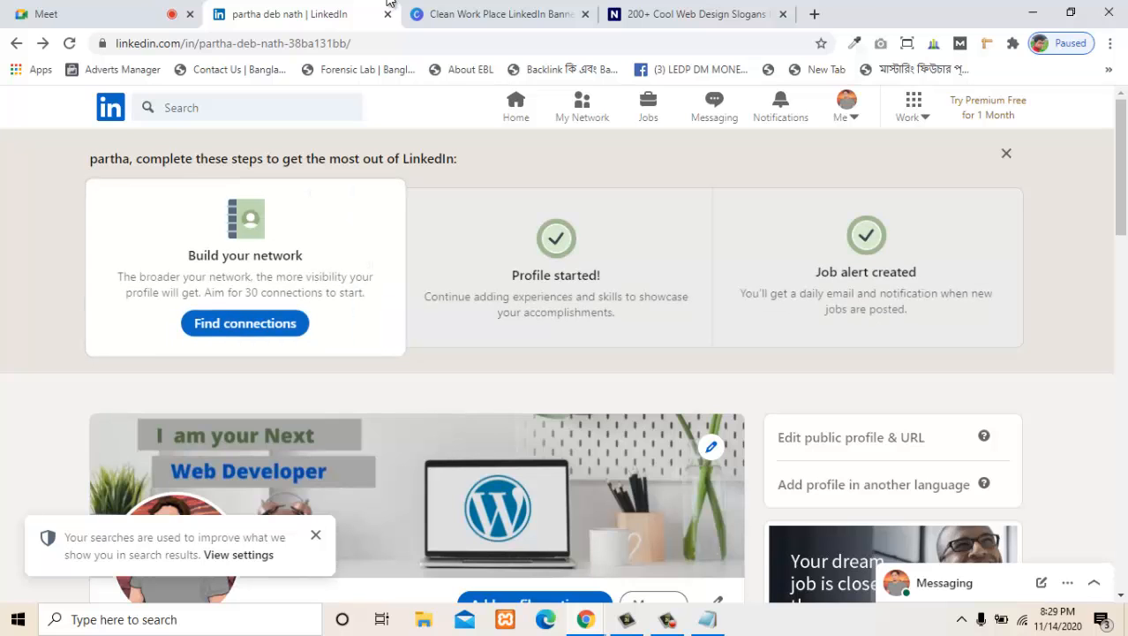
- Open the Habiganj Govt High School entry in the profile's education section for editing
scroll(260, 285, "down", 7)
scroll(260, 284, "up", 1)
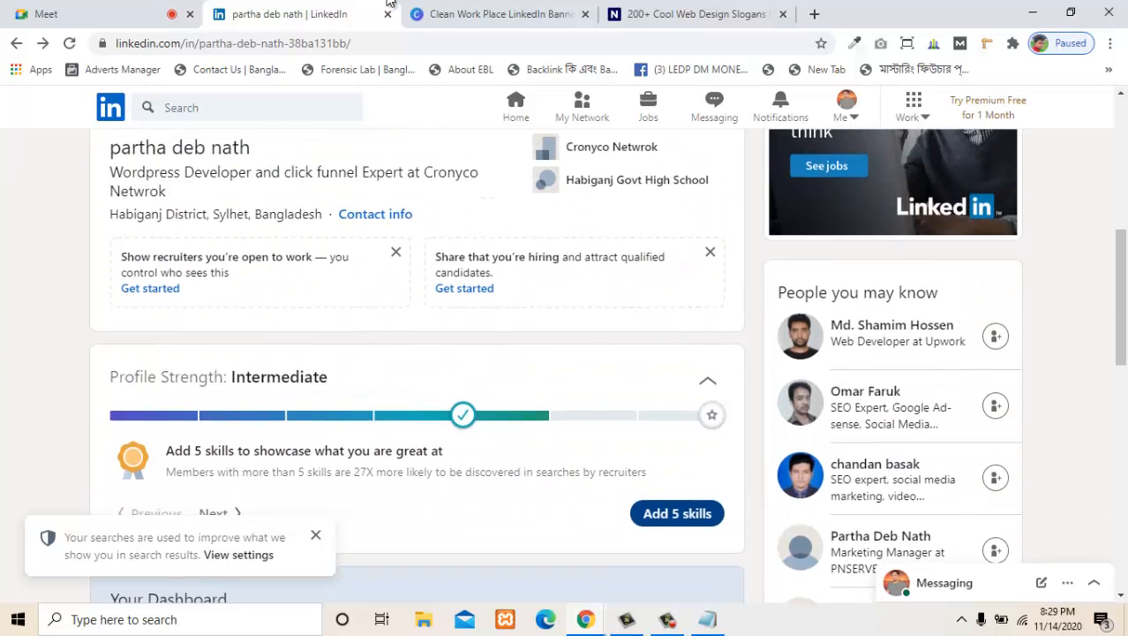
scroll(261, 284, "up", 2)
scroll(654, 346, "down", 5)
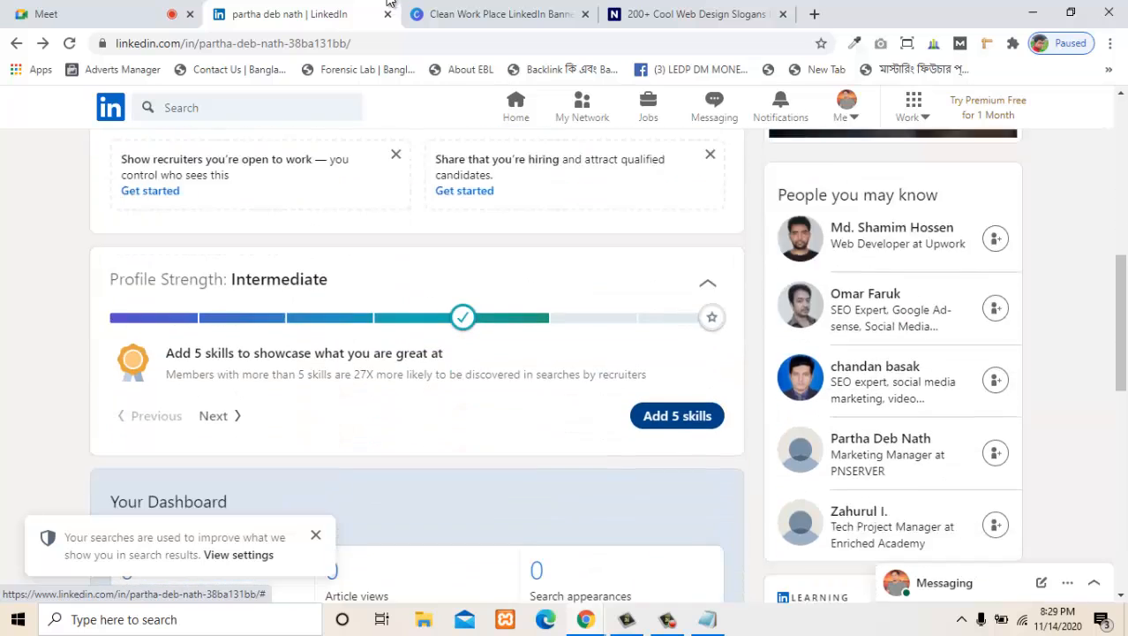
scroll(653, 346, "down", 6)
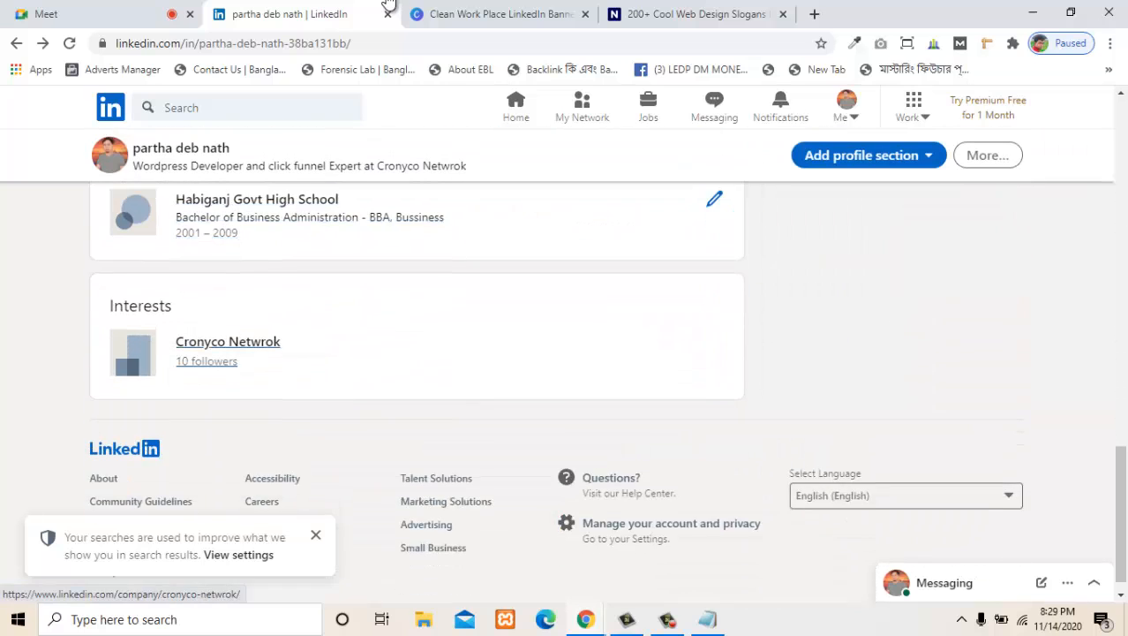
scroll(653, 347, "up", 1)
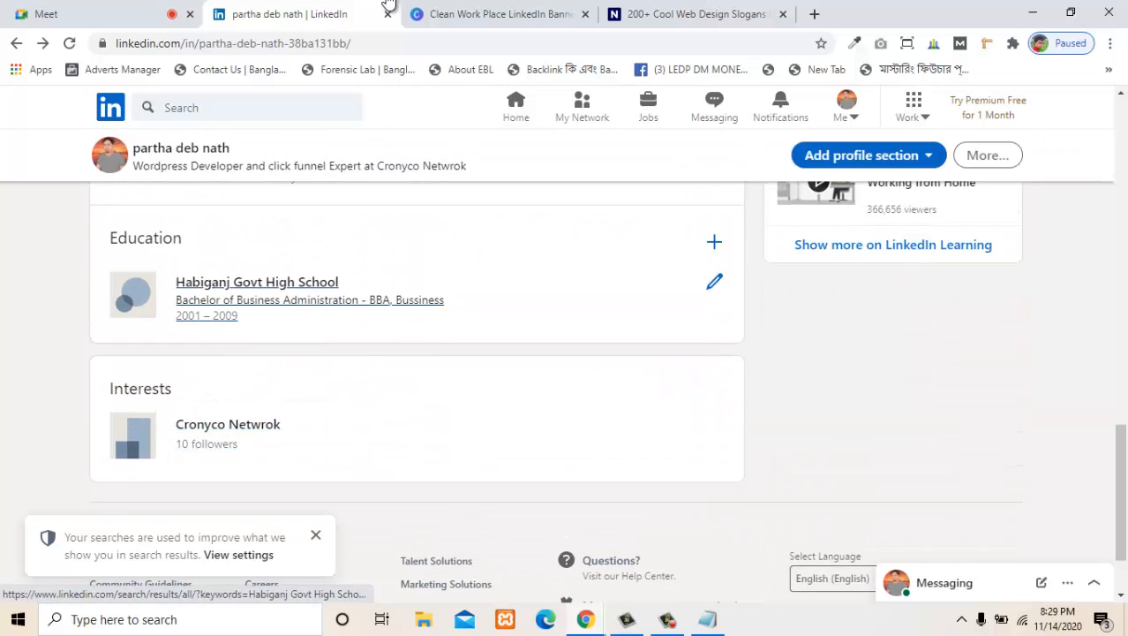
left_click(714, 281)
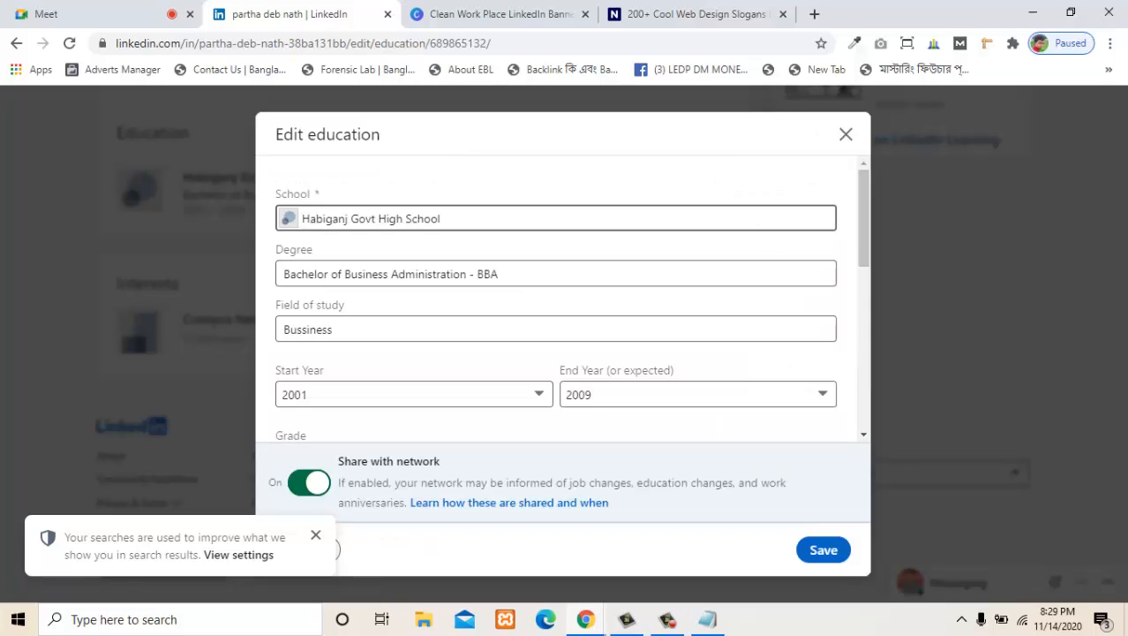
- Change the degree of the Habiganj Govt High School entry to Business and save it
left_click(557, 273)
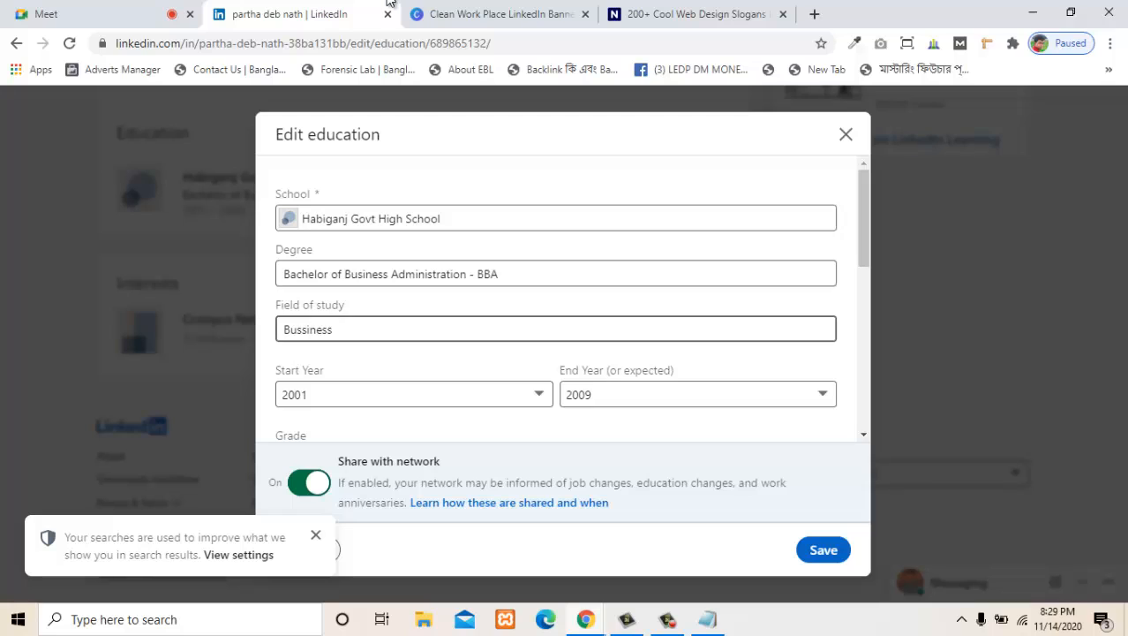
double_click(489, 274)
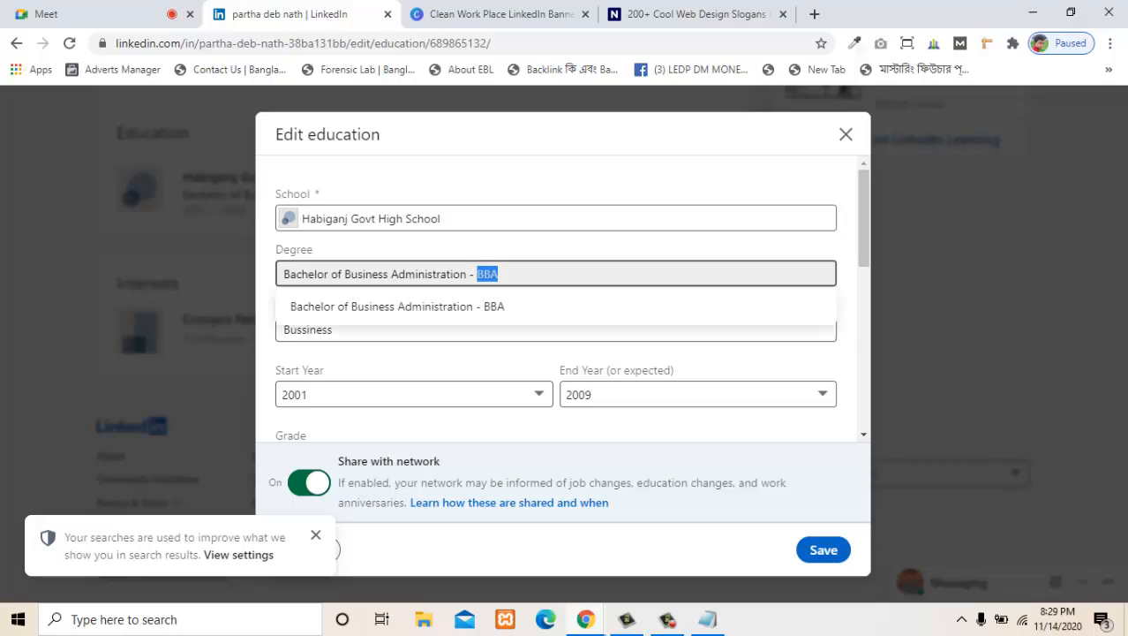
double_click(361, 274)
key("BackSpace")
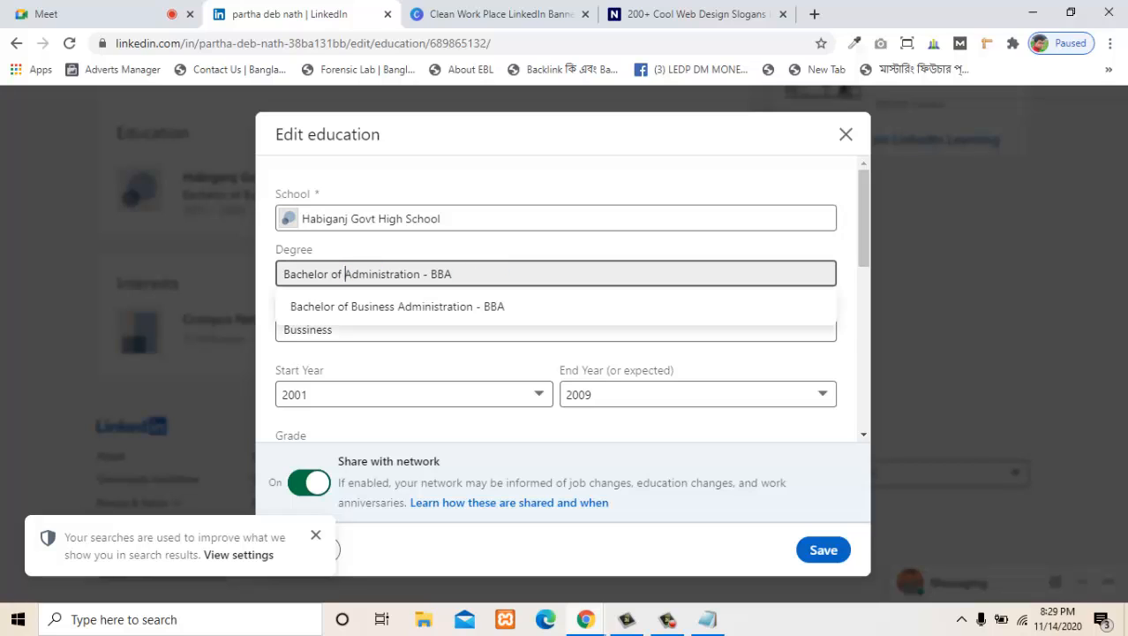
key("ctrl+a")
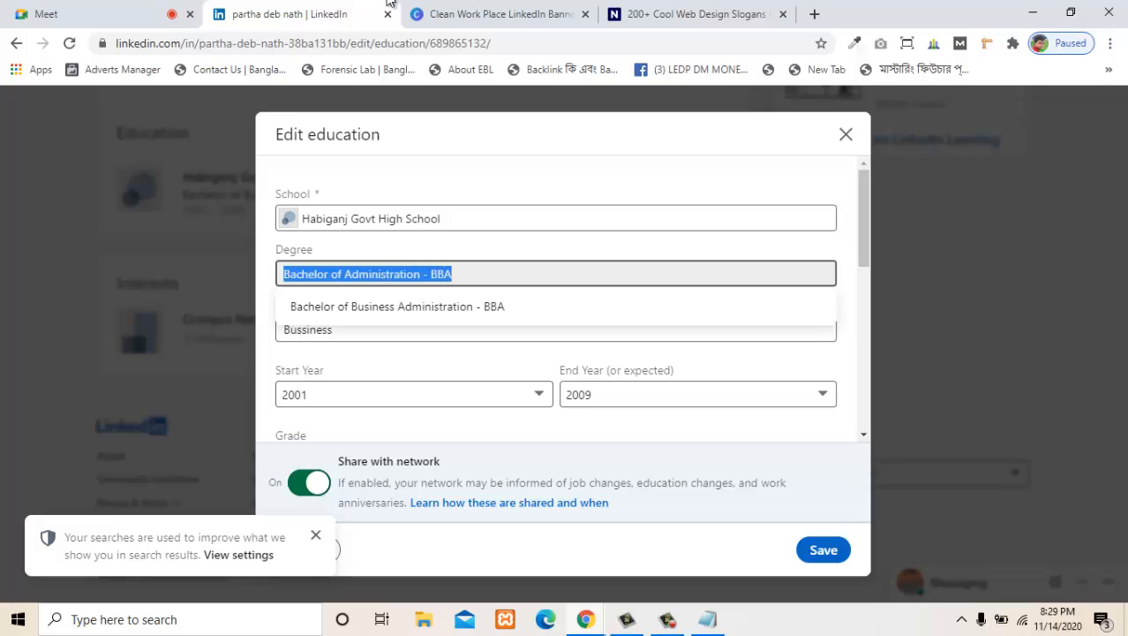
type("Business")
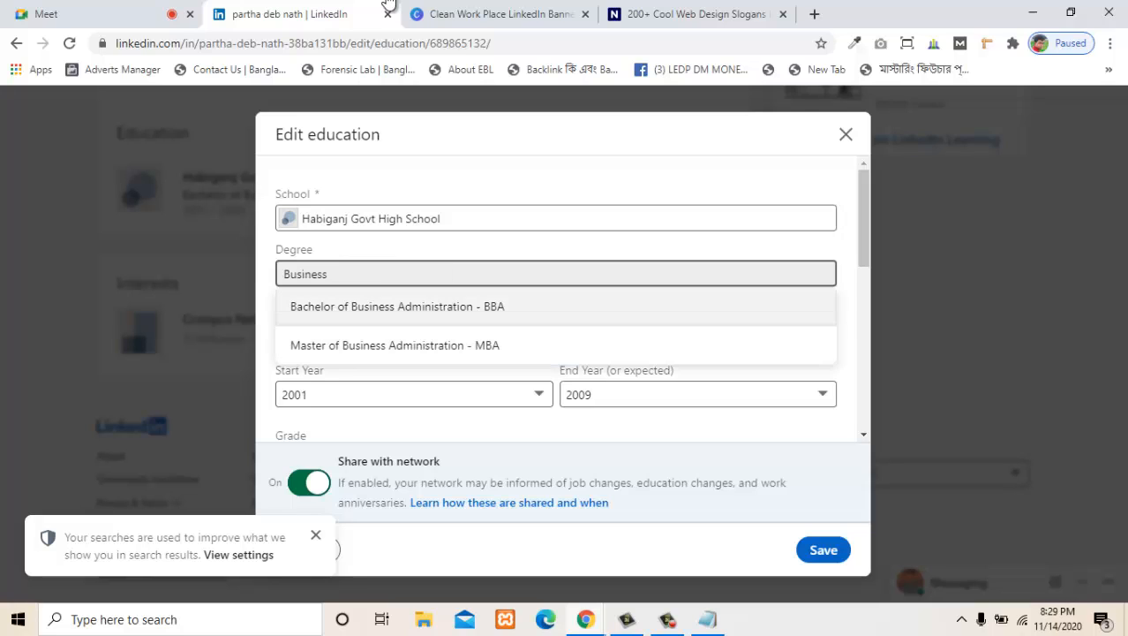
key("F9")
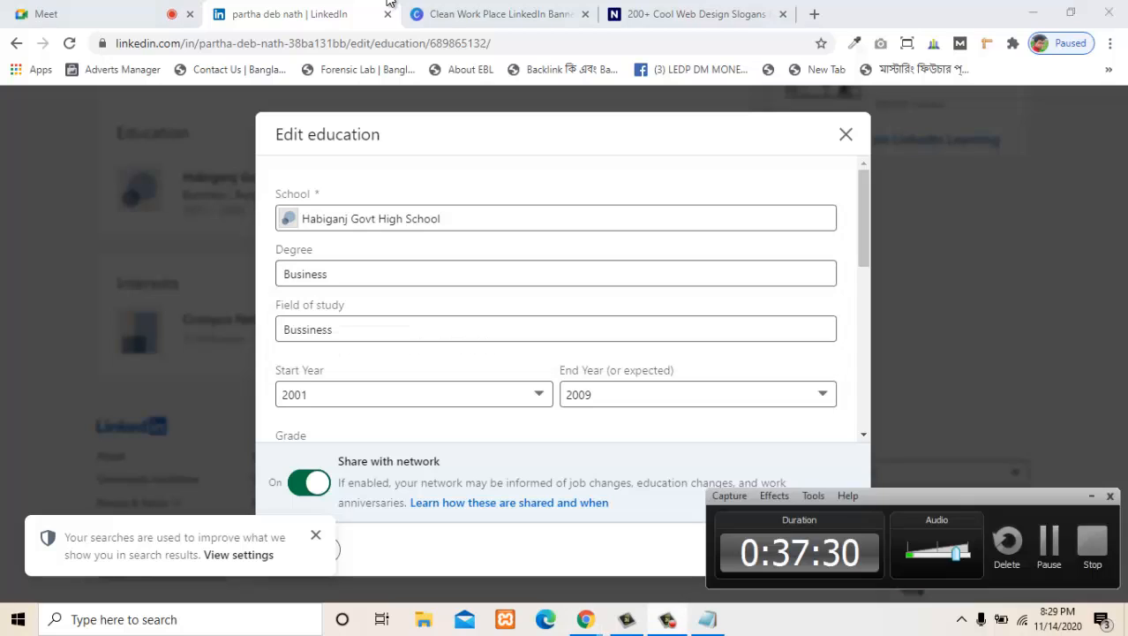
key("F9")
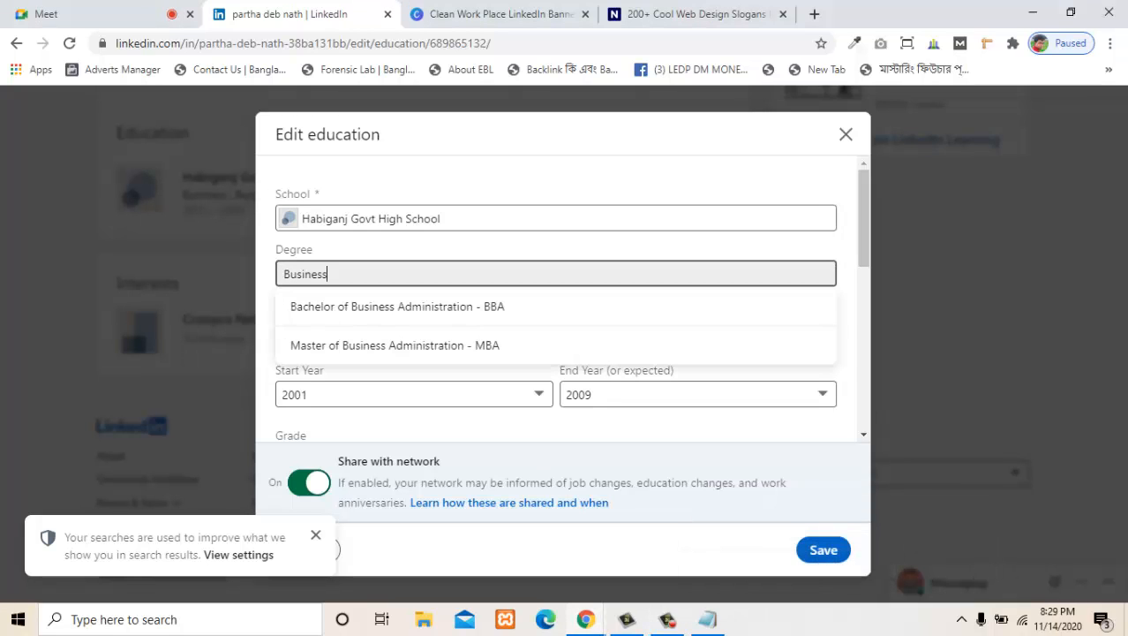
key("Escape")
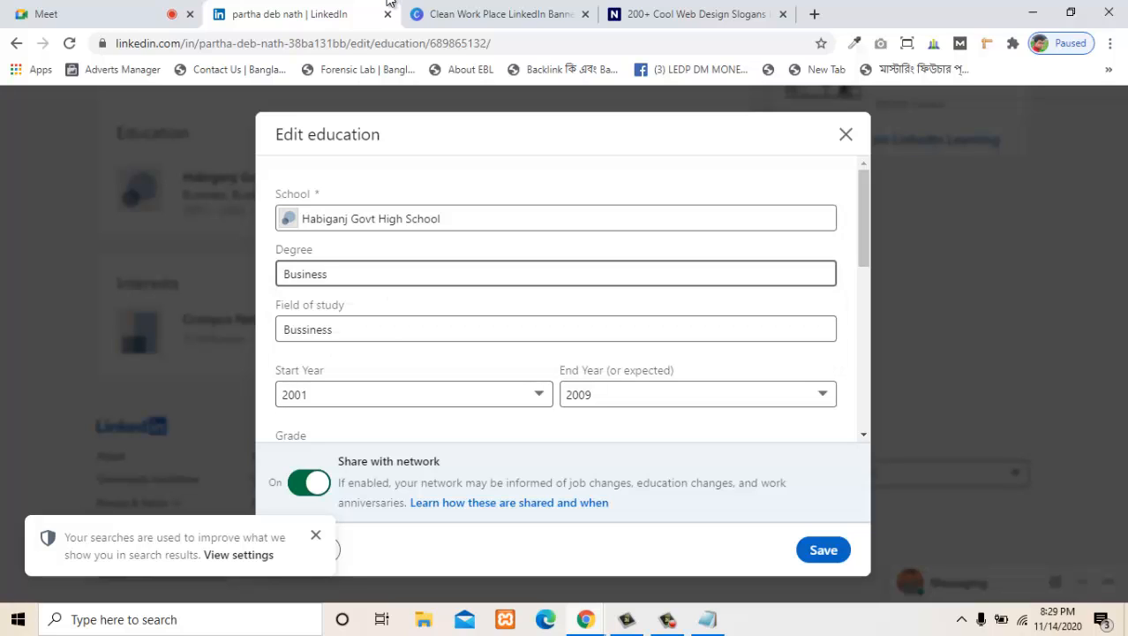
key("Return")
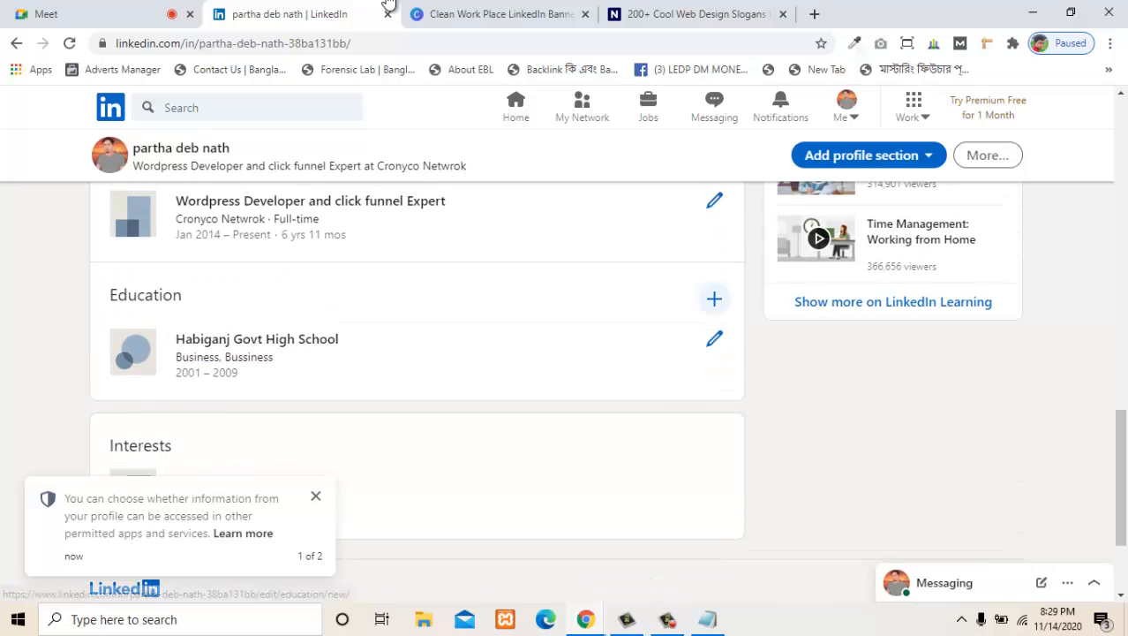
- Start a new education entry and enter Sylhet International University as the school
left_click(714, 299)
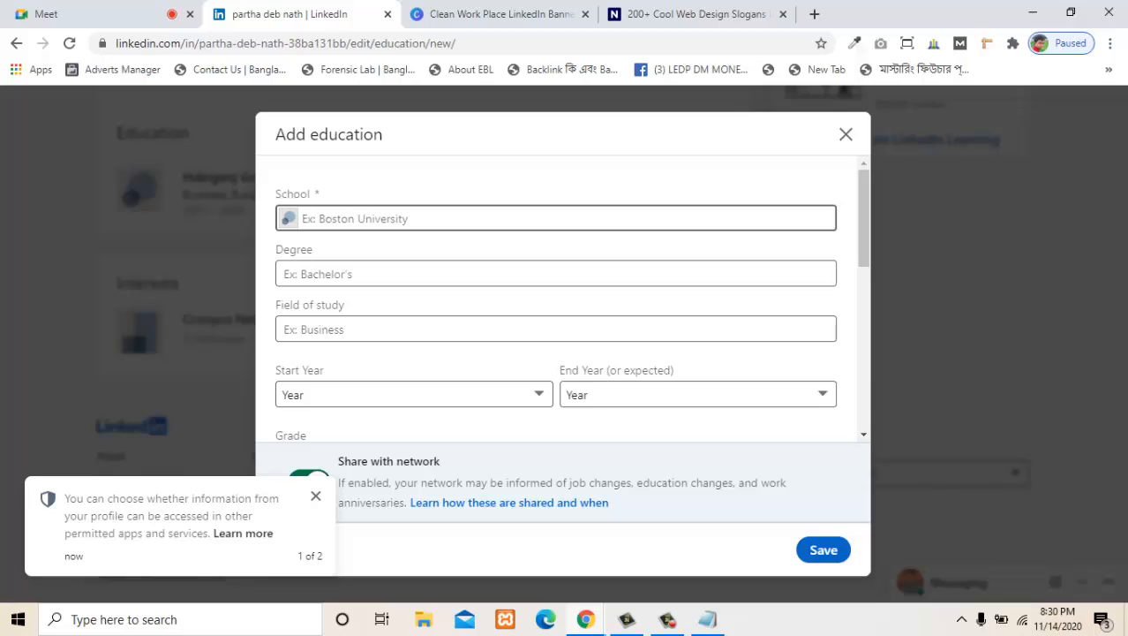
type("Sy")
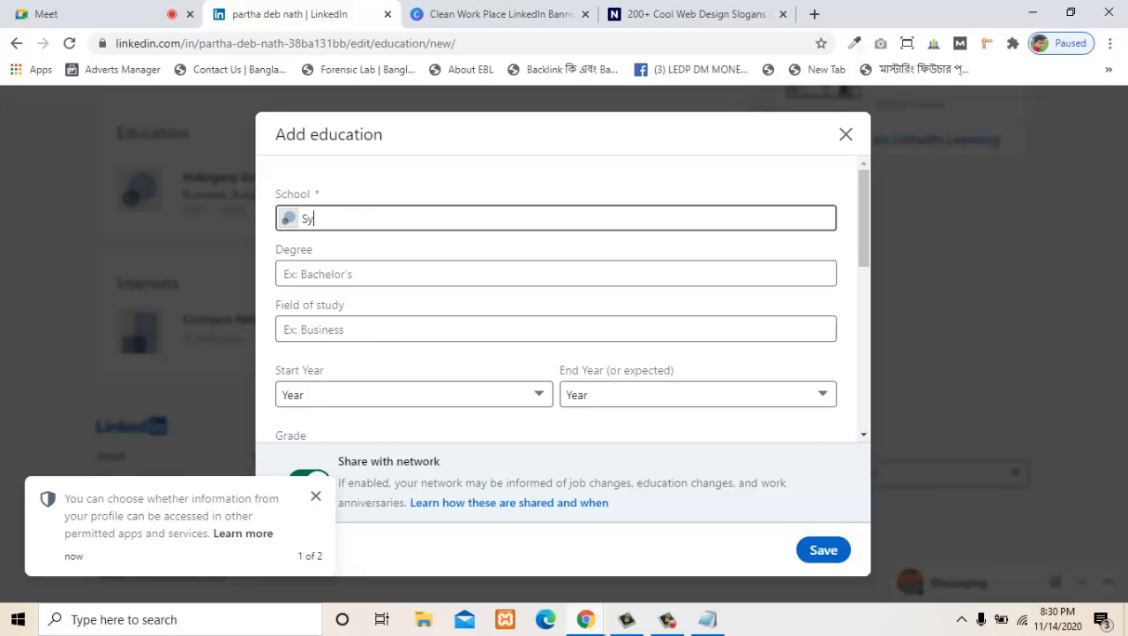
type("lhet")
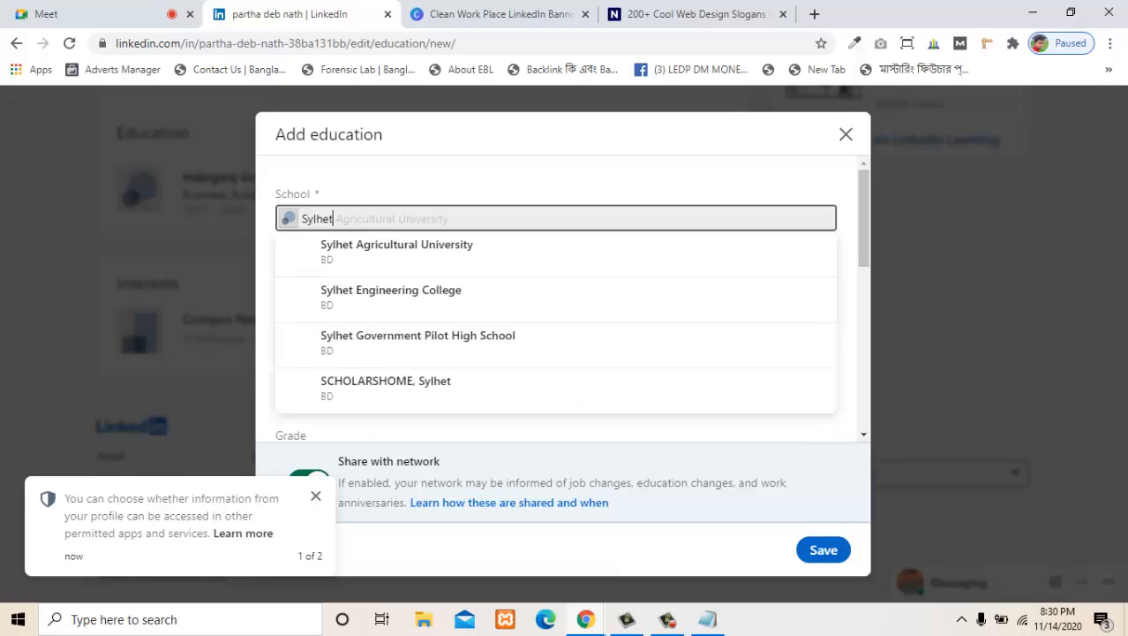
type(" I")
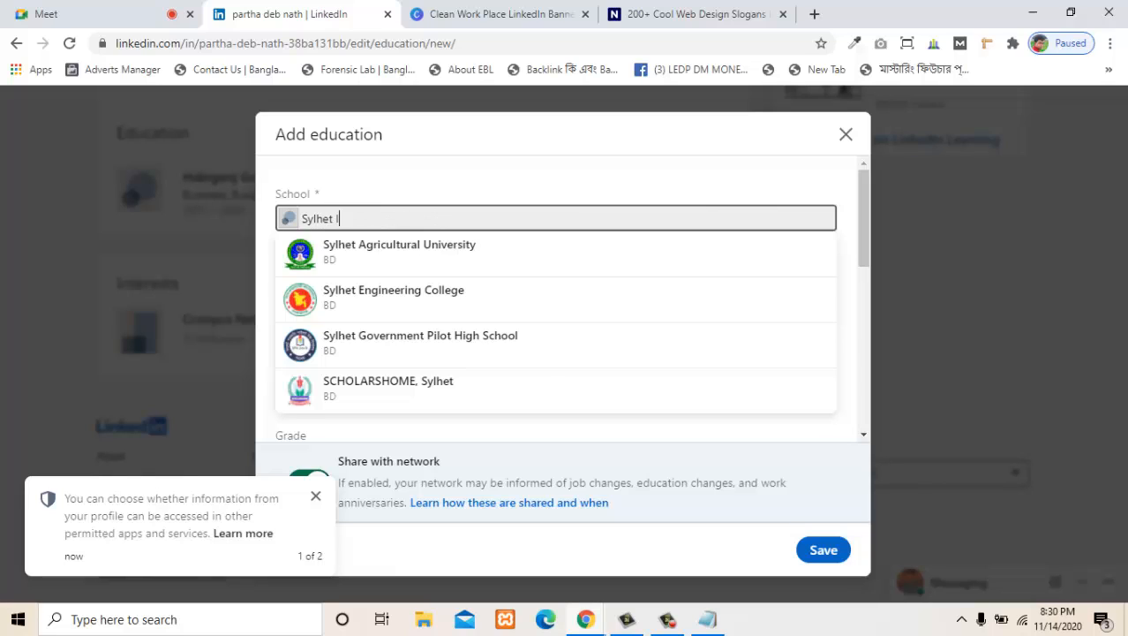
type("nte")
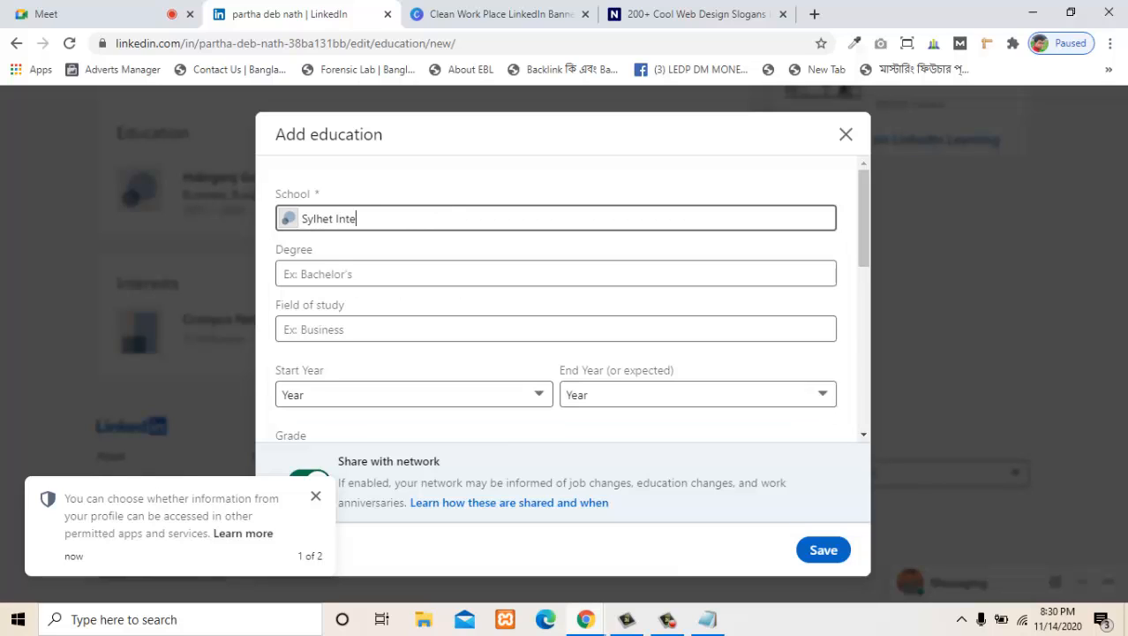
type("rnational University")
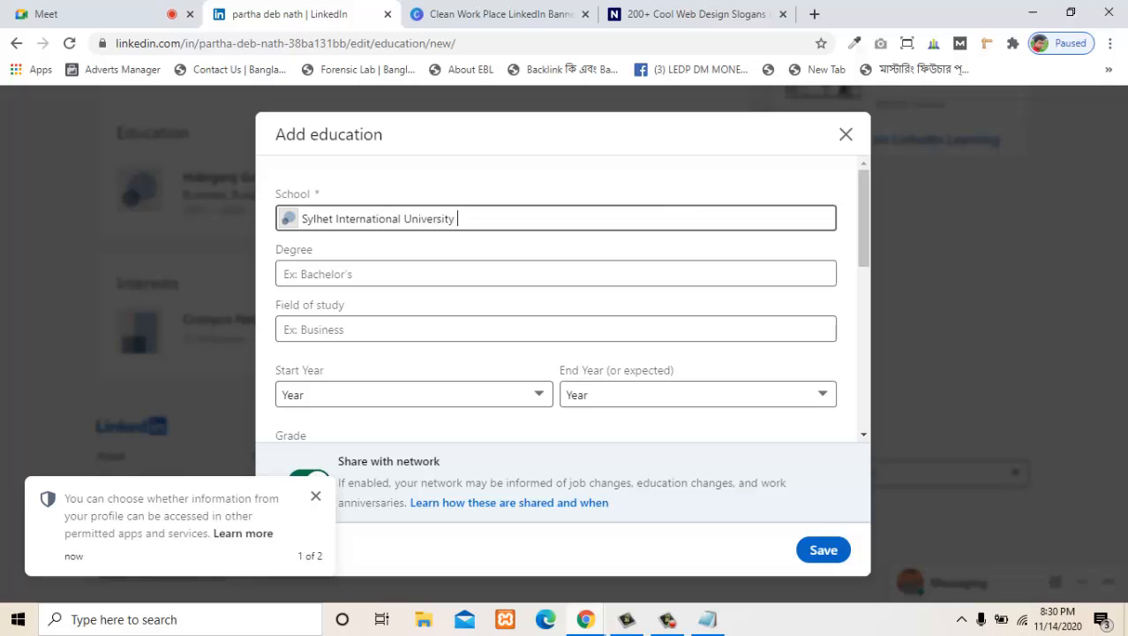
key("Tab")
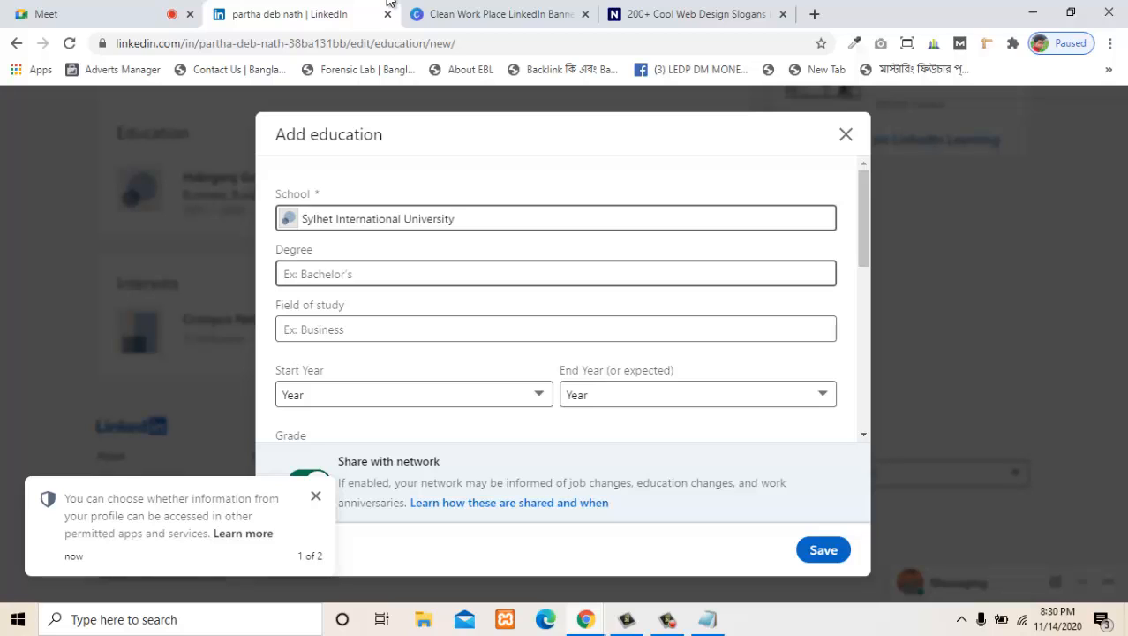
type("CSE")
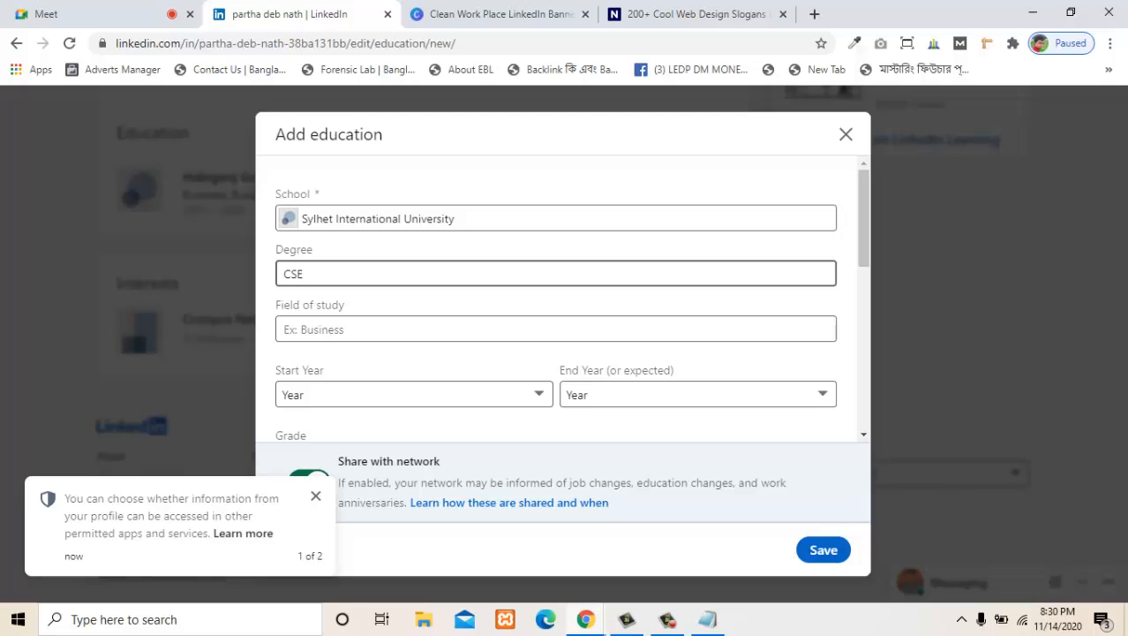
left_click(398, 329)
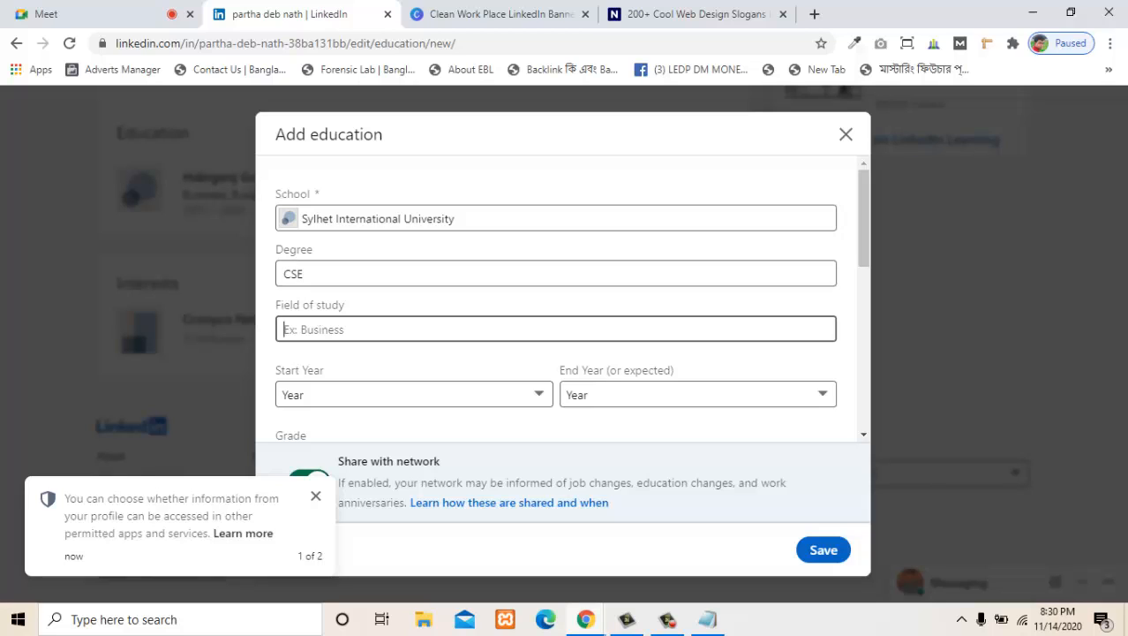
left_click(370, 274)
key("BackSpace")
key("BackSpace")
key("BackSpace")
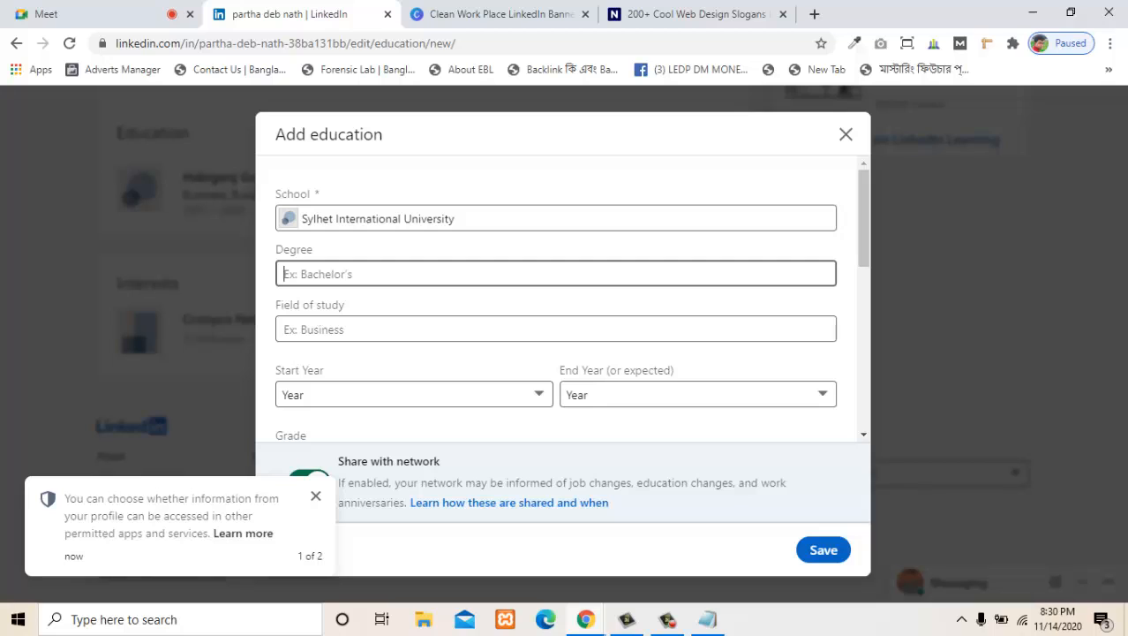
- Set the degree of the Sylhet International University entry to Bachelor of Science - BS
type("BSC")
key("BackSpace")
key("Down")
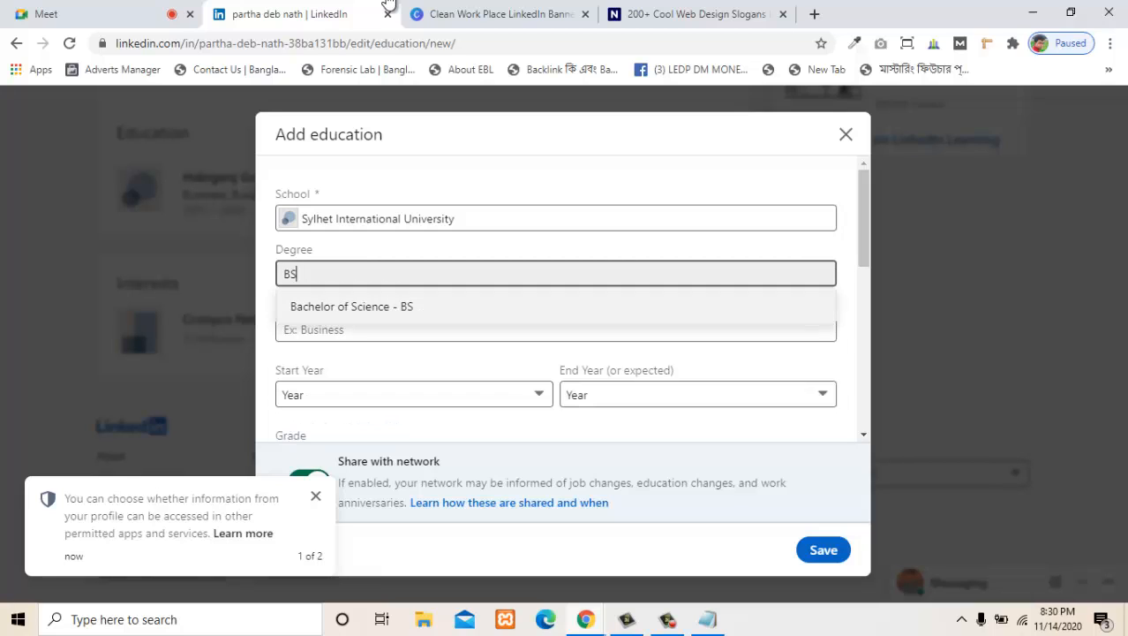
key("Return")
- Set the field of study for the Sylhet International University entry to Computer Science
left_click(371, 329)
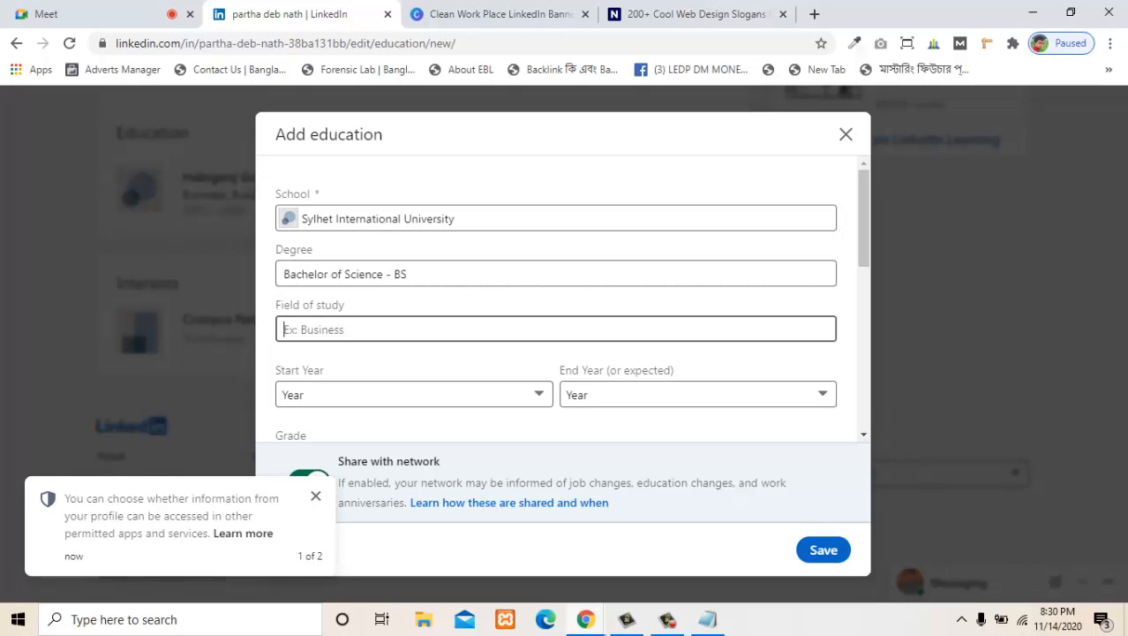
type("CSE")
key("BackSpace")
key("BackSpace")
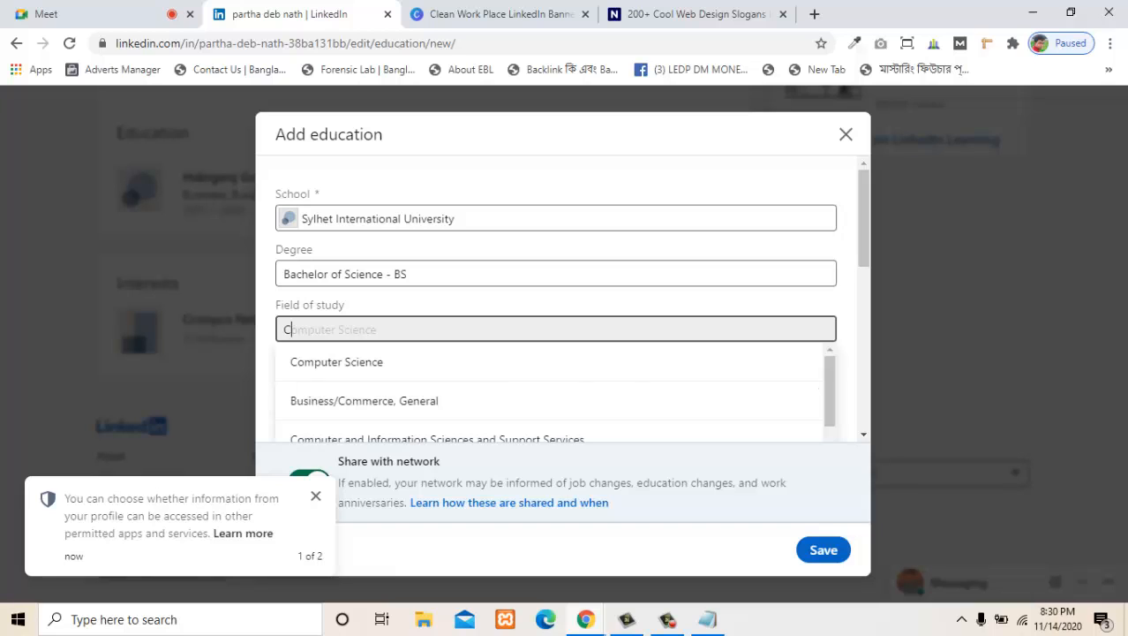
key("Tab")
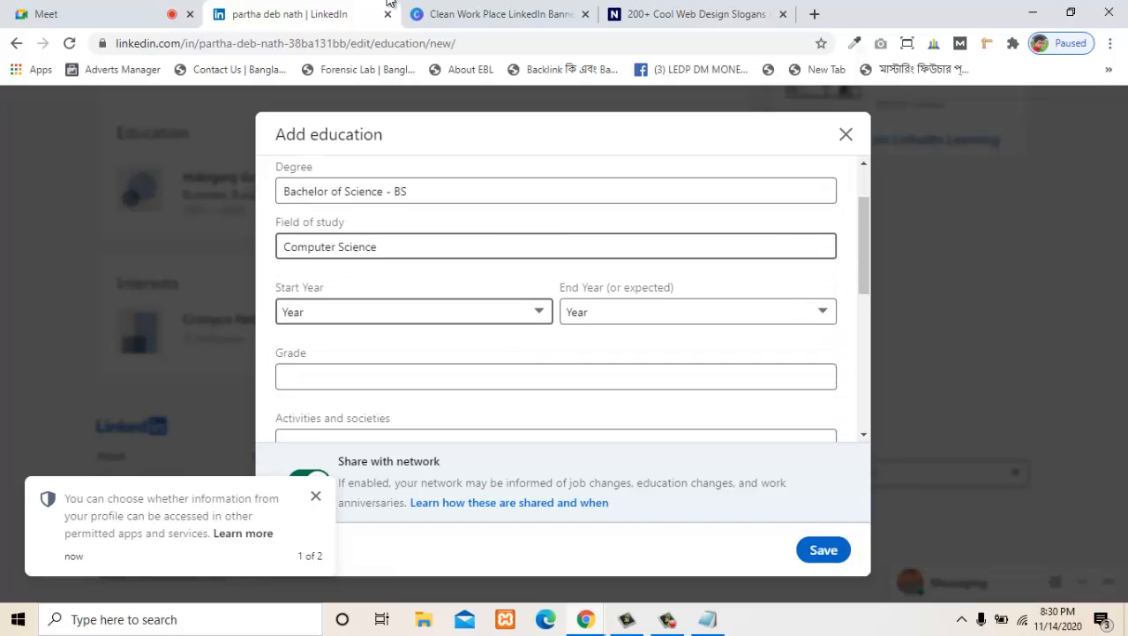
- Set the university entry's start year to 2014 and its end year to 2017
left_click(414, 312)
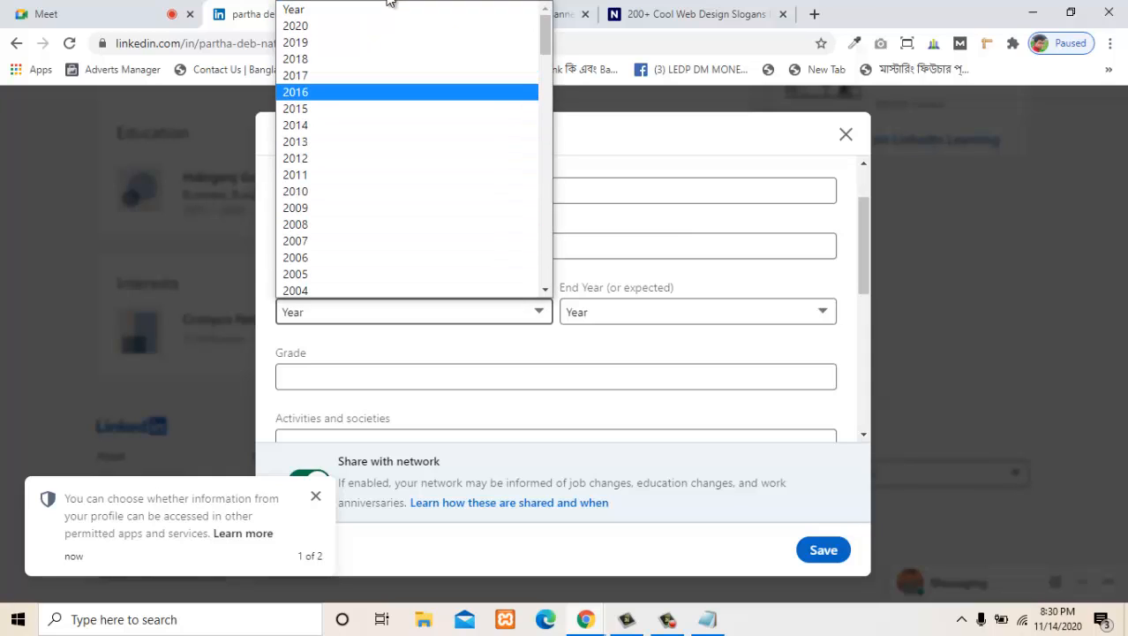
left_click(391, 126)
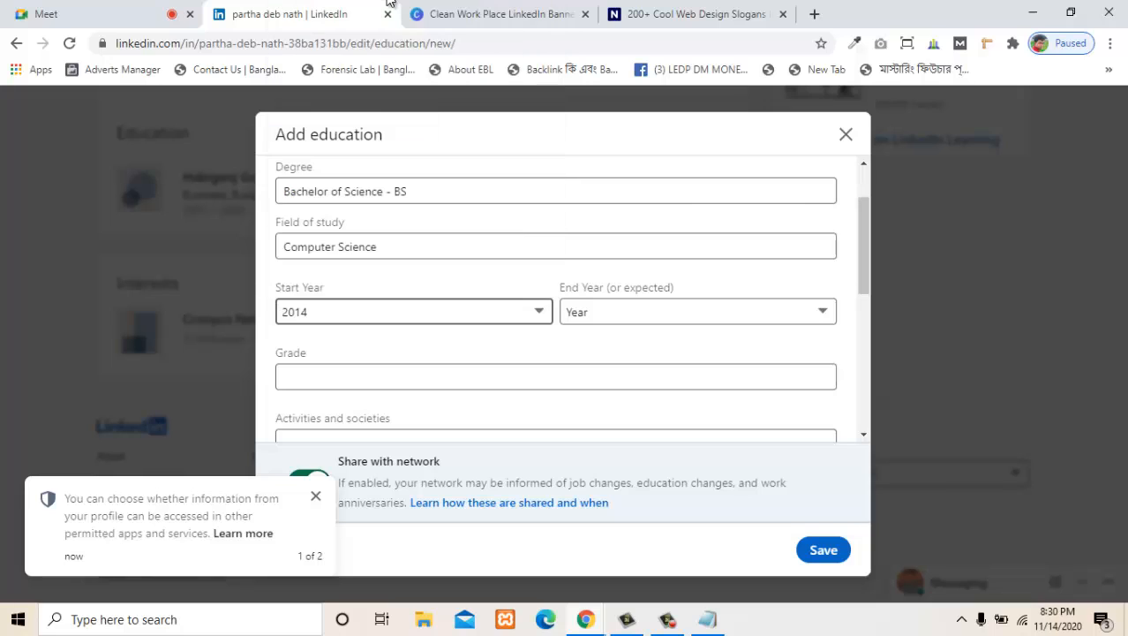
left_click(698, 312)
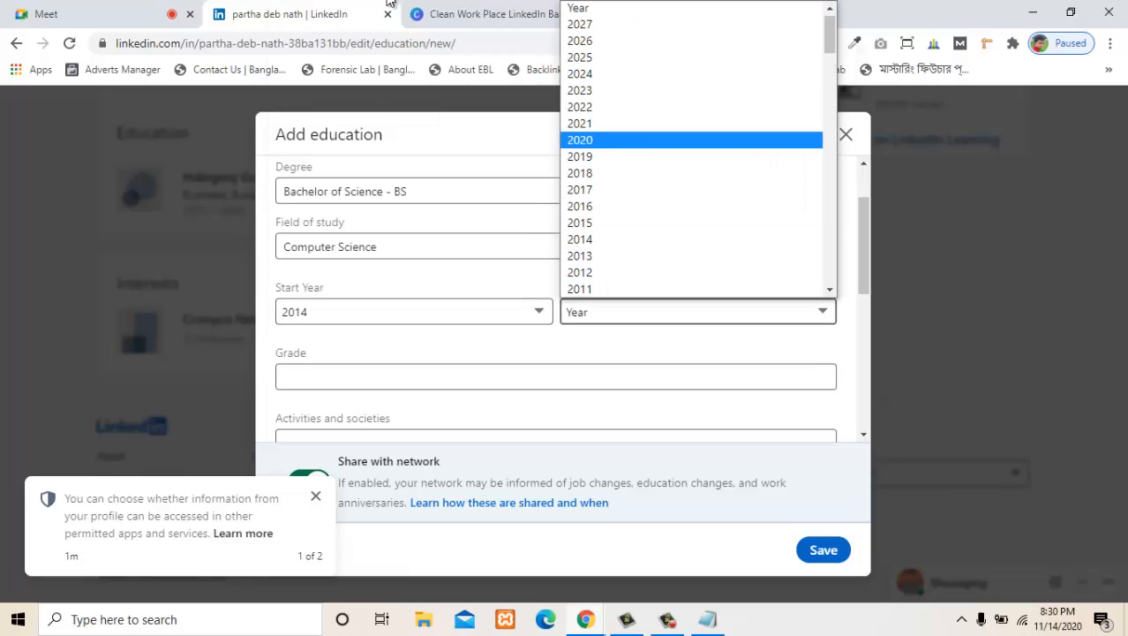
left_click(580, 189)
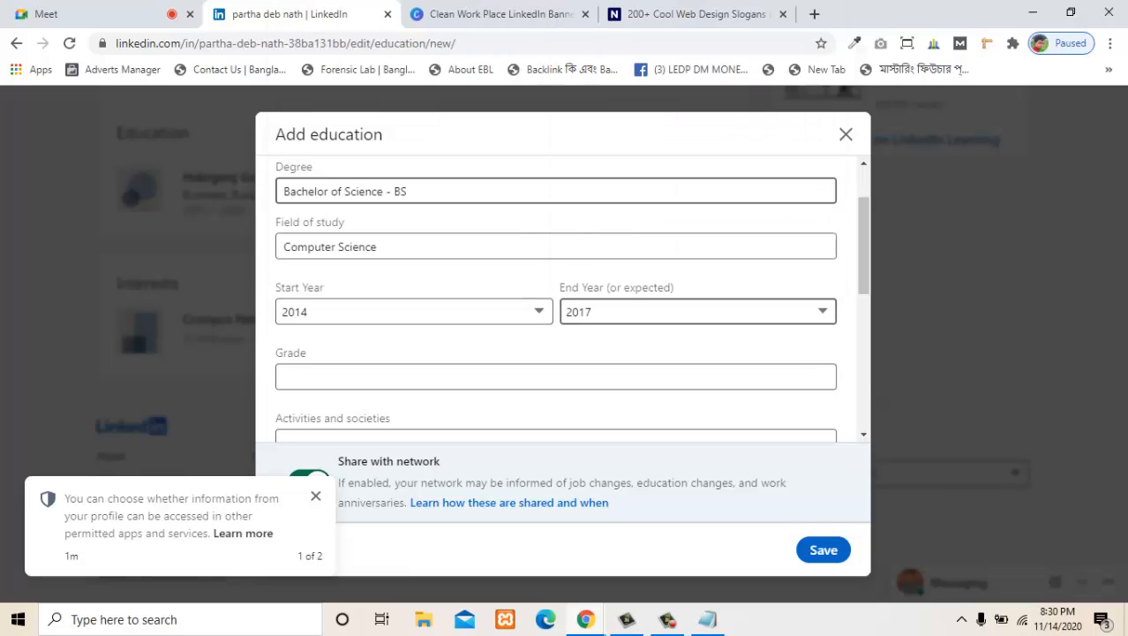
- Review the grade, activities, description and media fields of the Sylhet International University entry, leave them empty and save the entry
scroll(556, 300, "down", 1)
left_click(556, 294)
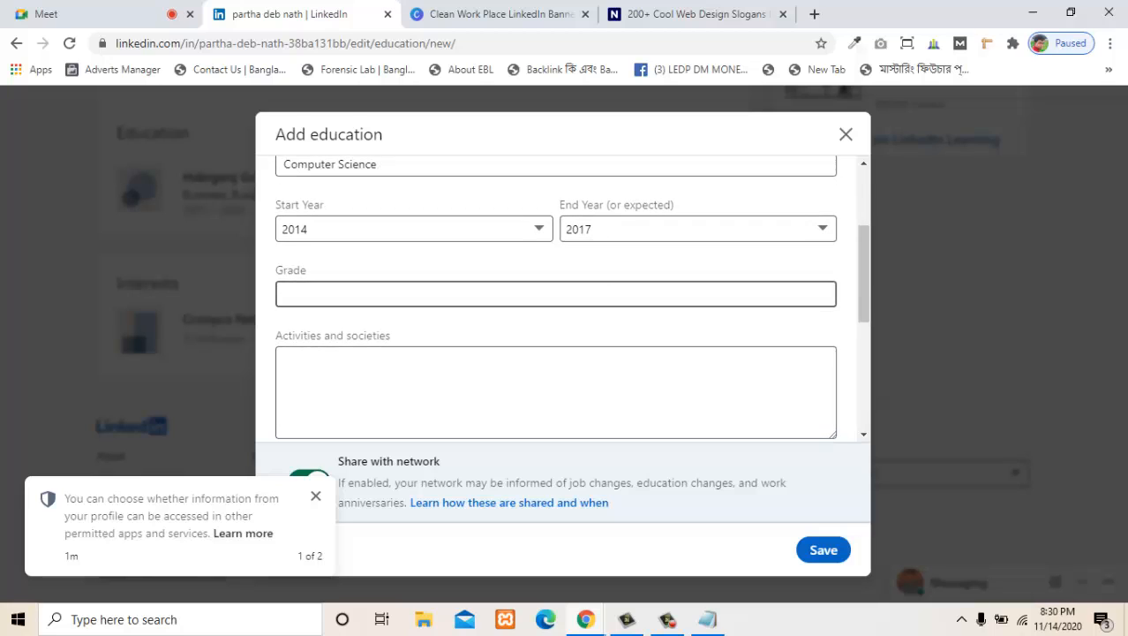
scroll(556, 293, "down", 1)
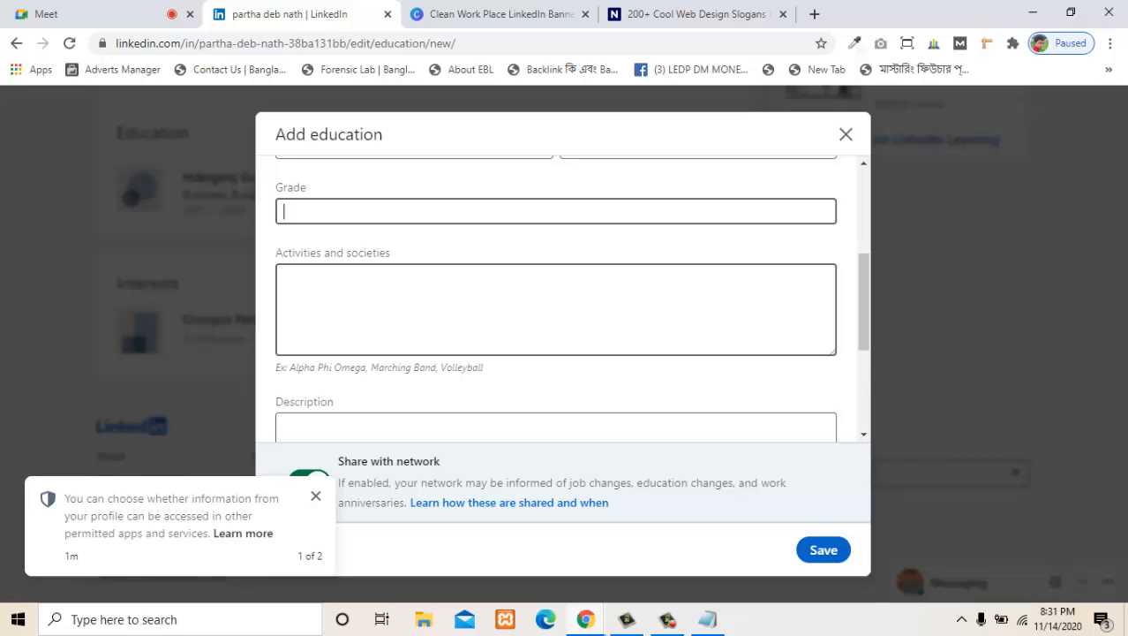
scroll(556, 301, "down", 3)
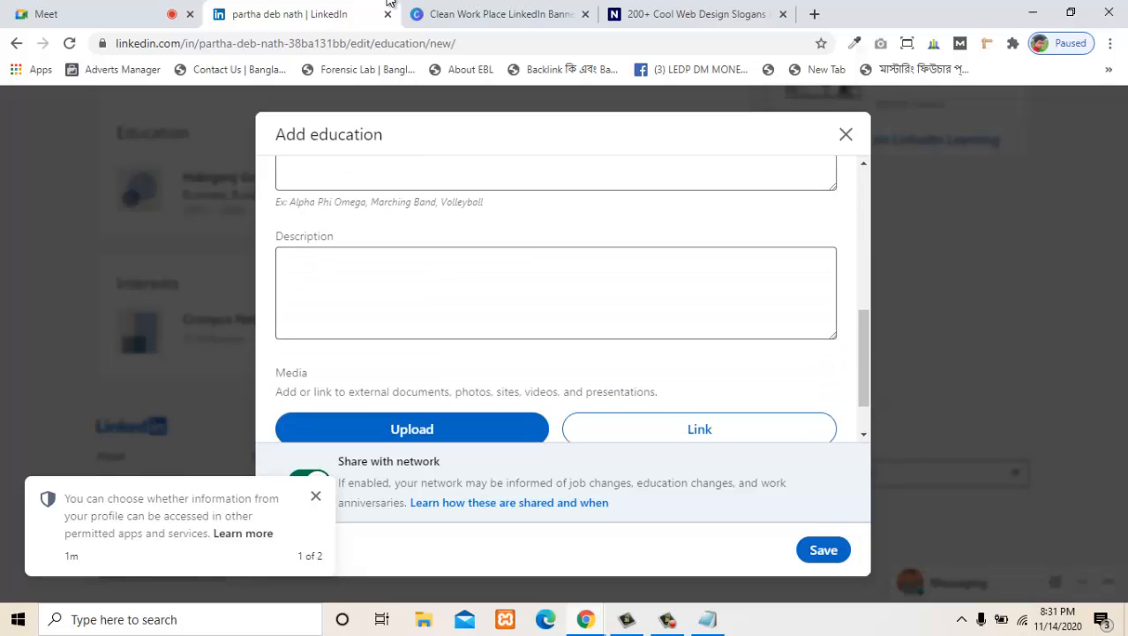
scroll(557, 300, "up", 3)
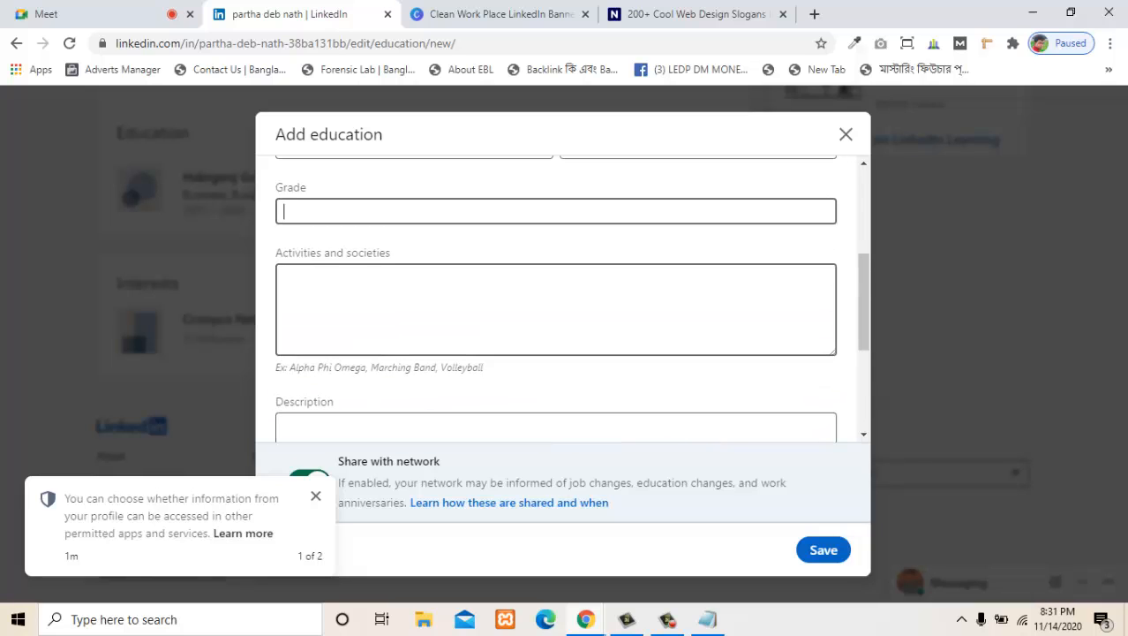
scroll(556, 301, "down", 4)
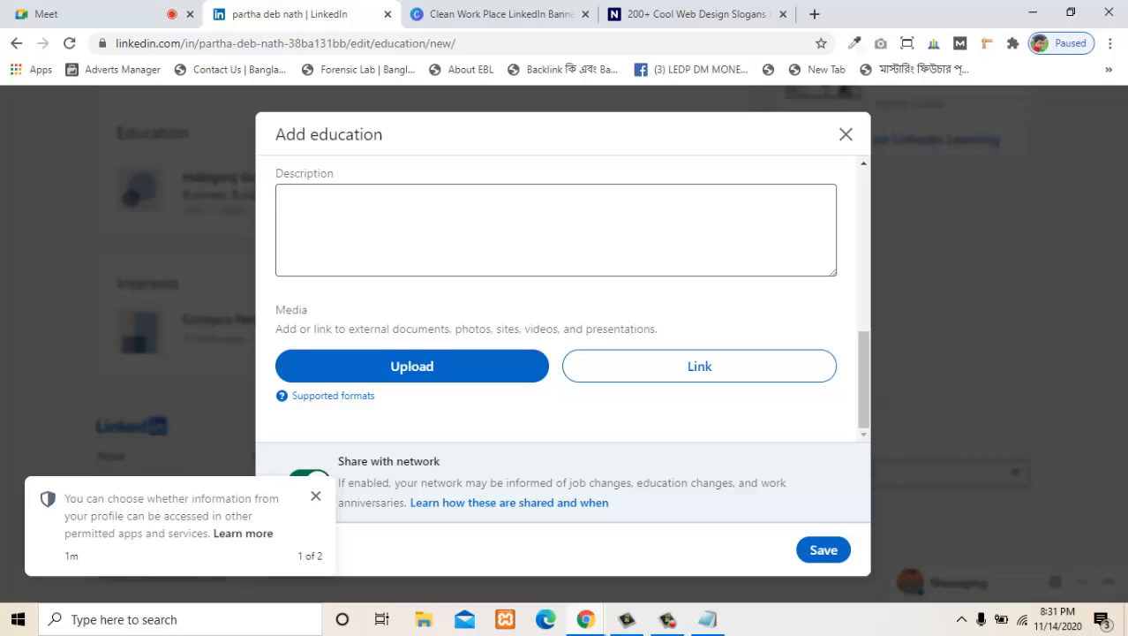
left_click_drag(454, 329, 659, 329)
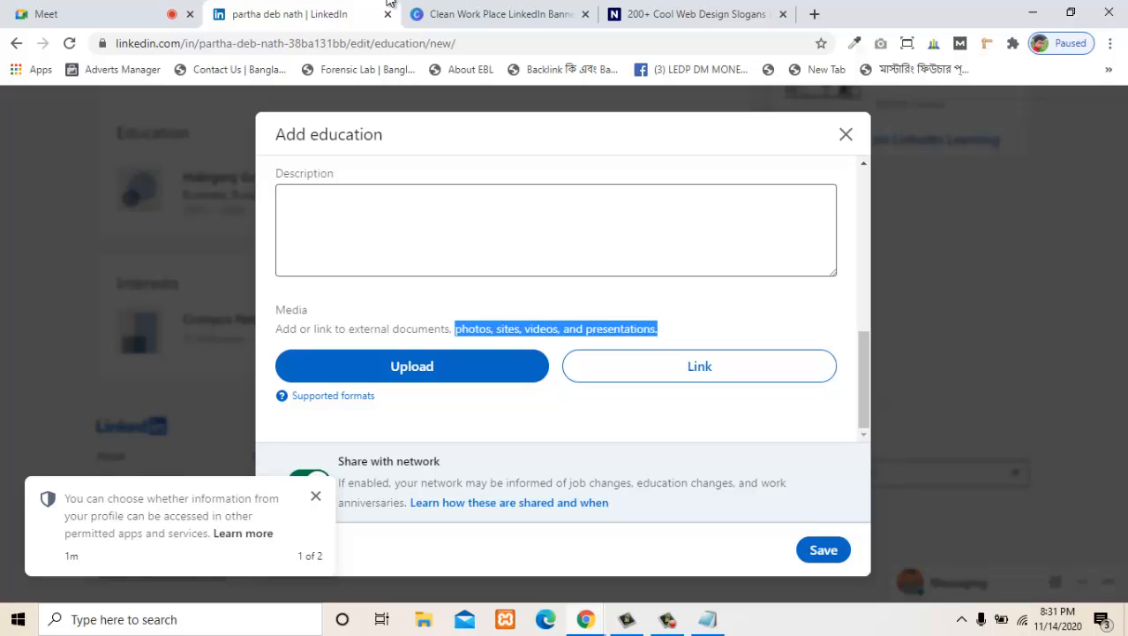
left_click(659, 330)
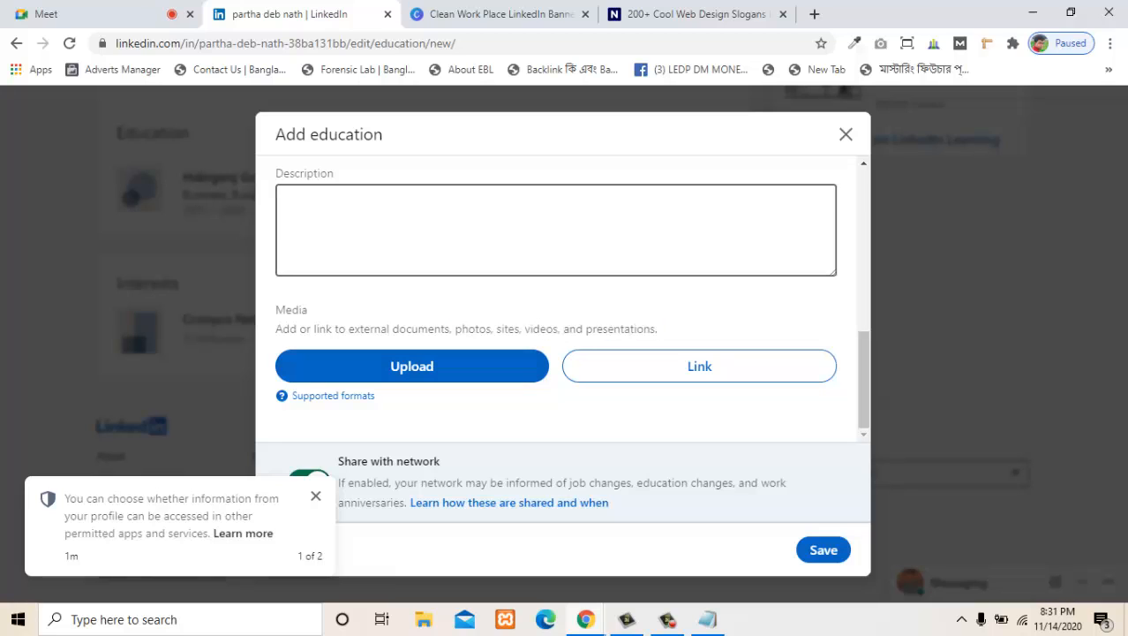
scroll(556, 300, "up", 5)
scroll(556, 300, "down", 5)
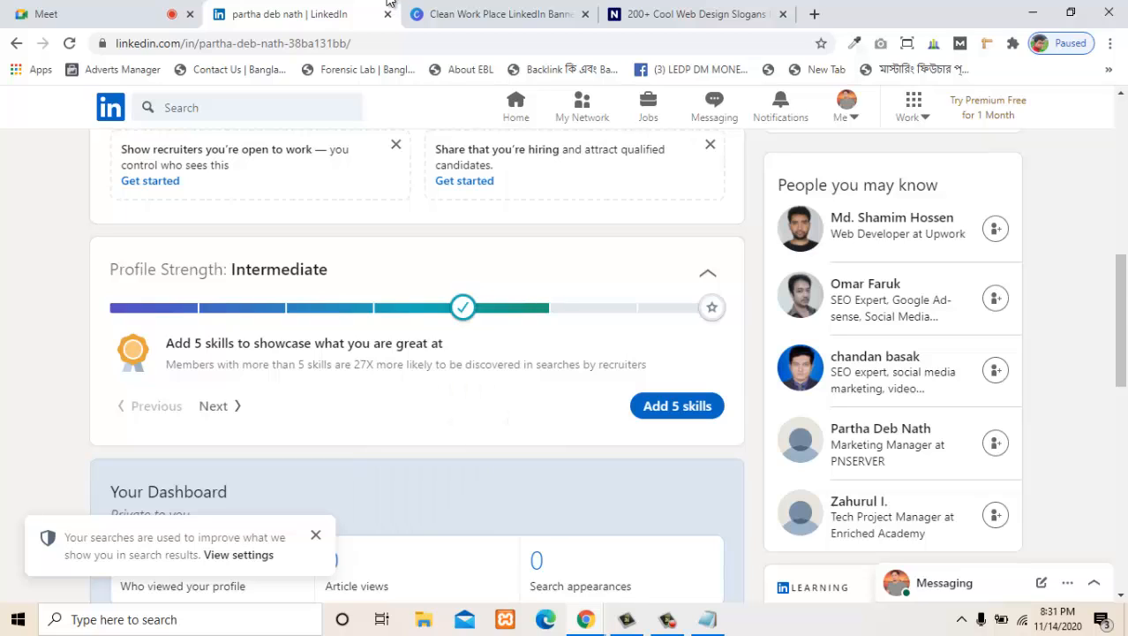
- Open the suggested skills for the profile and select WordPress and Marketing
left_click(678, 406)
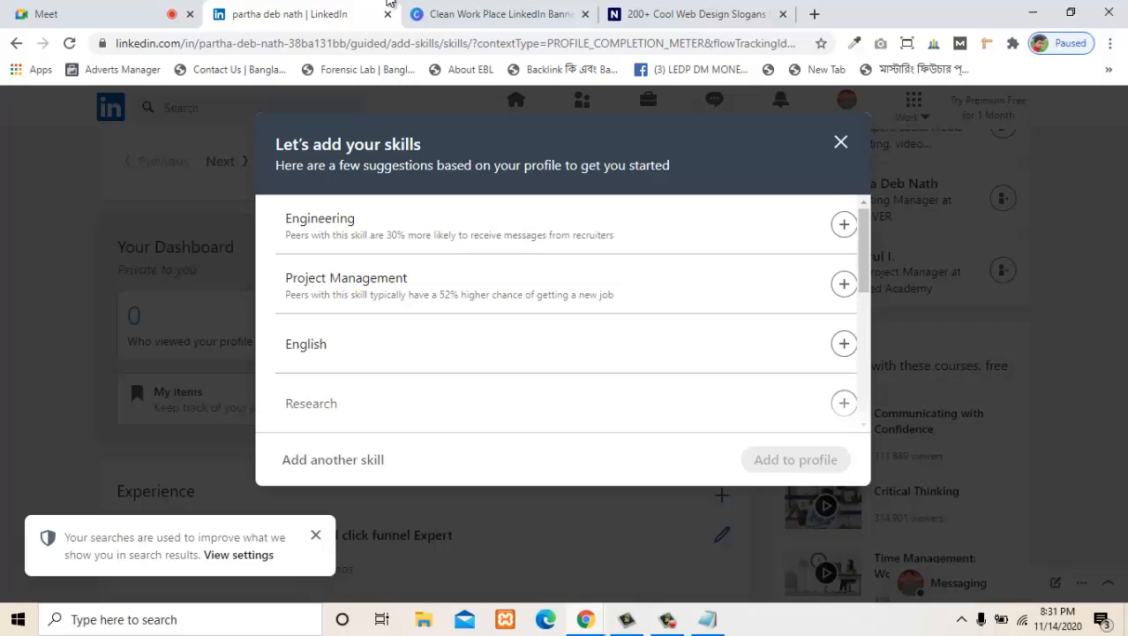
scroll(565, 314, "down", 4)
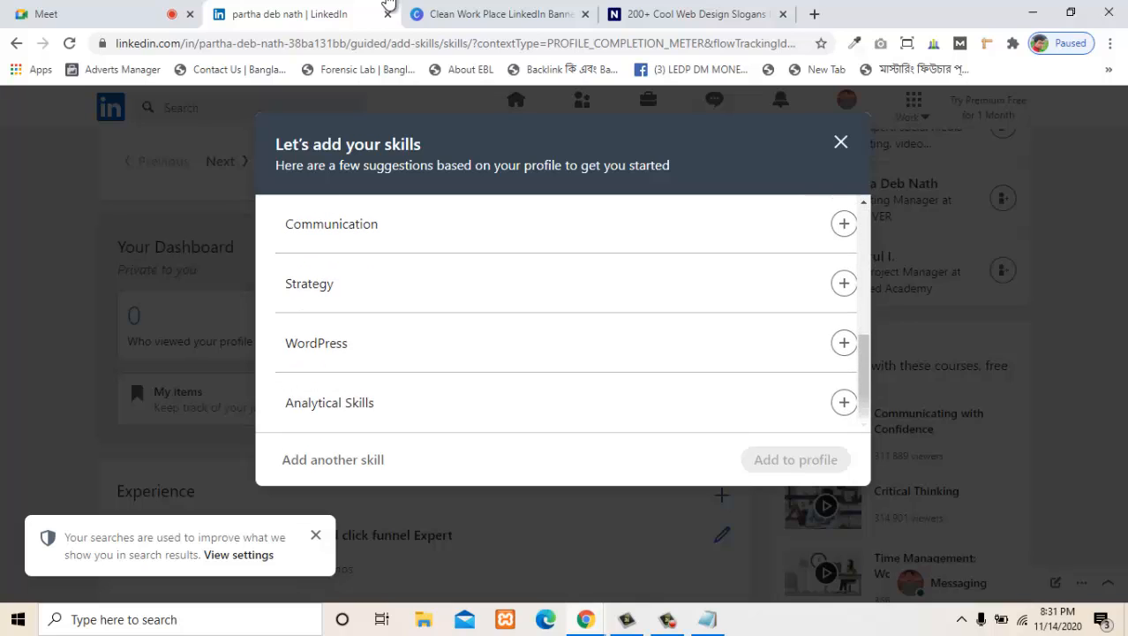
left_click(844, 343)
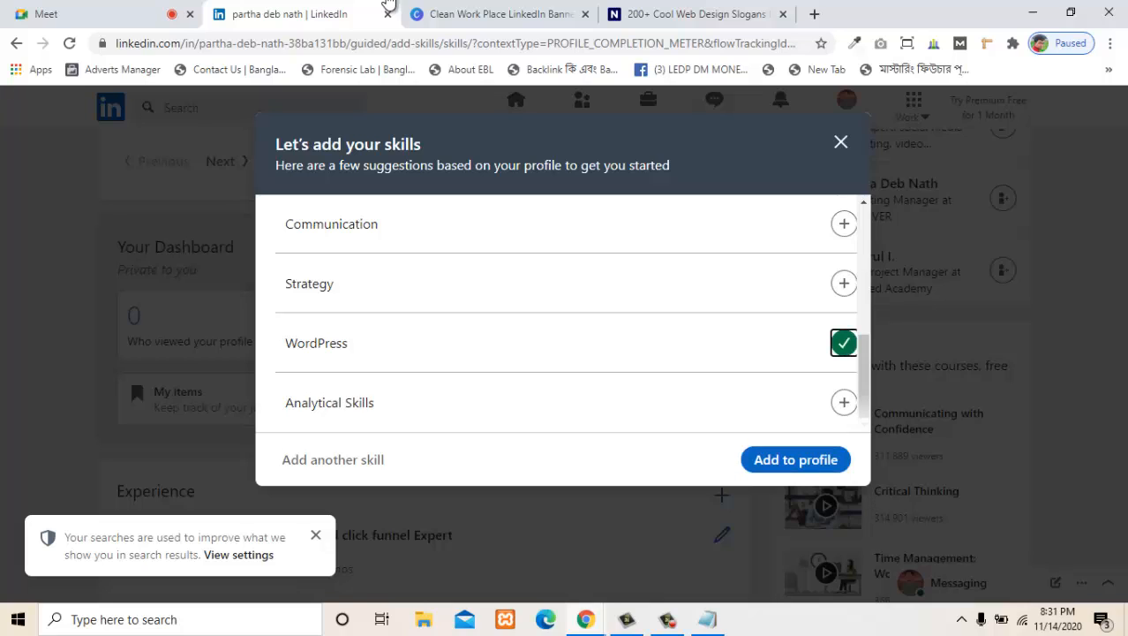
scroll(565, 309, "up", 2)
scroll(565, 309, "up", 1)
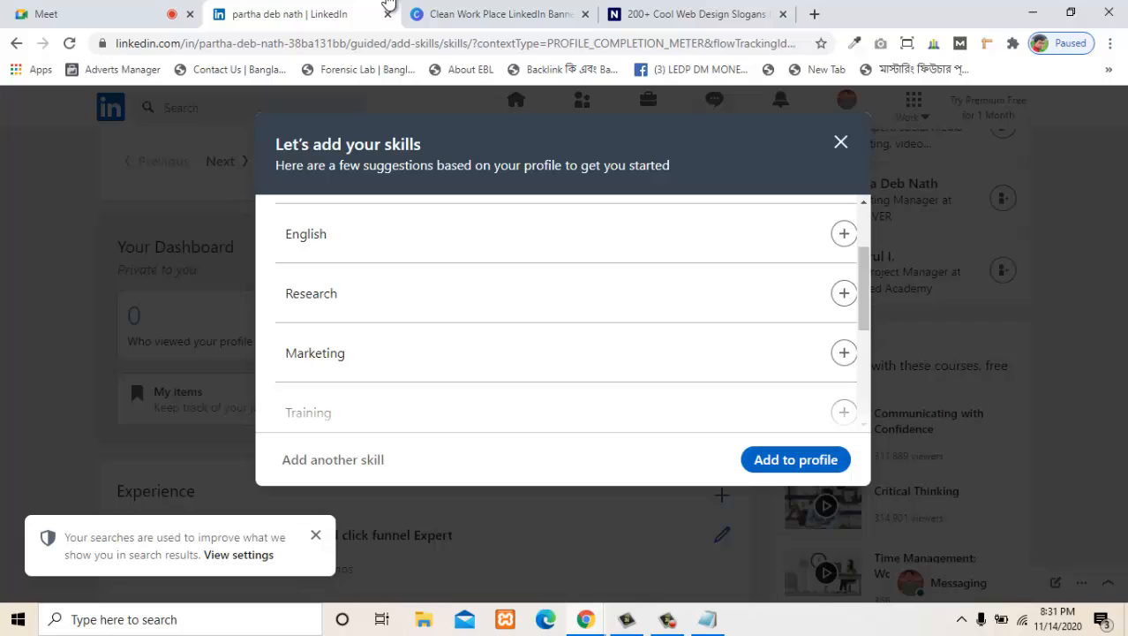
left_click(844, 353)
- Look through the remaining suggestions and enter PHP as another skill
scroll(565, 309, "up", 1)
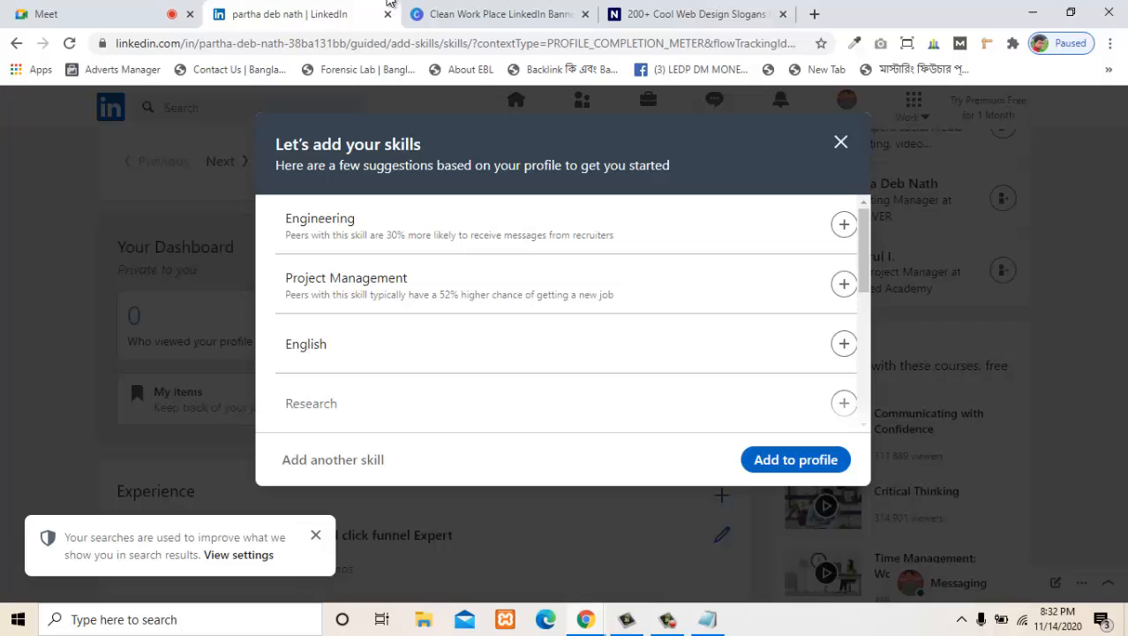
scroll(565, 314, "down", 1)
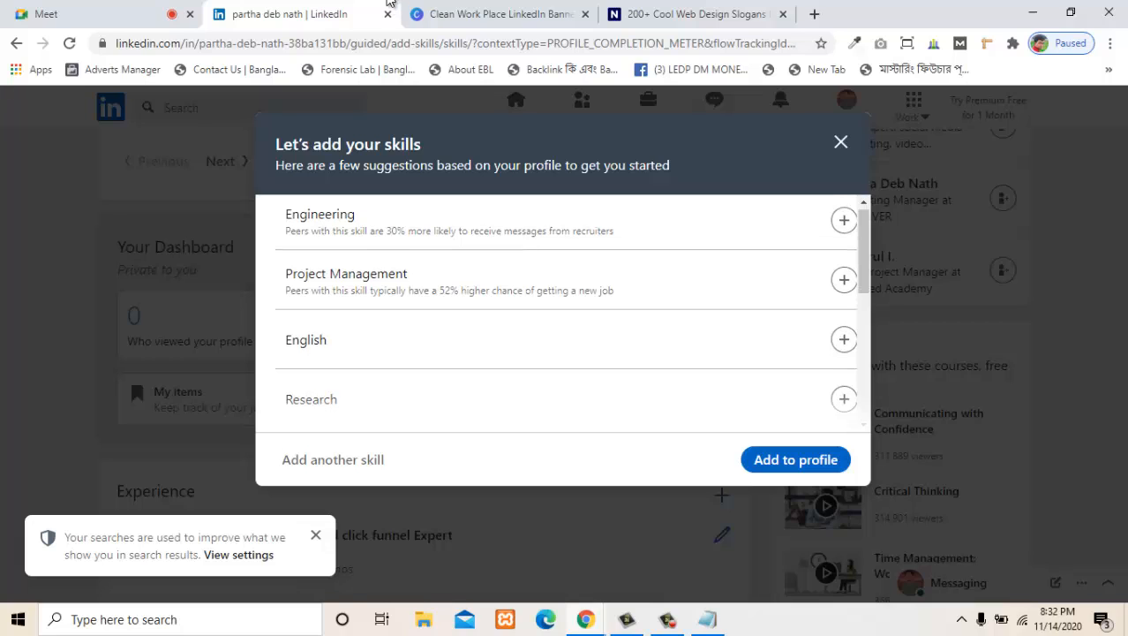
scroll(565, 314, "down", 1)
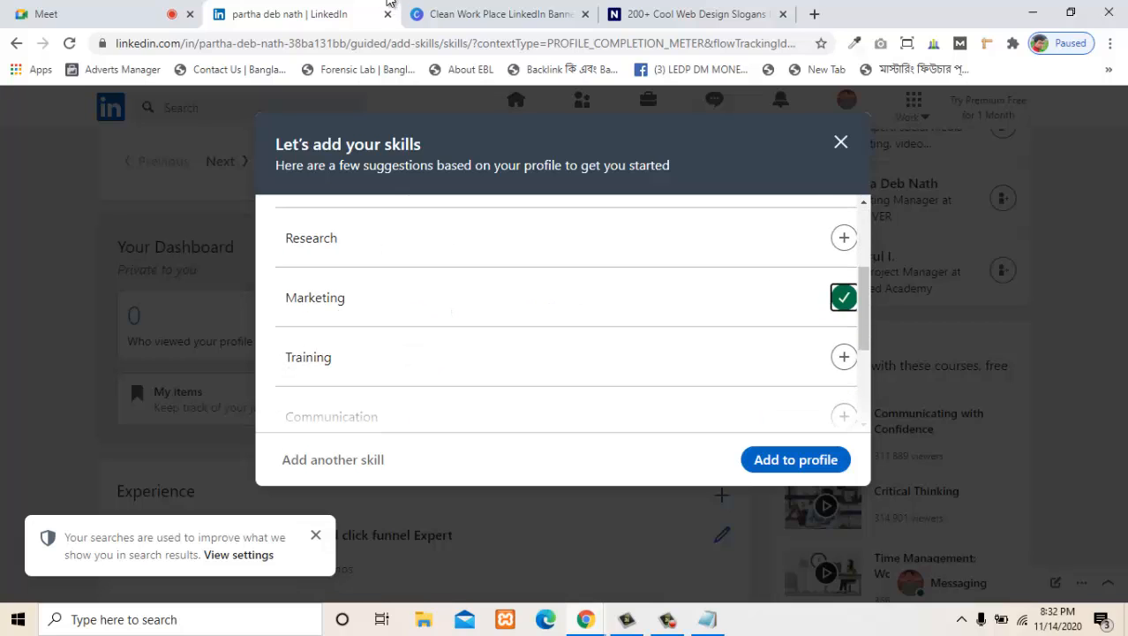
scroll(565, 314, "down", 1)
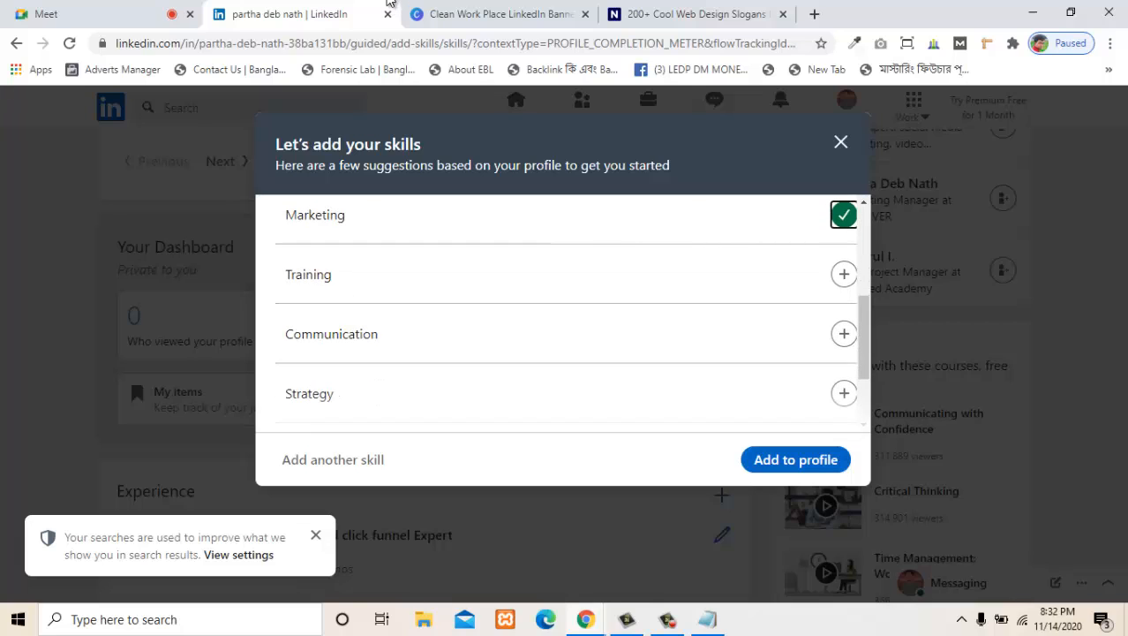
scroll(565, 314, "down", 1)
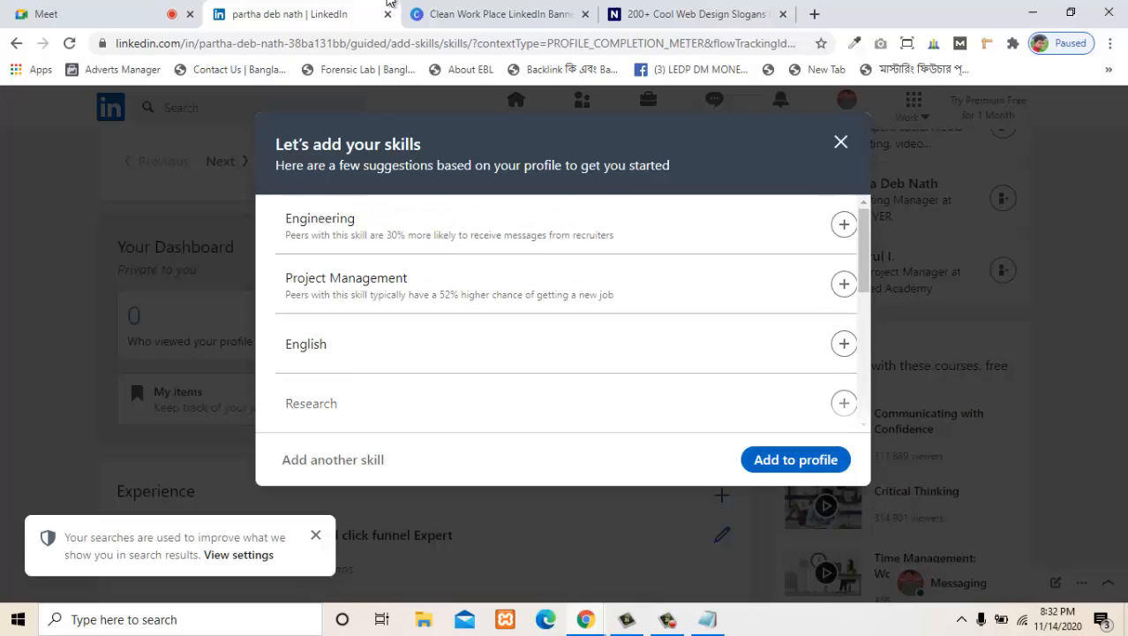
left_click(333, 459)
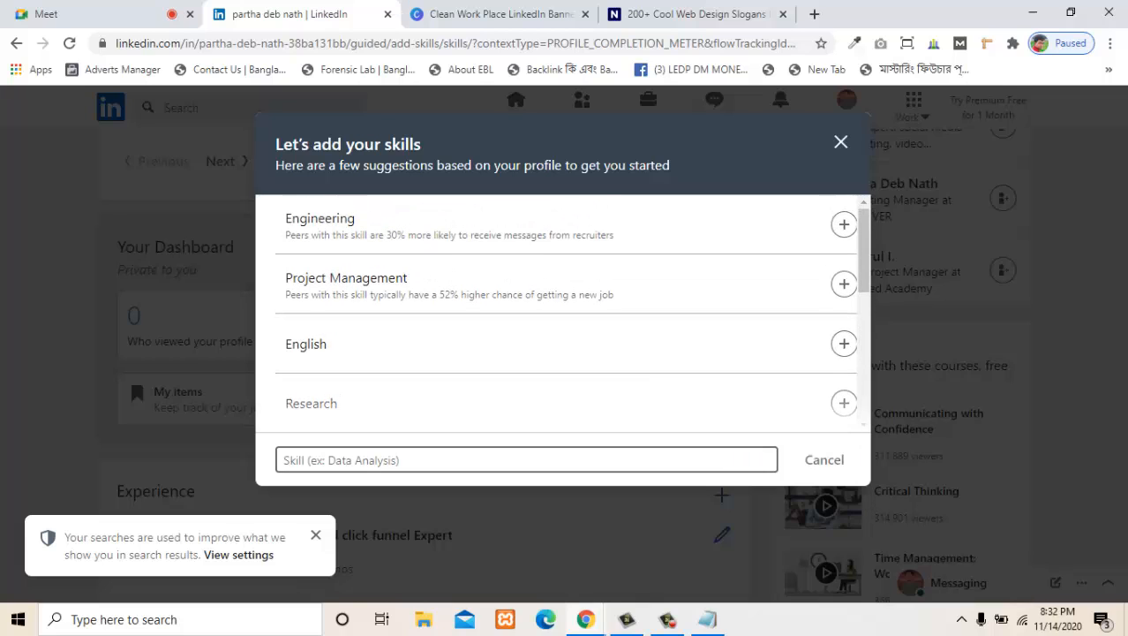
scroll(565, 314, "down", 1)
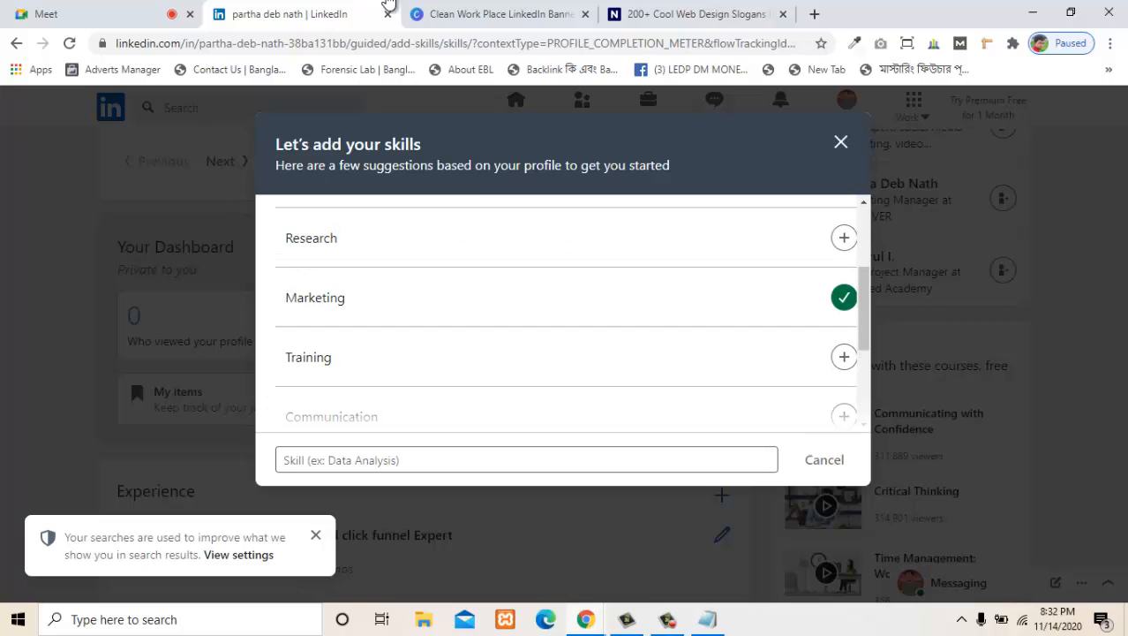
left_click(389, 460)
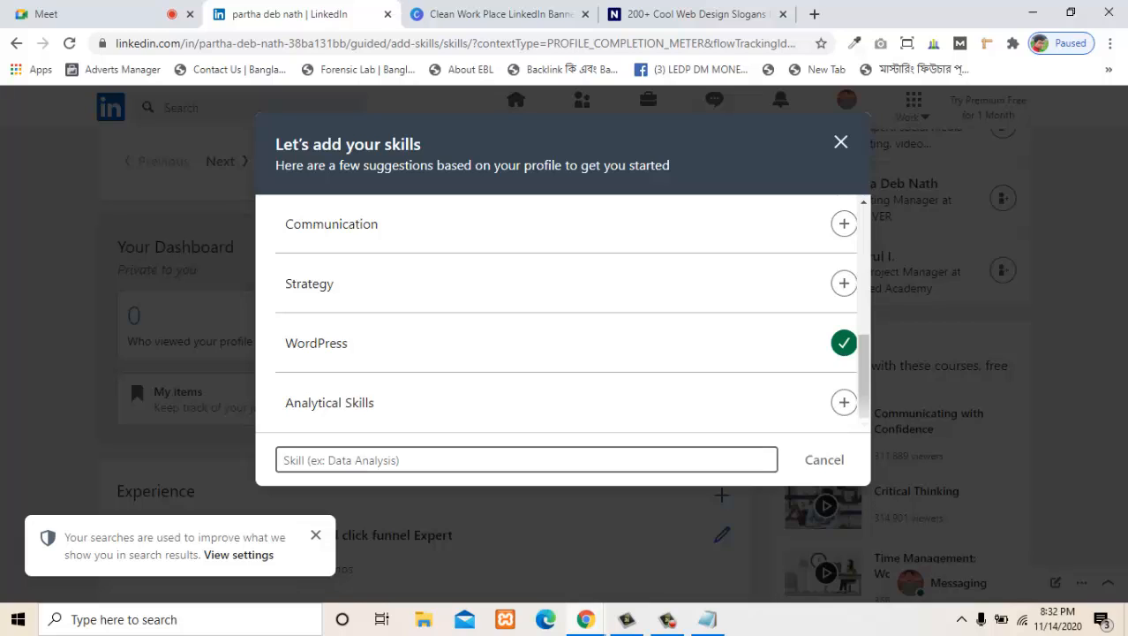
type("fr")
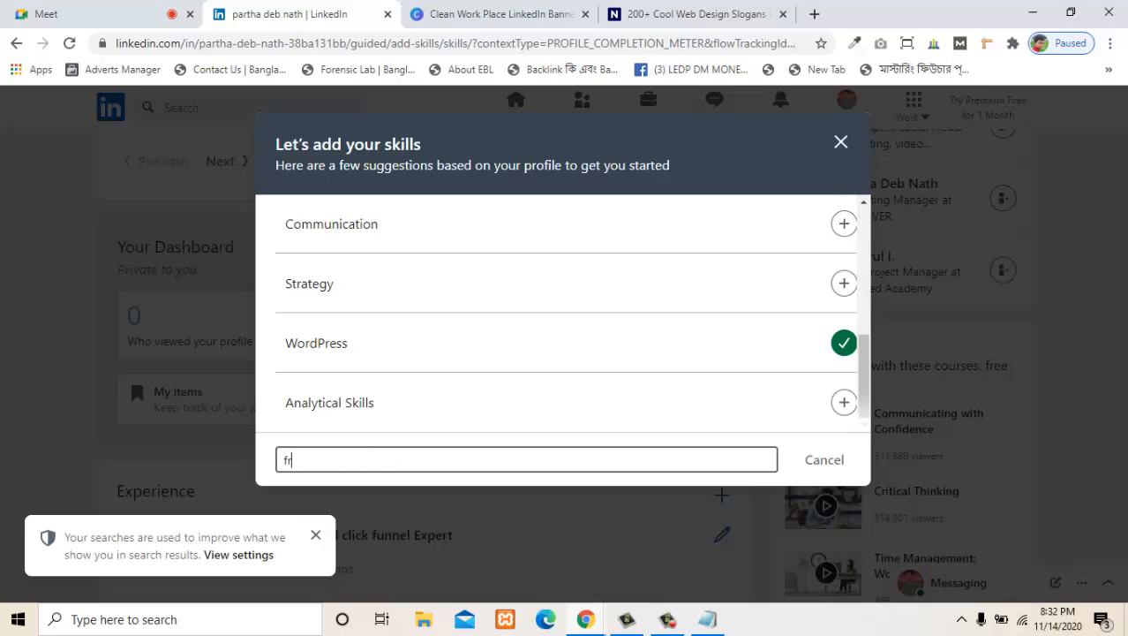
key("BackSpace")
key("BackSpace")
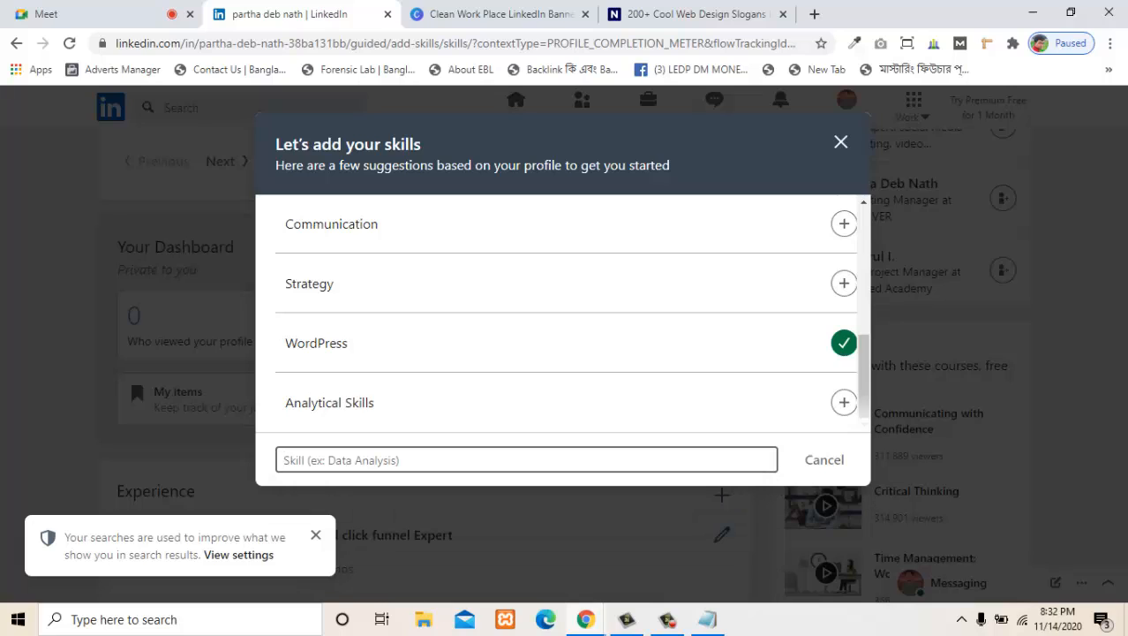
type("php")
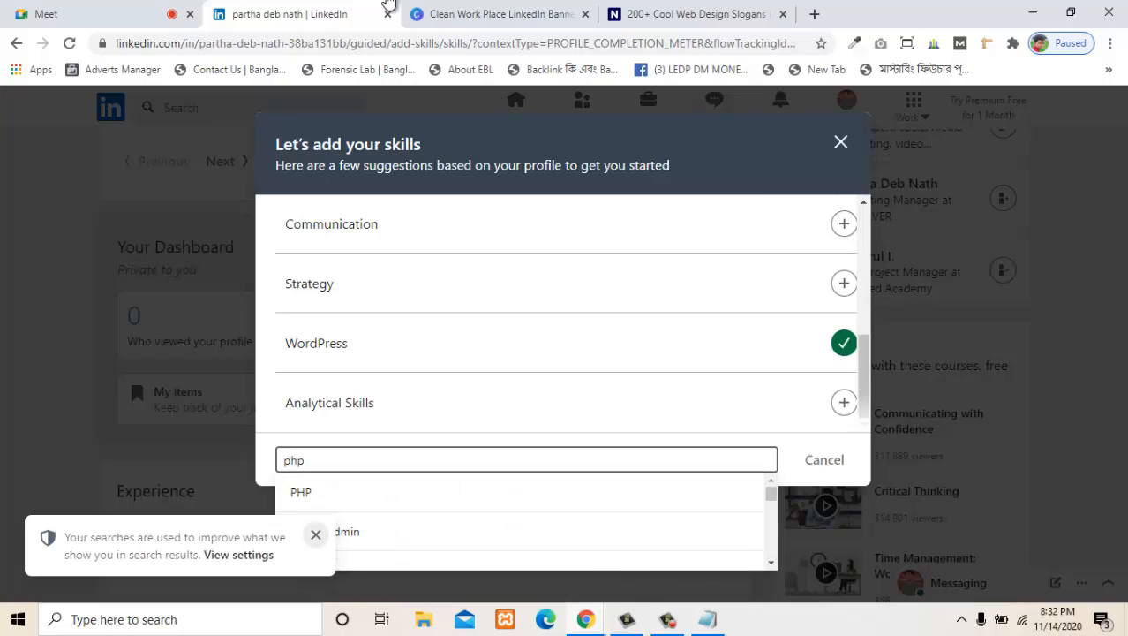
key("Return")
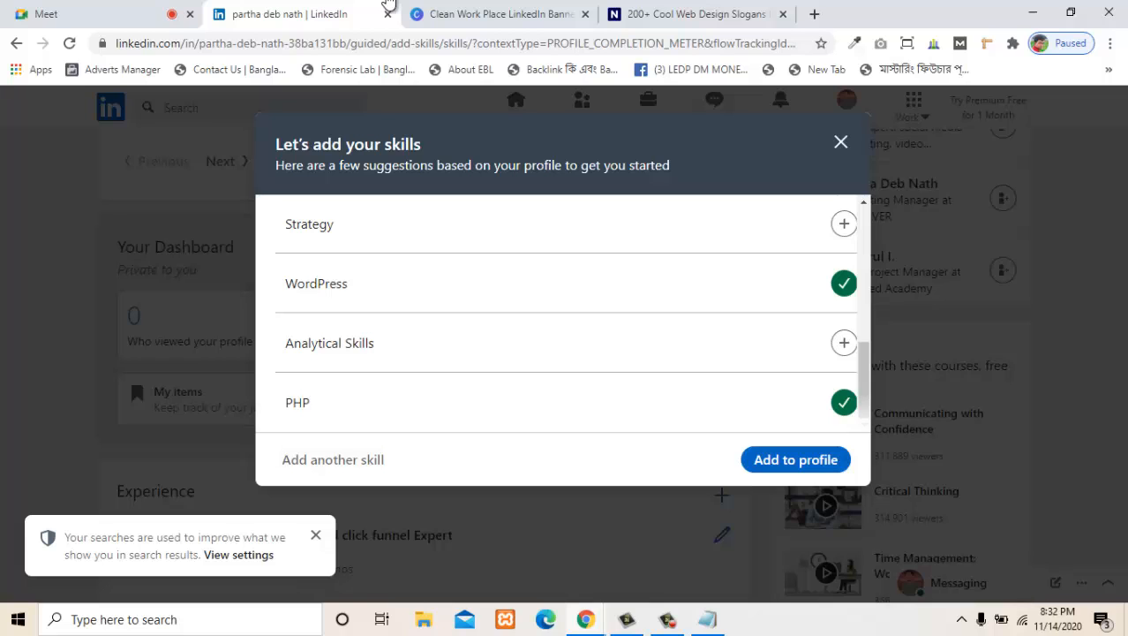
- Add the selected skills to the profile and close the summary of new skills
key("Tab")
key("Return")
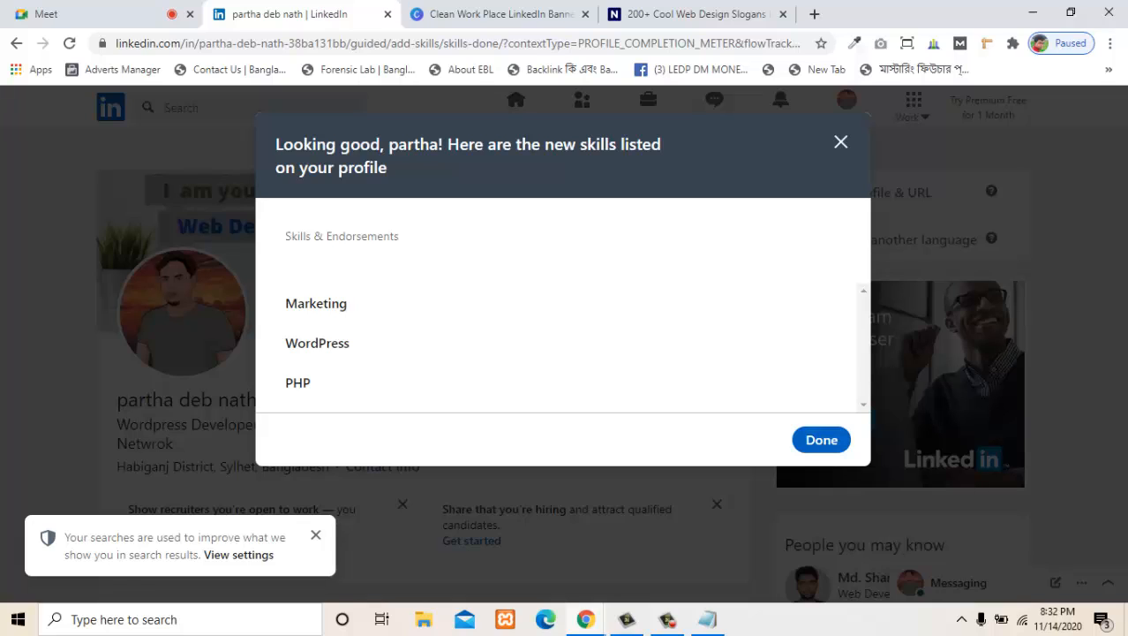
triple_click(318, 237)
left_click(319, 237)
left_click(821, 440)
- Edit the profile's skills list: move WordPress above Marketing, delete Marketing and PHP, and save
scroll(550, 437, "down", 4)
scroll(417, 371, "down", 12)
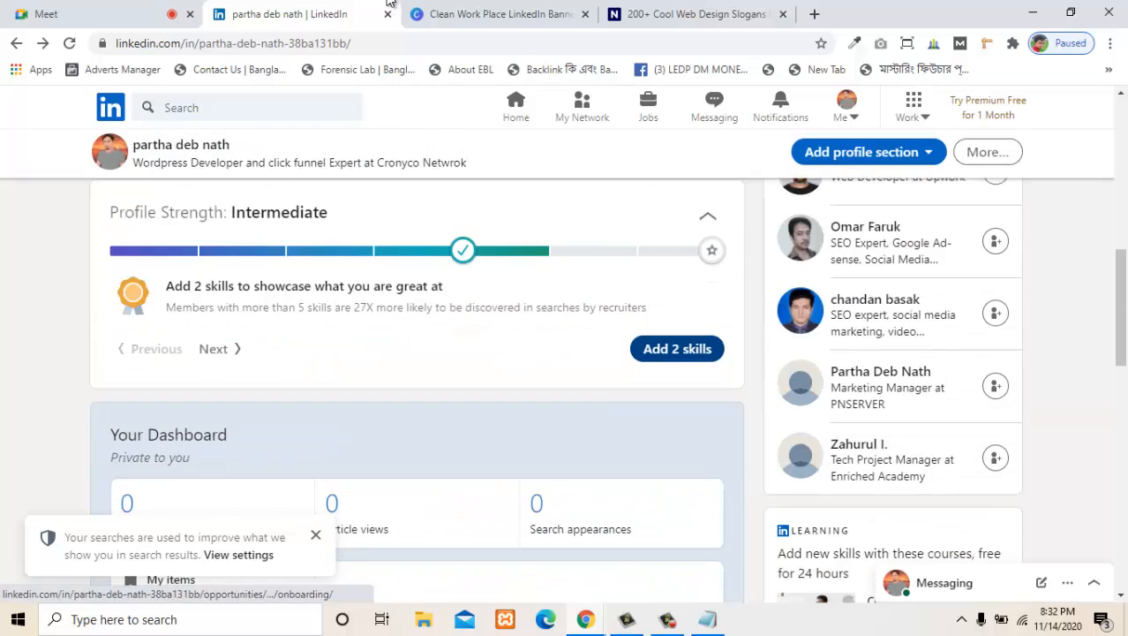
scroll(238, 385, "down", 2)
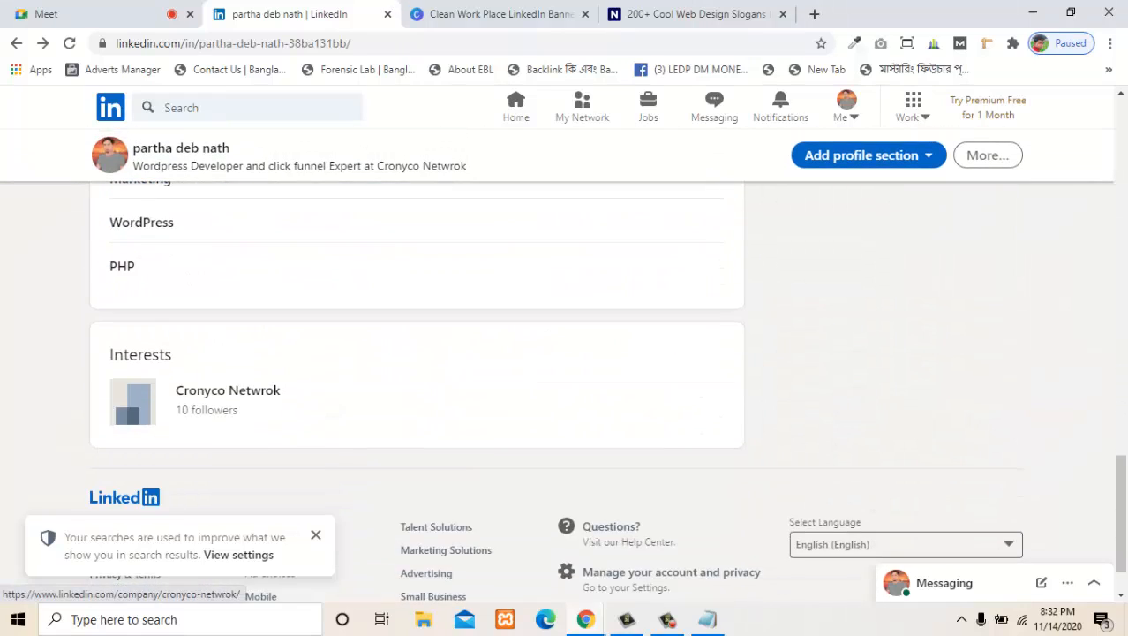
scroll(238, 385, "up", 2)
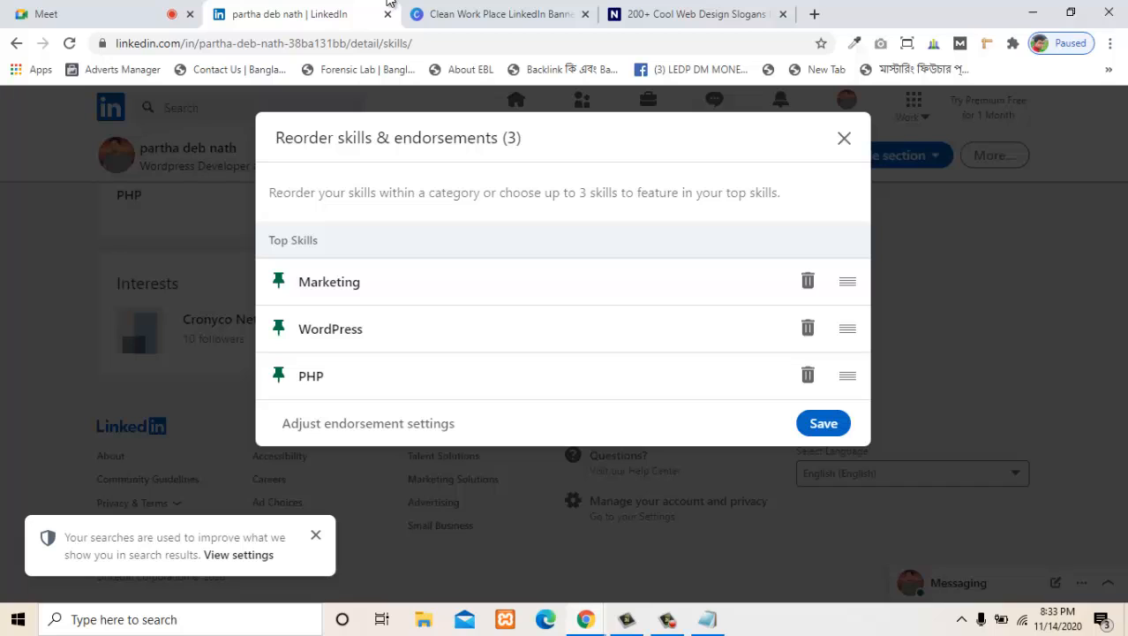
left_click_drag(847, 328, 847, 275)
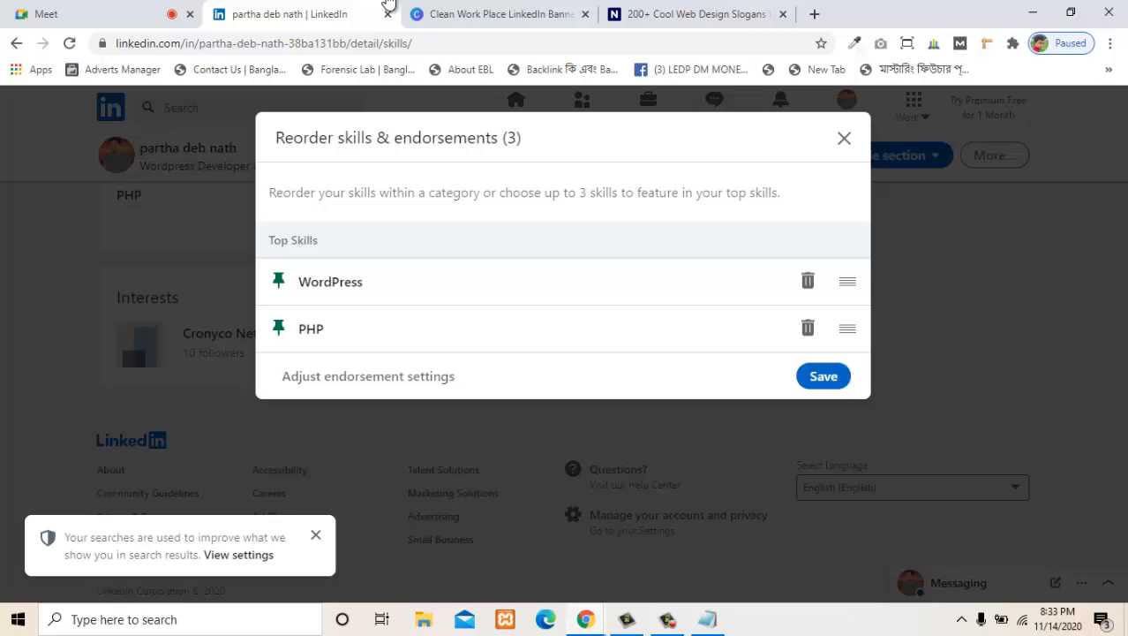
left_click(808, 329)
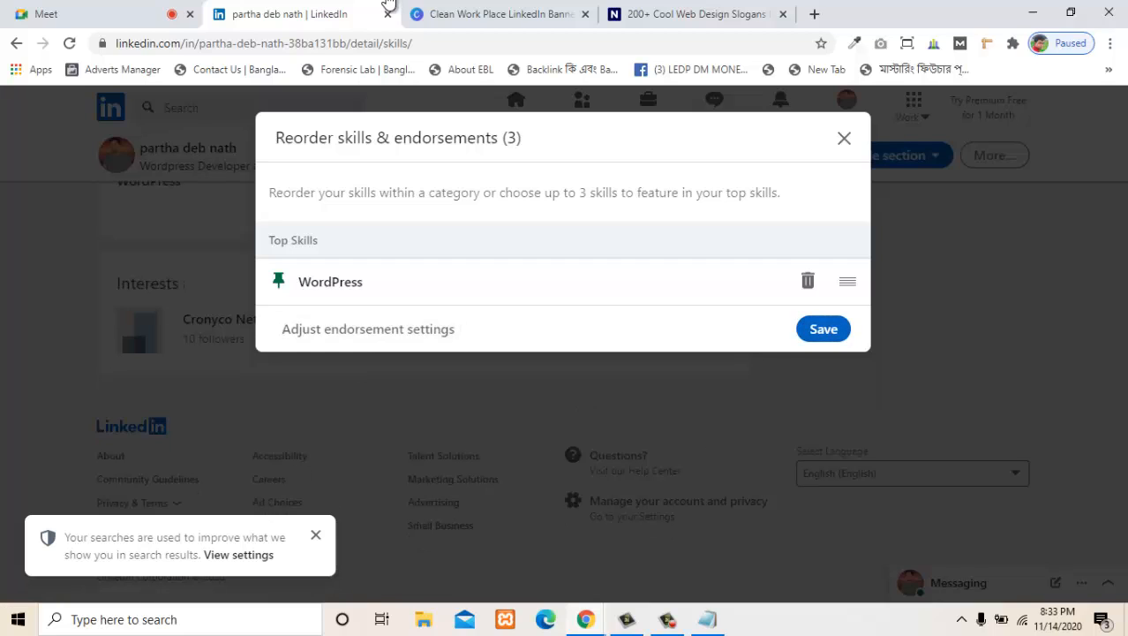
left_click(824, 328)
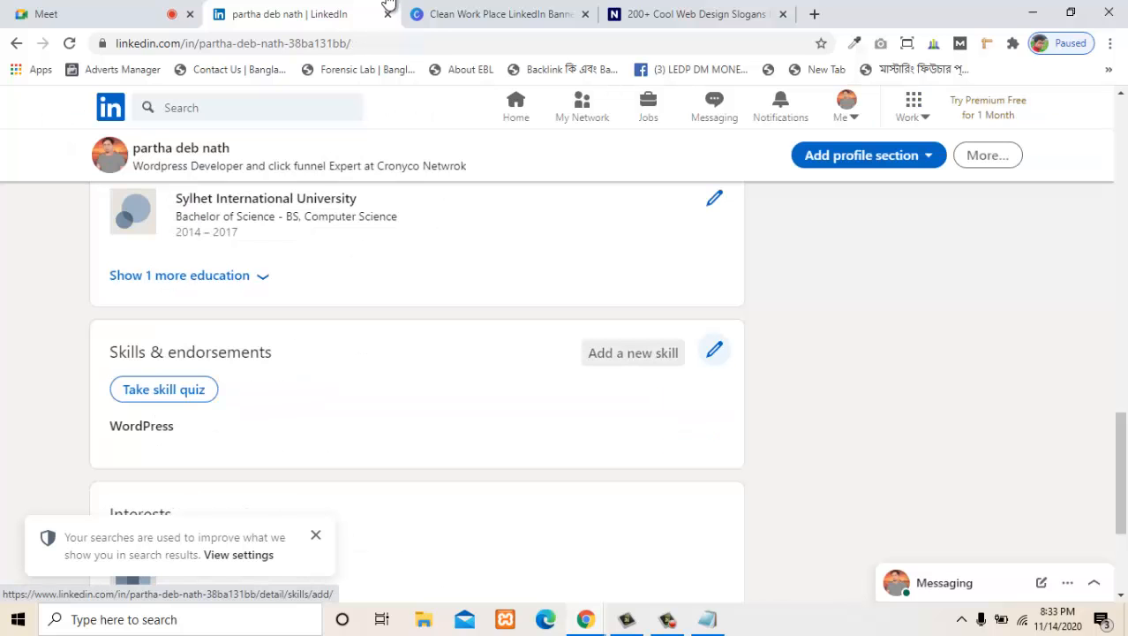
- Add Bootstrap as a new skill on the profile
left_click(634, 352)
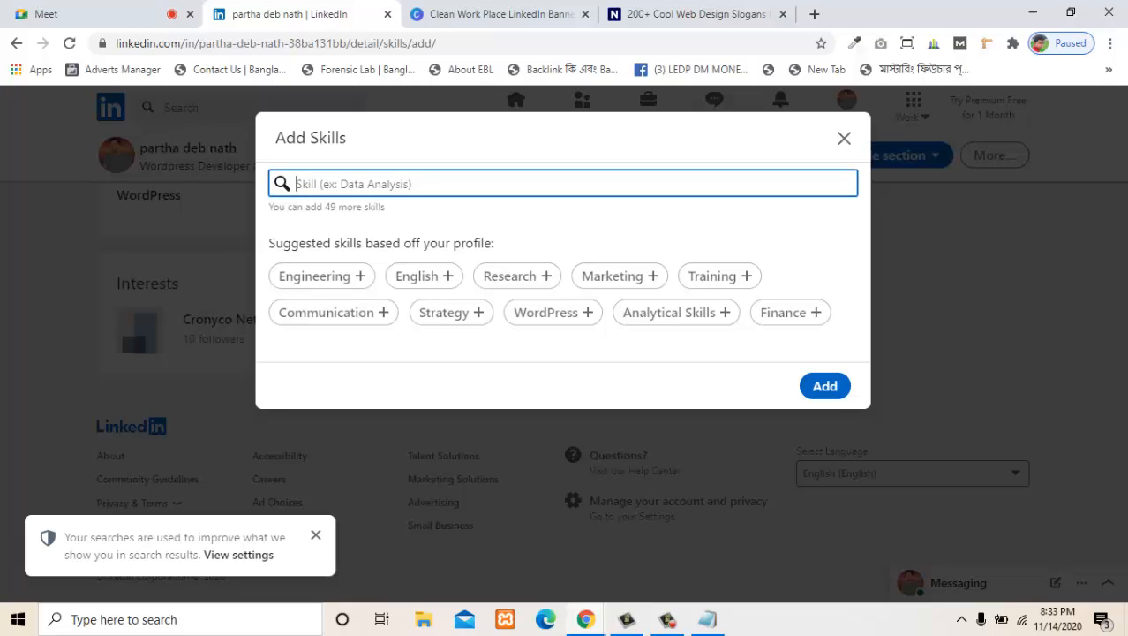
type("bot")
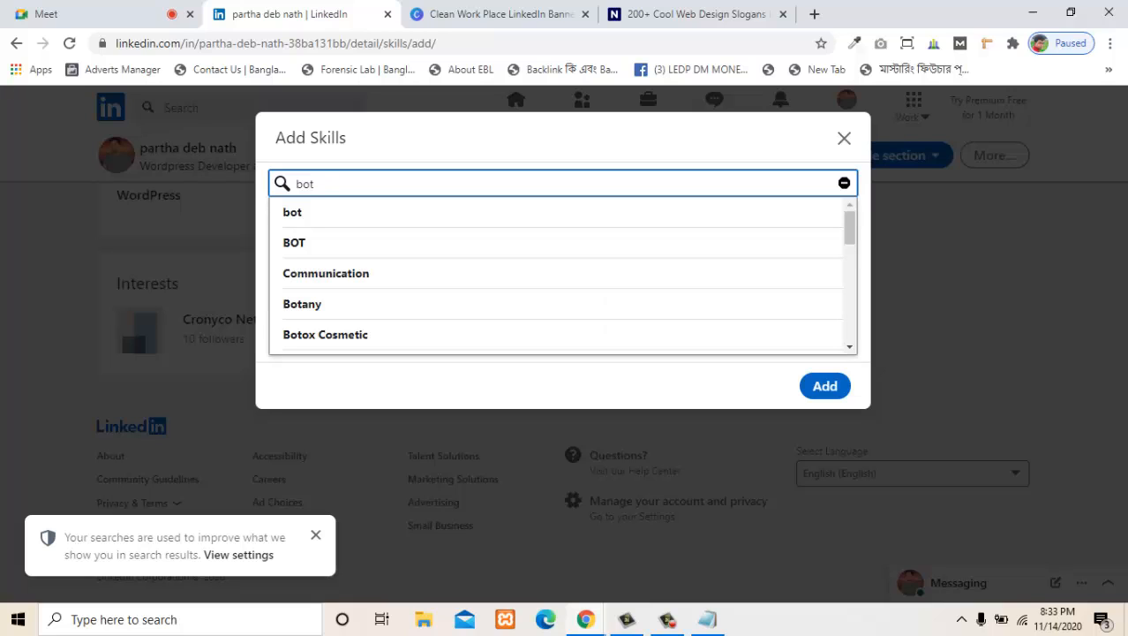
type("s")
key("BackSpace")
key("BackSpace")
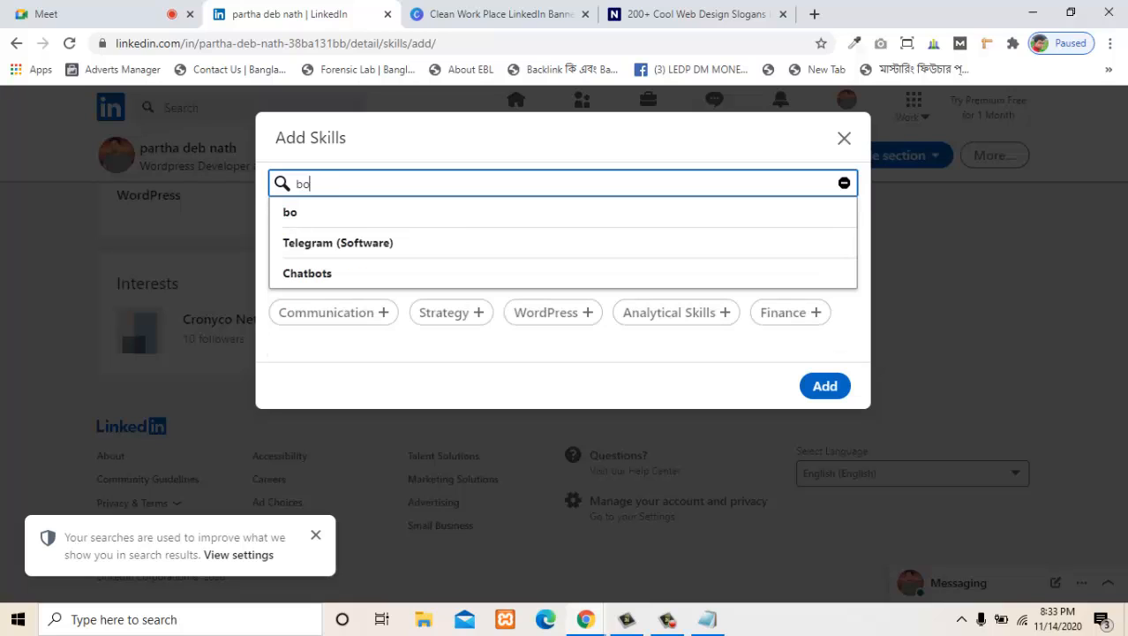
type("ots")
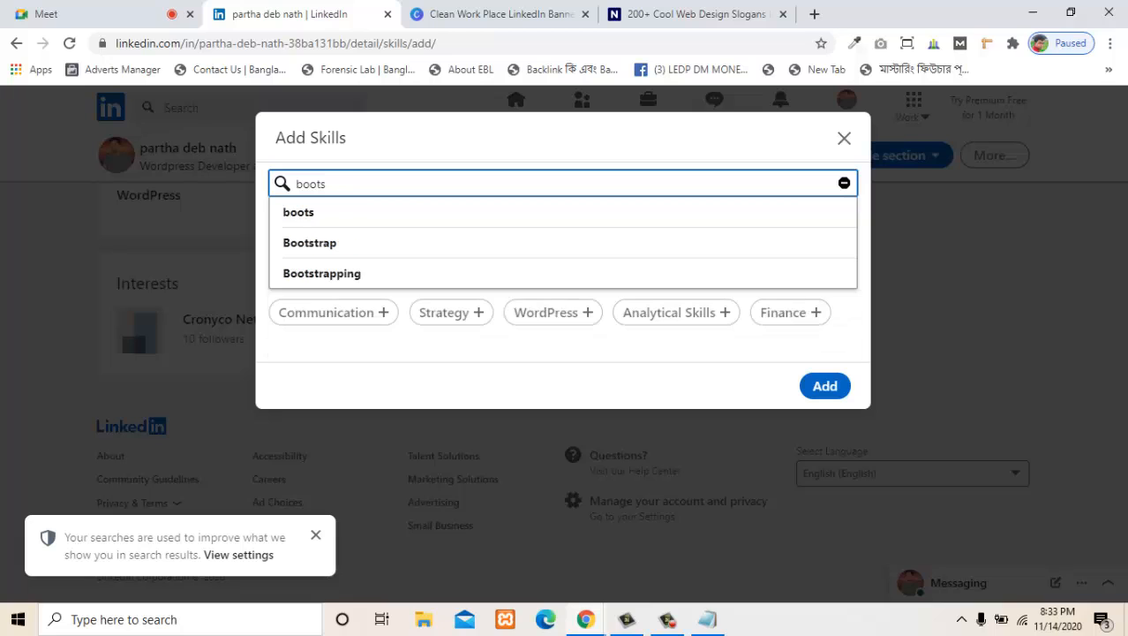
key("Down")
key("Down")
key("Return")
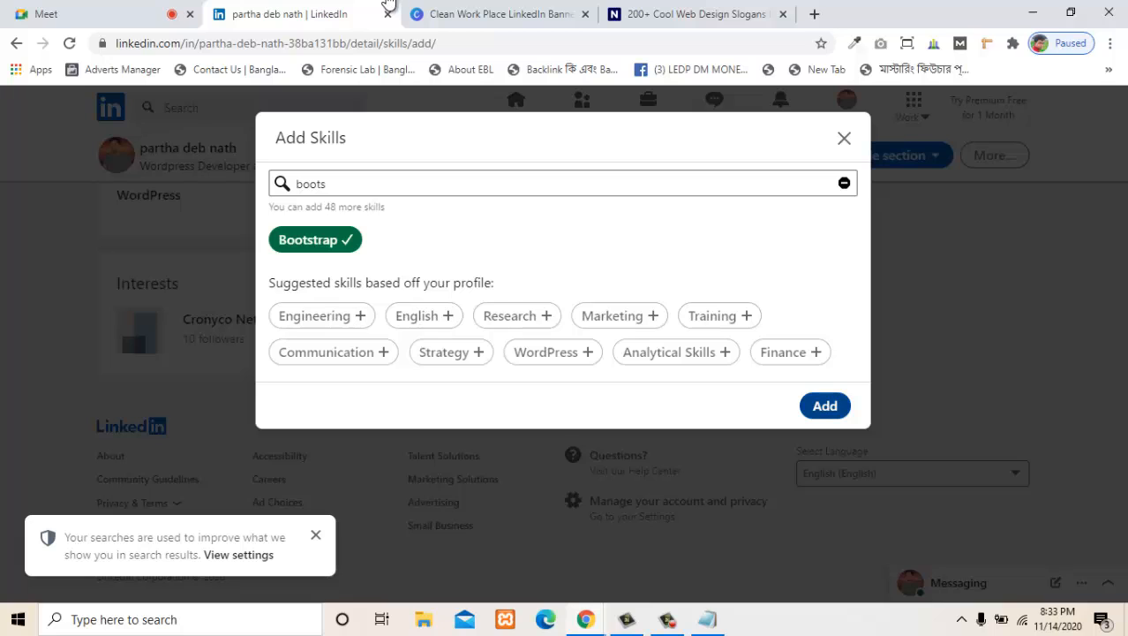
left_click(825, 406)
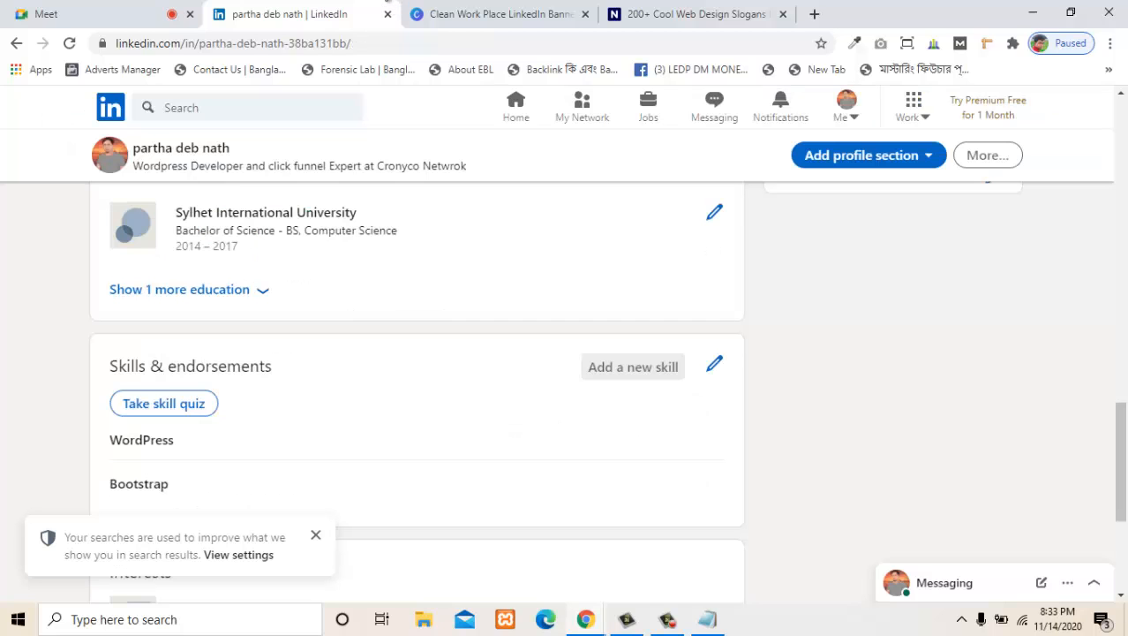
key("alt+Tab")
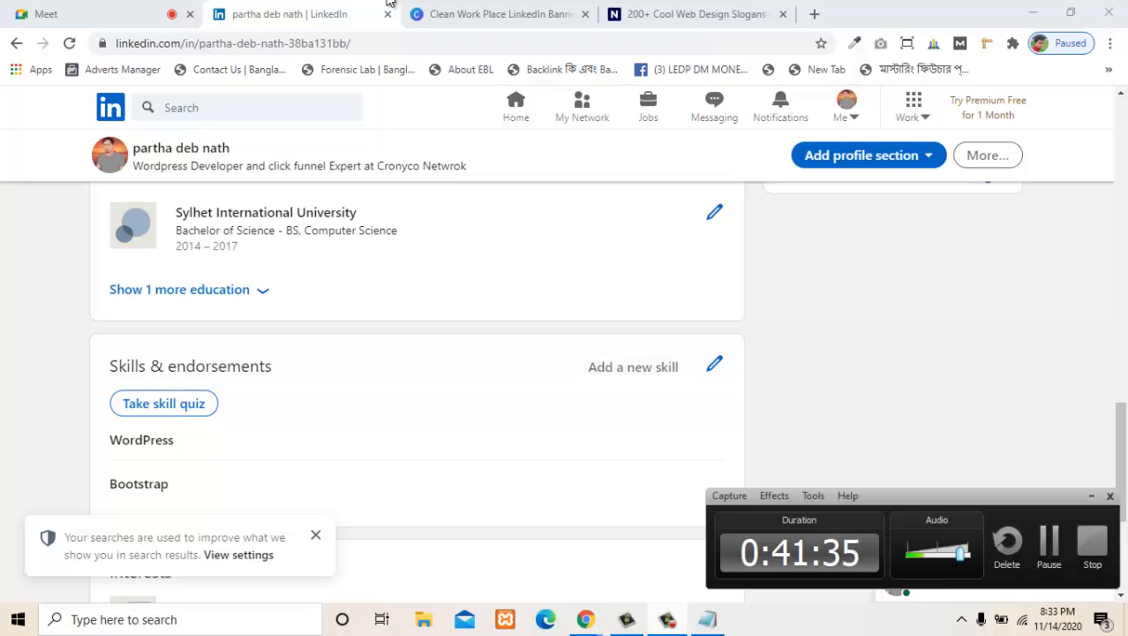
key("alt+Tab")
- Start adding another skill, search for front-end skills and select Front-end Development
scroll(417, 389, "down", 1)
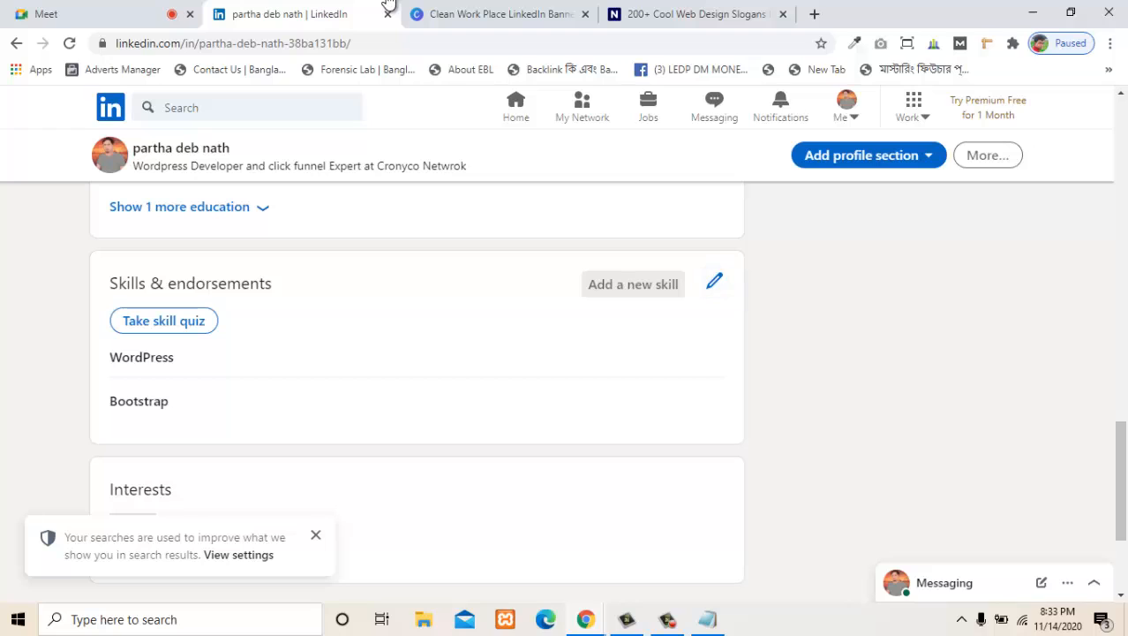
left_click(634, 283)
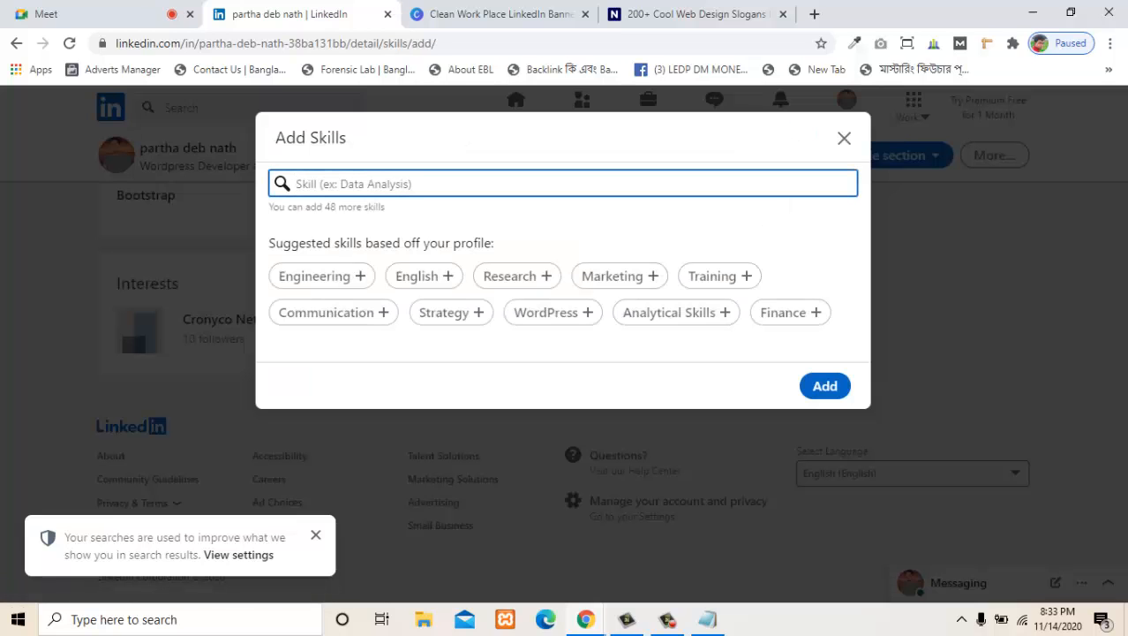
type("fro")
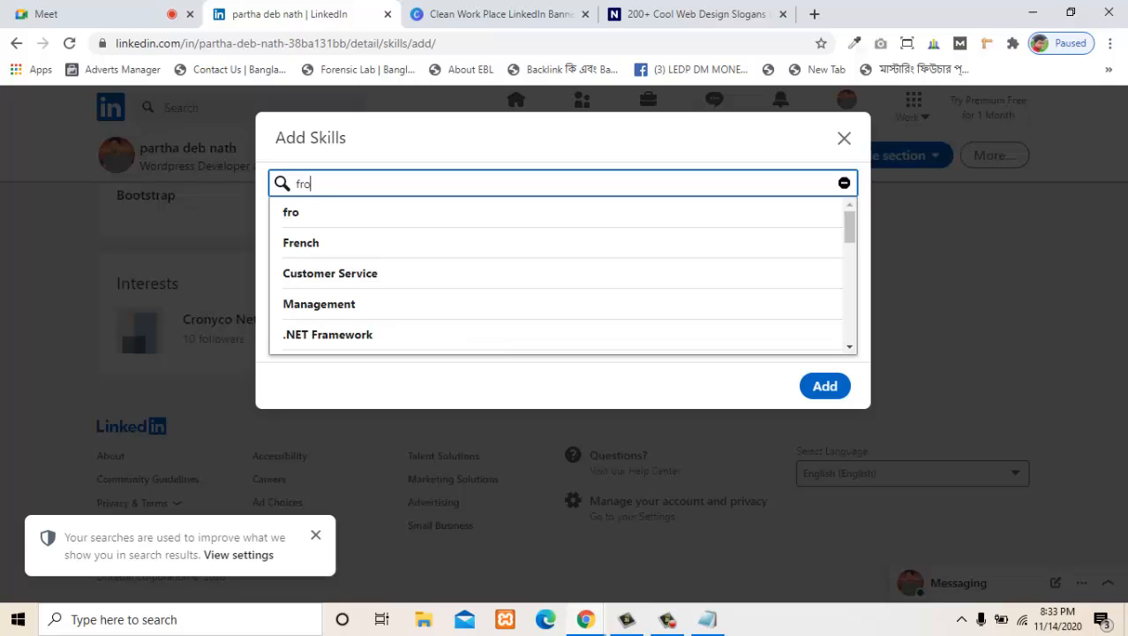
key("BackSpace")
key("BackSpace")
type("fron")
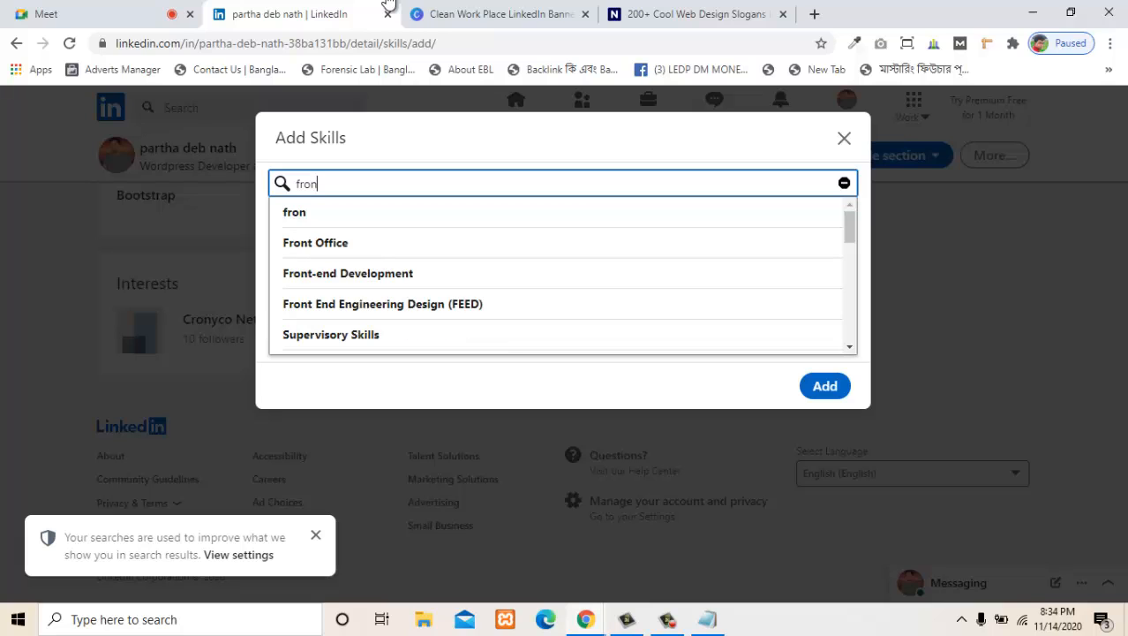
left_click(388, 274)
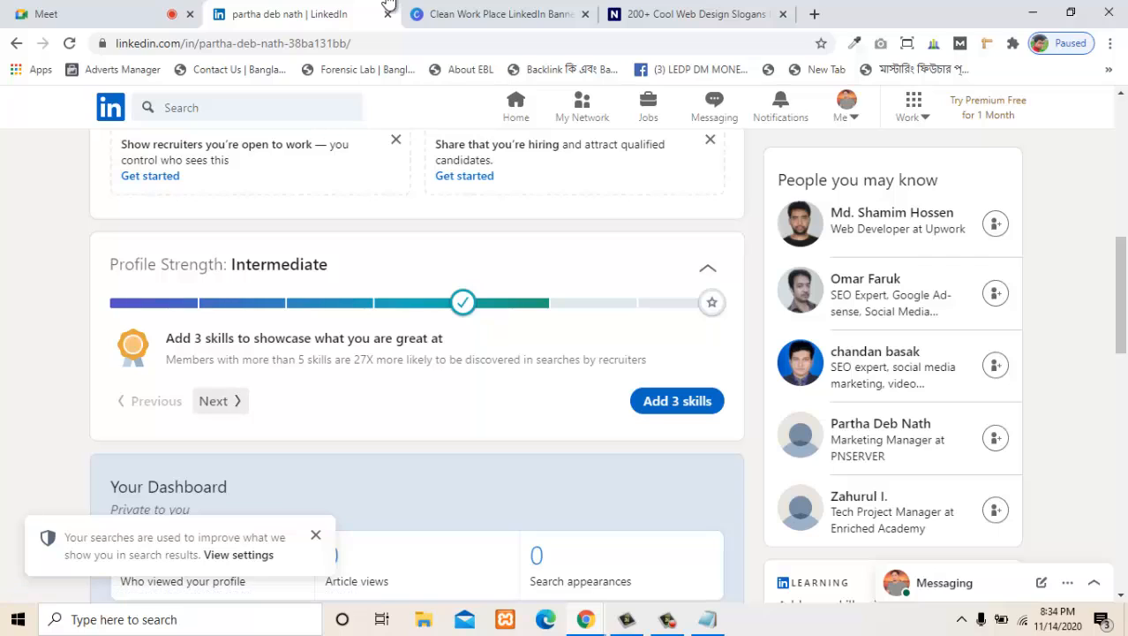
- View the next profile strength suggestion, then open the LinkedIn home feed in a new tab and switch to it
left_click(213, 401)
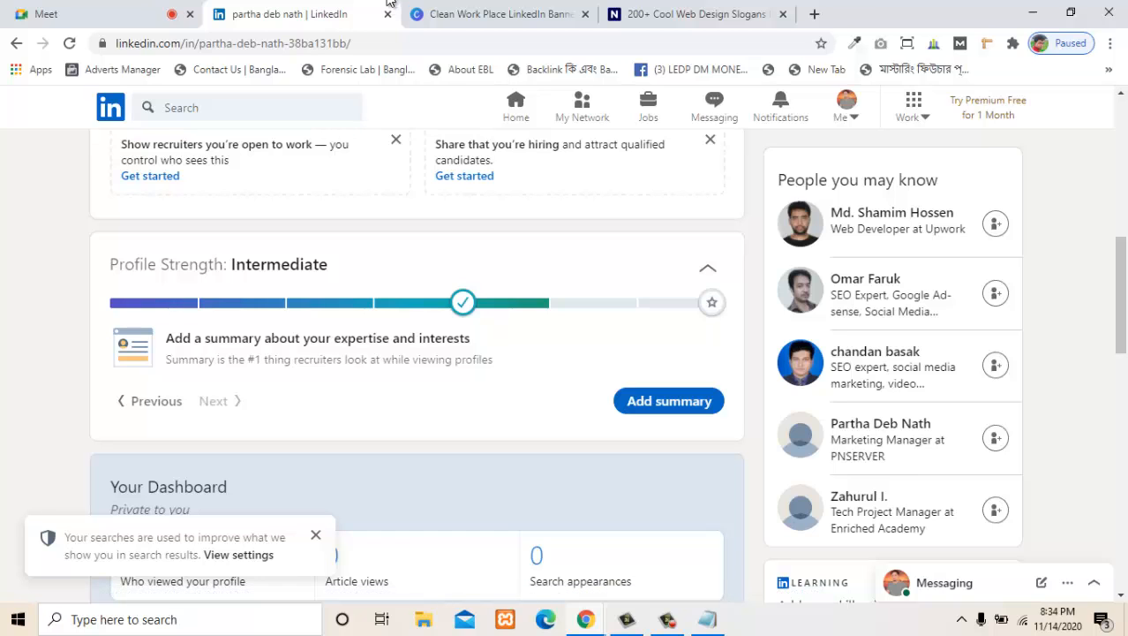
scroll(389, 3, "up", 6)
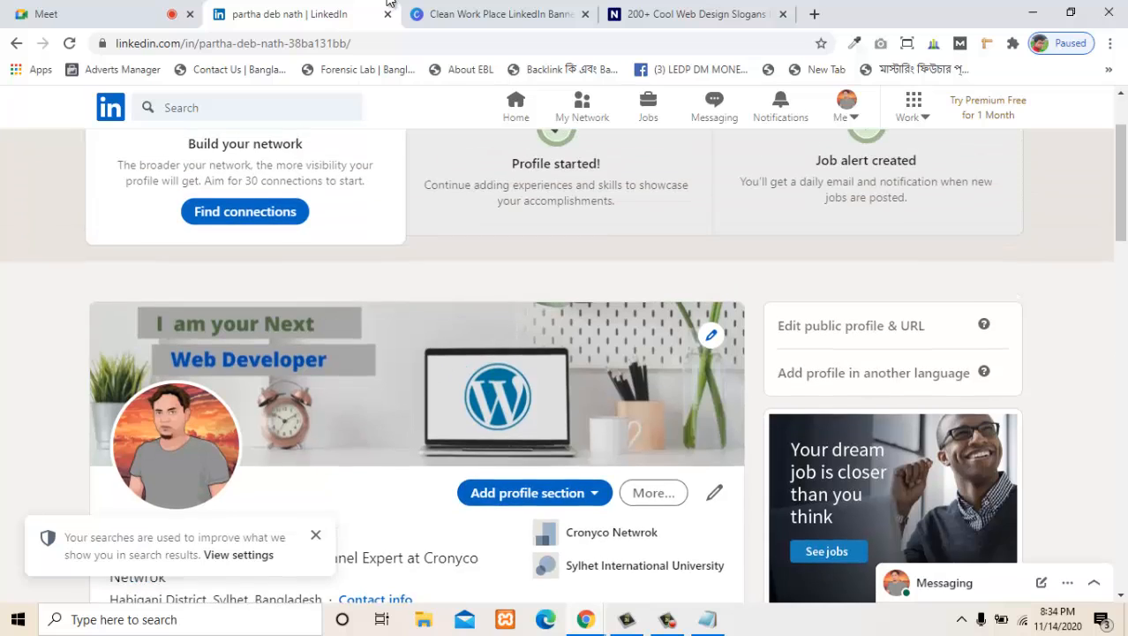
scroll(557, 344, "up", 2)
right_click(114, 104)
left_click(179, 116)
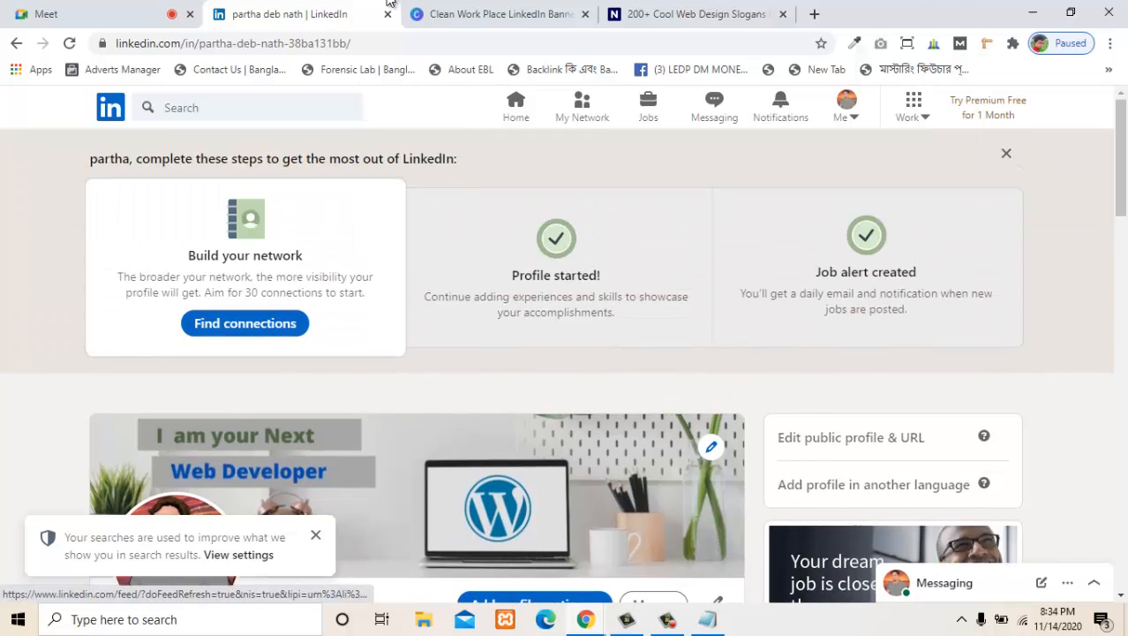
left_click(459, 15)
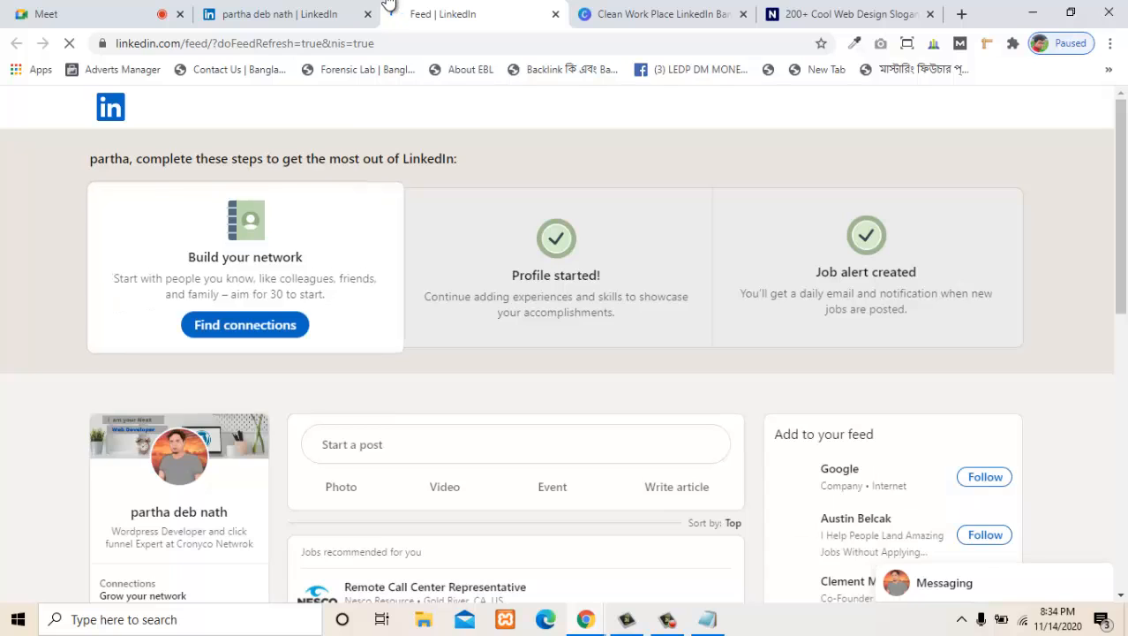
- Search LinkedIn for wordpress design in Services and browse the people found
left_click(247, 108)
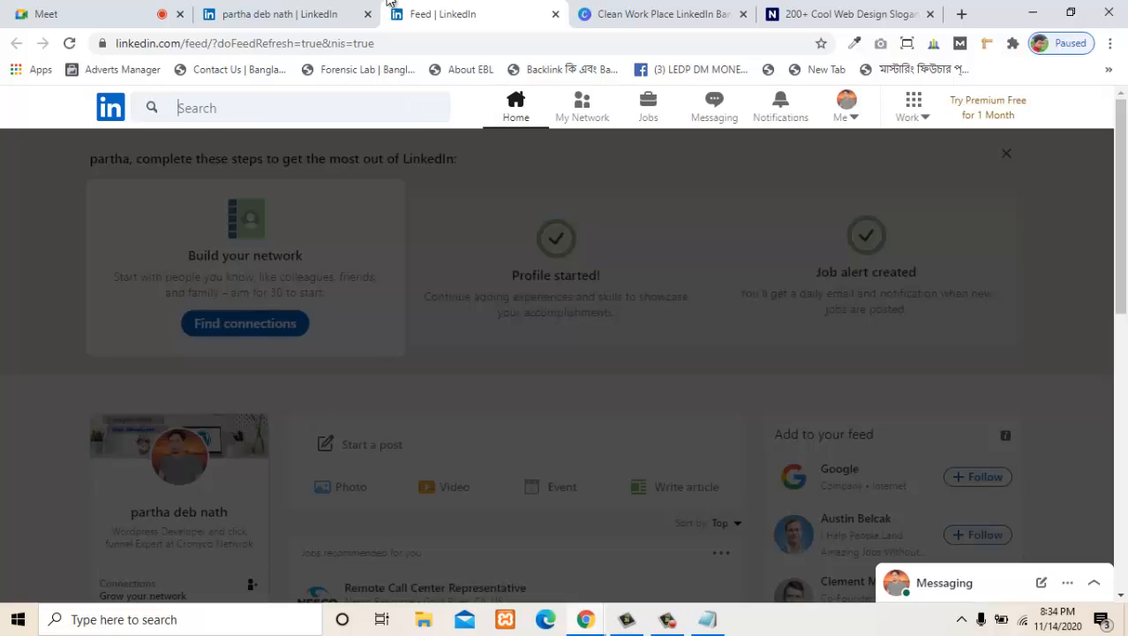
type("wo")
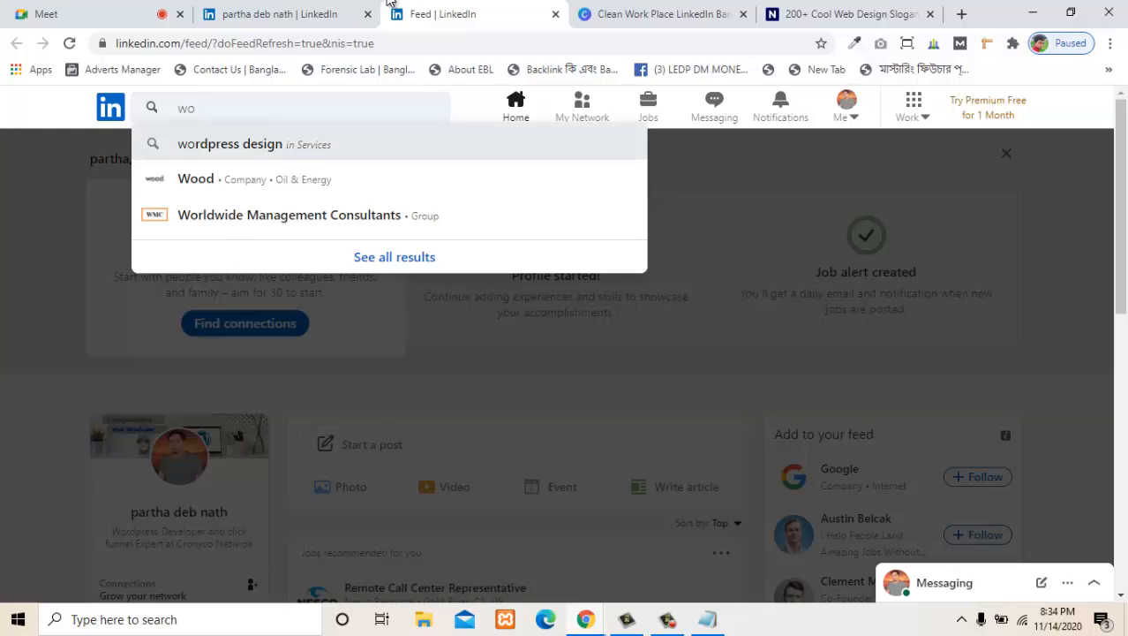
left_click(230, 143)
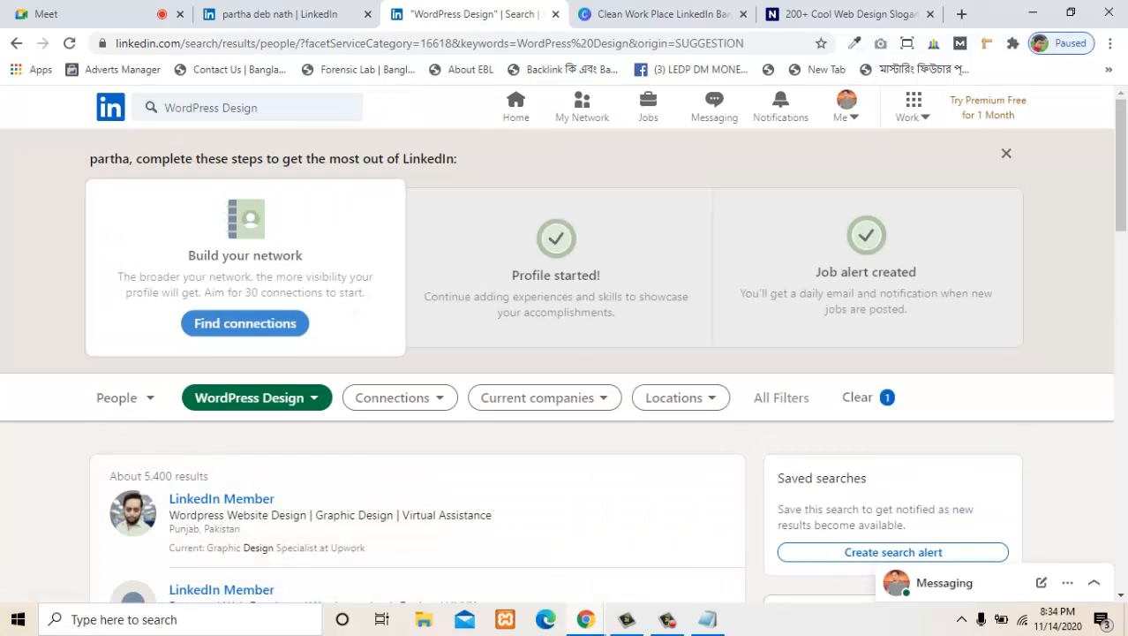
scroll(565, 353, "down", 3)
scroll(415, 371, "down", 4)
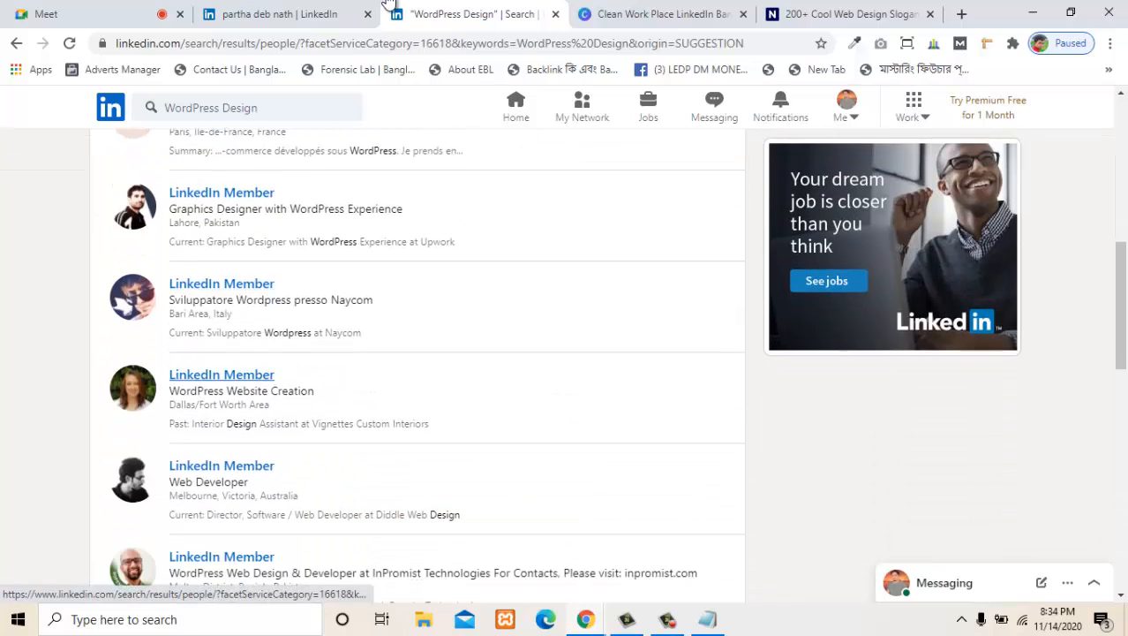
- Try to open a member's profile further down the search results, then read and close the limited-visibility notice
scroll(415, 370, "down", 2)
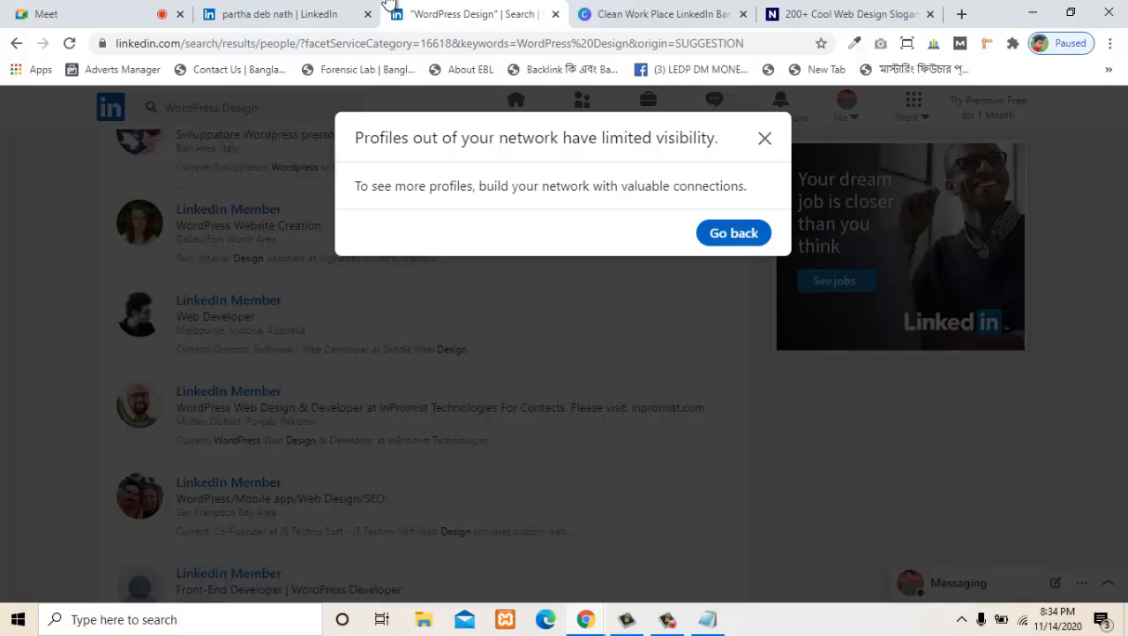
left_click_drag(402, 138, 707, 137)
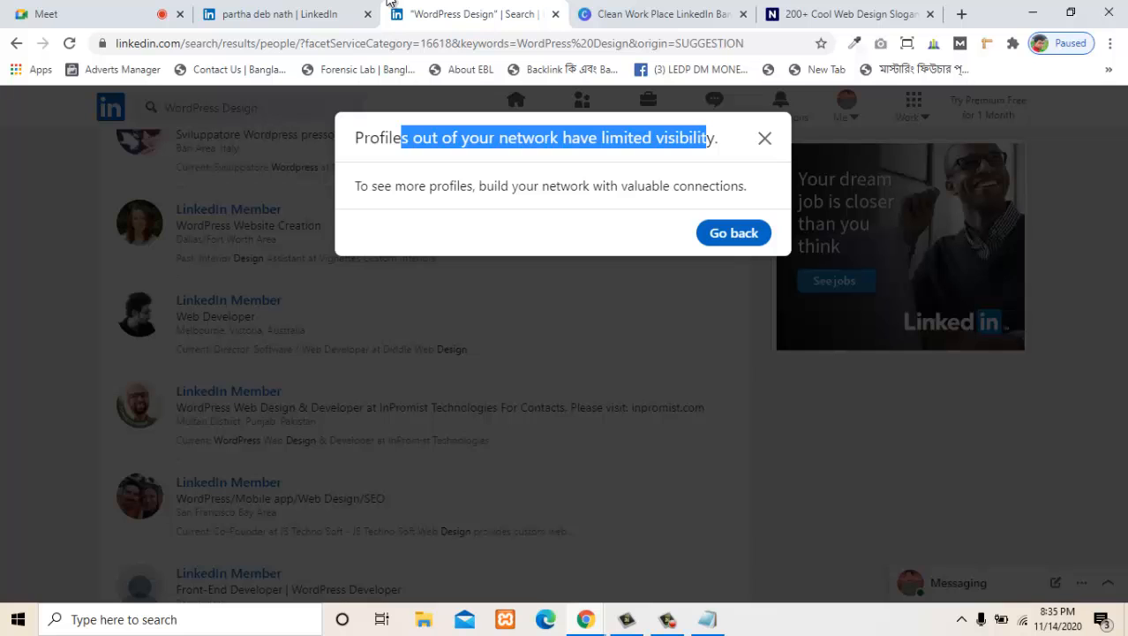
left_click(764, 137)
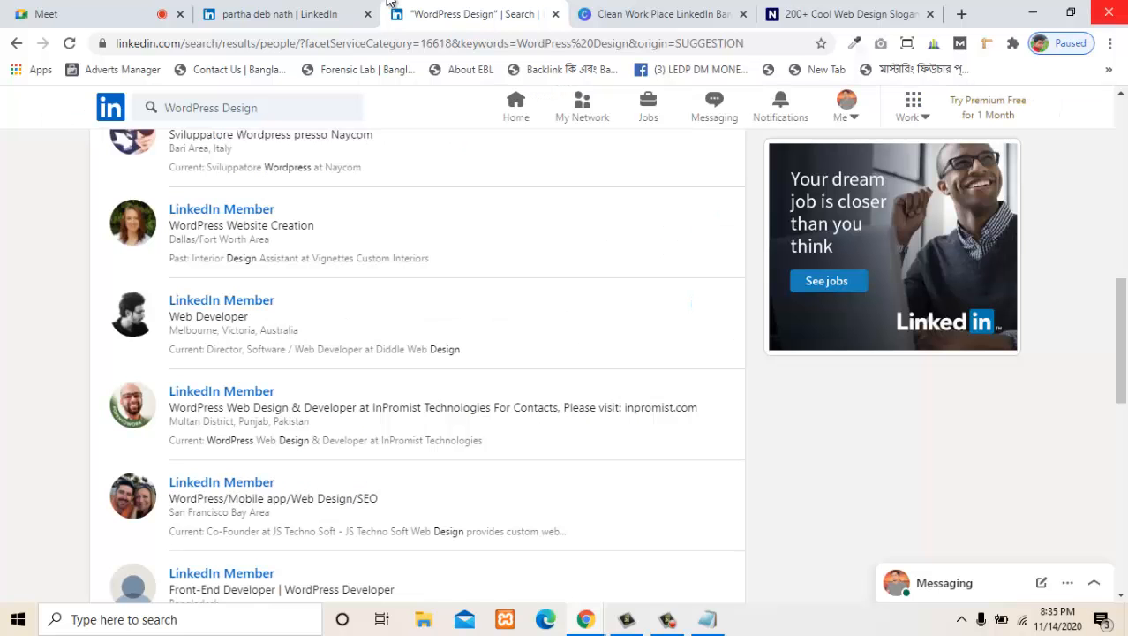
- Minimize the browser and Notepad windows and refresh the desktop
left_click(1031, 13)
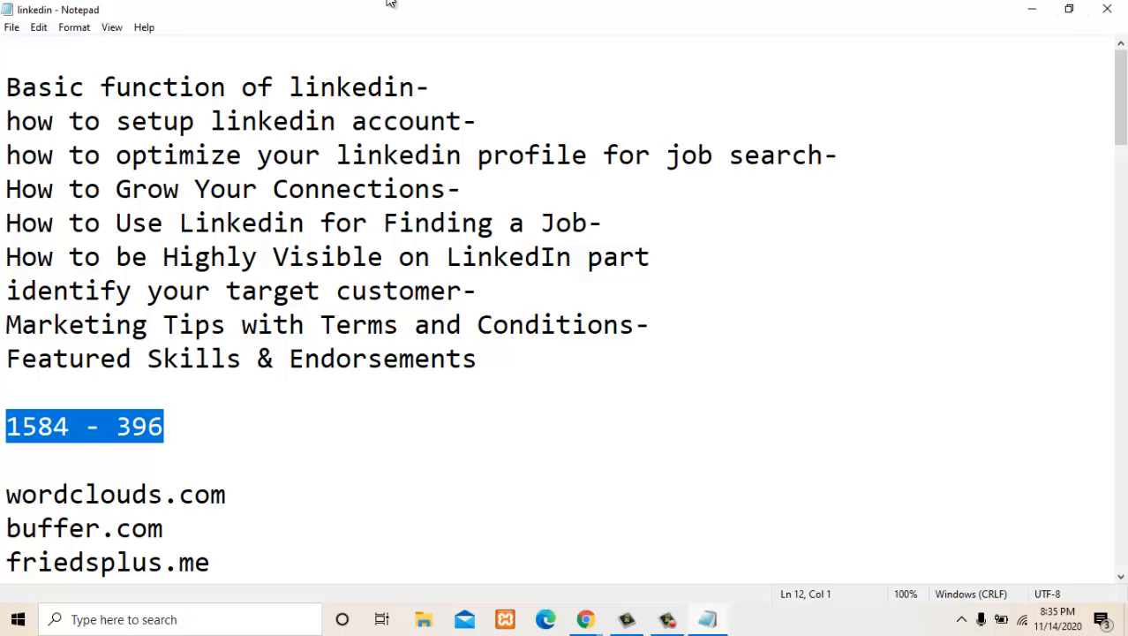
left_click(1031, 10)
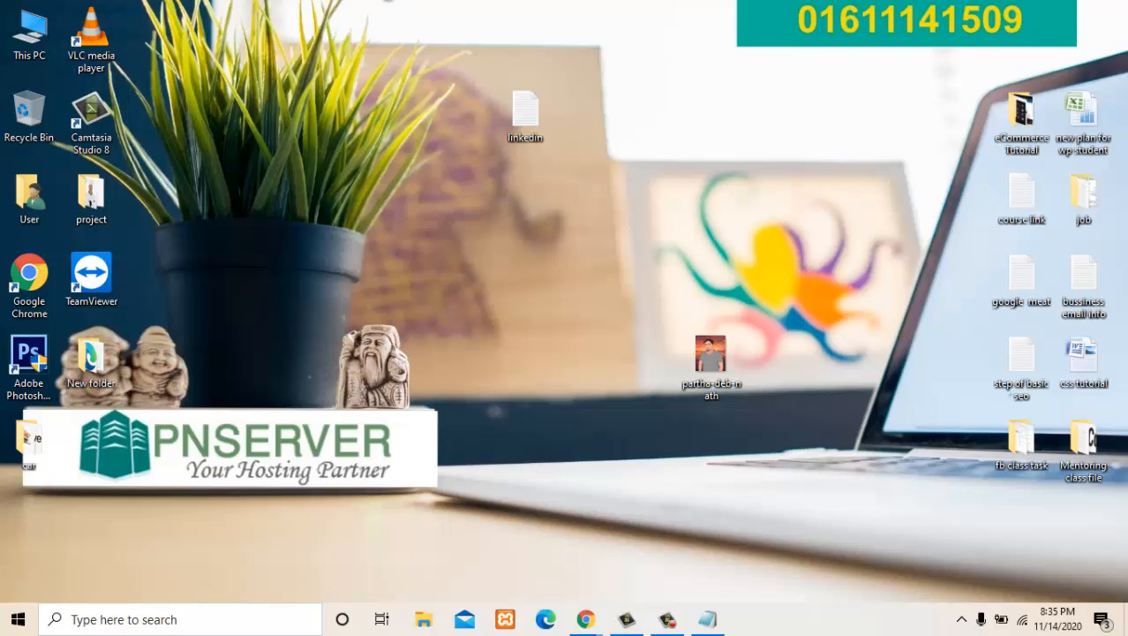
right_click(308, 121)
left_click(340, 168)
right_click(330, 159)
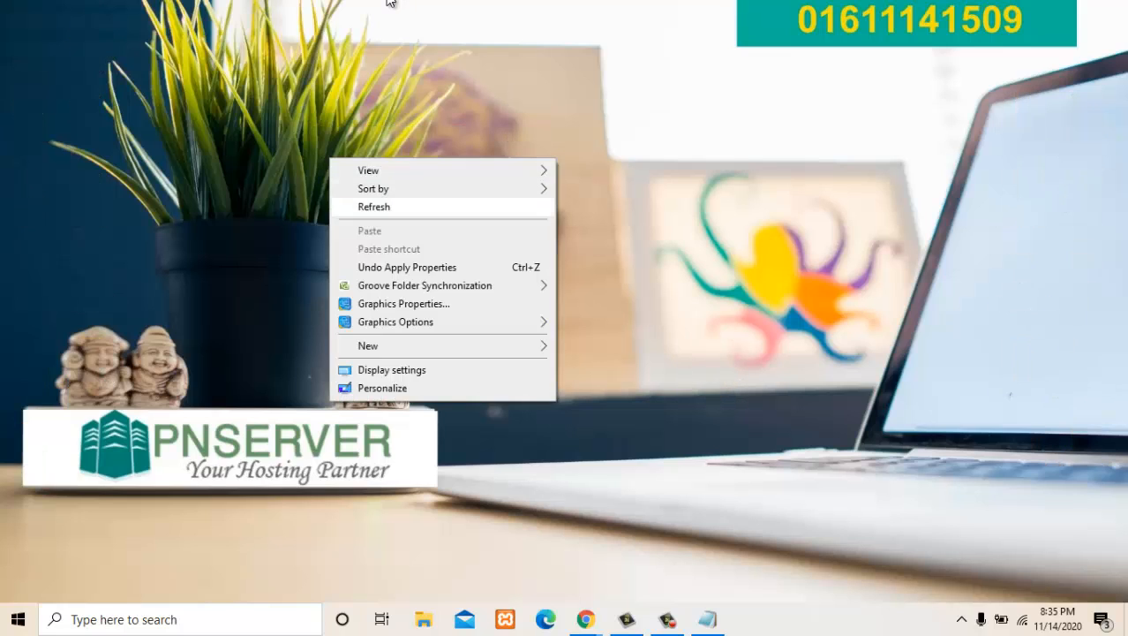
left_click(373, 206)
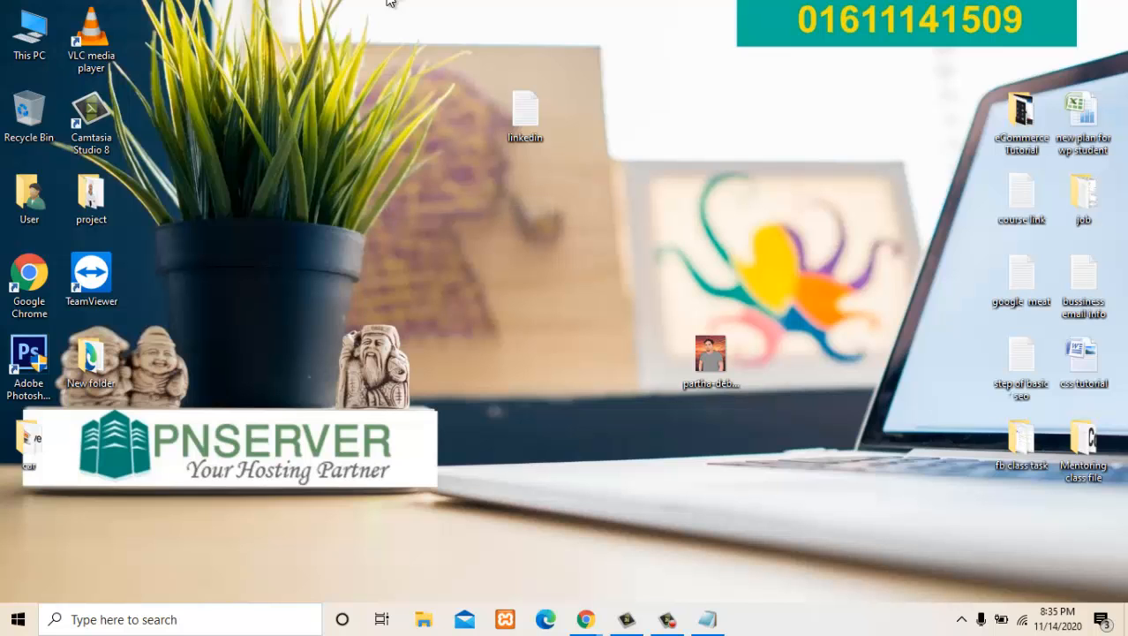
- Switch to the LinkedIn search results in Edge and copy the headline "WordPress websites design/development/maintenance" from the second result
left_click(667, 619)
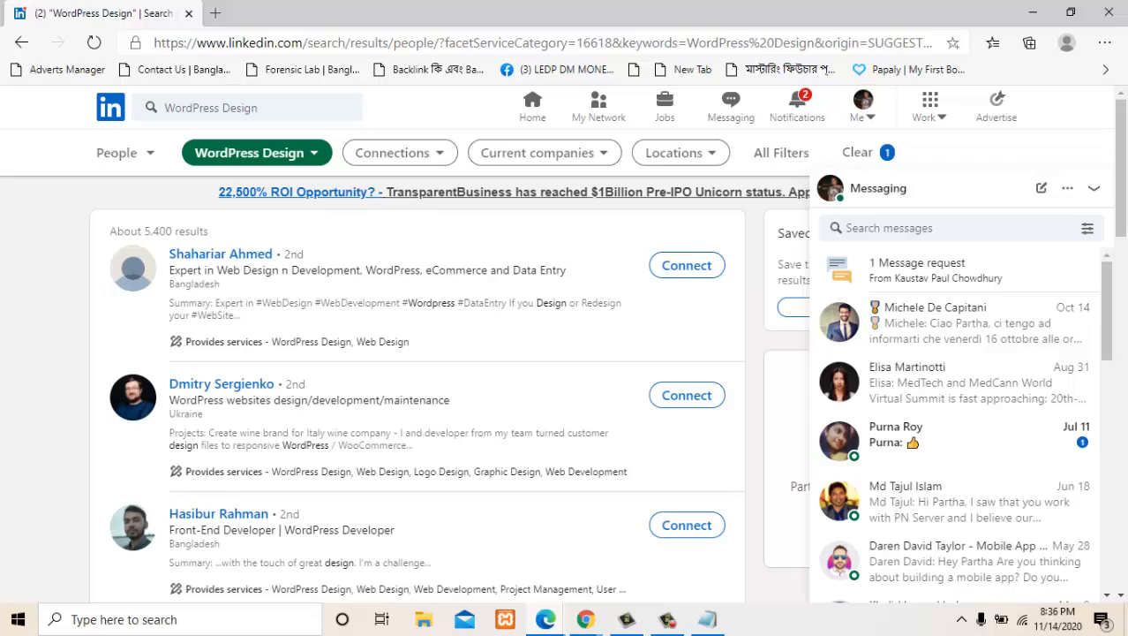
left_click_drag(169, 400, 451, 400)
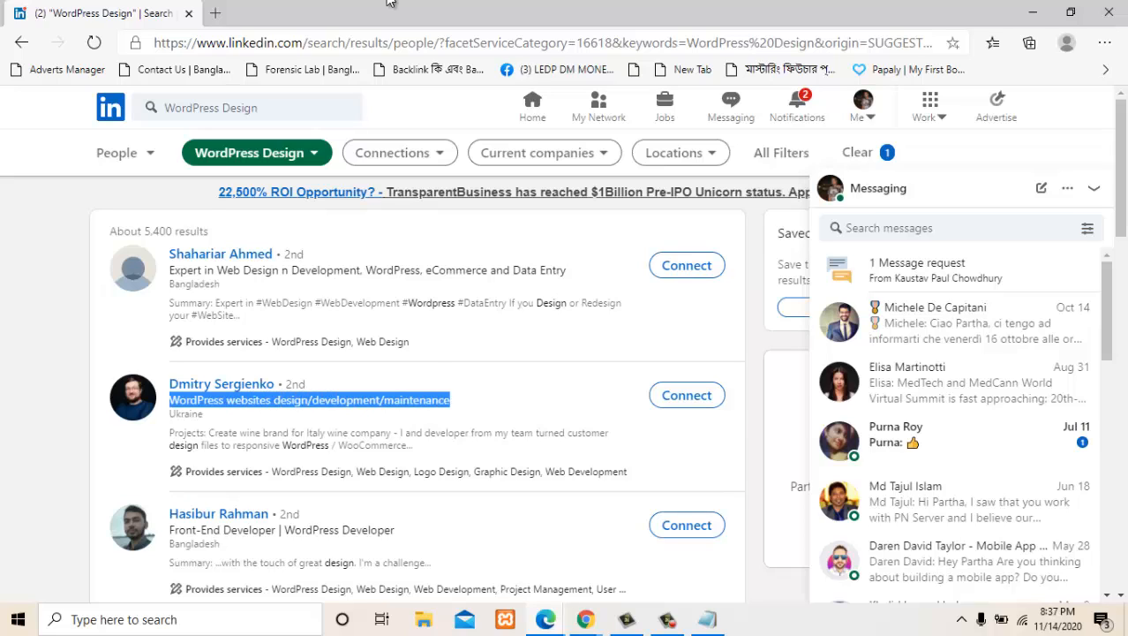
right_click(436, 398)
left_click(482, 208)
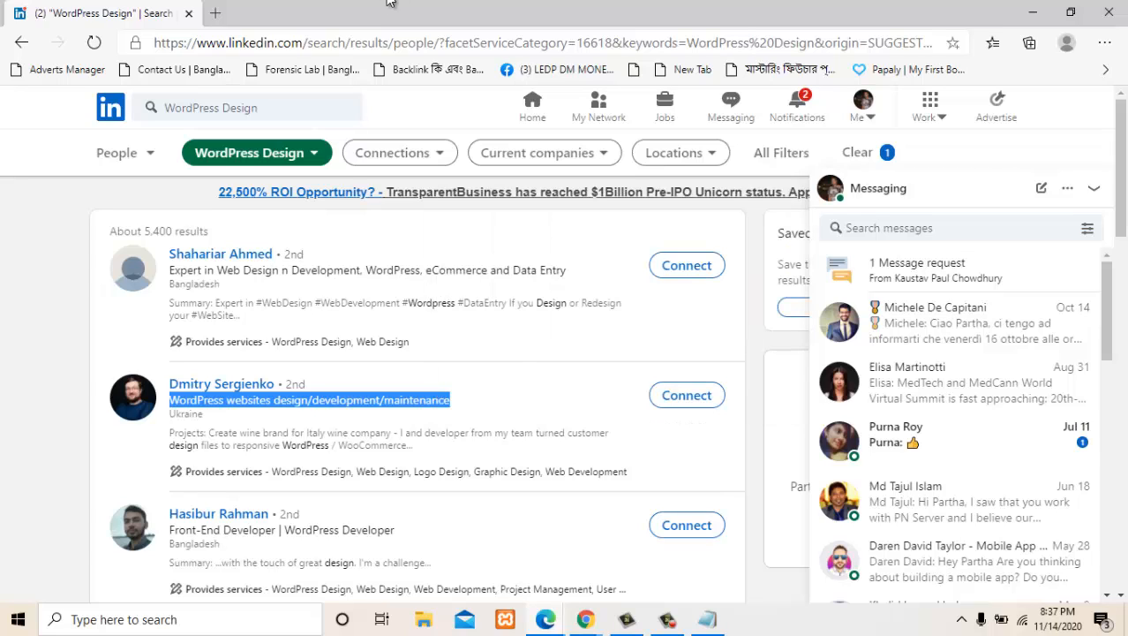
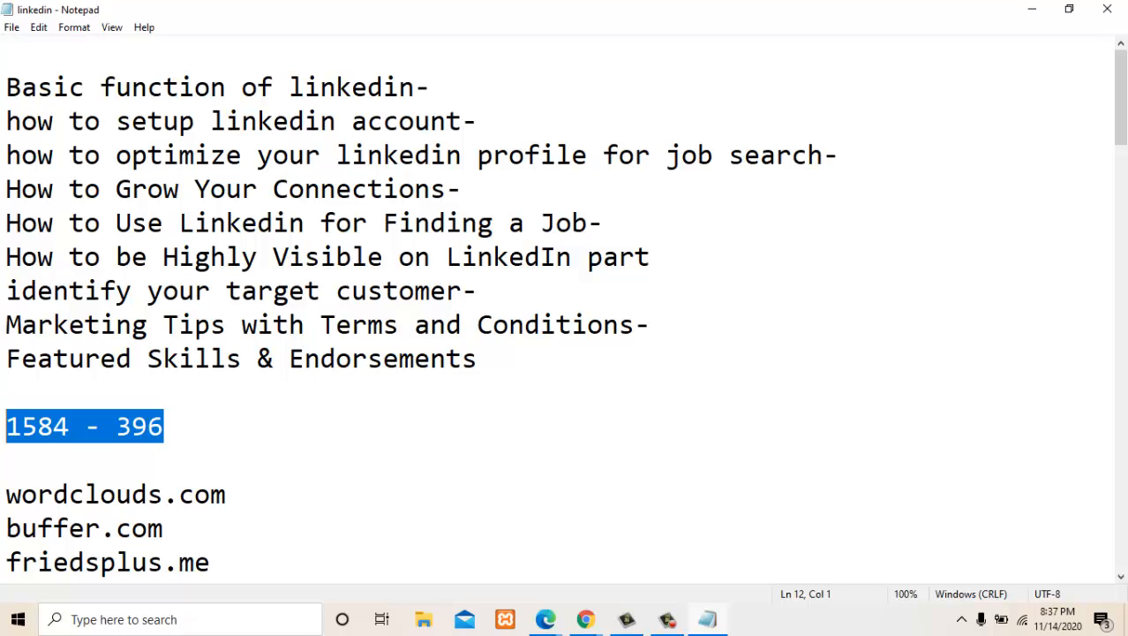
- Add blank lines above the linkedin notes, paste the headline "WordPress websites design/development/maintenance" on the first line and save the file
left_click(7, 53)
key("Return")
key("Return")
key("Return")
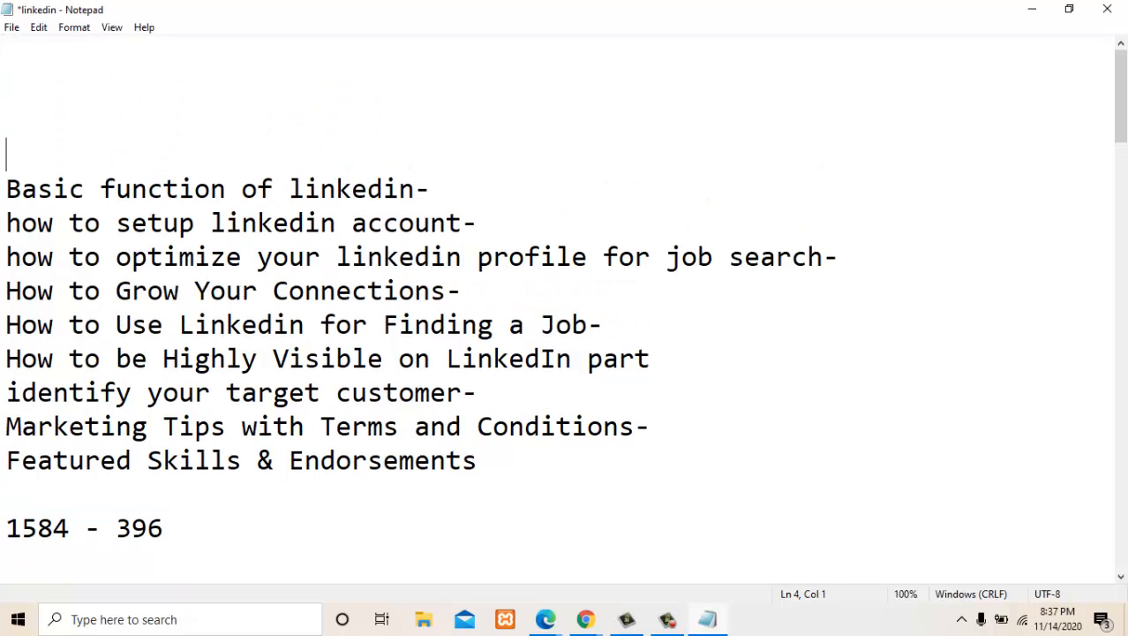
left_click(7, 53)
type("WordPress websites design/development/maintenance")
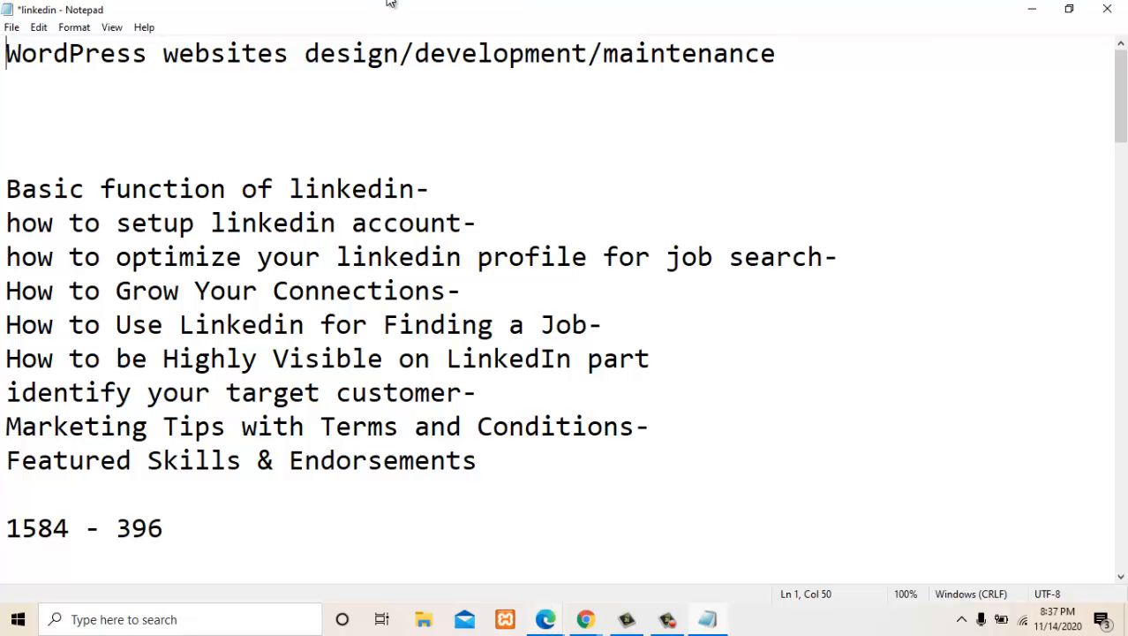
key("ctrl+s")
- Switch to the LinkedIn search results in Edge and open the second result's profile in a new tab
left_click(546, 619)
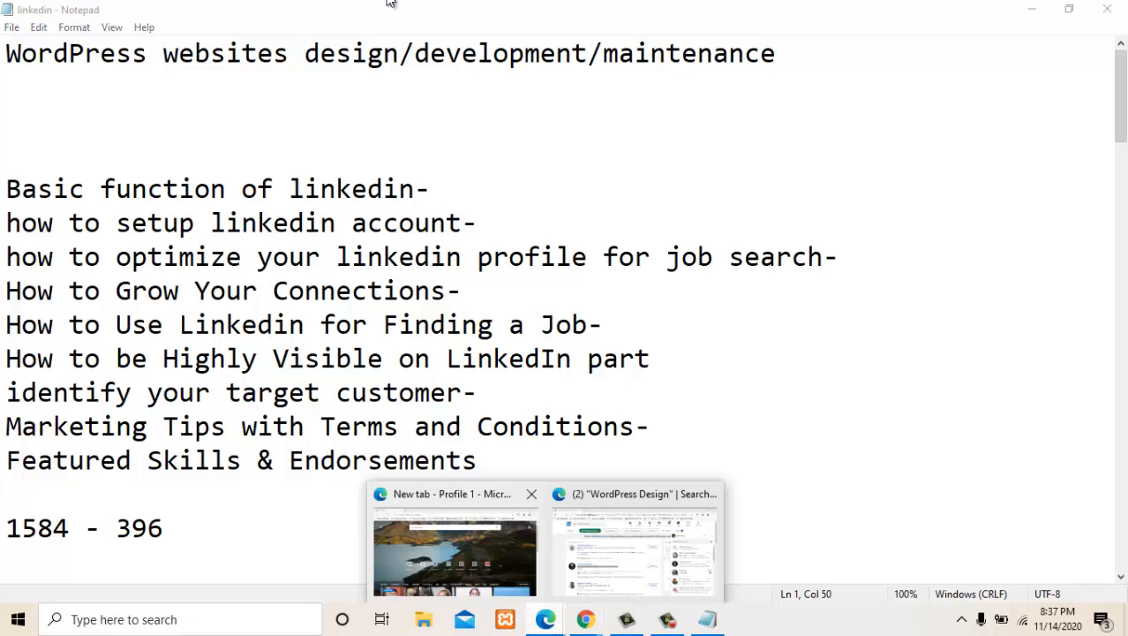
left_click(452, 557)
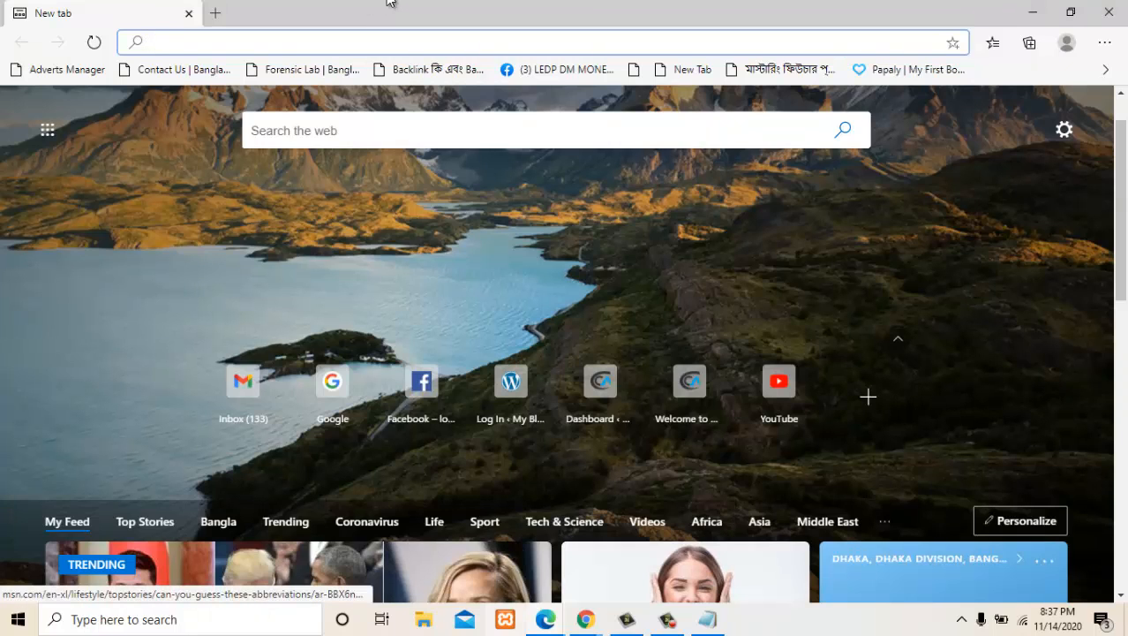
key("alt+Tab")
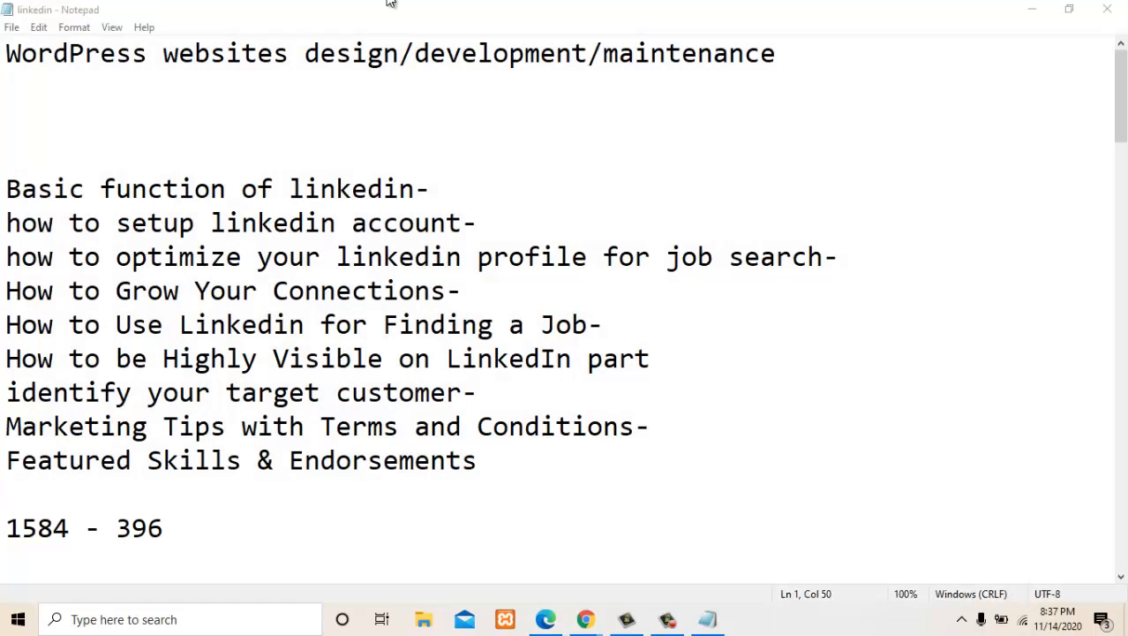
key("alt+Tab")
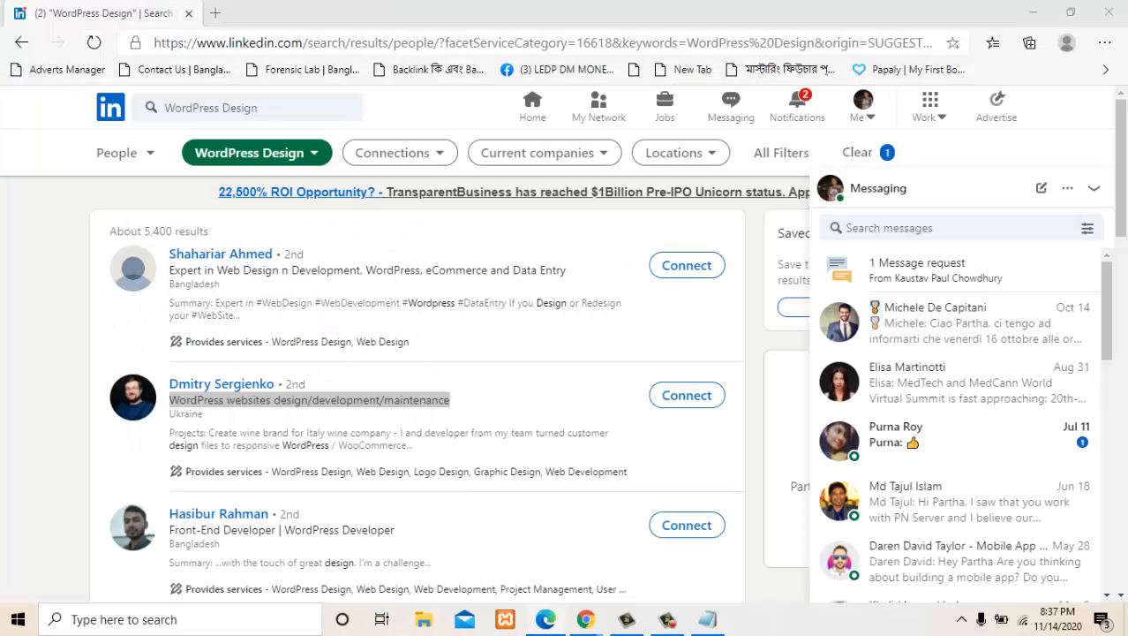
key("alt+Tab")
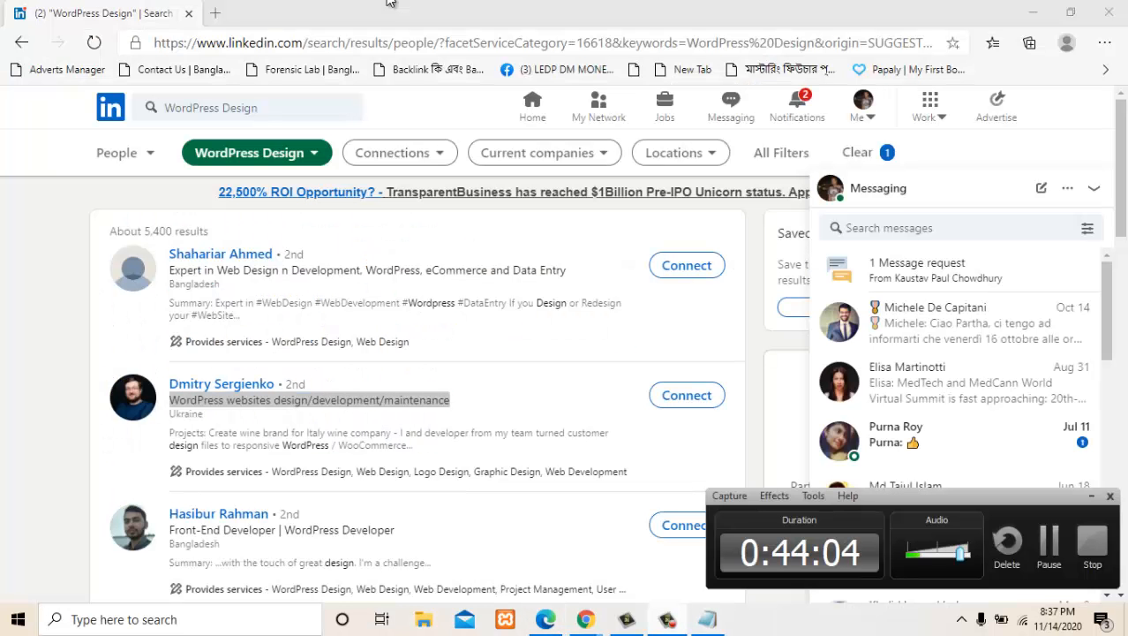
left_click(389, 2)
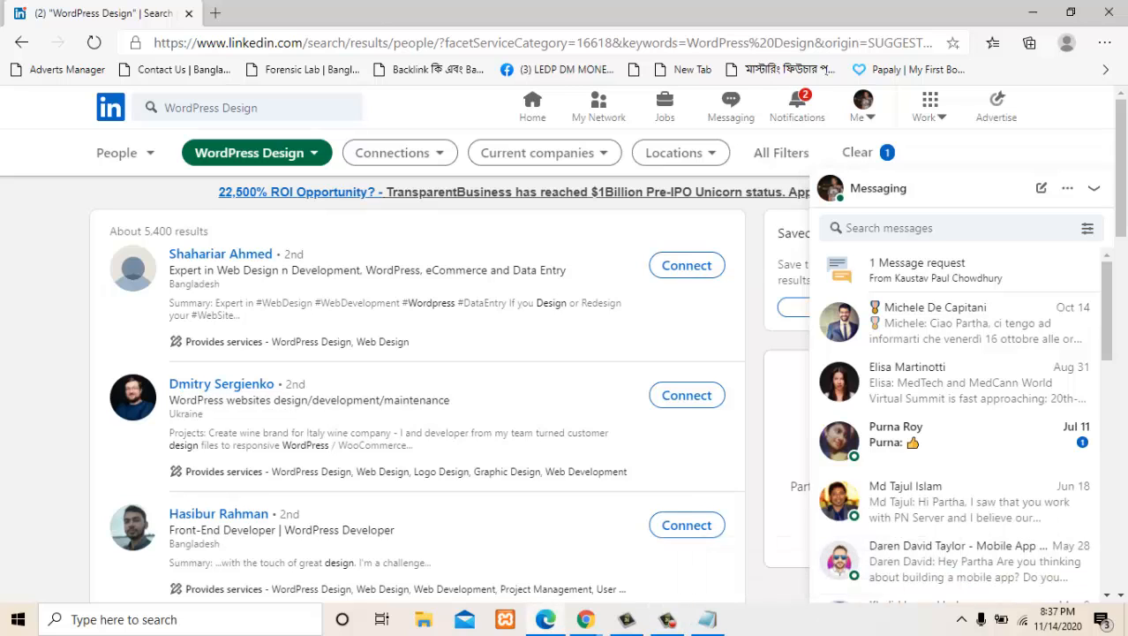
right_click(221, 384)
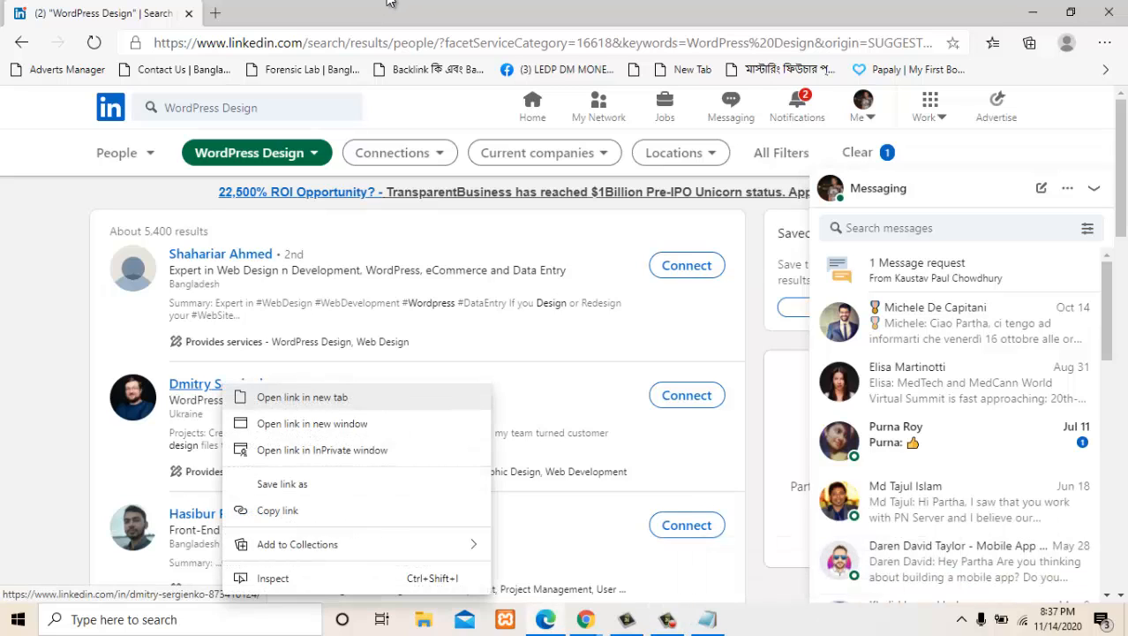
left_click(301, 395)
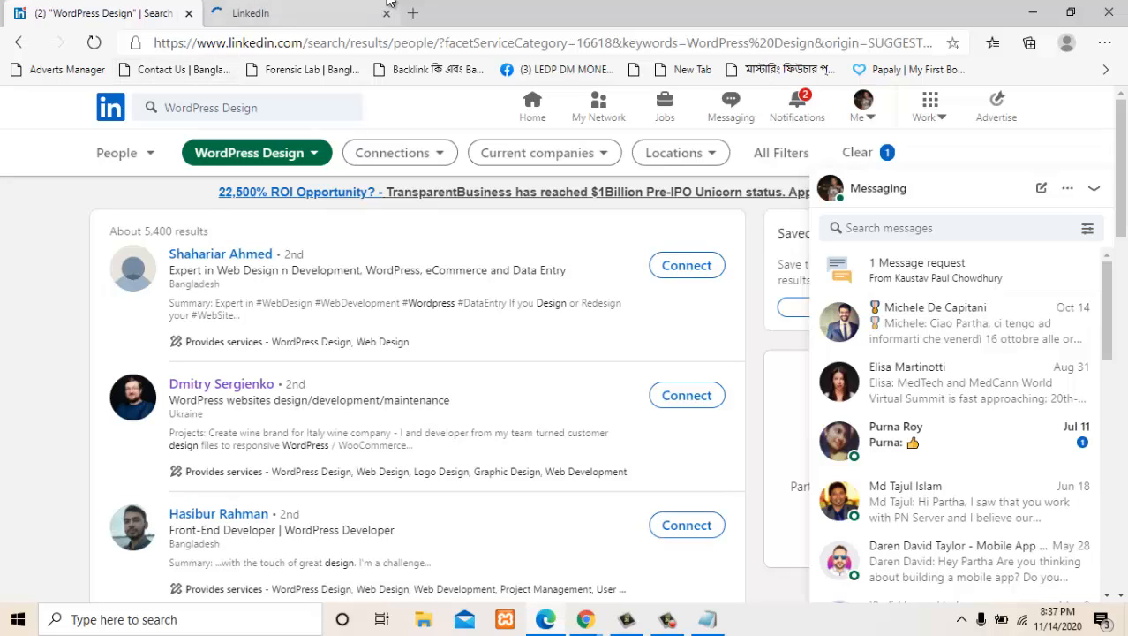
left_click(389, 3)
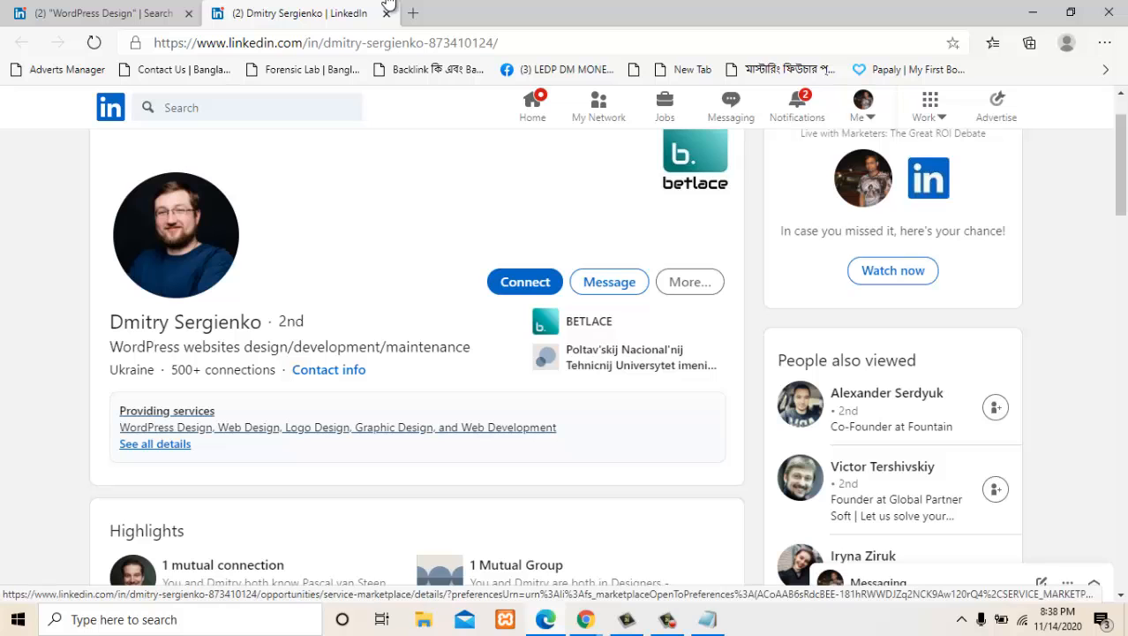
- View all details of the services this member provides, then close the business info
left_click(156, 444)
scroll(155, 444, "down", 5)
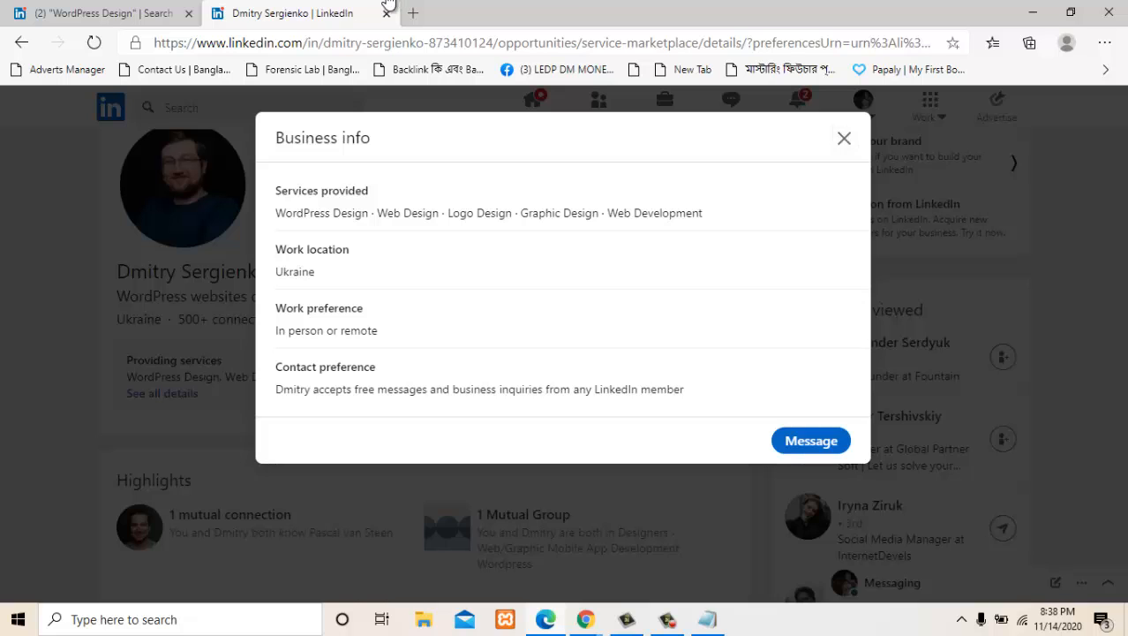
left_click(844, 138)
- Expand the member's full About text and read the company description and services in it
scroll(265, 370, "down", 2)
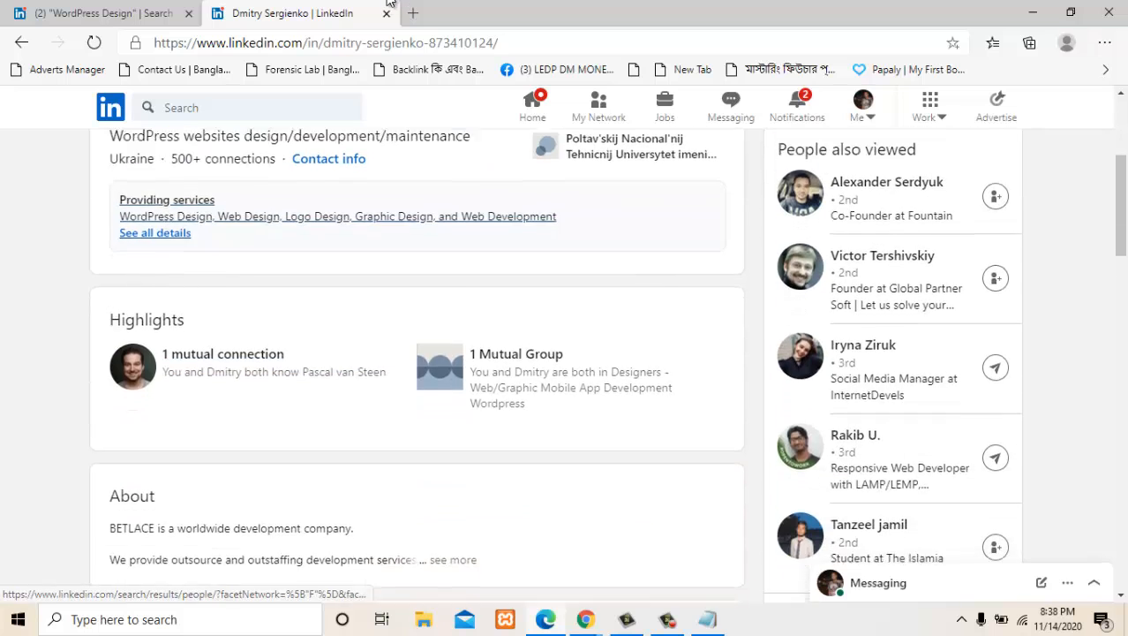
scroll(415, 371, "down", 3)
scroll(415, 370, "up", 2)
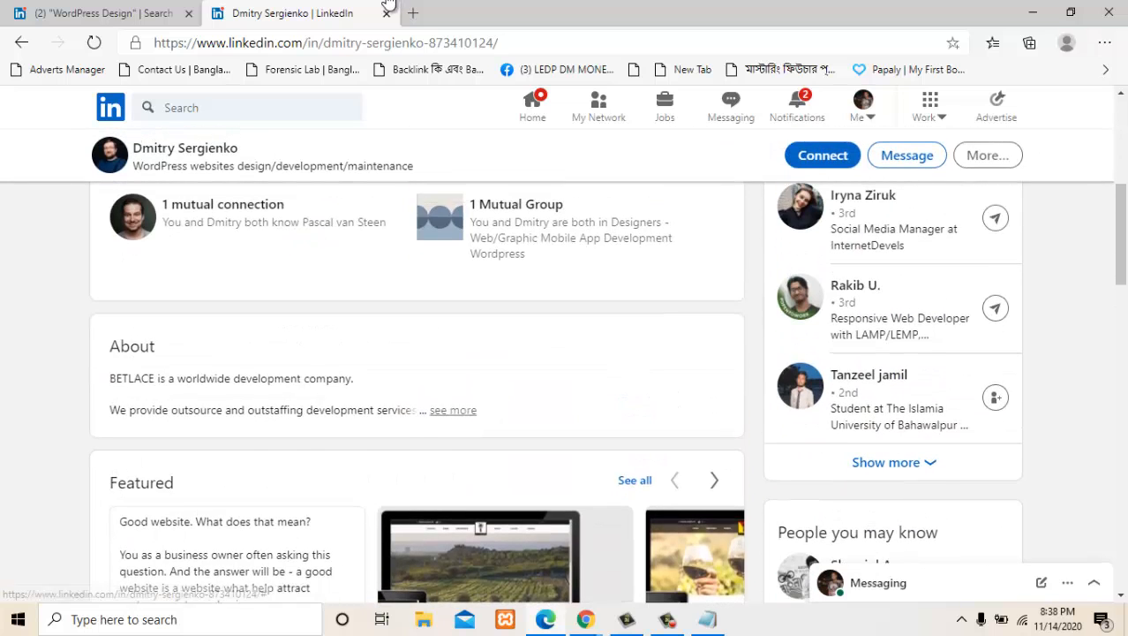
left_click(453, 410)
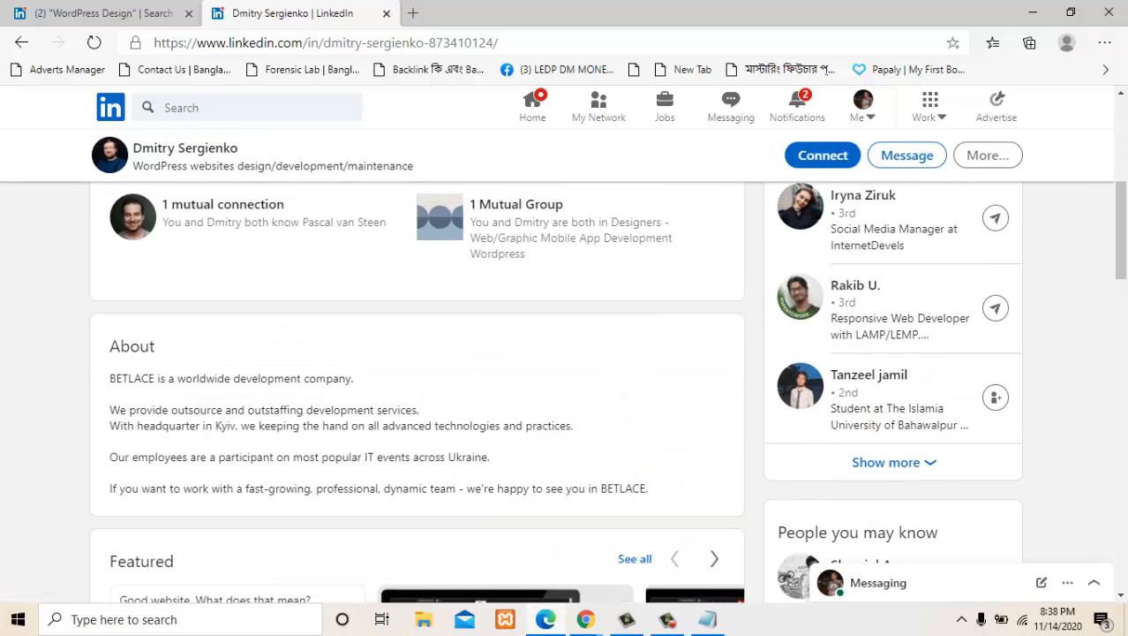
left_click_drag(109, 378, 346, 378)
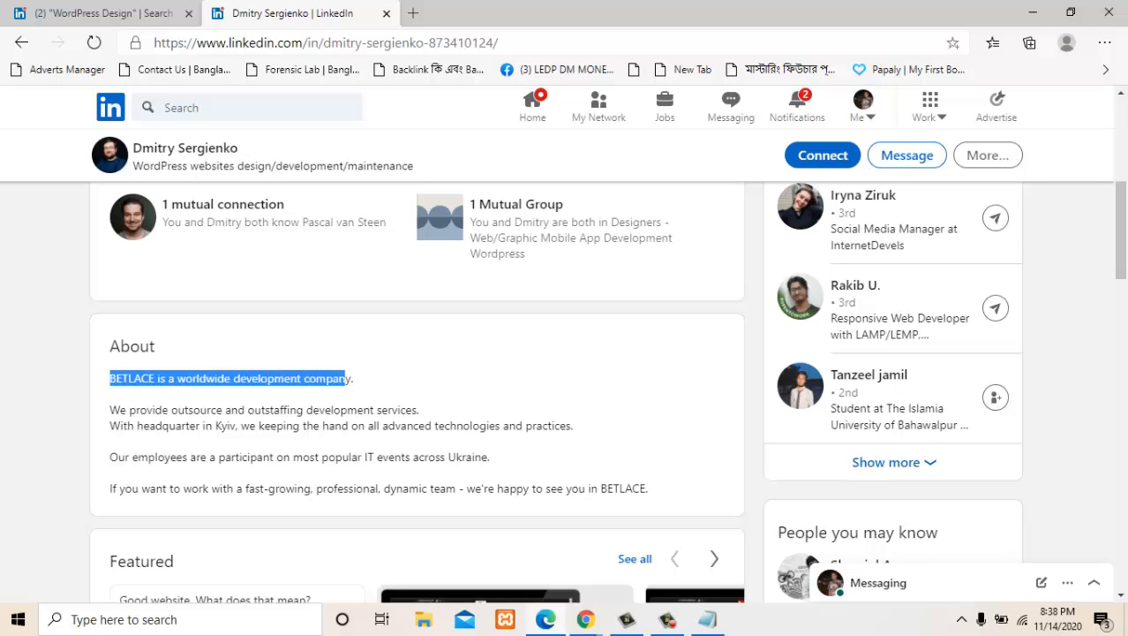
left_click_drag(171, 410, 368, 426)
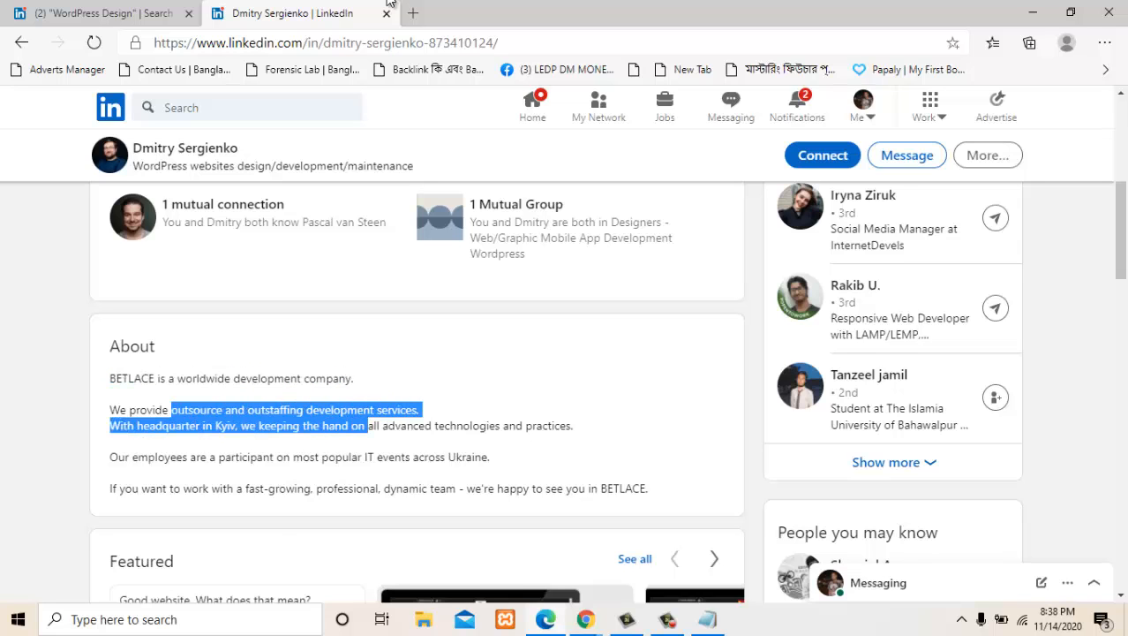
- Examine the rest of the member's profile: featured work, activity, experience, education, certifications, skills, accomplishments and interests
scroll(417, 392, "down", 6)
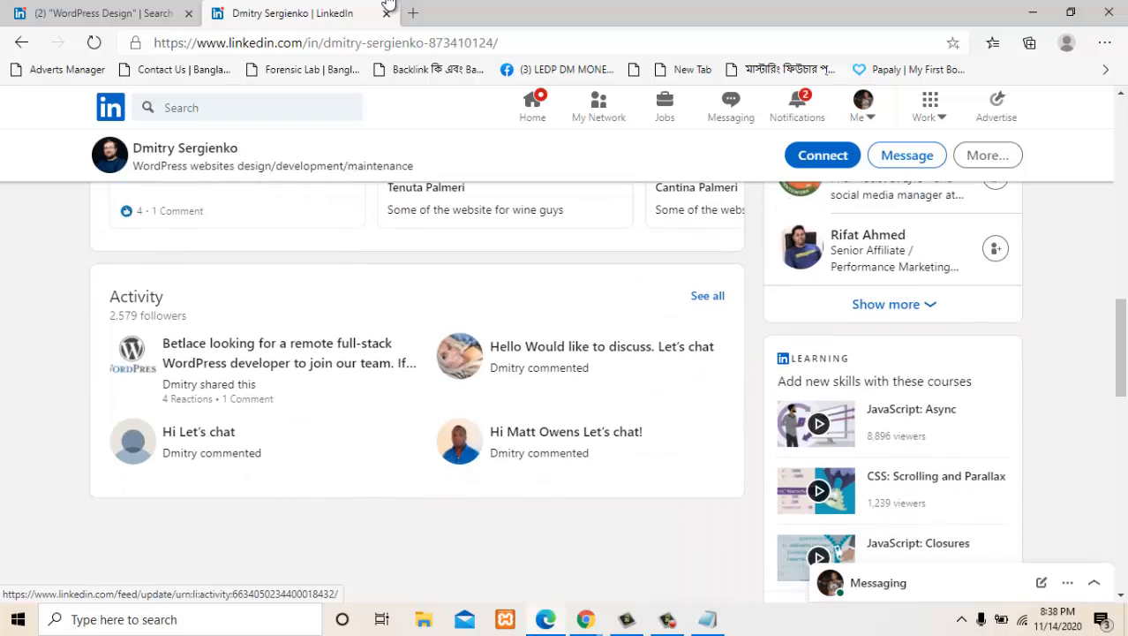
scroll(417, 392, "down", 10)
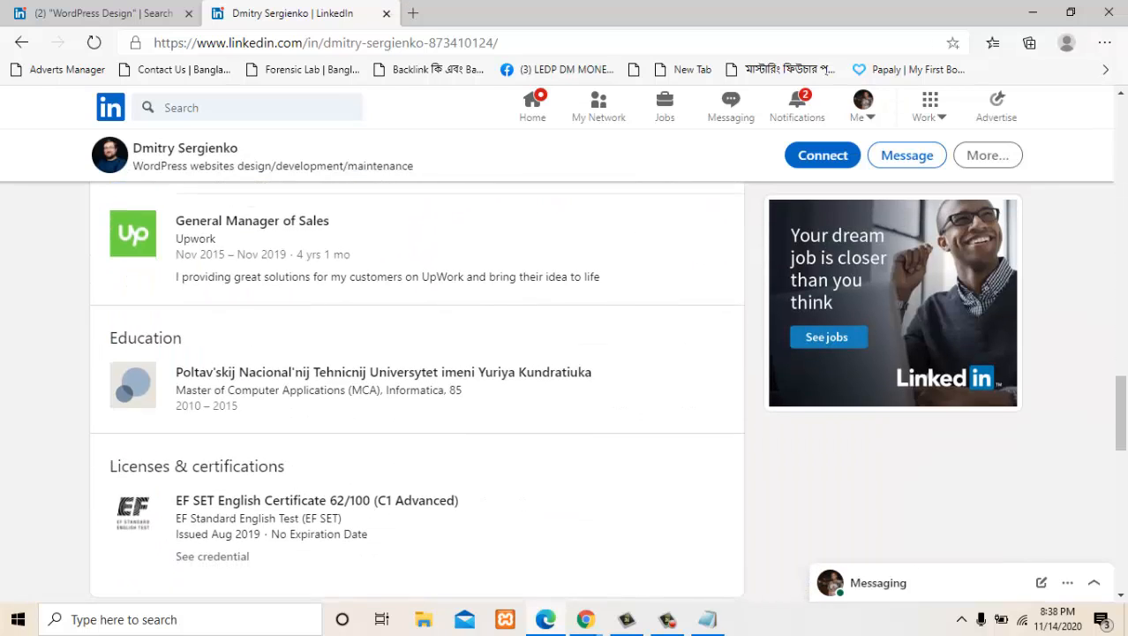
scroll(417, 392, "down", 6)
scroll(417, 392, "up", 3)
scroll(417, 392, "down", 1)
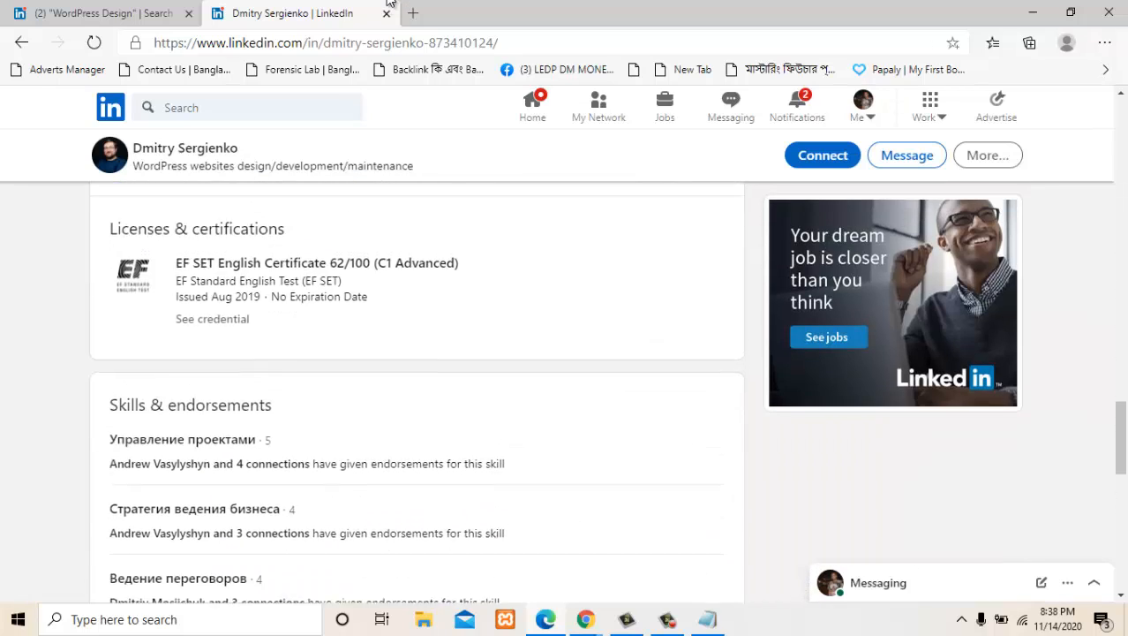
scroll(417, 392, "down", 5)
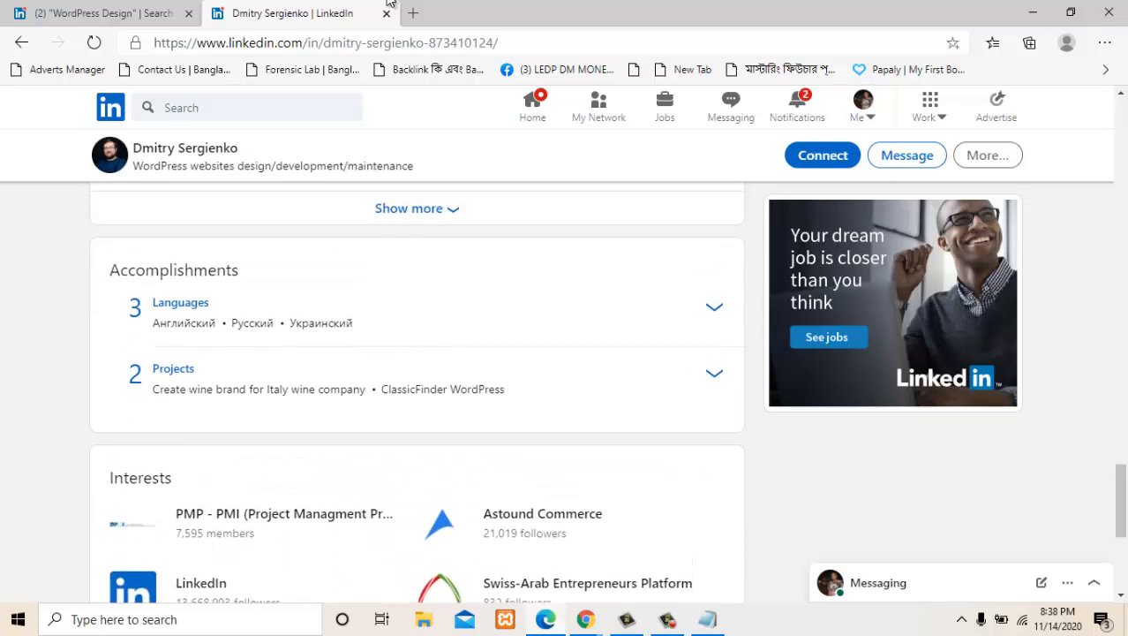
scroll(416, 392, "up", 4)
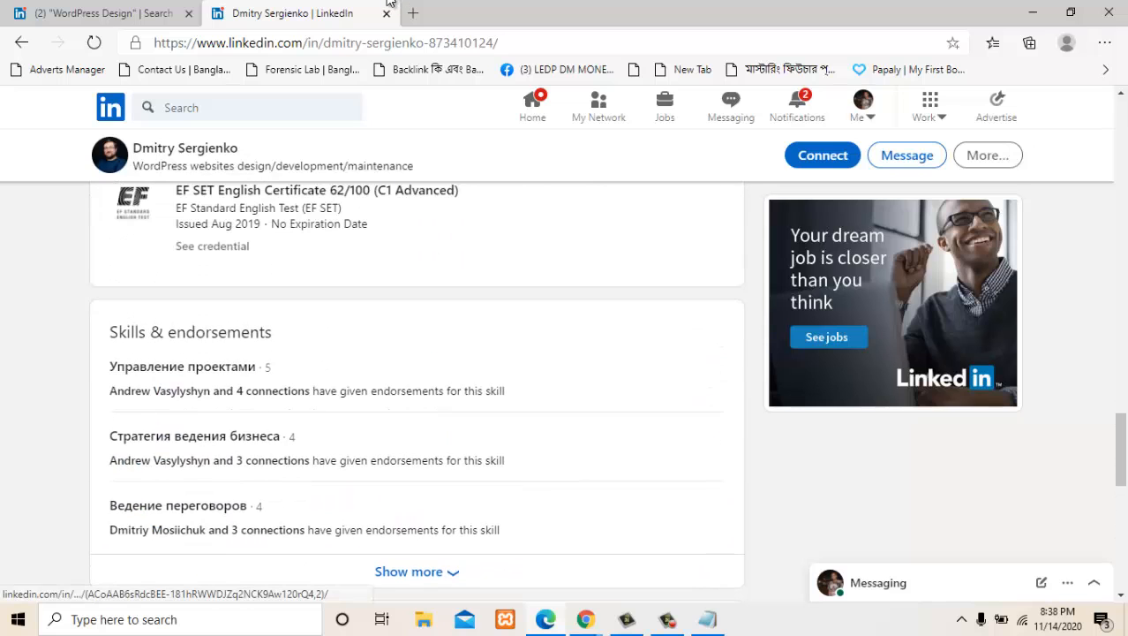
scroll(417, 392, "down", 4)
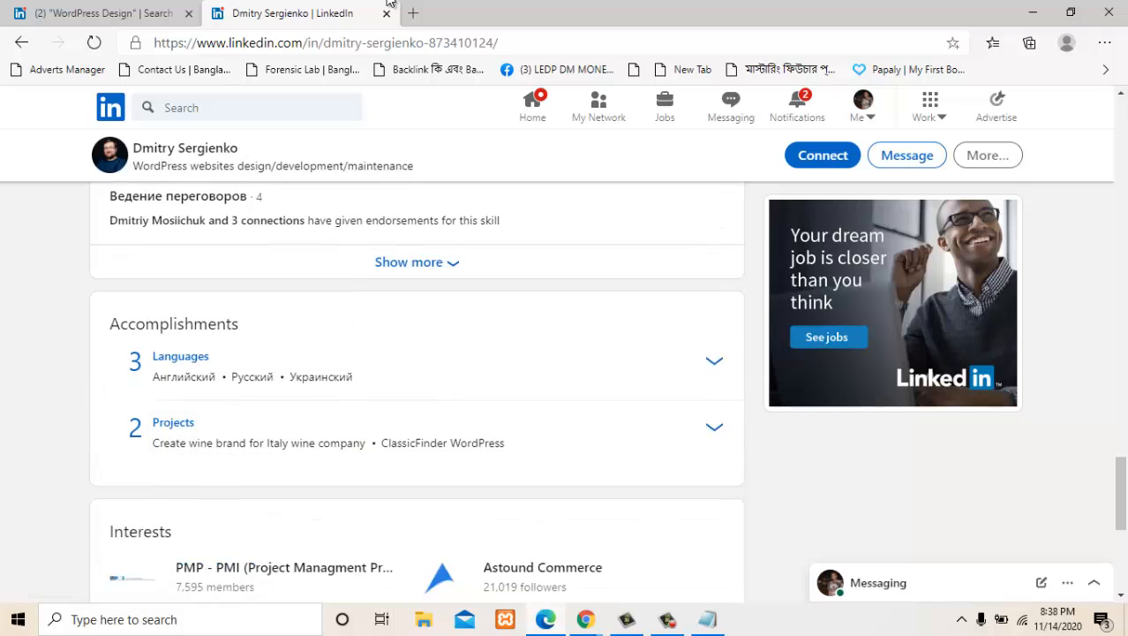
scroll(416, 392, "down", 5)
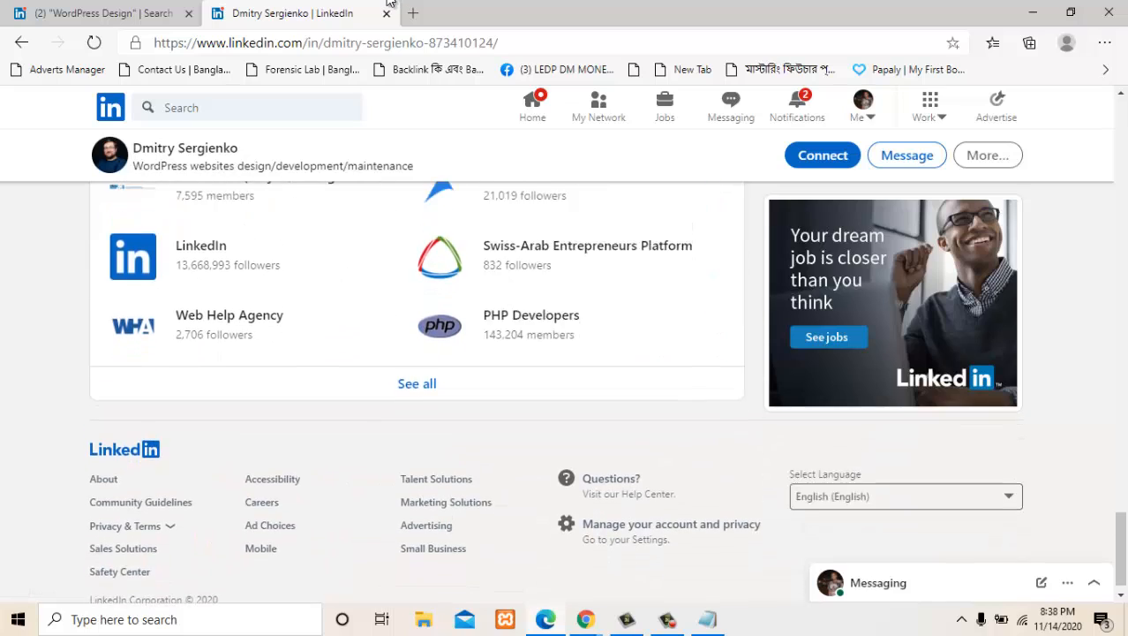
scroll(417, 392, "up", 15)
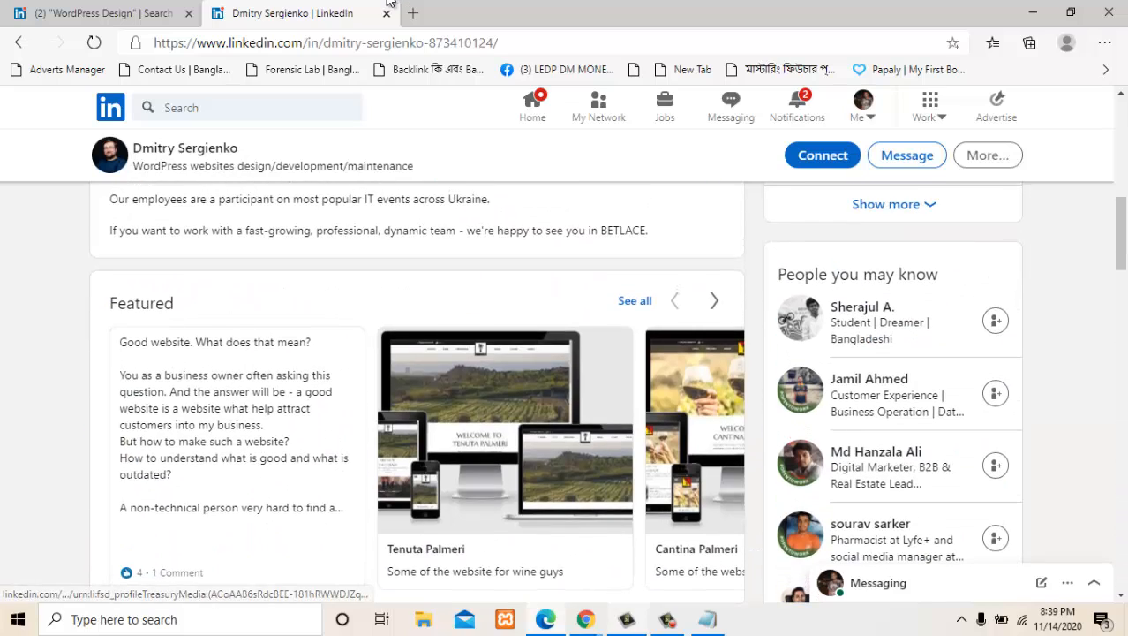
- Switch to Chrome, return to your own LinkedIn profile and open the form for adding a summary
left_click(586, 619)
left_click(495, 545)
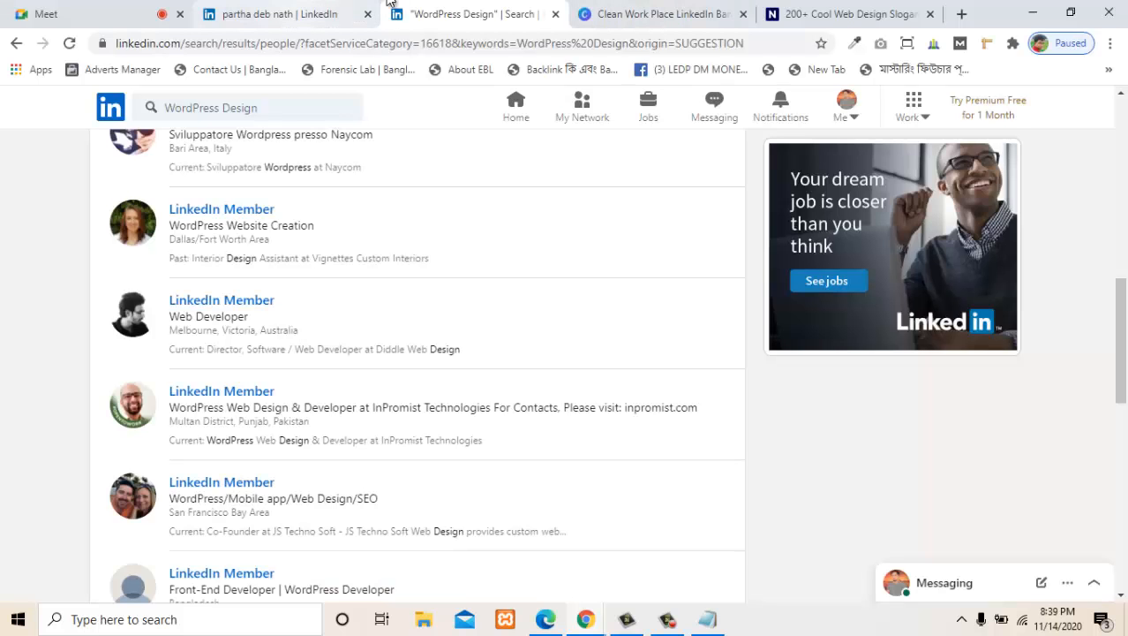
left_click(385, 4)
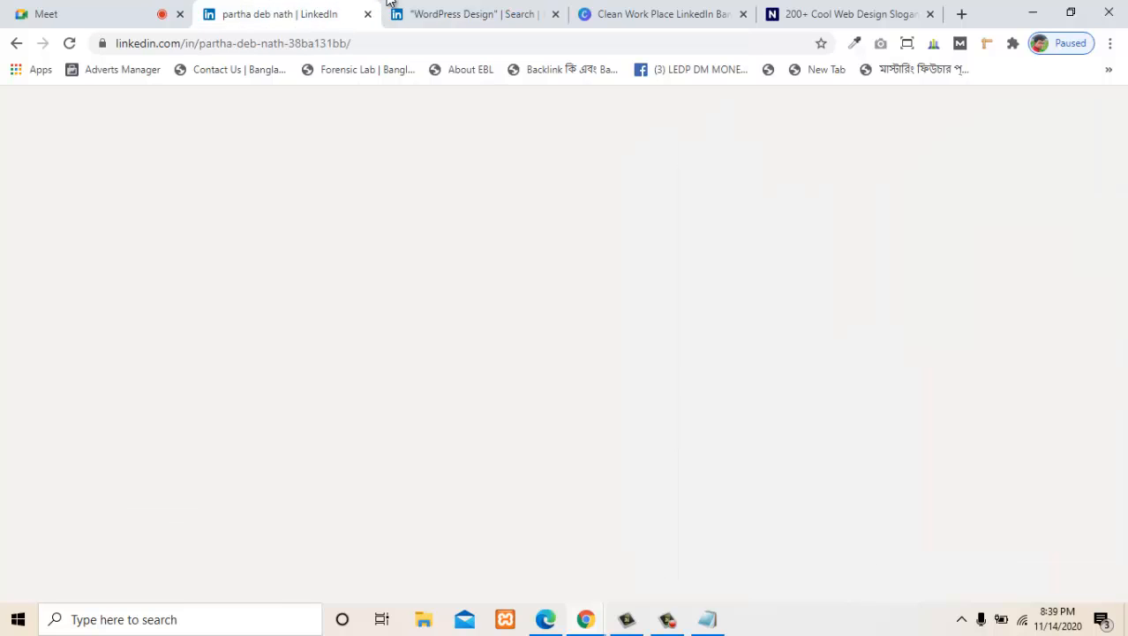
scroll(397, 375, "down", 5)
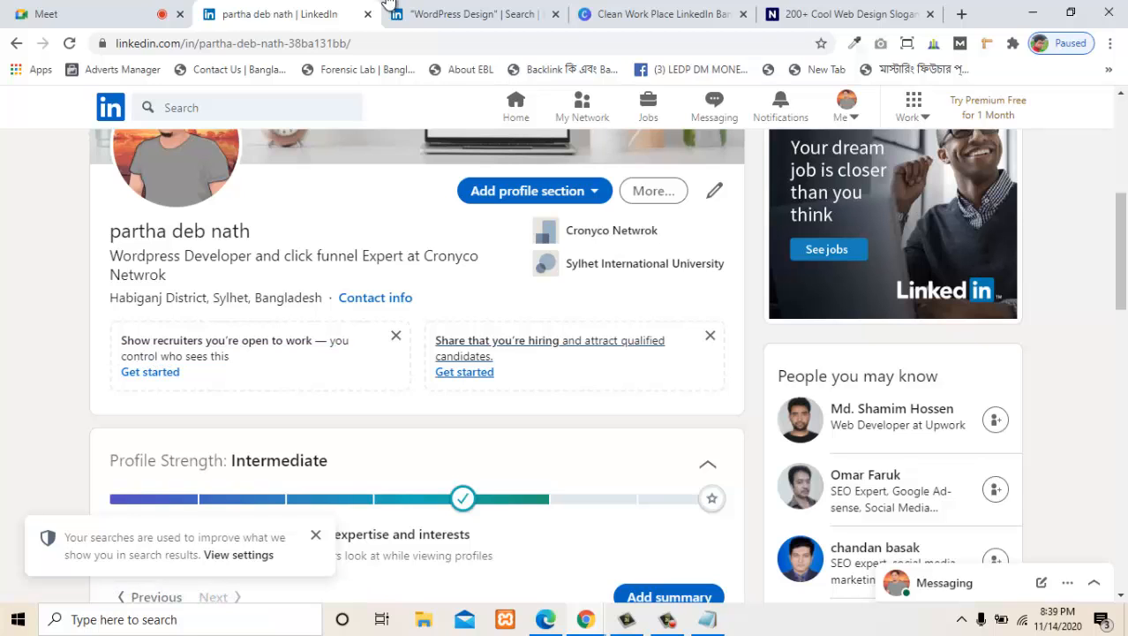
scroll(609, 313, "up", 1)
scroll(609, 312, "down", 4)
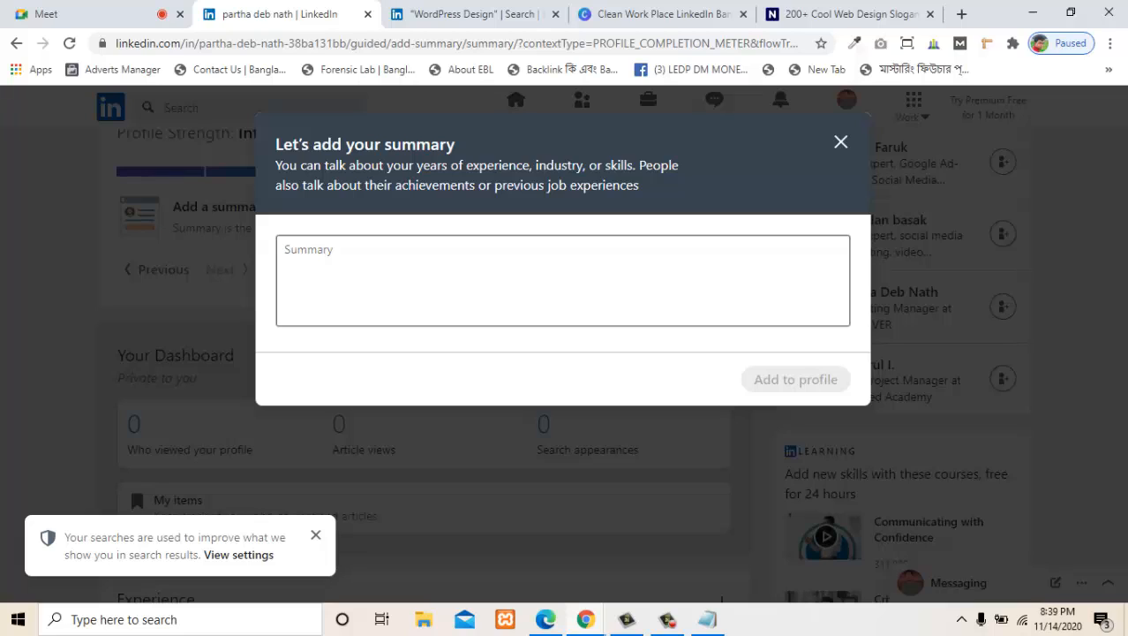
- Read the summary guidance on experience, industry, skills and achievements, then place the cursor in the Summary field
left_click_drag(537, 165, 430, 184)
left_click(307, 184)
left_click(431, 185)
left_click_drag(506, 185, 613, 185)
left_click(613, 185)
left_click(548, 269)
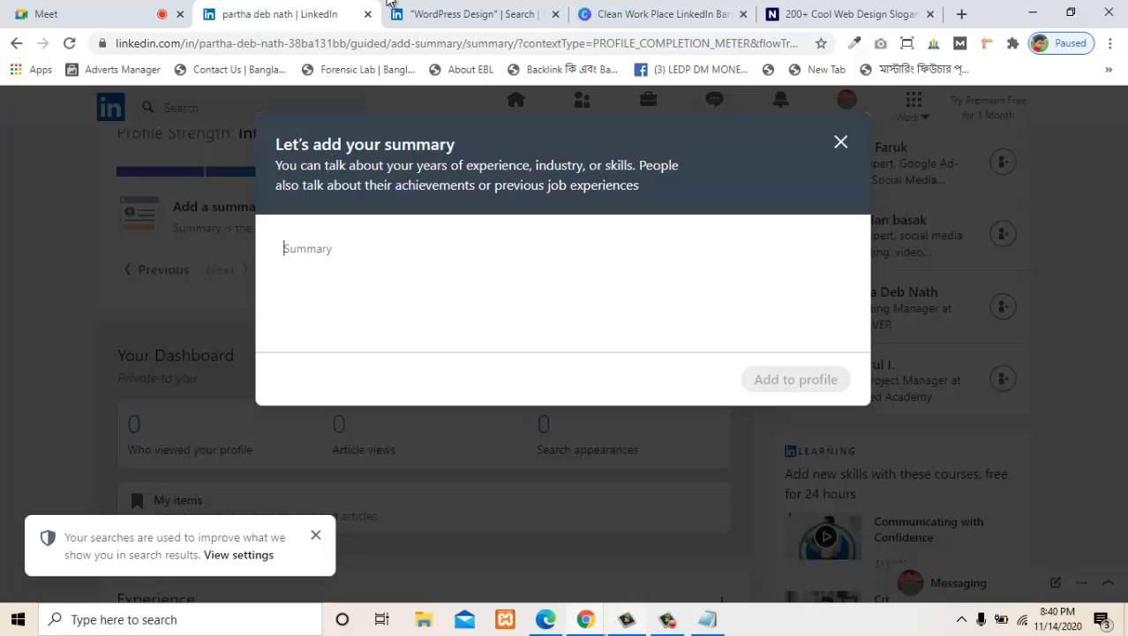
key("F9")
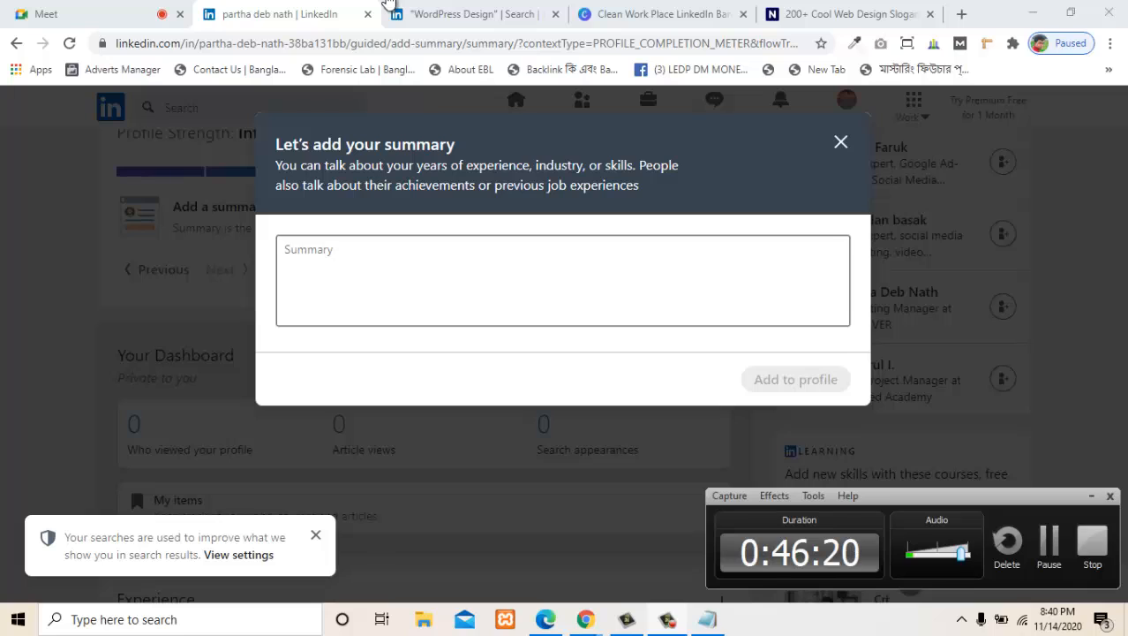
key("F9")
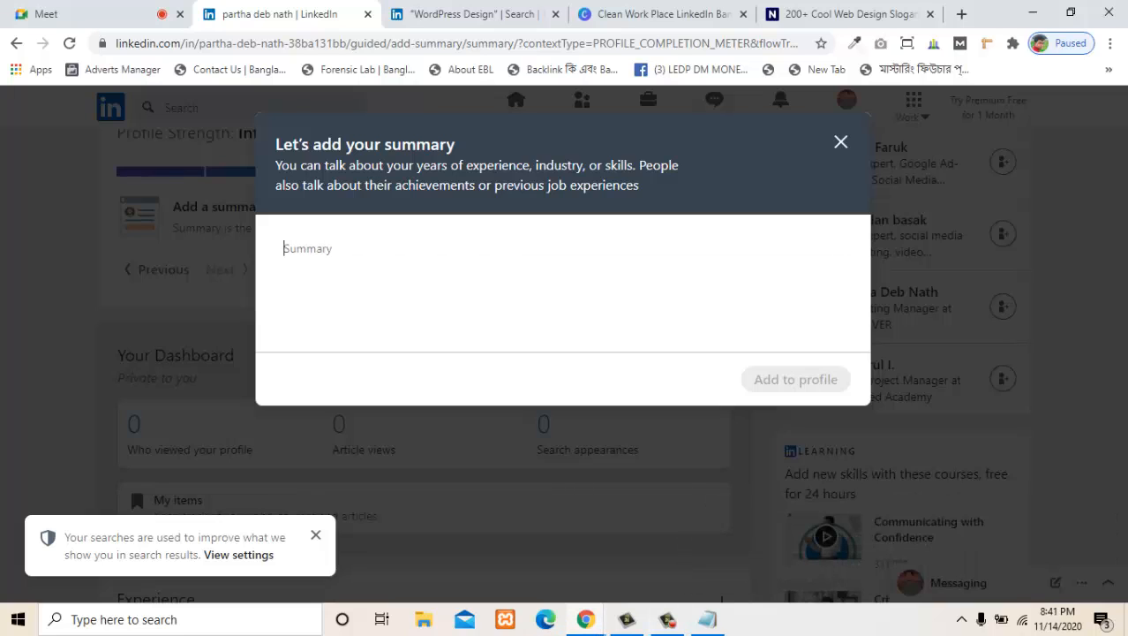
key("F9")
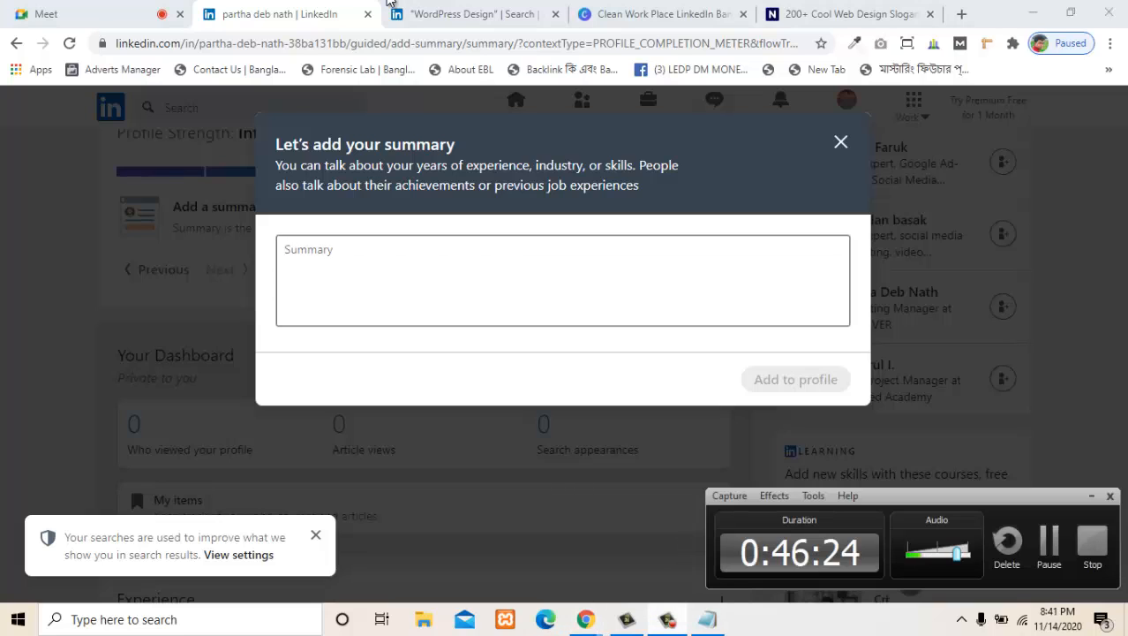
key("F9")
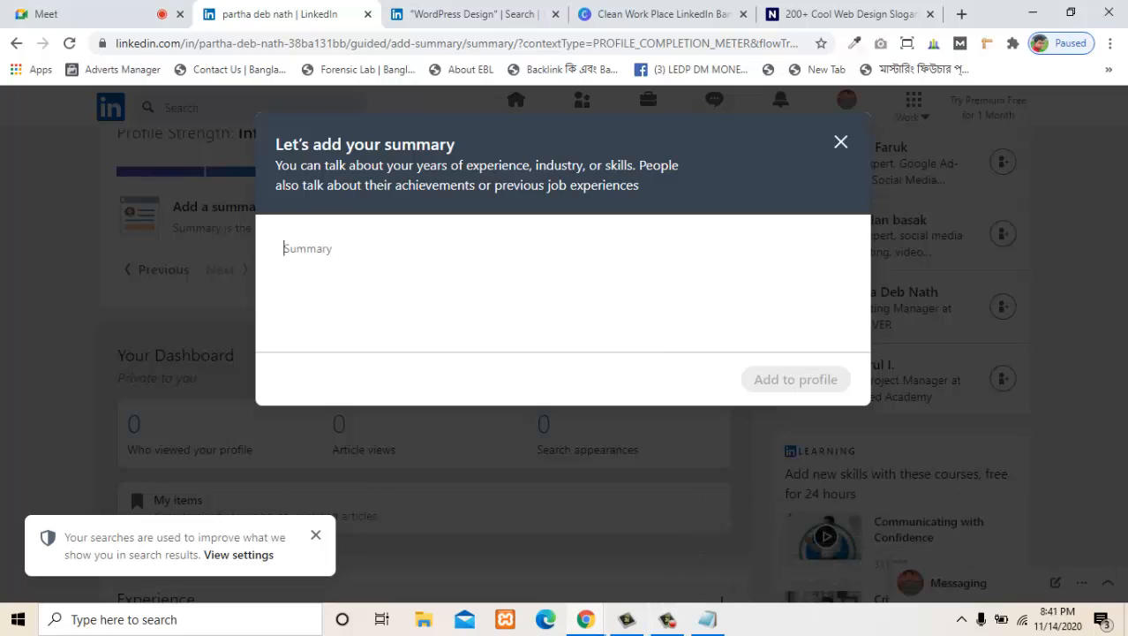
- Fill in the Summary with the prepared text about 9 years of experience designing and developing elegant and responsive Wordpress Websites
type("I have 9 years of experience in designing and developing elegant and responsive Wordpress Websites. I am here to satisfy my client through my work.I will be much satisfied with my work, if it brings happiness and fortune in others life. Want a site for business? Contact me.")
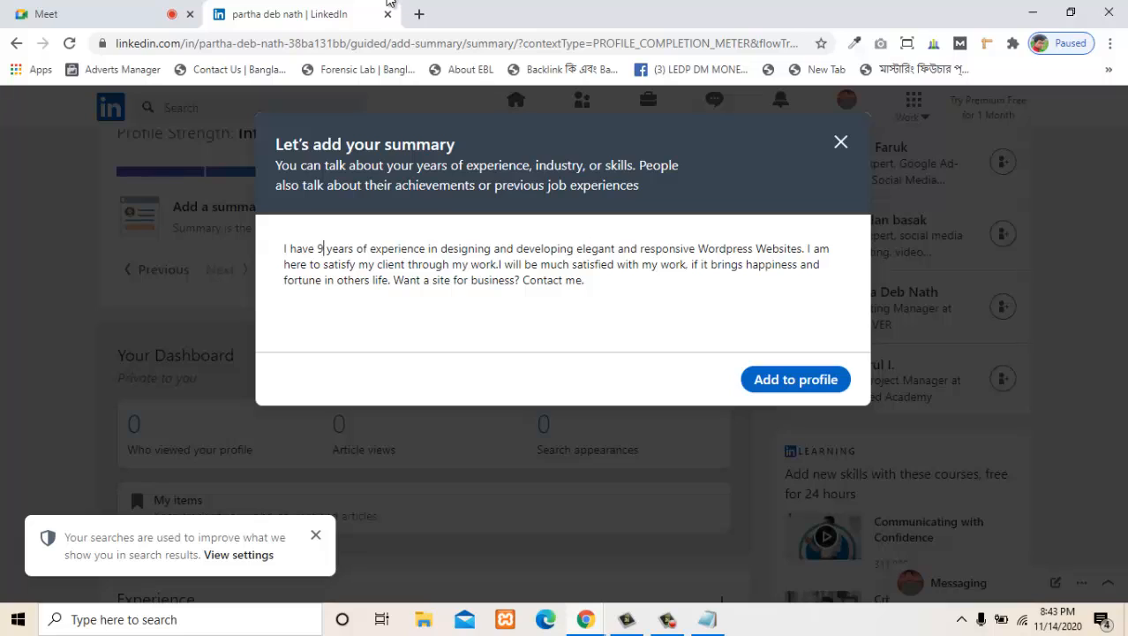
- Add the completed summary to the profile and look through the suggested skills
left_click(796, 380)
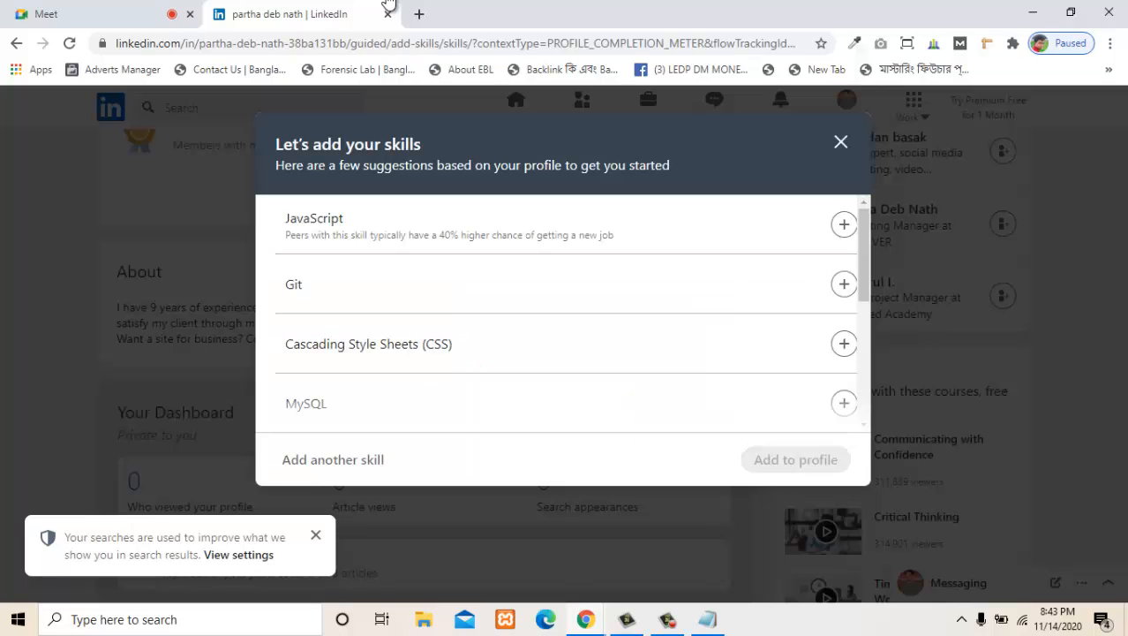
scroll(564, 314, "down", 4)
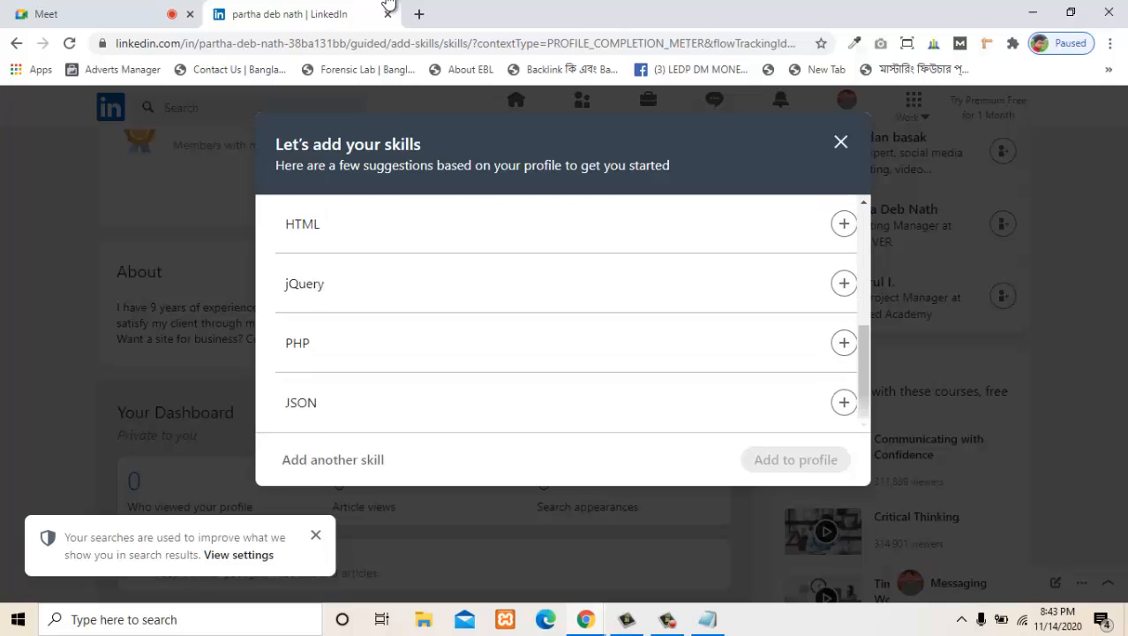
scroll(563, 314, "up", 2)
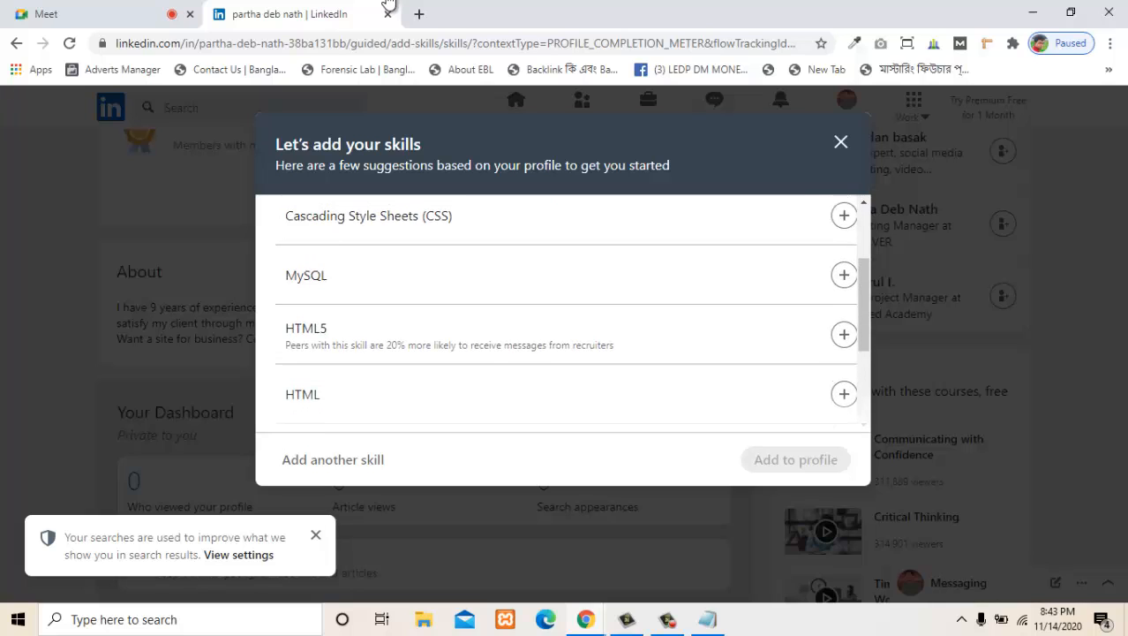
scroll(563, 313, "up", 2)
scroll(563, 313, "down", 2)
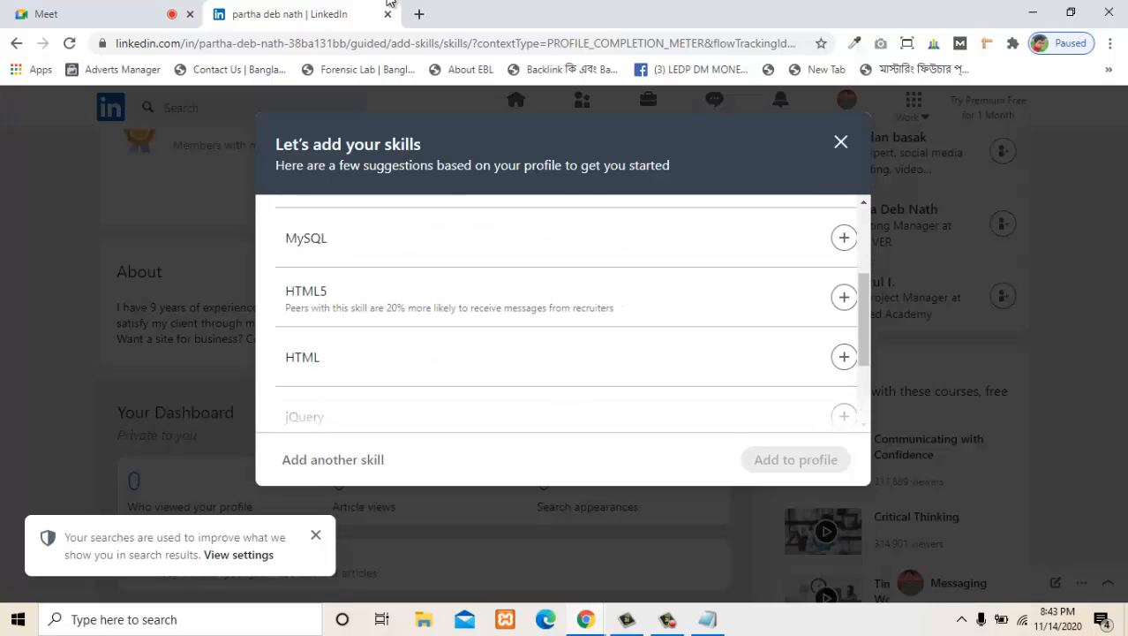
- Select HTML5, Cascading Style Sheets (CSS) and JavaScript from the suggested skills
left_click(843, 297)
scroll(563, 314, "down", 1)
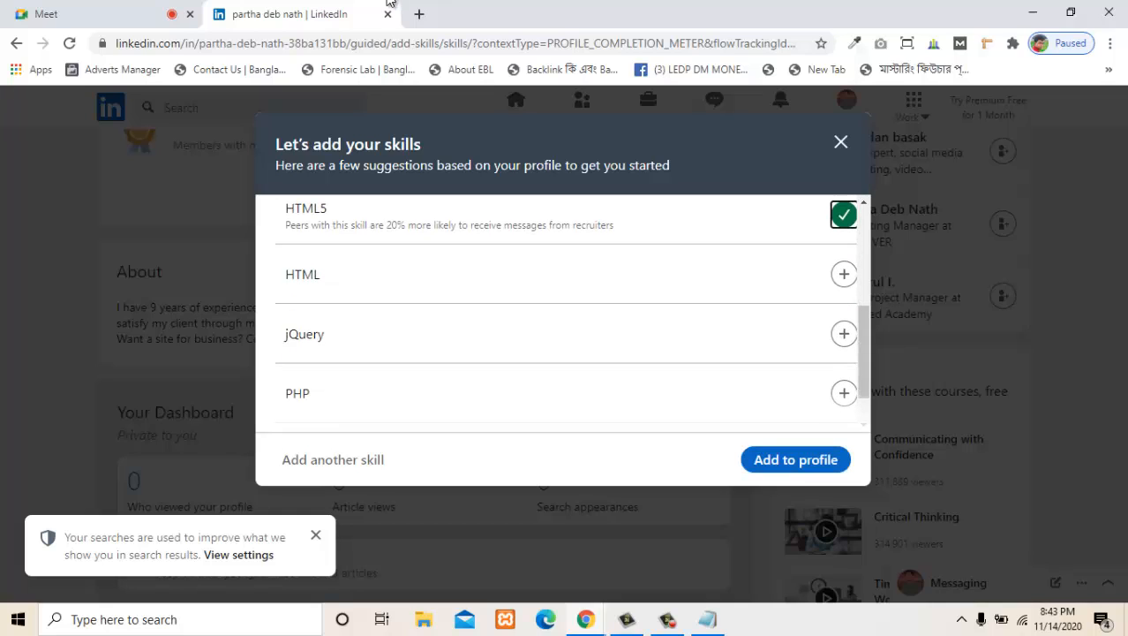
scroll(564, 314, "down", 1)
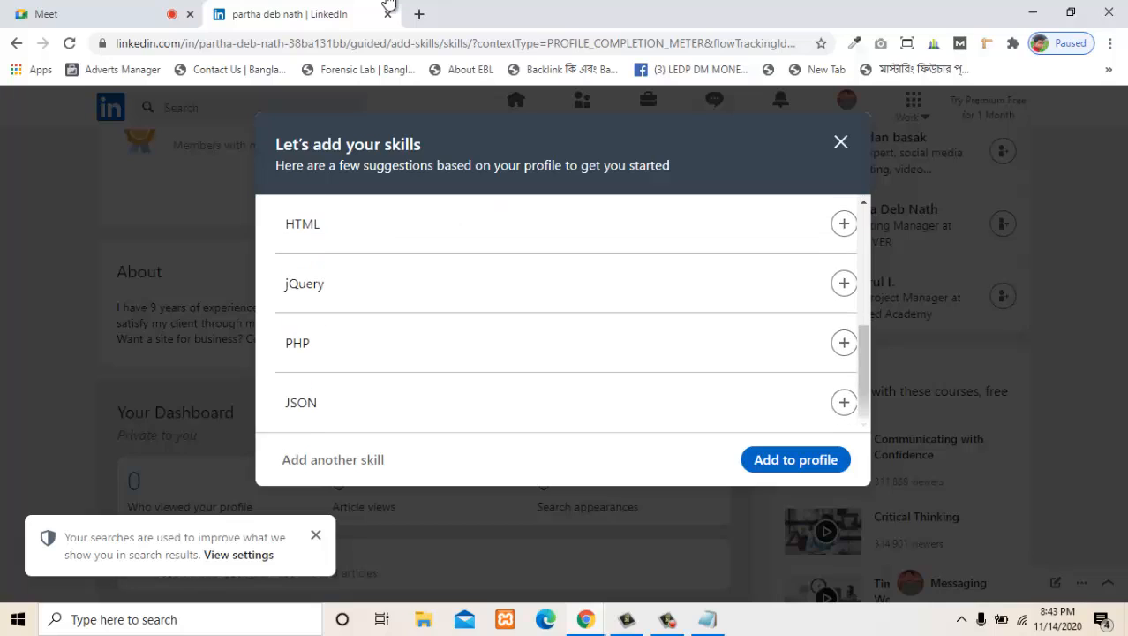
scroll(563, 314, "up", 3)
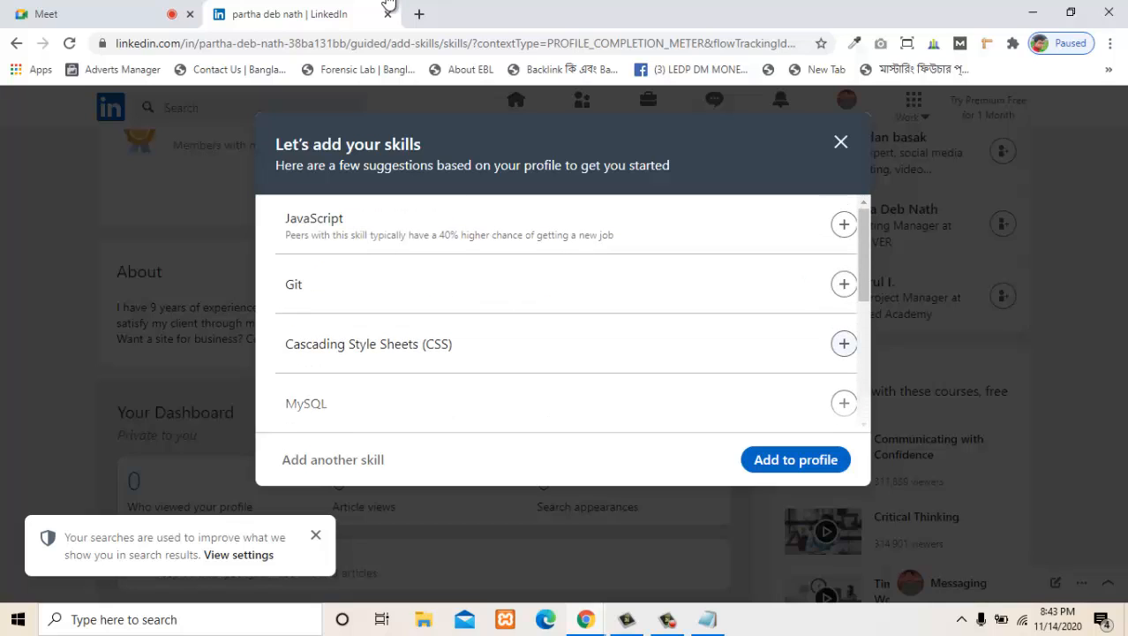
left_click(844, 343)
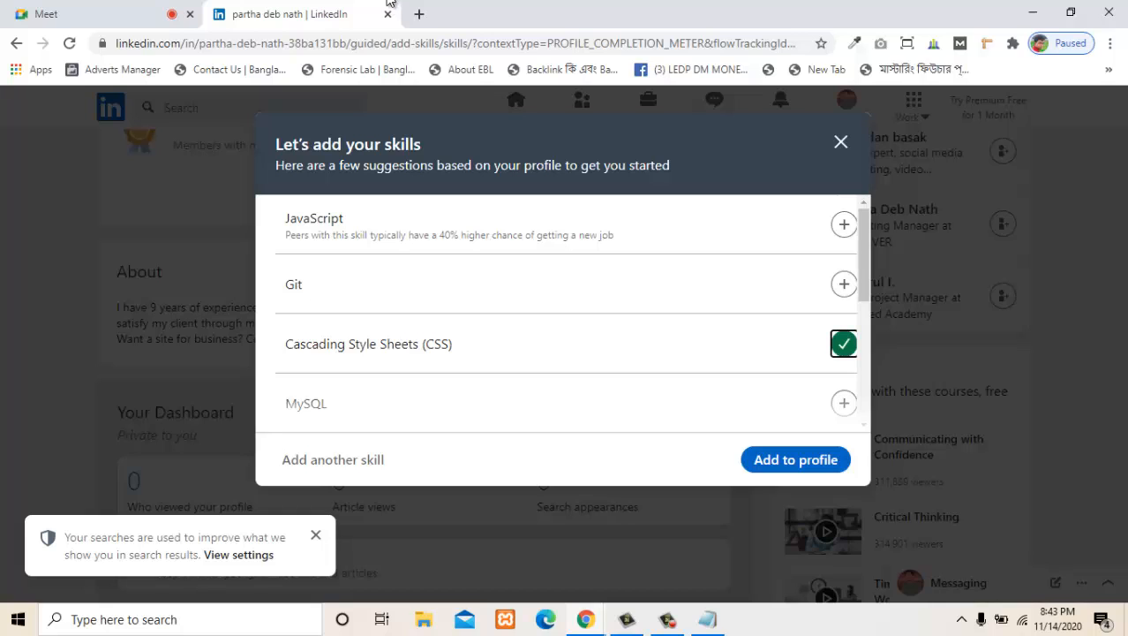
left_click(844, 224)
- Select PHP, jQuery, MySQL and HTML as further skills from the suggestions
scroll(563, 313, "down", 3)
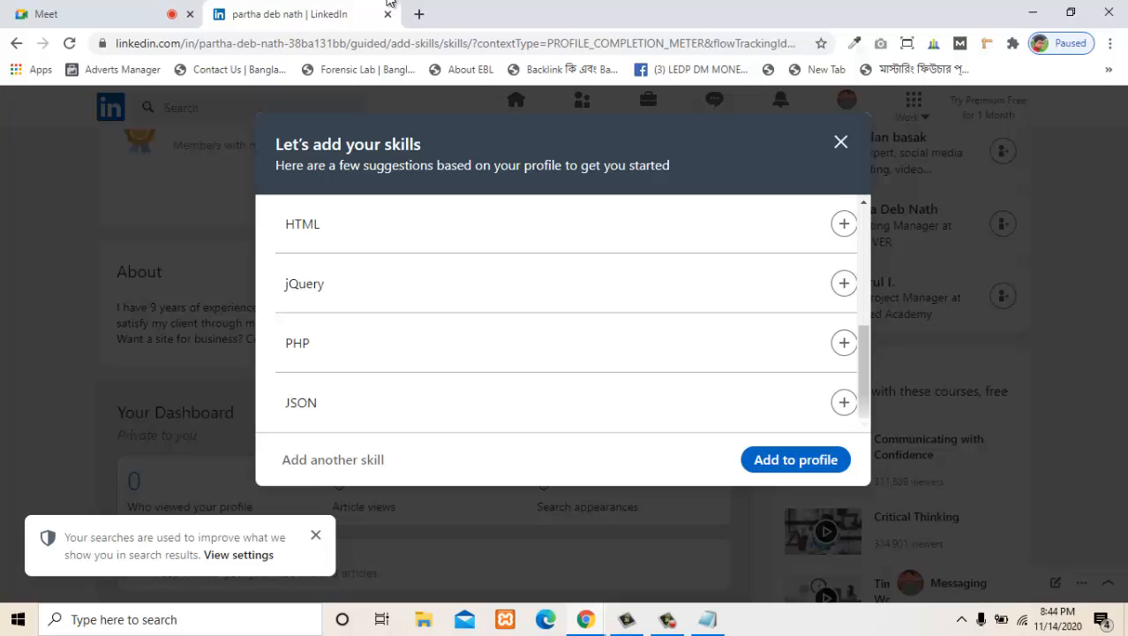
left_click(844, 344)
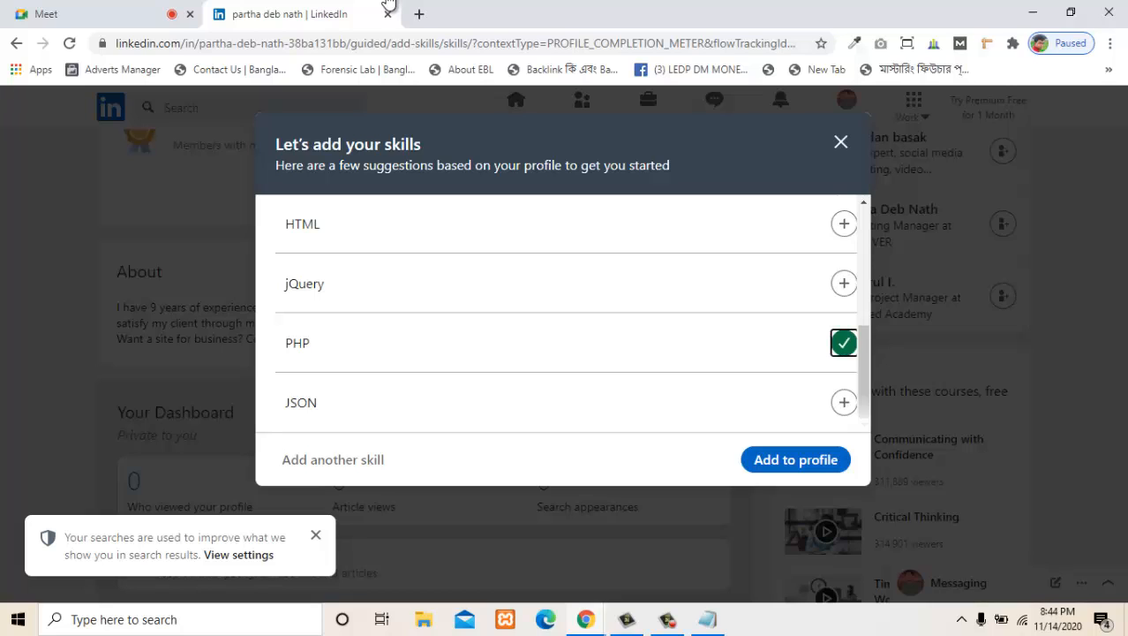
scroll(564, 314, "up", 1)
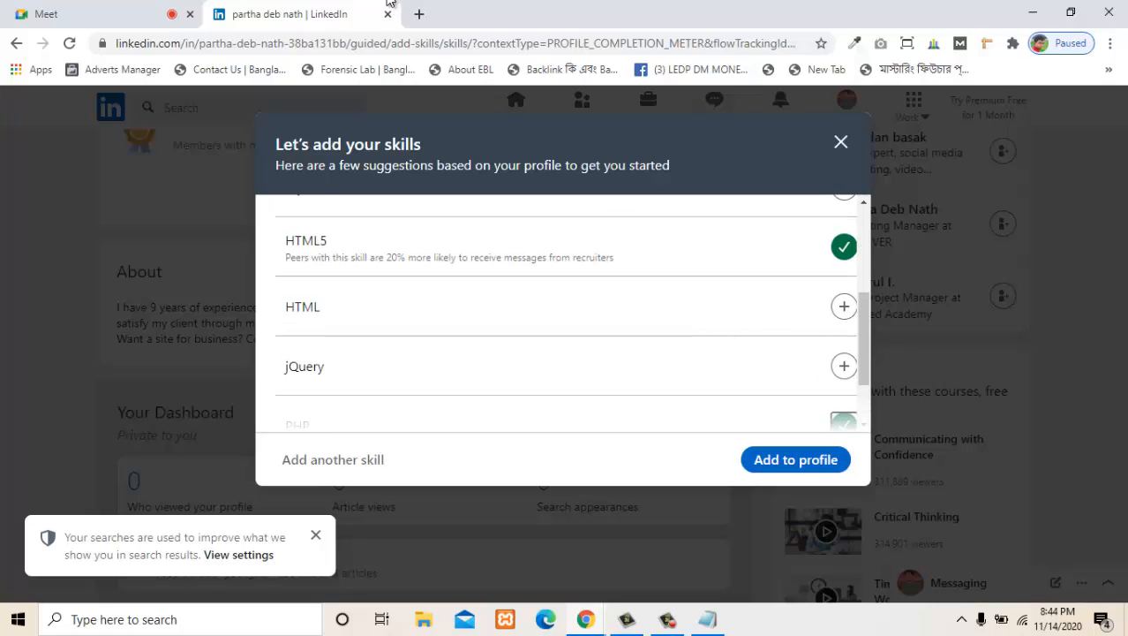
left_click(844, 365)
scroll(564, 313, "up", 3)
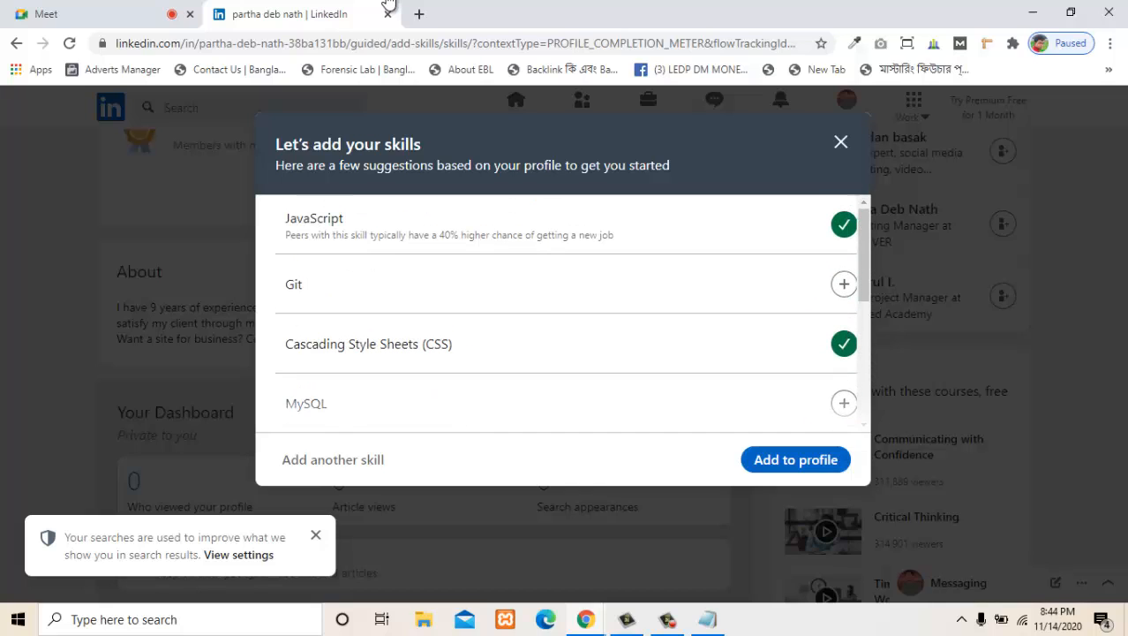
scroll(563, 314, "down", 2)
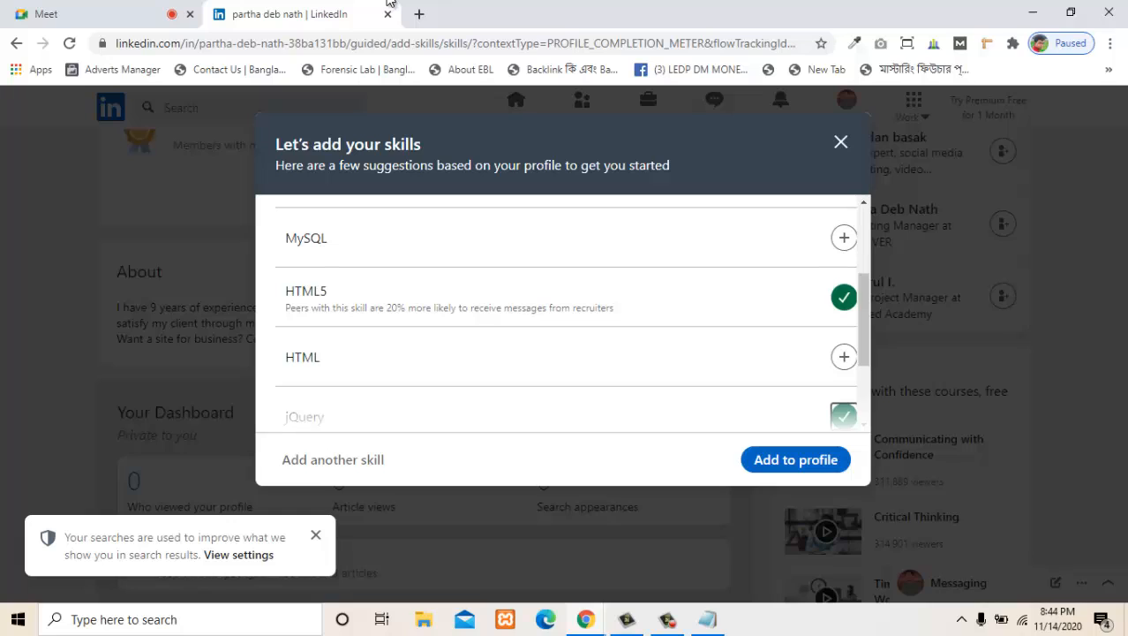
left_click(844, 238)
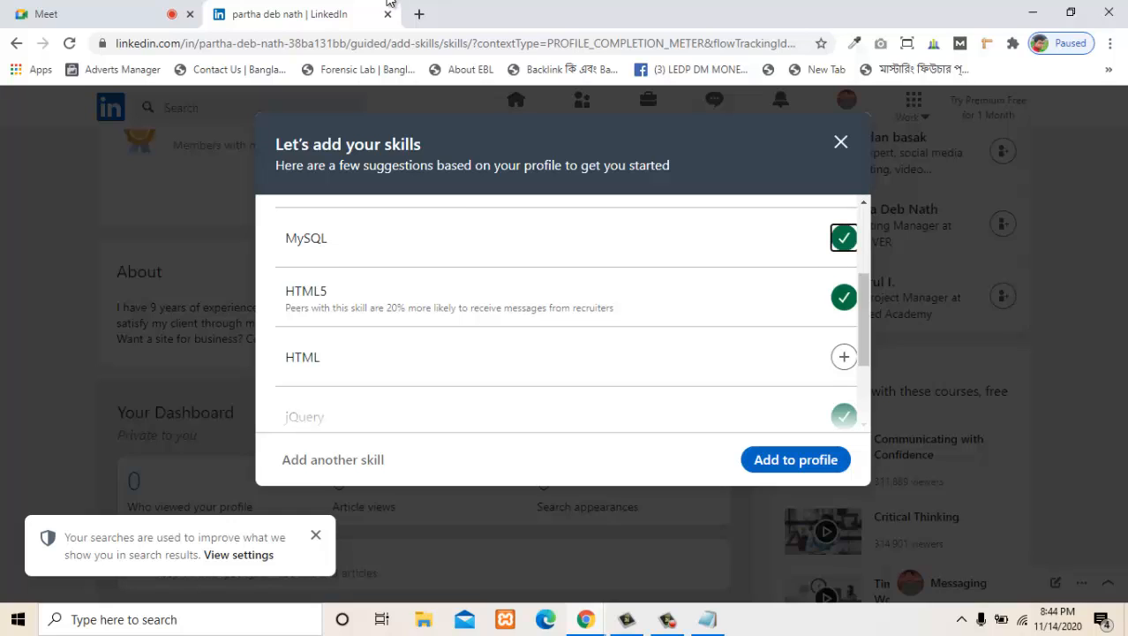
scroll(563, 313, "down", 1)
scroll(564, 314, "down", 1)
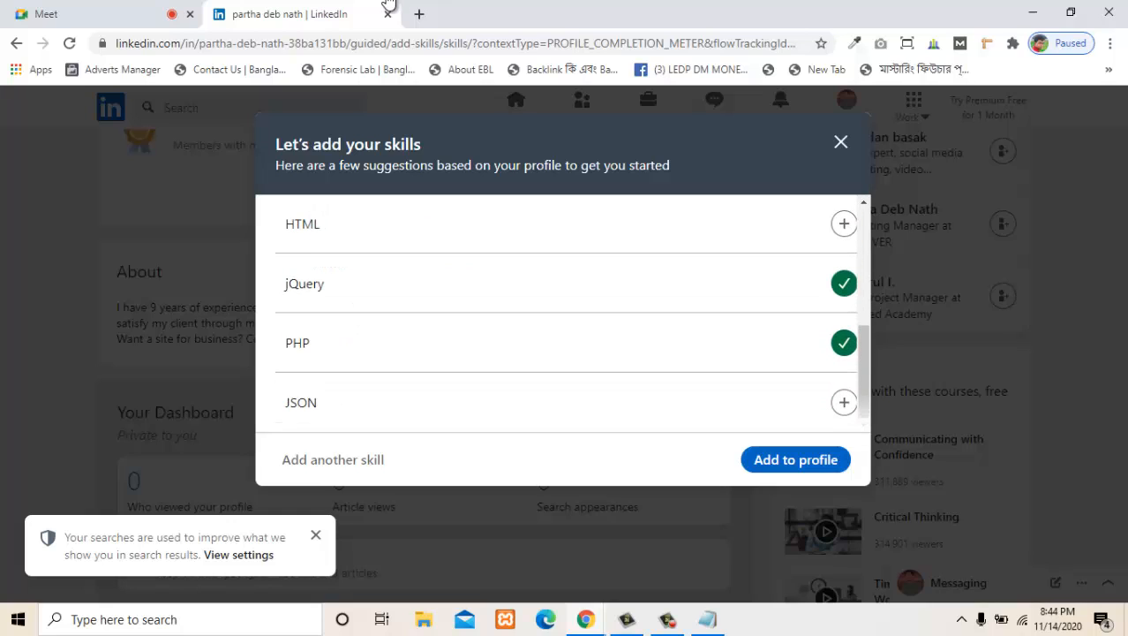
left_click(844, 223)
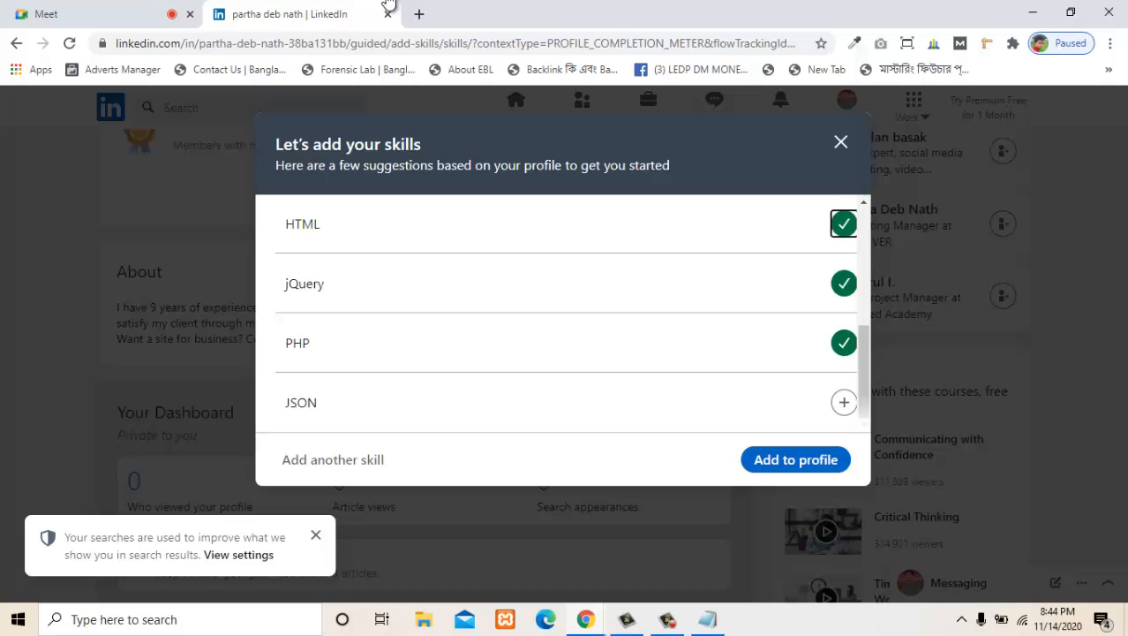
- Add the selected skills to the profile and dismiss the skills summary and profile strength messages
left_click(796, 460)
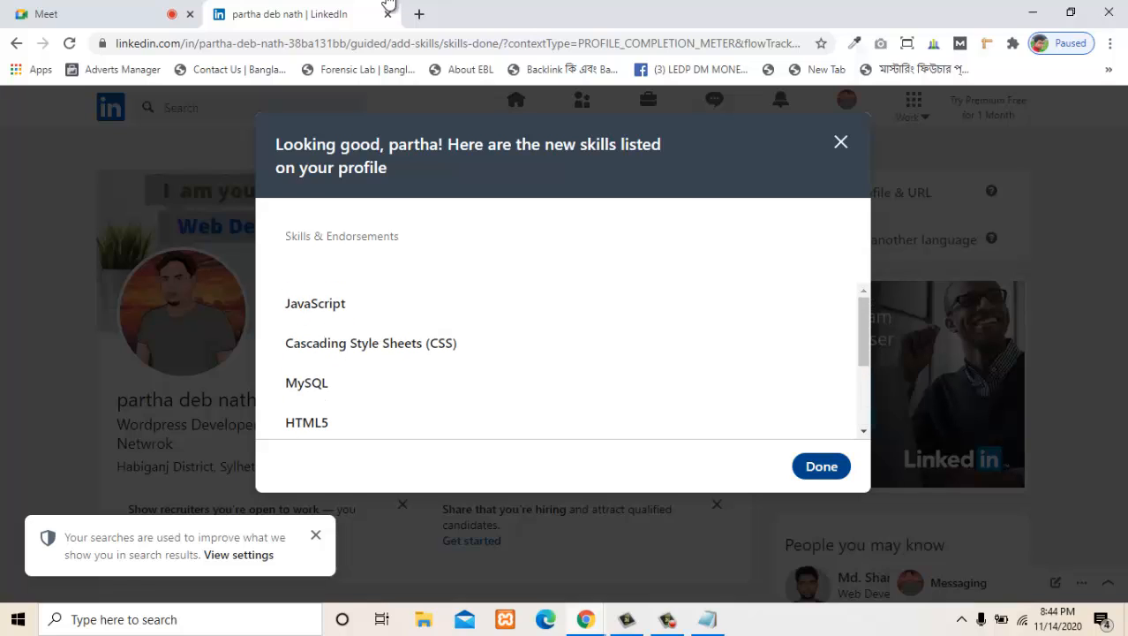
left_click(821, 466)
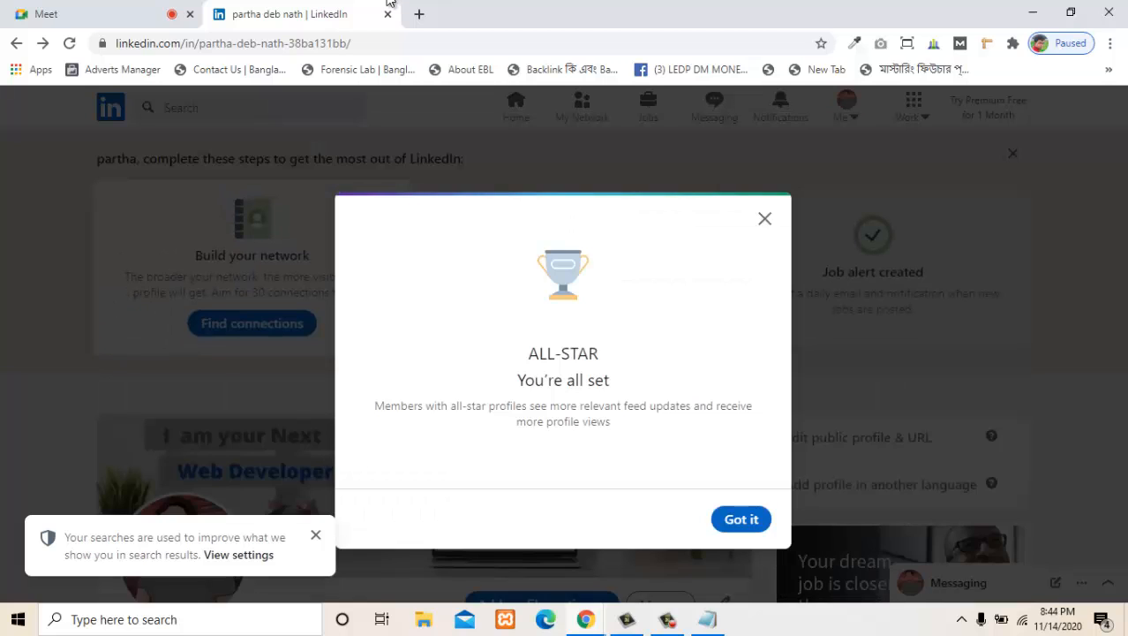
left_click(740, 519)
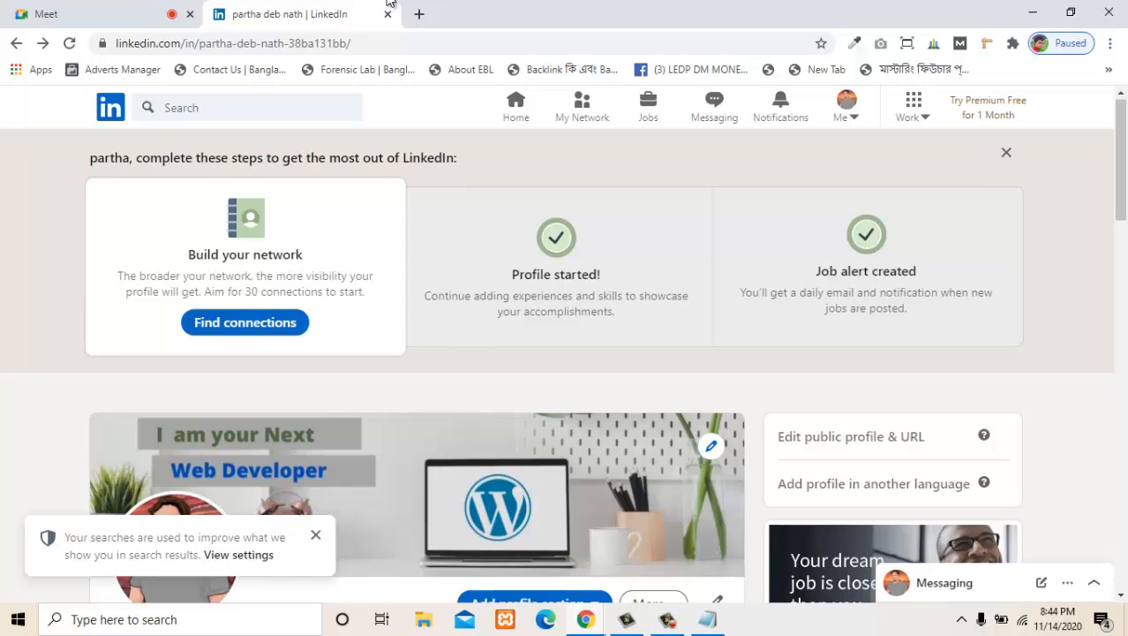
- Review the experience, education, skills and interests sections of your own profile
scroll(741, 519, "down", 4)
scroll(416, 362, "down", 9)
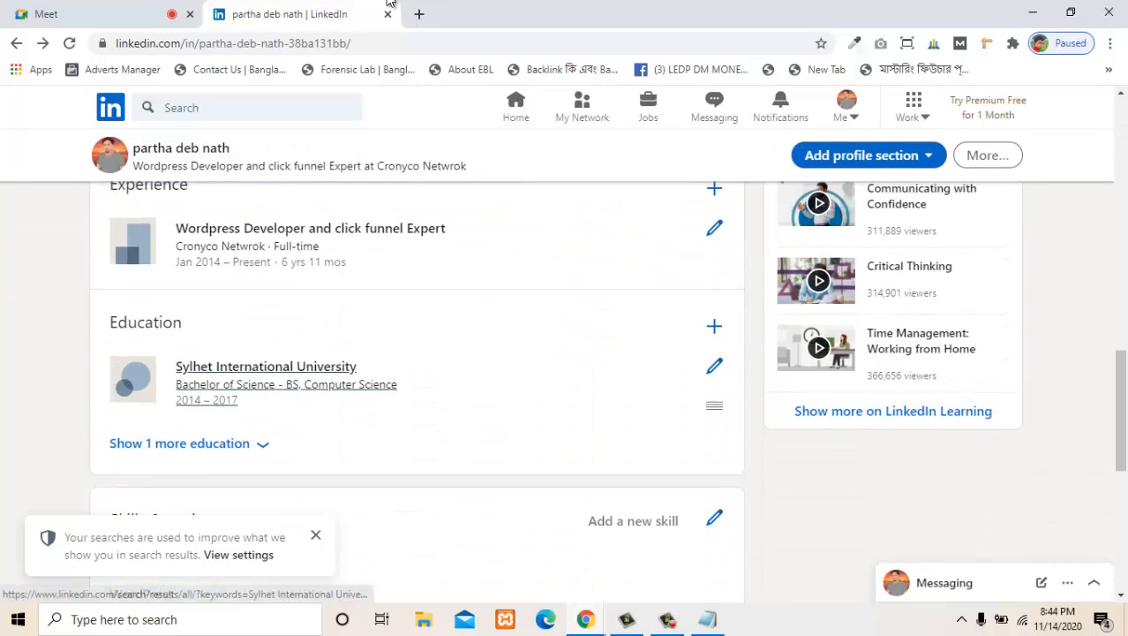
scroll(417, 362, "up", 3)
scroll(417, 362, "up", 3)
scroll(417, 362, "down", 10)
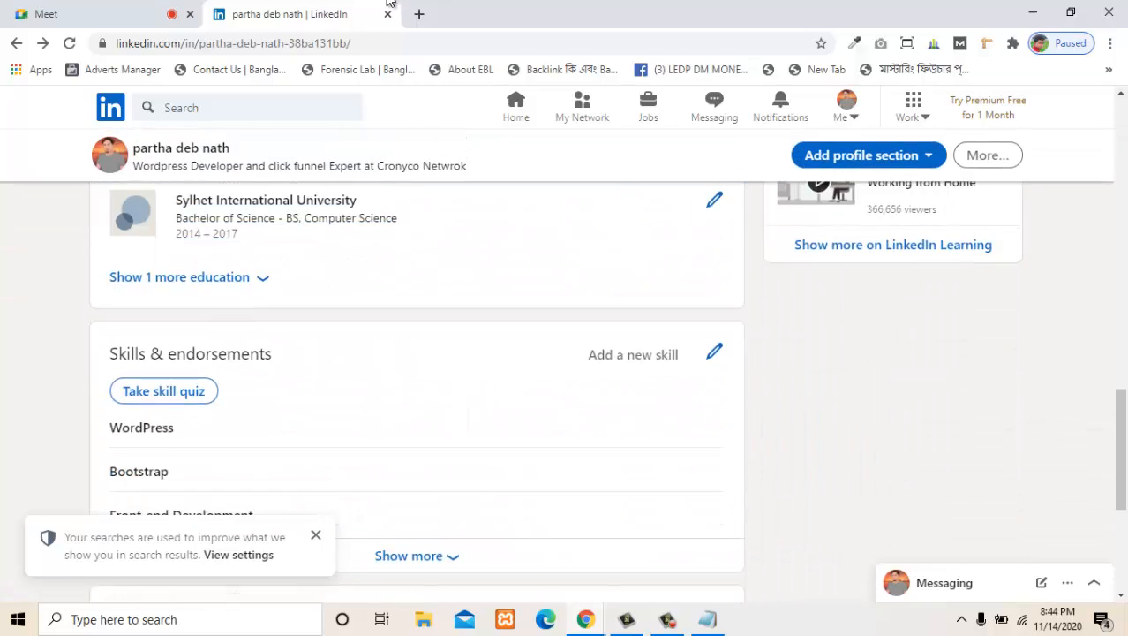
scroll(416, 362, "up", 2)
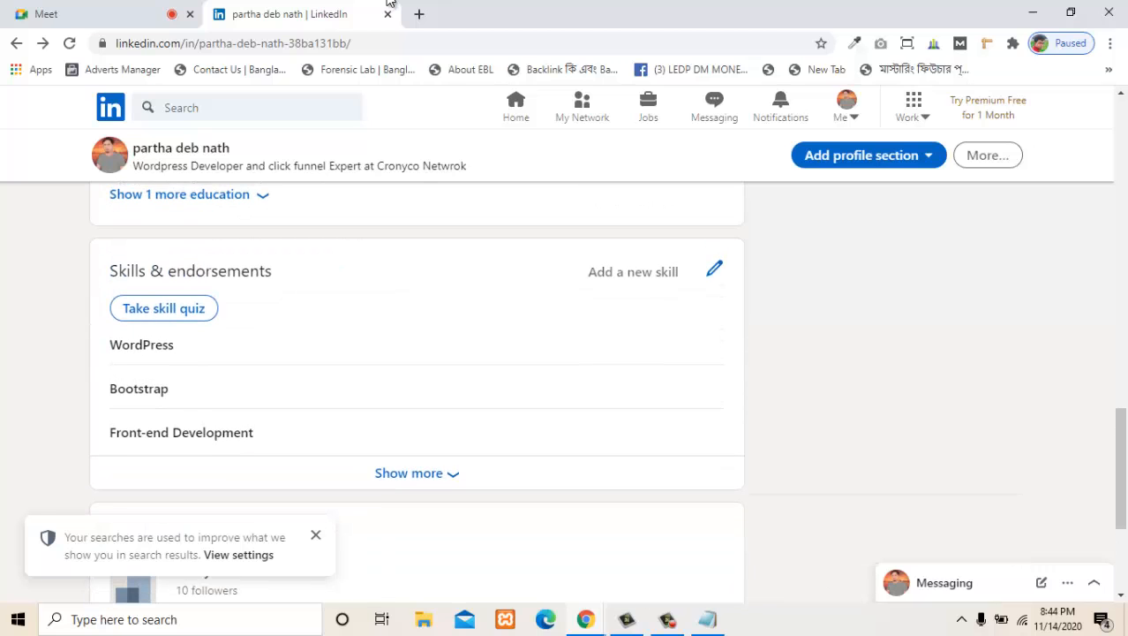
scroll(416, 362, "down", 3)
scroll(417, 362, "up", 4)
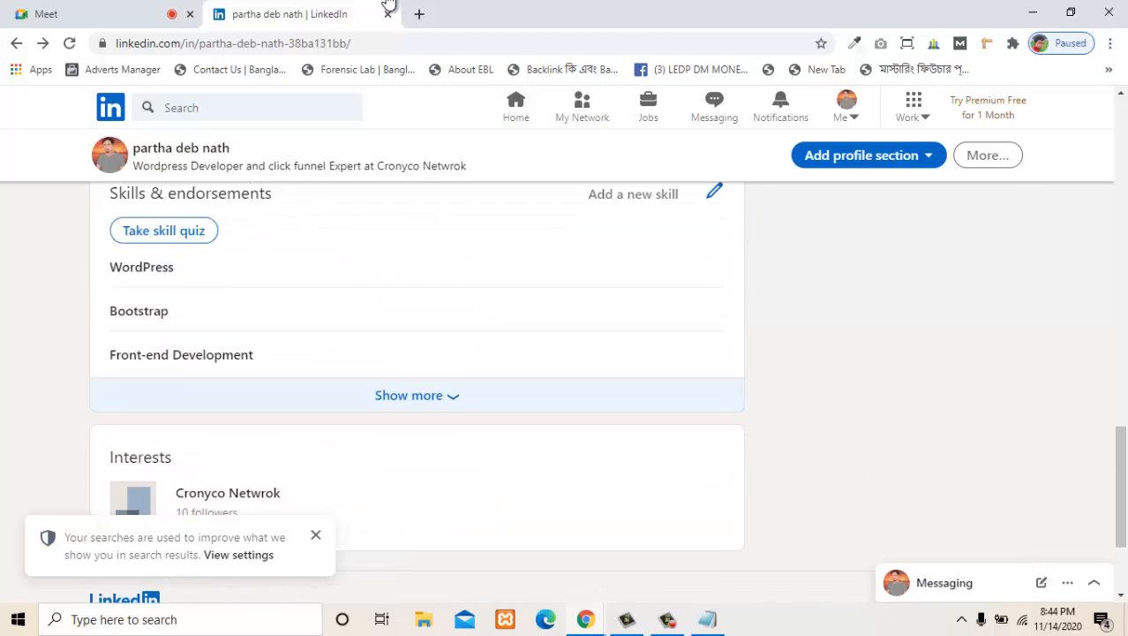
scroll(163, 388, "down", 1)
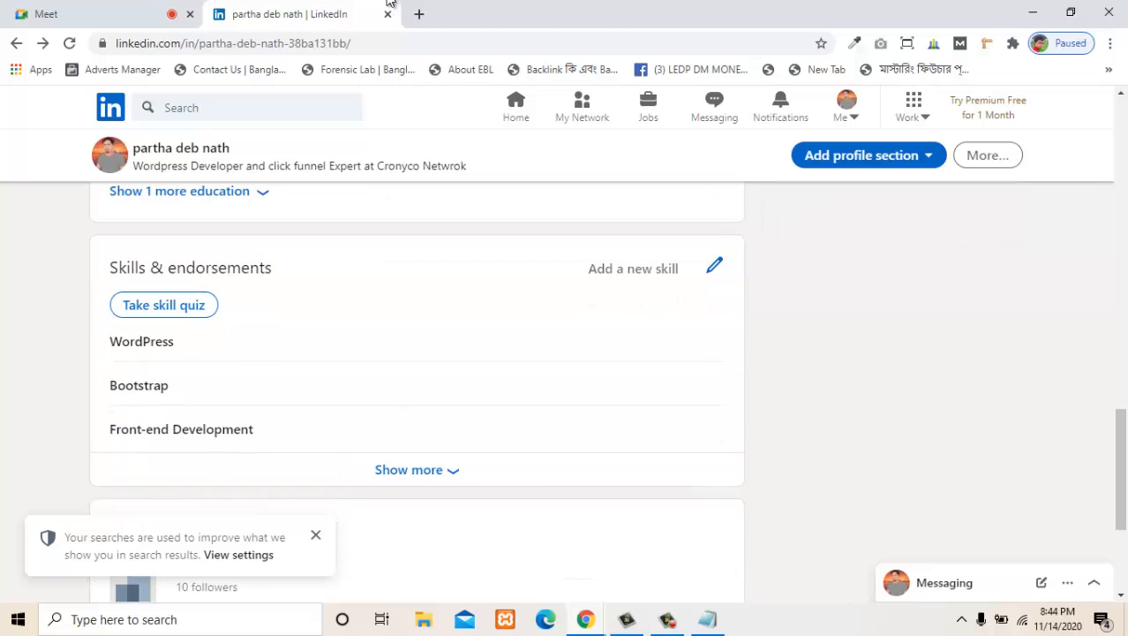
scroll(416, 362, "up", 4)
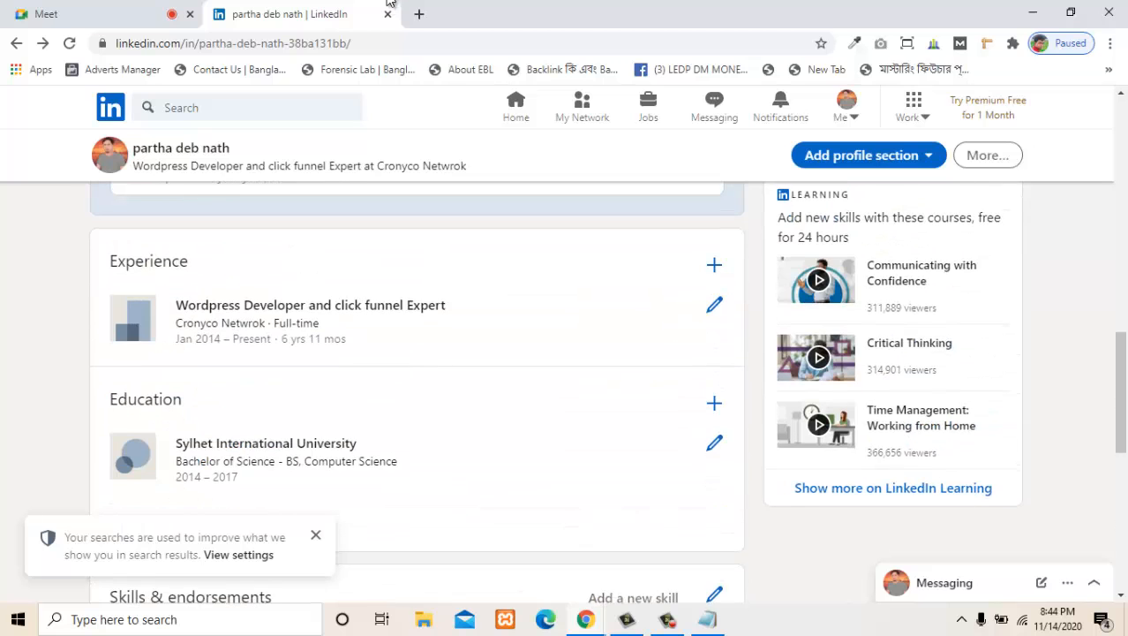
scroll(417, 362, "down", 3)
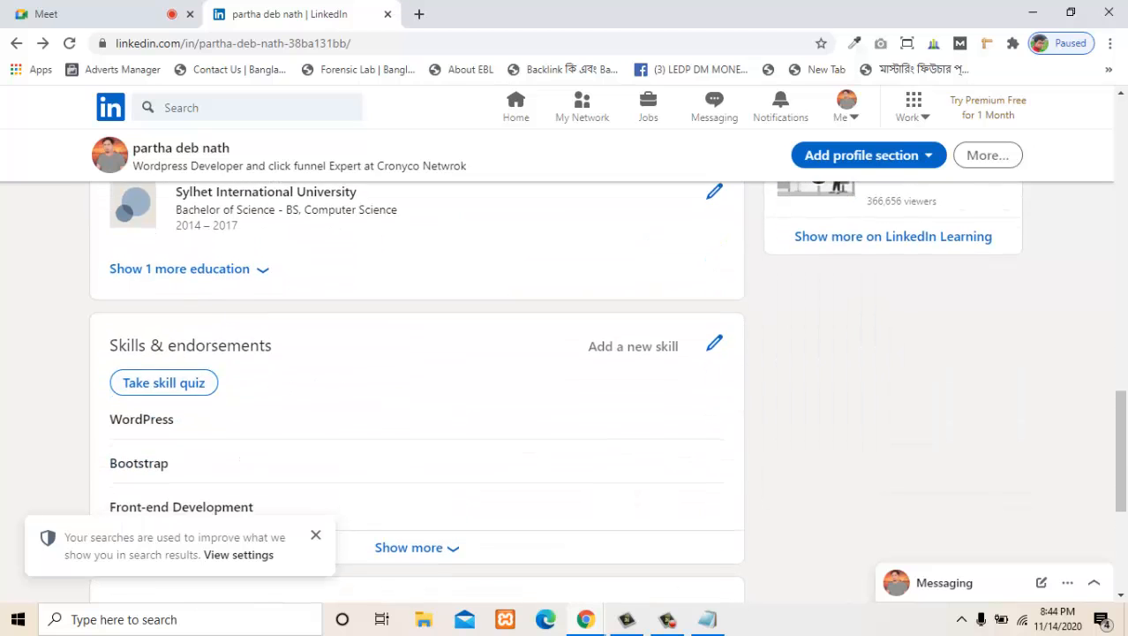
- Open the form for adding a new skill, view its suggestions and close it without adding any
scroll(163, 388, "down", 1)
key("Tab")
key("Tab")
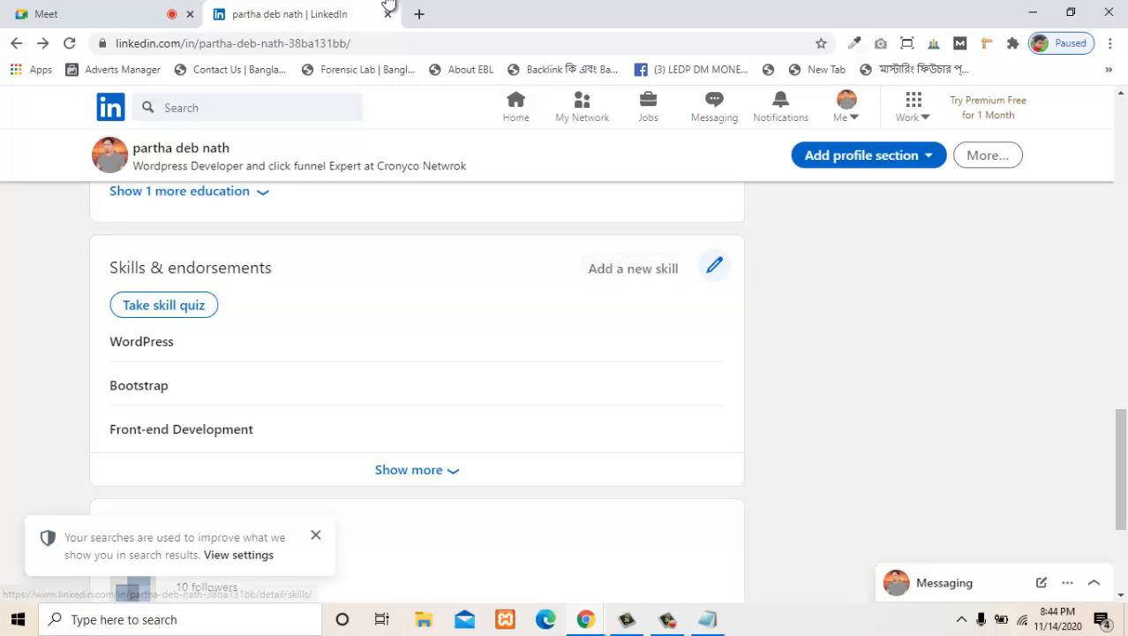
key("shift+Tab")
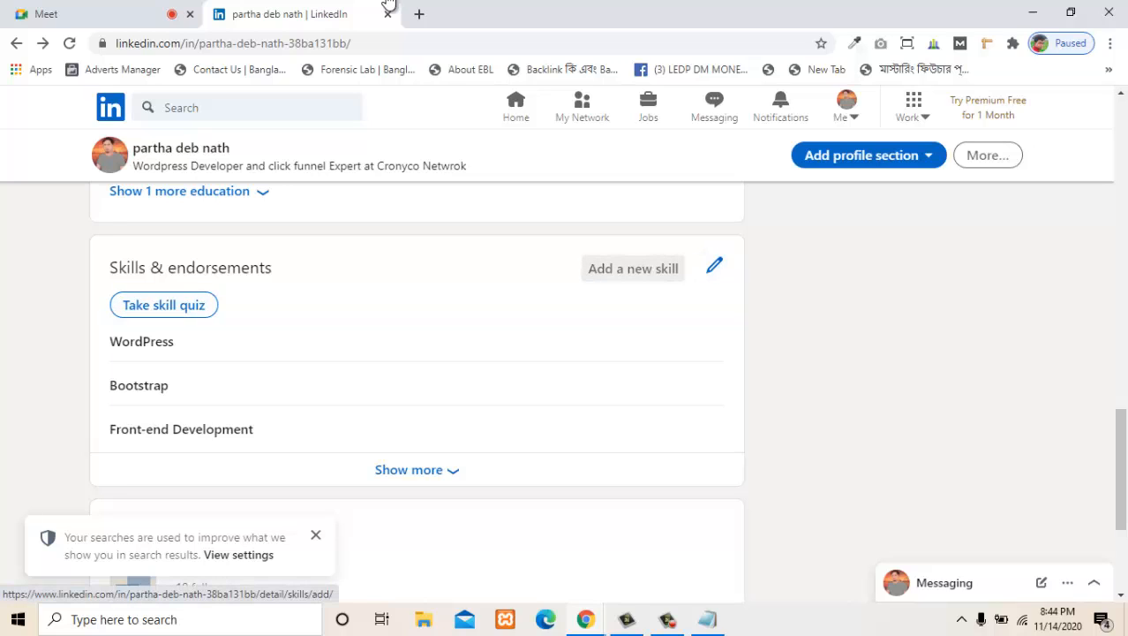
key("Return")
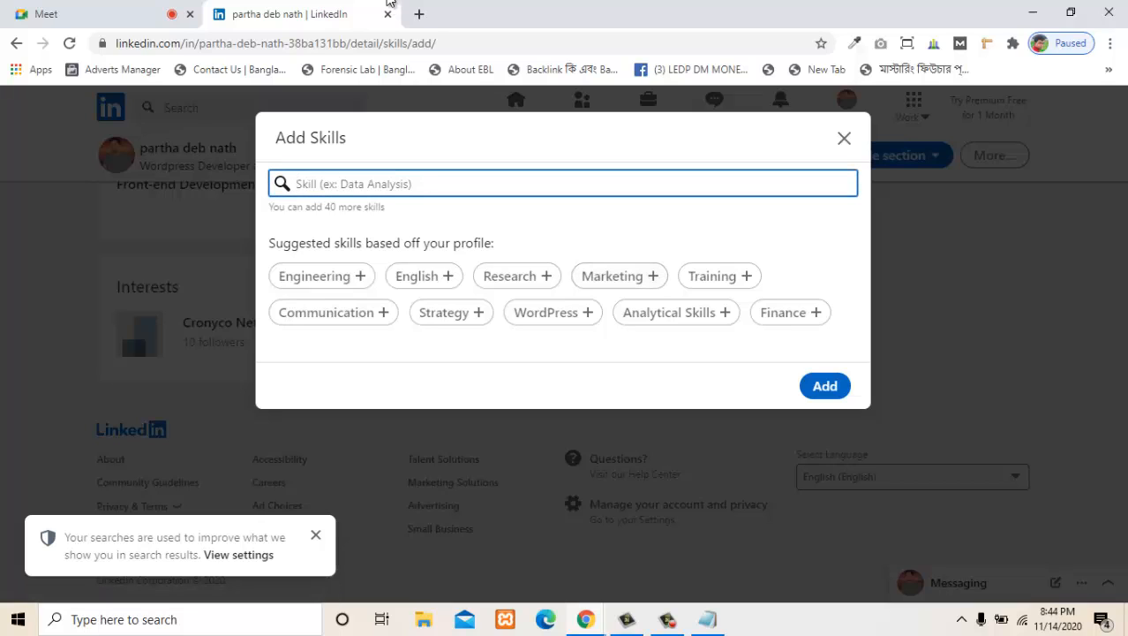
key("Escape")
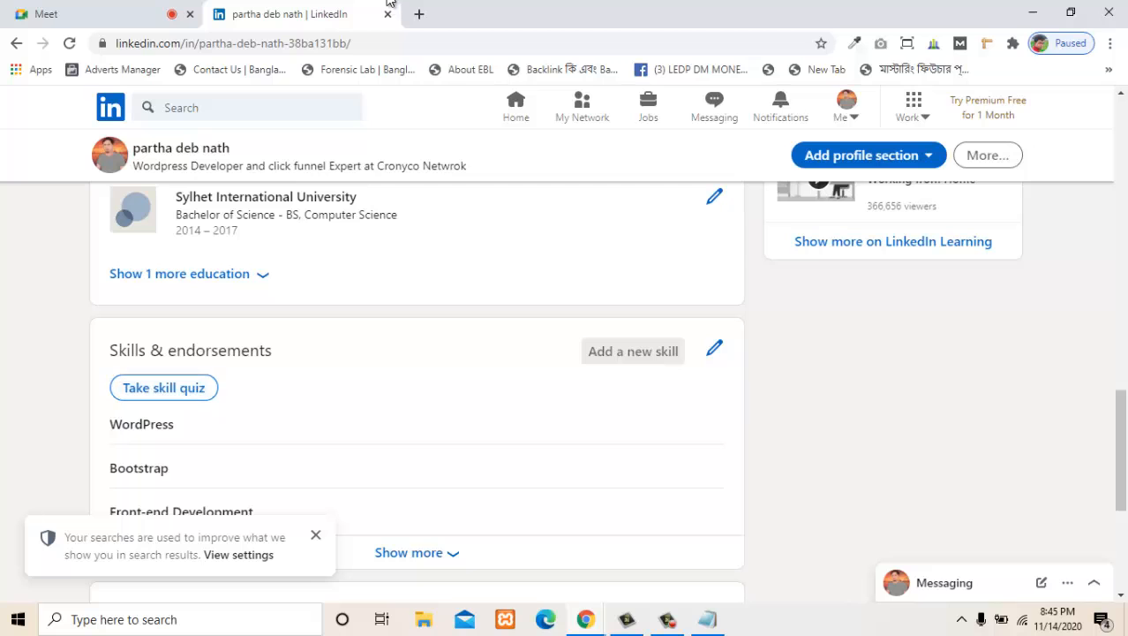
- Open the Skills & endorsements section for reordering and examine the Top Skills and Tools & Technologies lists
scroll(633, 351, "down", 2)
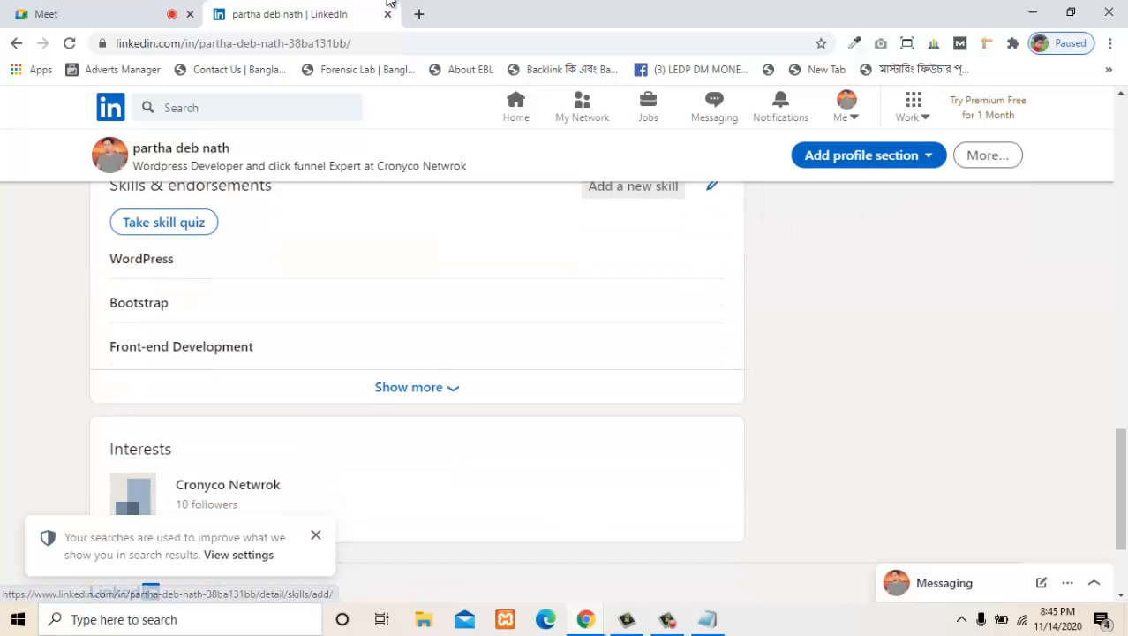
scroll(671, 229, "up", 1)
left_click(714, 265)
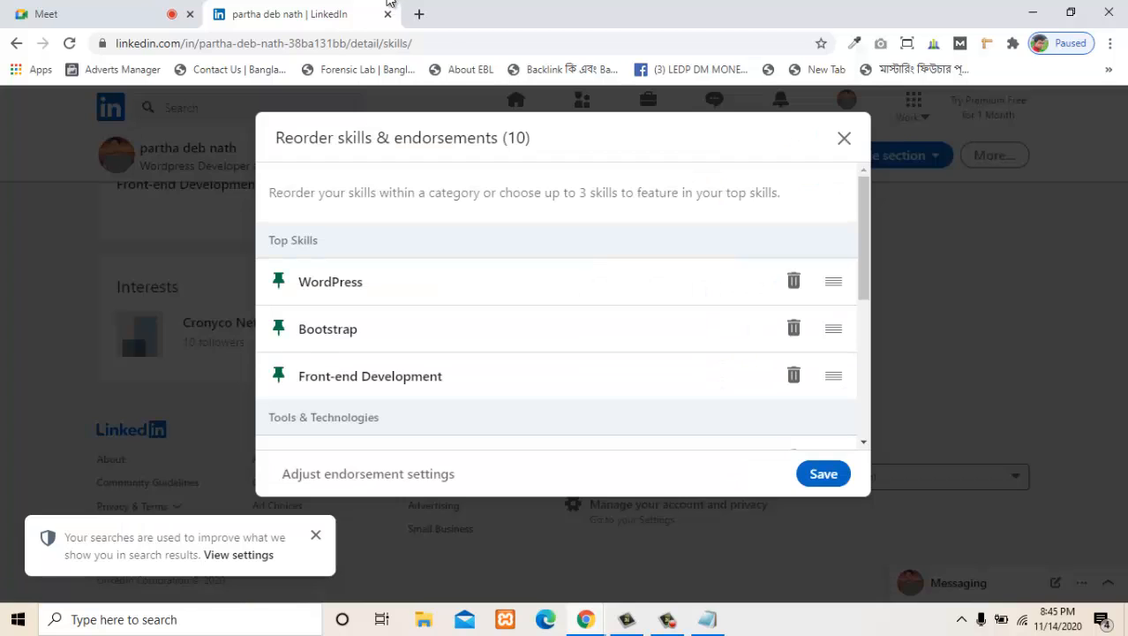
scroll(563, 306, "down", 4)
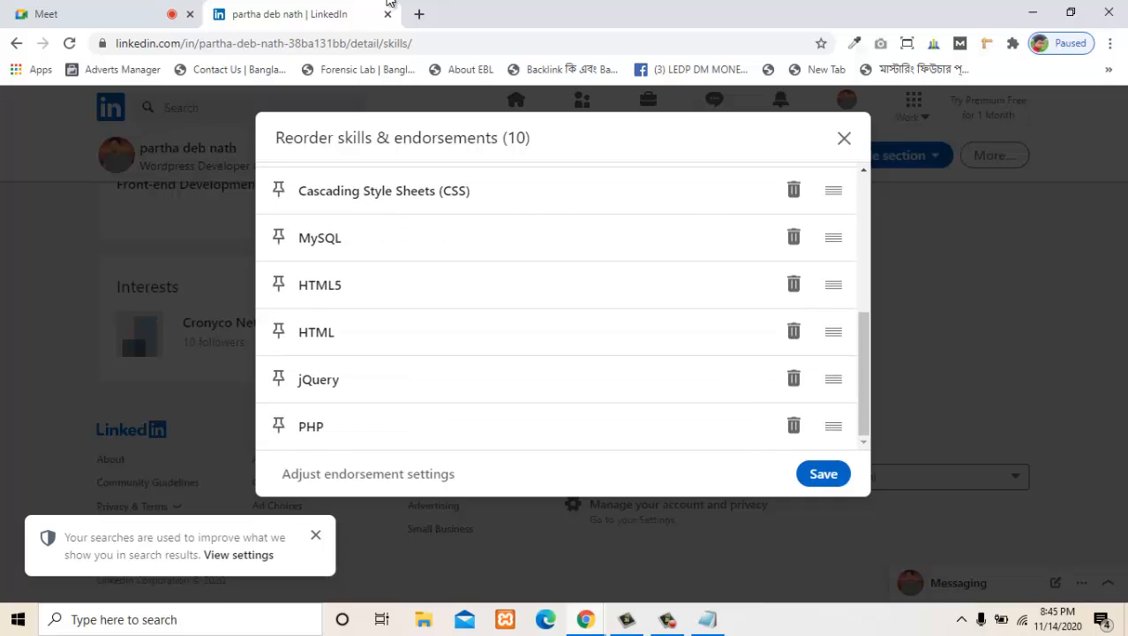
scroll(563, 306, "up", 4)
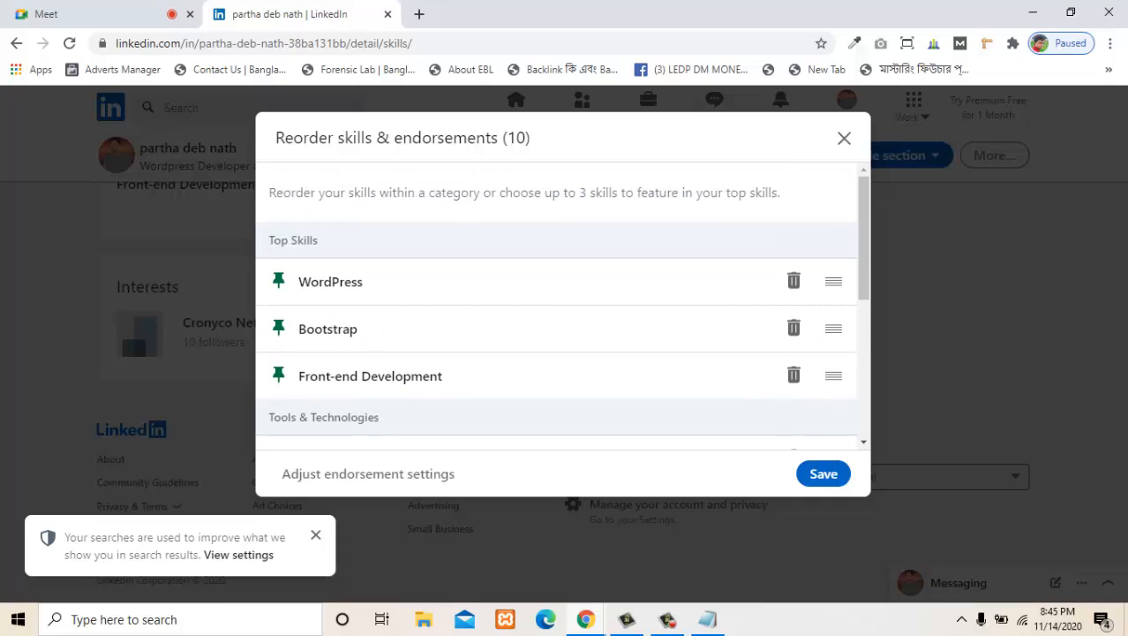
scroll(563, 306, "down", 2)
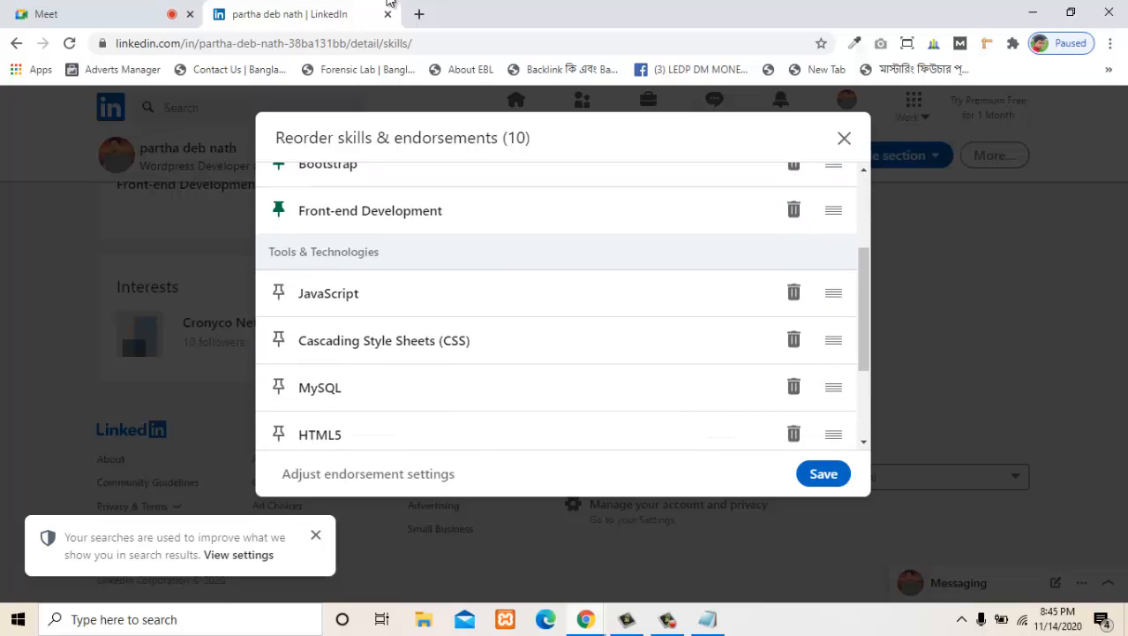
- Check the Top Skills and Tools & Technologies lists and save the skills order
scroll(563, 306, "down", 2)
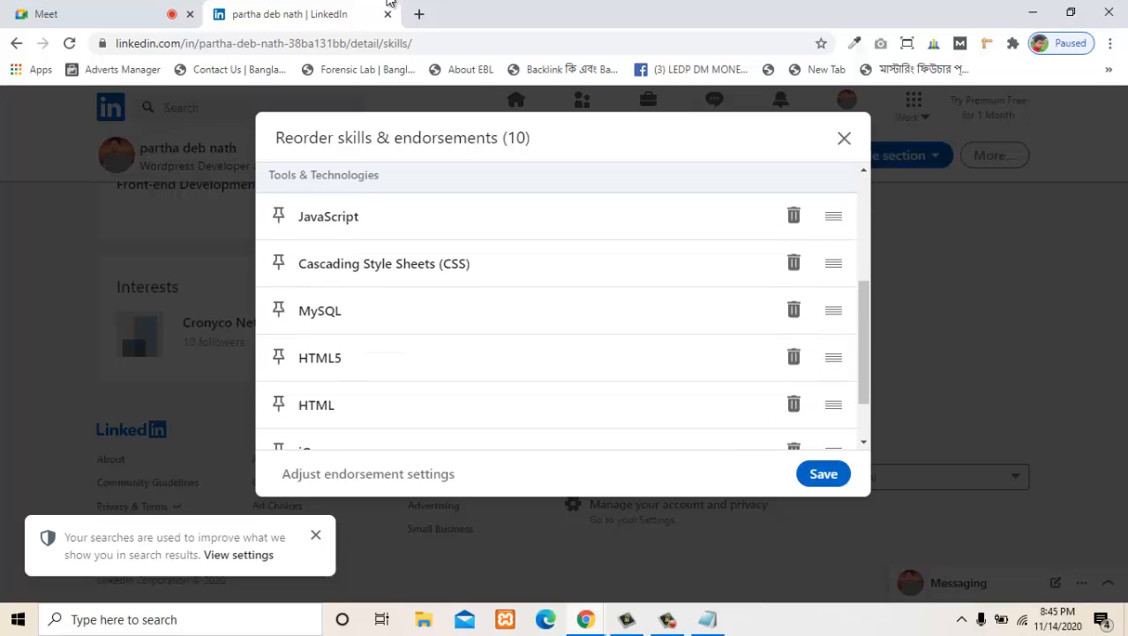
scroll(563, 306, "up", 4)
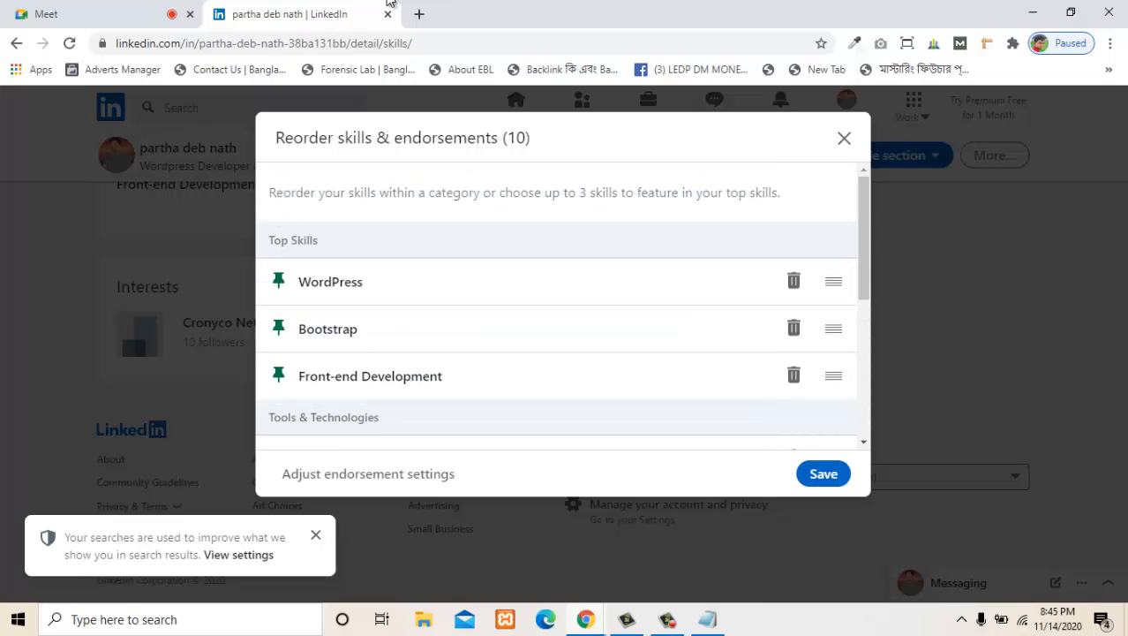
left_click(824, 474)
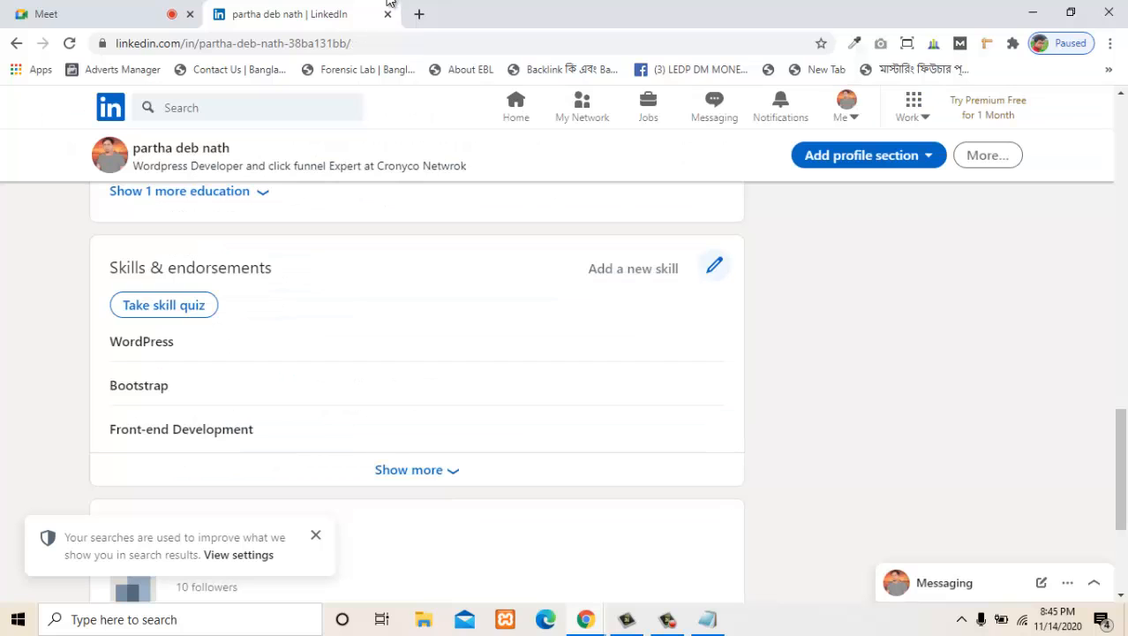
- Review your own profile from the skills and interests sections up to the banner and About summary
scroll(417, 397, "down", 3)
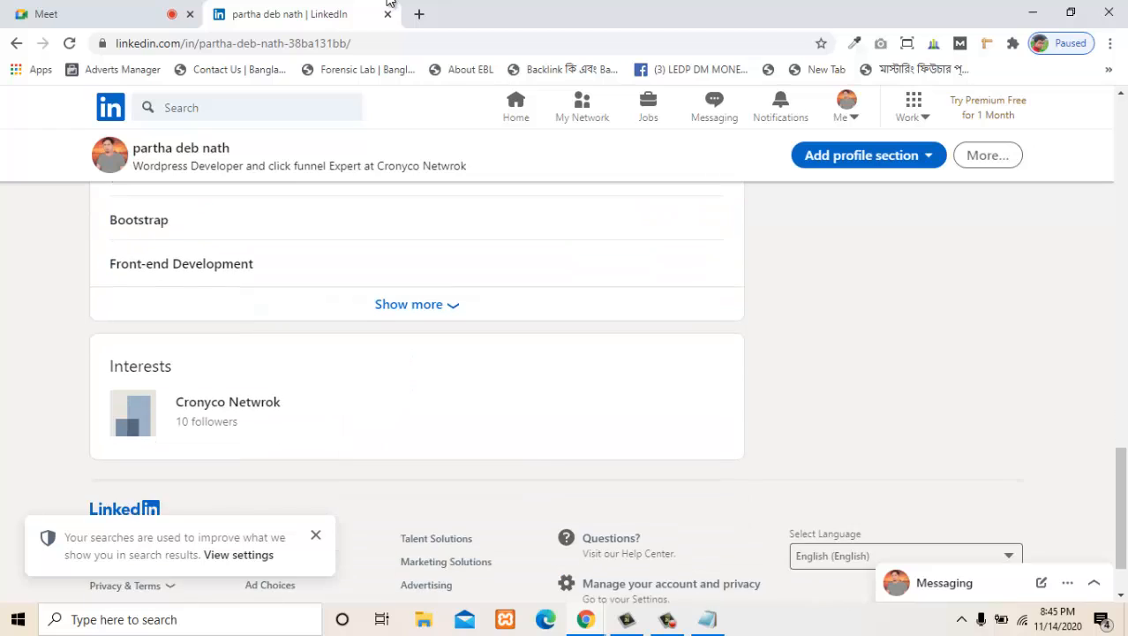
scroll(417, 397, "up", 15)
scroll(417, 397, "up", 5)
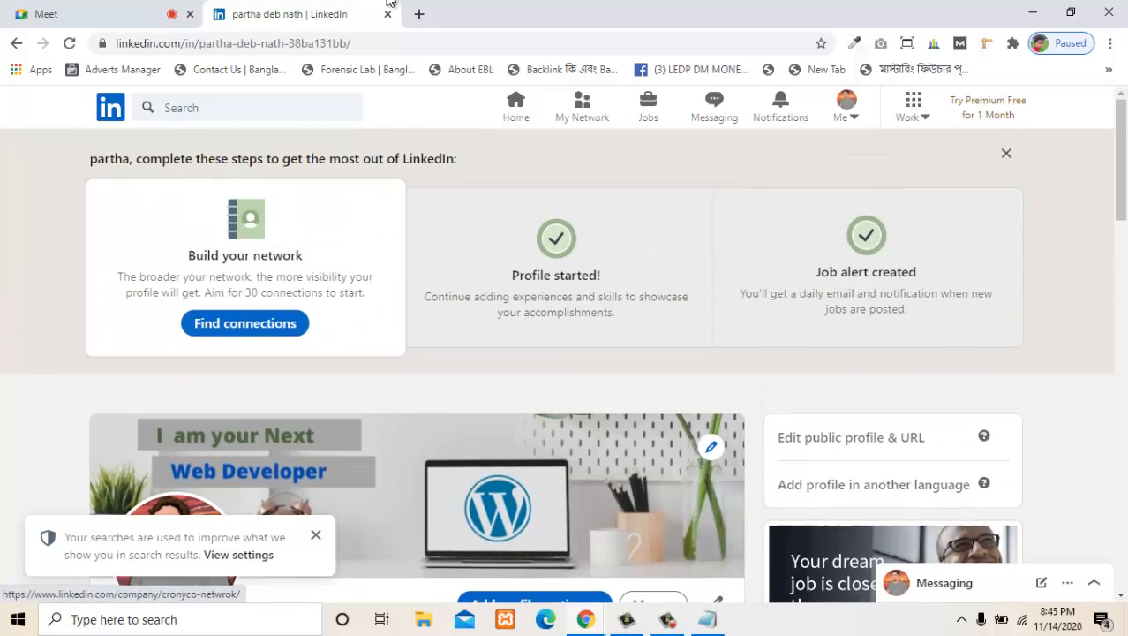
scroll(417, 397, "down", 3)
scroll(417, 397, "down", 2)
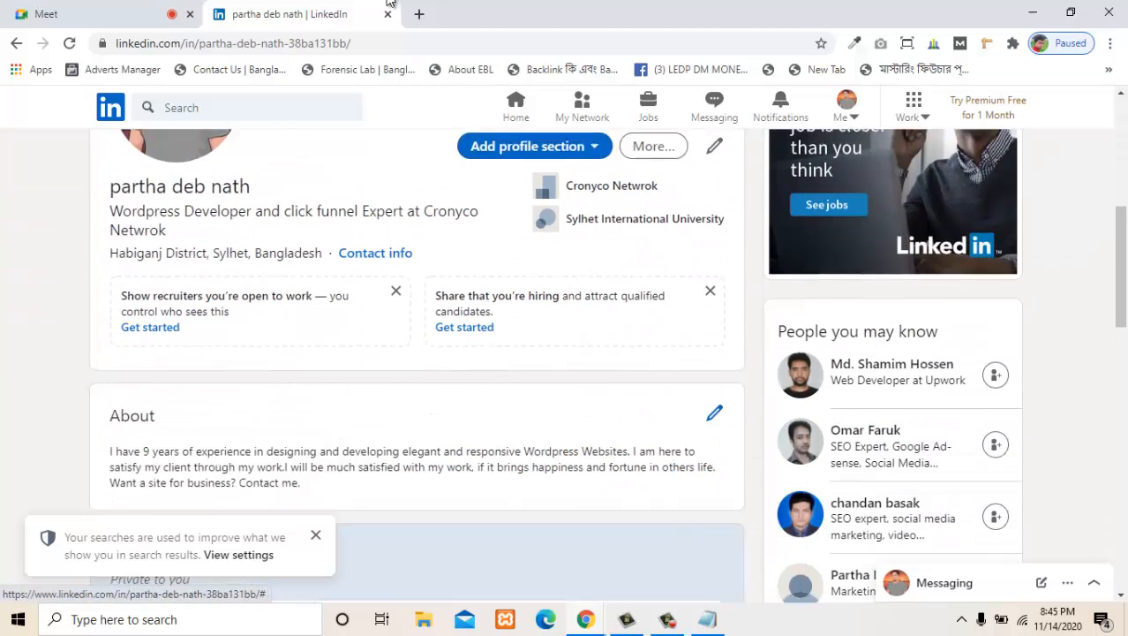
scroll(417, 398, "up", 1)
scroll(416, 397, "up", 4)
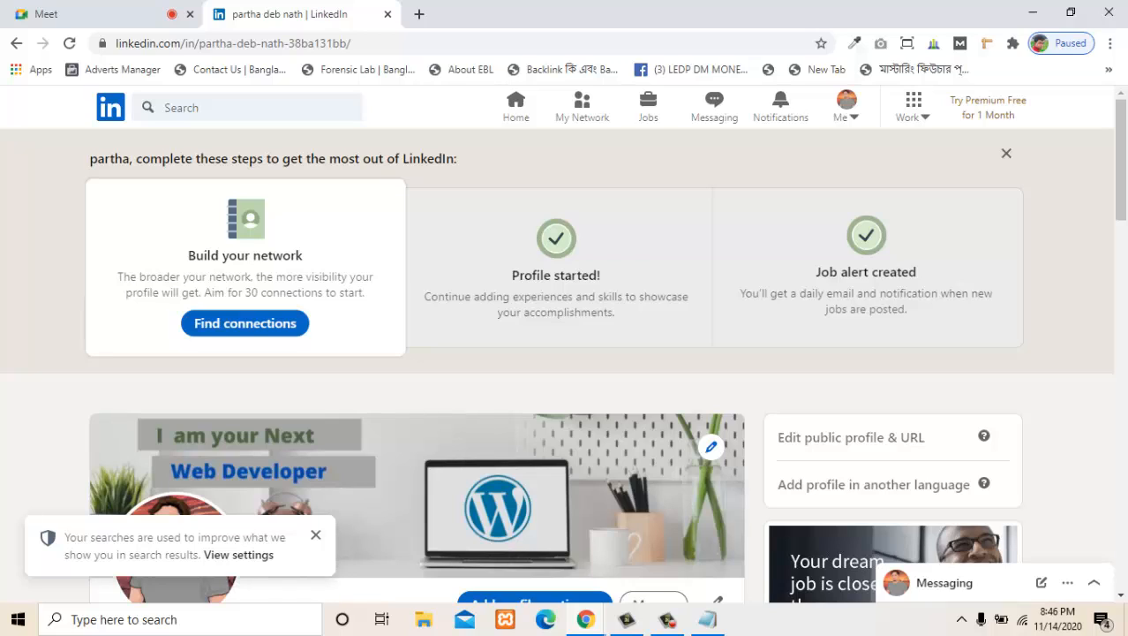
- Examine the profile completion steps, highlighting the advice on building your network and on adding experiences and skills
left_click_drag(354, 293, 257, 294)
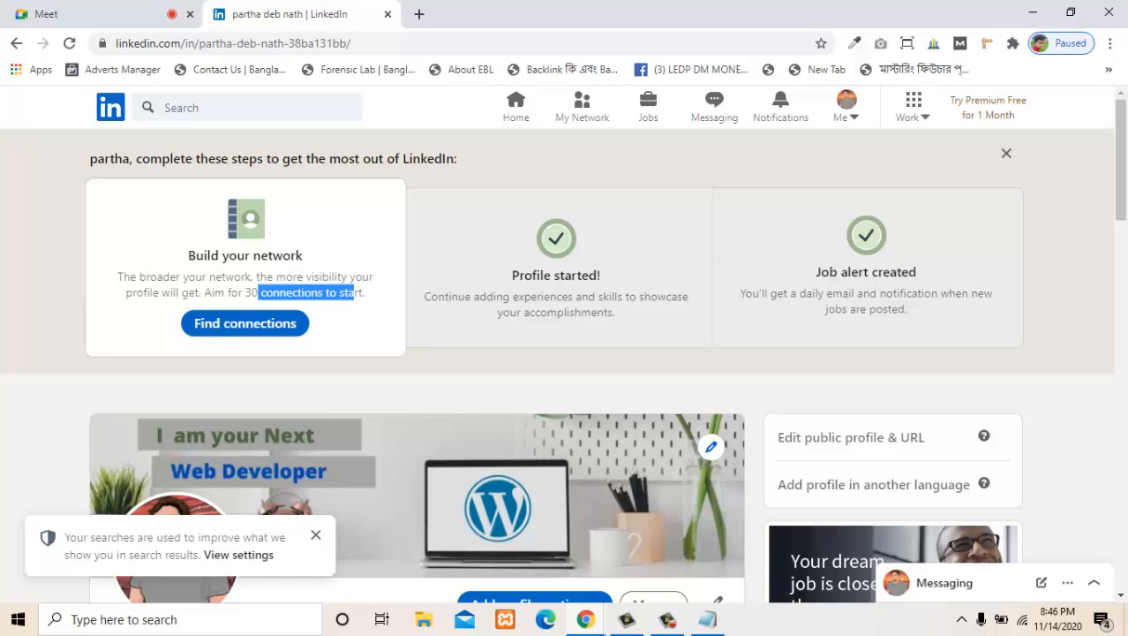
left_click(368, 294)
left_click_drag(368, 294, 227, 293)
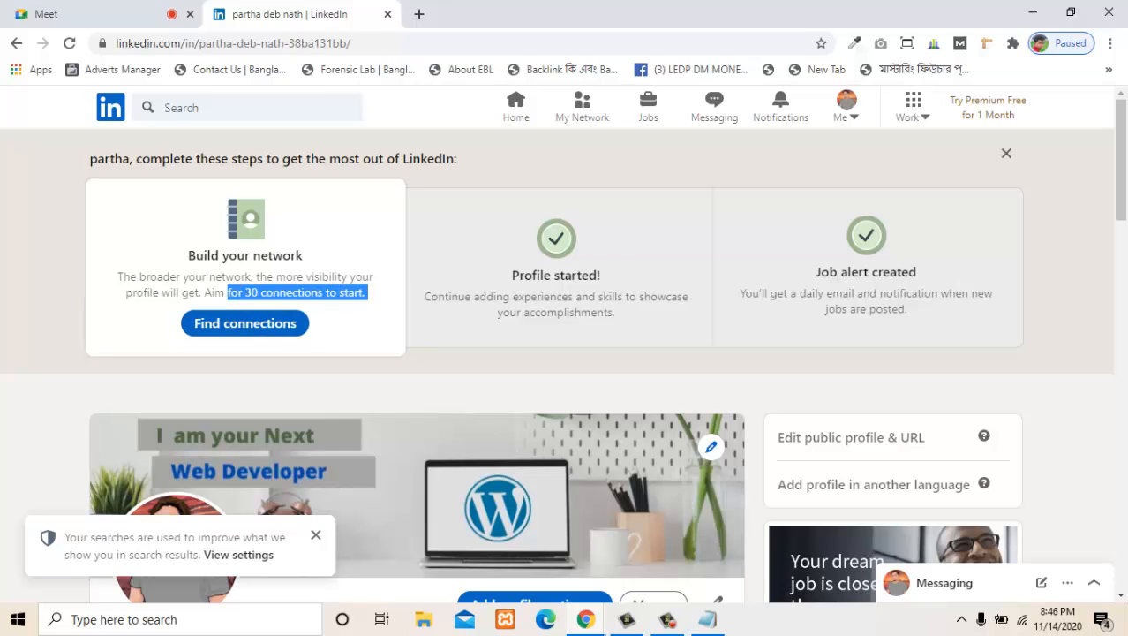
left_click(367, 293)
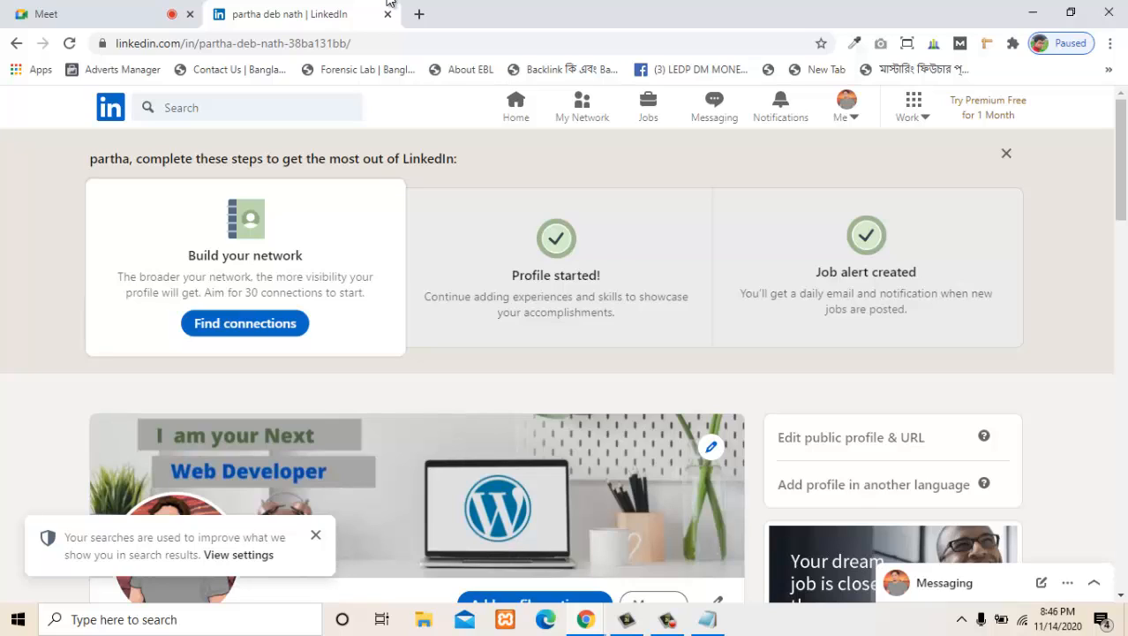
left_click_drag(220, 160, 453, 160)
left_click(454, 161)
left_click_drag(479, 297, 591, 312)
left_click(592, 312)
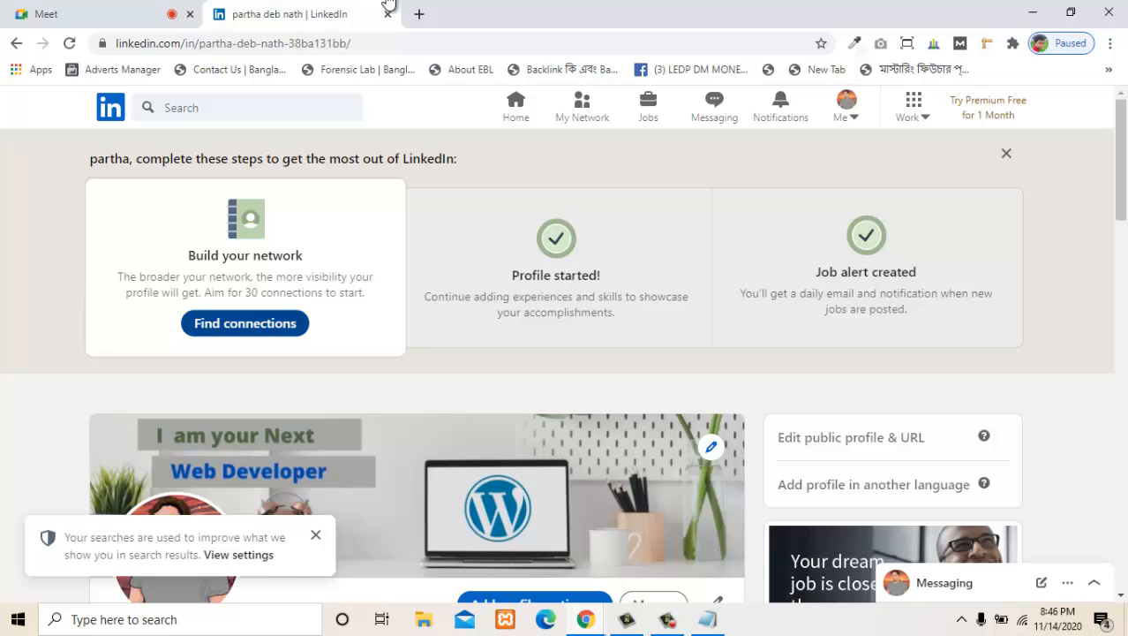
- Find suggested connections and invite the digital marketing and lead generation manager to connect
left_click(245, 324)
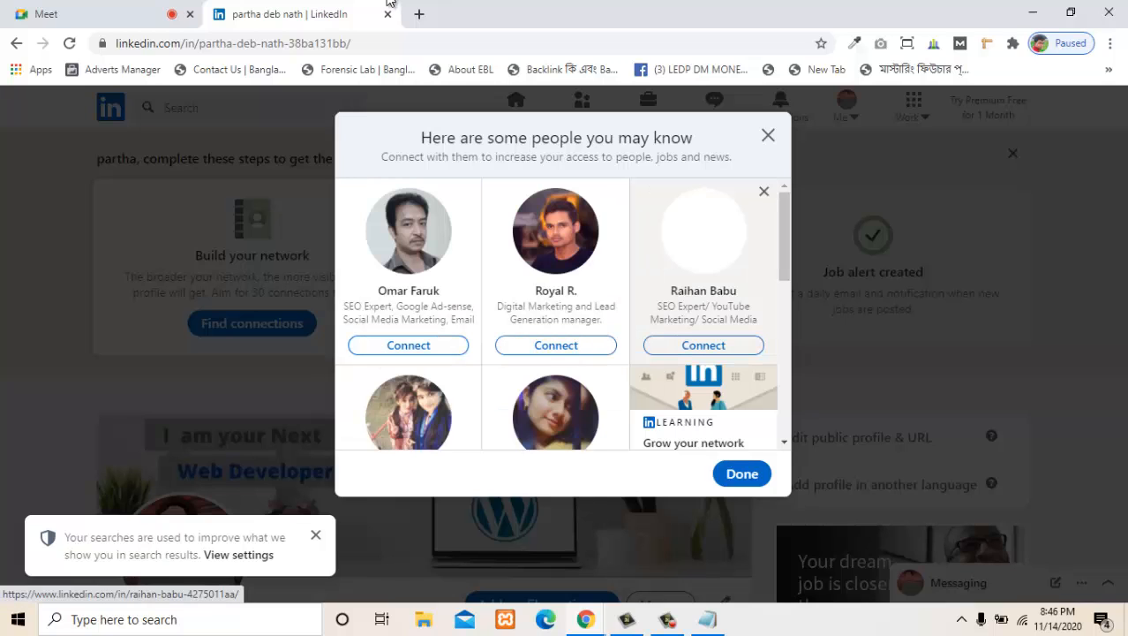
scroll(556, 309, "down", 1)
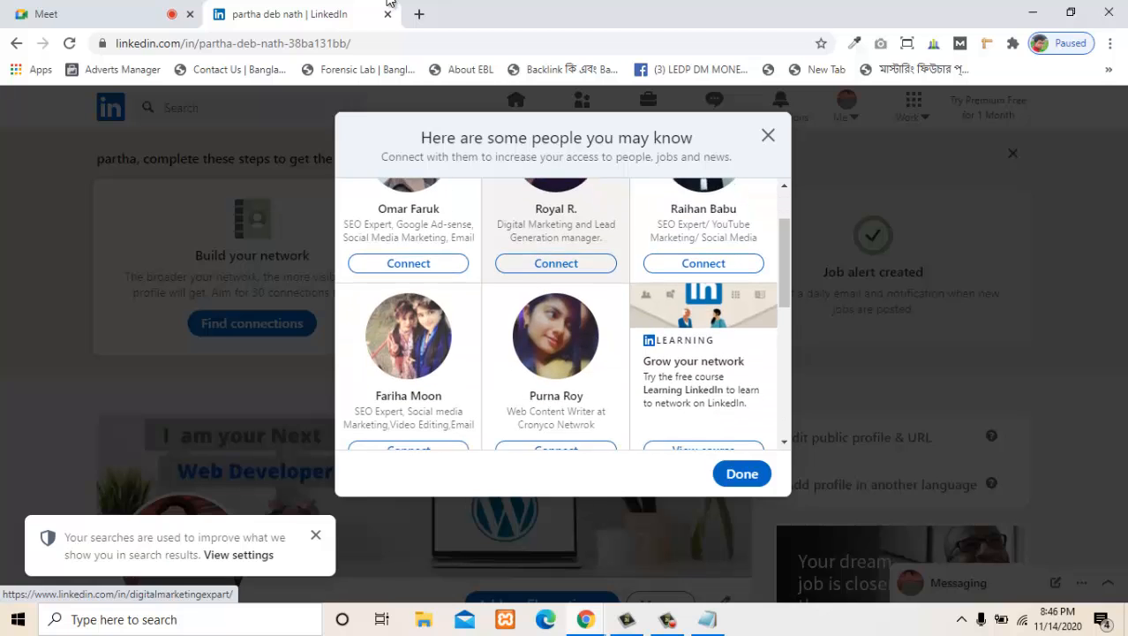
left_click(556, 262)
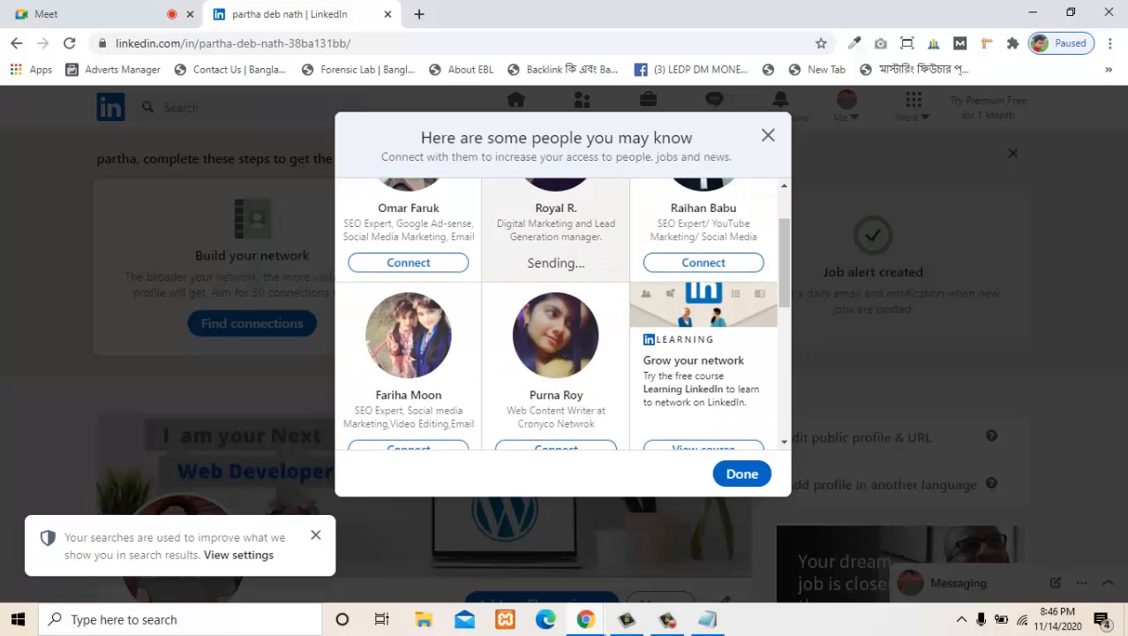
- Invite the marketing manager at PNSERVER to connect and close the suggested people list
scroll(704, 314, "up", 1)
scroll(557, 309, "down", 3)
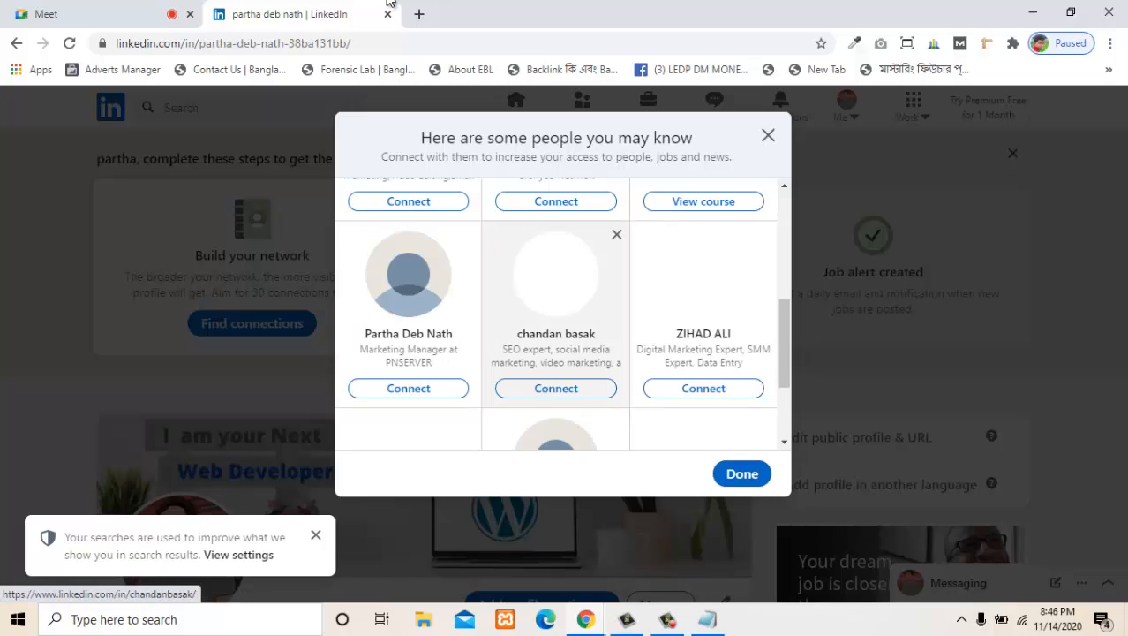
left_click(408, 387)
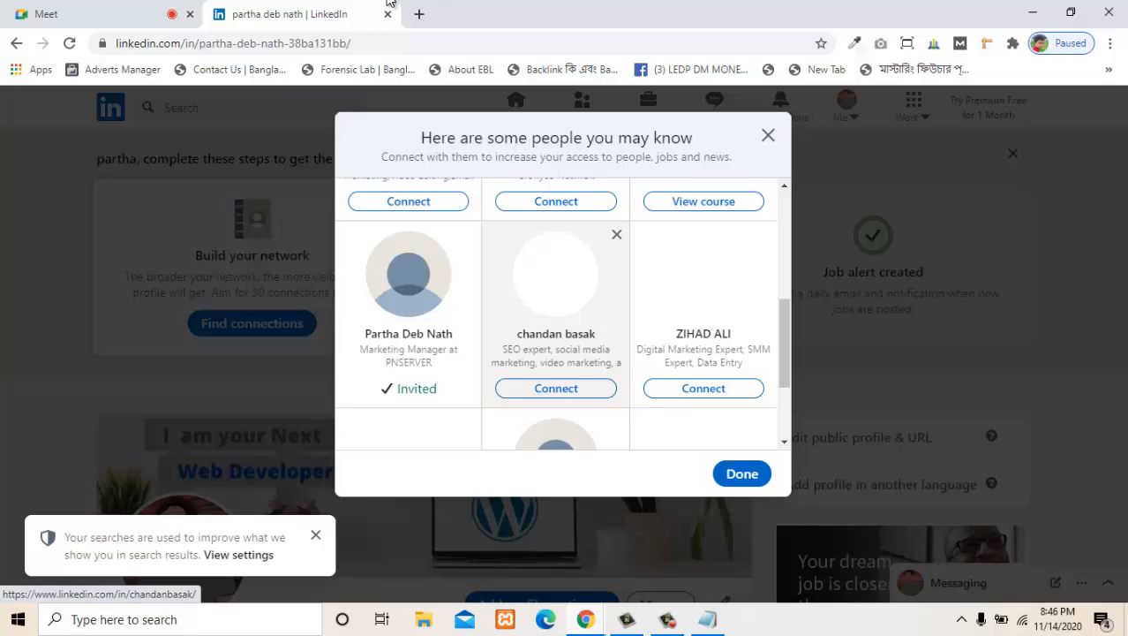
scroll(704, 302, "down", 2)
scroll(704, 302, "up", 6)
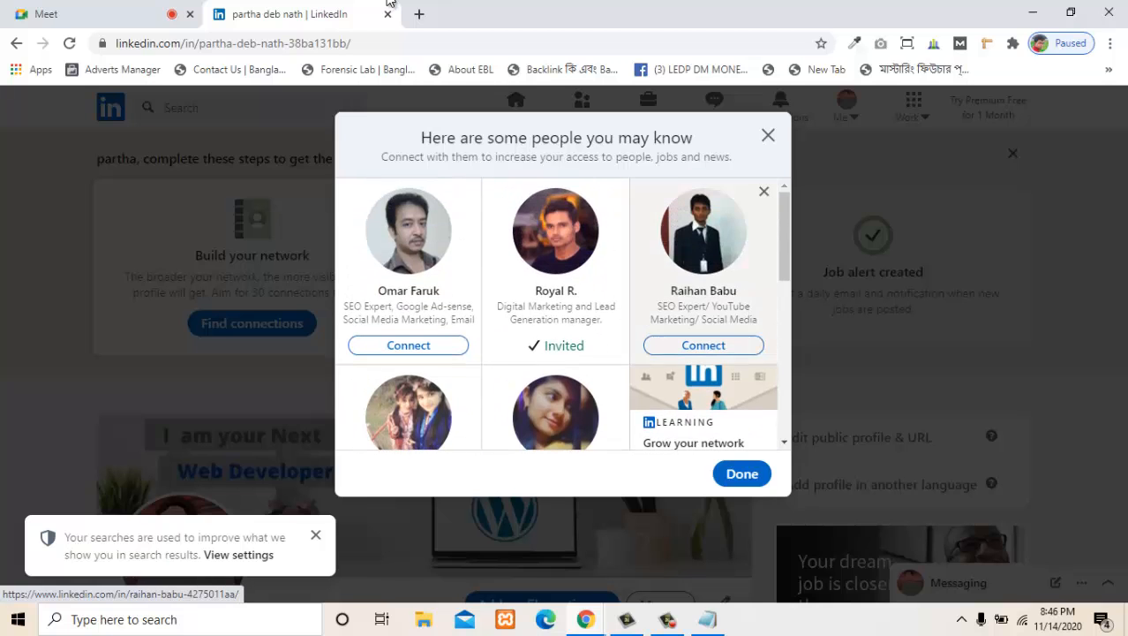
left_click(768, 135)
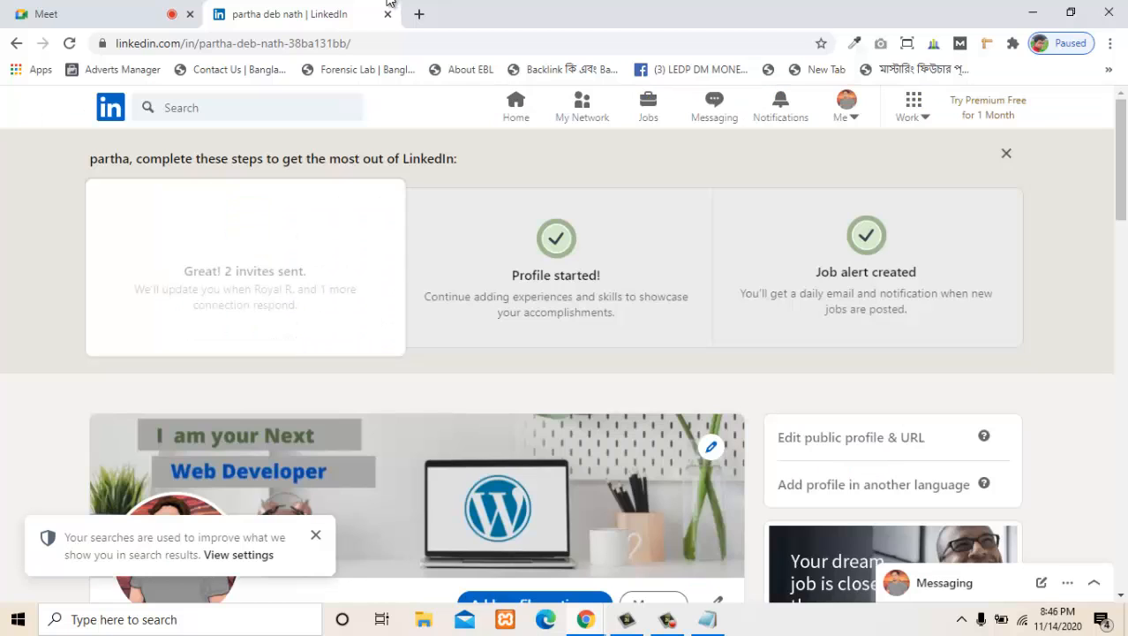
- Switch to the Google Meet call, open its chat and copy the LinkedIn username shared by a participant
left_click(92, 14)
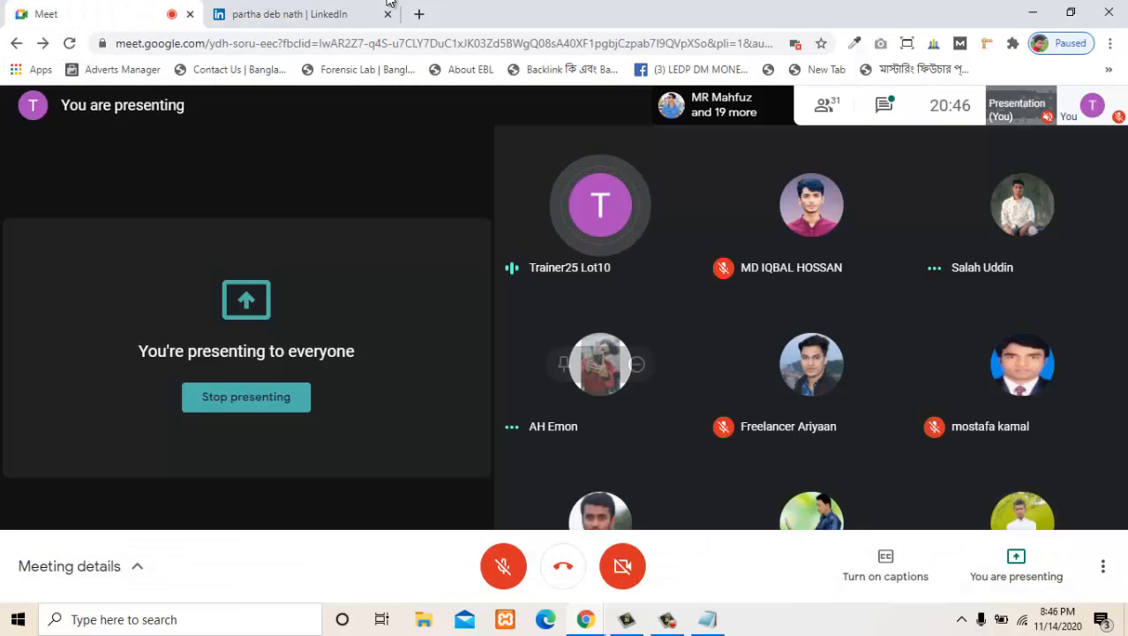
left_click(884, 105)
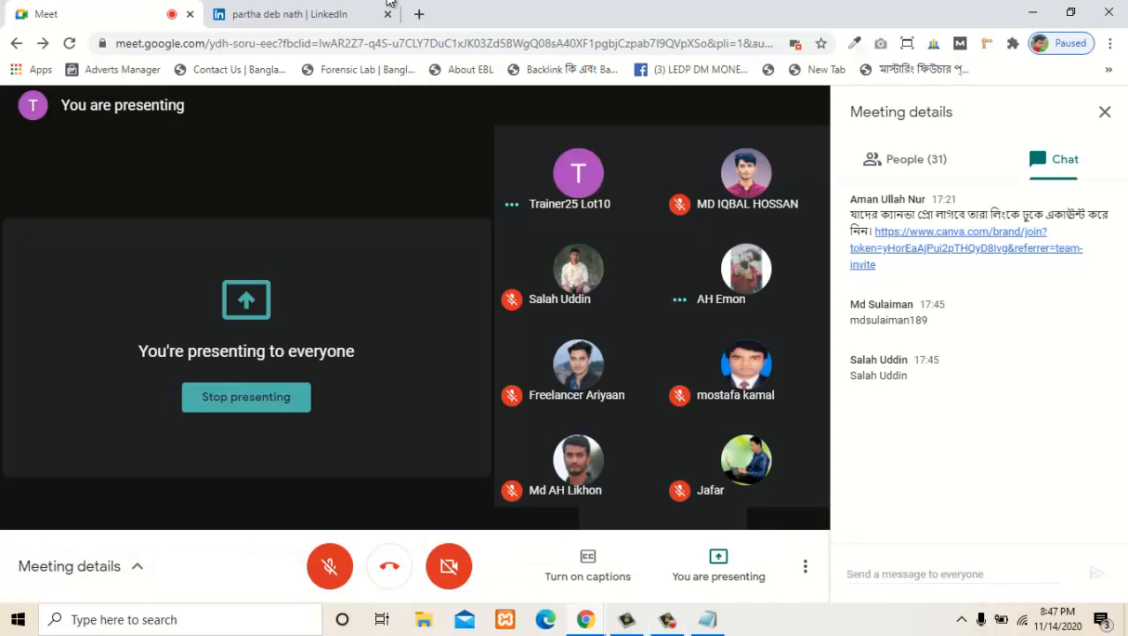
left_click_drag(928, 320, 849, 319)
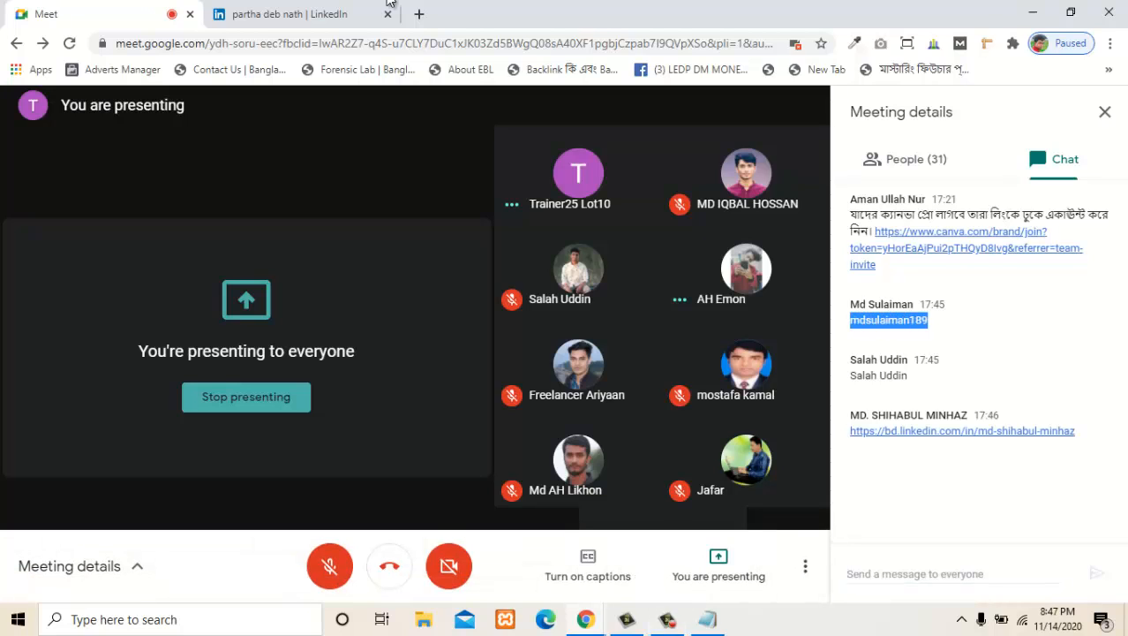
right_click(853, 324)
left_click(885, 336)
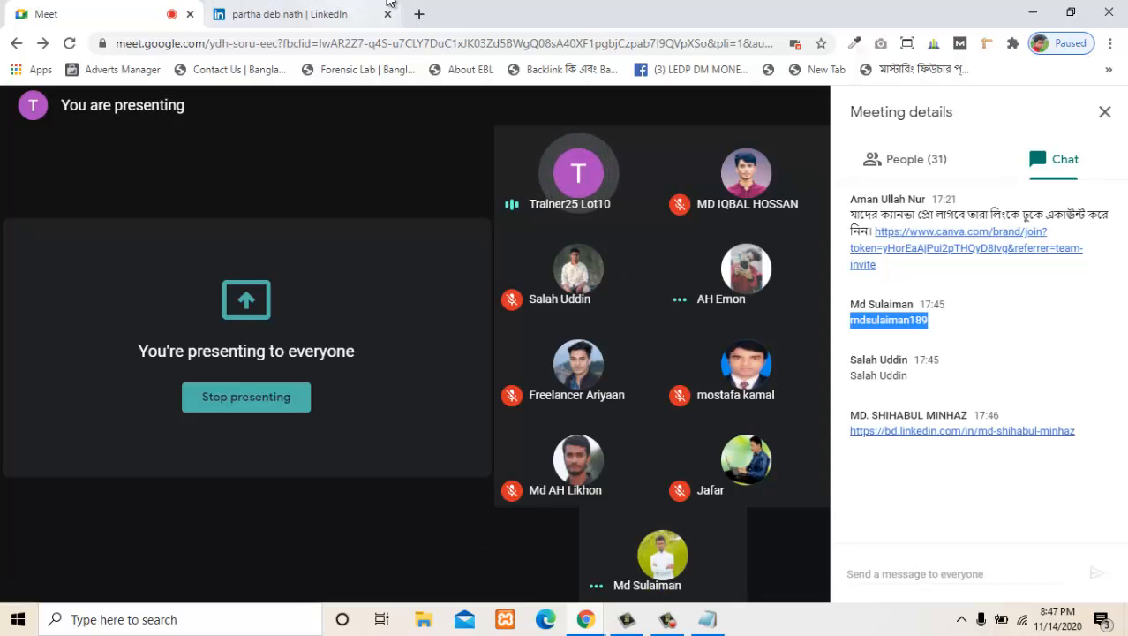
- Switch back to LinkedIn and search for the copied participant username
left_click(390, 2)
left_click(247, 108)
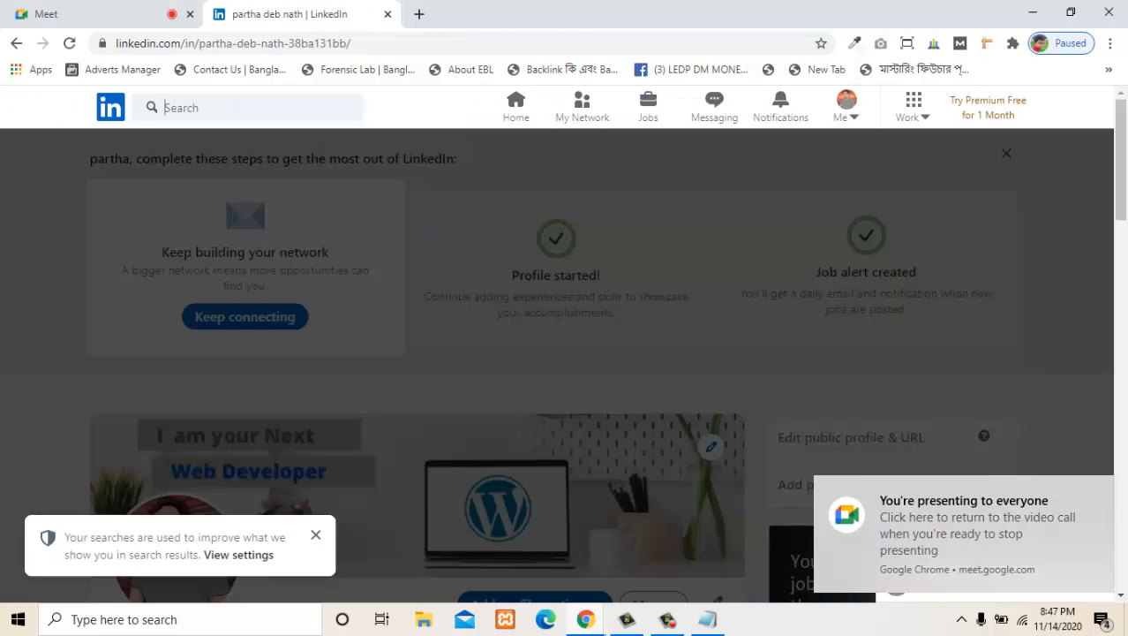
key("ctrl+v")
key("Return")
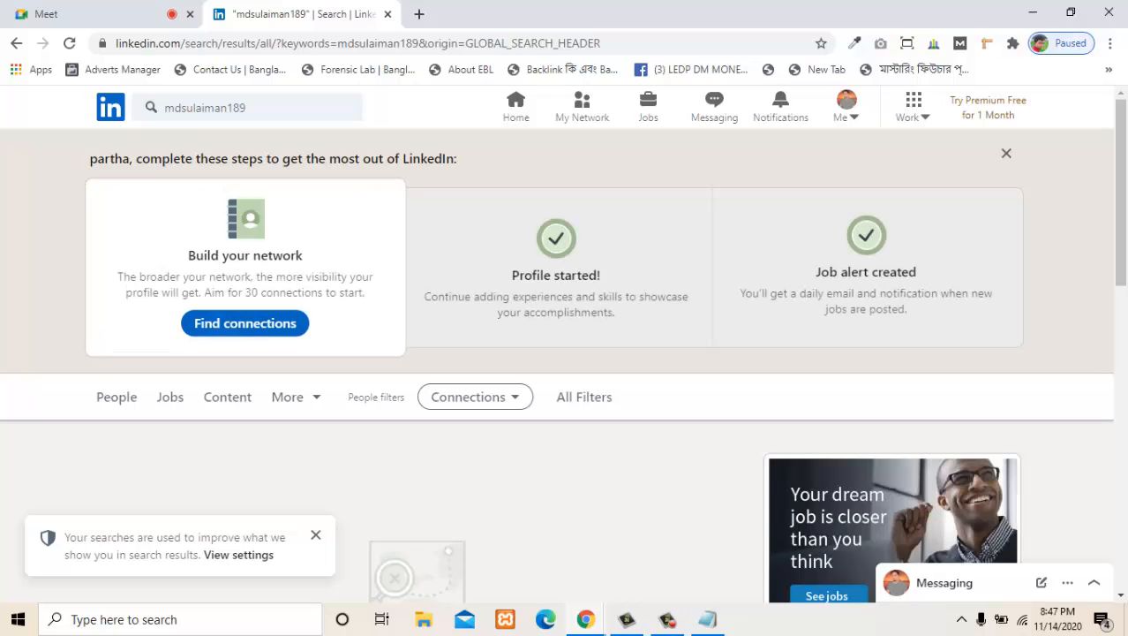
- Reopen the search suggestions for the username and open the suggested member's profile
left_click(268, 108)
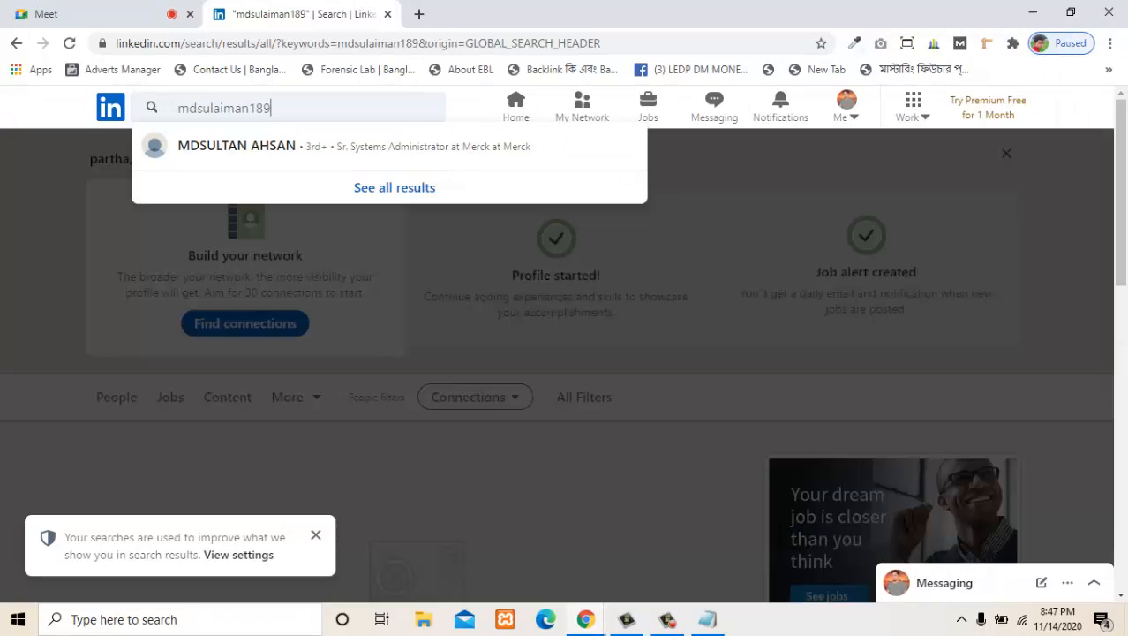
key("Down")
key("Return")
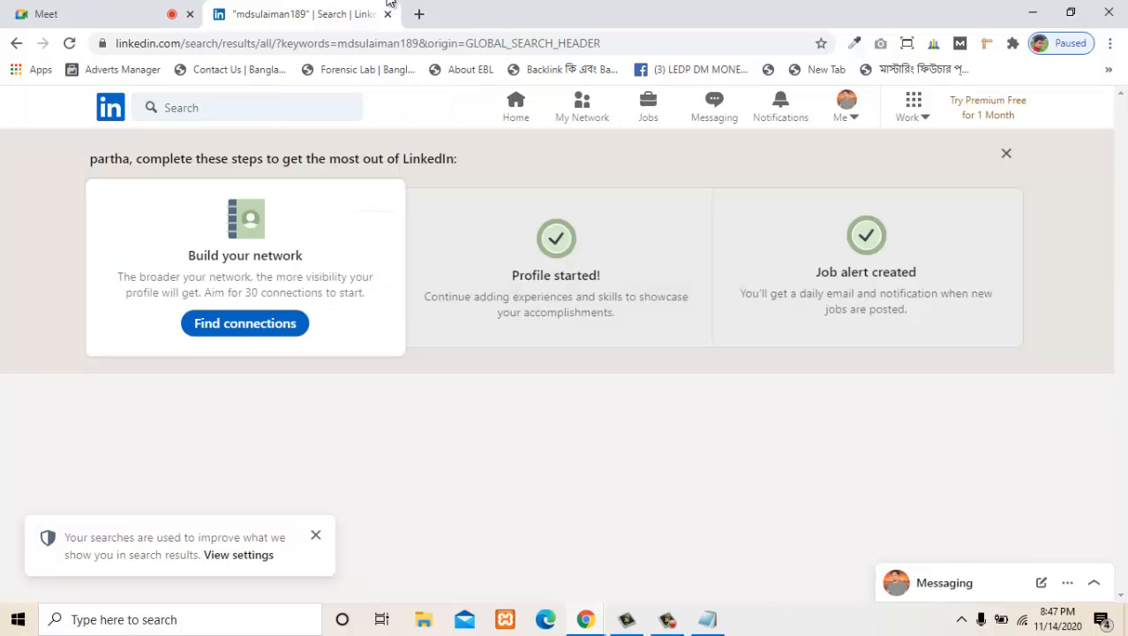
- Open the first LinkedIn profile link shared in the Google Meet chat and return to the meeting
left_click(101, 14)
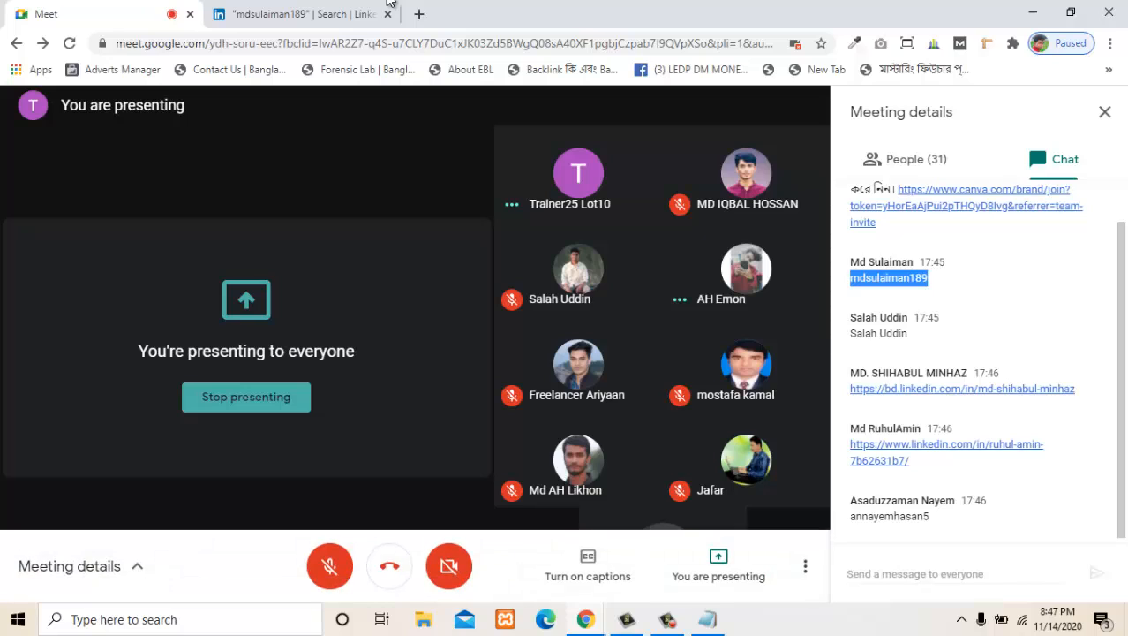
left_click(962, 389)
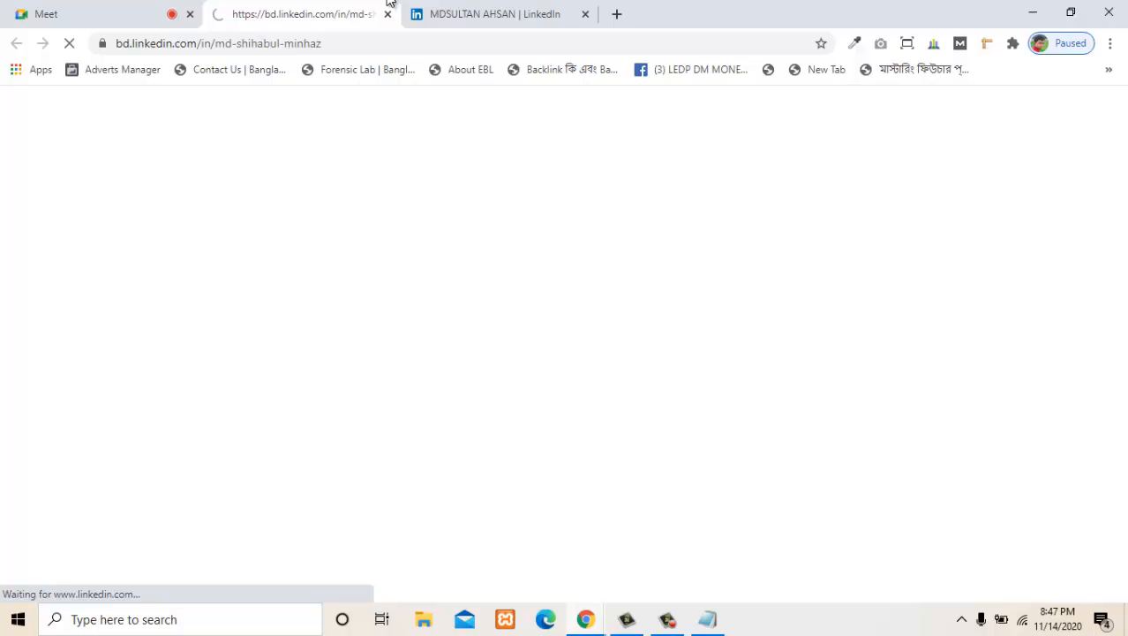
left_click(97, 14)
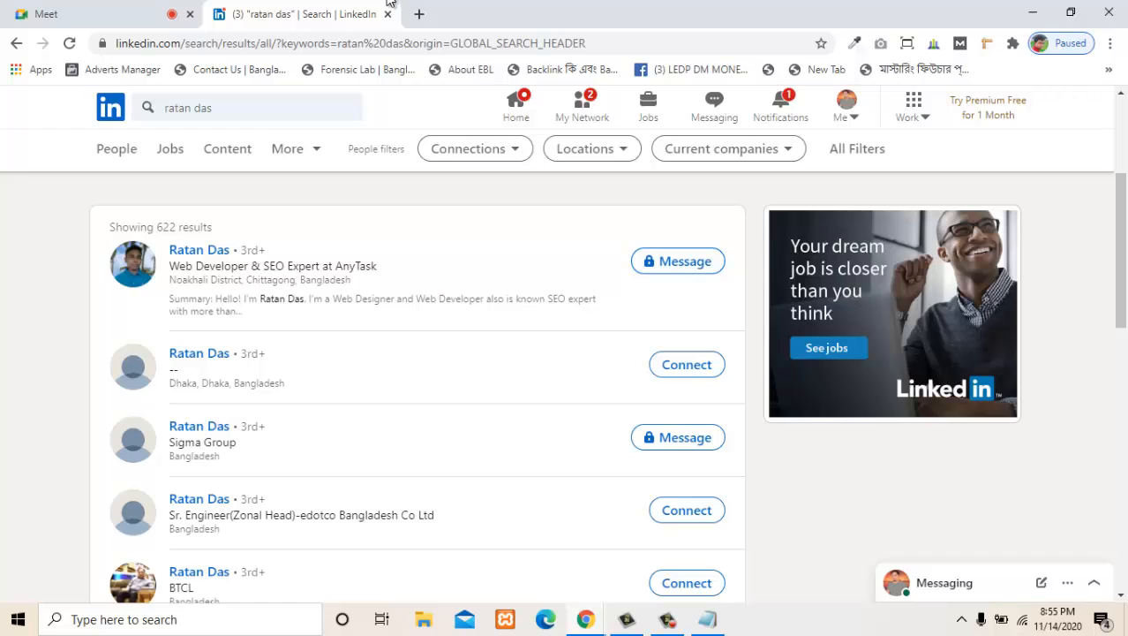
- Send a connection invitation without a note to the member listed at BTCL and go to the second page of search results
scroll(566, 353, "down", 1)
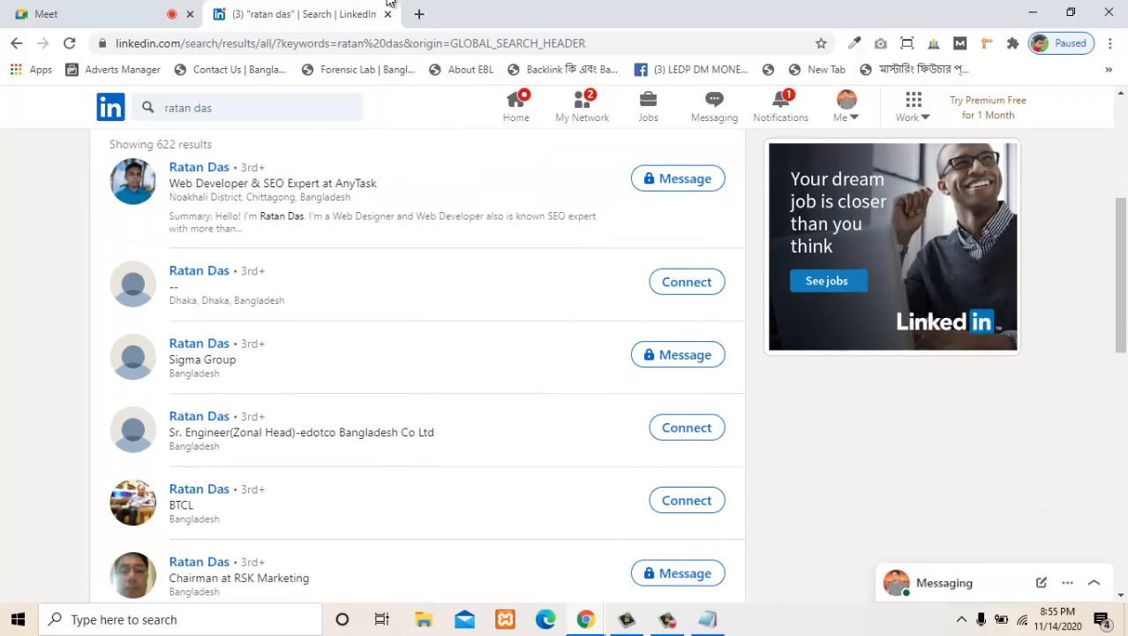
scroll(565, 354, "down", 2)
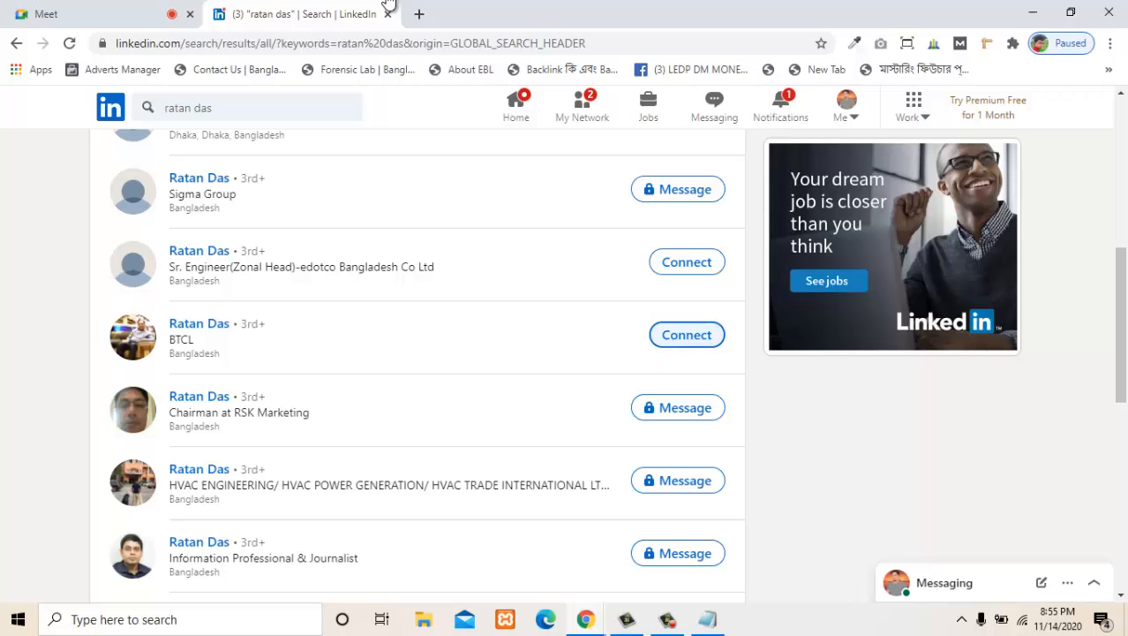
left_click(687, 335)
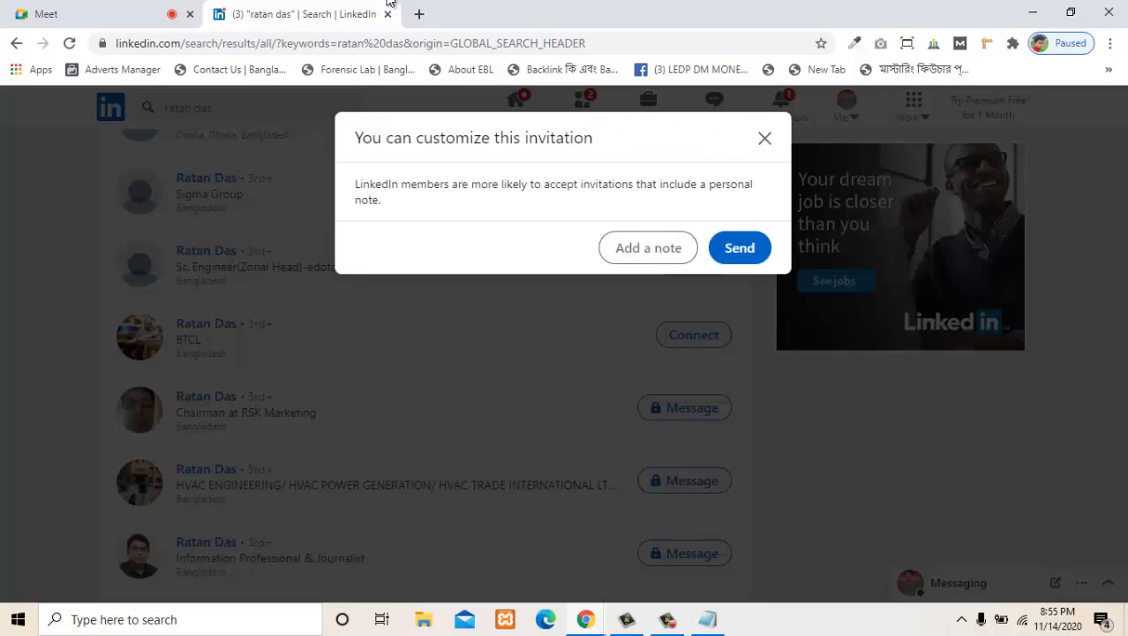
left_click(740, 247)
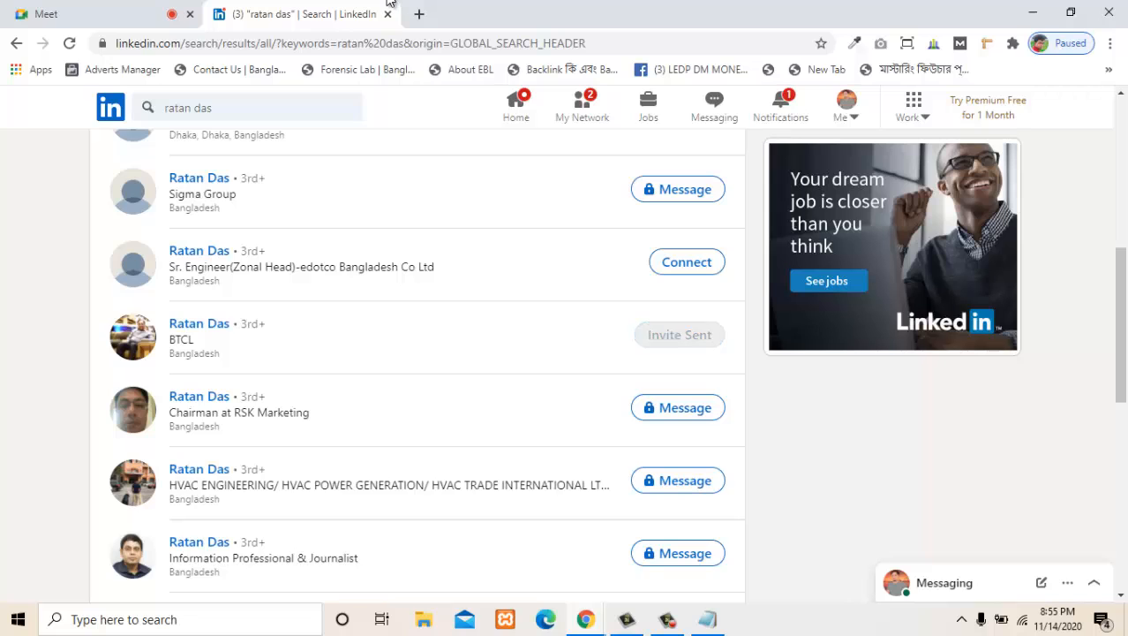
scroll(415, 354, "down", 3)
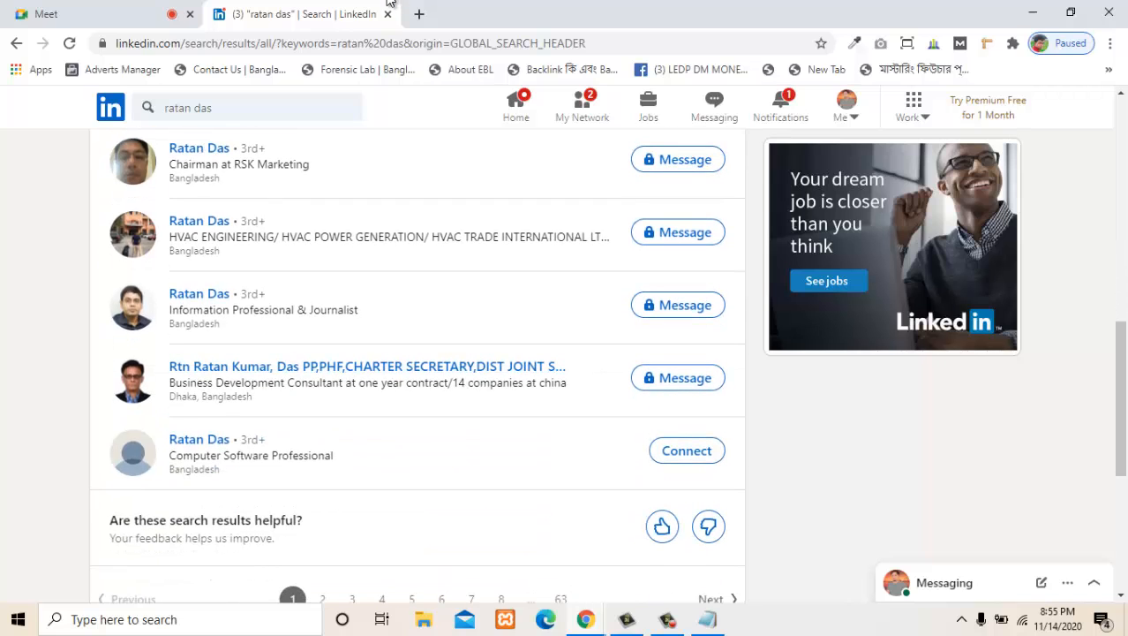
scroll(415, 353, "down", 2)
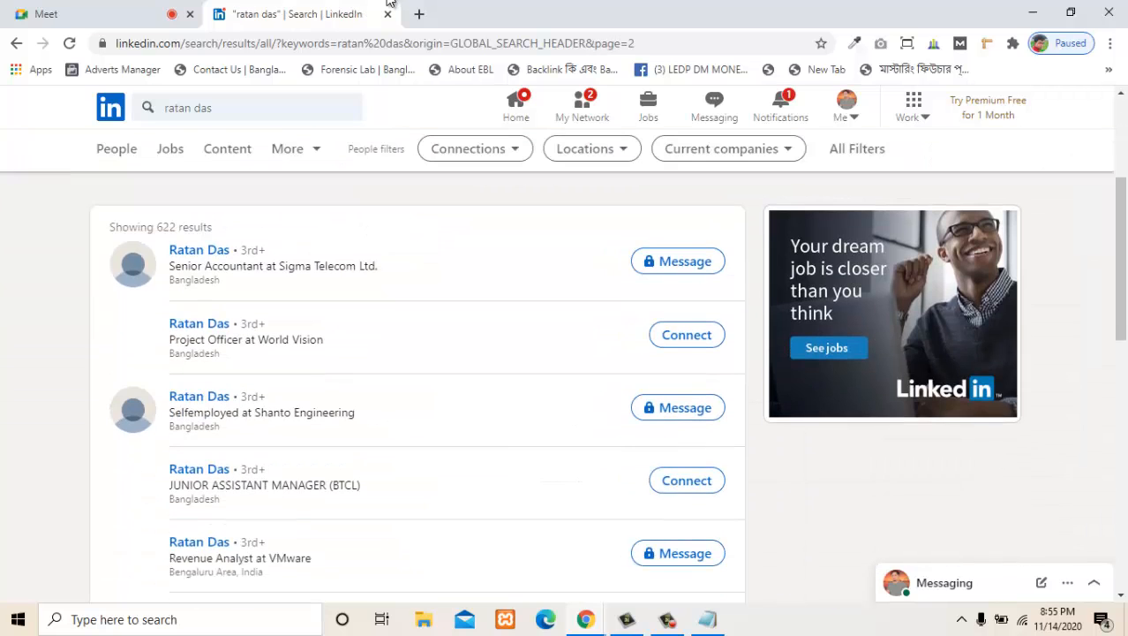
- Send a connection invitation without a note to the Junior Assistant Manager (BTCL) on the second results page
scroll(390, 3, "down", 1)
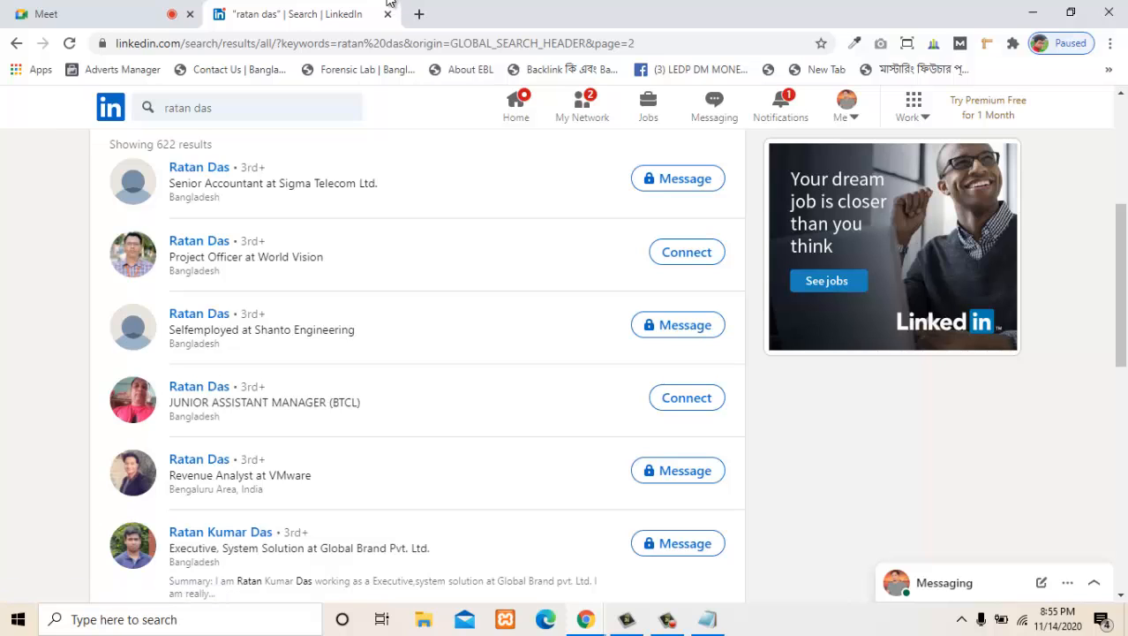
scroll(388, 3, "down", 2)
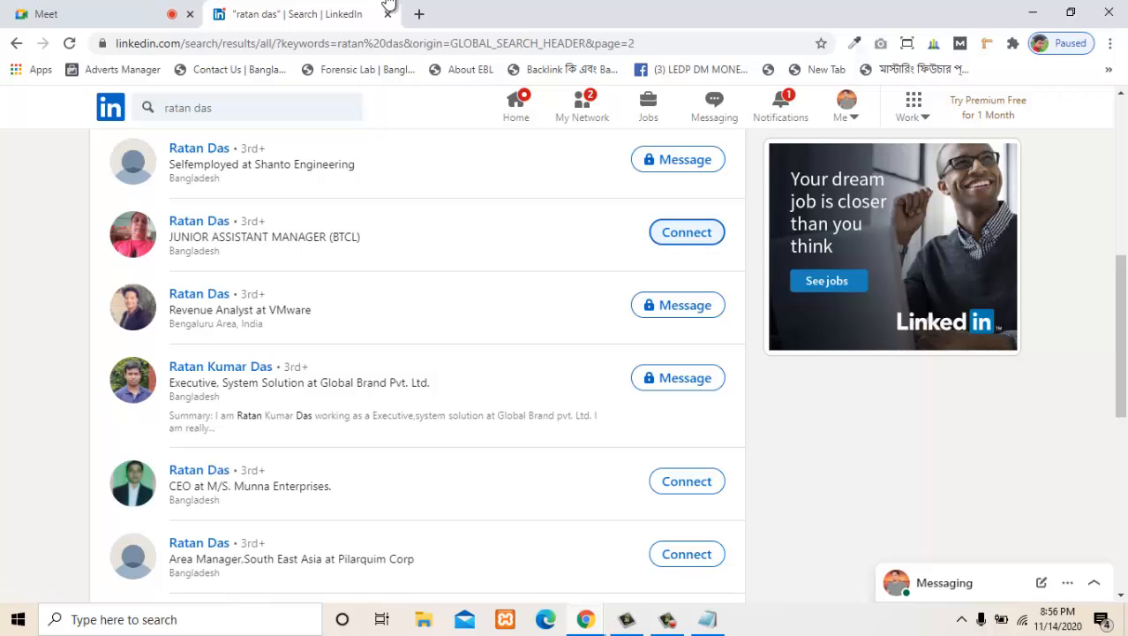
left_click(680, 236)
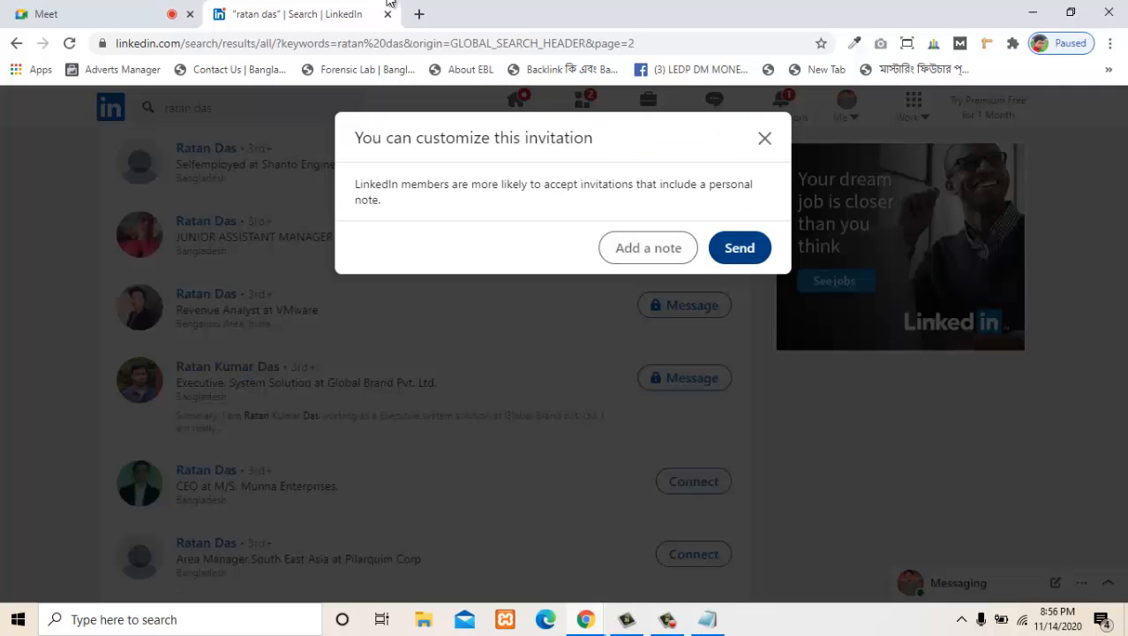
left_click(740, 247)
scroll(740, 248, "down", 3)
scroll(740, 247, "down", 1)
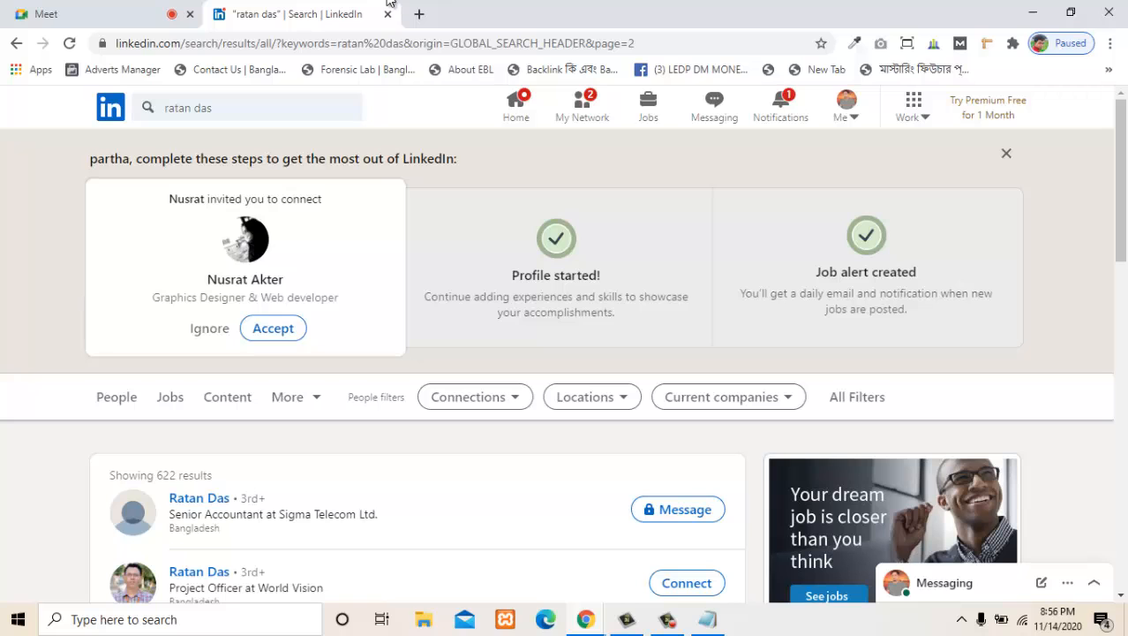
- Filter the people search results to show only 1st-degree connections
scroll(390, 4, "down", 1)
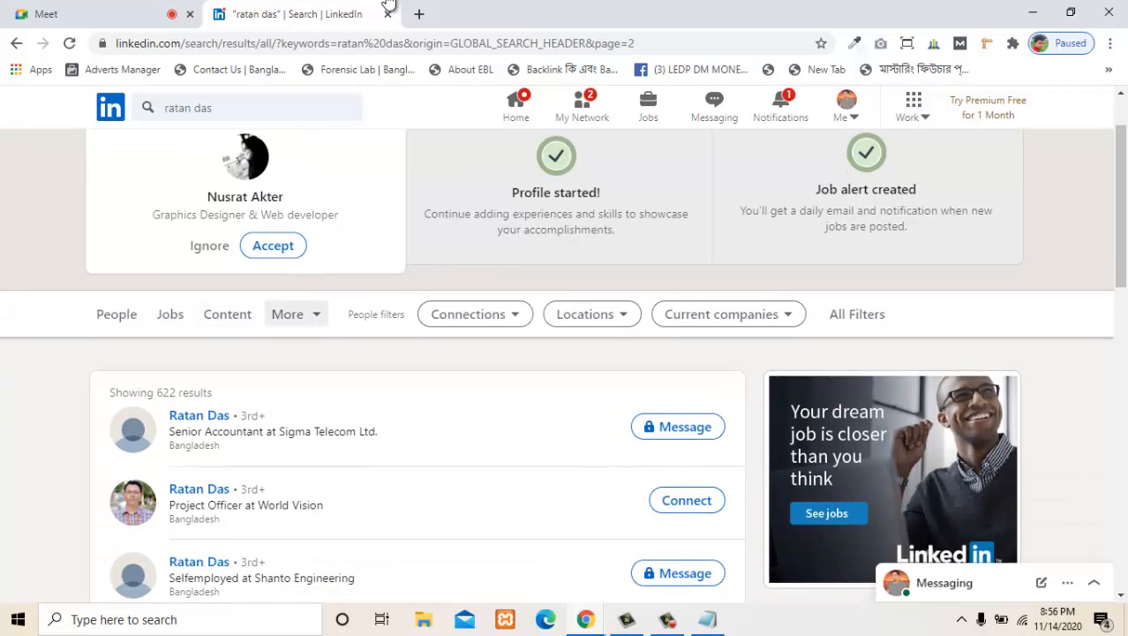
scroll(390, 4, "down", 1)
left_click(475, 231)
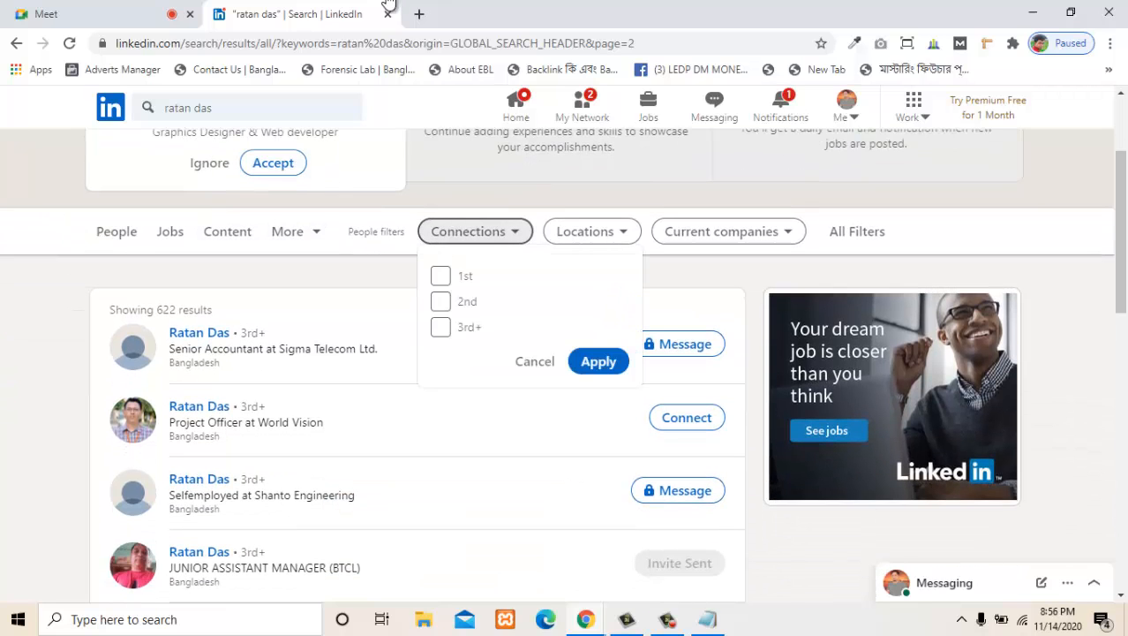
left_click(440, 276)
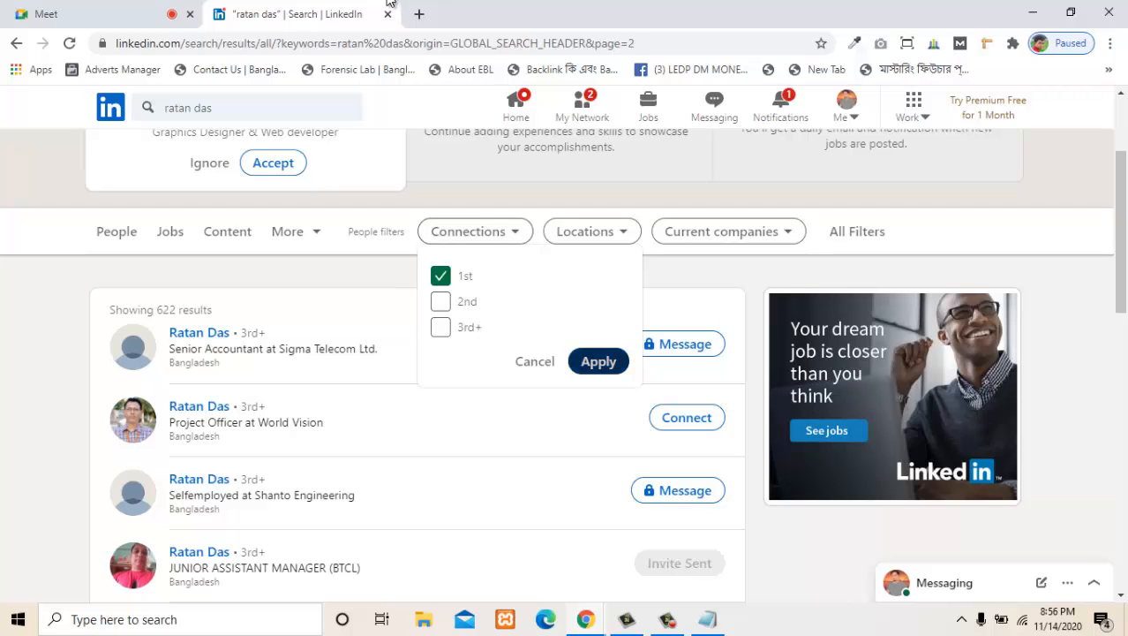
left_click(599, 361)
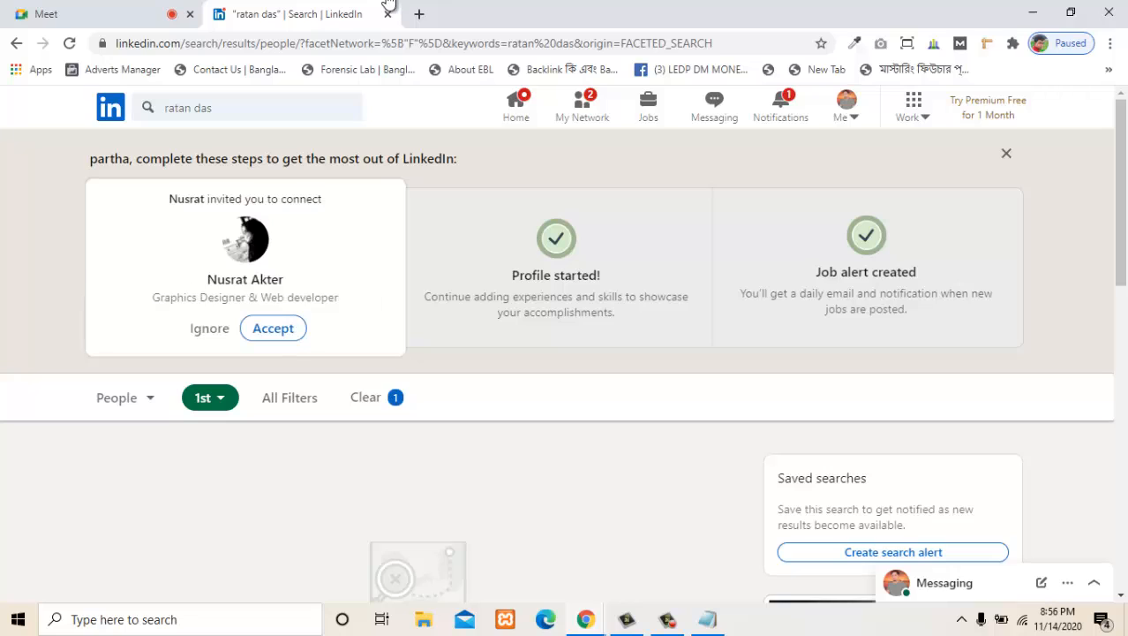
- Accept the pending invitation from the graphic designer and web developer, and open the suggestions of people you may know
left_click(273, 328)
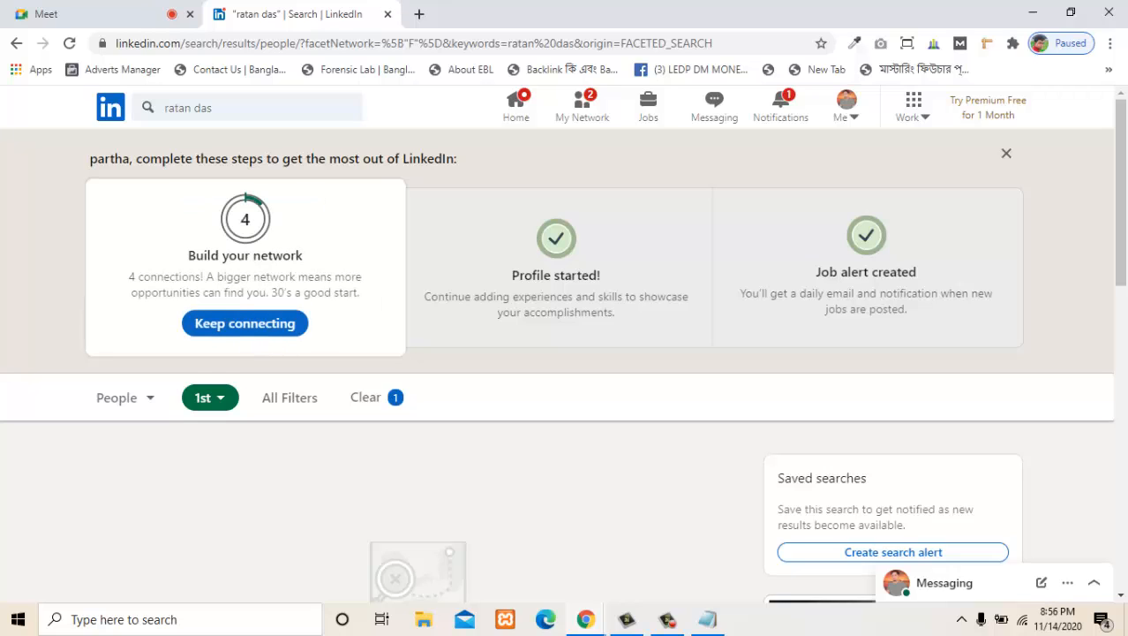
scroll(424, 371, "down", 1)
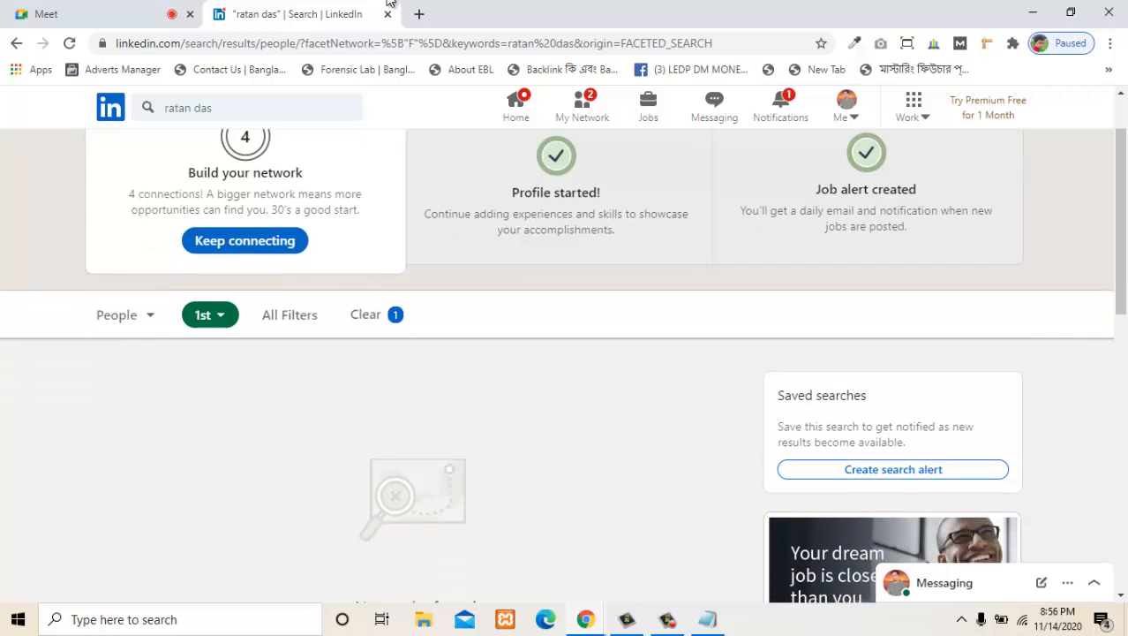
scroll(424, 371, "up", 1)
left_click(245, 324)
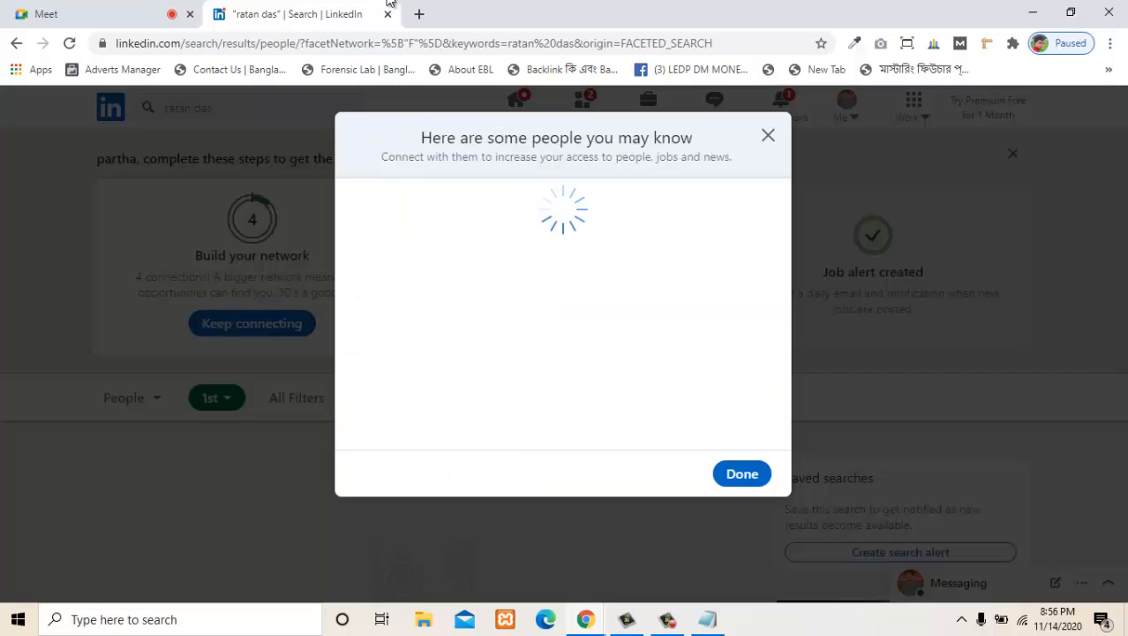
- Invite the suggested web content writer, SEO expert, tech project manager and digital marketing expert to connect, and finish with the suggestions
scroll(557, 313, "down", 2)
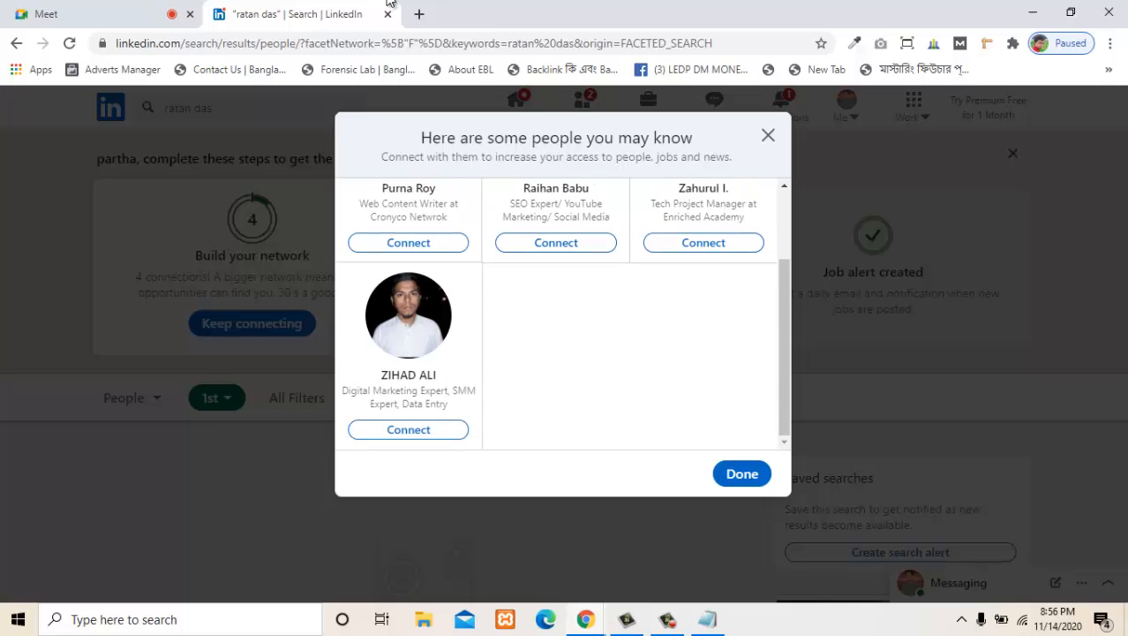
left_click(408, 242)
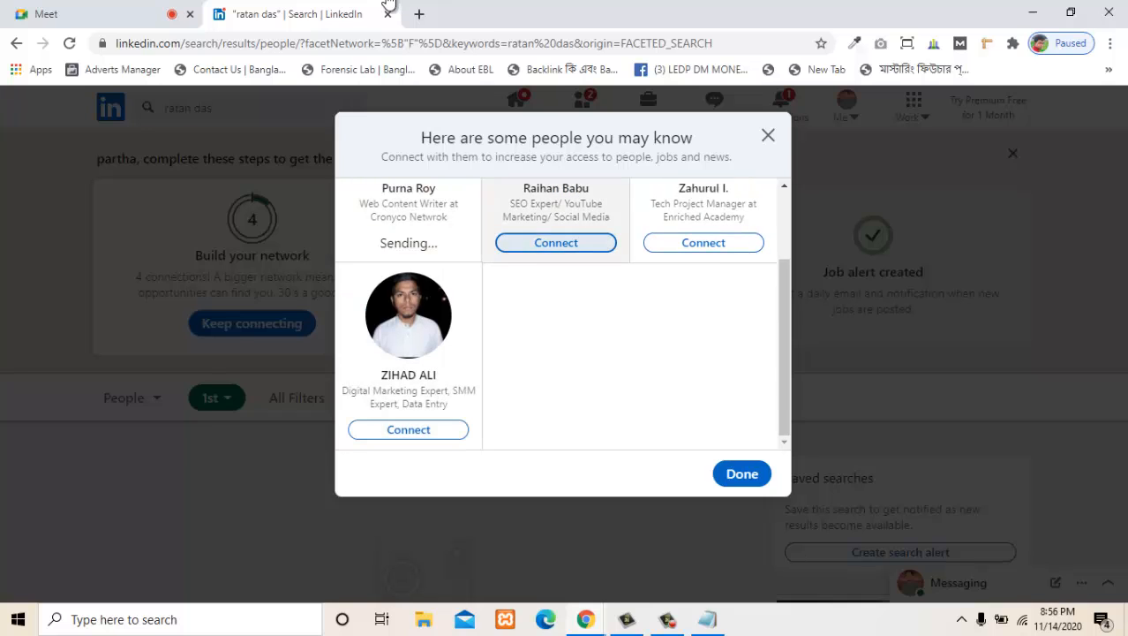
left_click(556, 242)
left_click(702, 242)
left_click(408, 429)
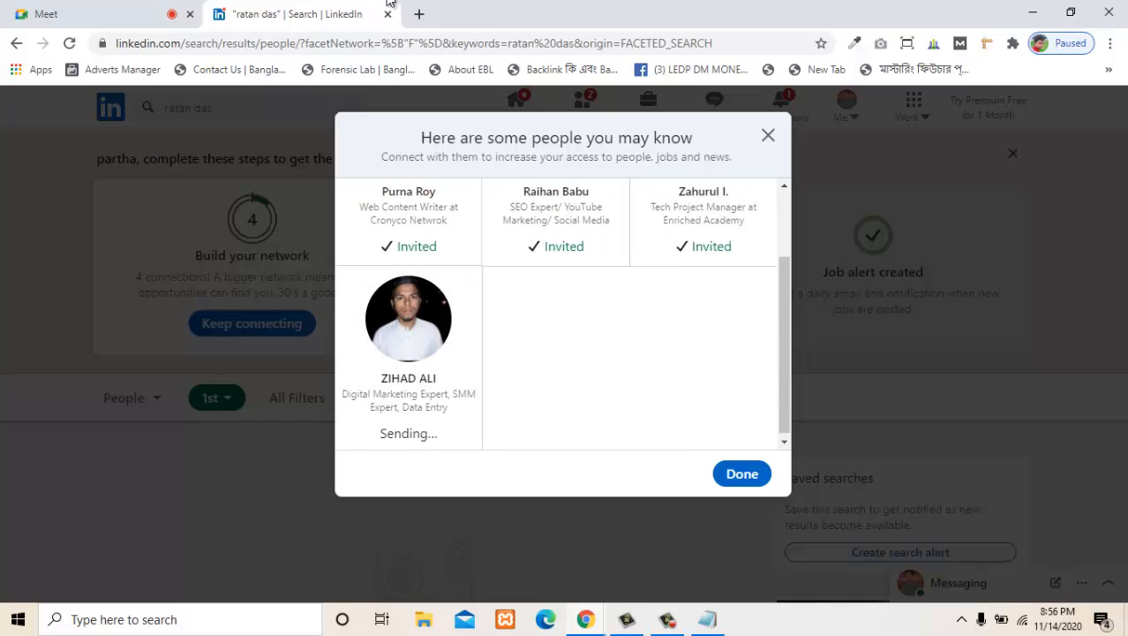
scroll(556, 314, "up", 2)
scroll(556, 314, "down", 2)
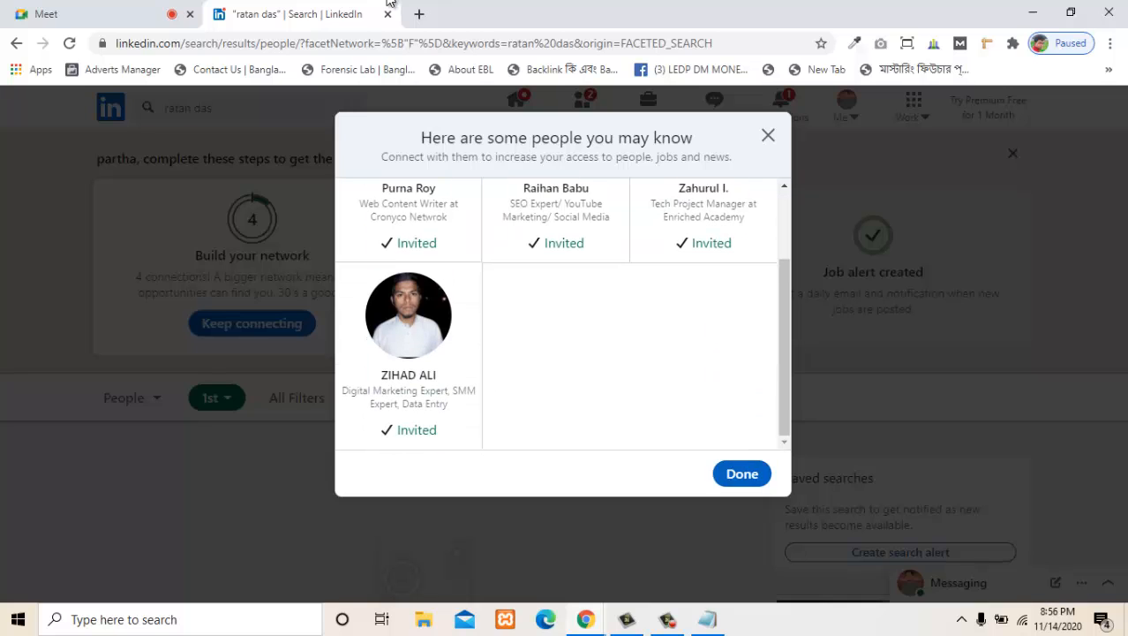
left_click(741, 474)
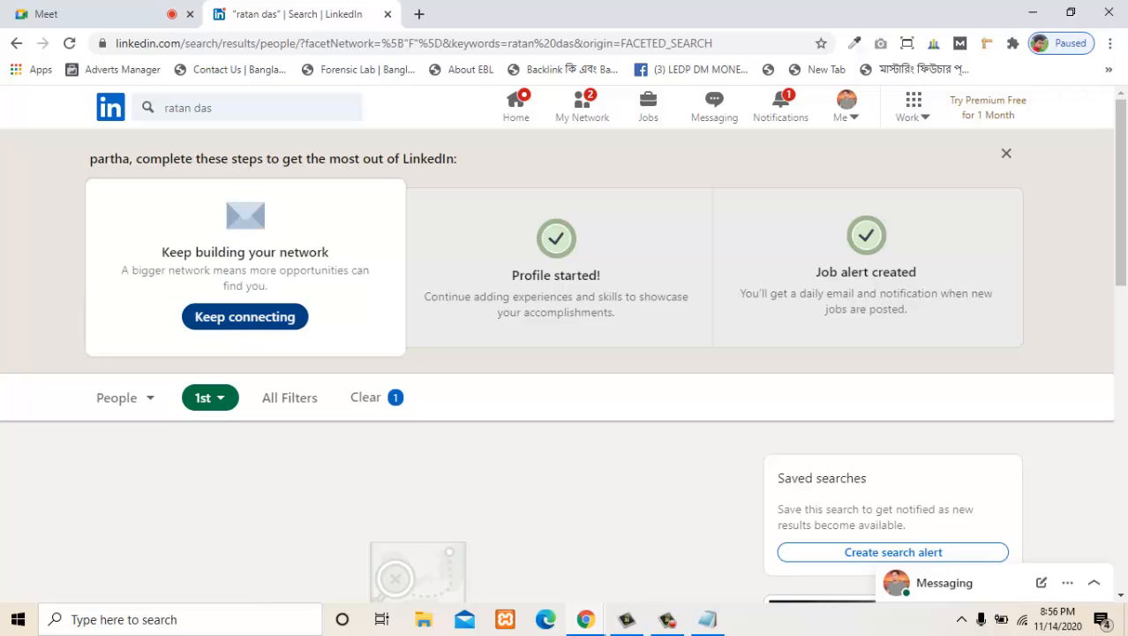
- Continue building the network from the profile progress prompt to reach the contact import page
left_click_drag(305, 159, 460, 160)
left_click(468, 161)
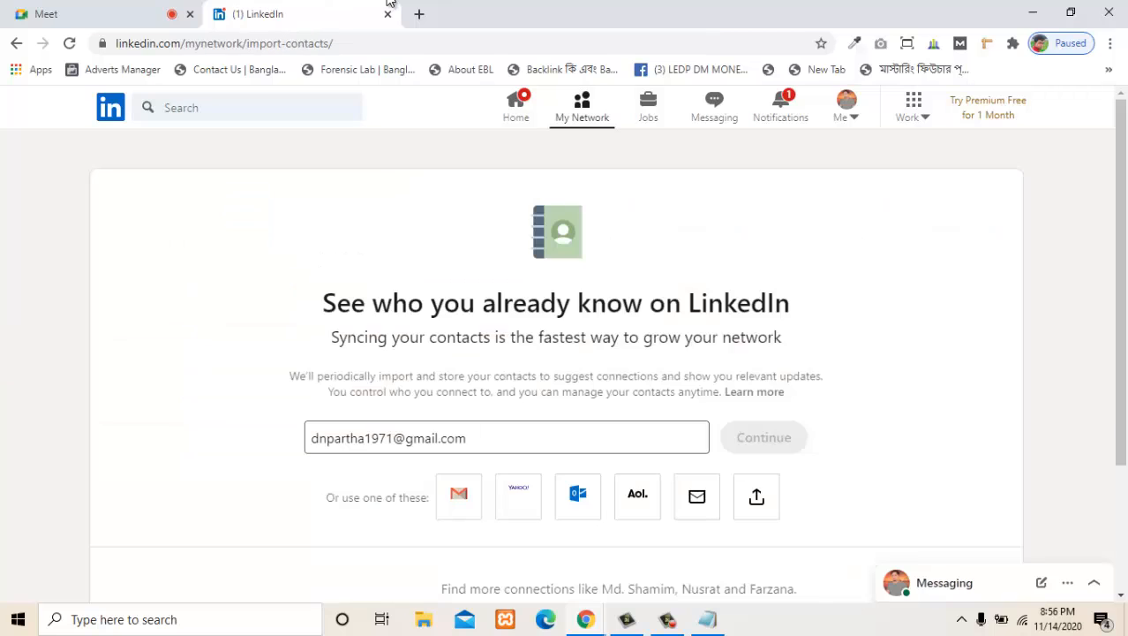
- Examine the contact import page, including its syncing description, e-mail field and alternative provider options
scroll(556, 353, "down", 3)
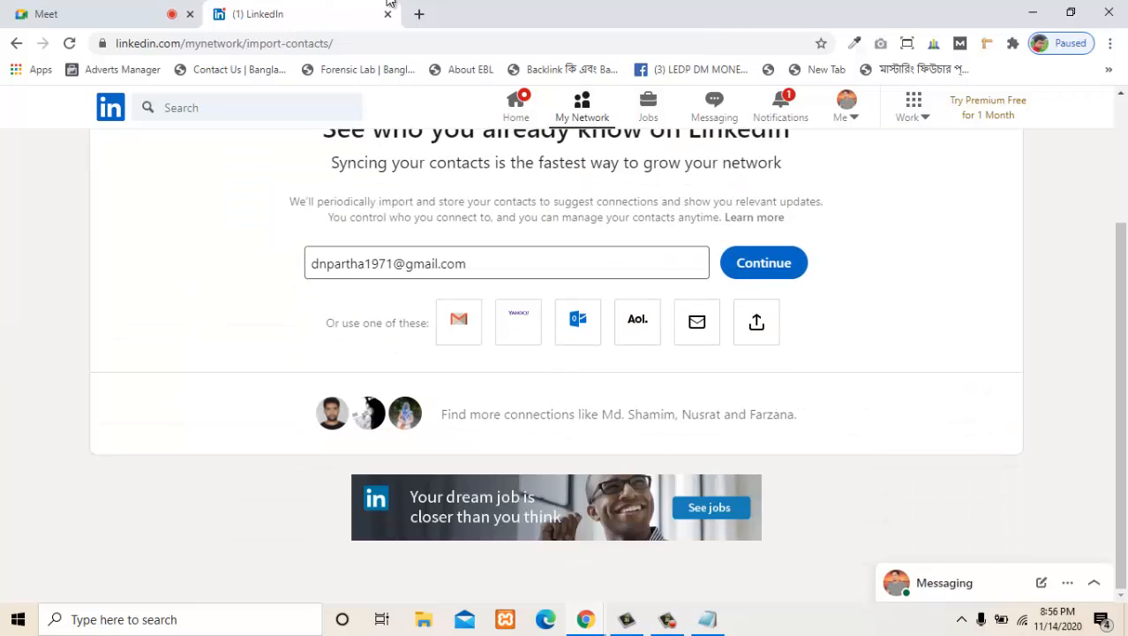
scroll(391, 3, "up", 2)
scroll(390, 3, "down", 1)
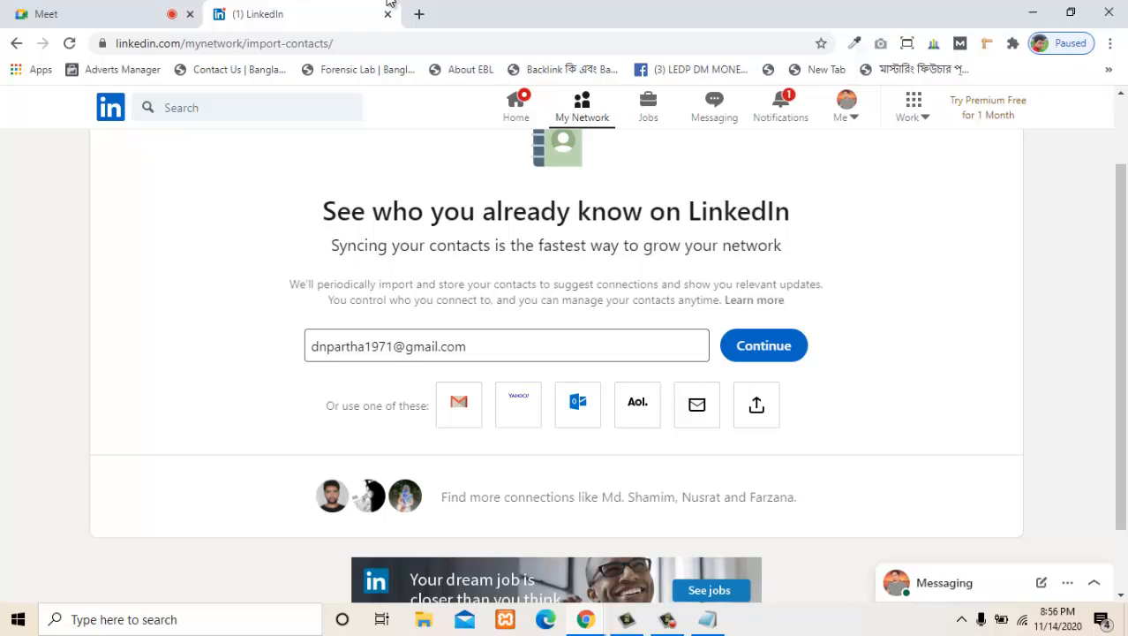
scroll(388, 2, "up", 1)
left_click_drag(372, 294, 737, 294)
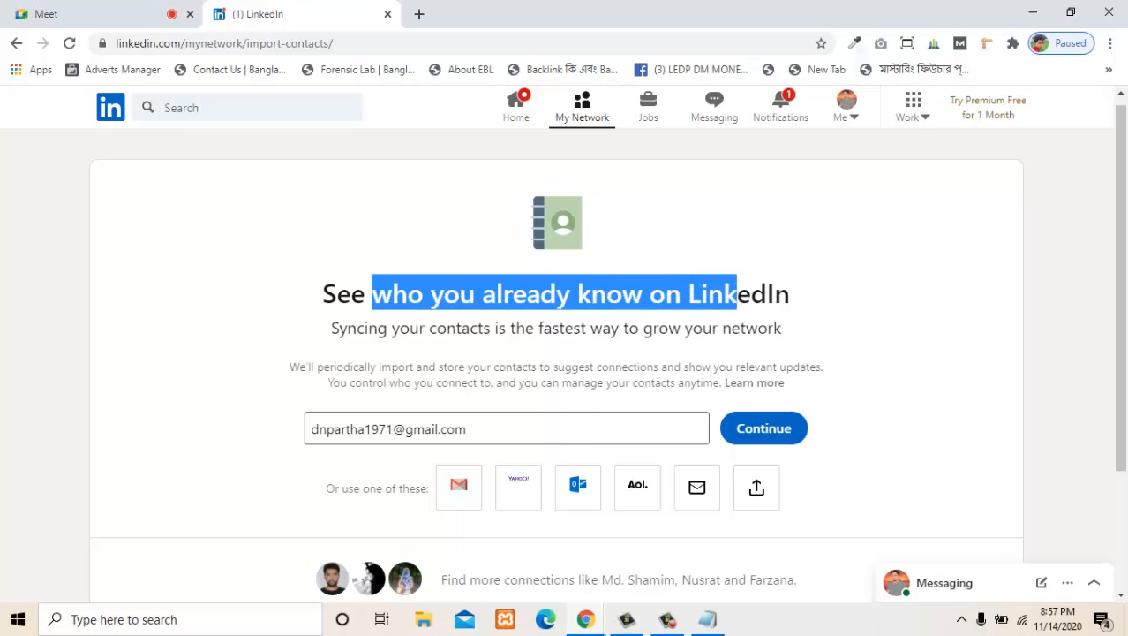
left_click_drag(378, 327, 782, 327)
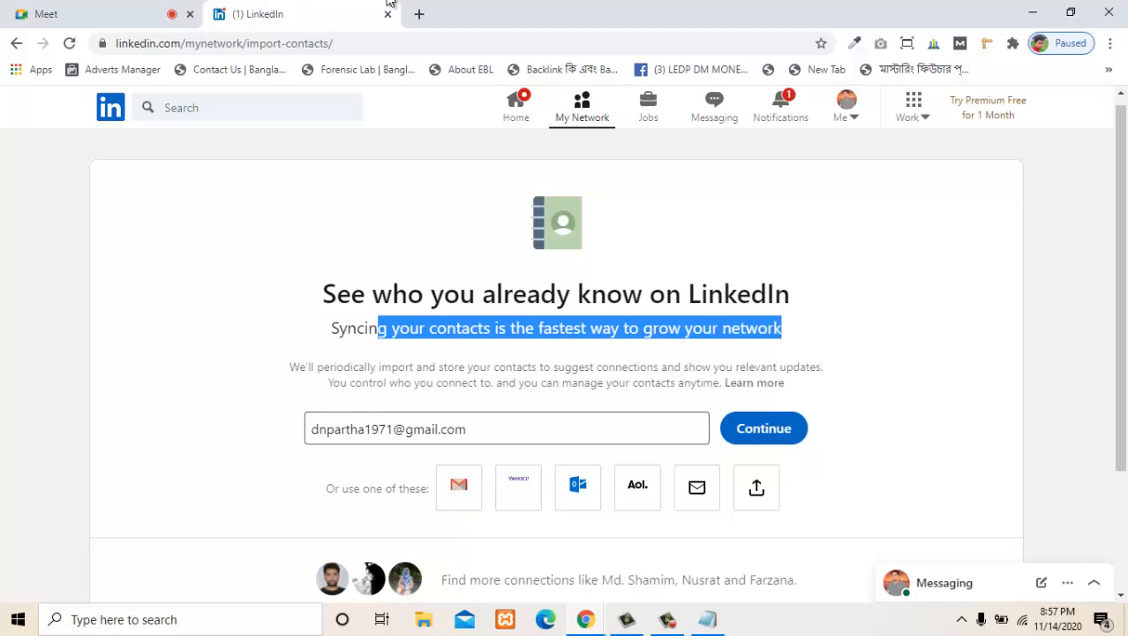
scroll(392, 4, "down", 2)
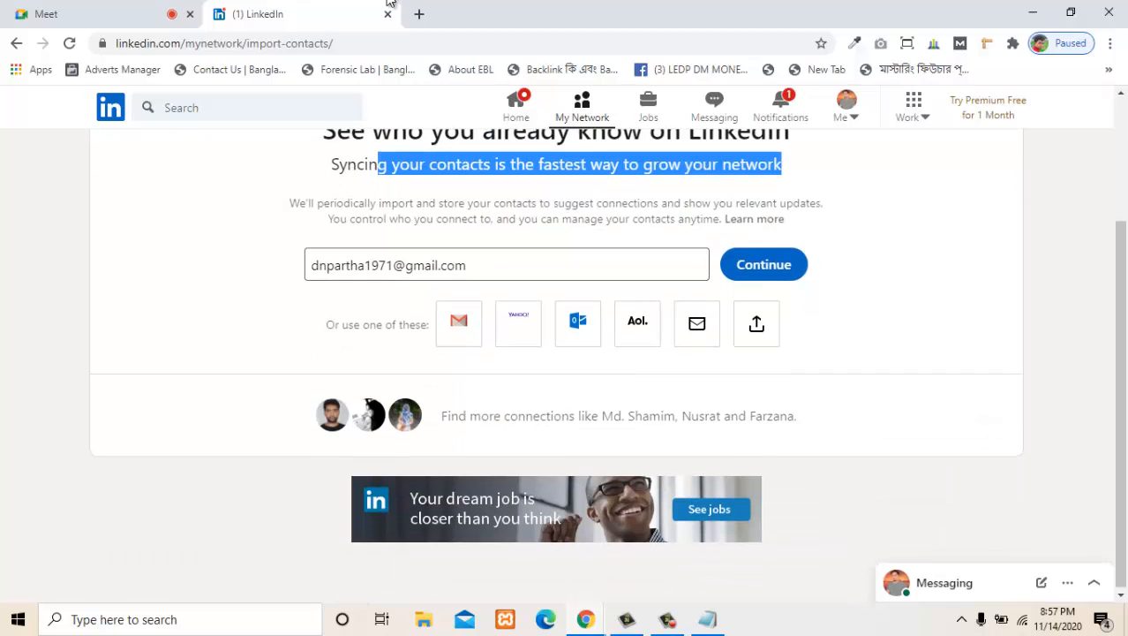
scroll(391, 3, "up", 1)
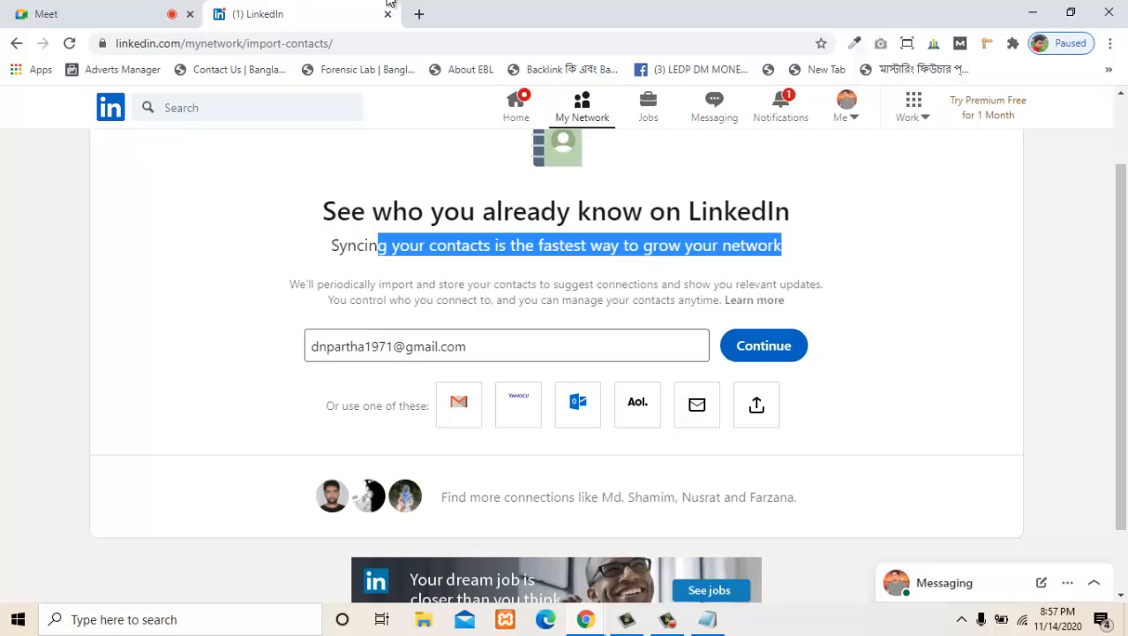
scroll(390, 3, "up", 1)
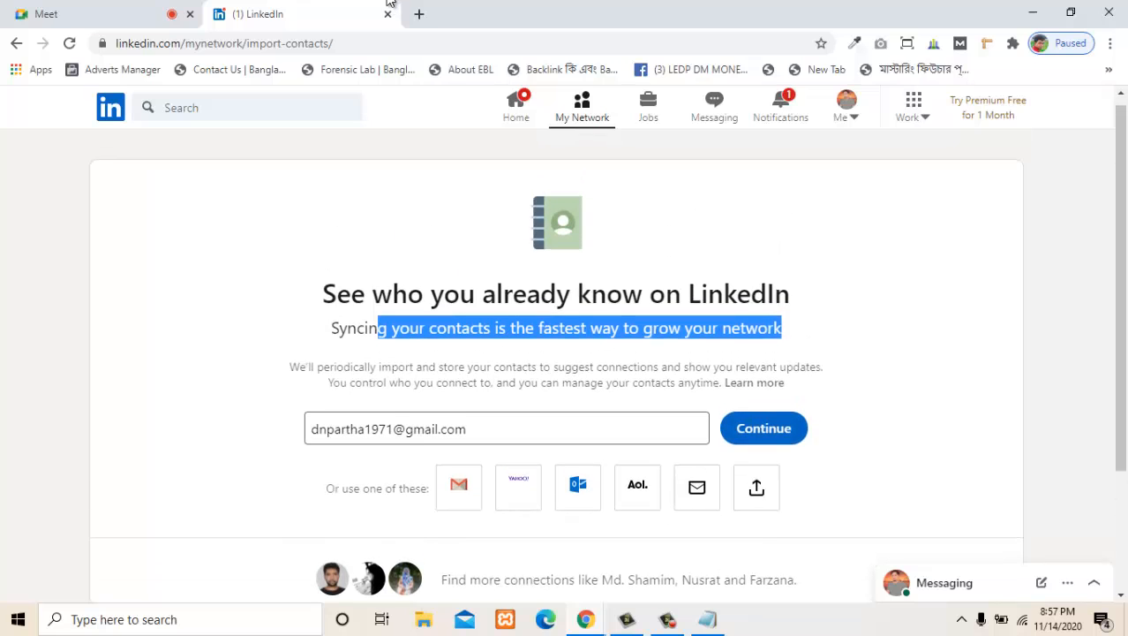
scroll(390, 3, "down", 2)
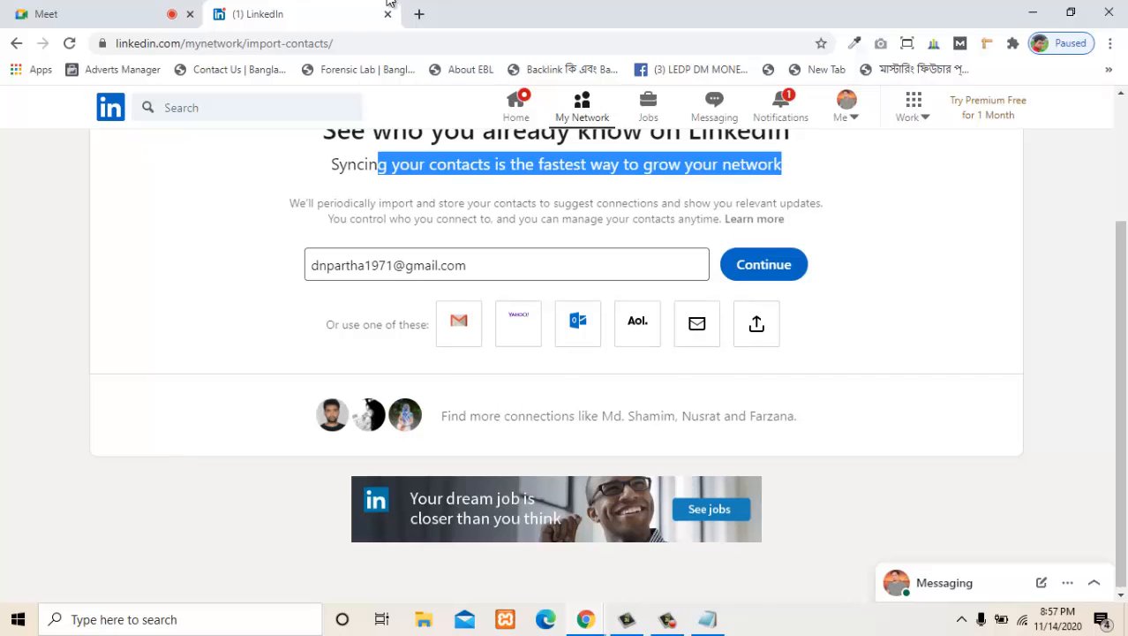
scroll(391, 3, "up", 1)
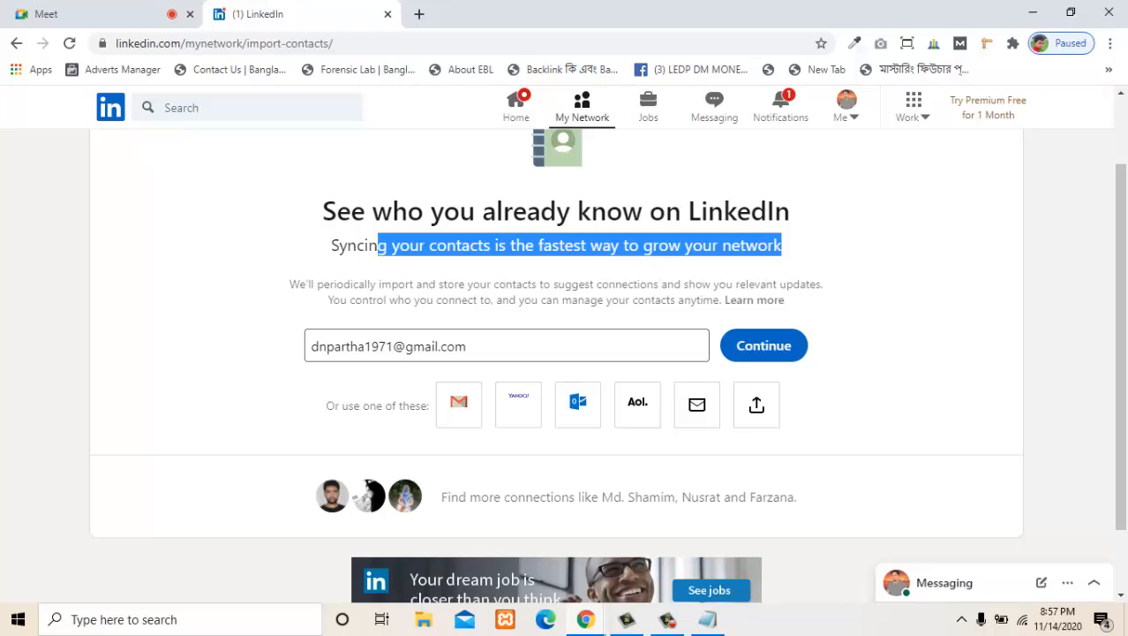
- Sync contacts using the prefilled e-mail address, choosing the matching Google account and allowing LinkedIn to access its contacts
left_click(764, 345)
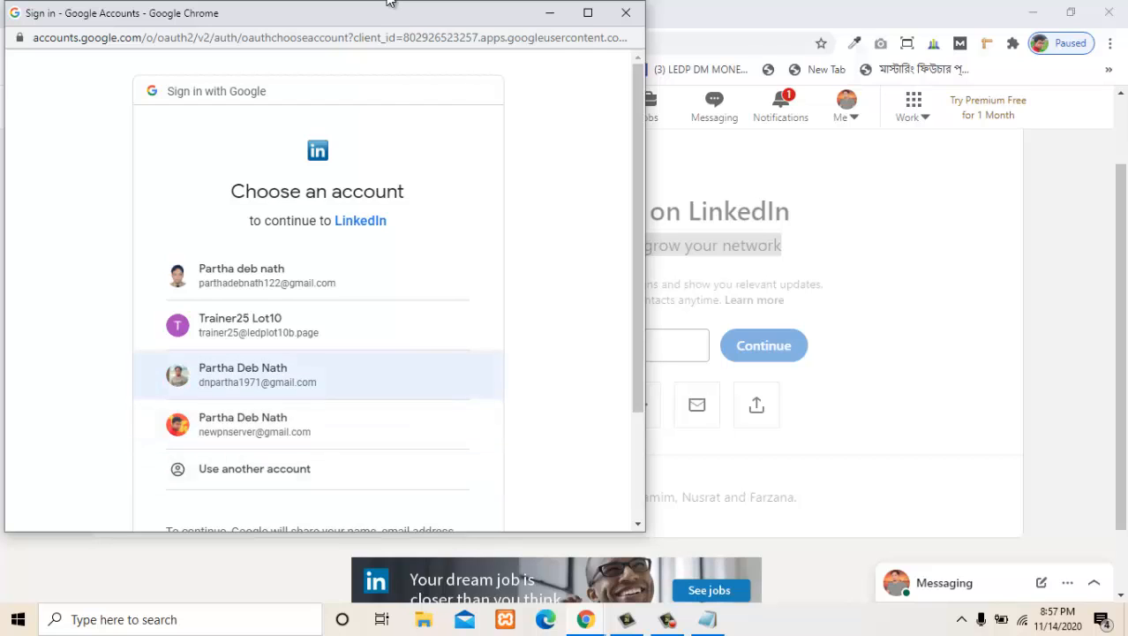
key("Return")
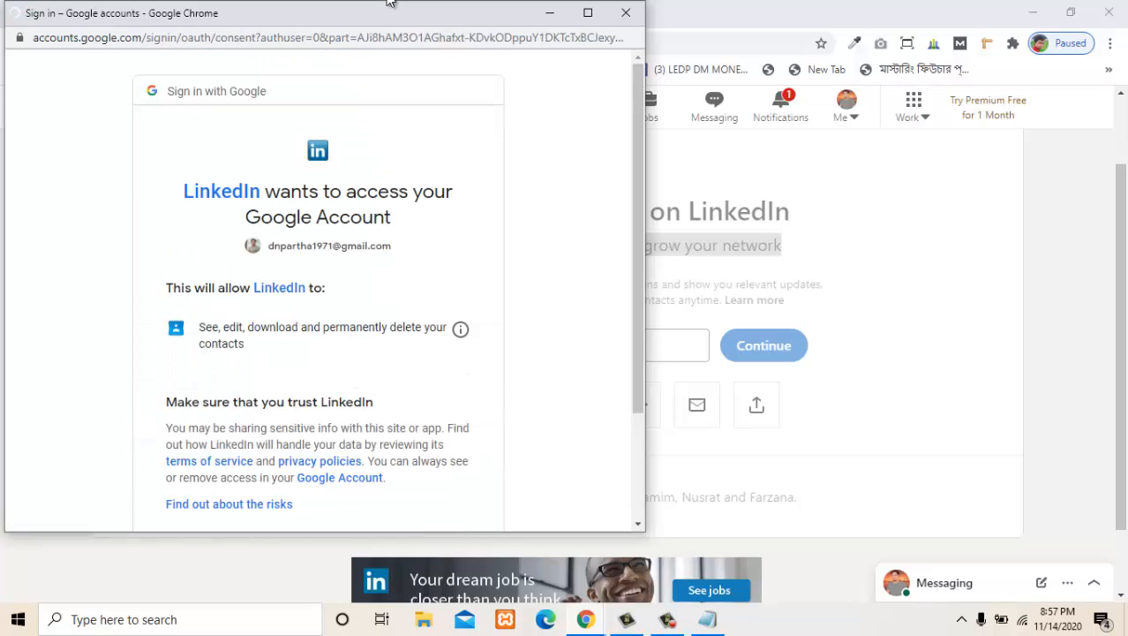
scroll(318, 289, "down", 2)
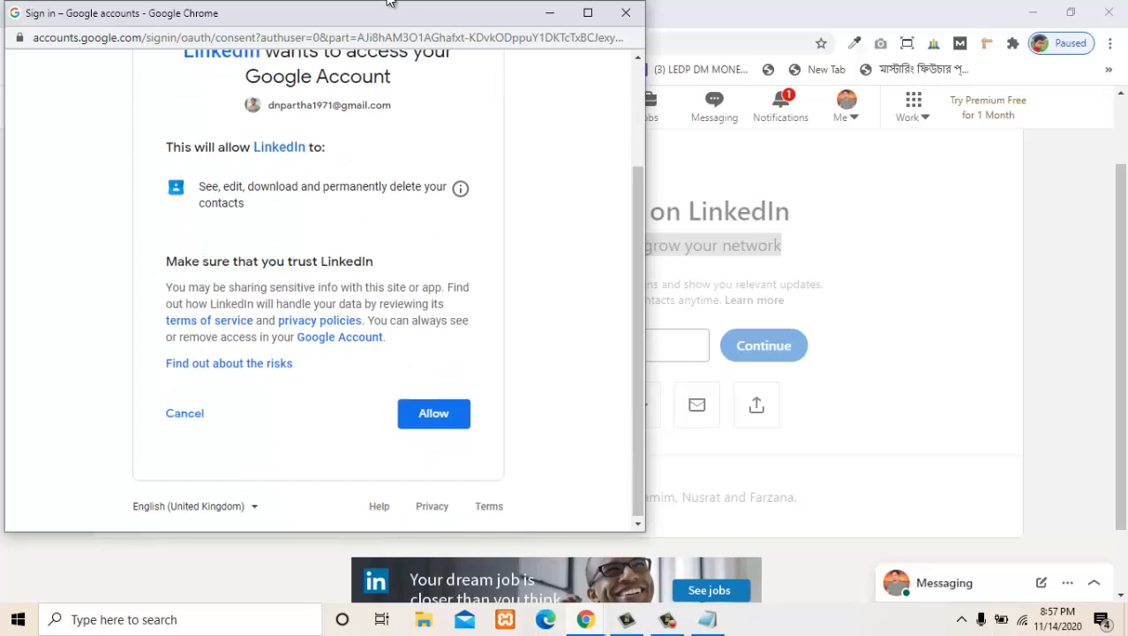
key("Return")
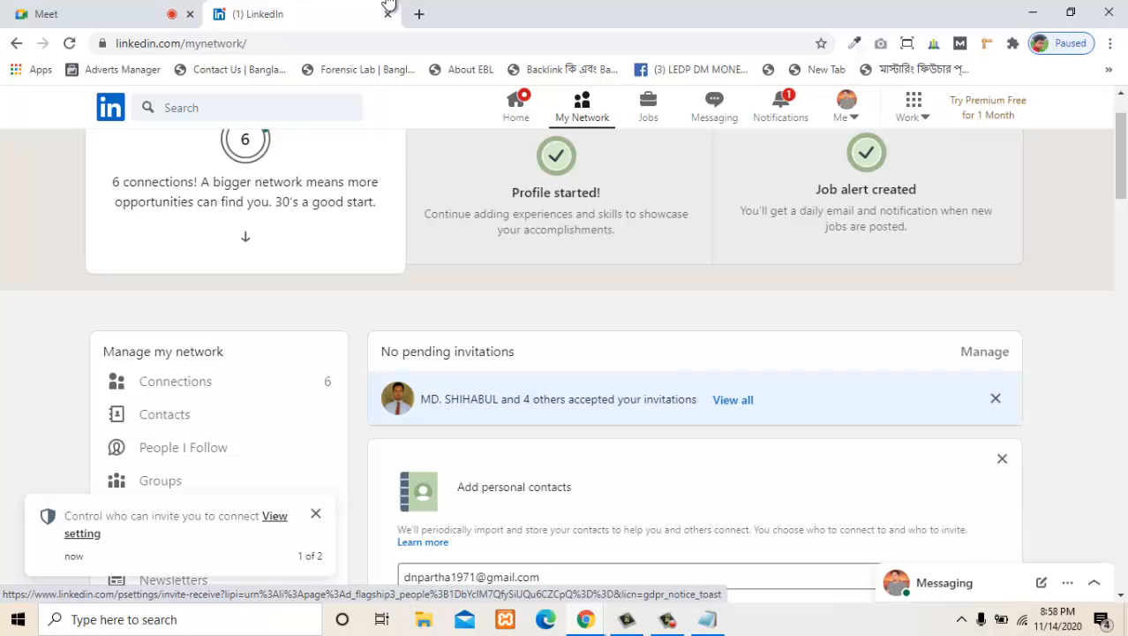
- Review the communications settings for who can send invitations to connect, and return to the My Network page
left_click(275, 516)
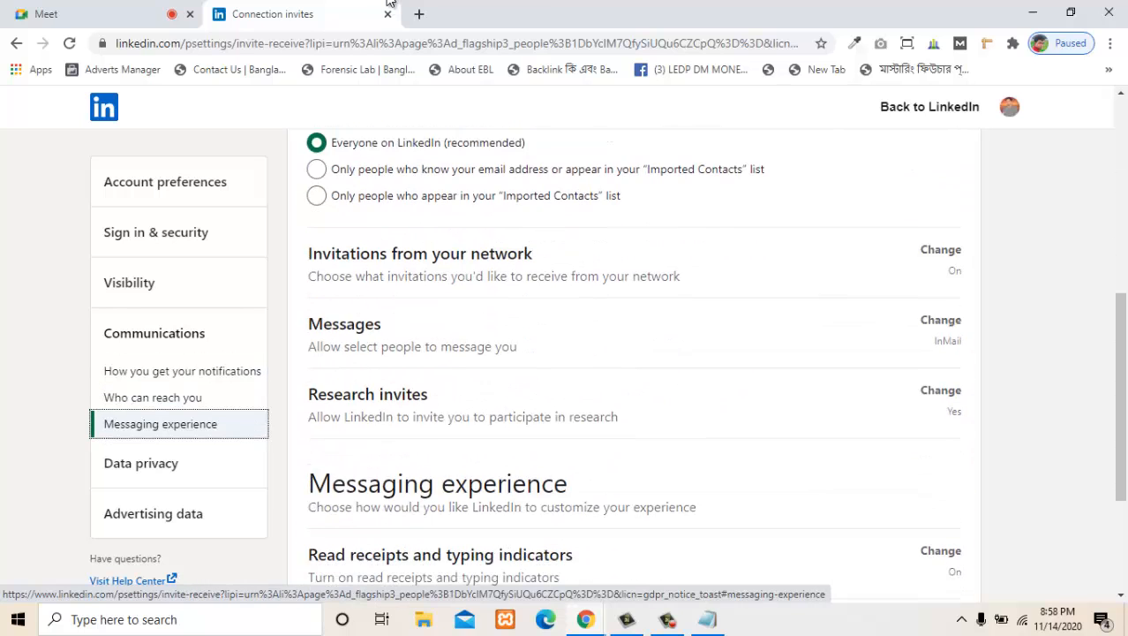
scroll(388, 455, "up", 4)
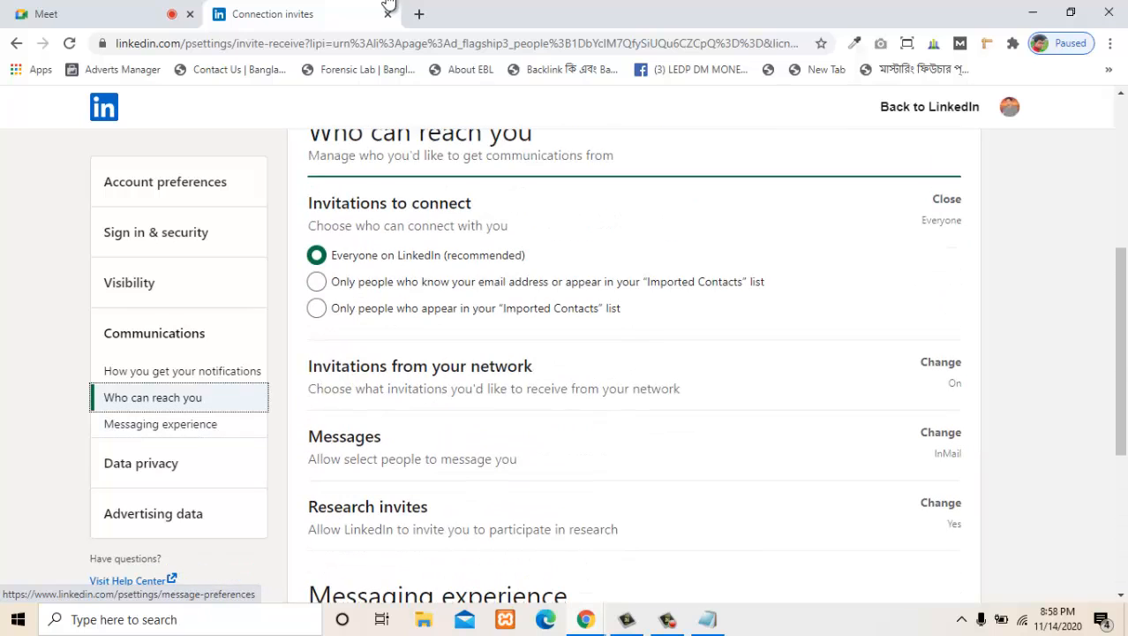
scroll(389, 433, "up", 4)
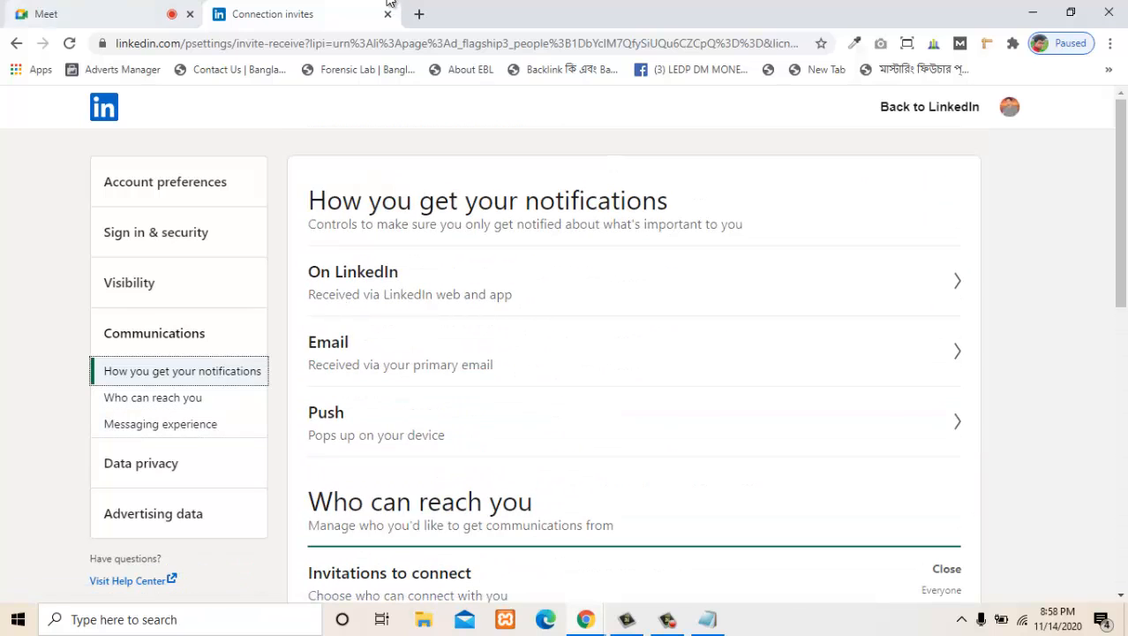
key("alt+Left")
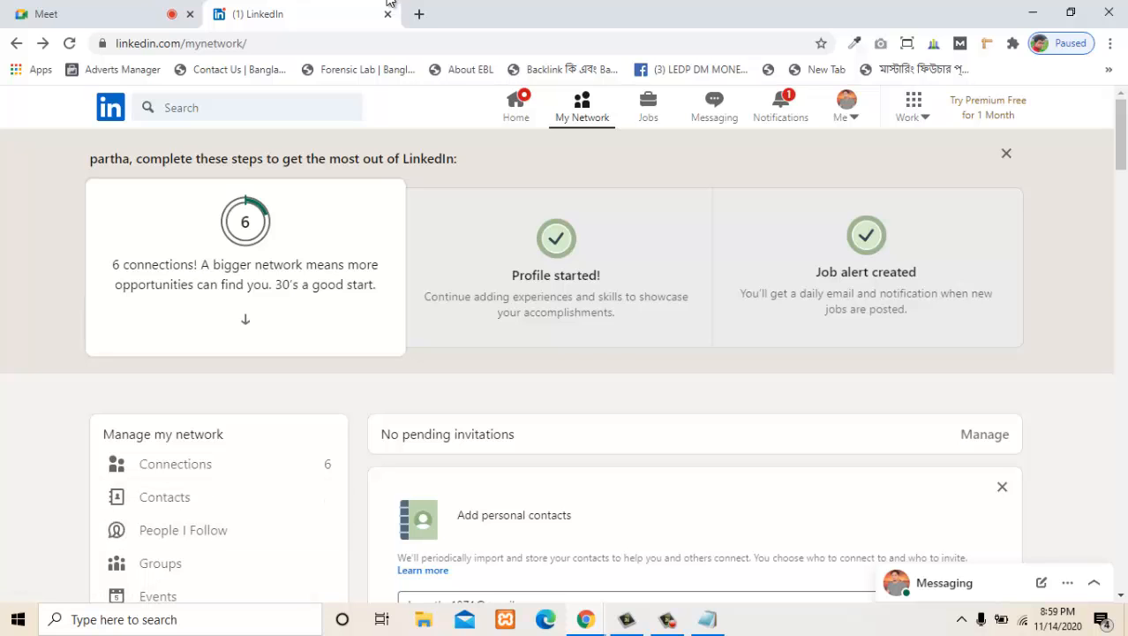
scroll(219, 496, "down", 2)
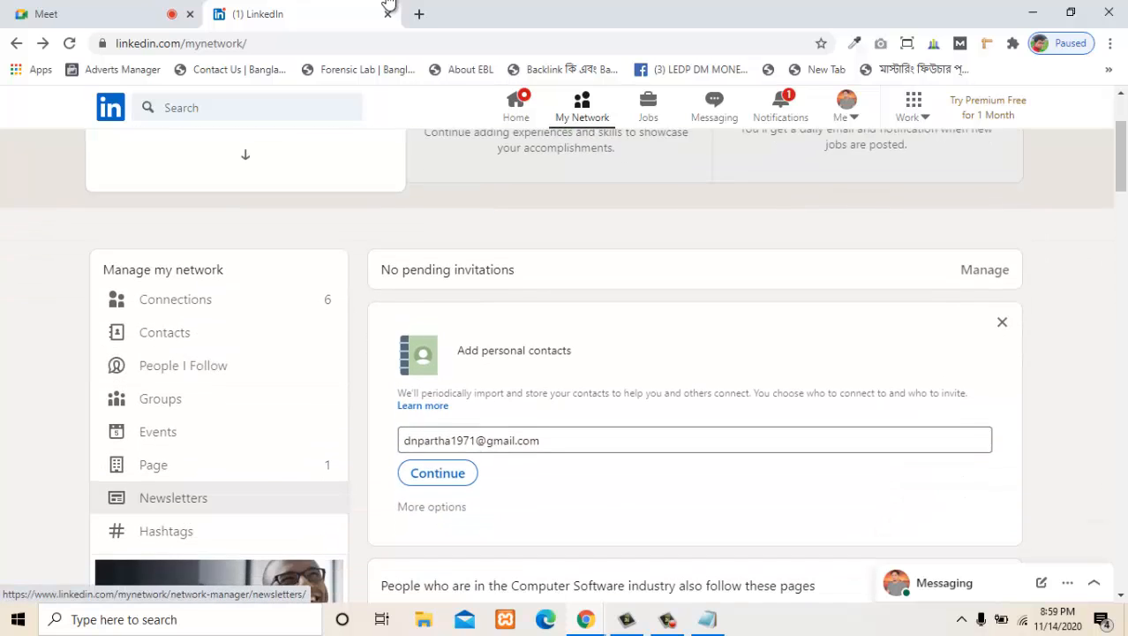
- Examine the profile progress prompt on the My Network page, including its connection goal, profile and job alert cards, and the network management list
scroll(219, 496, "up", 2)
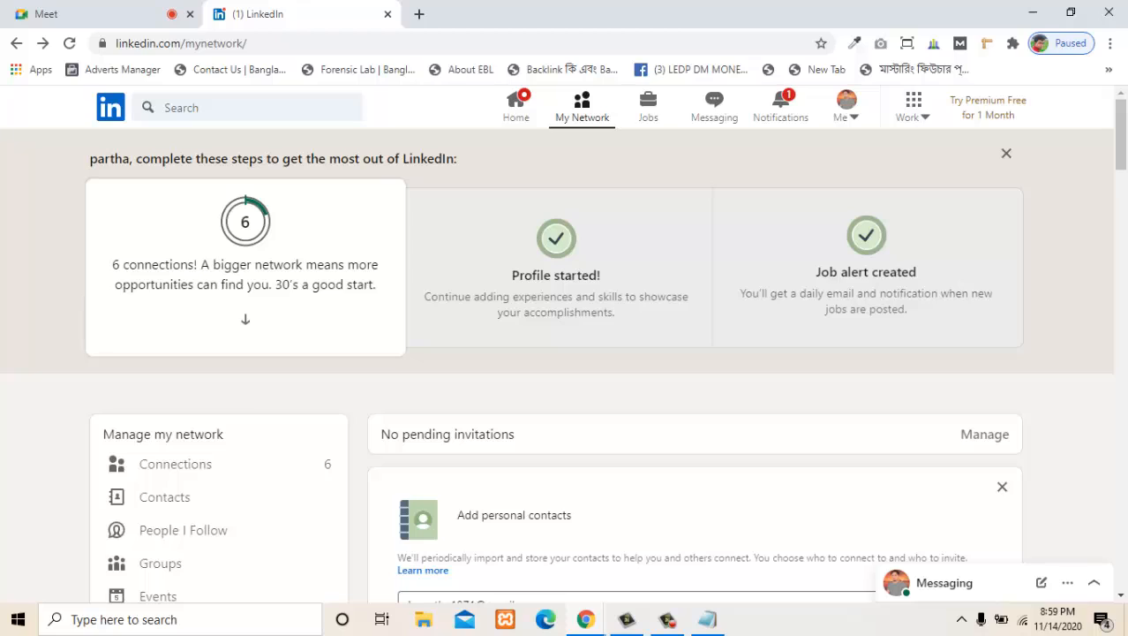
left_click_drag(374, 284, 276, 284)
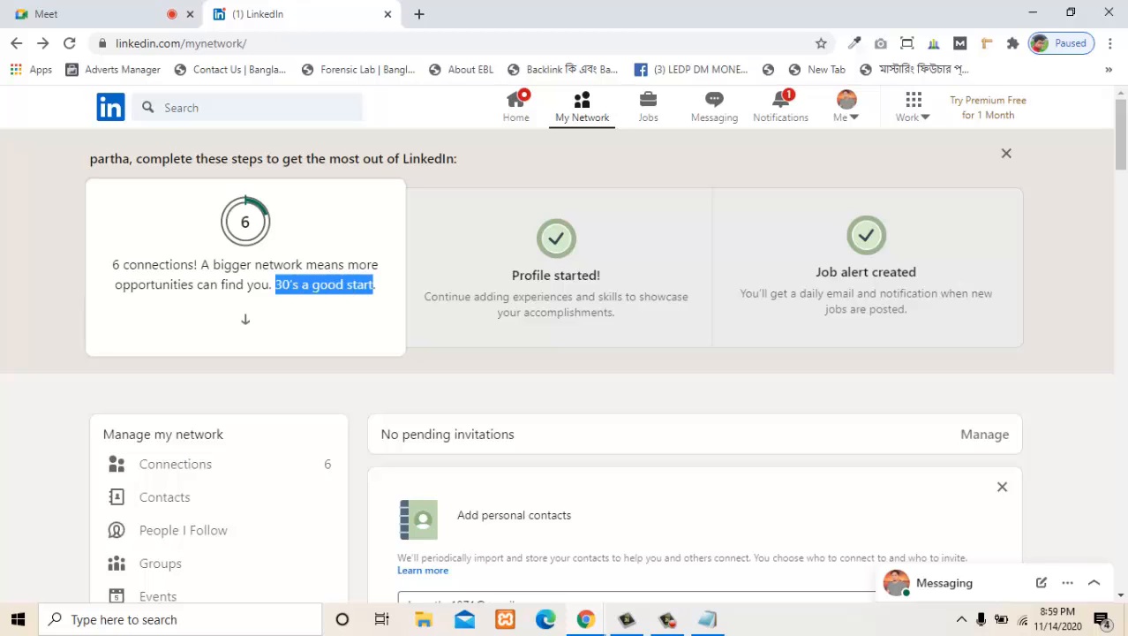
left_click(391, 3)
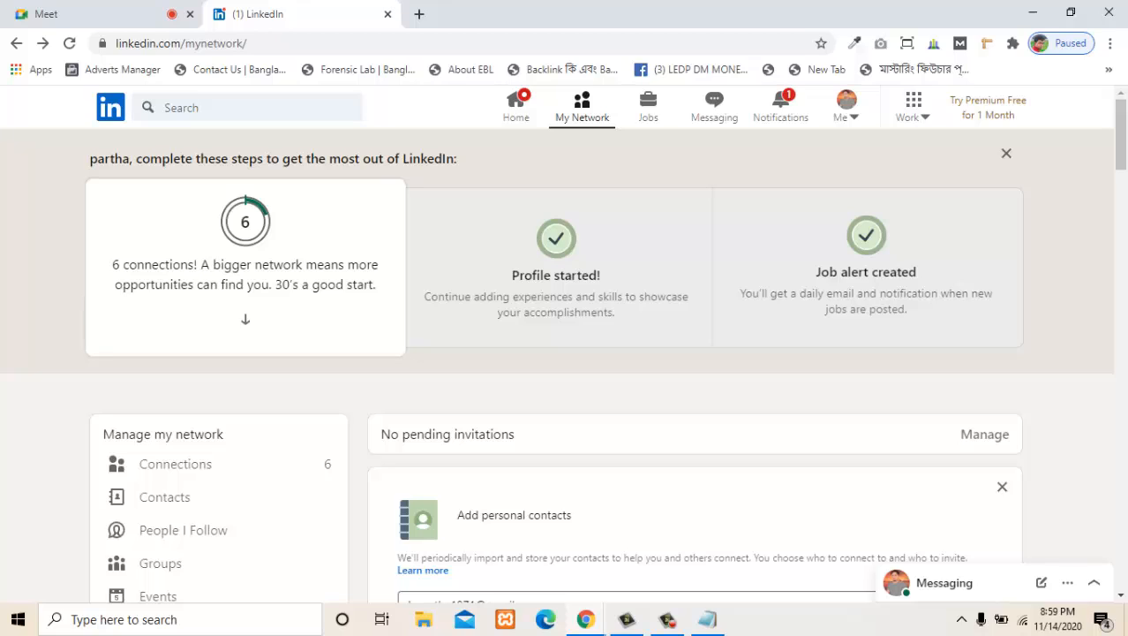
left_click_drag(497, 312, 612, 297)
left_click(611, 297)
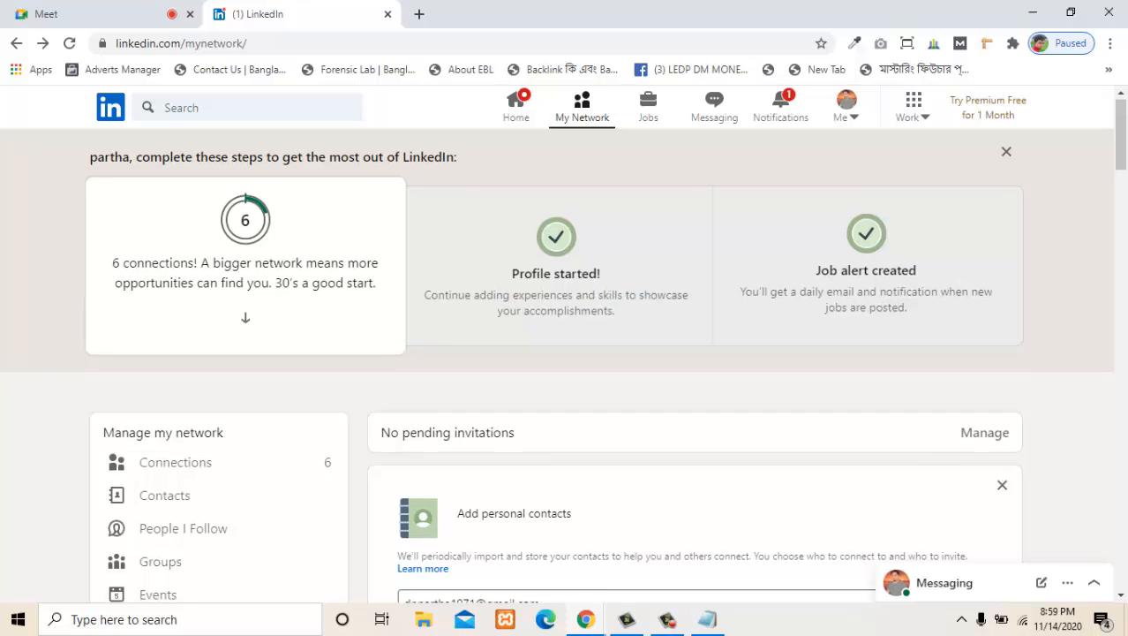
scroll(565, 353, "down", 2)
scroll(565, 354, "up", 2)
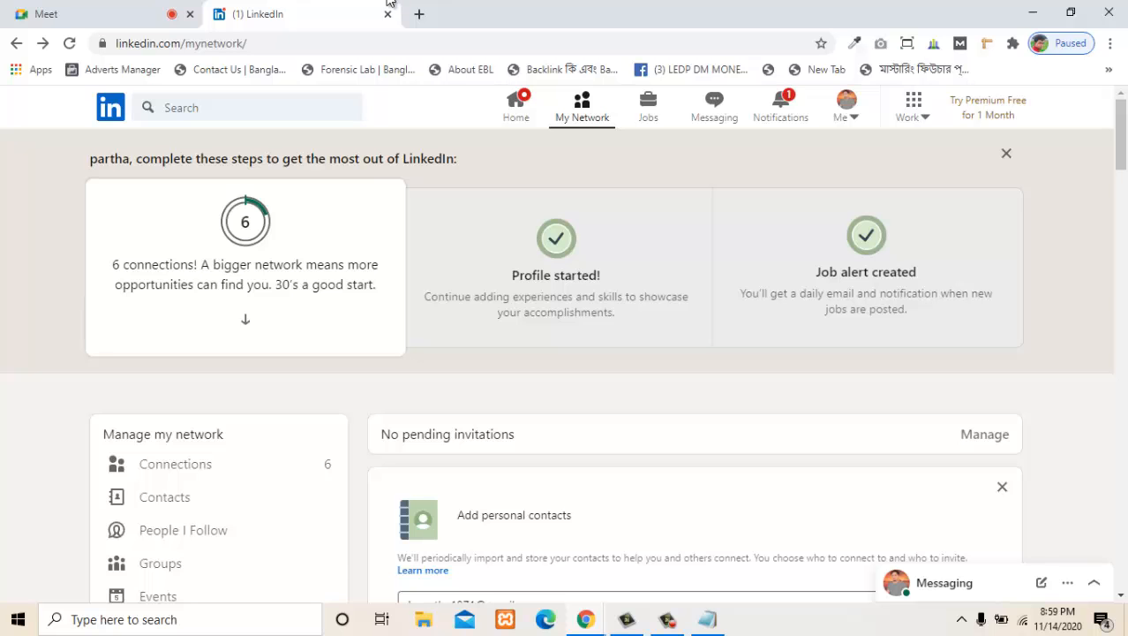
scroll(565, 353, "down", 6)
scroll(565, 353, "up", 6)
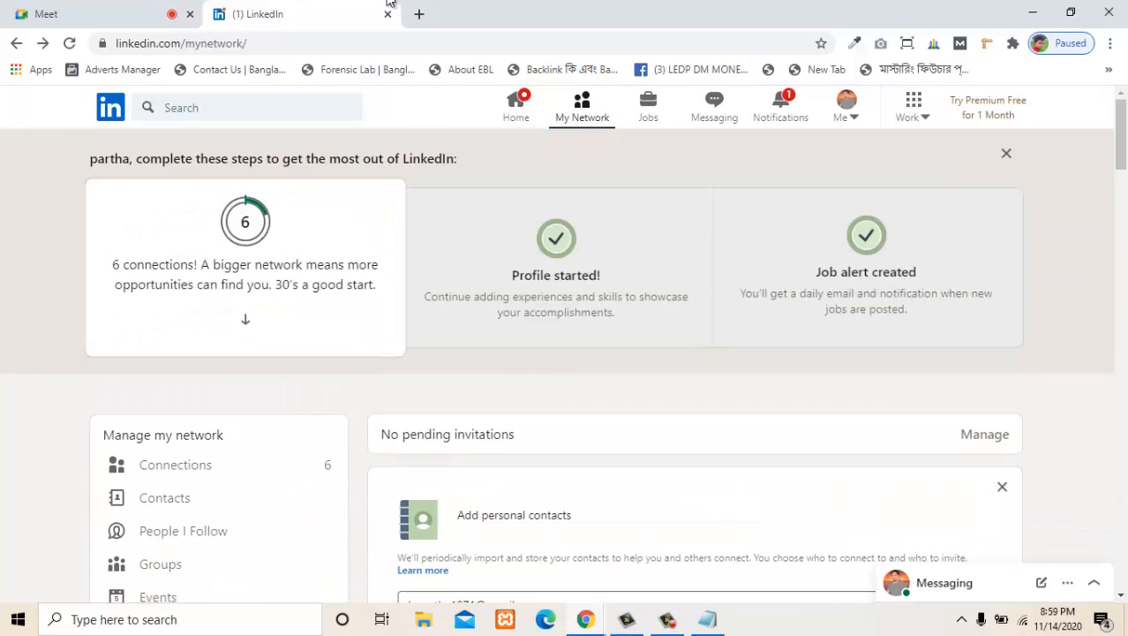
scroll(565, 353, "down", 5)
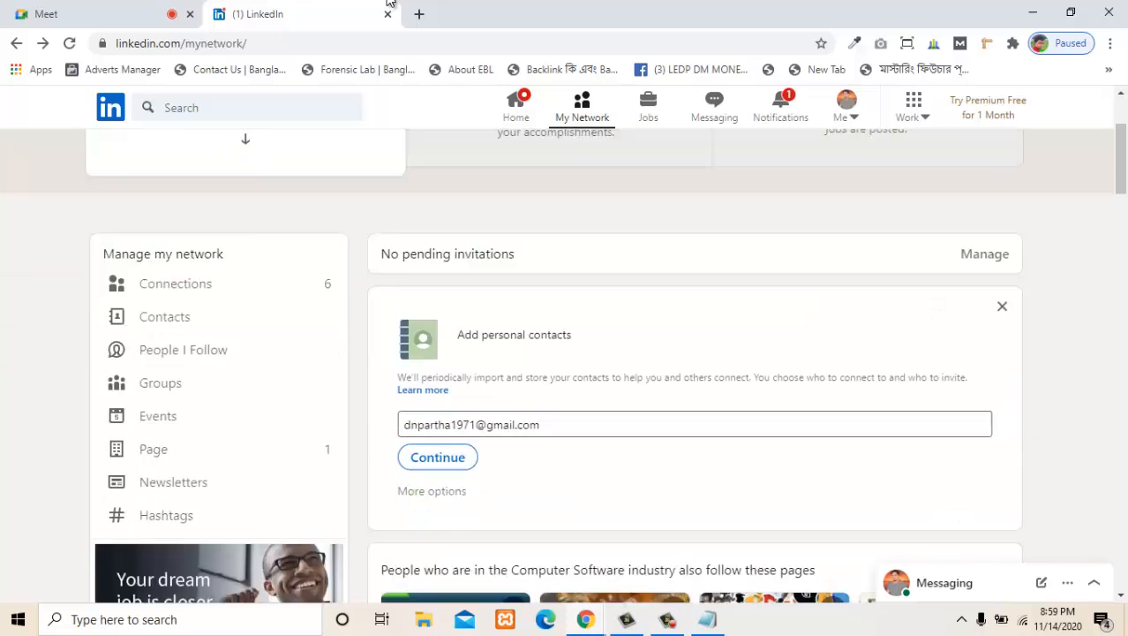
scroll(565, 353, "up", 5)
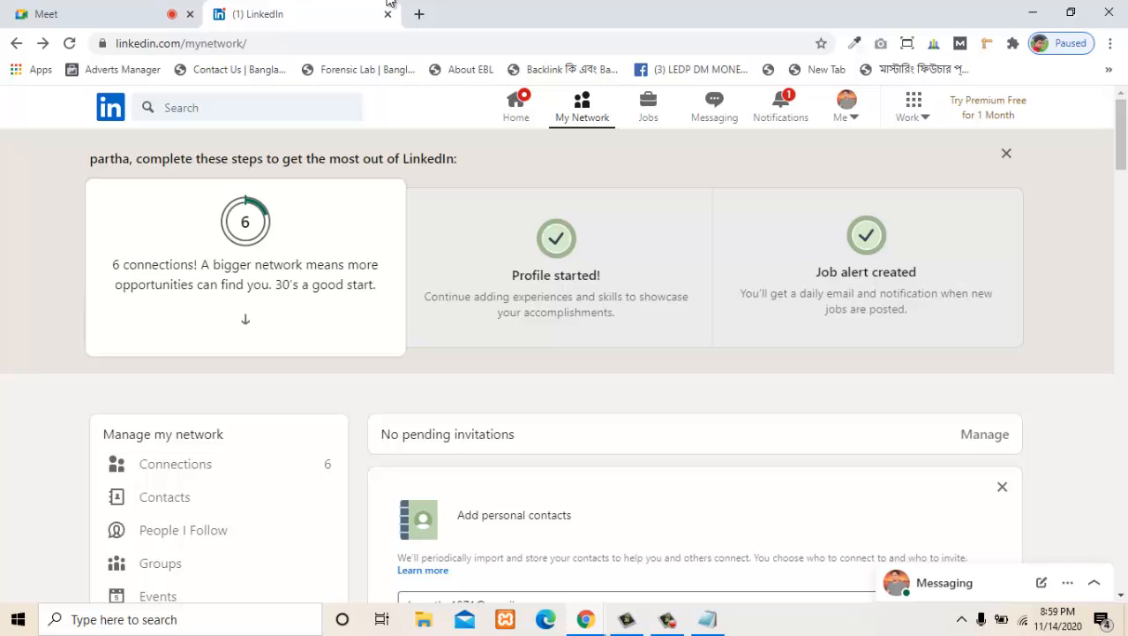
- Open the Jobs page, review the job alerts and job recommendations settings, and close them
left_click(648, 105)
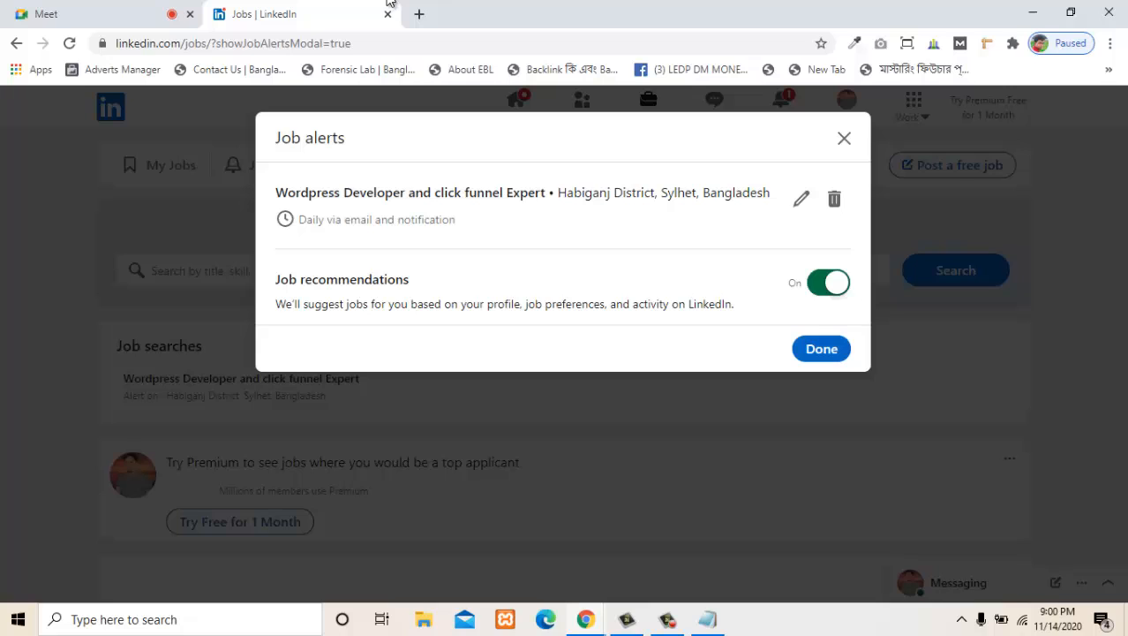
left_click(821, 349)
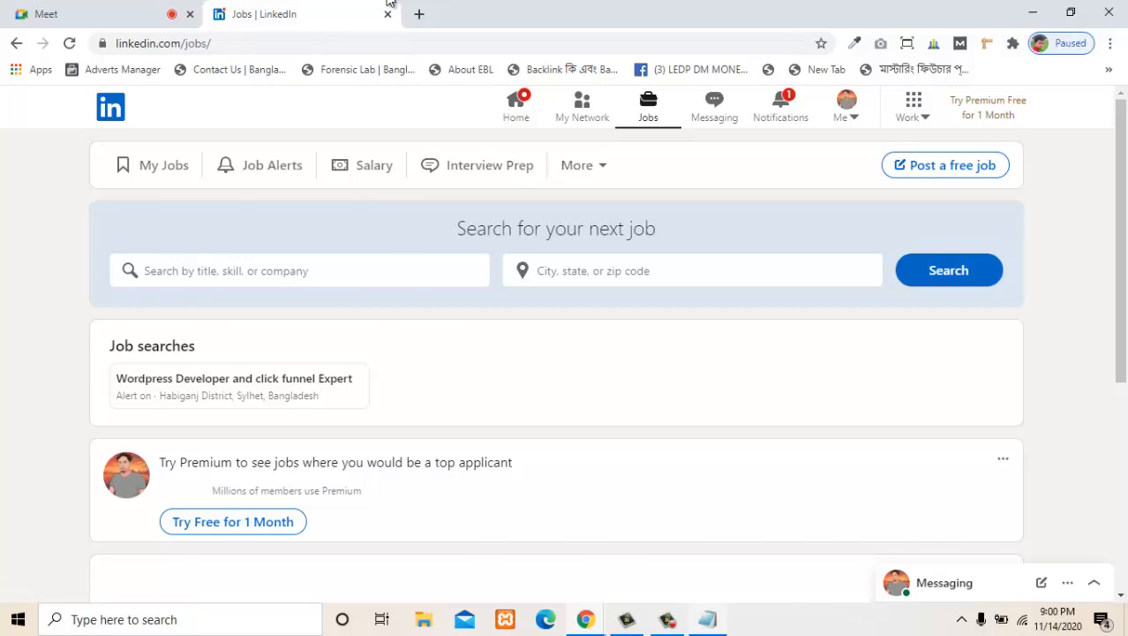
- Switch to Notepad and review the LinkedIn outline topics on account setup, profile optimization, growing connections and finding a job
left_click(708, 619)
left_click(668, 619)
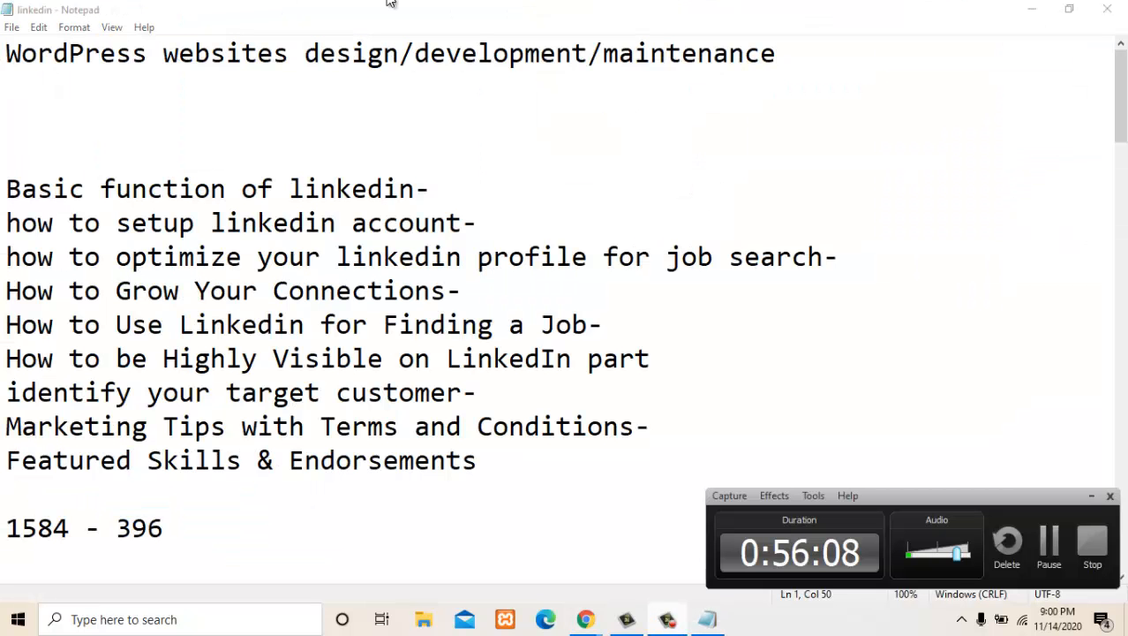
left_click(668, 619)
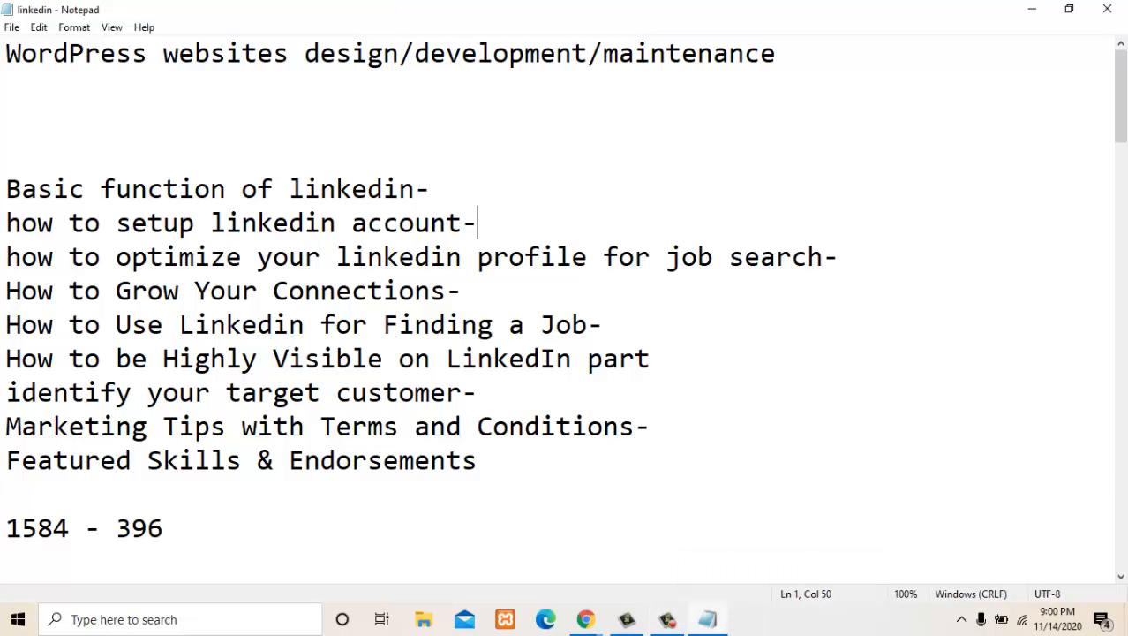
key("ctrl+shift+Left")
key("ctrl+shift+Left")
key("ctrl+shift+Left")
key("ctrl+shift+Left")
key("ctrl+shift+Left")
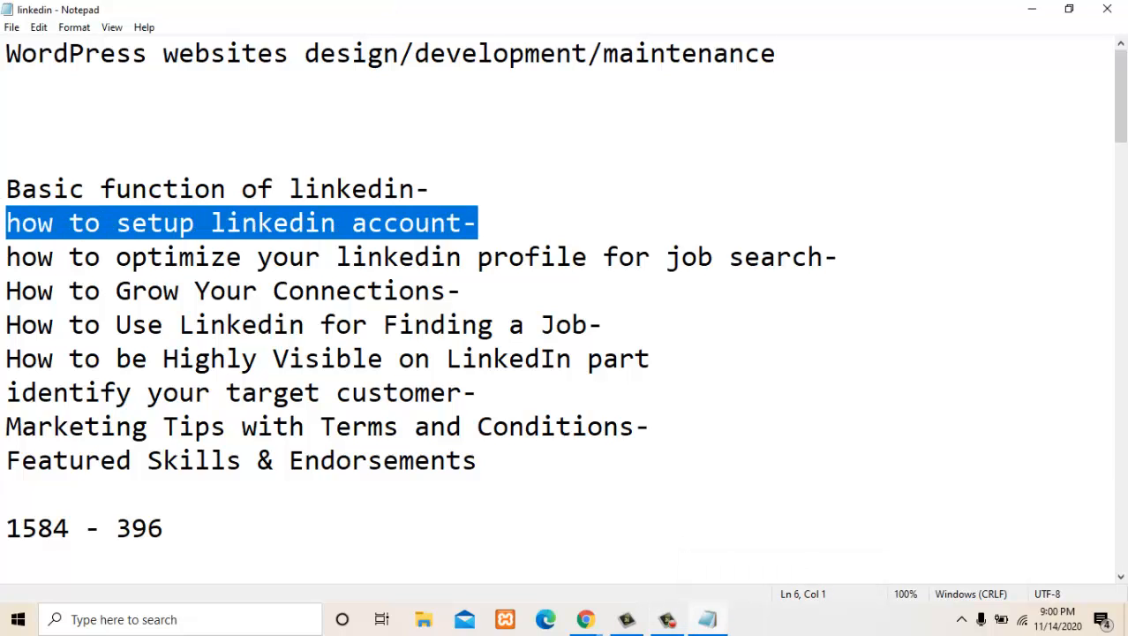
left_click(464, 223)
left_click_drag(464, 223, 729, 257)
left_click(180, 325)
left_click(462, 290)
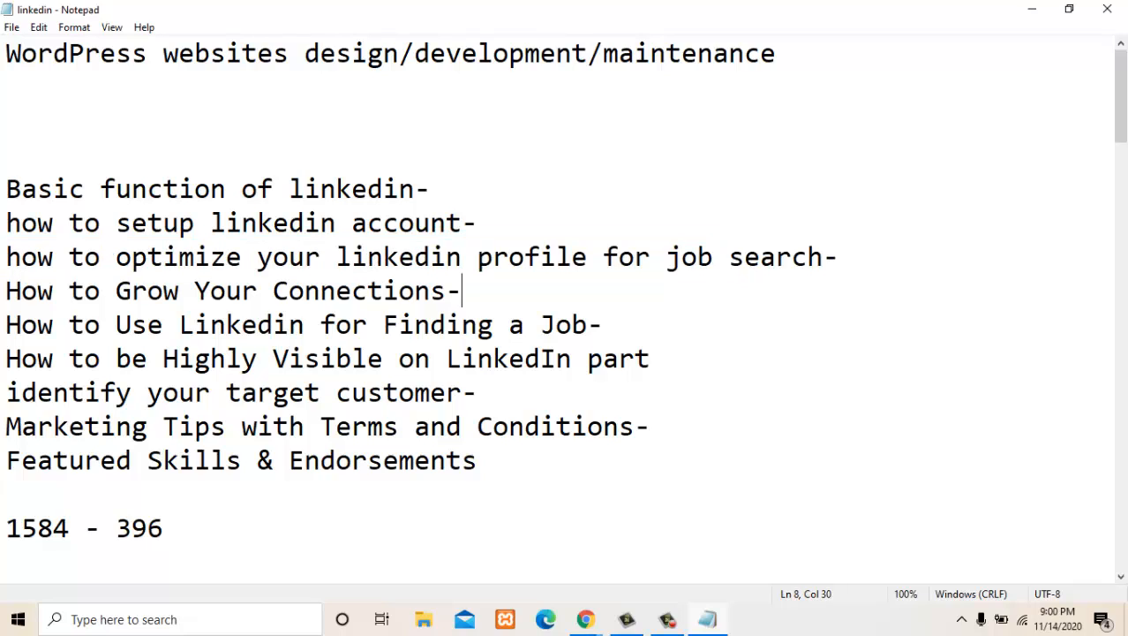
left_click_drag(463, 291, 761, 257)
left_click(462, 290)
left_click(1032, 8)
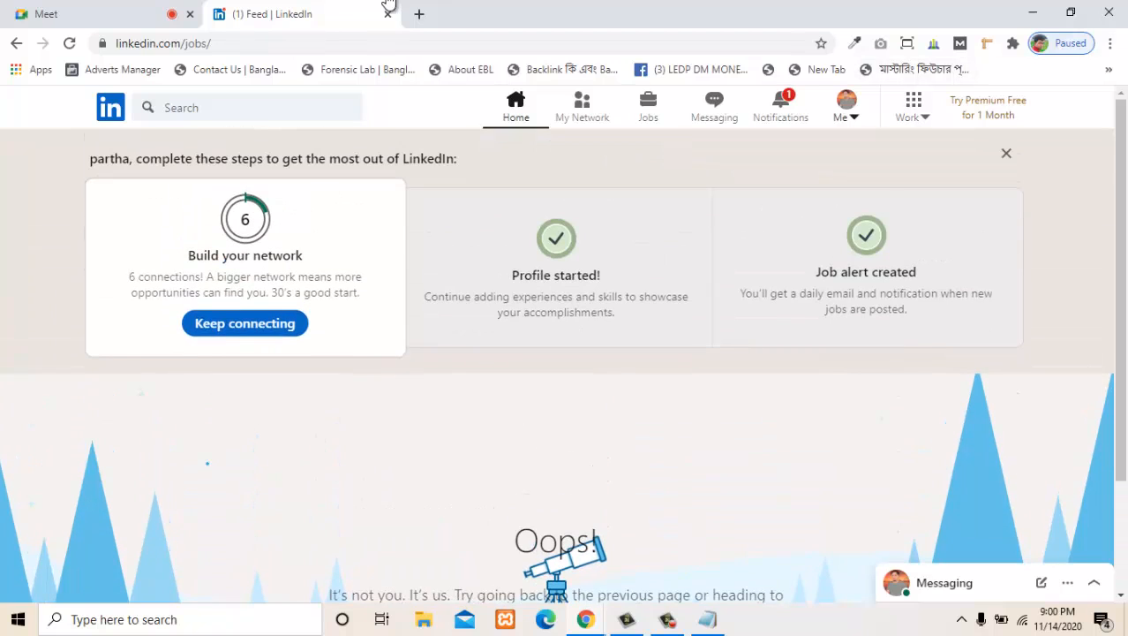
- Open your own LinkedIn profile in Chrome and view its intro section with the headline
left_click(846, 107)
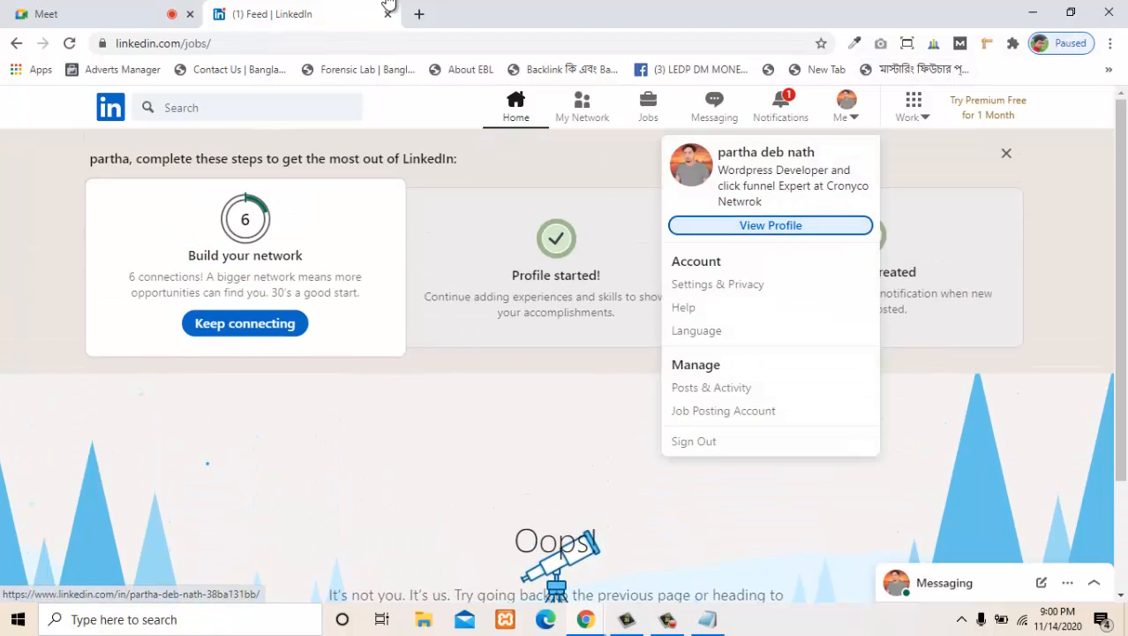
left_click(771, 225)
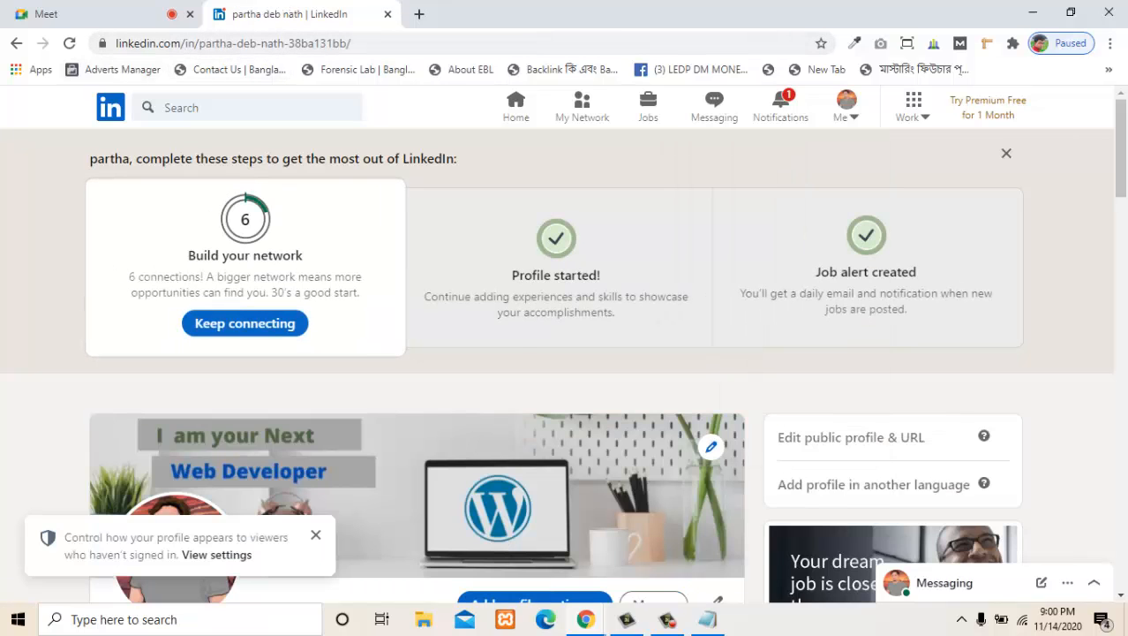
scroll(557, 364, "down", 2)
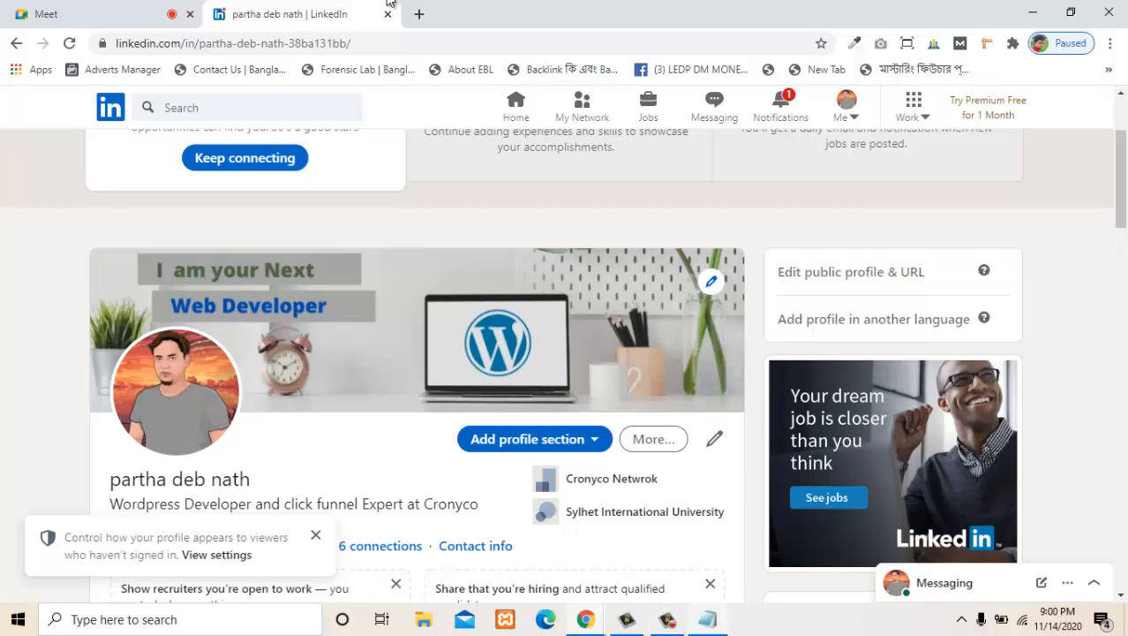
key("alt+Tab")
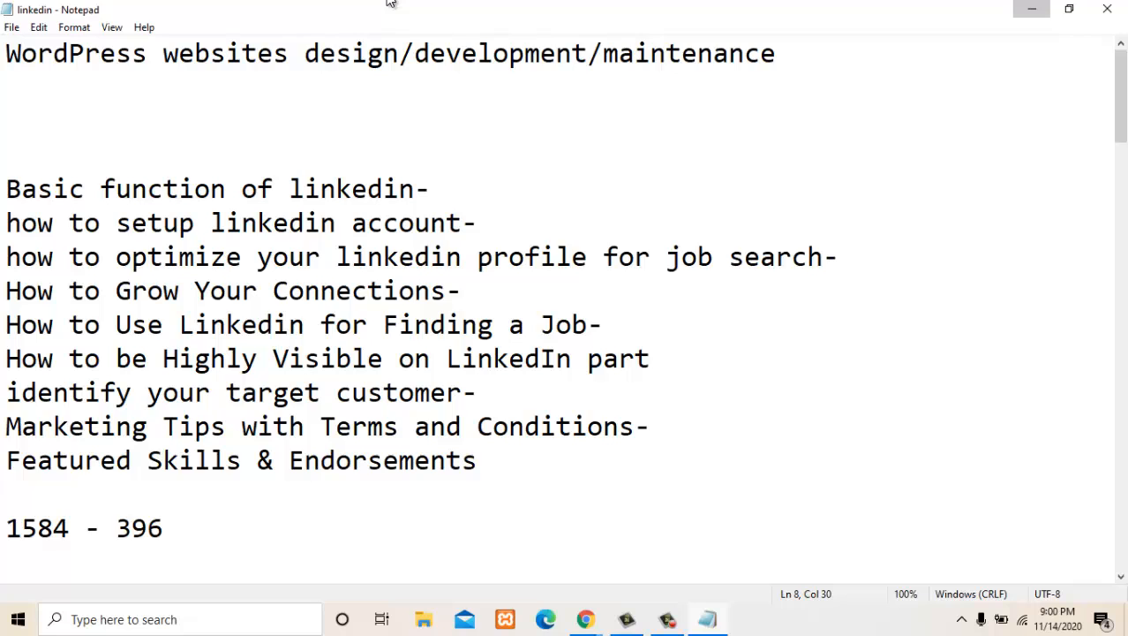
left_click(1032, 9)
scroll(565, 362, "down", 2)
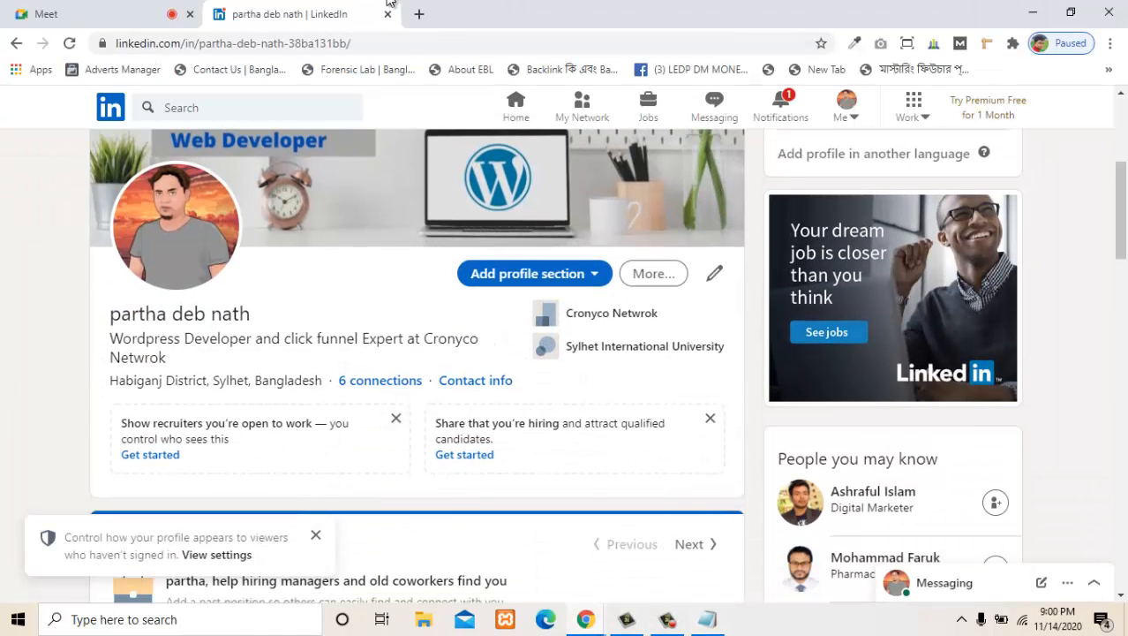
- Copy the line "WordPress websites design/development/maintenance" from the linkedin notes in Notepad
key("alt+Tab")
left_click(7, 54)
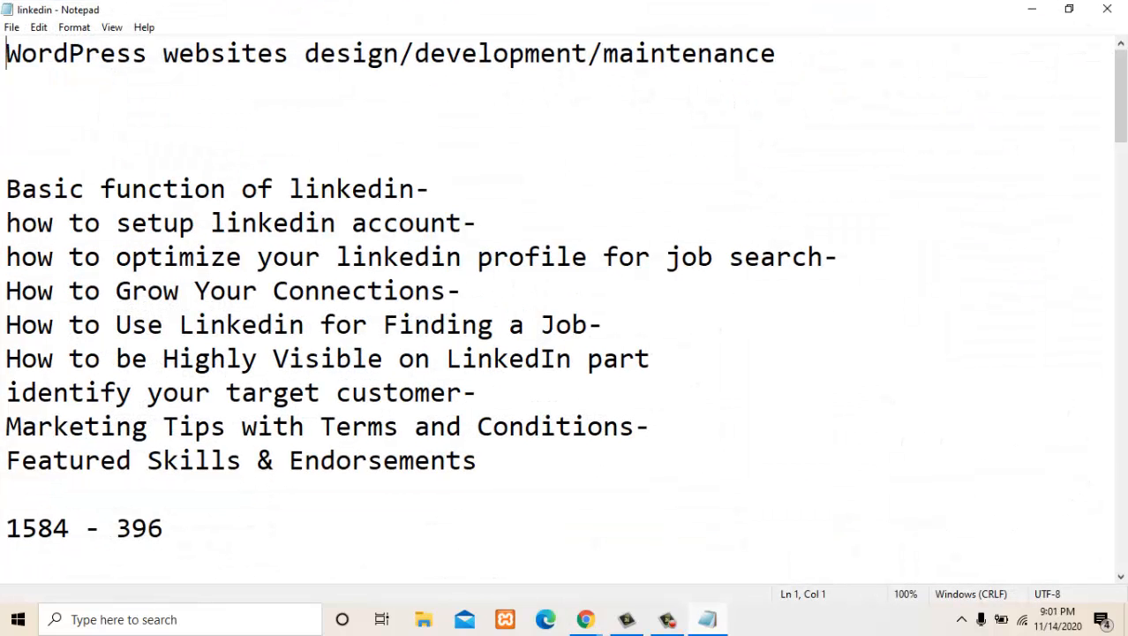
left_click_drag(7, 54, 775, 54)
key("alt+Tab")
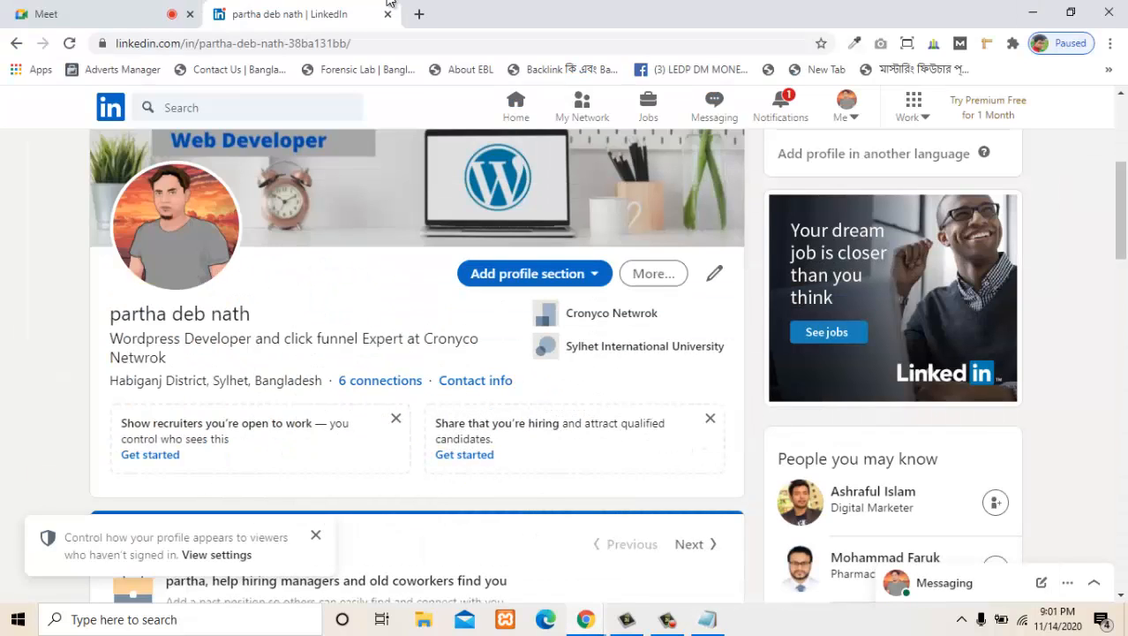
scroll(390, 274, "down", 2)
scroll(390, 274, "up", 2)
key("alt+Tab")
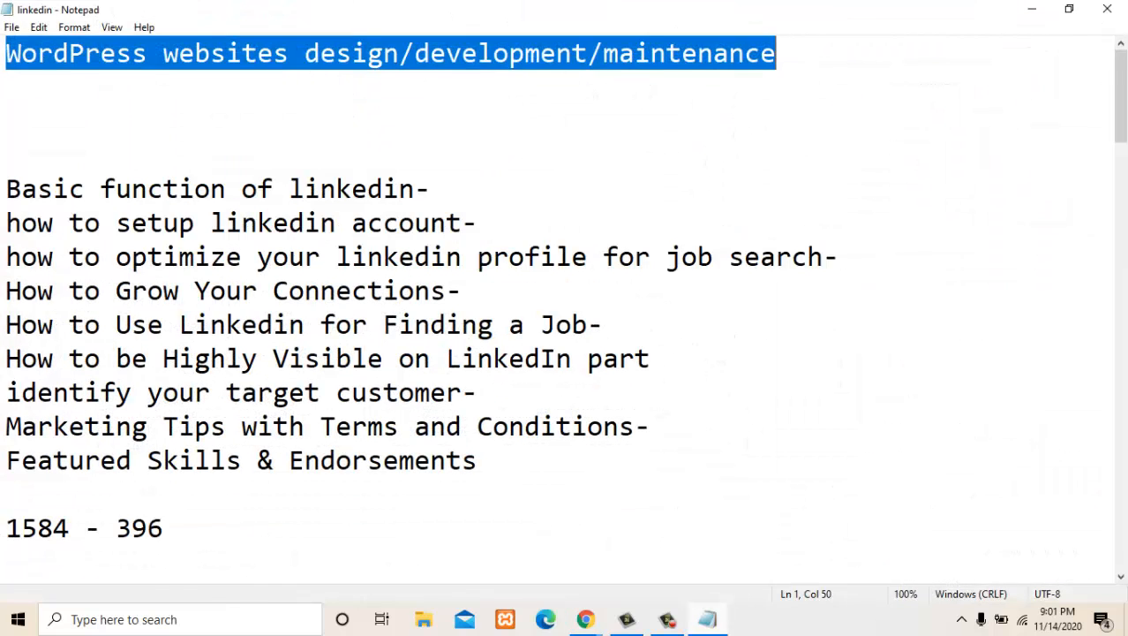
right_click(389, 51)
key("Up")
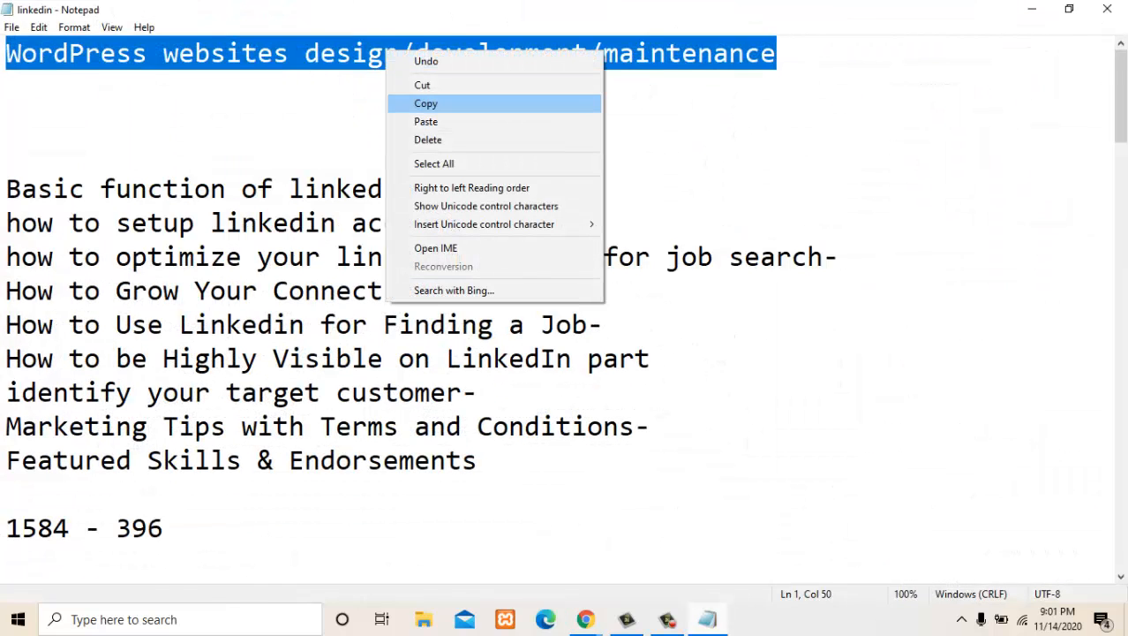
key("Return")
- Return to the profile in Chrome and replace the headline in its intro with the copied text "WordPress websites design/development/maintenance"
key("alt+Tab")
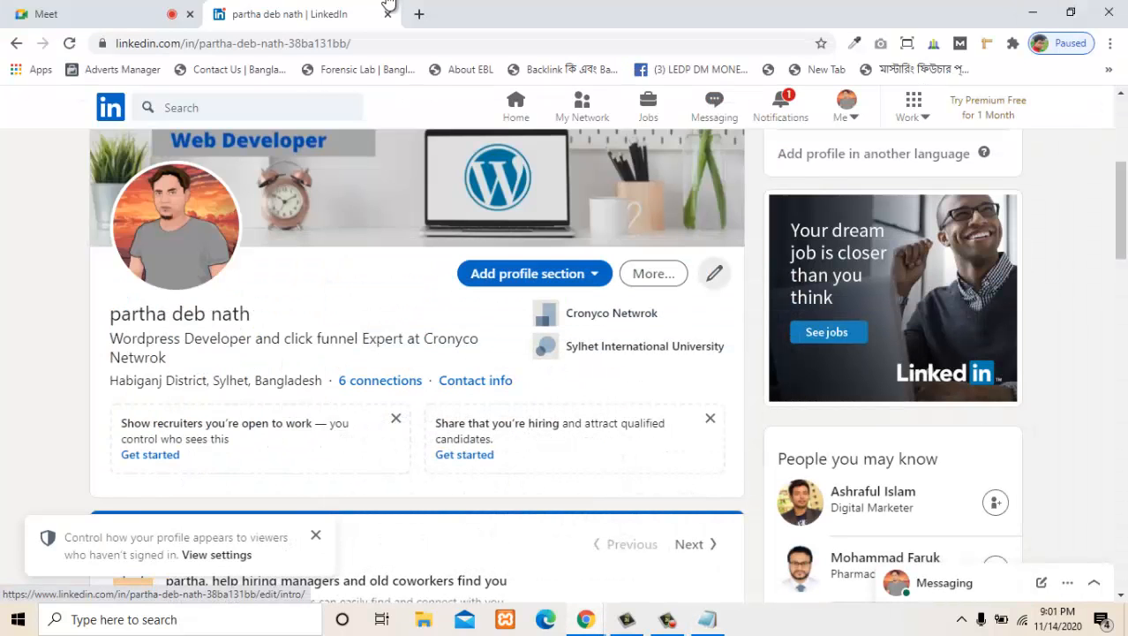
left_click(714, 272)
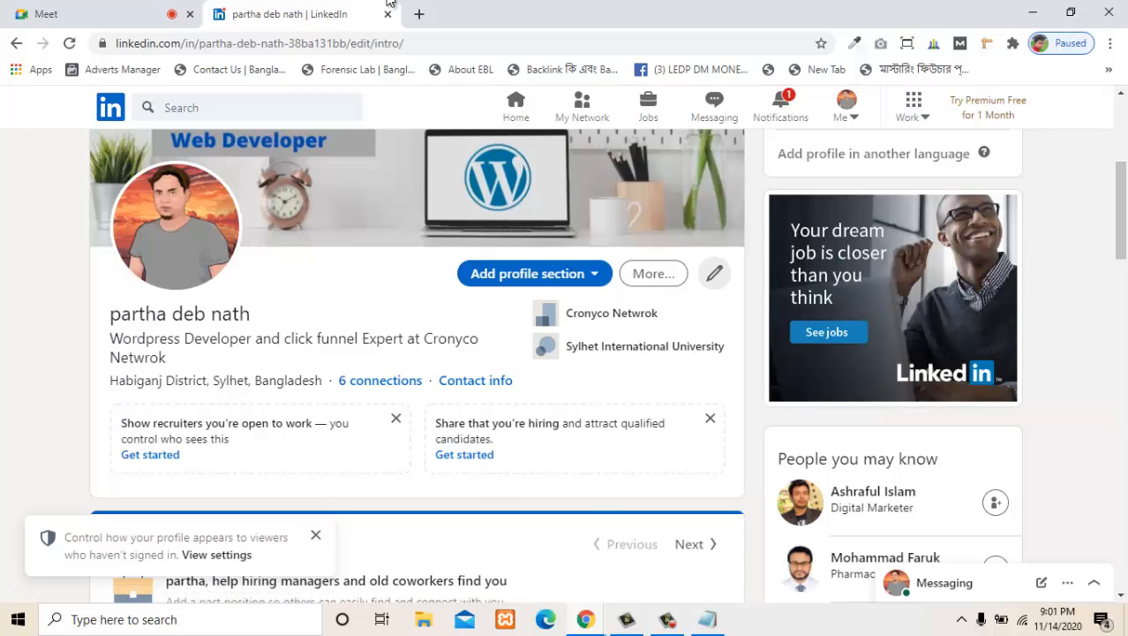
scroll(556, 339, "down", 3)
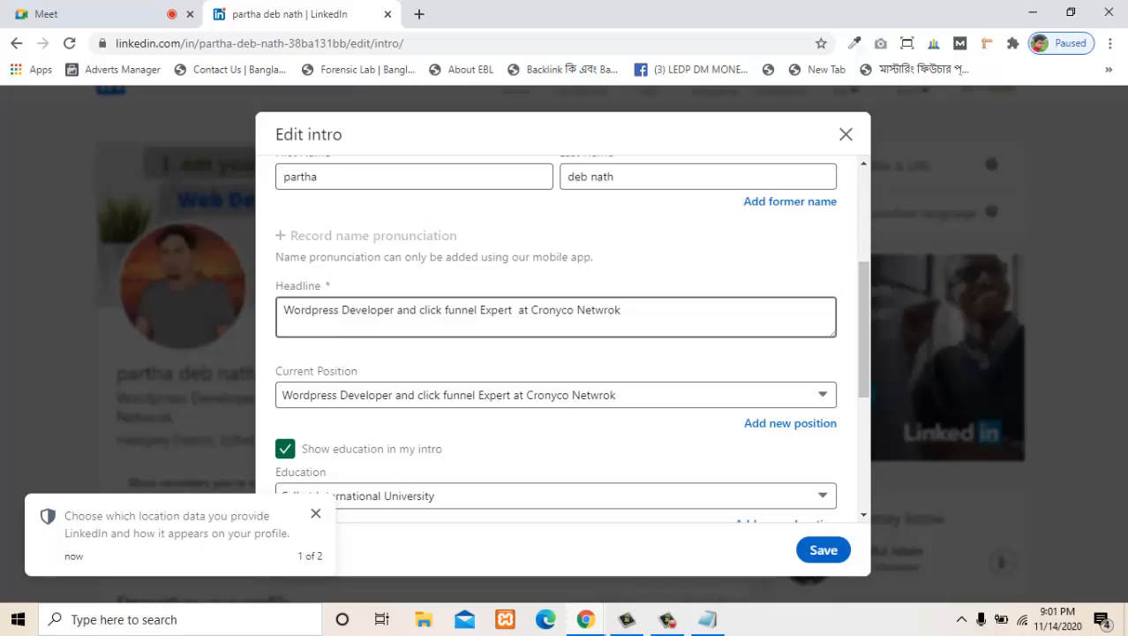
left_click_drag(621, 310, 388, 1)
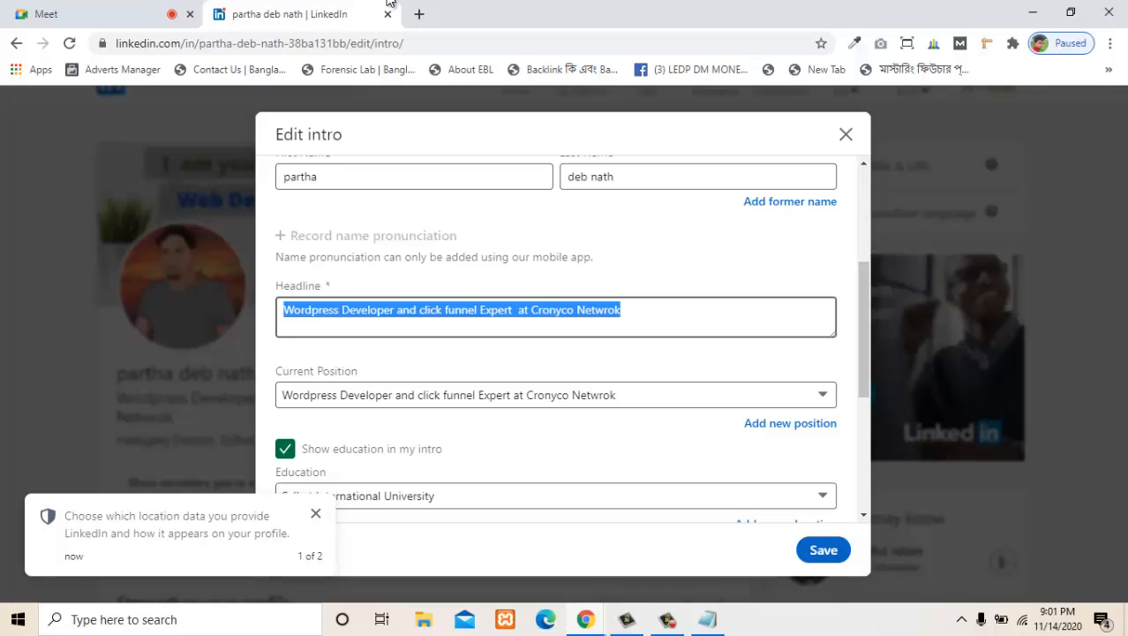
key("ctrl+v")
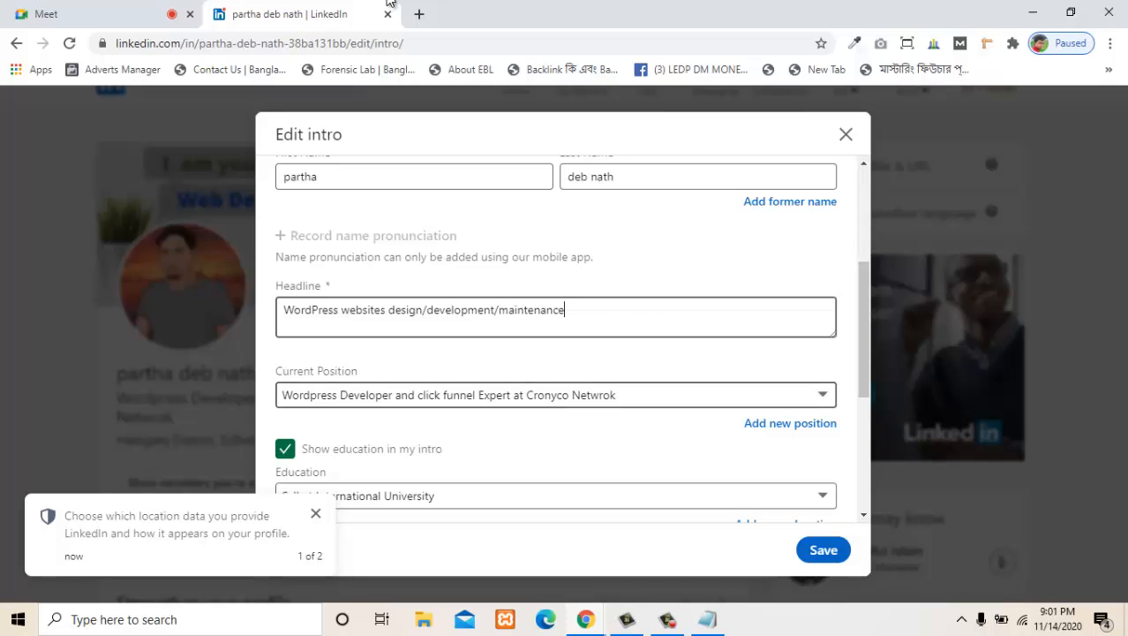
- Select "Wordpress Developer and click funnel Expert at Cronyco Netwrok" as the current position and save the intro
left_click(556, 394)
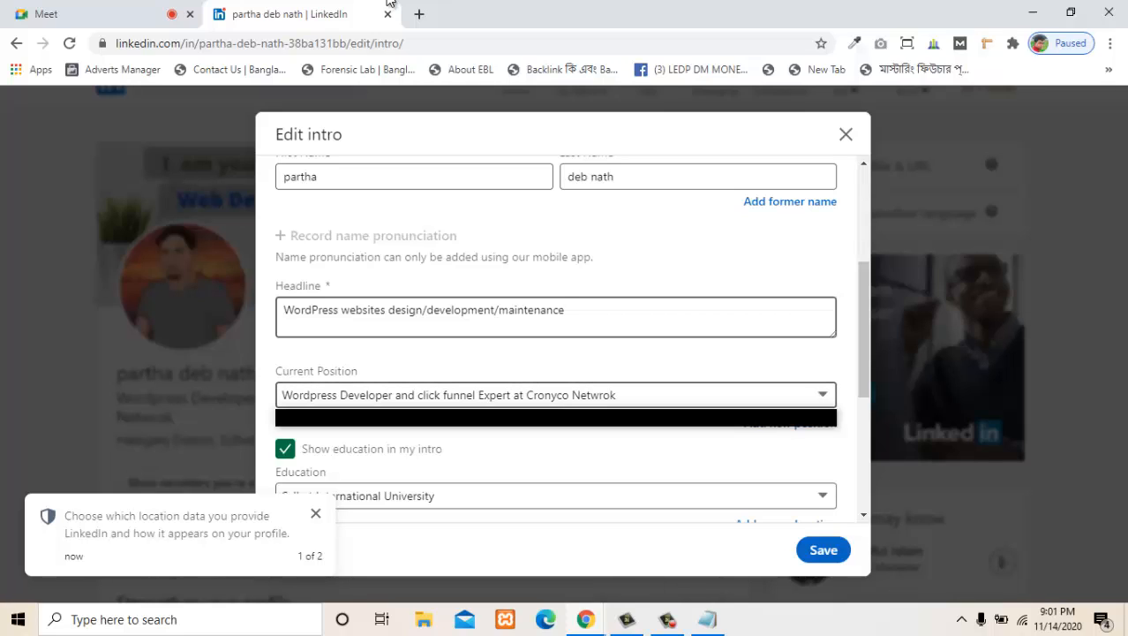
left_click(556, 417)
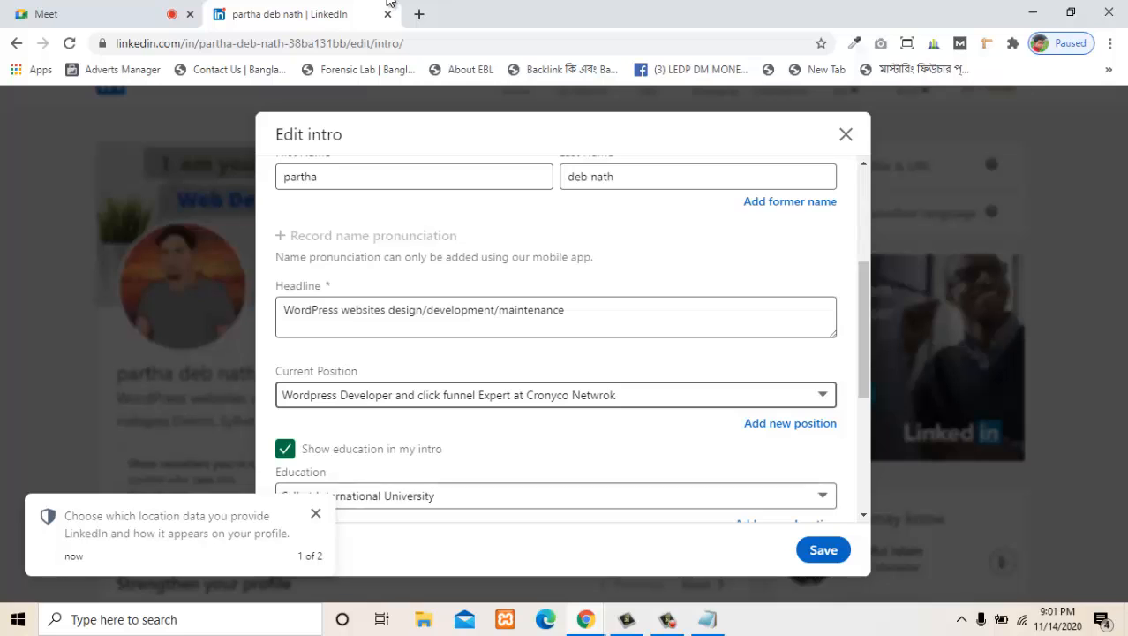
scroll(556, 354, "down", 2)
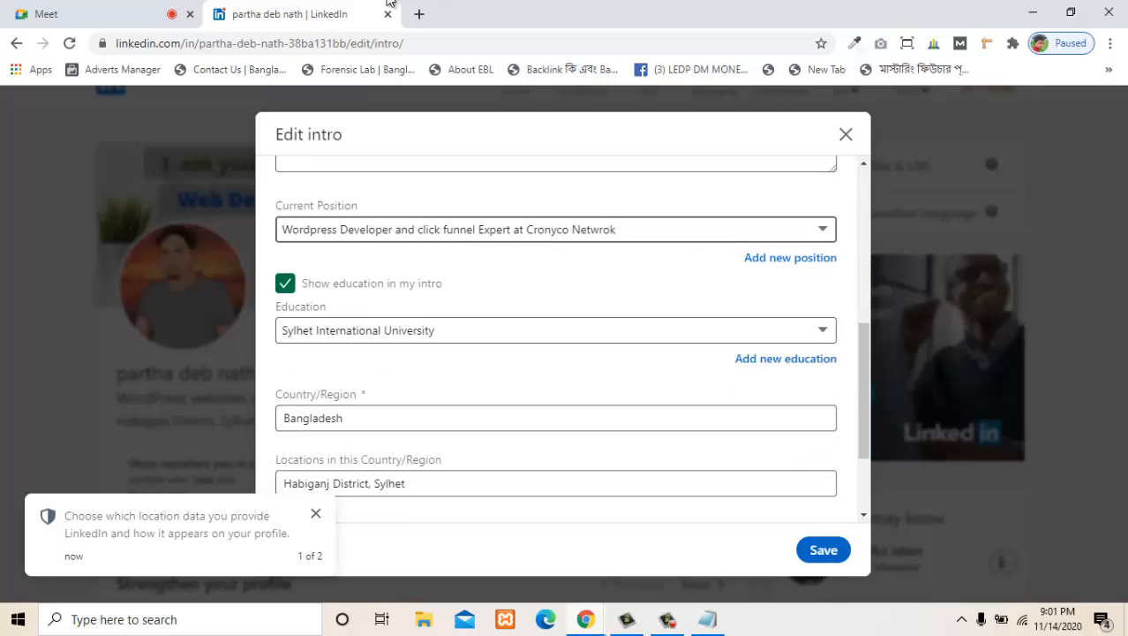
left_click(824, 549)
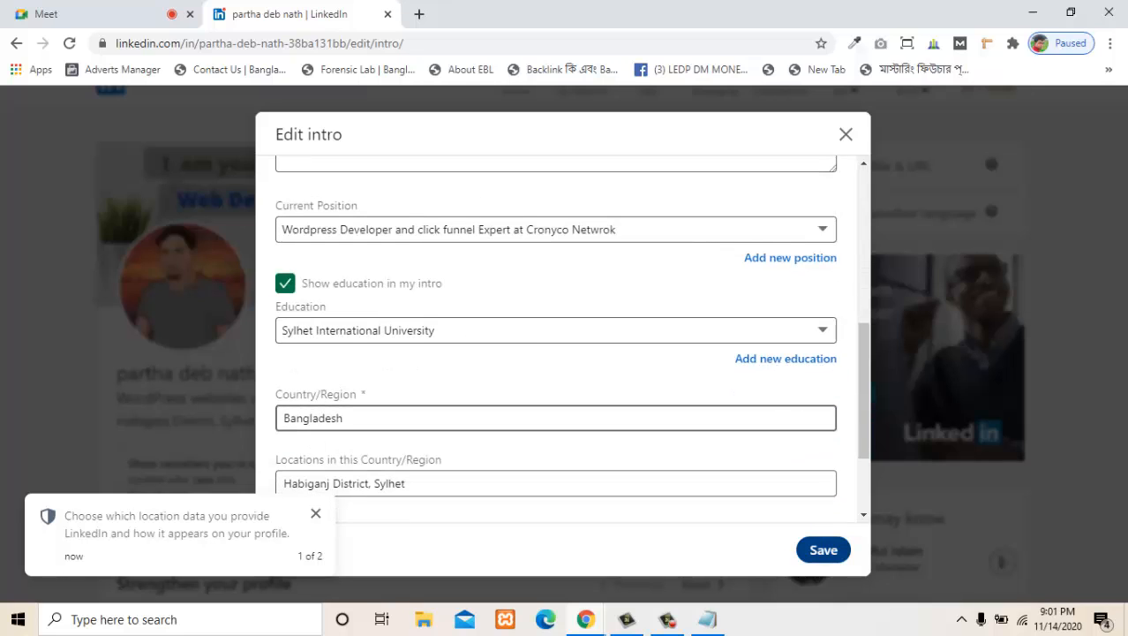
- Open the Cronyco Netwrok experience entry for editing and replace its title with the copied text "WordPress websites design/development/maintenance"
scroll(556, 354, "down", 8)
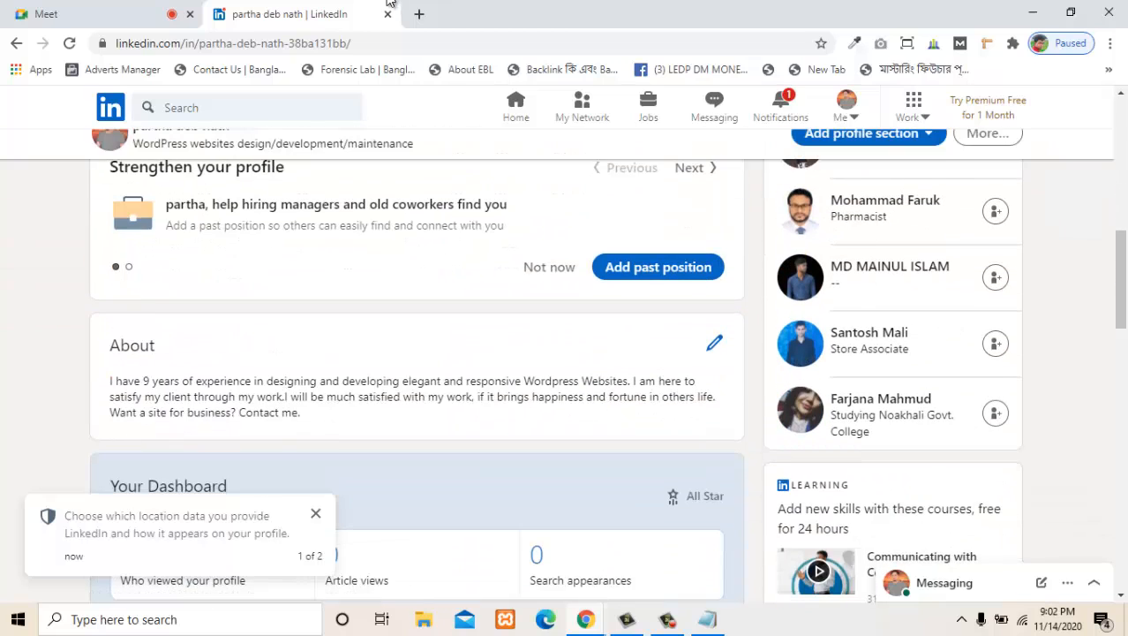
scroll(556, 353, "down", 3)
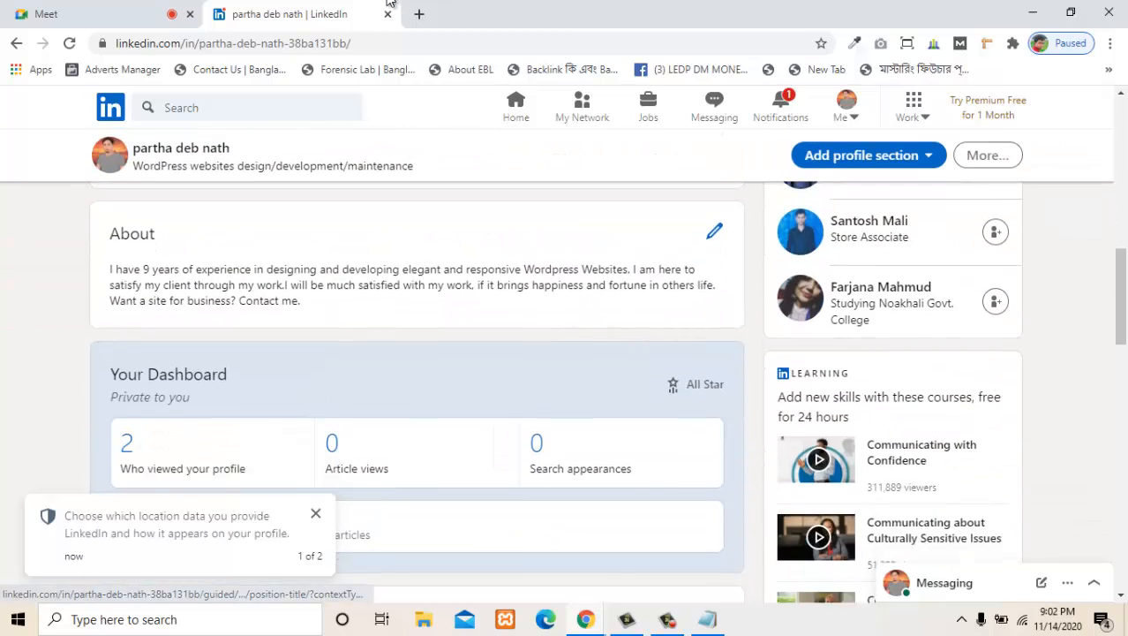
scroll(415, 354, "down", 6)
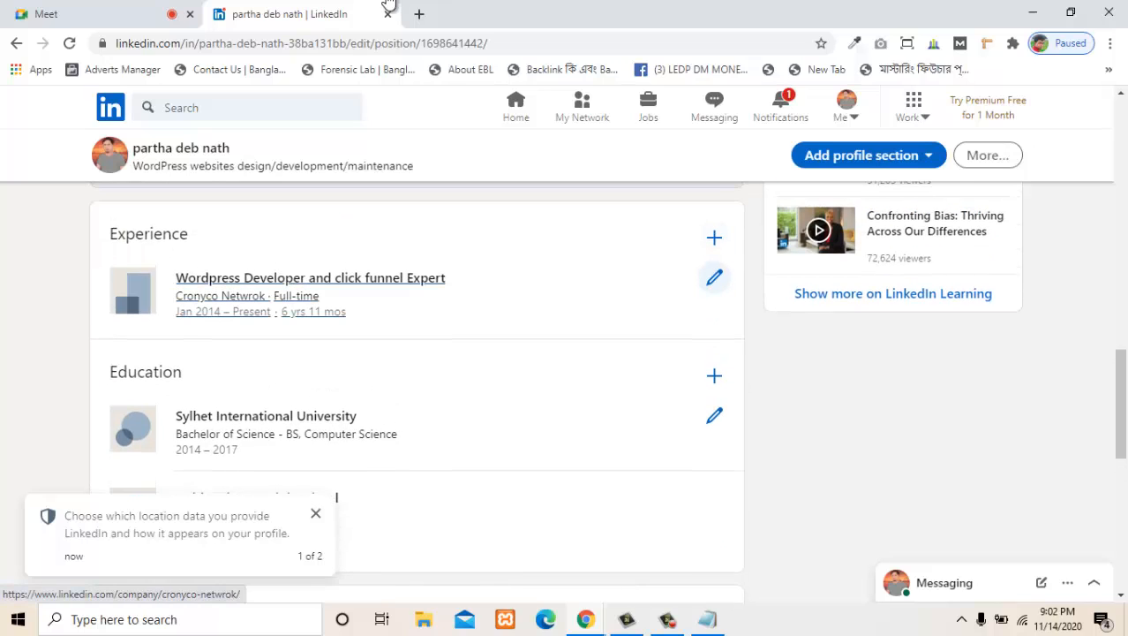
left_click(714, 277)
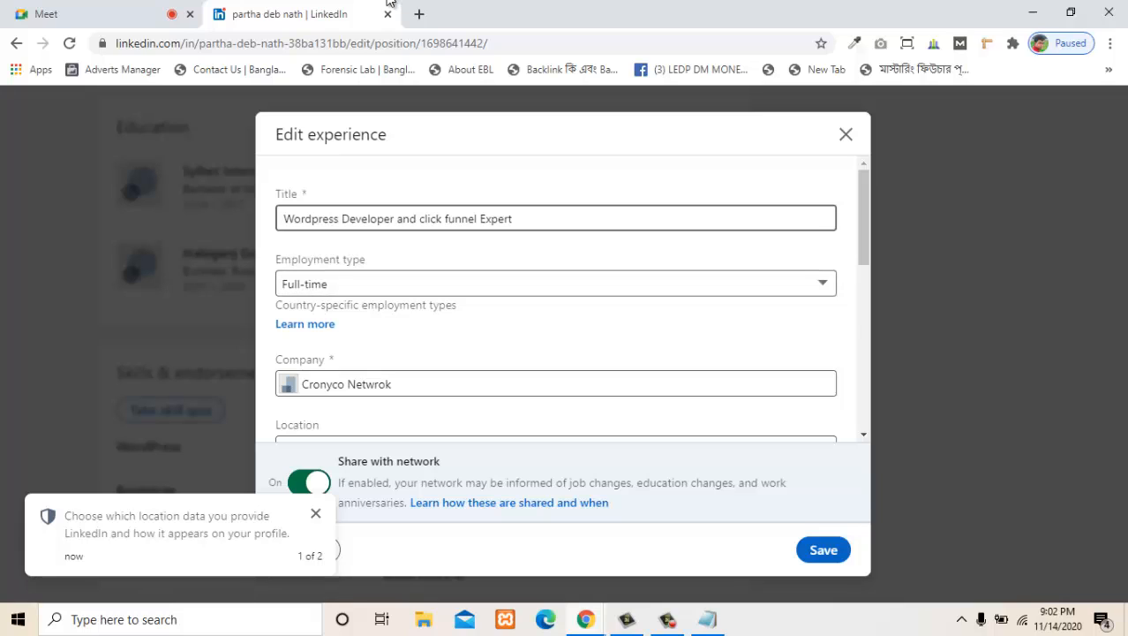
triple_click(341, 219)
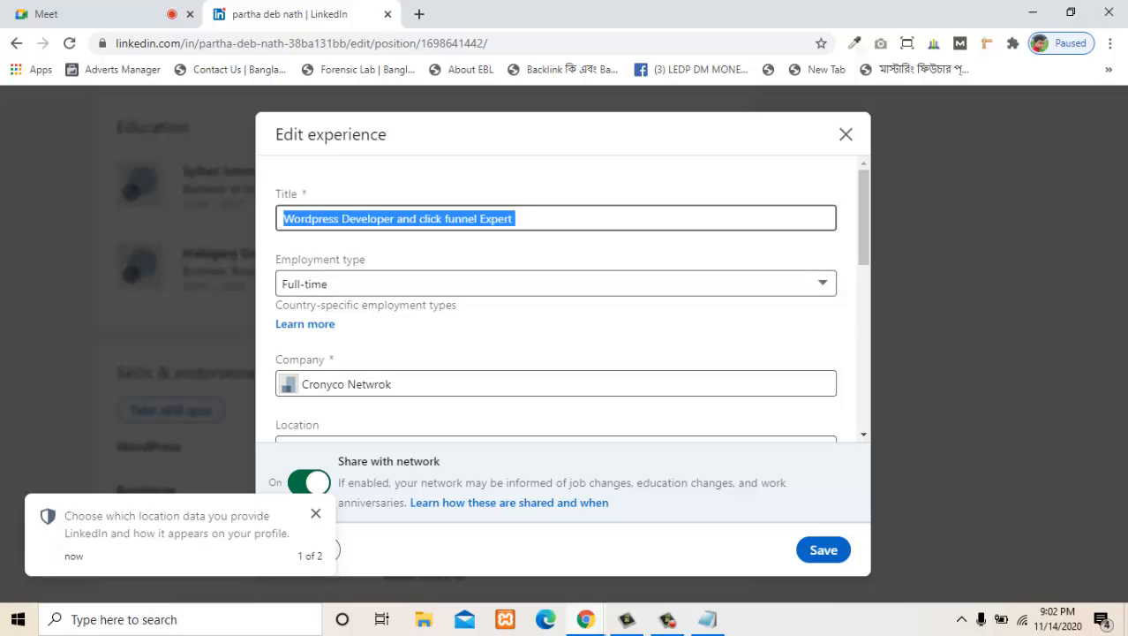
key("ctrl+v")
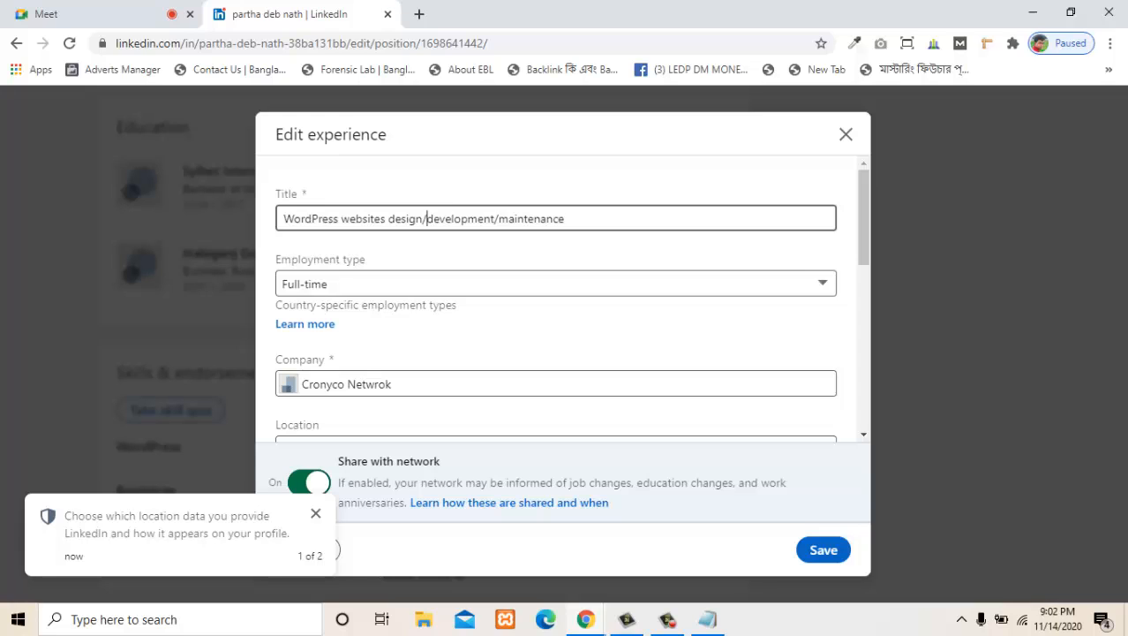
- Change the slashes in the experience title to produce "WordPress websites design | development | maintenance", copy the title and save the entry
key("BackSpace")
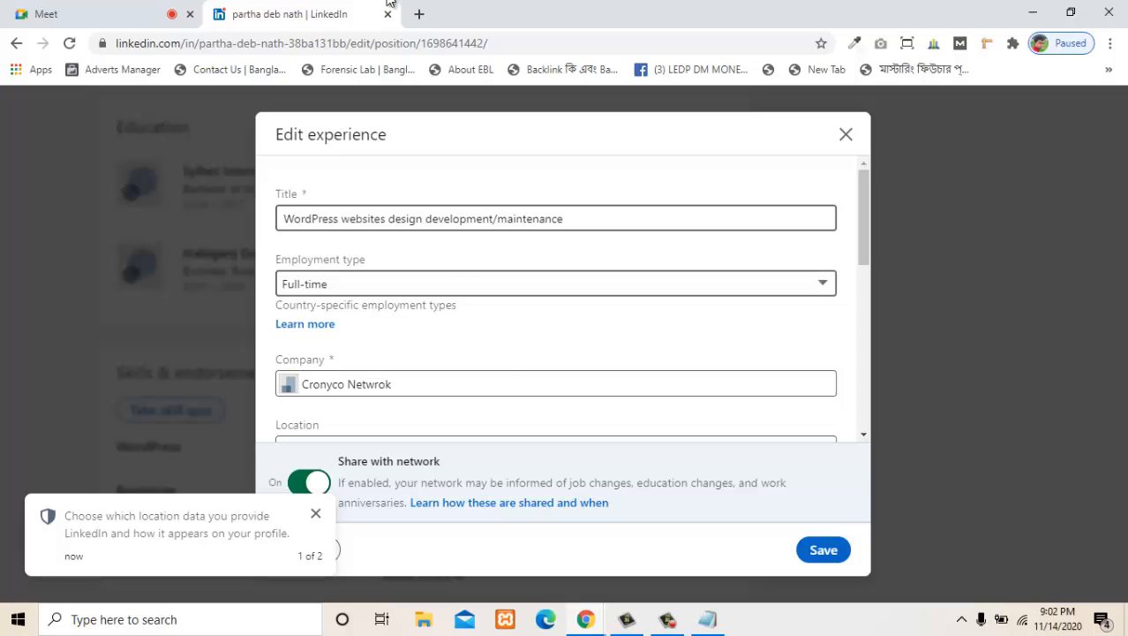
type("|")
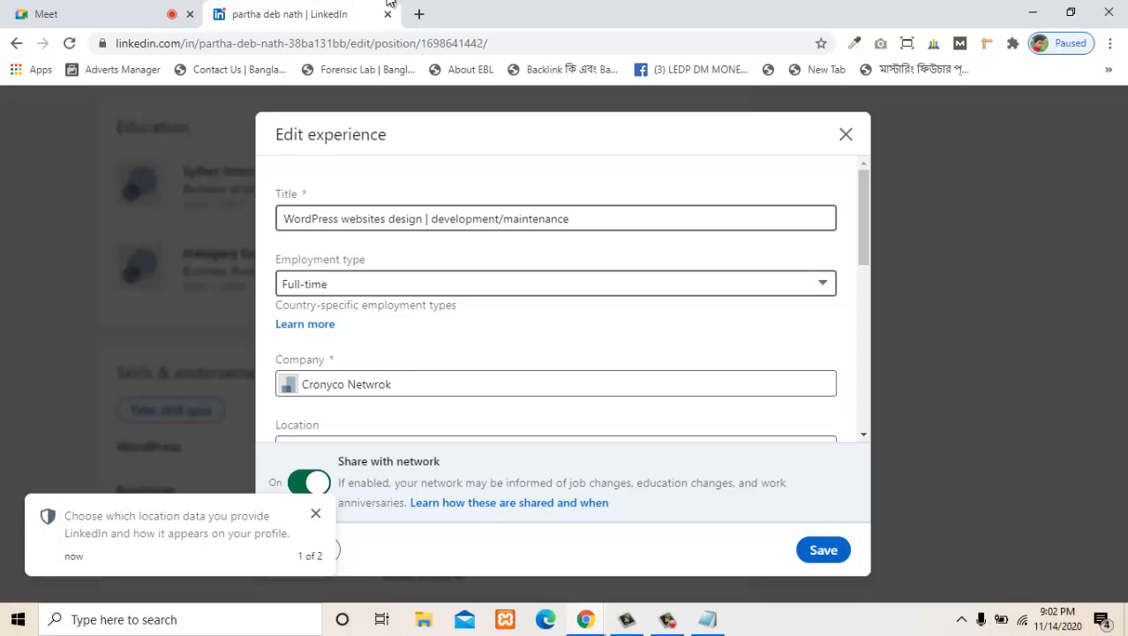
key("BackSpace")
type("|")
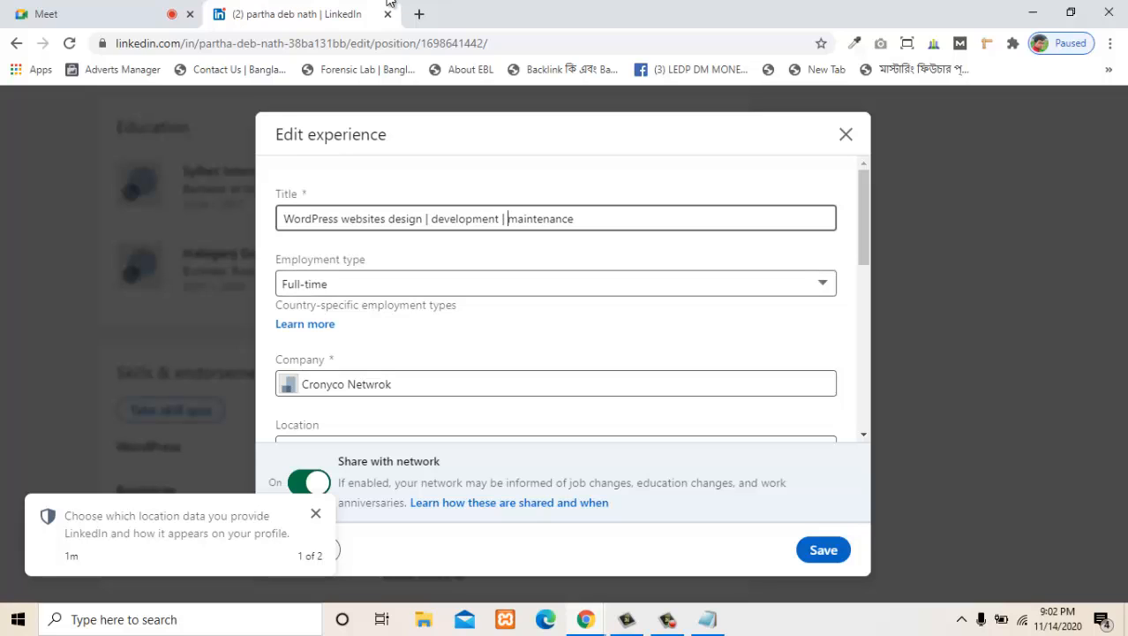
key("End")
key("ctrl+Left")
key("ctrl+Left")
key("ctrl+a")
key("ctrl+c")
left_click(388, 4)
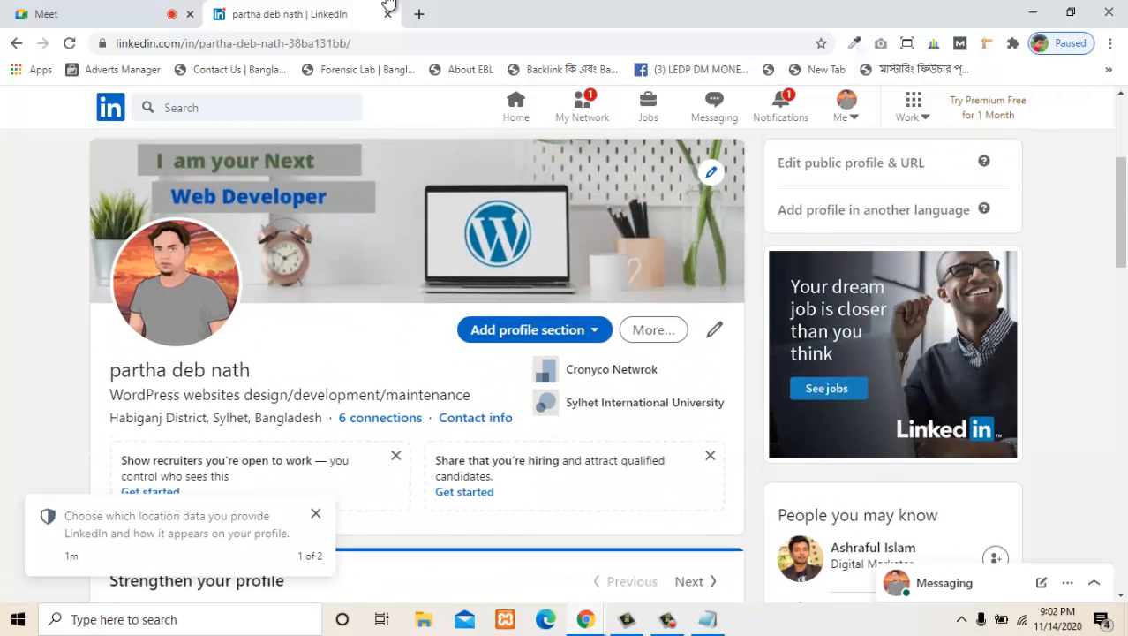
- Replace the intro headline with the copied text "WordPress websites design | development | maintenance" and save the intro
left_click(715, 329)
scroll(556, 354, "down", 5)
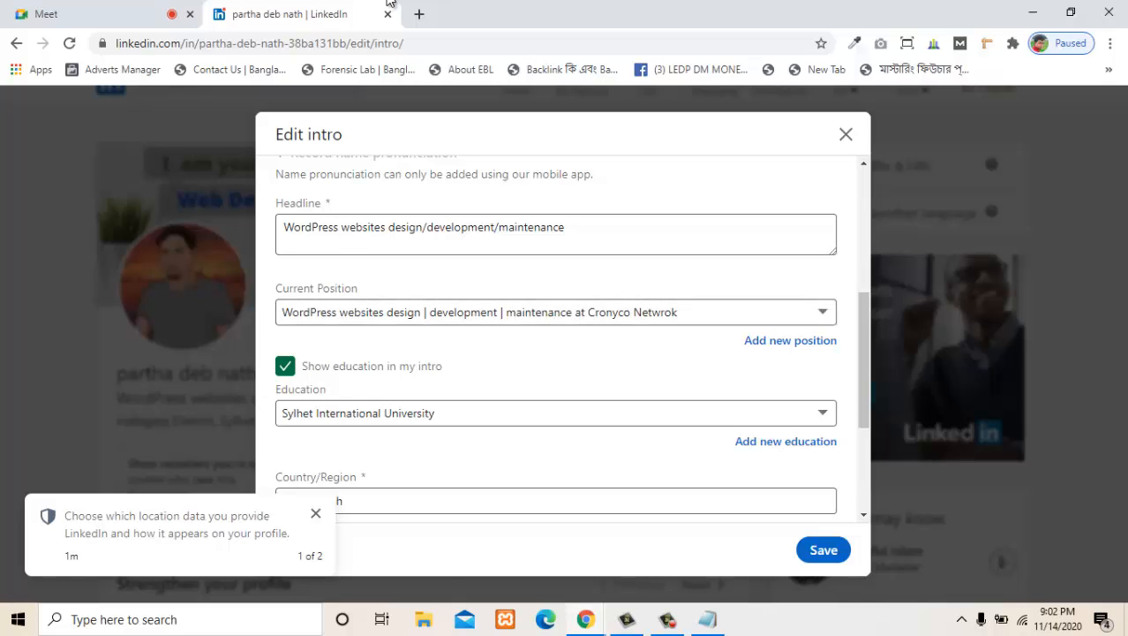
triple_click(440, 228)
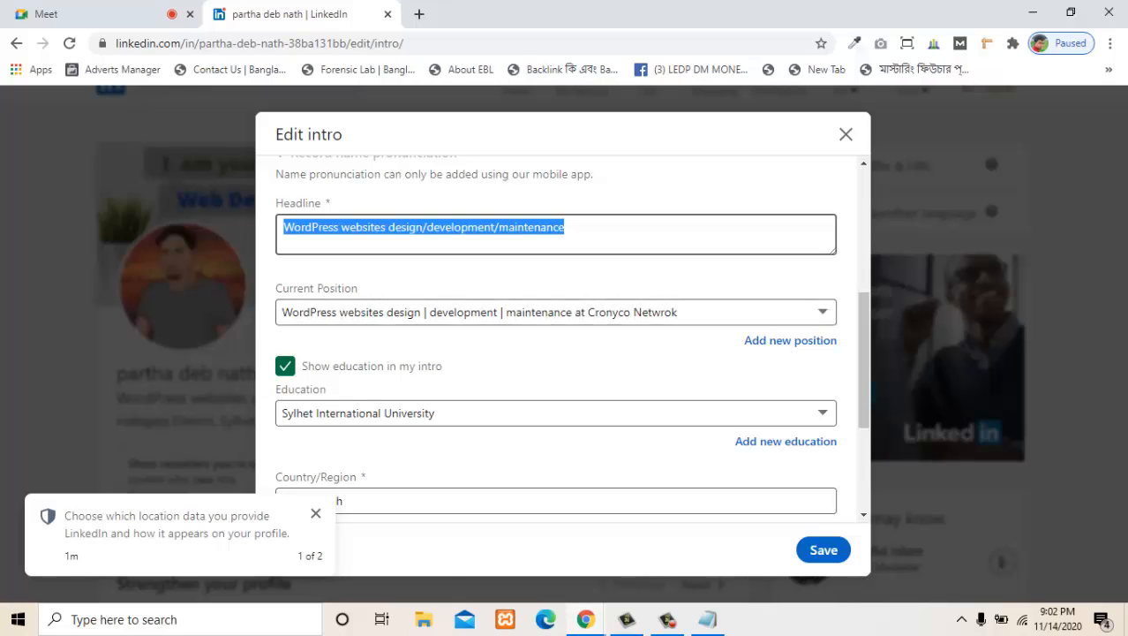
key("ctrl+v")
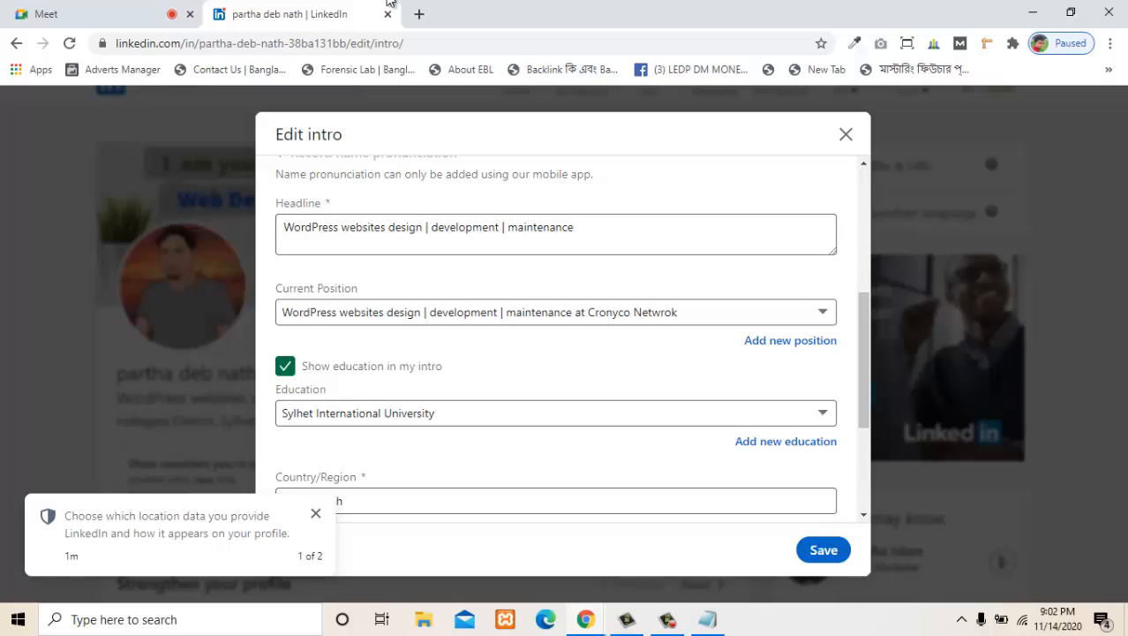
left_click(823, 550)
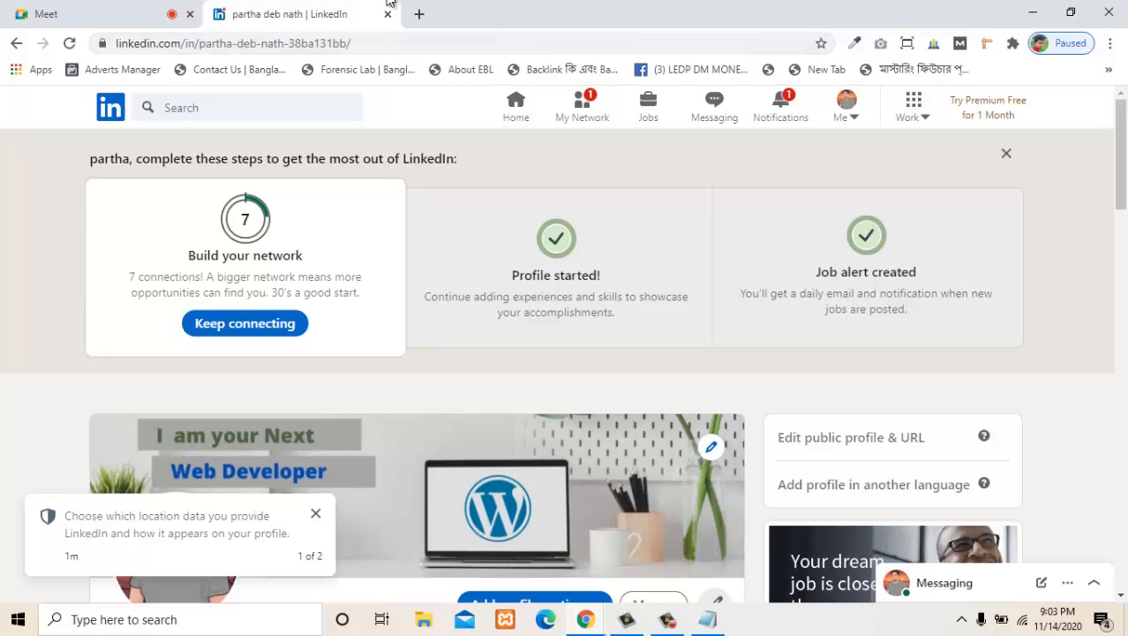
- Open the public profile settings and make the custom profile URL editable
left_click(851, 438)
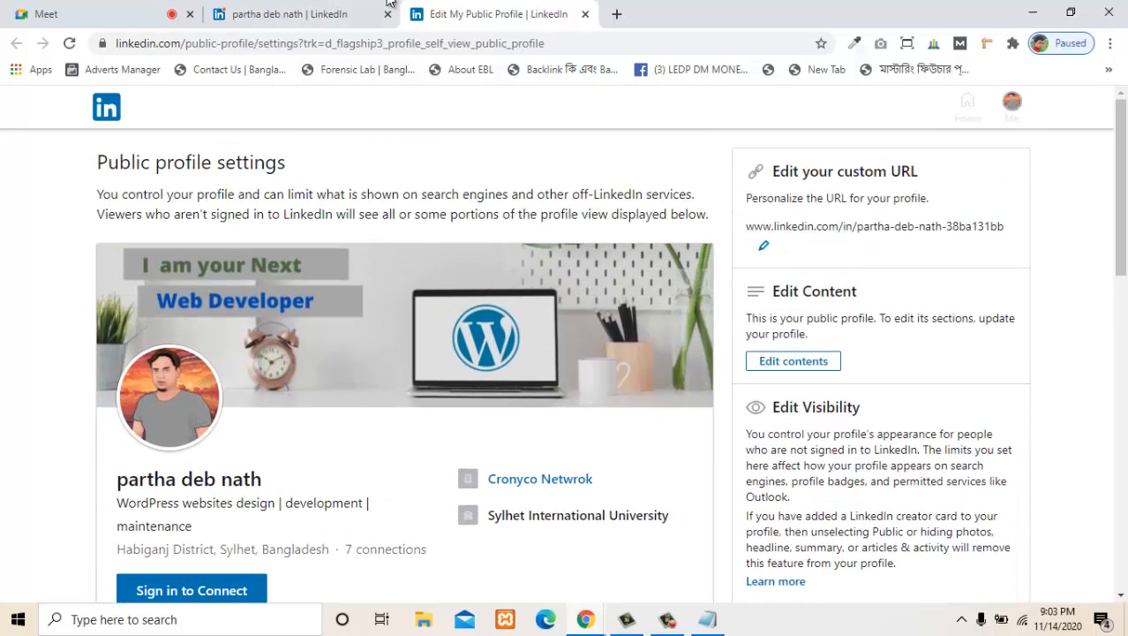
left_click(764, 246)
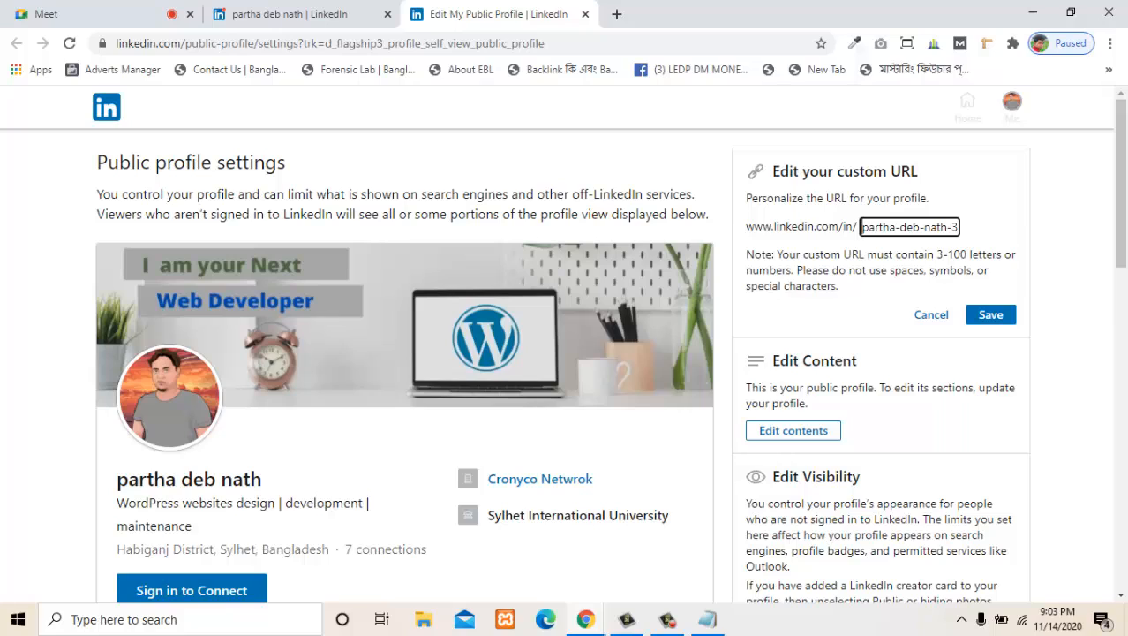
- Try the copied headline text as the custom URL and clear the entry
key("ctrl+a")
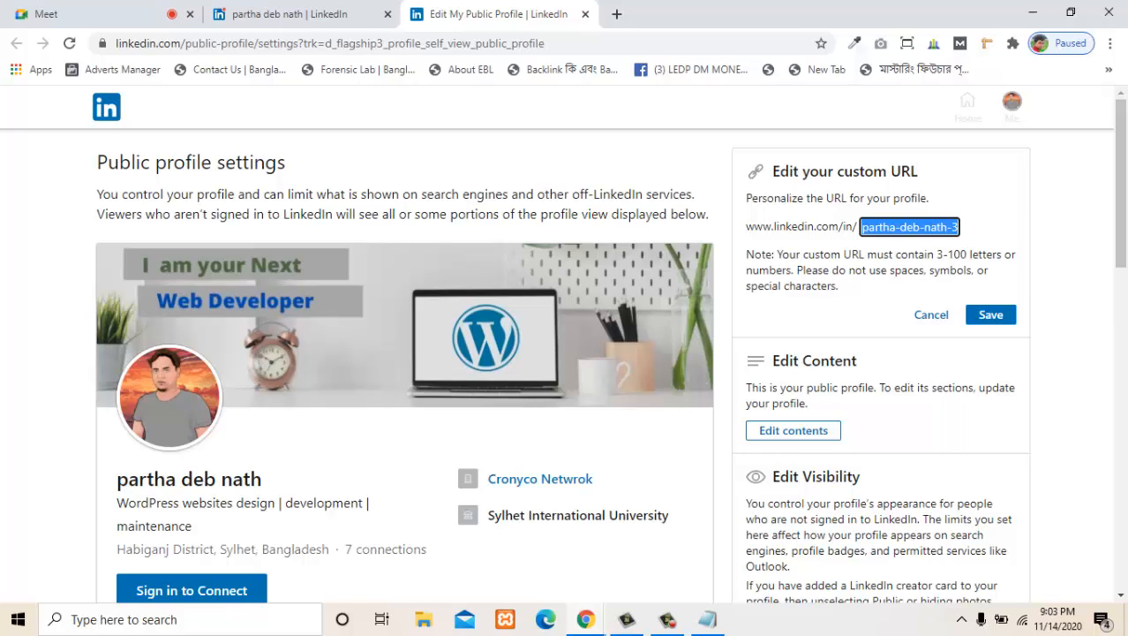
key("ctrl+v")
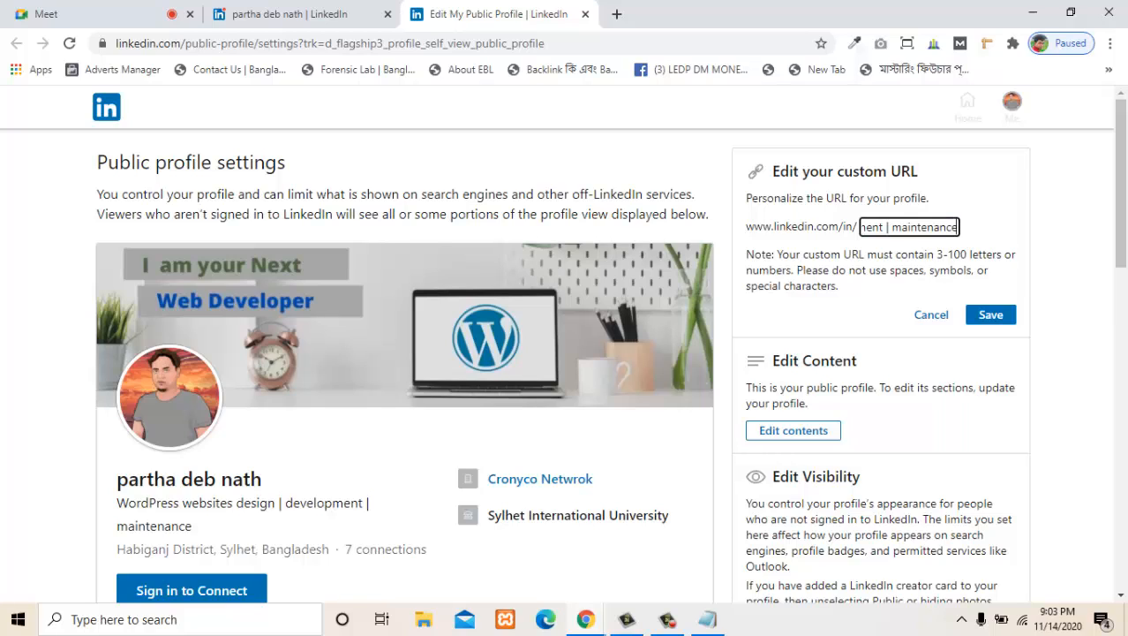
key("Left")
key("Left")
key("Left")
key("Left")
key("Left")
key("Left")
key("Left")
key("Left")
key("Left")
key("Left")
key("Left")
key("Left")
key("Left")
key("Left")
key("Left")
key("Left")
key("Left")
key("Left")
key("Left")
key("Left")
key("BackSpace")
key("BackSpace")
key("BackSpace")
key("BackSpace")
key("BackSpace")
key("BackSpace")
key("BackSpace")
key("BackSpace")
key("BackSpace")
key("BackSpace")
key("BackSpace")
key("BackSpace")
key("BackSpace")
key("BackSpace")
key("BackSpace")
key("BackSpace")
key("BackSpace")
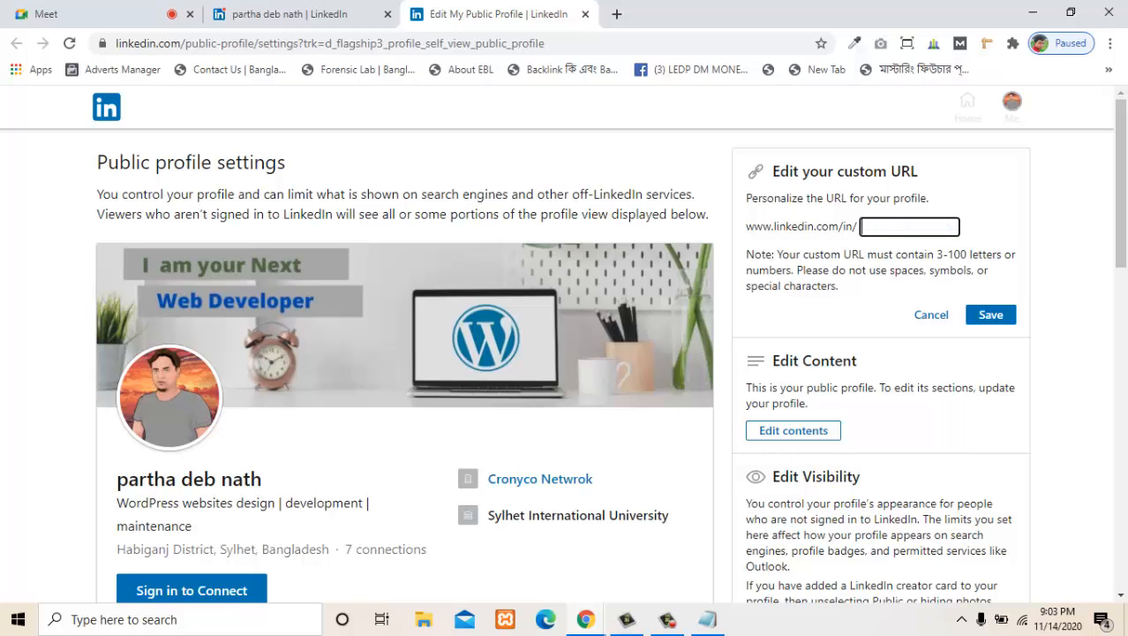
key("ctrl+z")
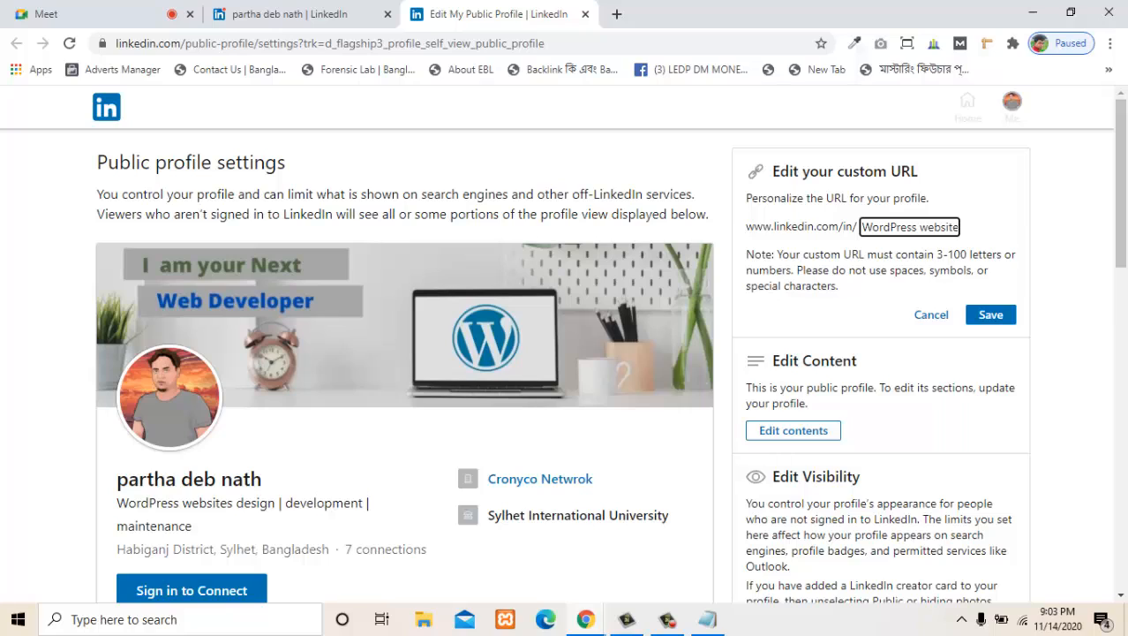
key("ctrl+shift+Right")
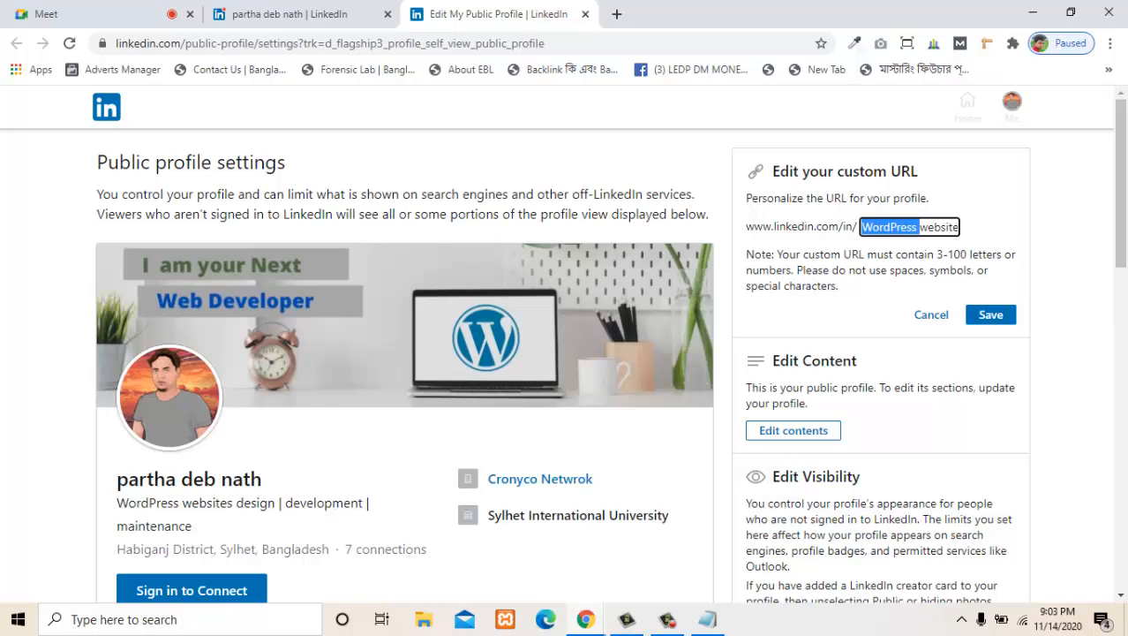
key("ctrl+a")
key("BackSpace")
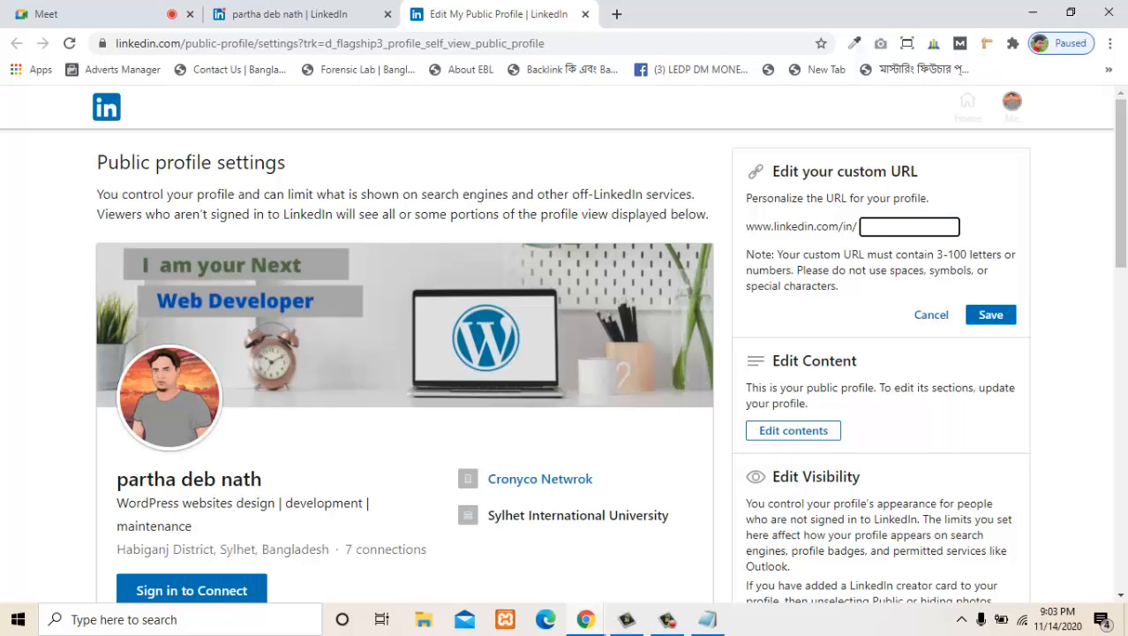
- Try to save the profile owner's first name as the custom URL
type("partha")
key("Return")
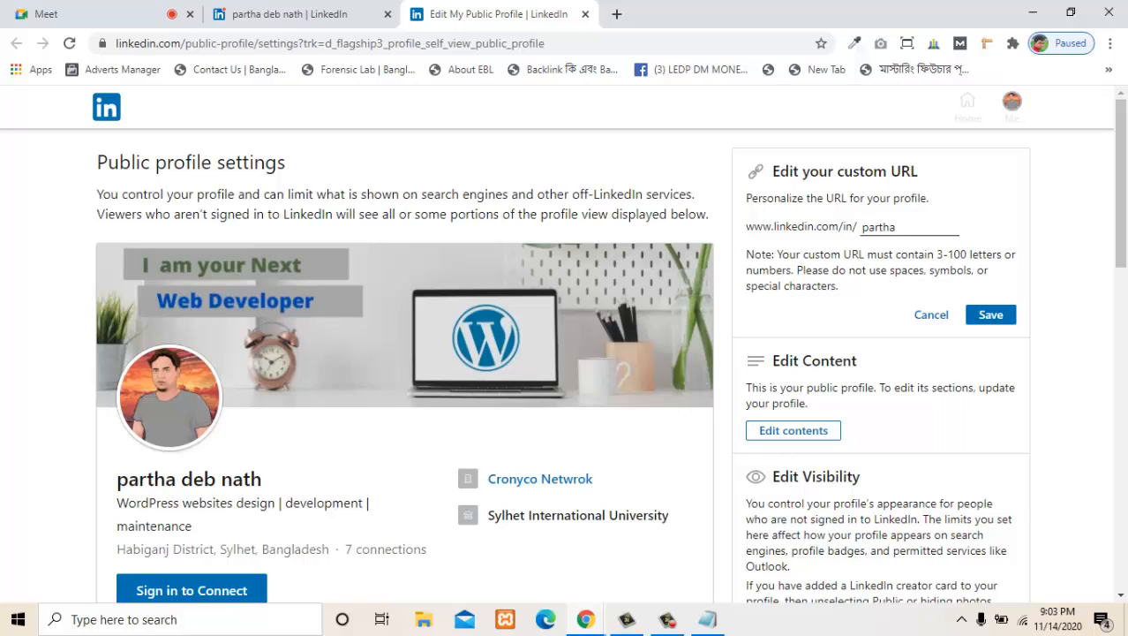
key("Tab")
key("Tab")
key("Return")
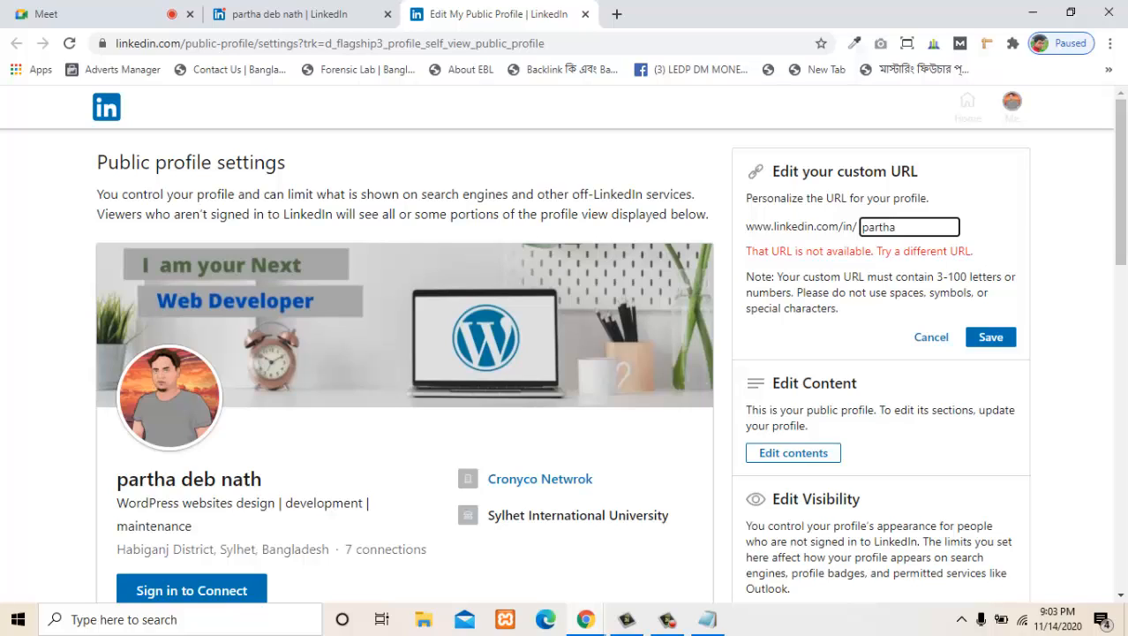
type("de")
key("BackSpace")
key("BackSpace")
key("BackSpace")
key("BackSpace")
key("BackSpace")
key("BackSpace")
key("BackSpace")
key("BackSpace")
type("part")
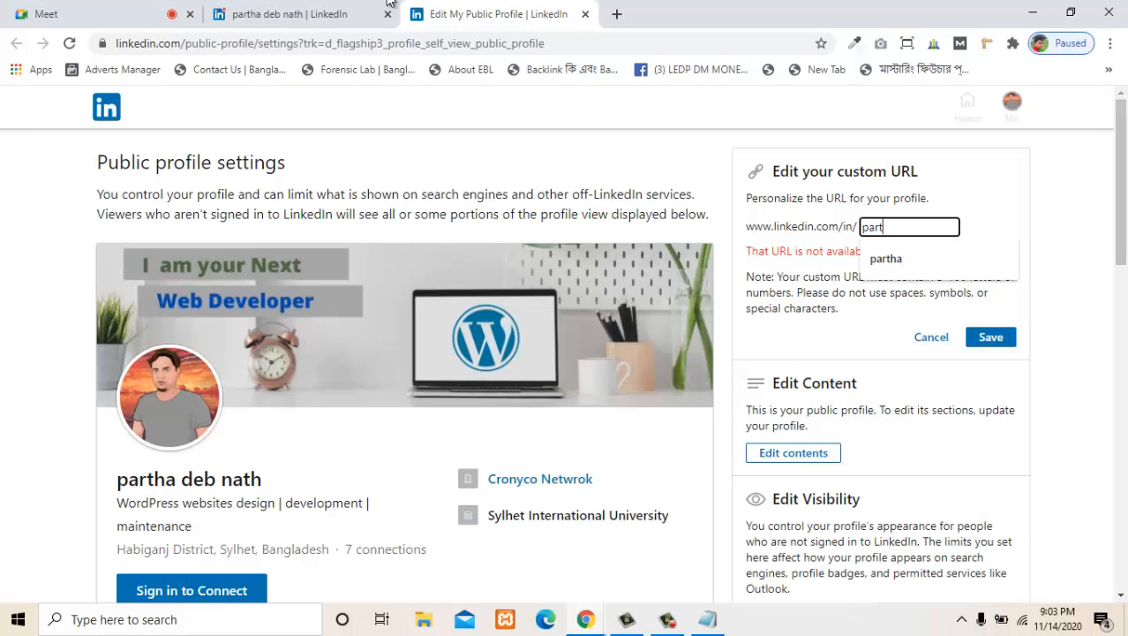
type("ha")
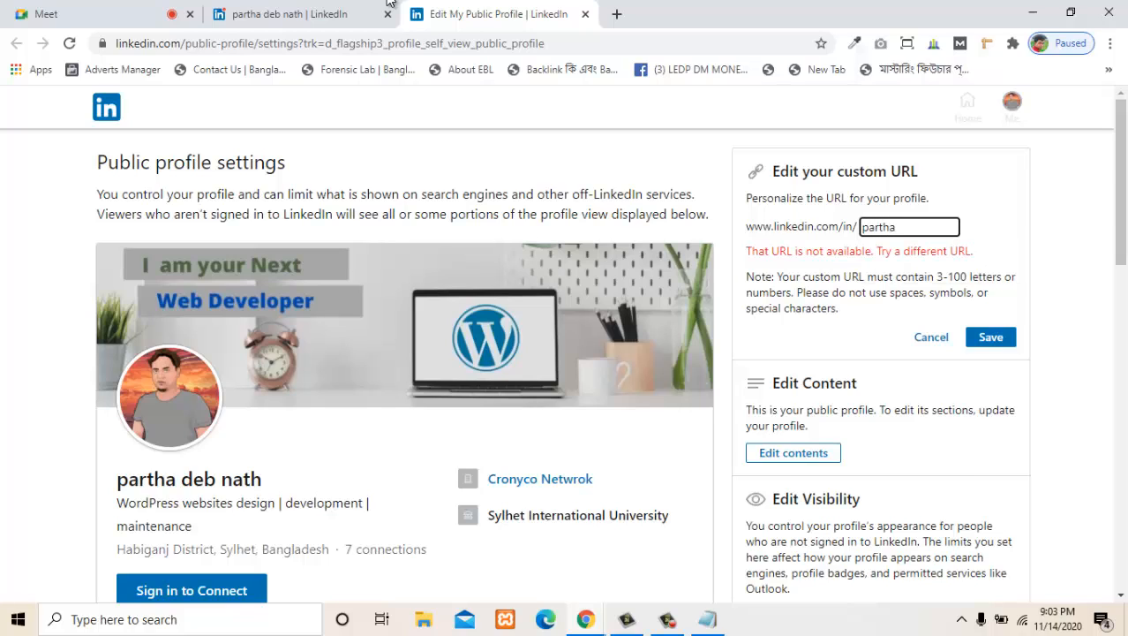
- Set the custom profile URL to "wordpress-website-design" and save it
key("BackSpace")
key("BackSpace")
key("BackSpace")
key("BackSpace")
key("BackSpace")
key("BackSpace")
type("wordpress-websit")
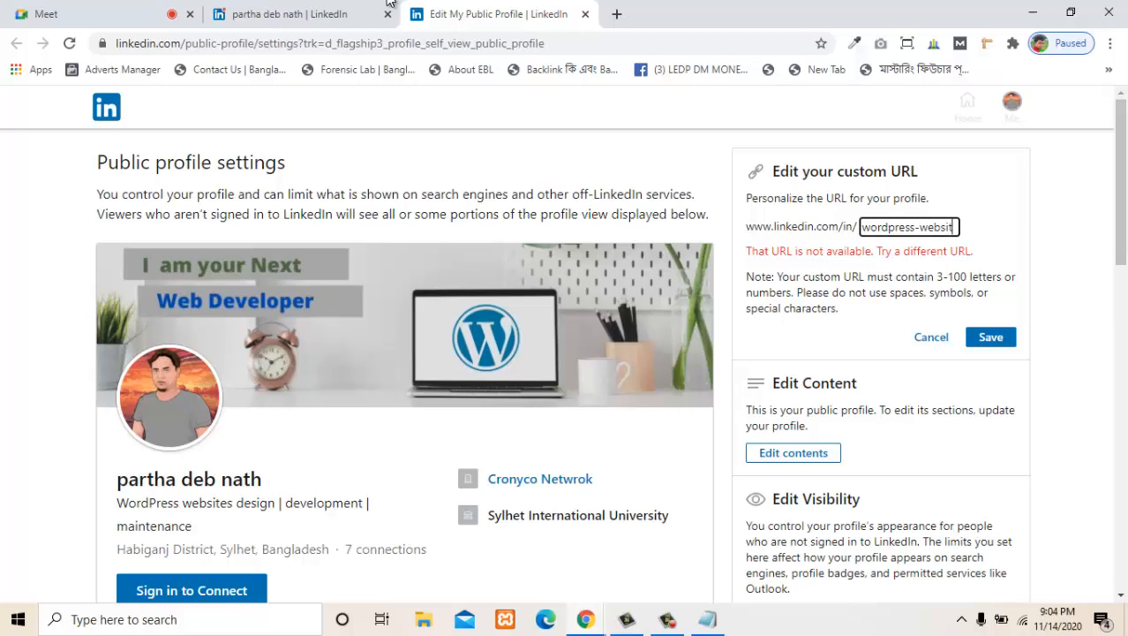
type("e-")
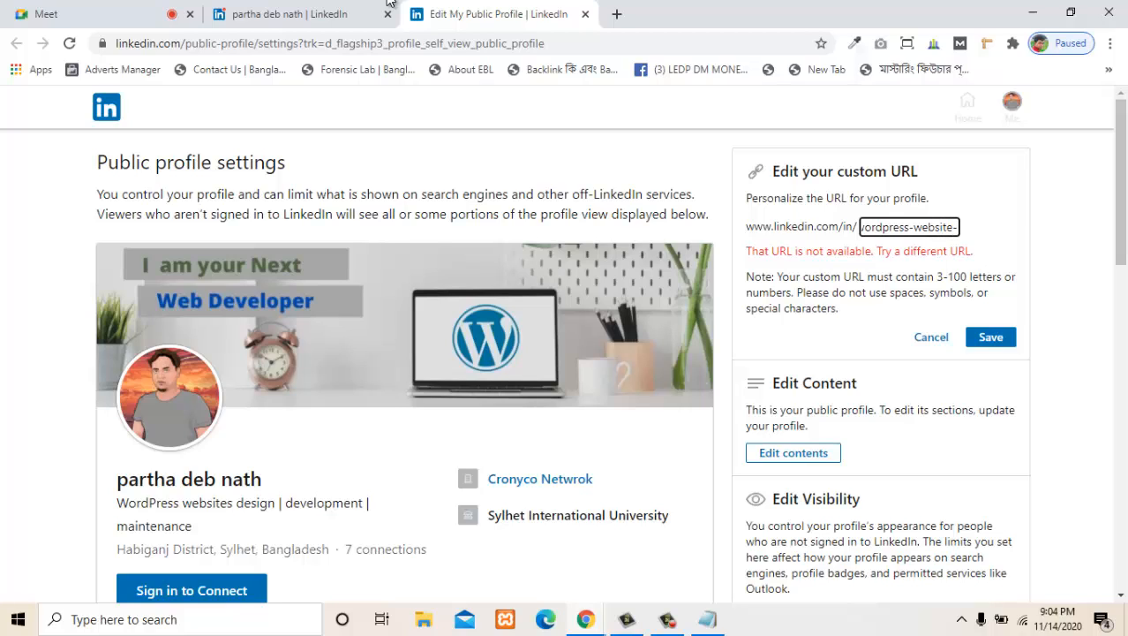
type("design")
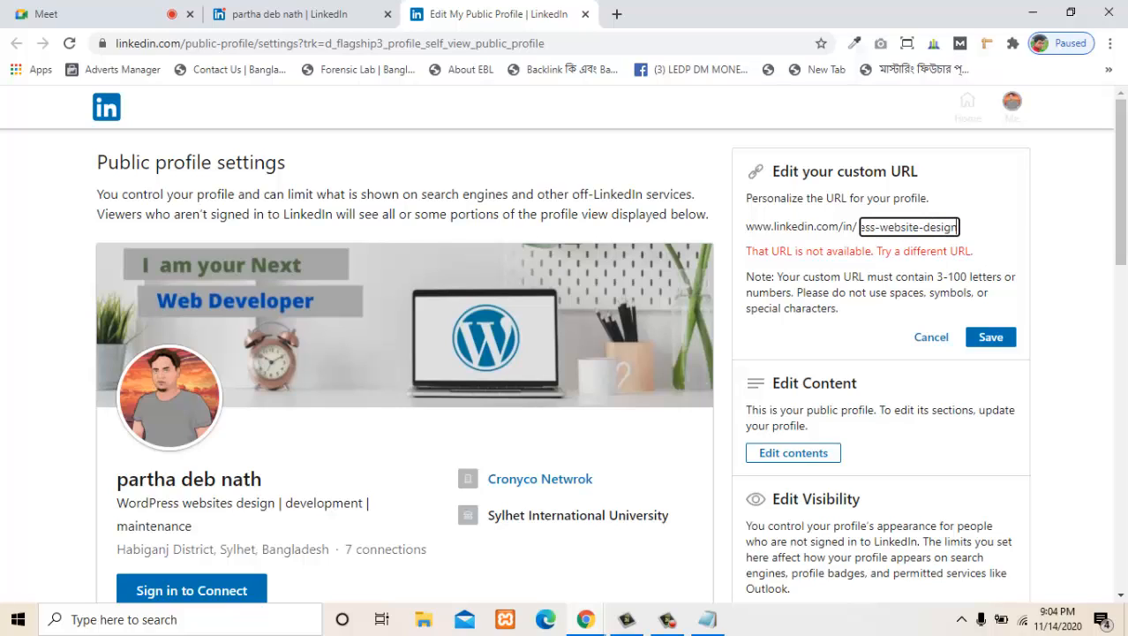
key("Return")
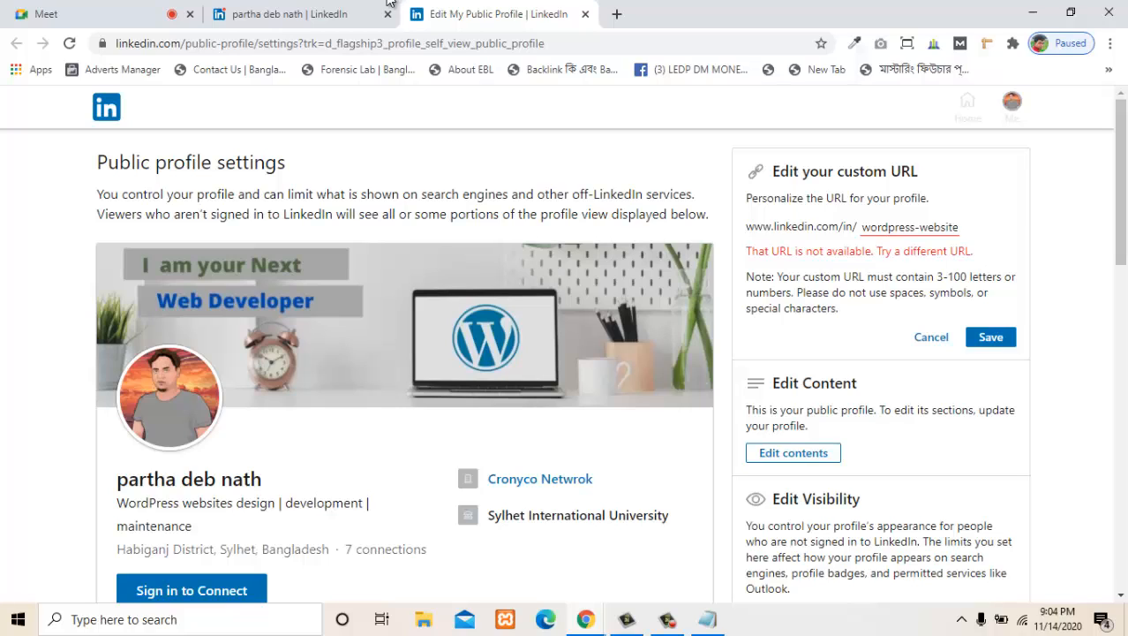
left_click(935, 227)
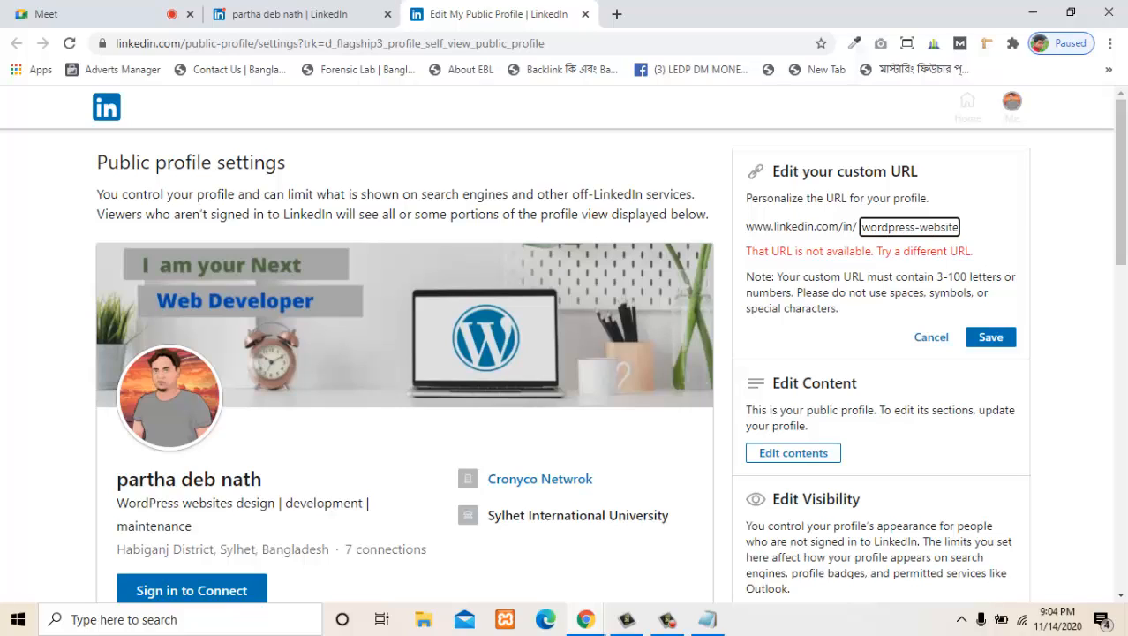
type("-design")
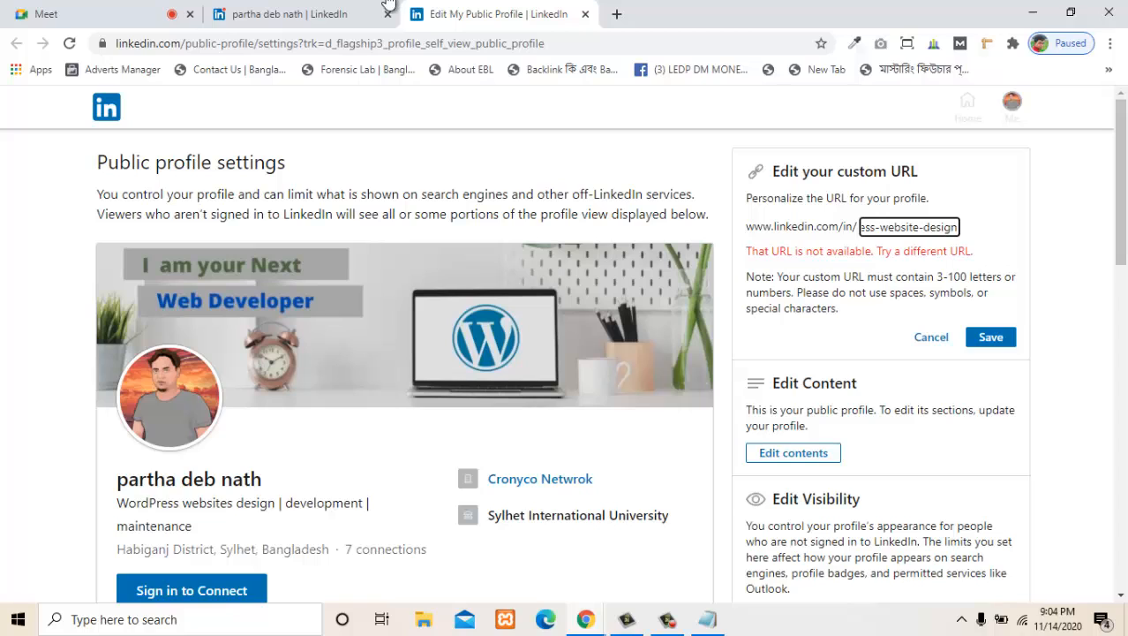
left_click(991, 336)
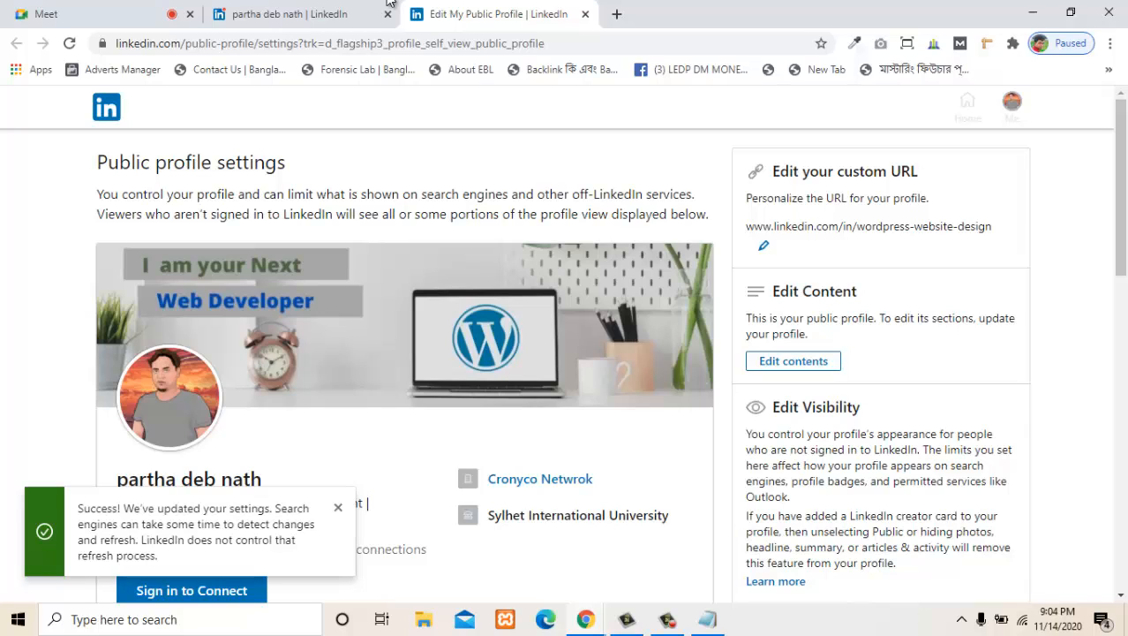
left_click_drag(757, 318, 901, 318)
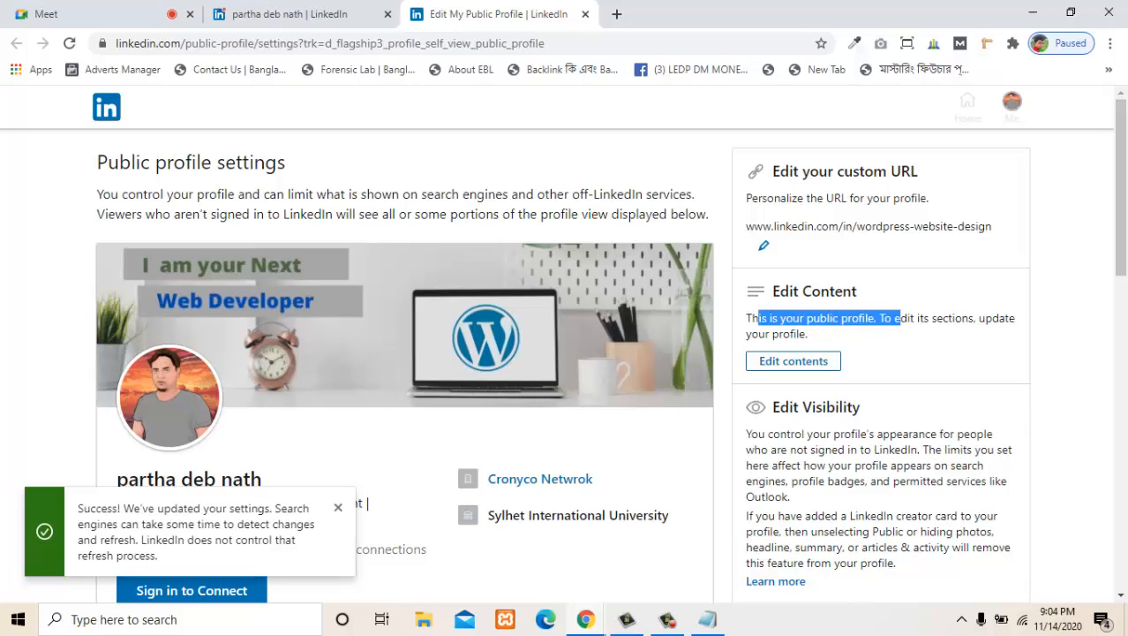
left_click(897, 333)
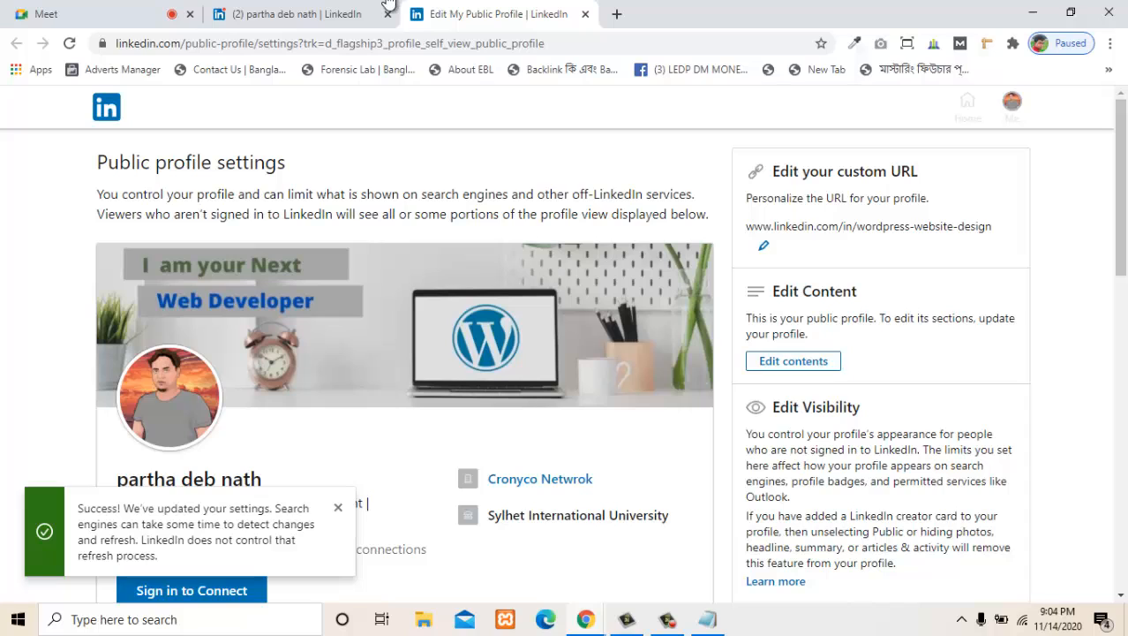
- Open the profile for content editing, switch to the Notepad outline and highlight its first three LinkedIn topics
left_click(794, 361)
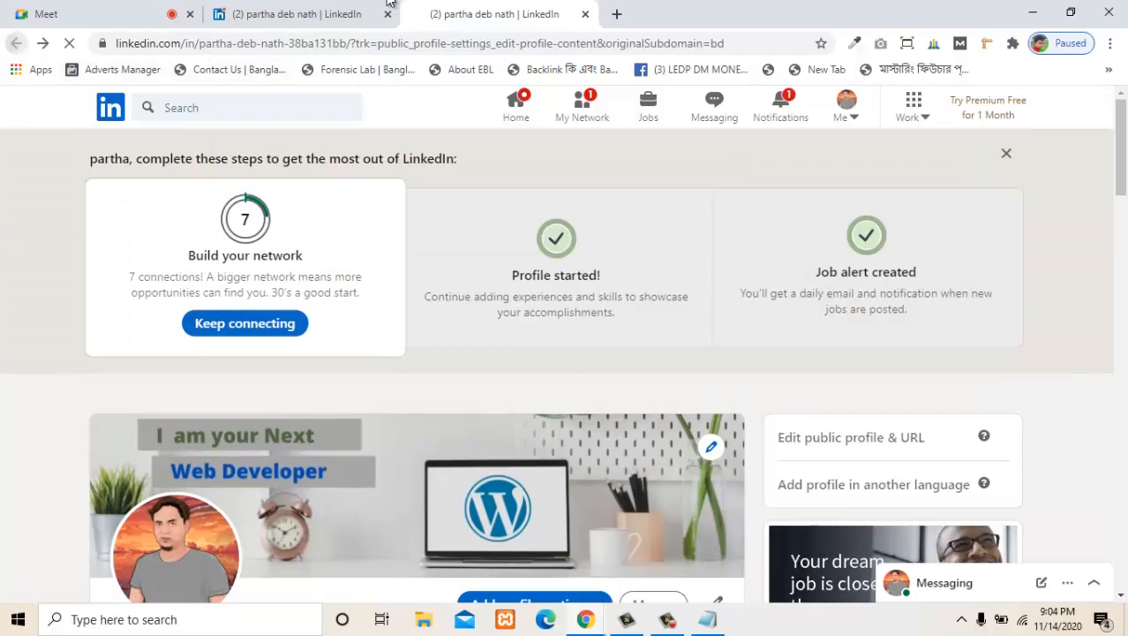
key("alt+Tab")
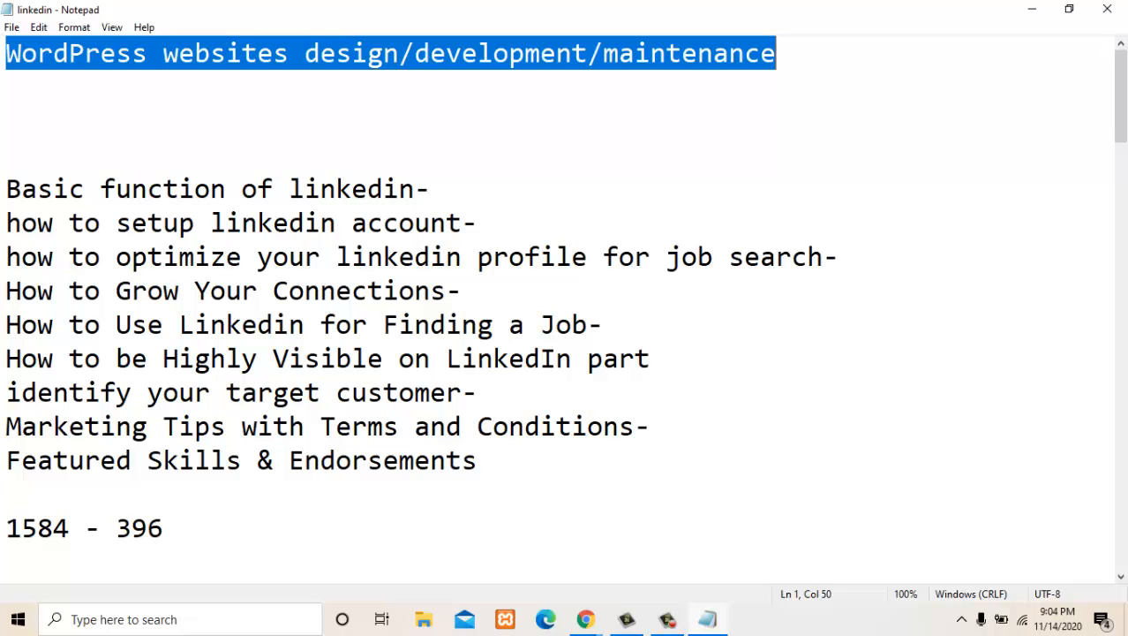
left_click(22, 189)
left_click_drag(22, 256, 839, 256)
left_click(460, 291)
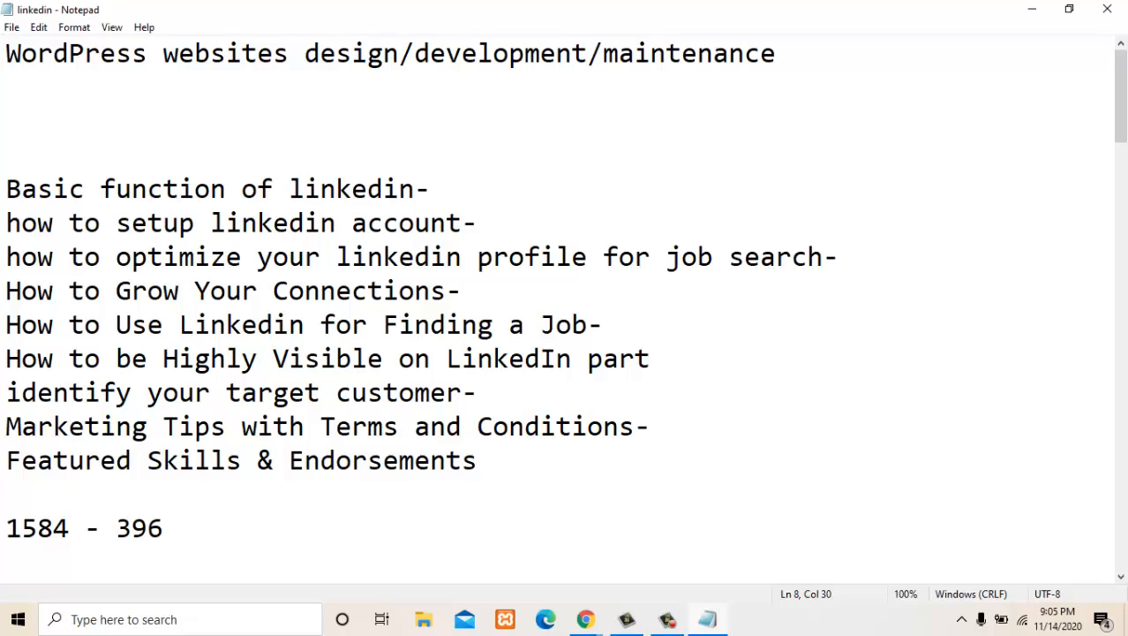
left_click_drag(839, 256, 6, 188)
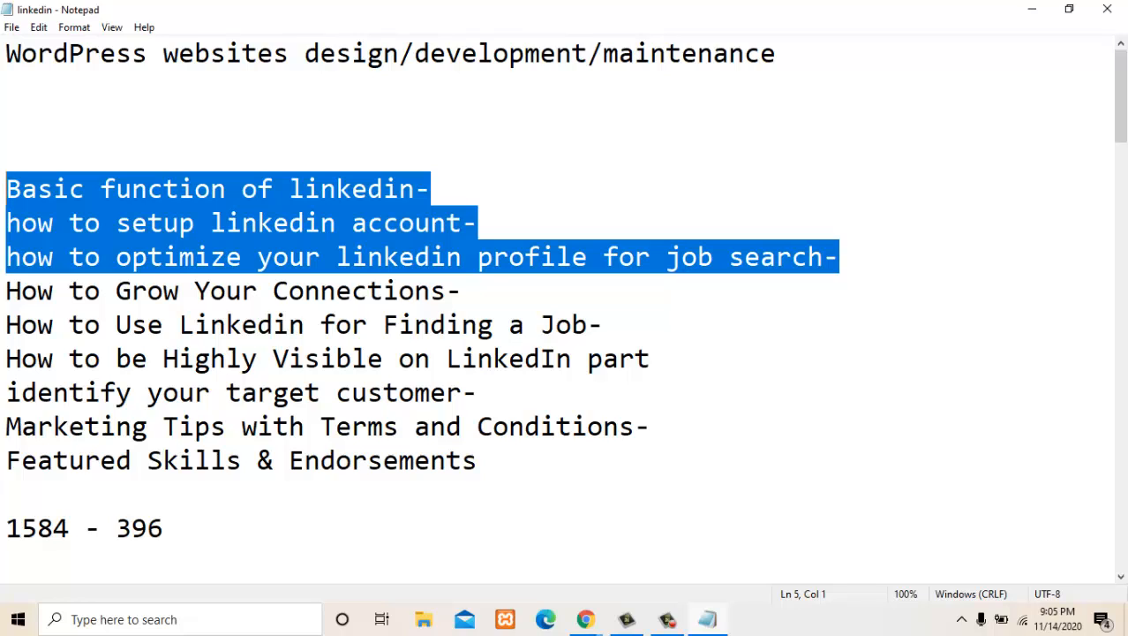
- Highlight the outline phrases "how to optimize your linkedin profile" and "job search" in the third topic
left_click_drag(839, 256, 6, 256)
left_click(586, 324)
left_click_drag(587, 256, 6, 256)
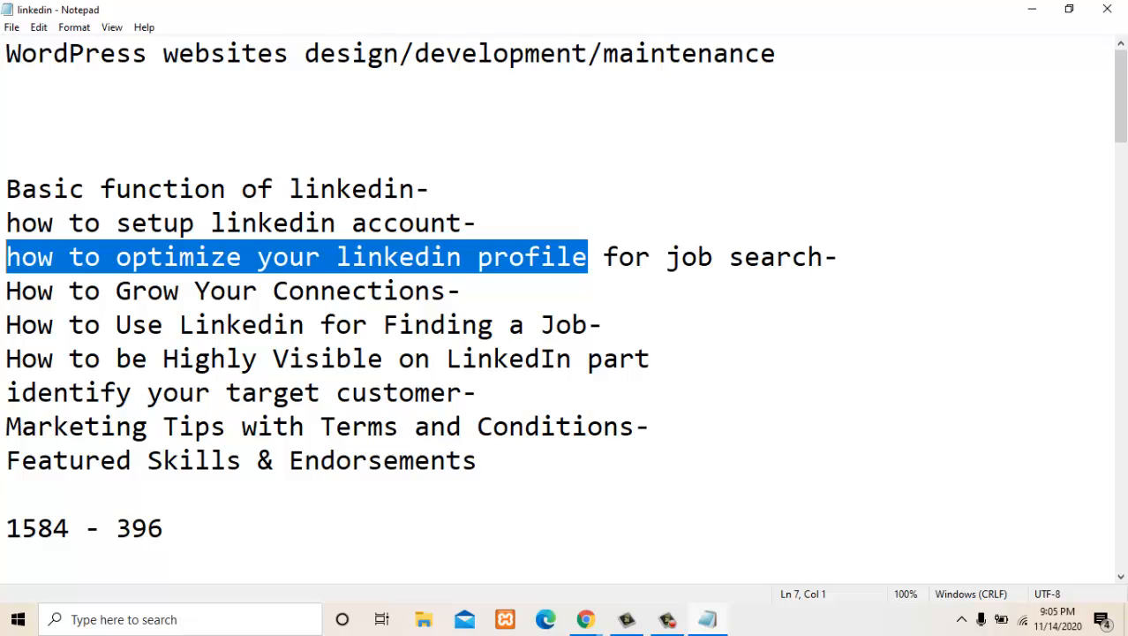
left_click(604, 324)
left_click_drag(666, 257, 824, 256)
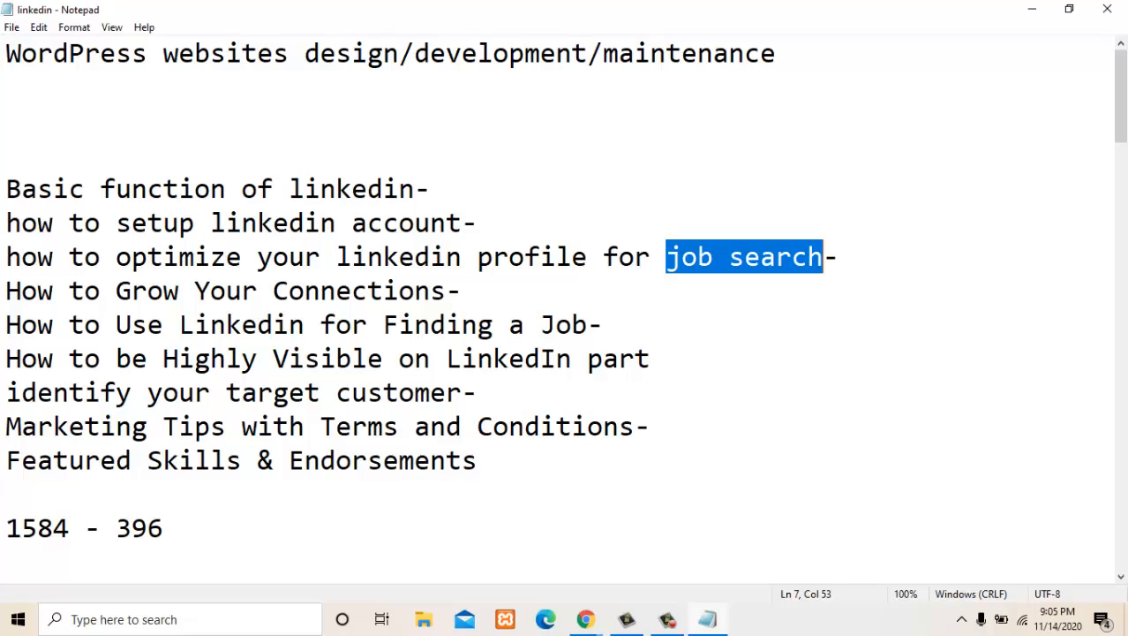
left_click(808, 257)
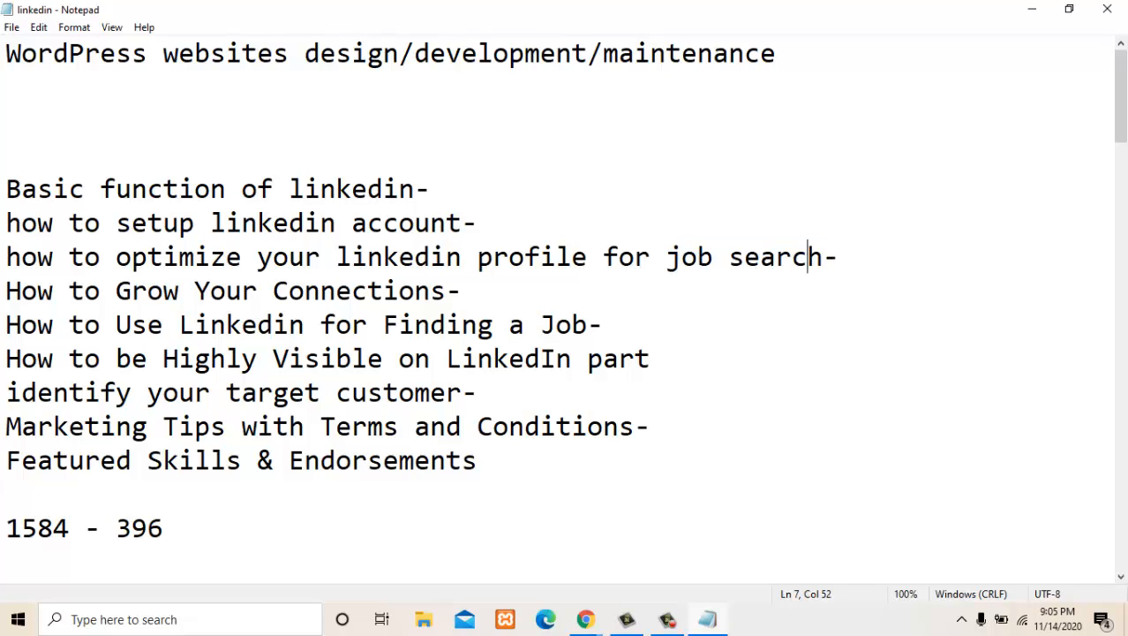
left_click_drag(666, 257, 823, 257)
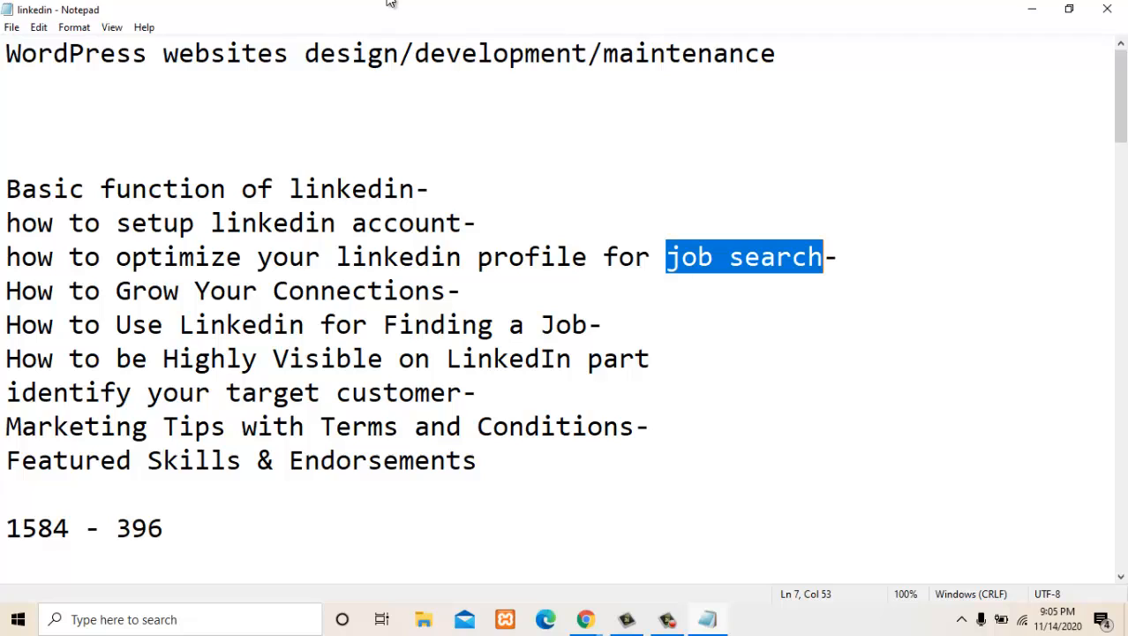
- Switch back to the browser and review the public profile settings, from the custom URL to the Public Profile badge
left_click(1032, 9)
scroll(565, 353, "down", 2)
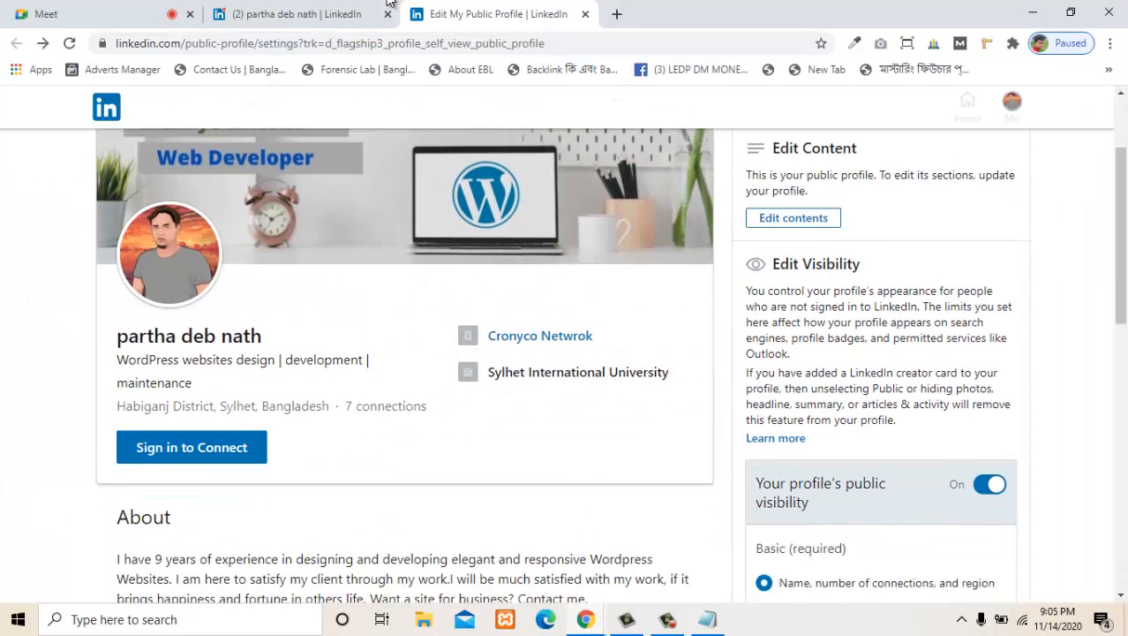
scroll(565, 353, "down", 4)
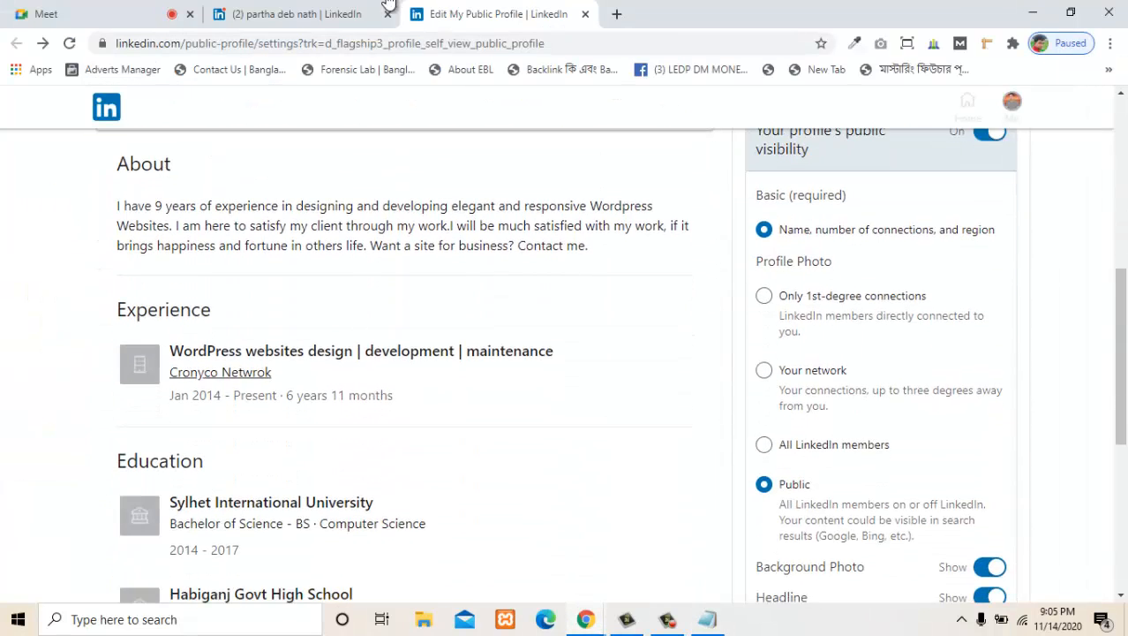
scroll(565, 353, "down", 2)
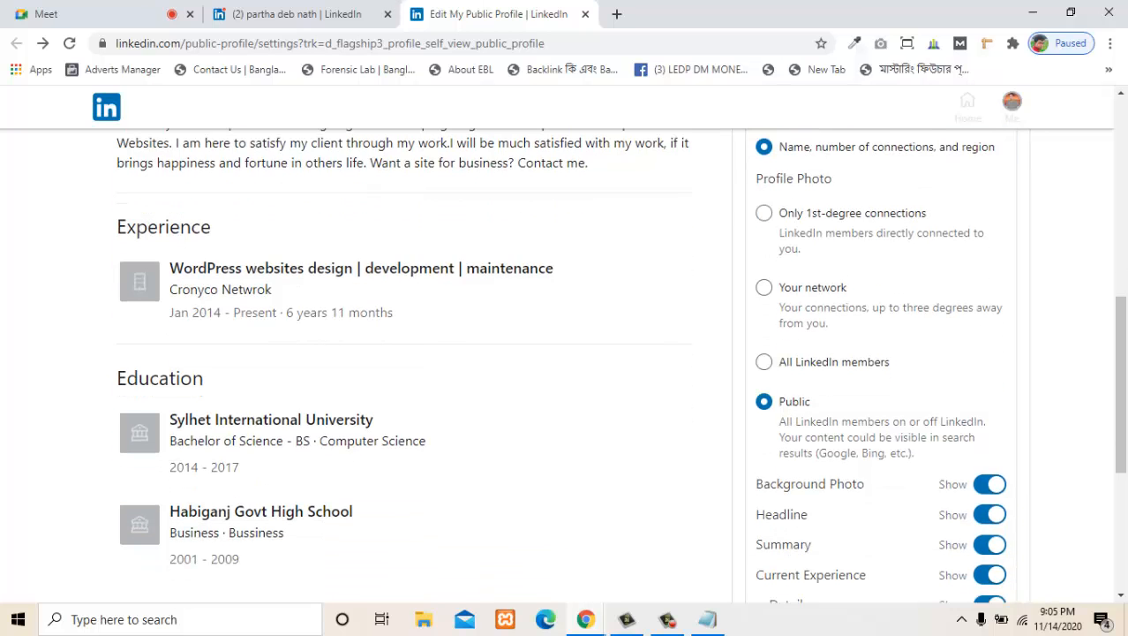
scroll(565, 353, "down", 3)
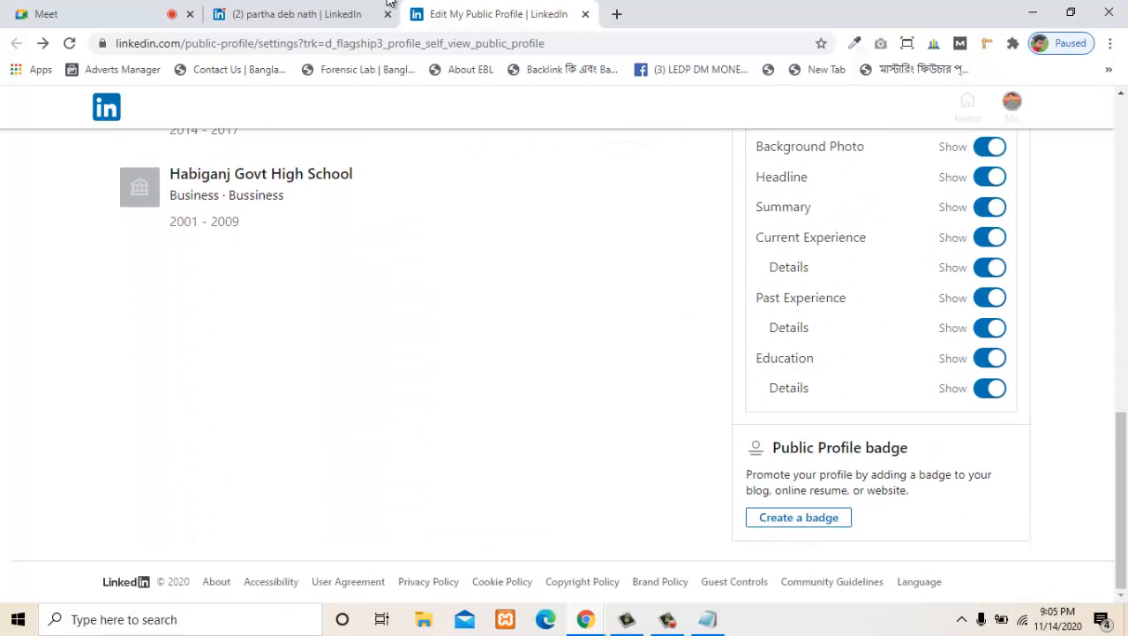
scroll(565, 353, "up", 4)
scroll(565, 353, "up", 6)
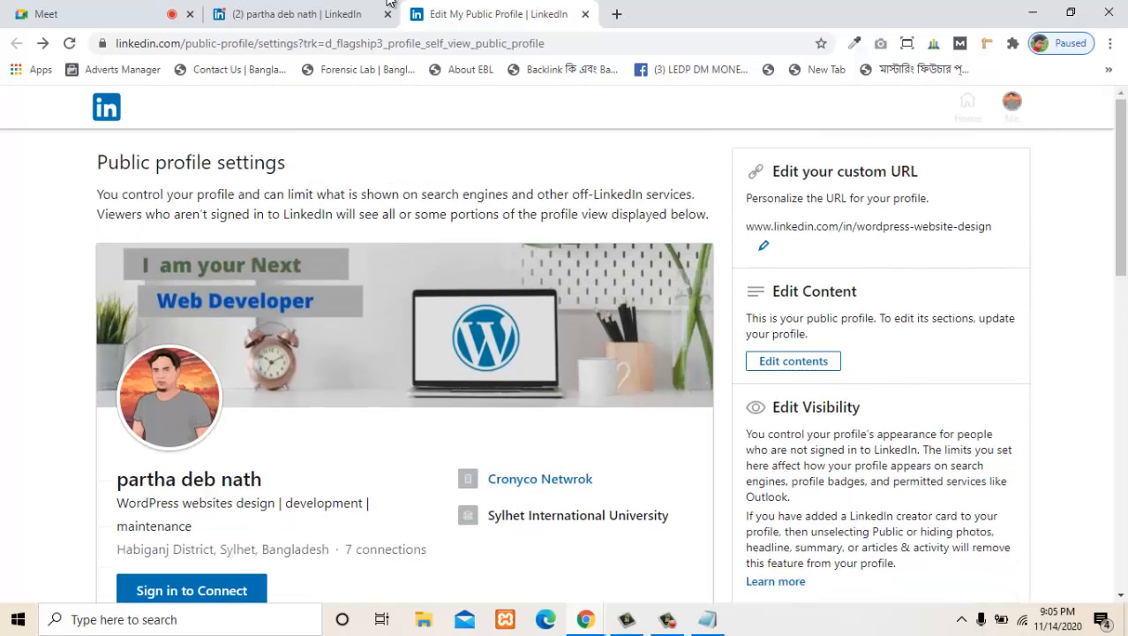
- Go to the LinkedIn home feed and look through it
left_click(389, 4)
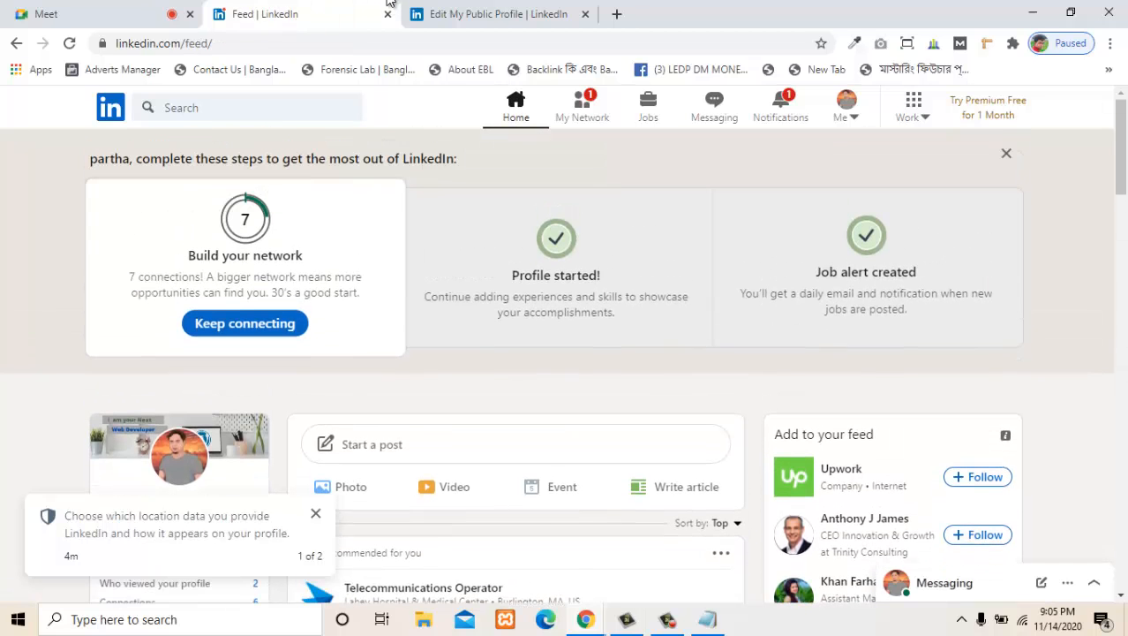
left_click(845, 108)
scroll(441, 212, "down", 5)
scroll(423, 362, "up", 5)
scroll(556, 353, "down", 7)
scroll(556, 353, "up", 7)
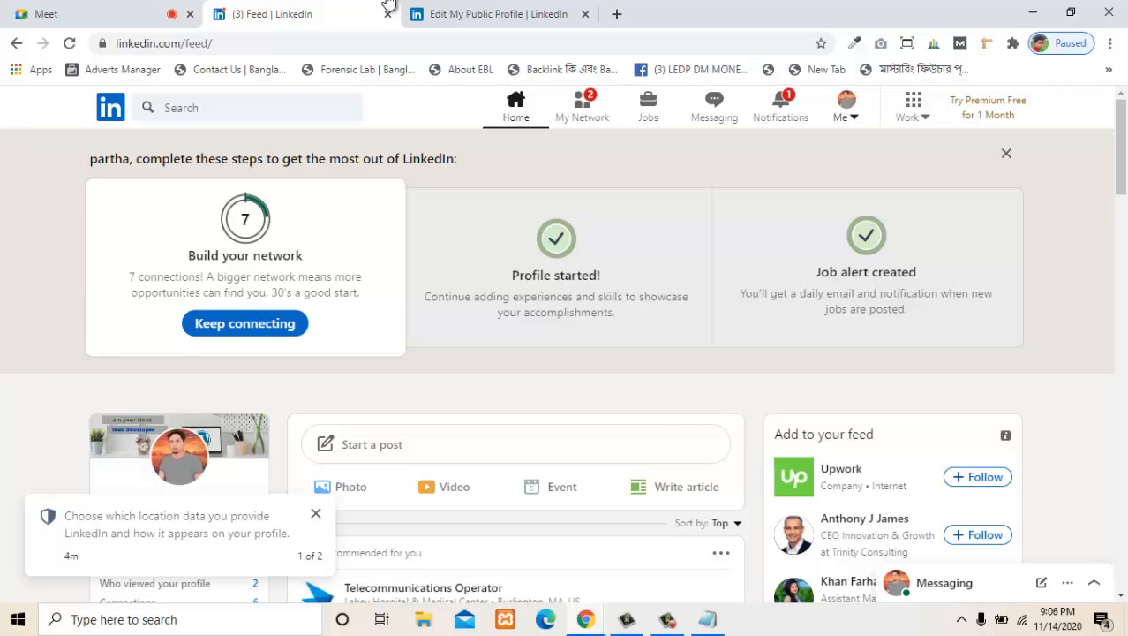
- Open the account owner's own profile page from the home feed
left_click(847, 107)
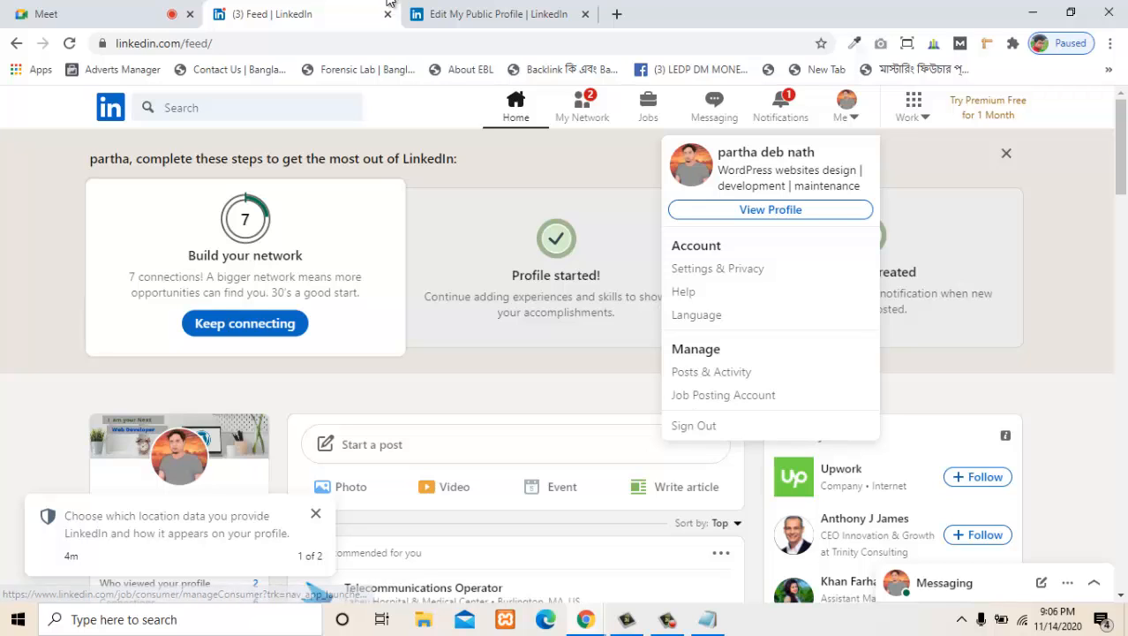
key("Escape")
left_click(847, 108)
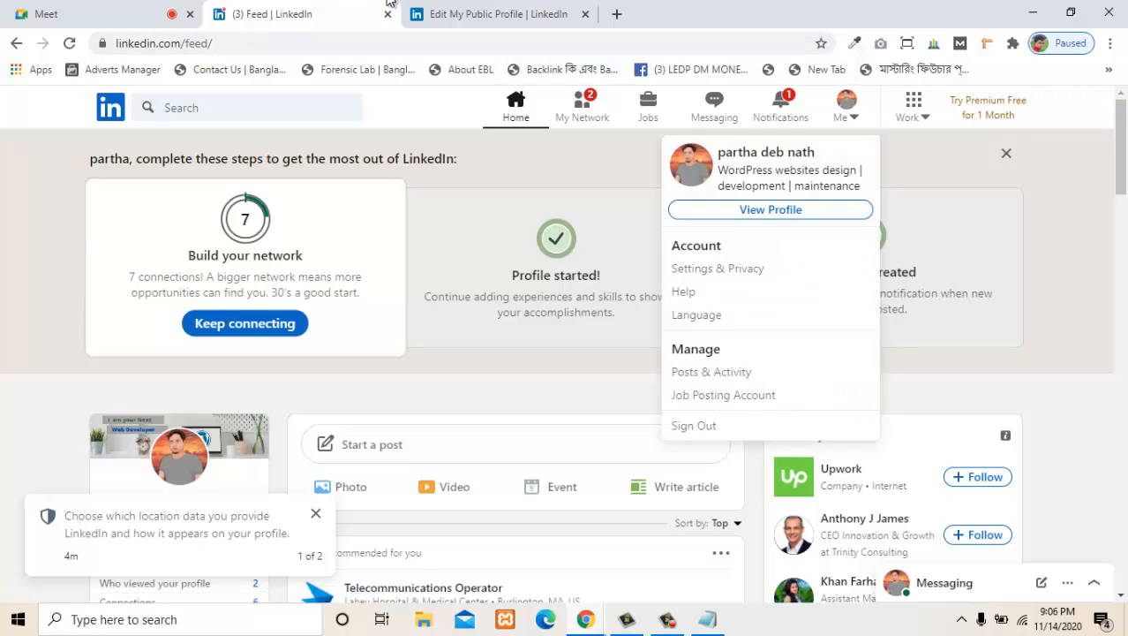
left_click(770, 210)
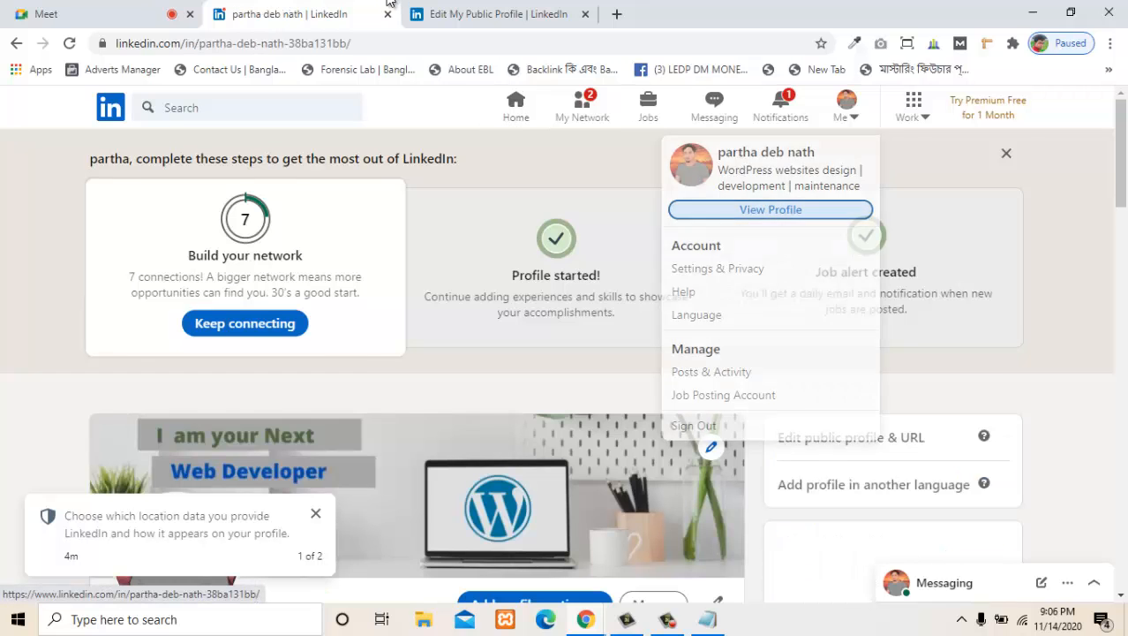
- Examine the profile page's About, dashboard, Experience, Skills & endorsements and Interests sections
scroll(565, 354, "down", 10)
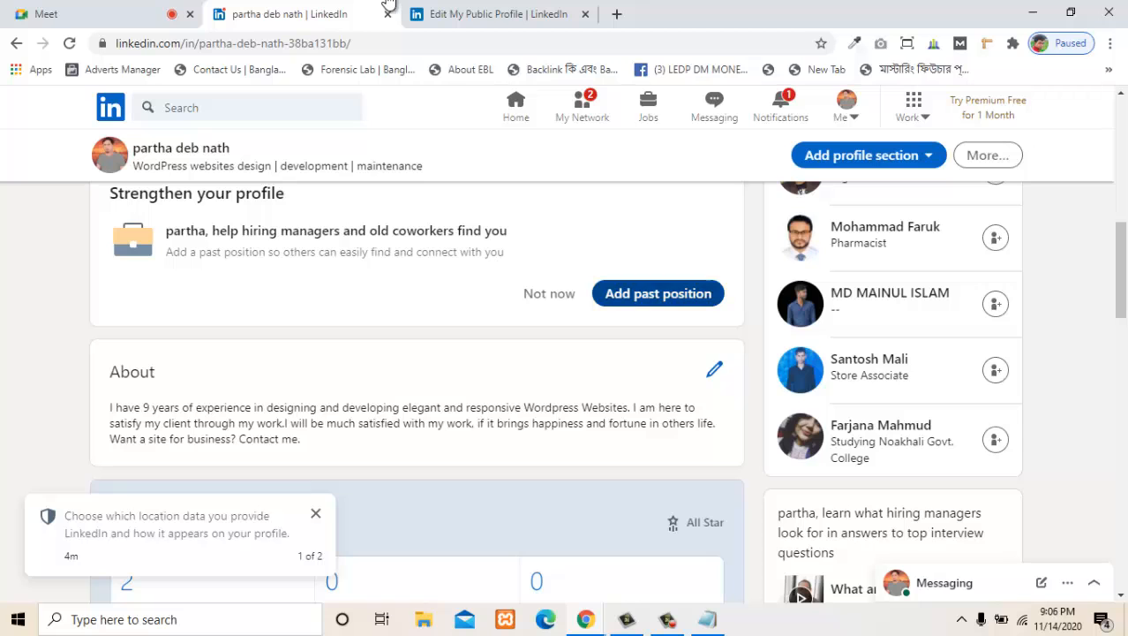
scroll(565, 353, "up", 2)
scroll(565, 354, "down", 1)
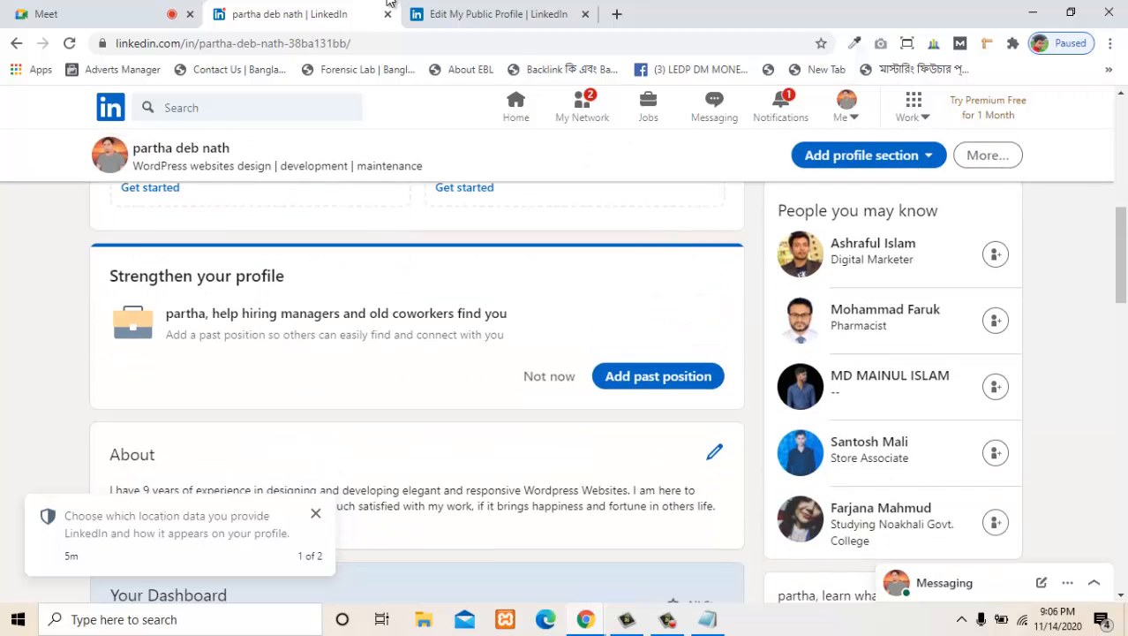
scroll(417, 371, "down", 3)
scroll(417, 370, "down", 4)
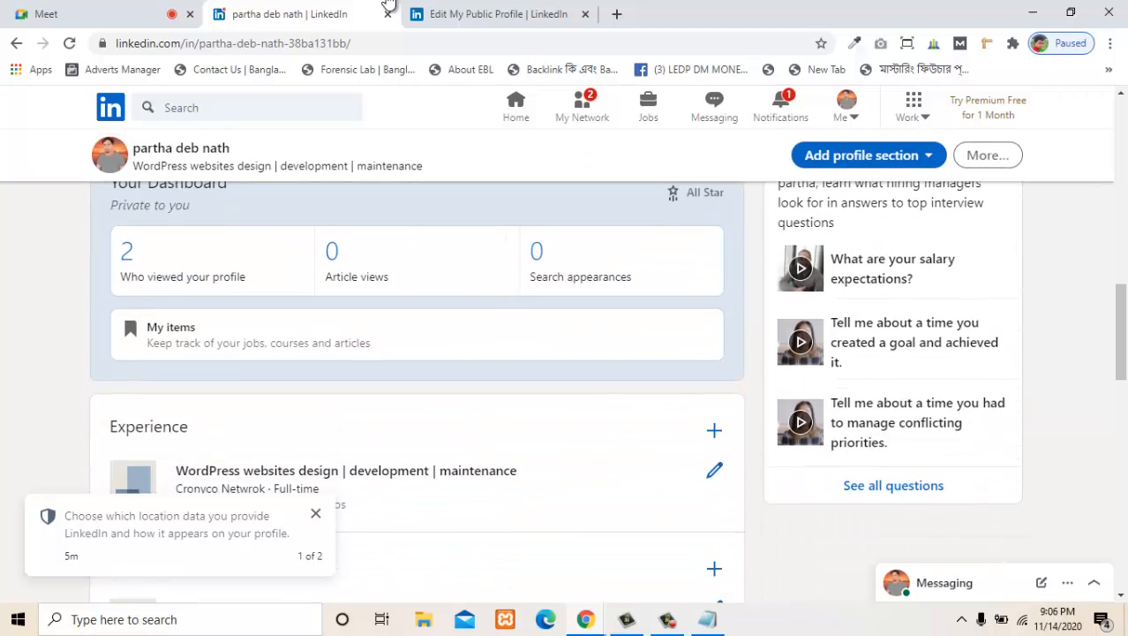
scroll(417, 370, "down", 2)
scroll(417, 371, "down", 3)
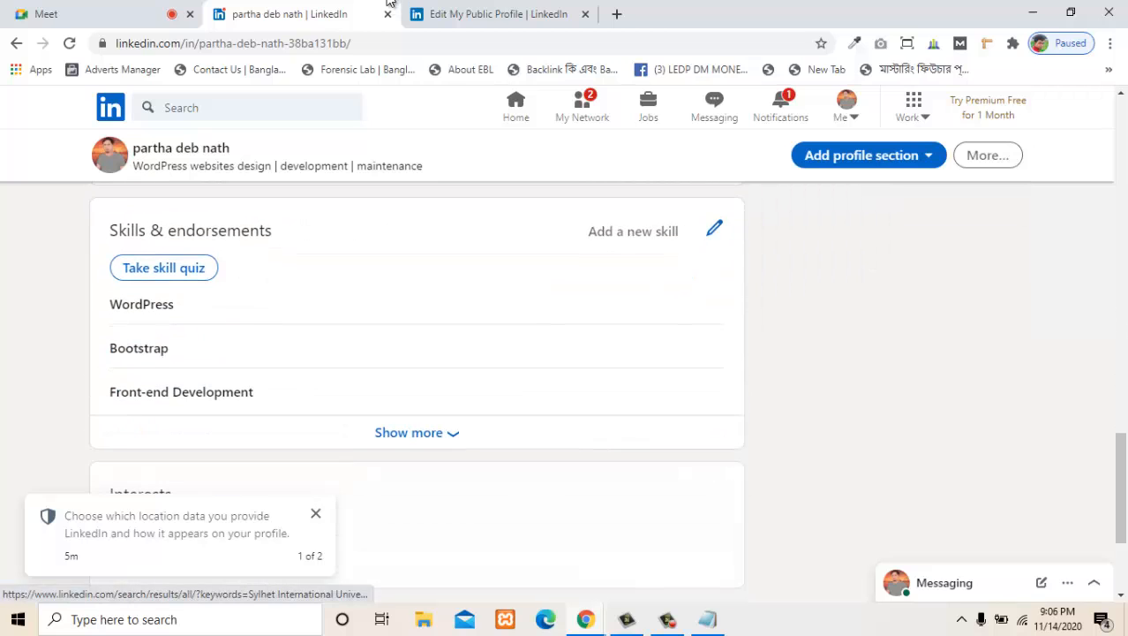
scroll(417, 371, "down", 3)
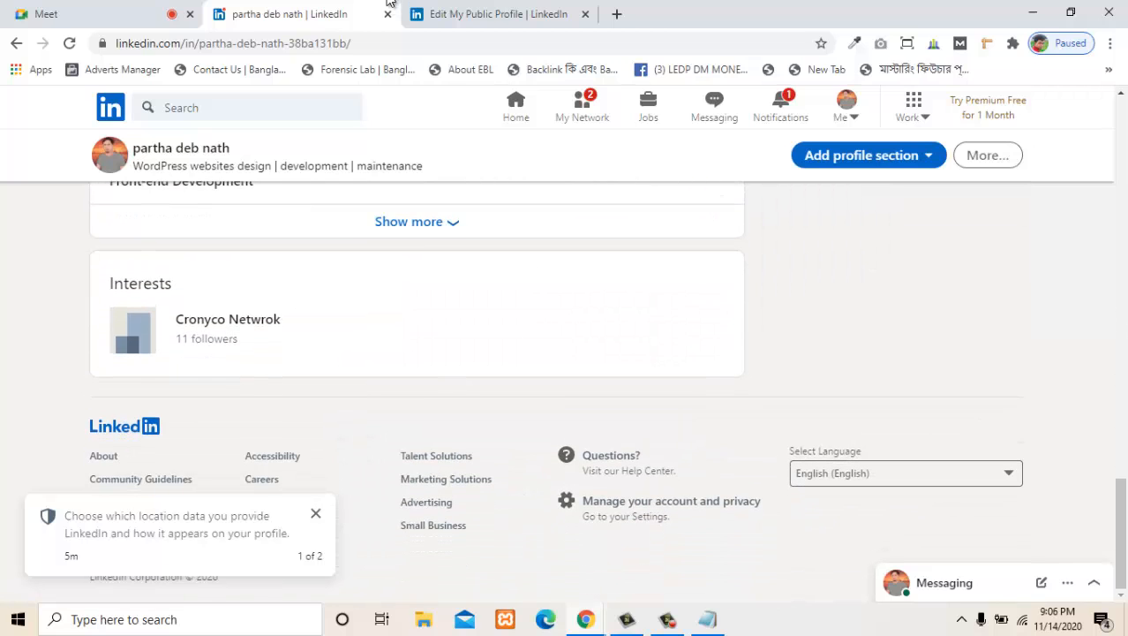
scroll(389, 4, "up", 2)
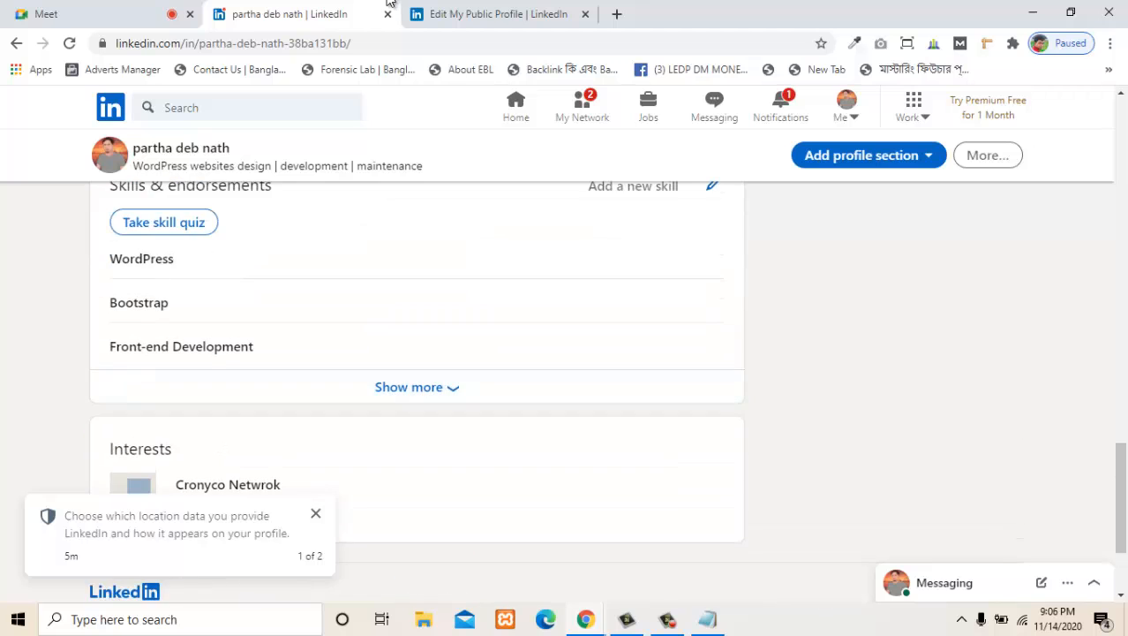
scroll(390, 5, "up", 15)
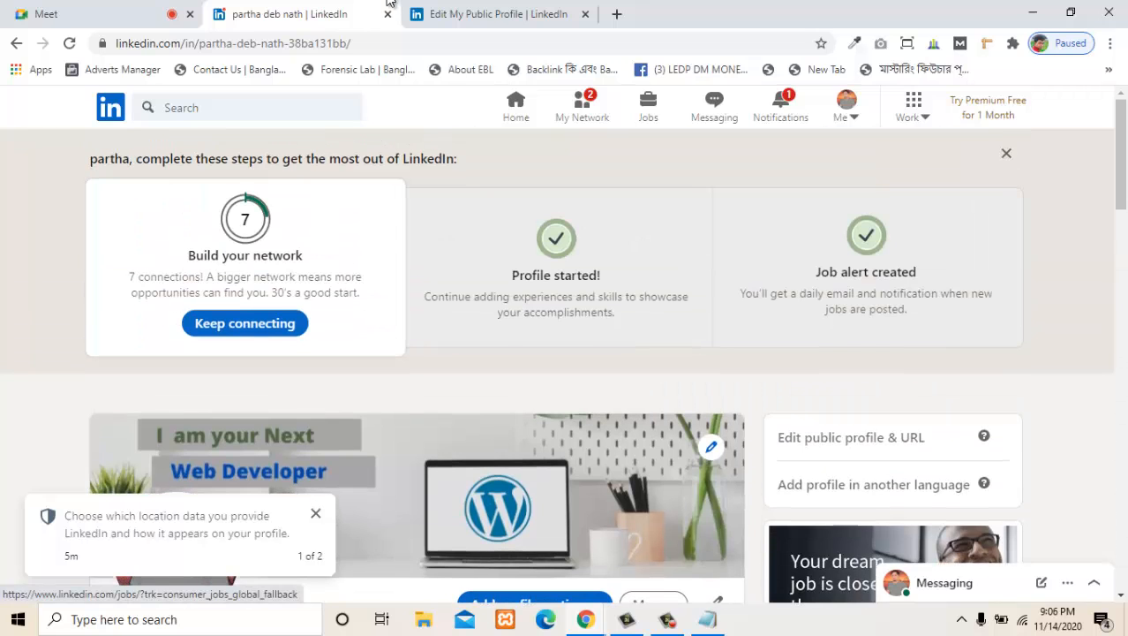
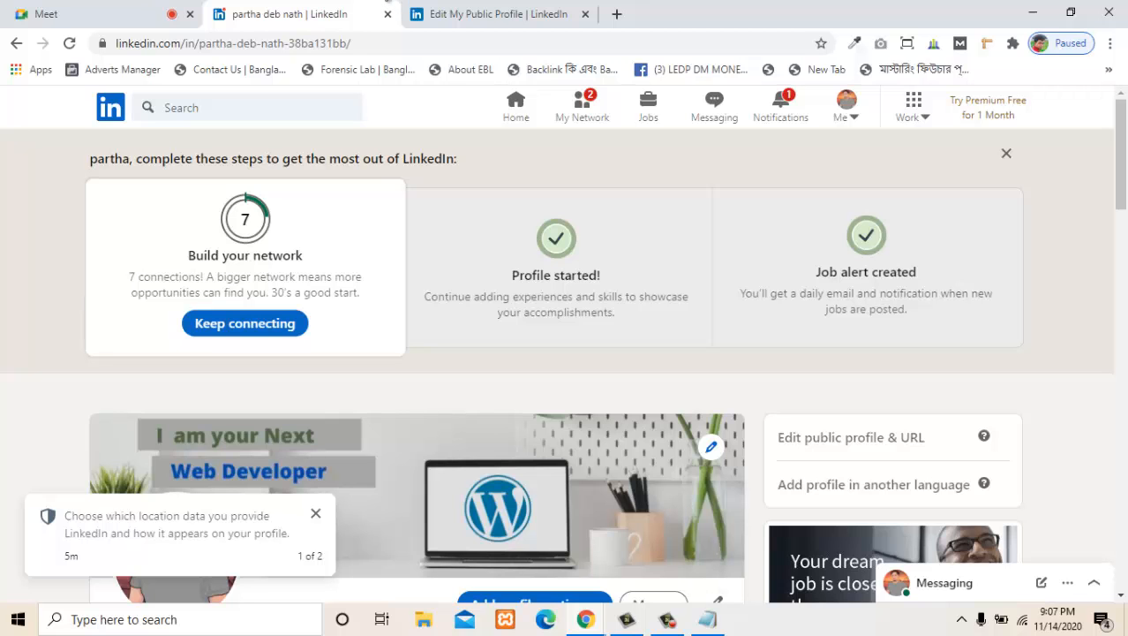
- Check the job-finding topic in the Notepad LinkedIn outline, and return to the browser
key("alt+Tab")
left_click(461, 291)
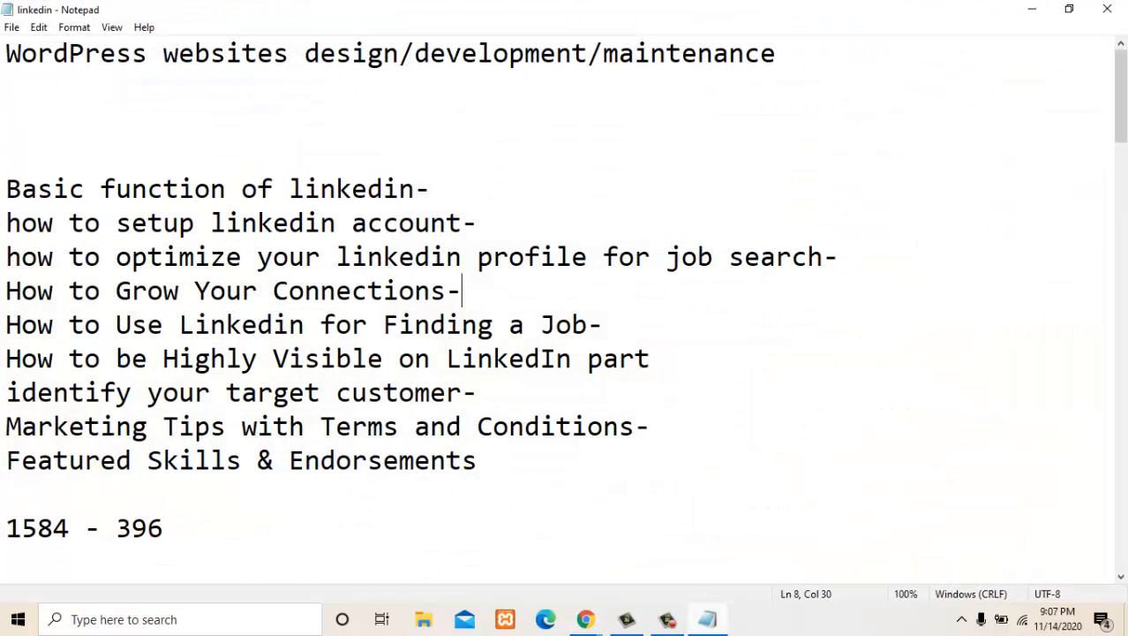
left_click_drag(667, 258, 792, 258)
left_click(603, 325)
key("alt+Tab")
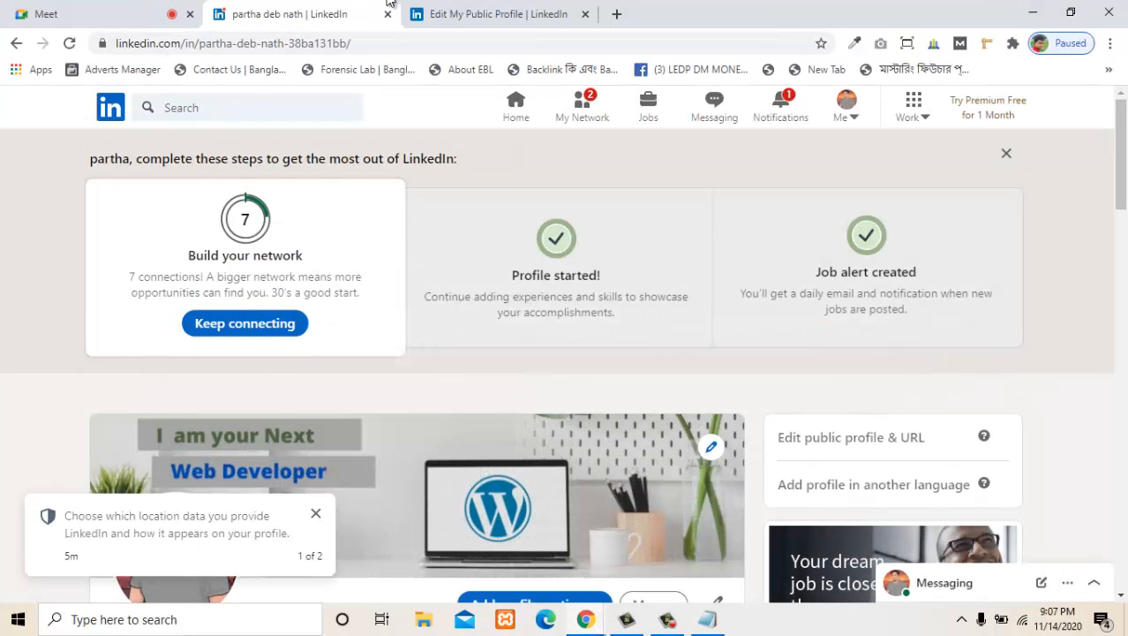
- Open LinkedIn's Jobs page and search for the suggested title "wordpress developer"
left_click(648, 106)
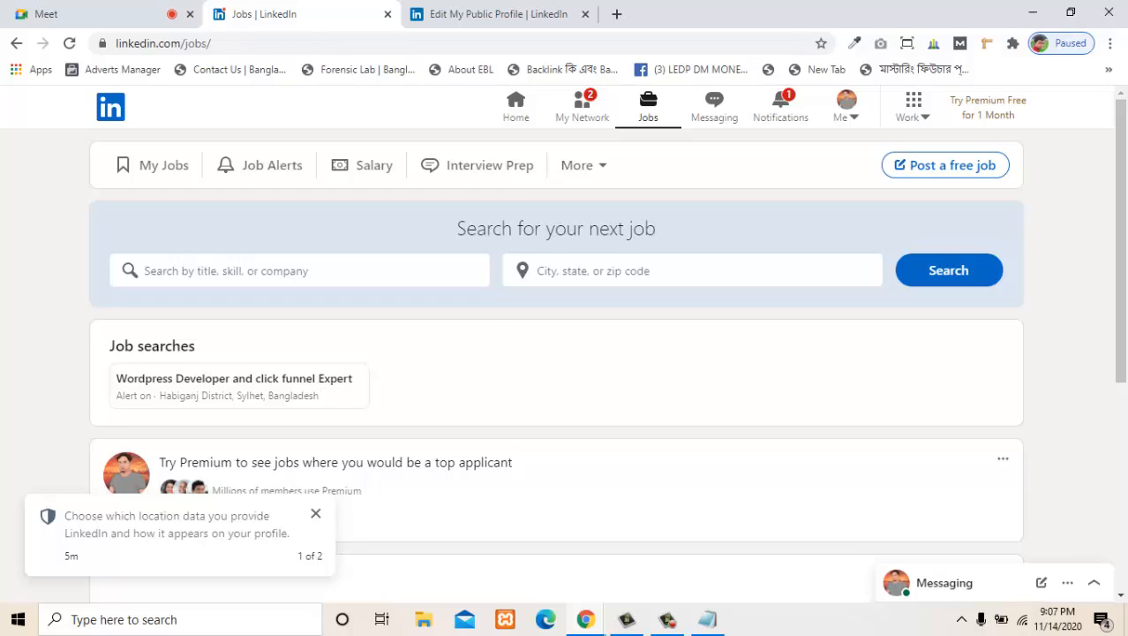
left_click(299, 271)
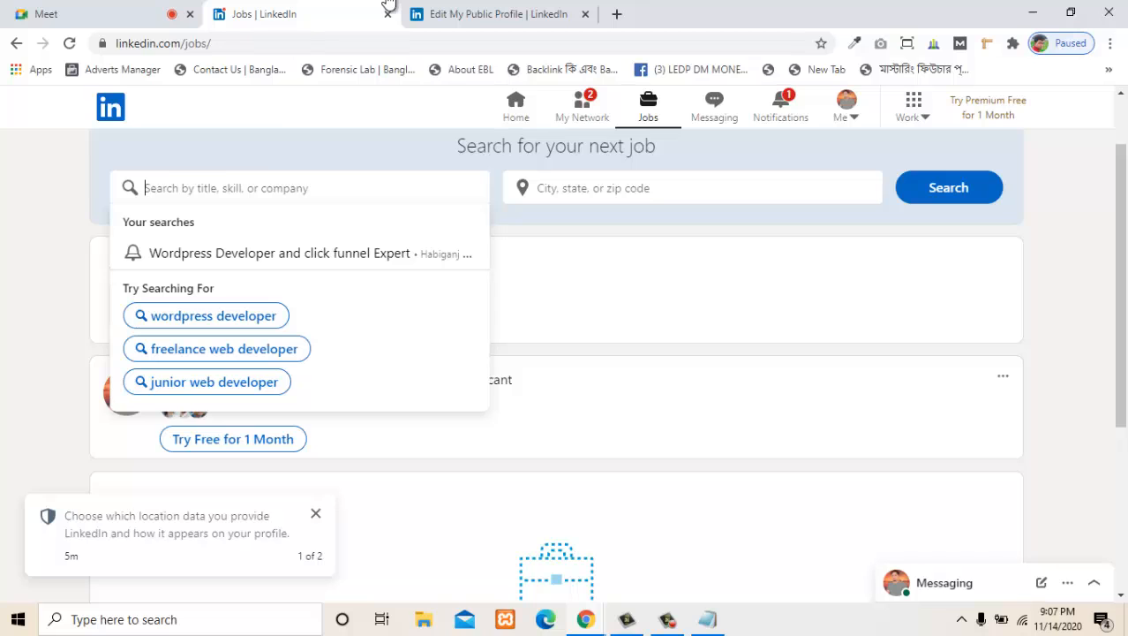
key("Up")
key("Up")
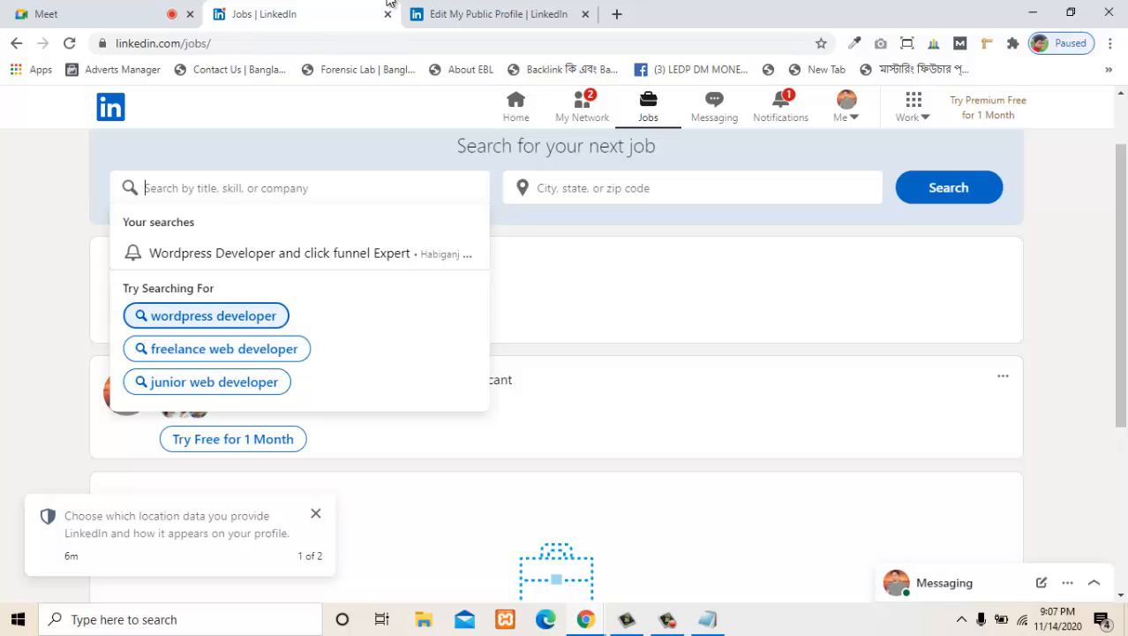
key("Return")
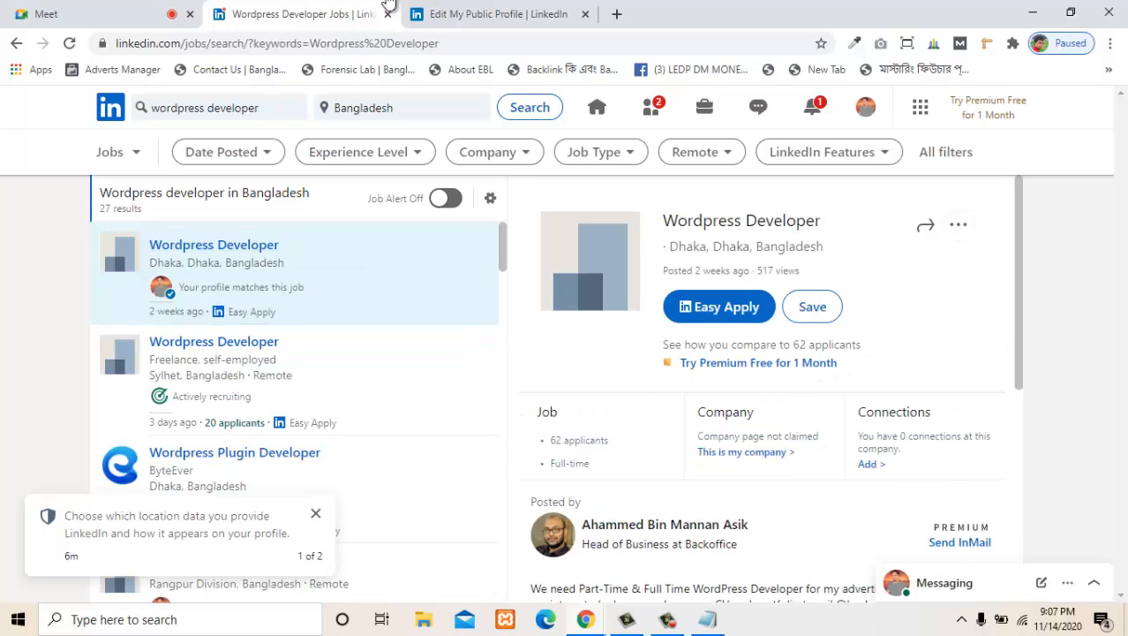
- Examine the first Wordpress Developer posting's details and look through the list of matching jobs in Bangladesh
scroll(765, 389, "down", 2)
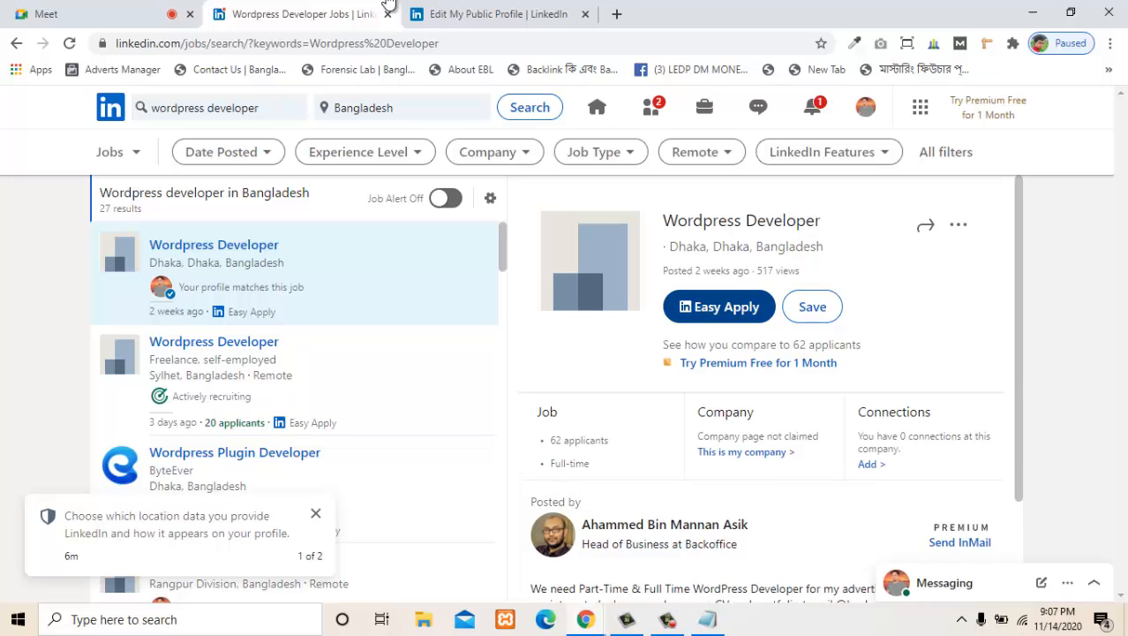
key("Down")
key("Down")
key("Down")
key("Down")
key("Down")
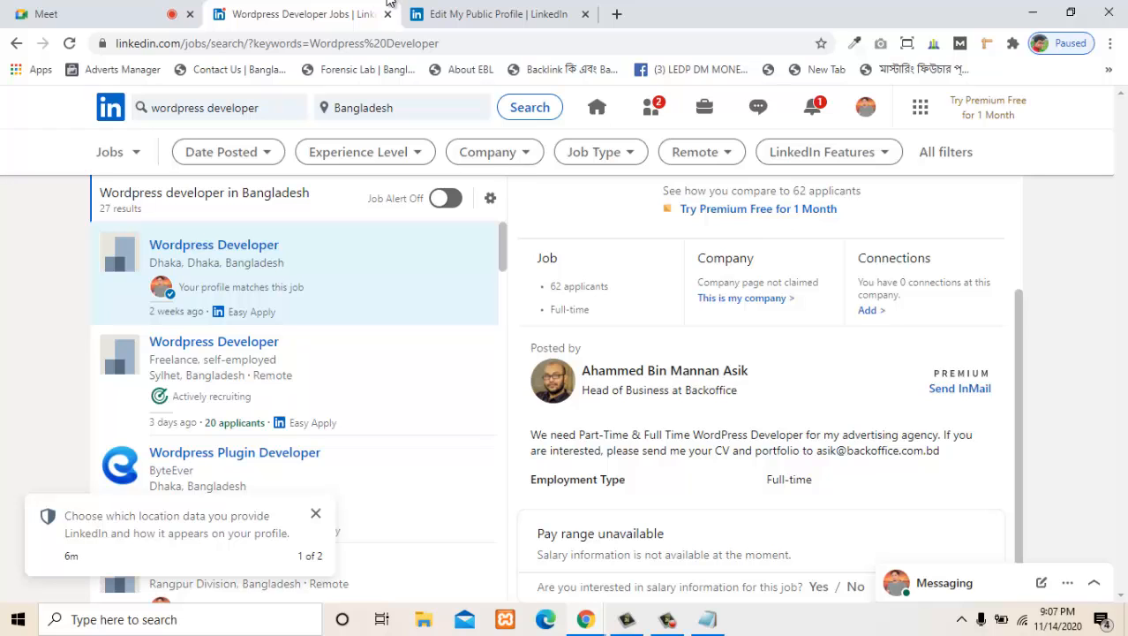
scroll(761, 389, "up", 2)
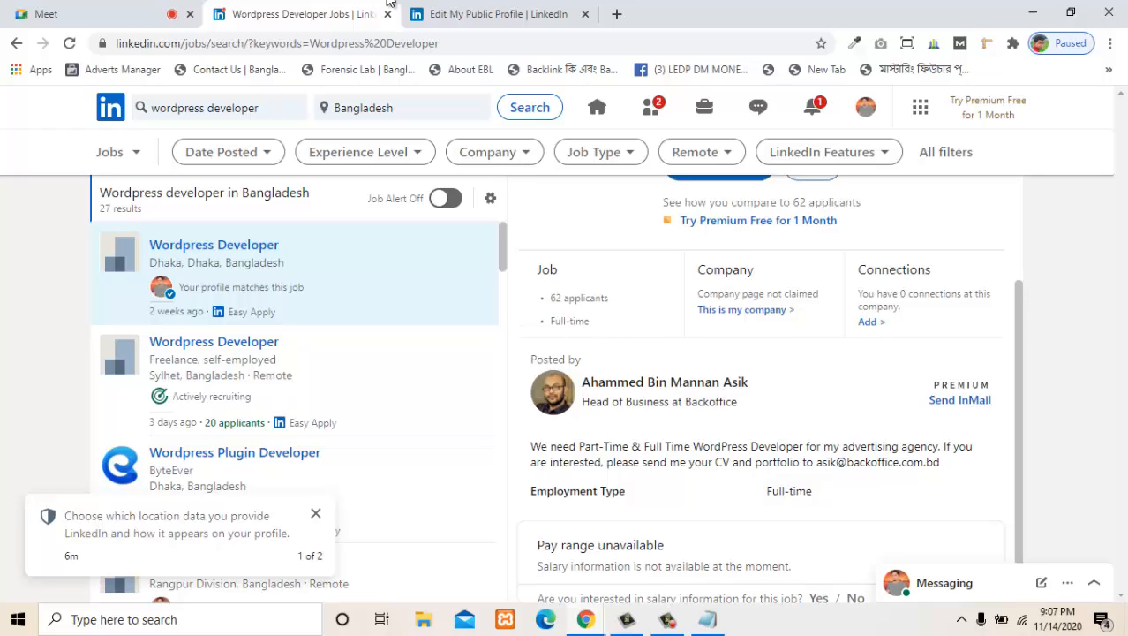
scroll(301, 380, "down", 4)
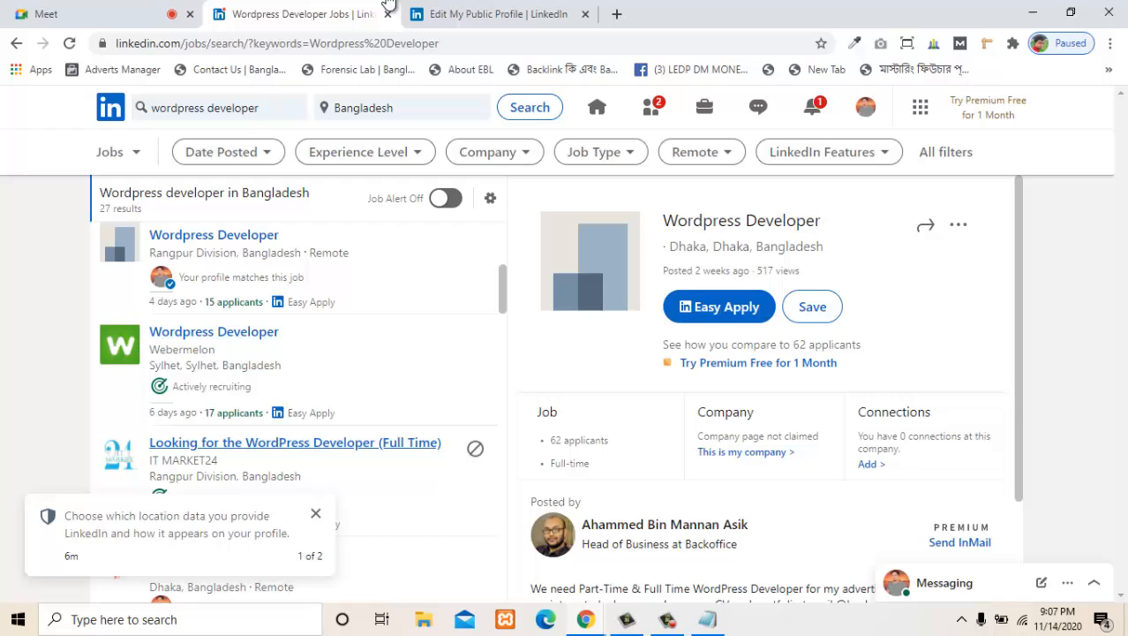
scroll(300, 432, "down", 1)
scroll(301, 433, "up", 4)
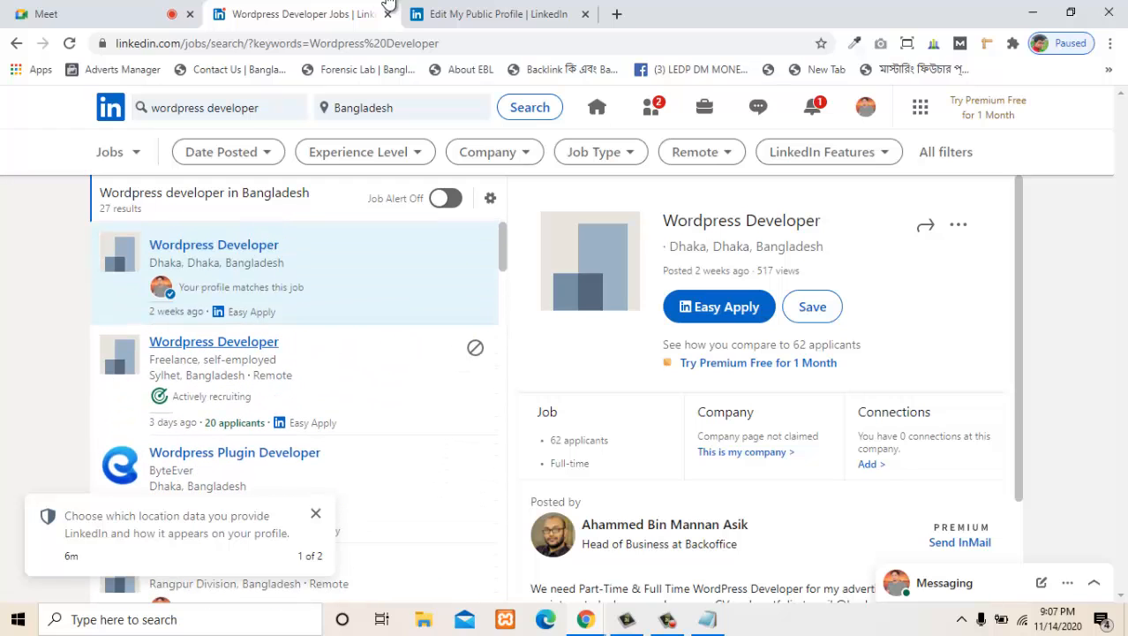
- Change the job search keywords to the suggested "wordpress website designer" and run the search
left_click_drag(260, 107, 215, 107)
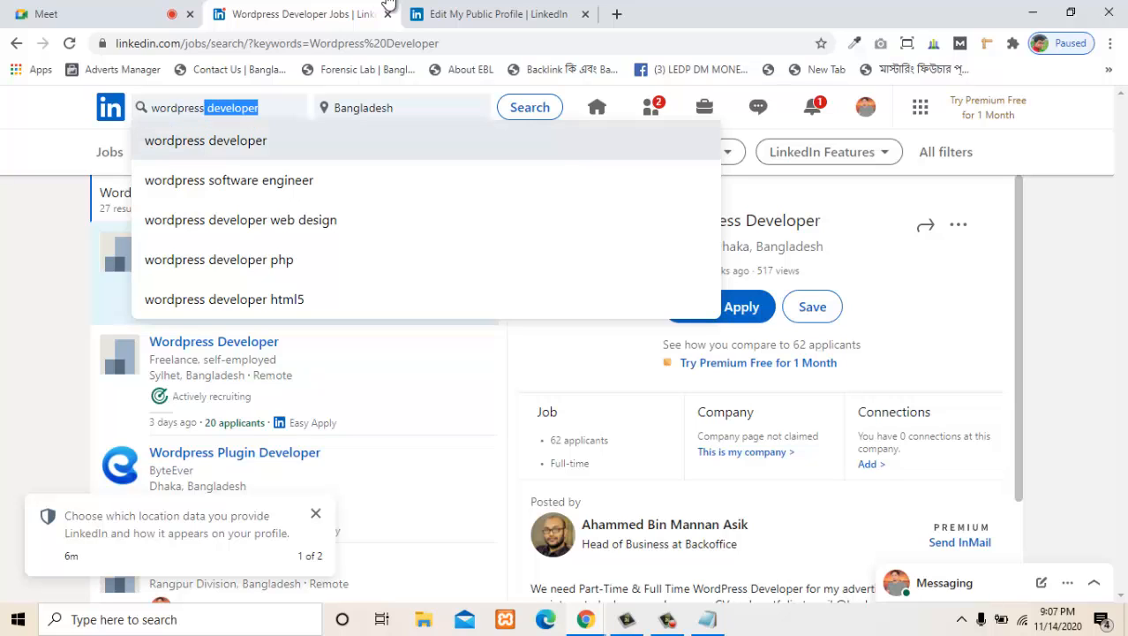
key("BackSpace")
type("webs")
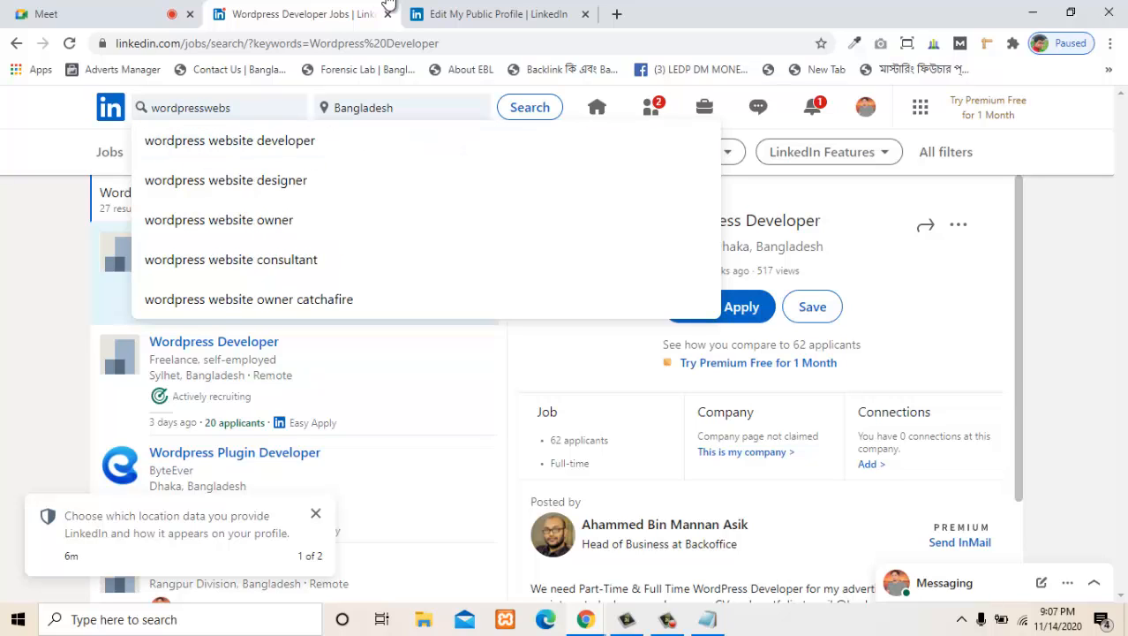
key("Down")
key("Down")
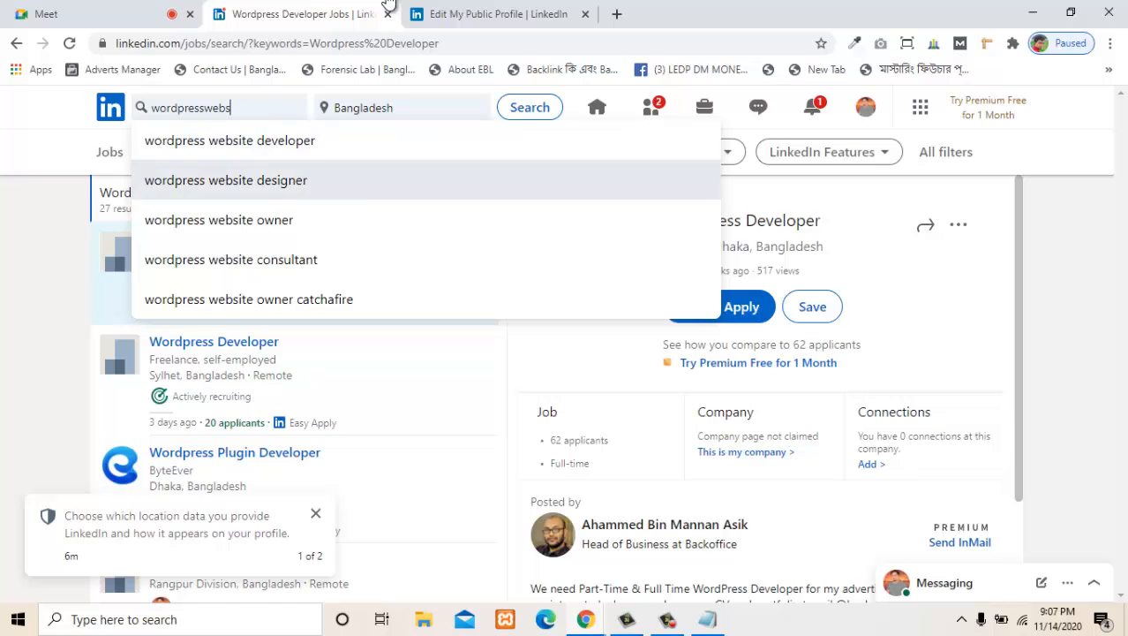
key("Return")
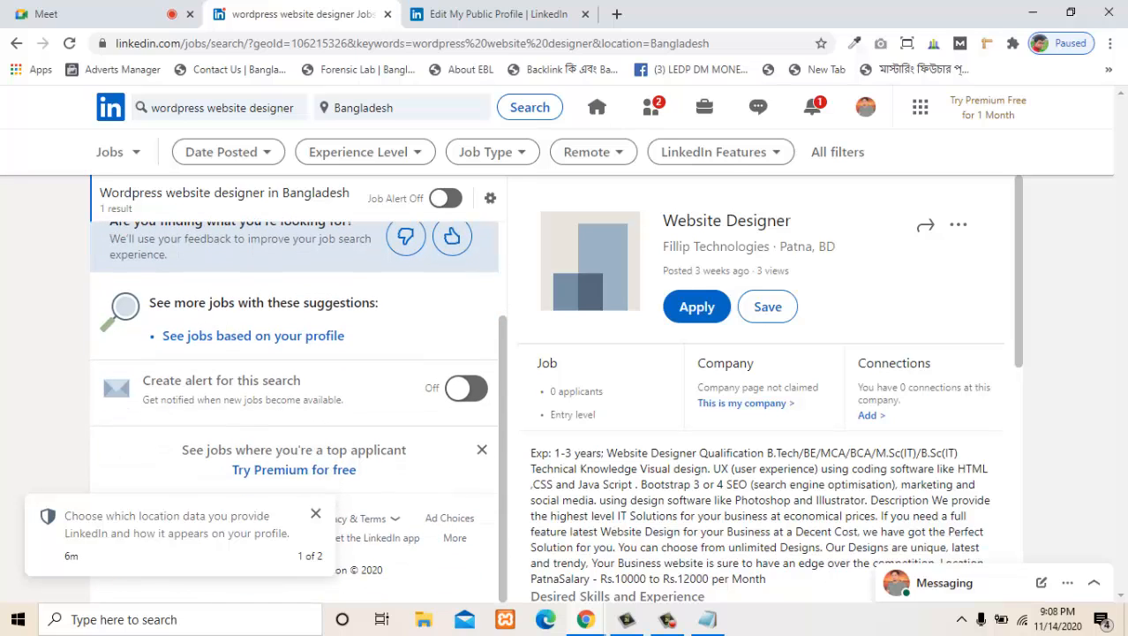
- Change the job search location to United States and rerun the search
double_click(388, 108)
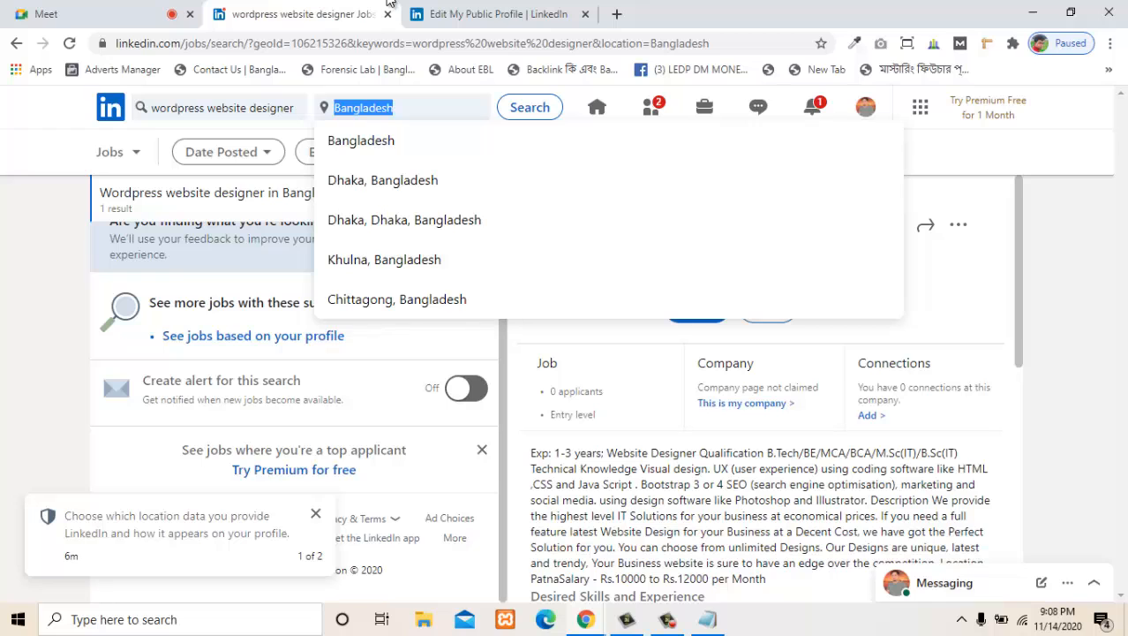
key("BackSpace")
type("us")
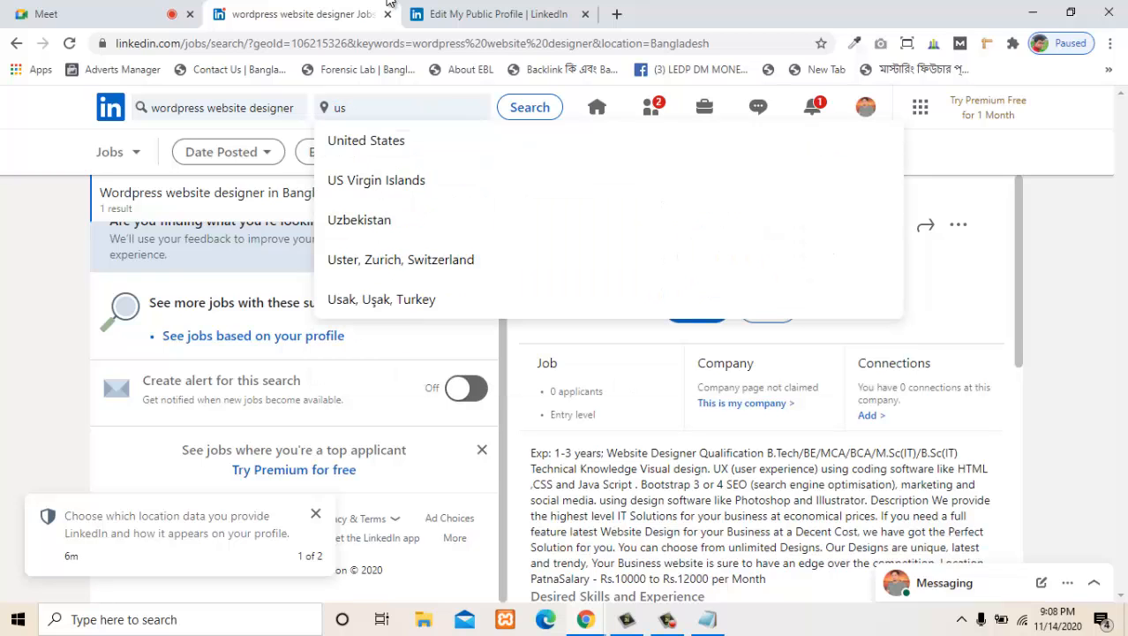
key("Down")
key("Return")
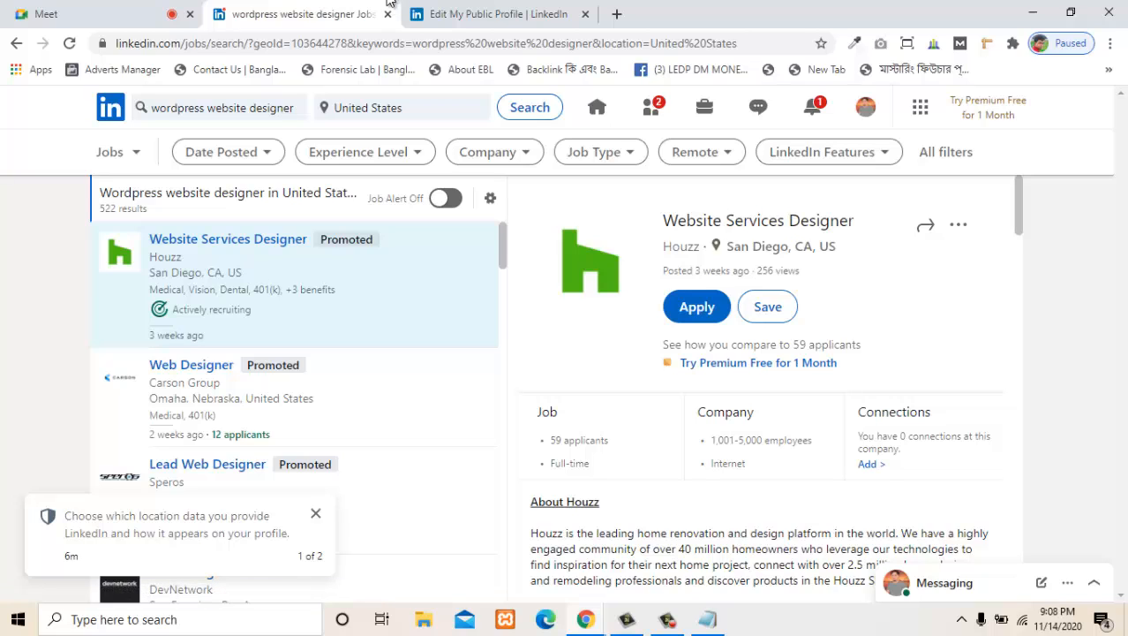
- Examine the Houzz Website Services Designer posting, including applicants, company size, job description, requirements and benefits
left_click_drag(551, 439, 601, 439)
left_click(601, 440)
double_click(728, 462)
left_click(727, 462)
scroll(728, 463, "down", 3)
scroll(759, 389, "down", 4)
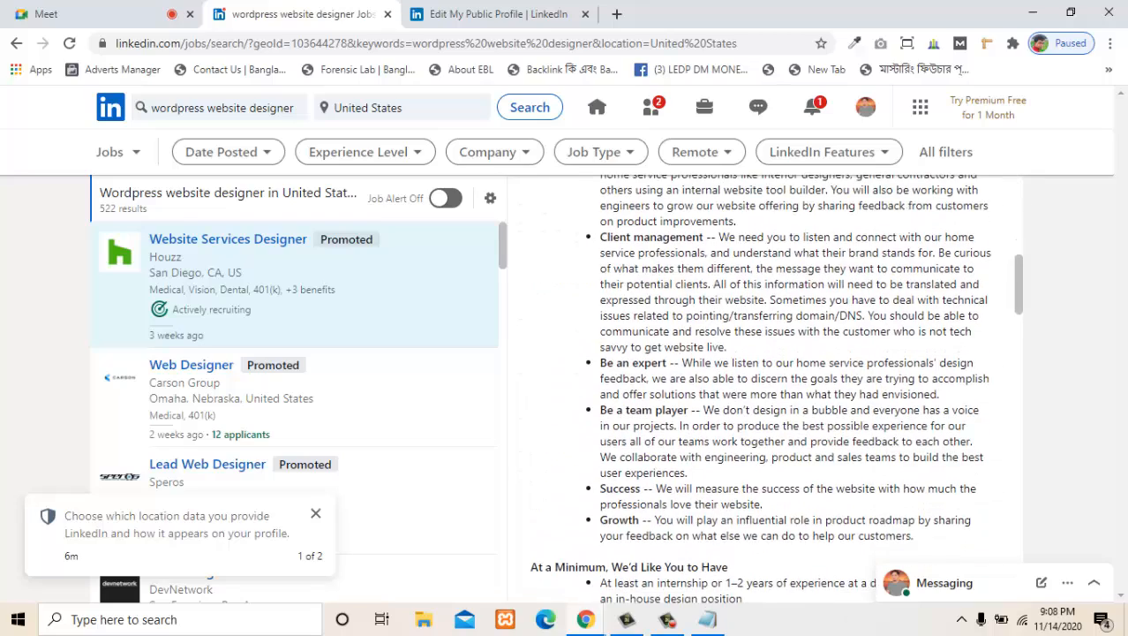
scroll(759, 388, "up", 2)
scroll(759, 389, "down", 5)
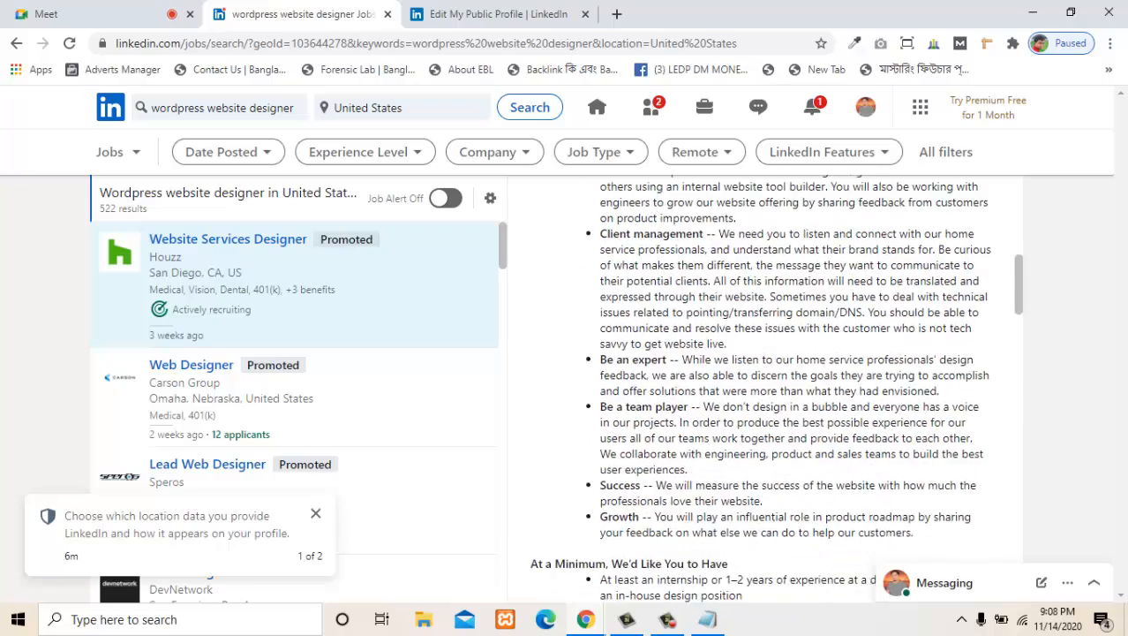
scroll(759, 389, "down", 2)
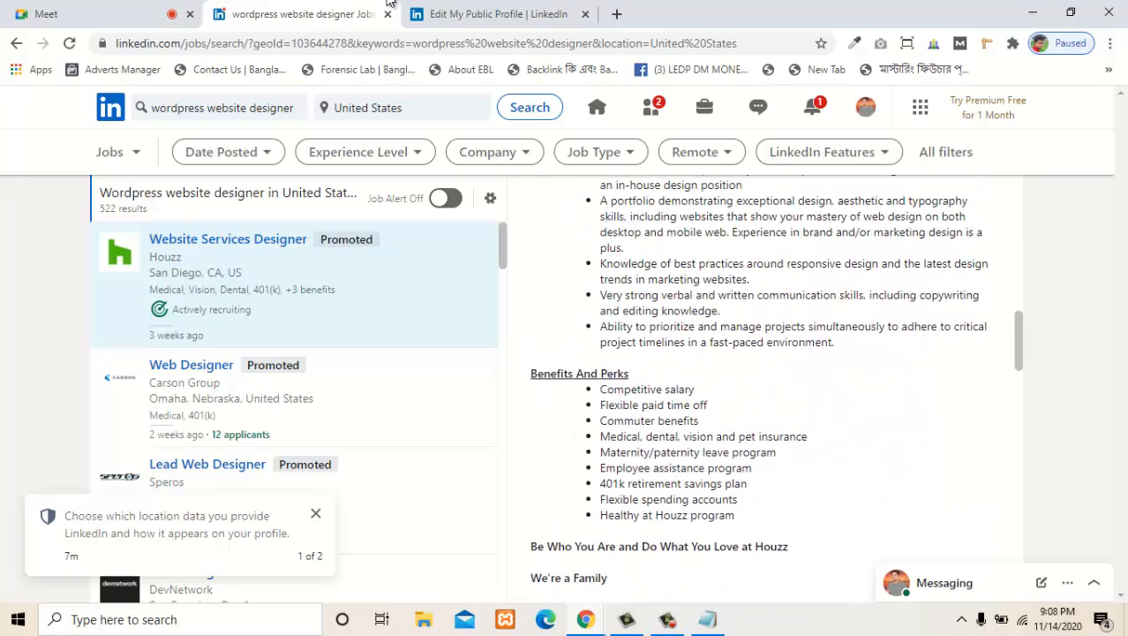
- Look through the list of United States web designer jobs and return to its first posting
scroll(203, 376, "down", 1)
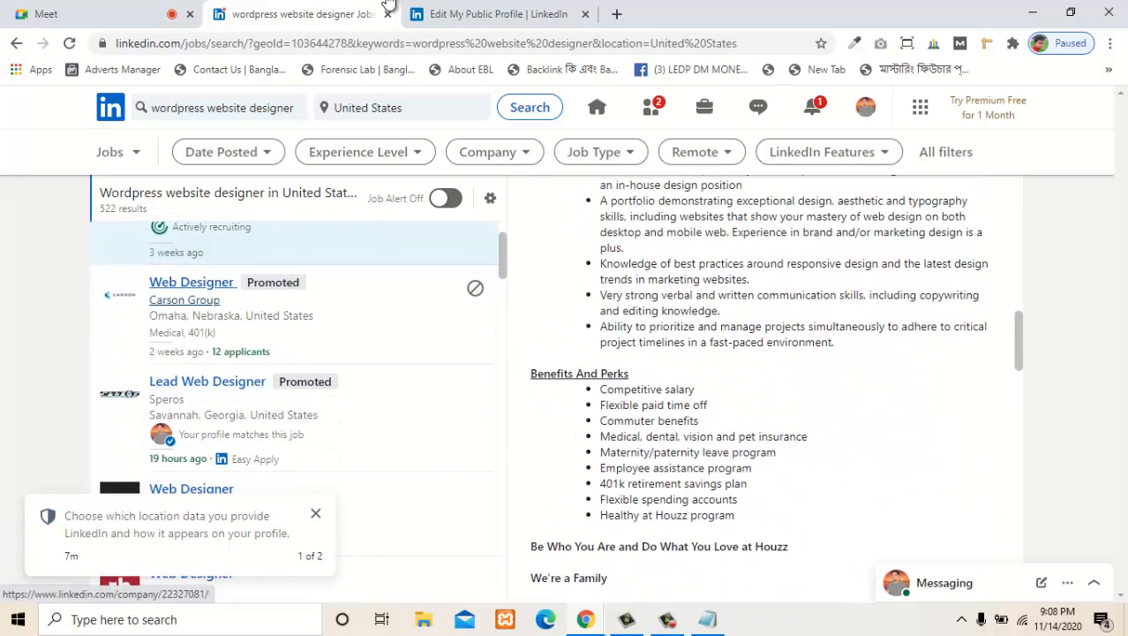
scroll(300, 388, "down", 3)
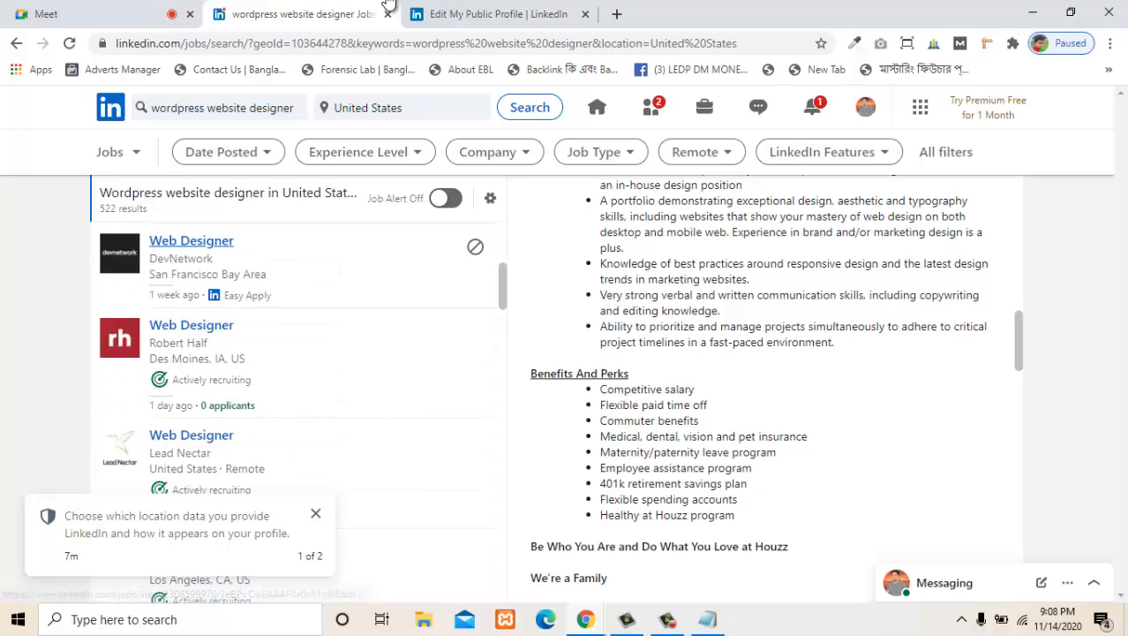
scroll(300, 318, "up", 2)
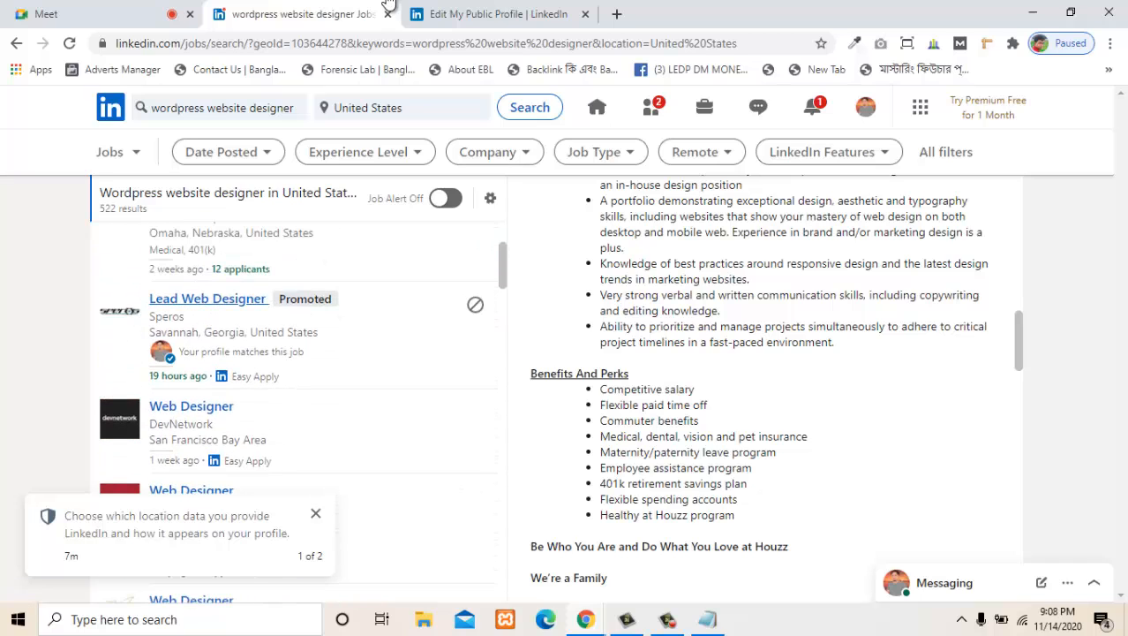
scroll(301, 353, "up", 2)
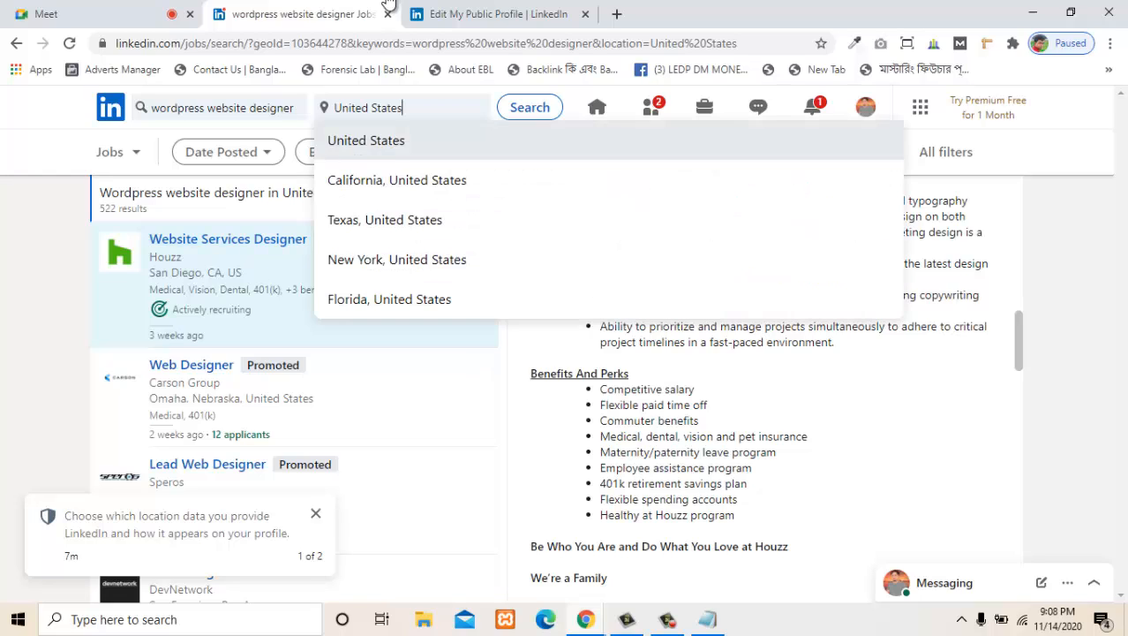
- Keep United States as the location and filter the jobs to those posted in the past 24 hours
left_click(388, 141)
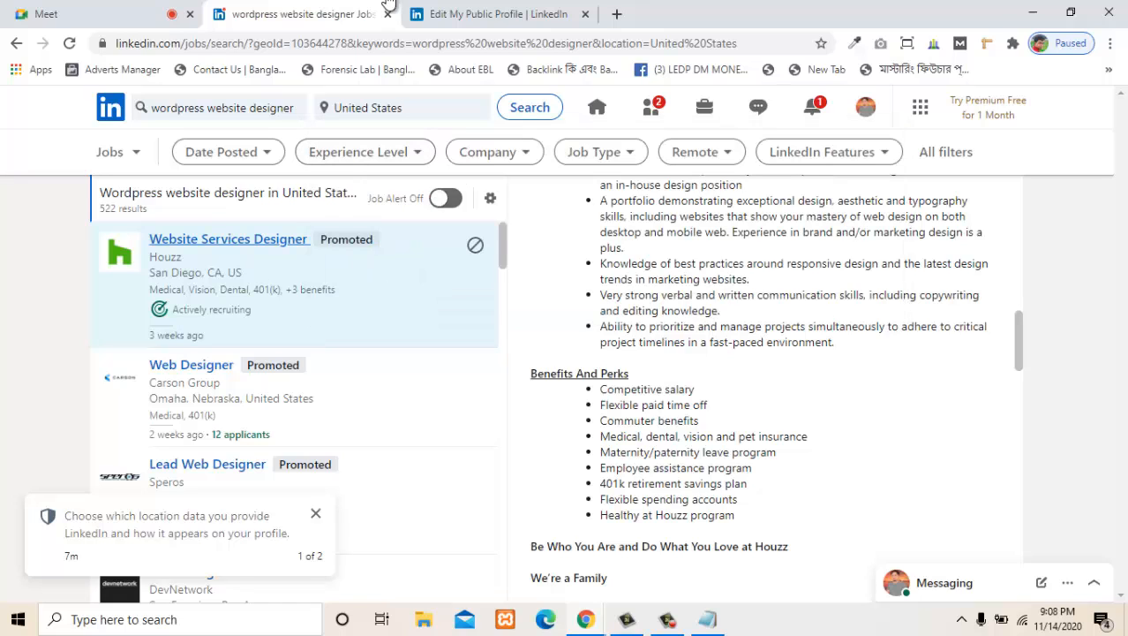
left_click(228, 152)
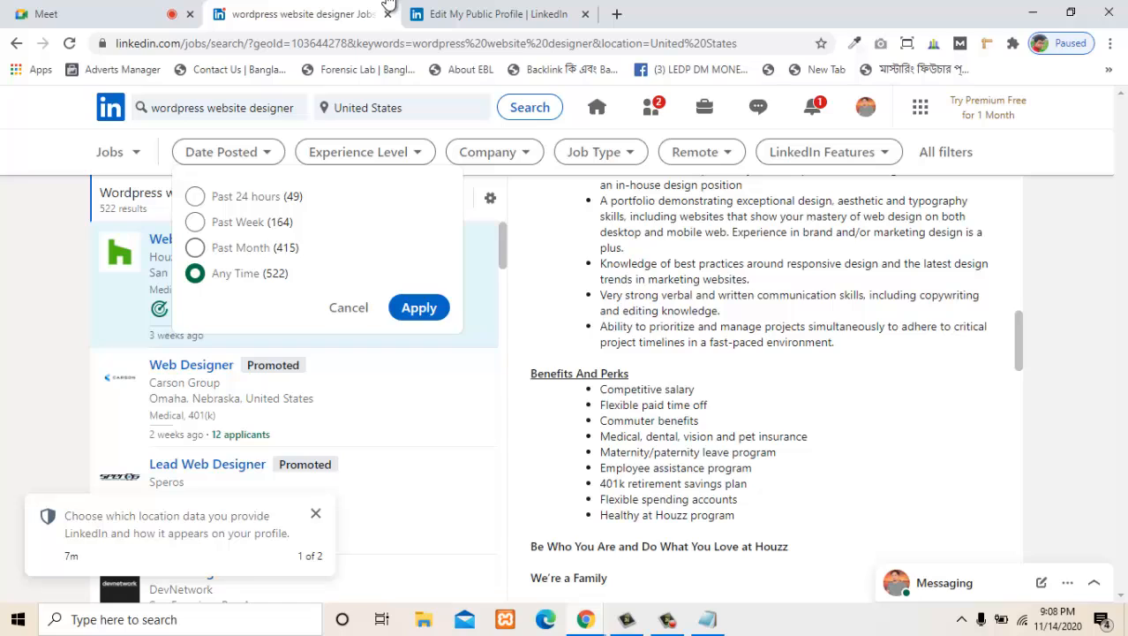
left_click(195, 197)
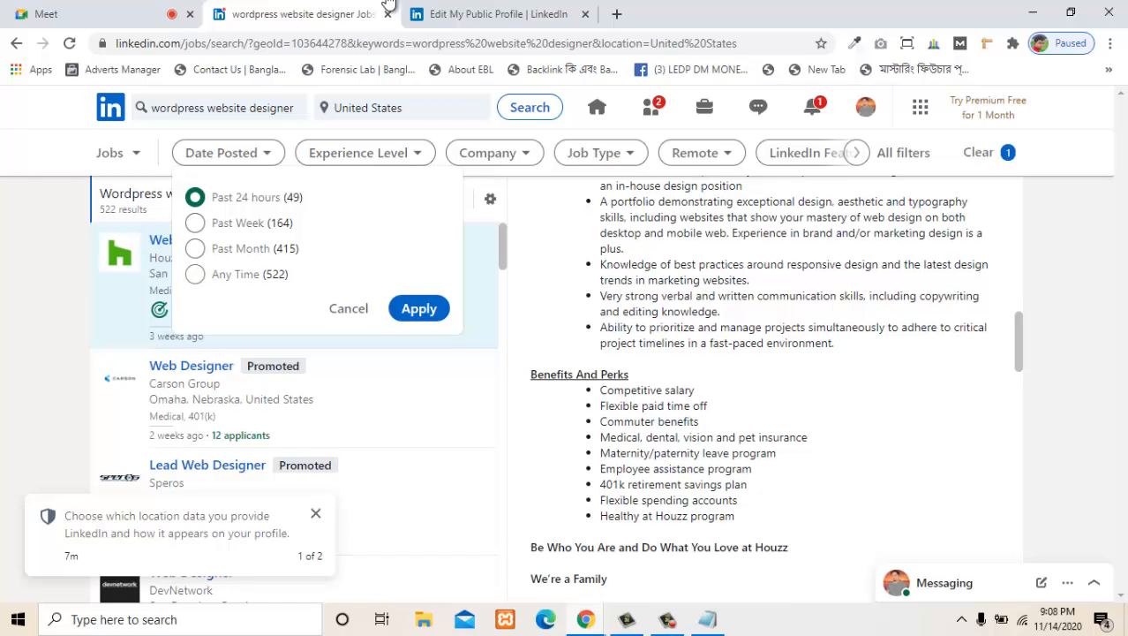
left_click(419, 308)
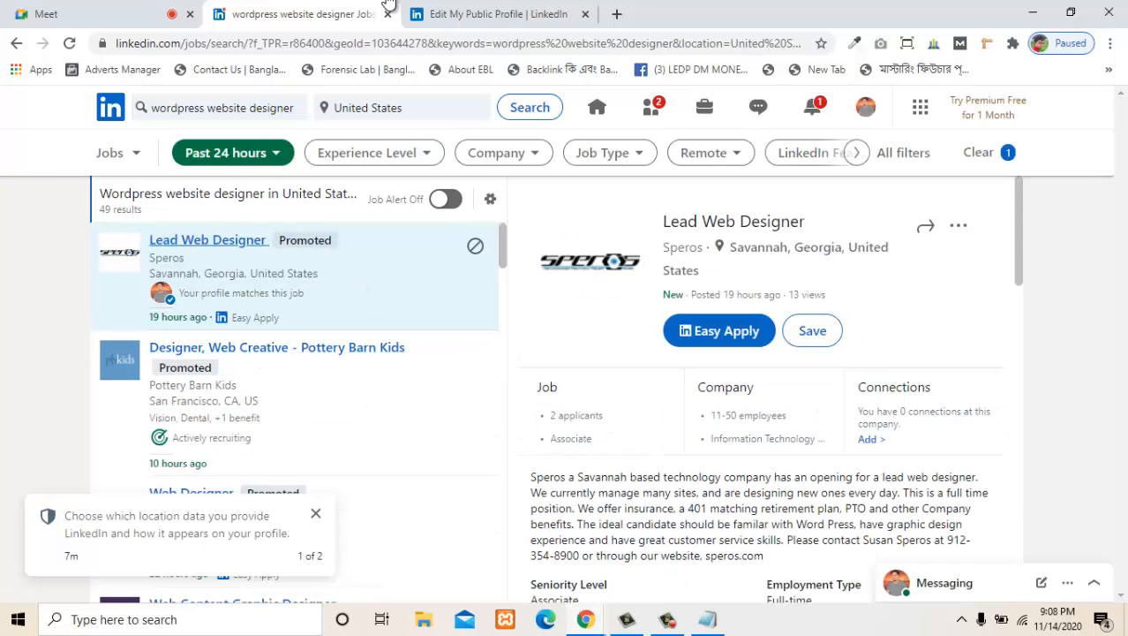
- Look through the filtered list of recently posted web designer jobs and return to its first posting
scroll(300, 322, "down", 2)
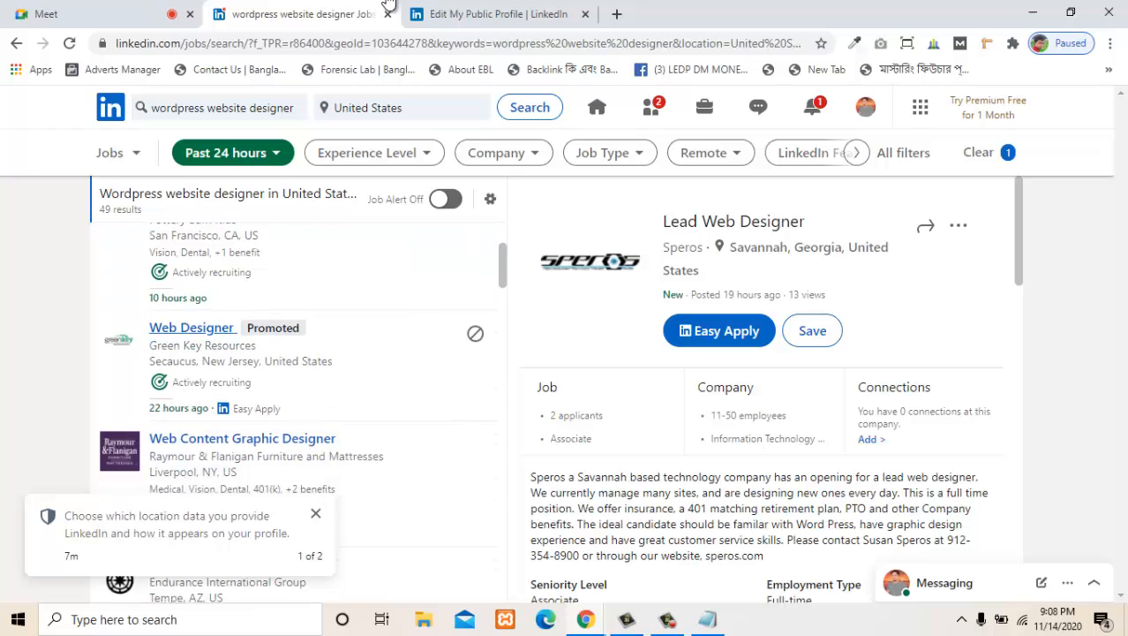
scroll(300, 353, "up", 2)
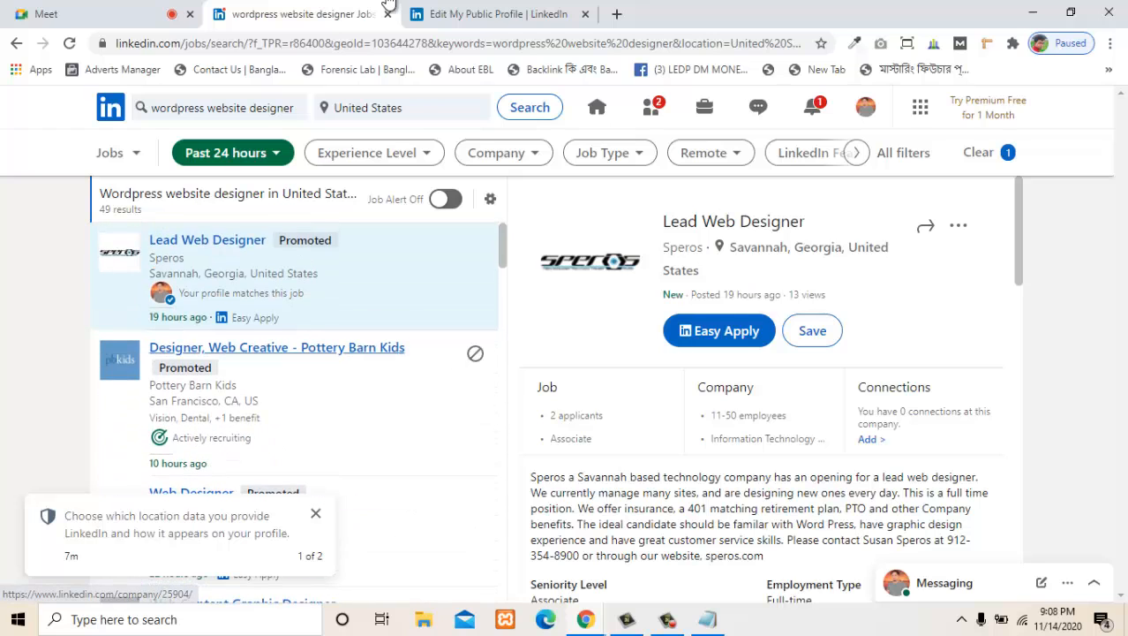
scroll(298, 389, "down", 5)
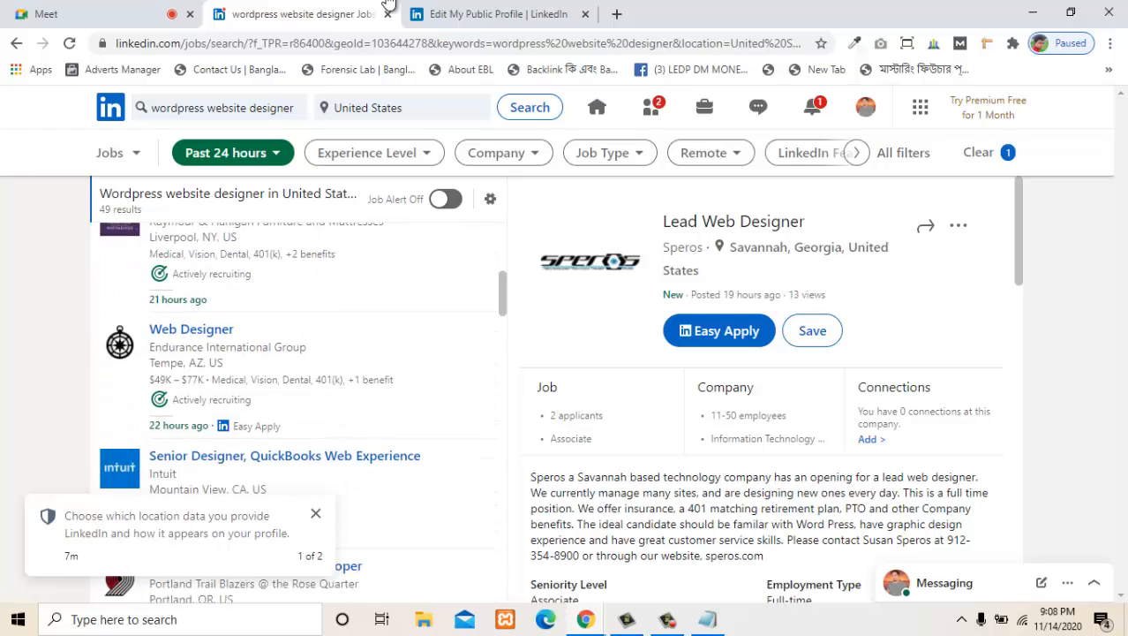
scroll(191, 322, "down", 4)
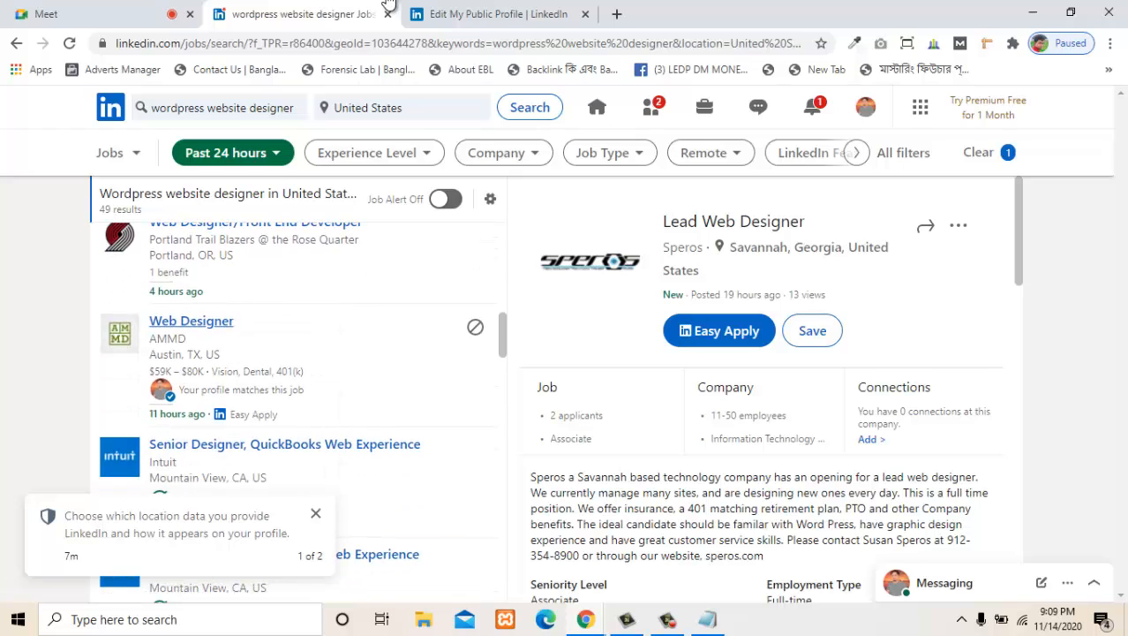
scroll(298, 388, "down", 4)
scroll(298, 389, "up", 12)
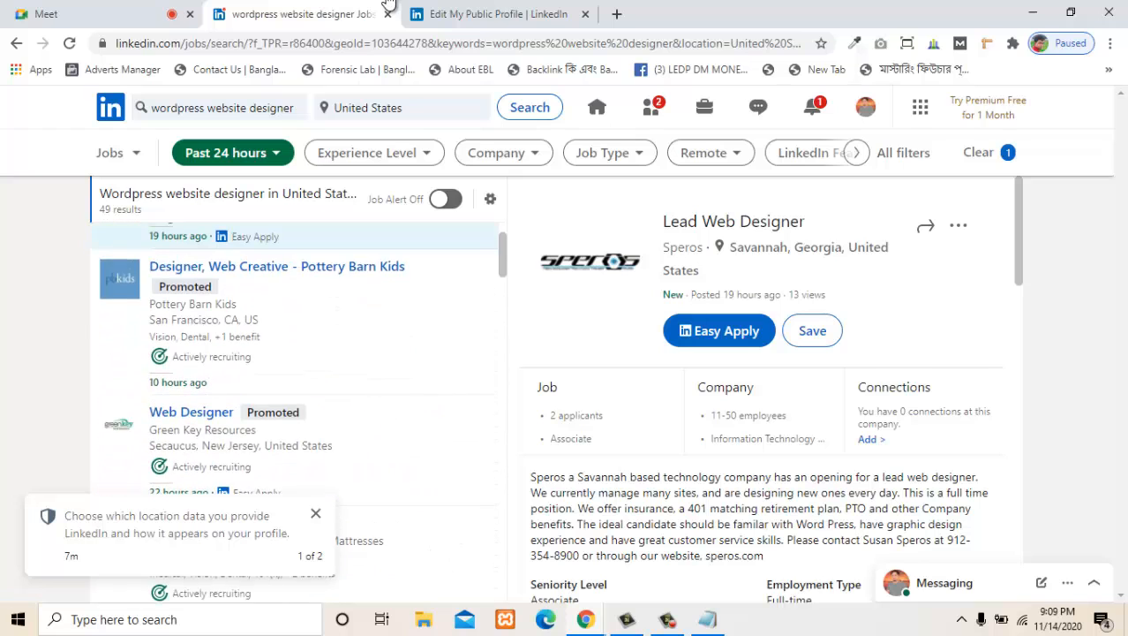
scroll(298, 388, "up", 1)
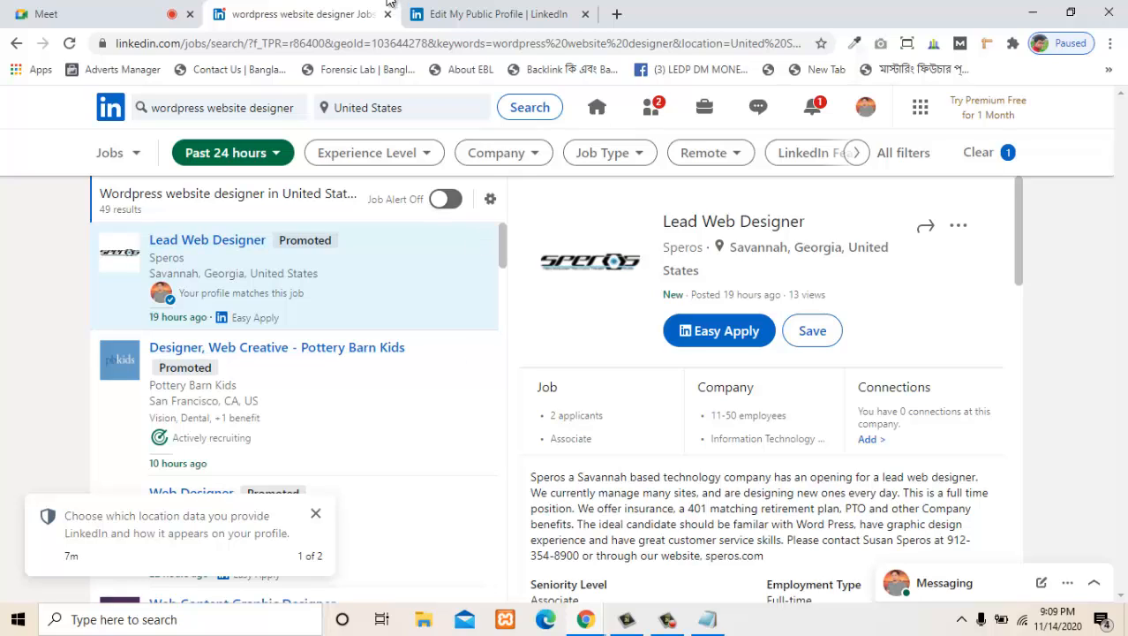
- Filter the WordPress website designer jobs to the Mid-Senior experience level
left_click(233, 152)
left_click(233, 153)
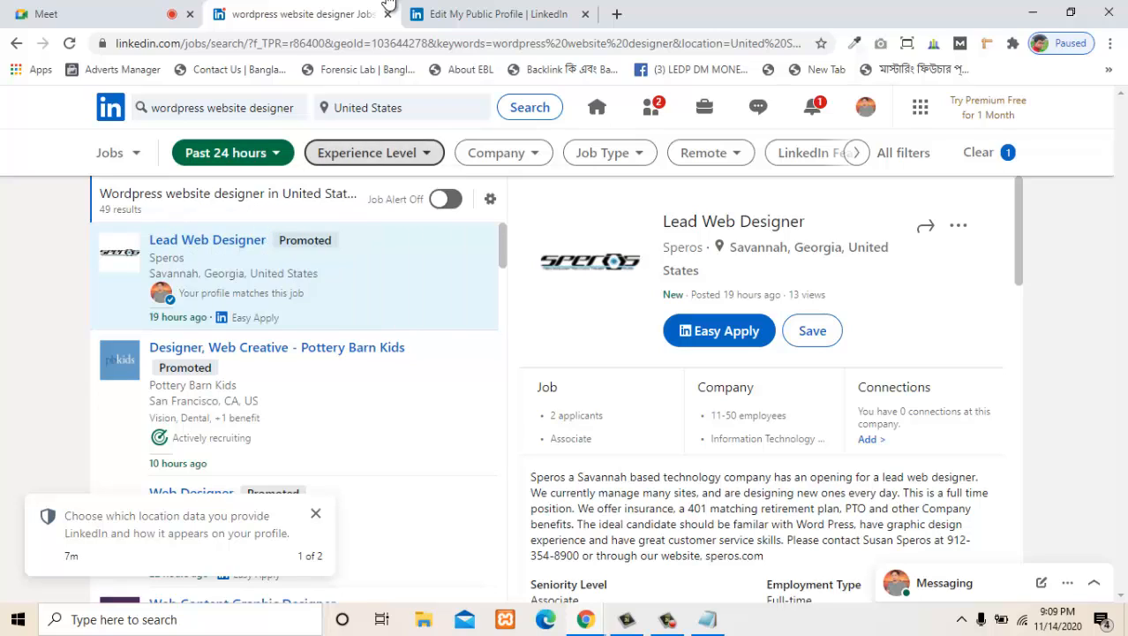
left_click(374, 153)
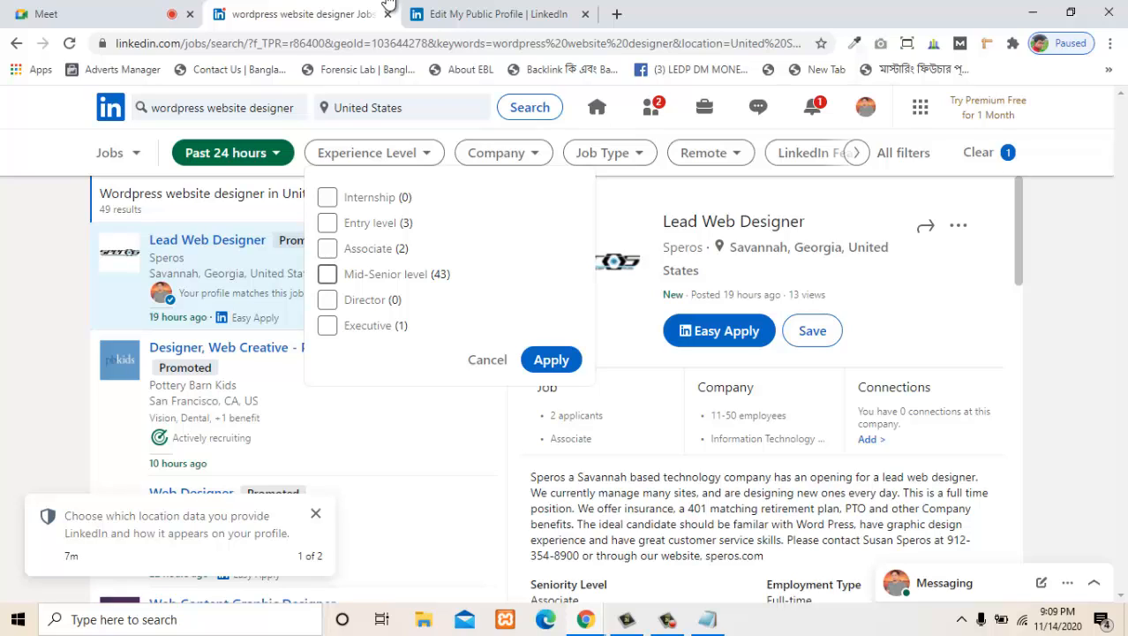
left_click(327, 273)
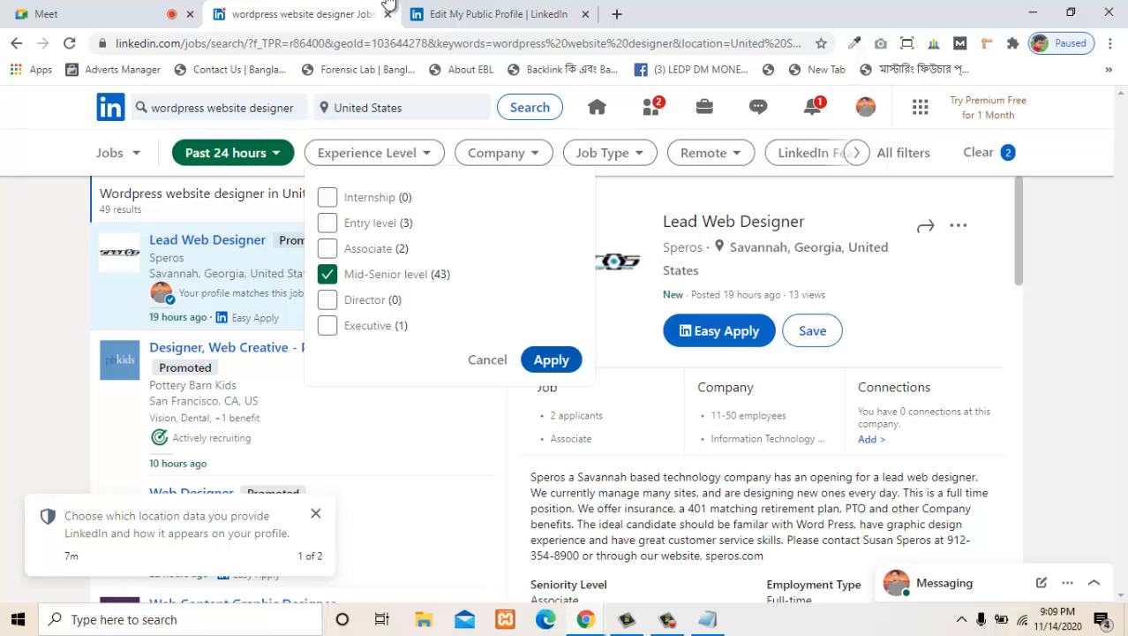
left_click(551, 360)
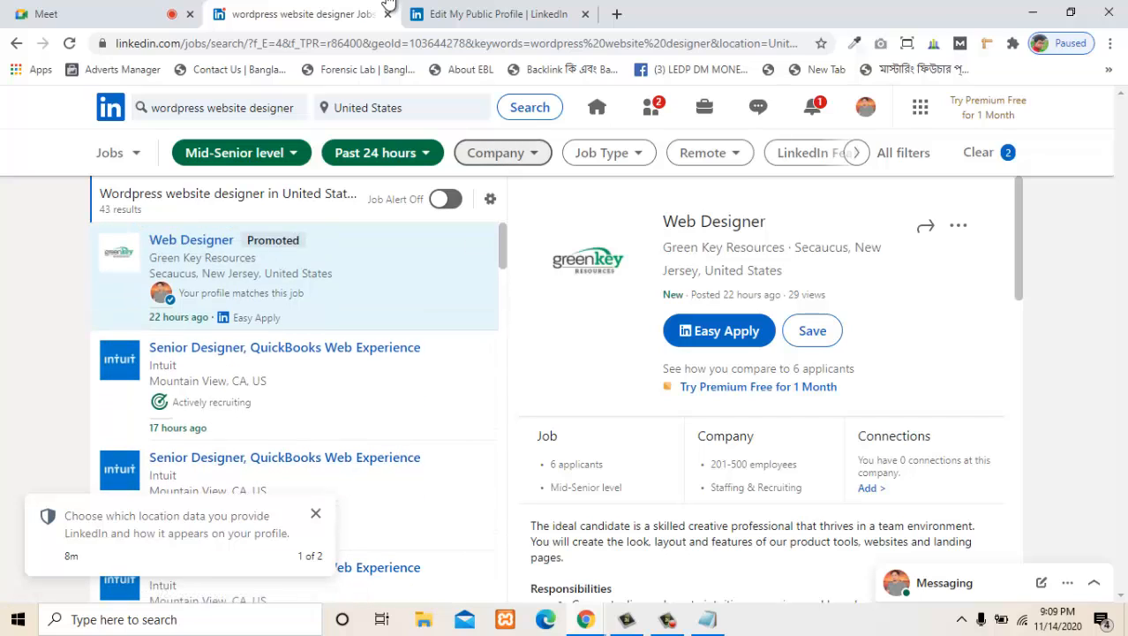
- Check the company filter options, and filter the jobs by the Full-time and Temporary job types
left_click(502, 153)
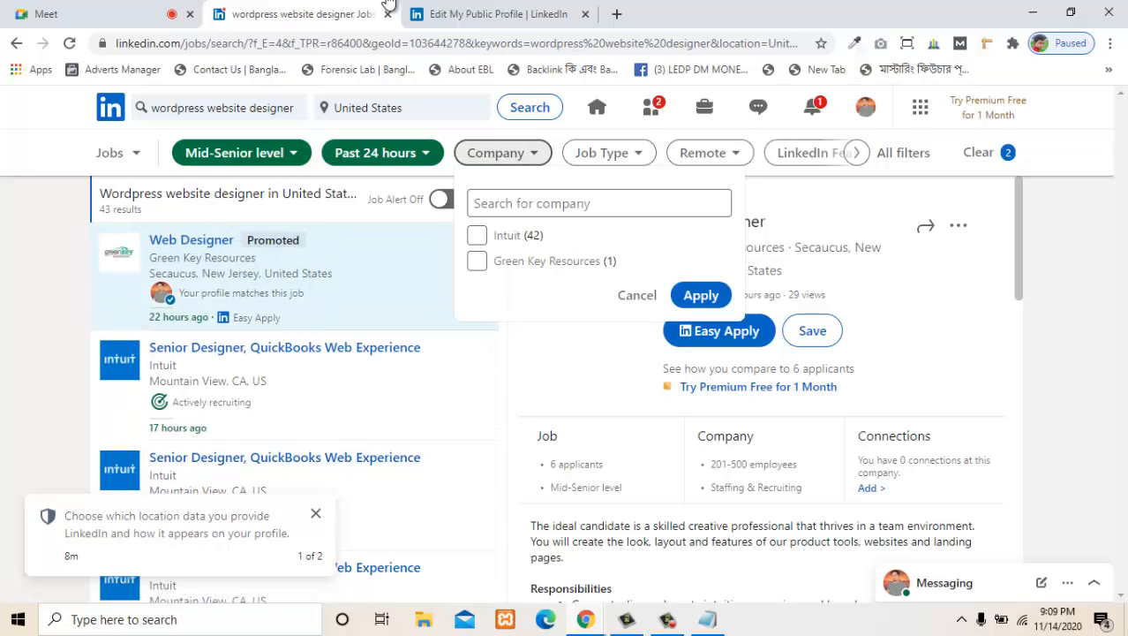
left_click(503, 153)
left_click(609, 153)
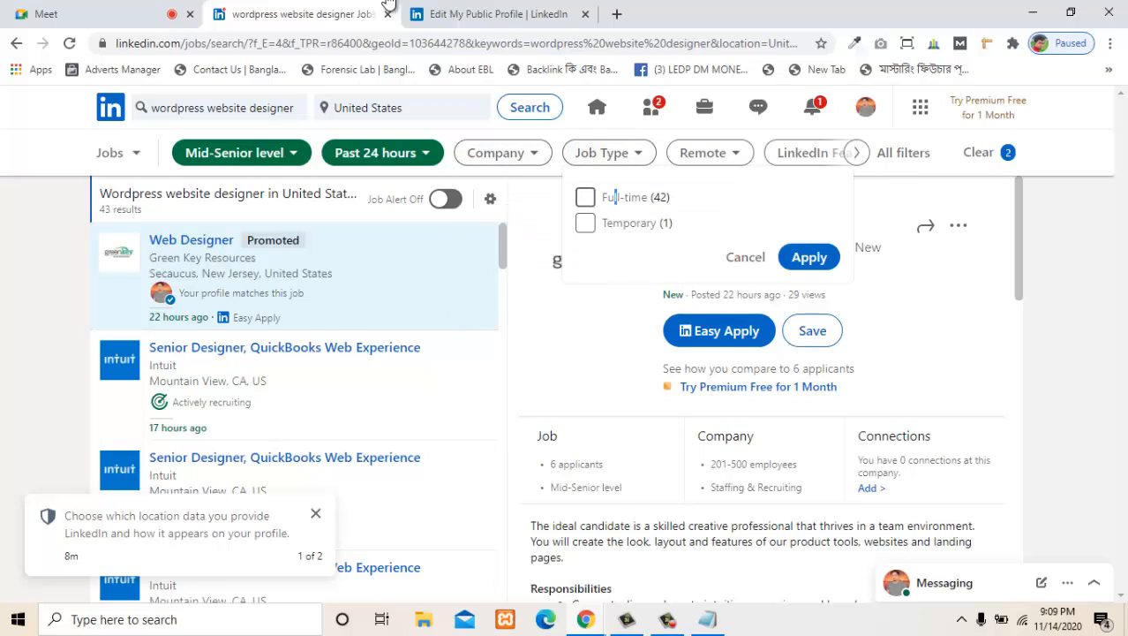
left_click(585, 223)
left_click(585, 197)
left_click(810, 257)
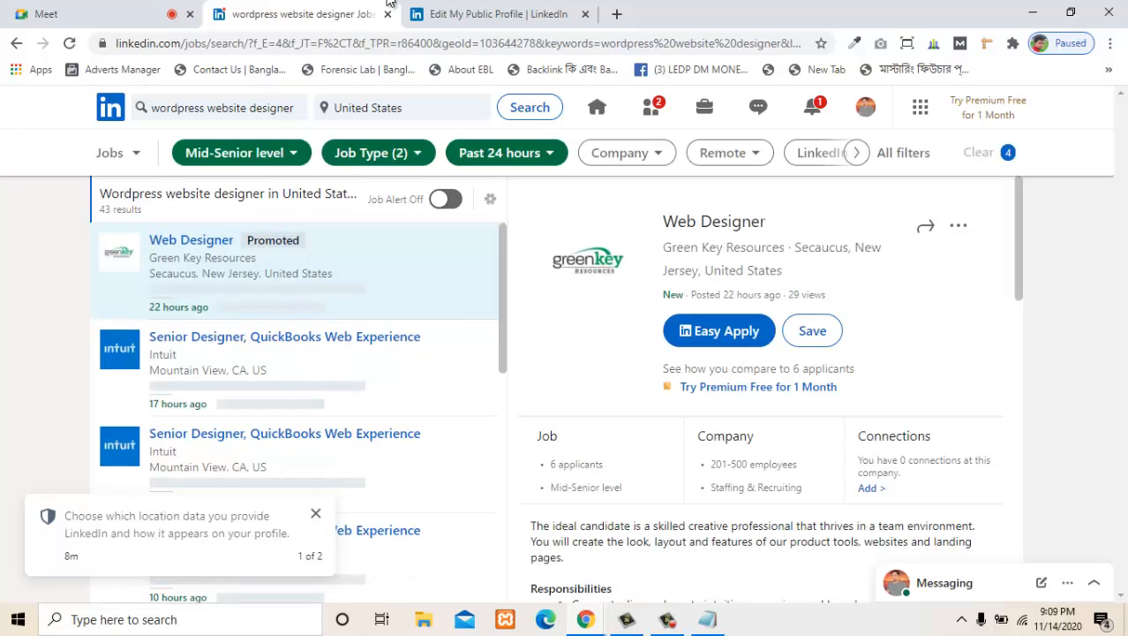
- Check the Remote filter option and clear all filters from the job search
left_click(729, 153)
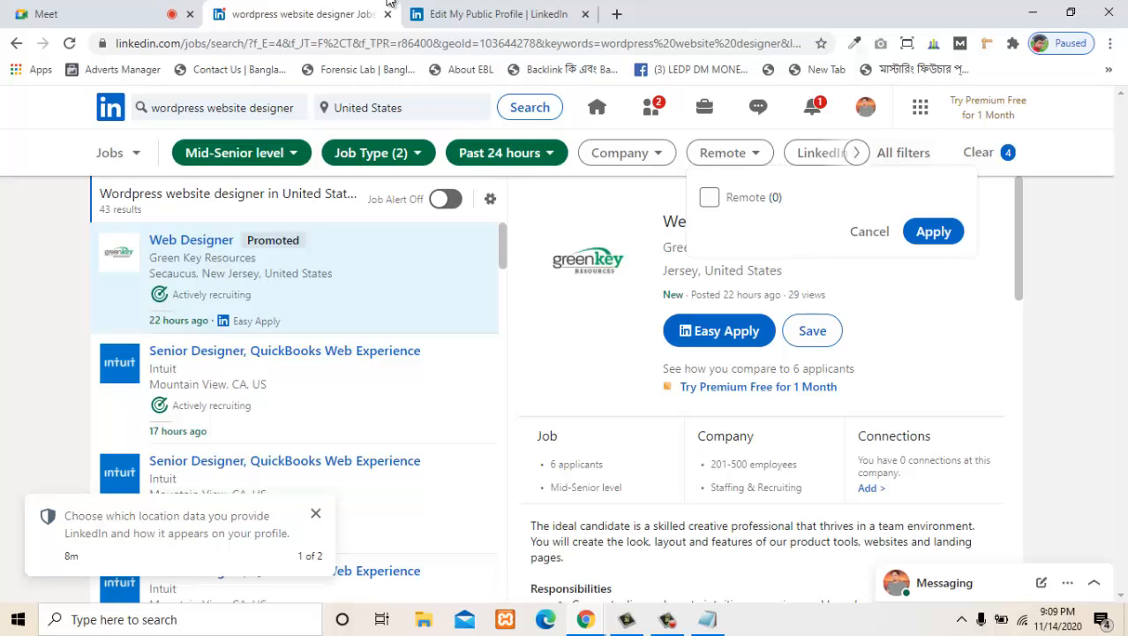
left_click(989, 153)
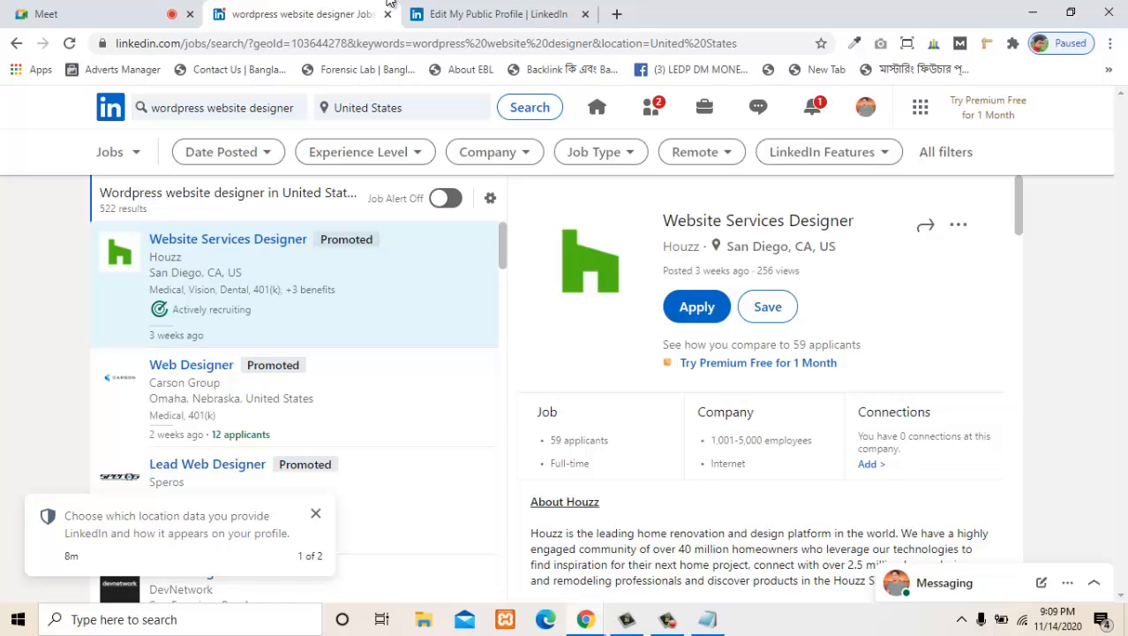
- Return to the LinkedIn home feed and accept the pending connection invitation
left_click(110, 107)
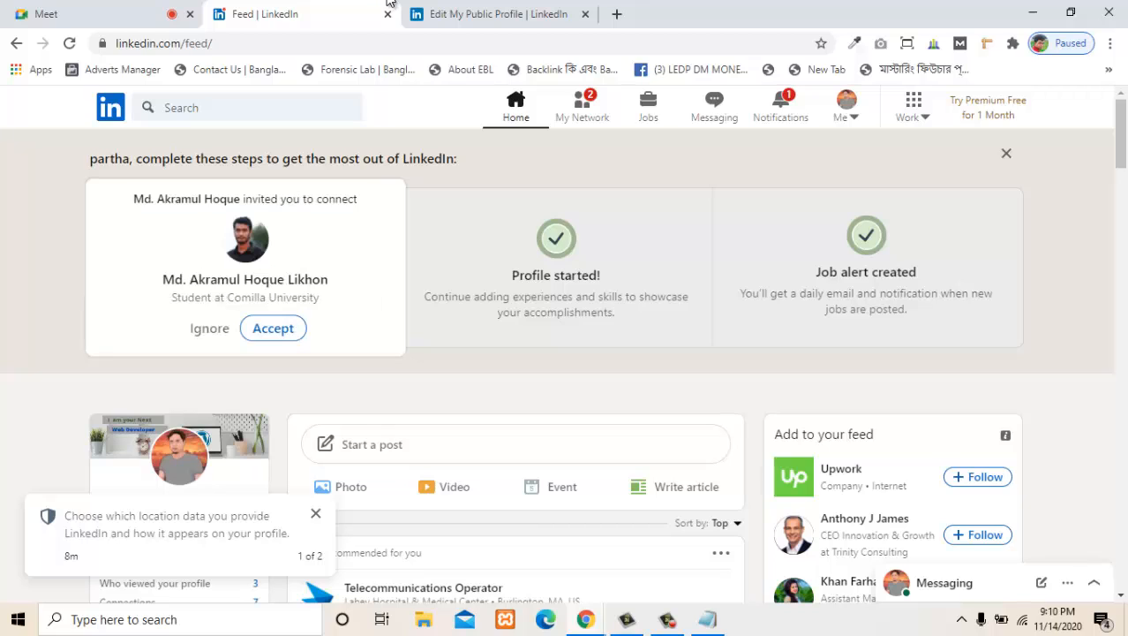
left_click(273, 328)
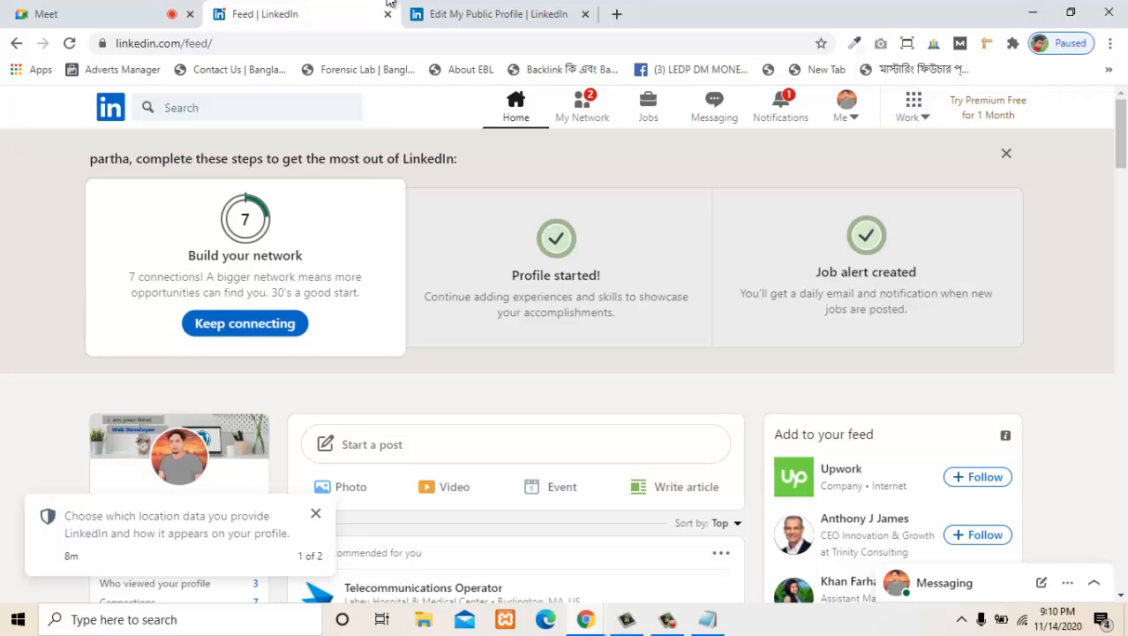
scroll(516, 442, "down", 2)
scroll(516, 442, "up", 1)
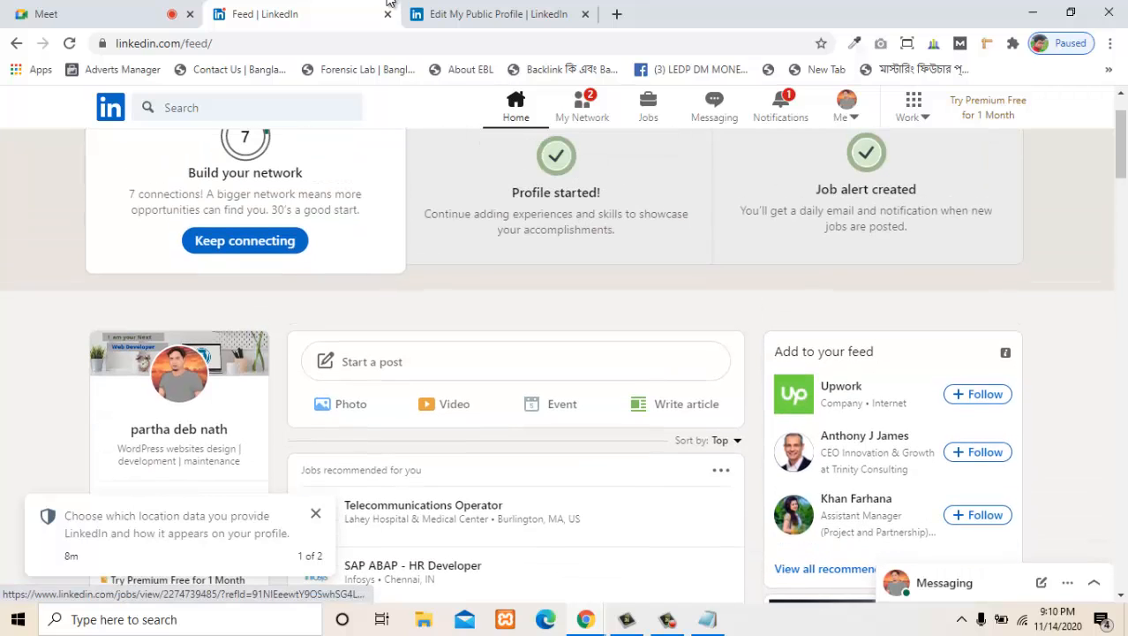
left_click(388, 361)
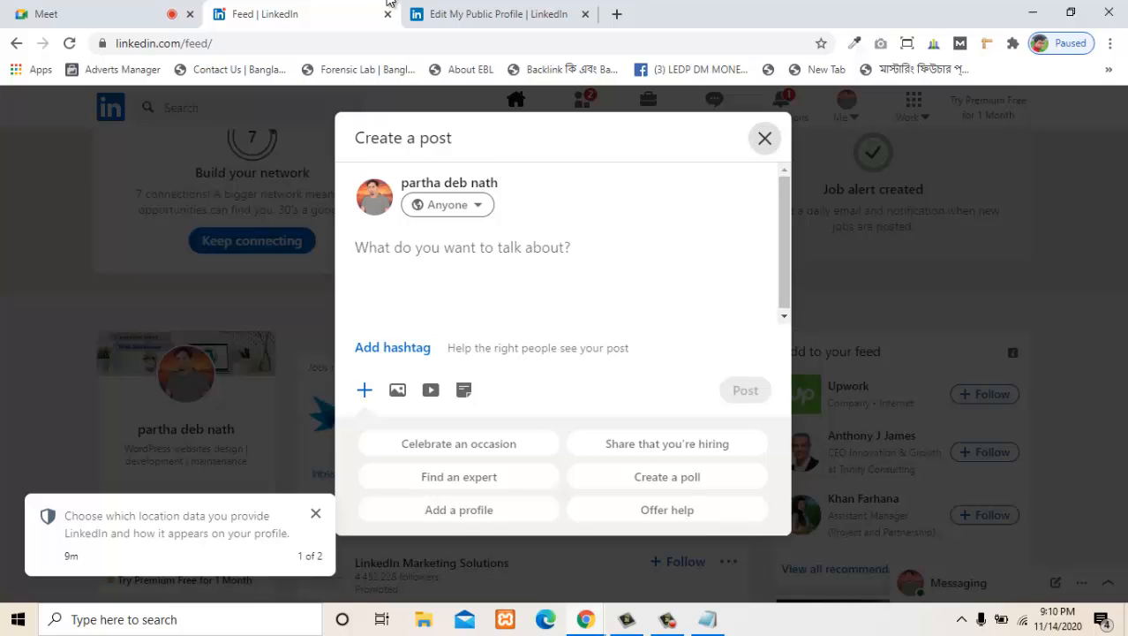
key("Escape")
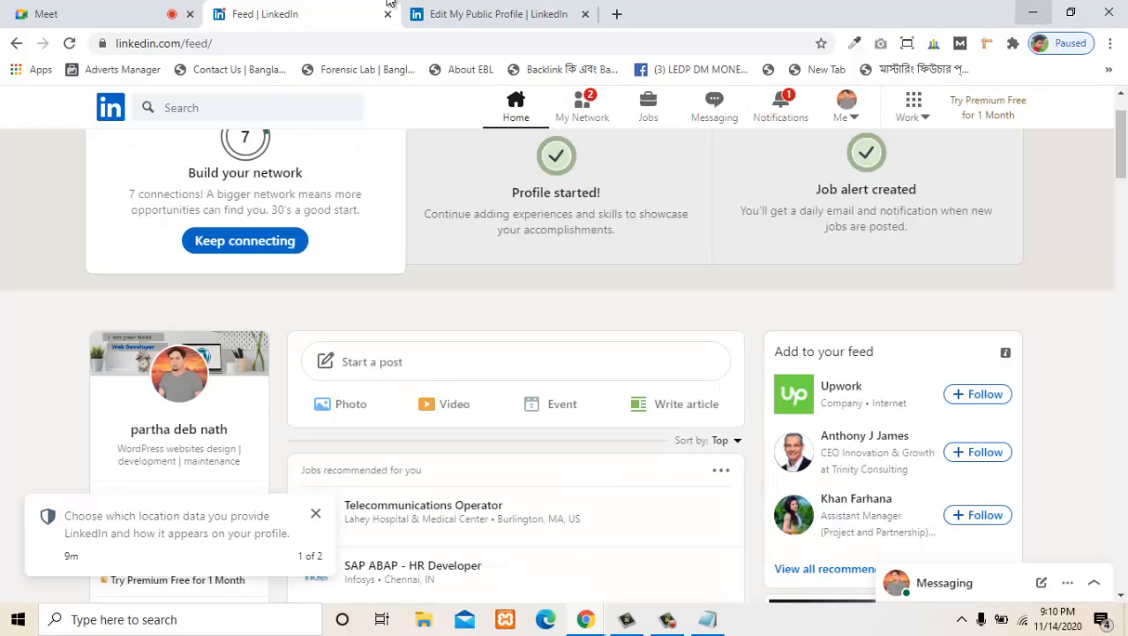
- Switch to the linkedin notes in Notepad and review the topic outline and profile sections
left_click(1033, 12)
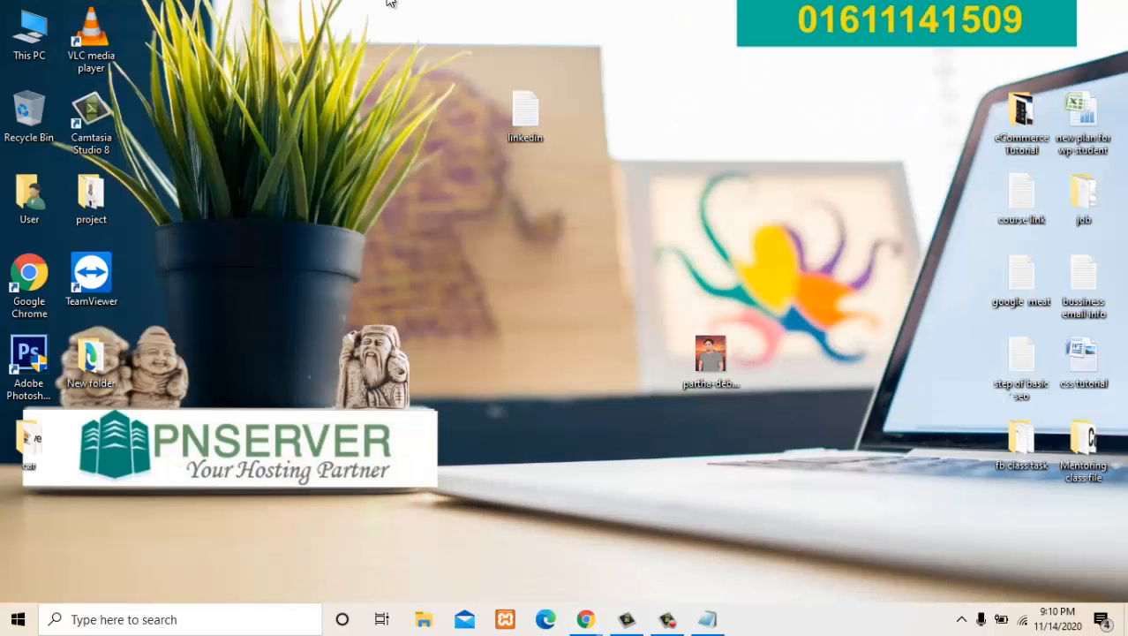
left_click(708, 620)
scroll(565, 309, "down", 15)
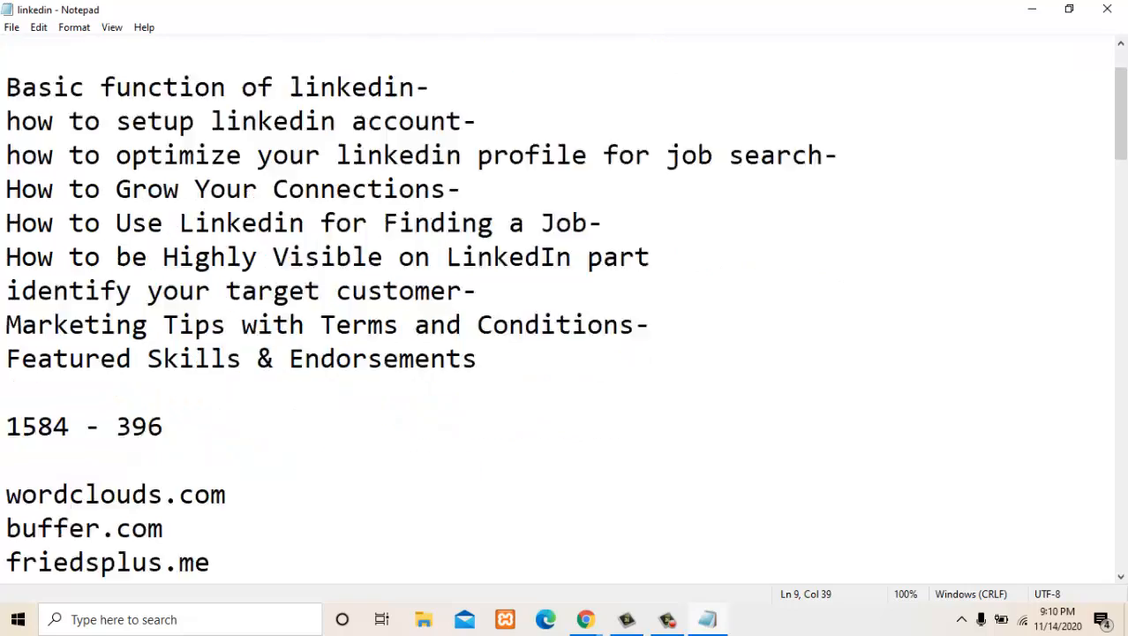
scroll(565, 309, "up", 20)
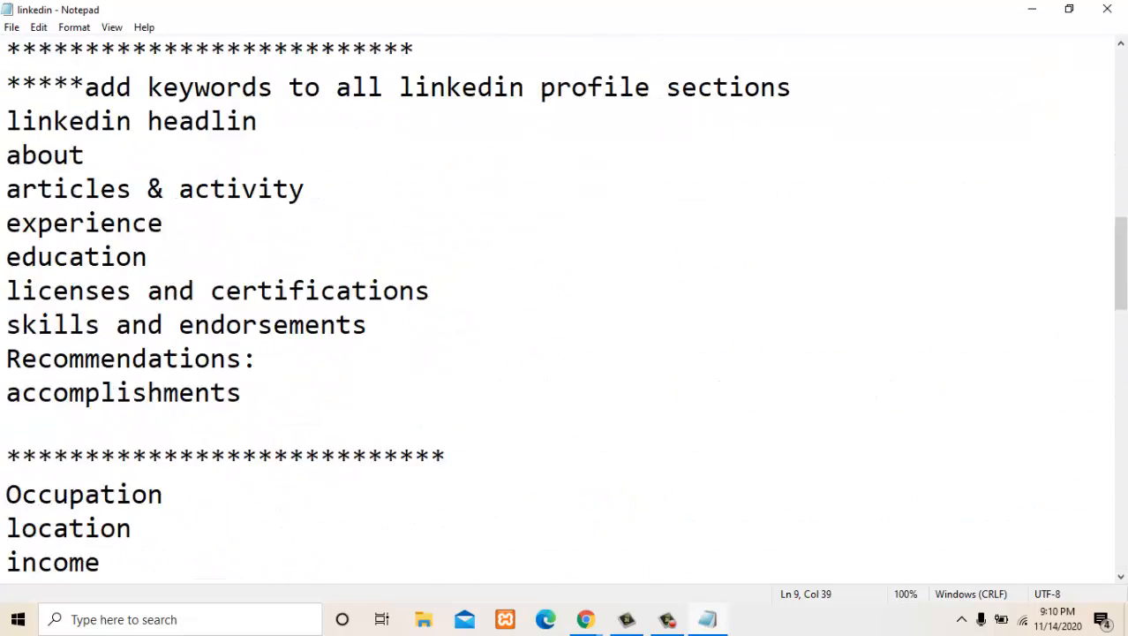
left_click(1033, 10)
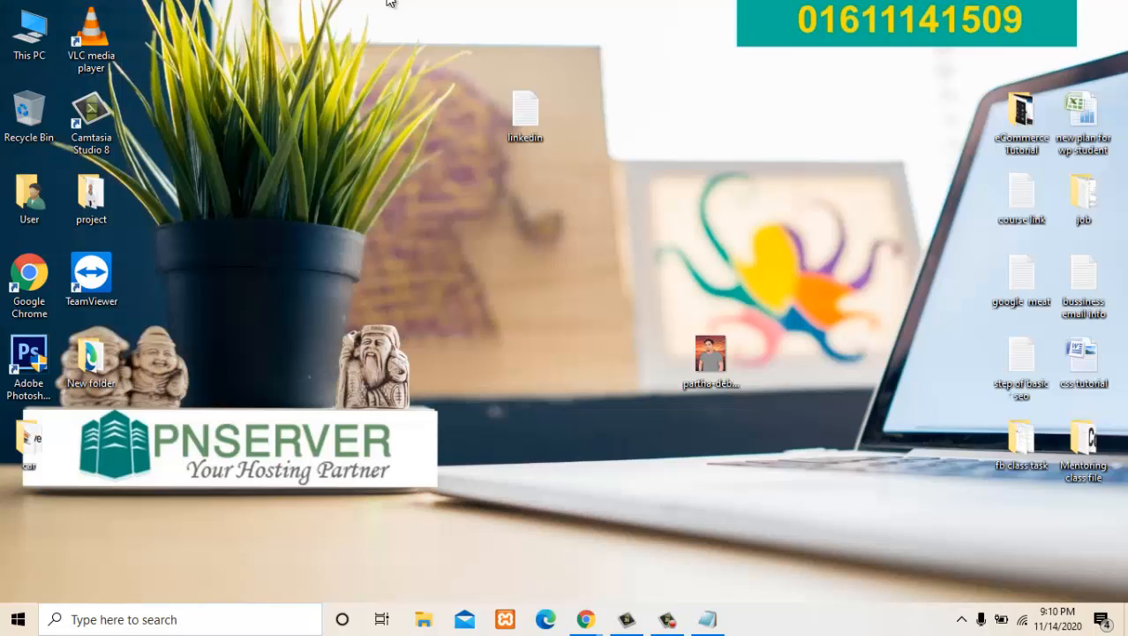
- Refresh the desktop and open the Video (E:) drive in File Explorer
right_click(280, 210)
left_click(323, 259)
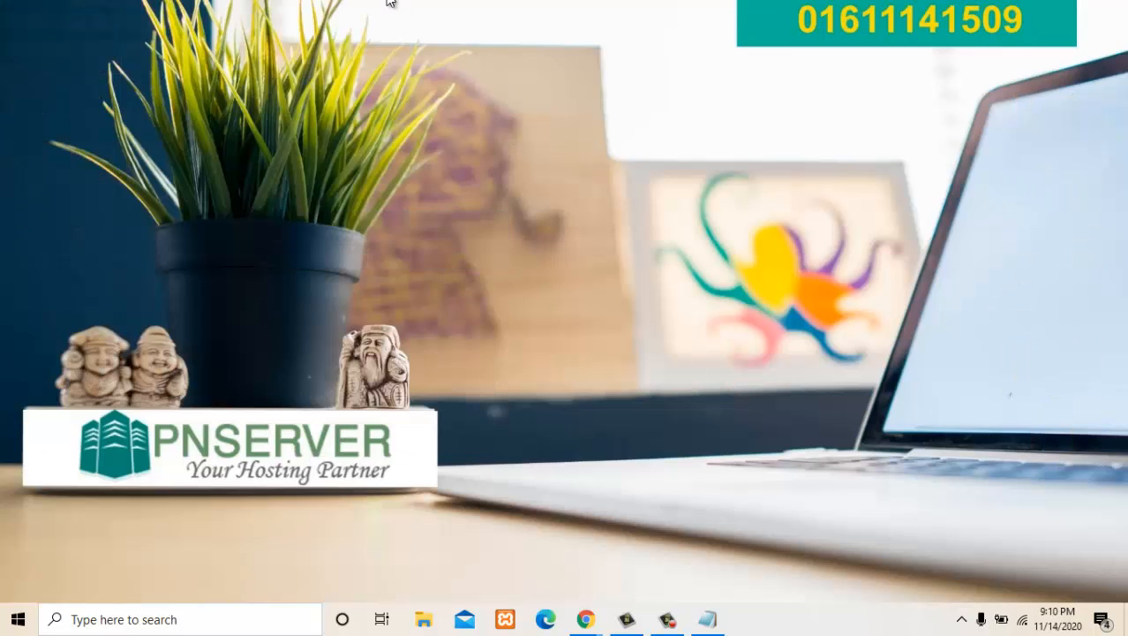
right_click(310, 196)
left_click(354, 245)
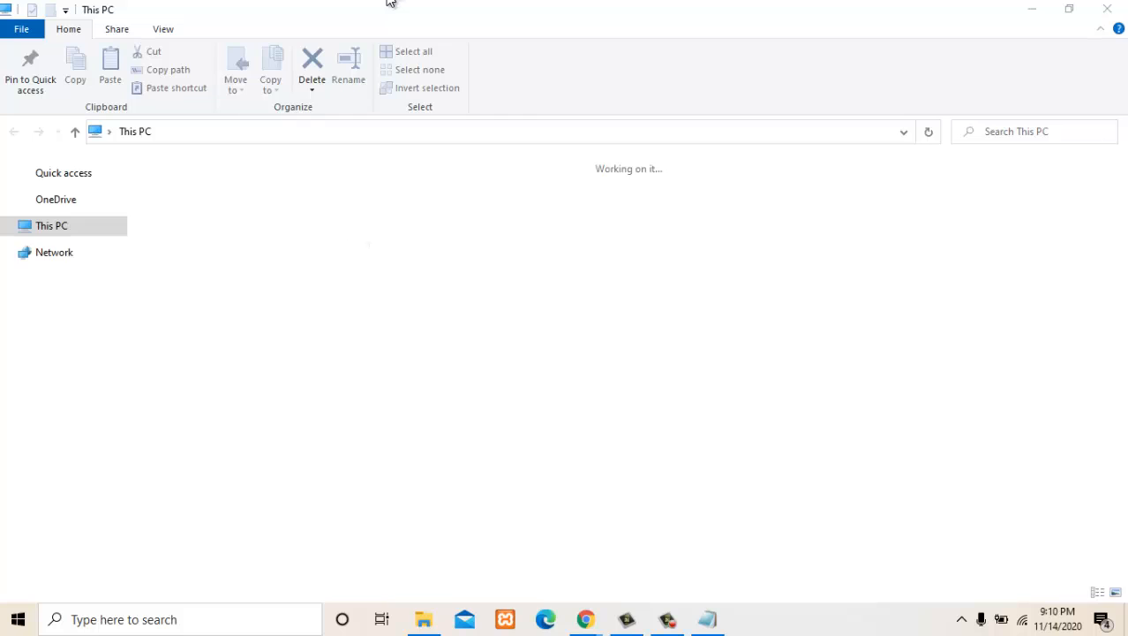
left_click(666, 314)
double_click(665, 314)
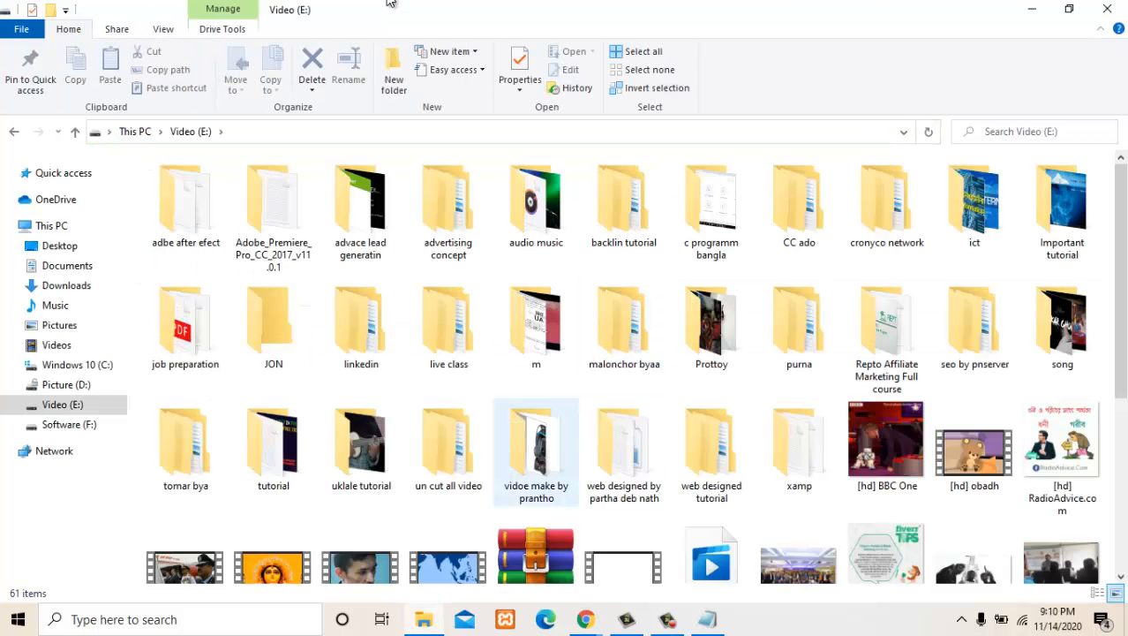
- Open the source folder inside the linkedin folder on the Video (E:) drive
left_click(536, 446)
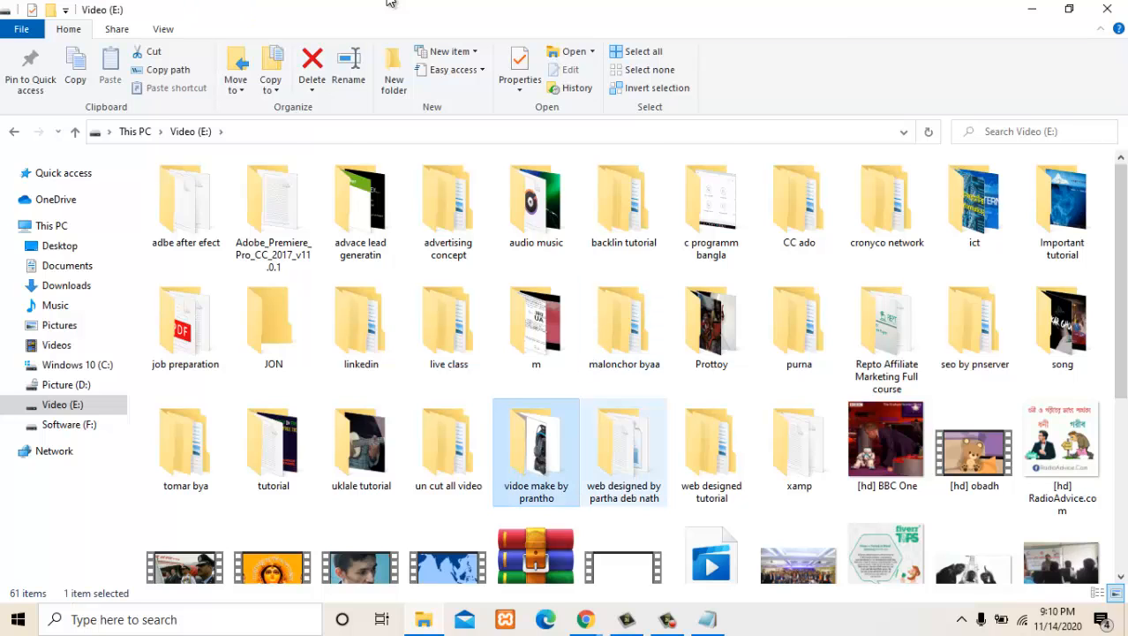
key("l")
left_click(623, 408)
scroll(712, 446, "up", 4)
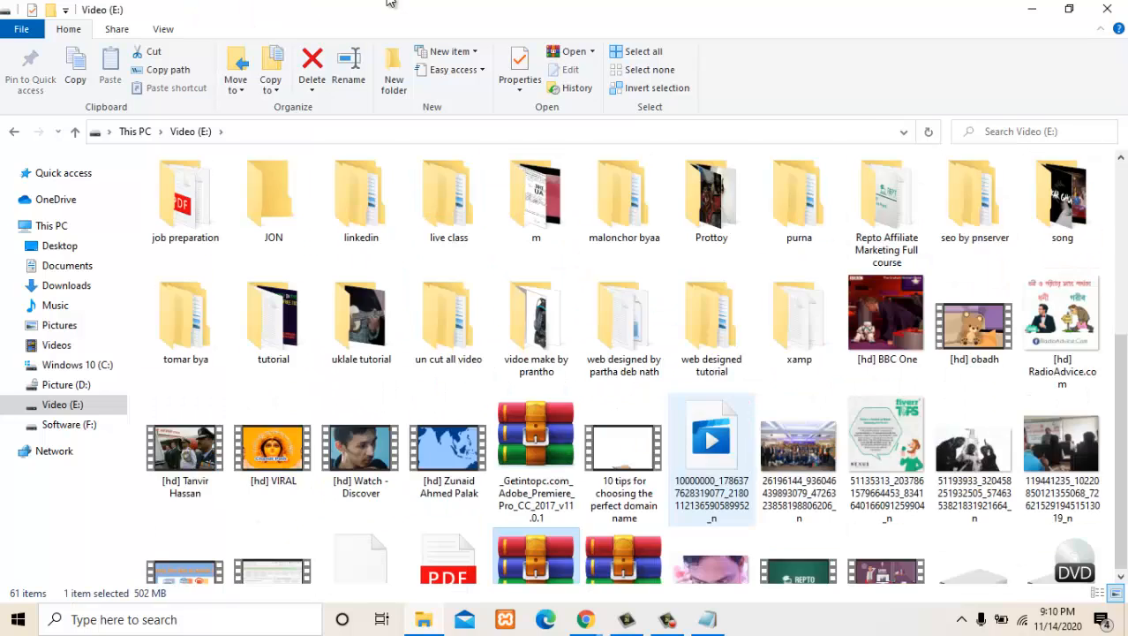
key("l")
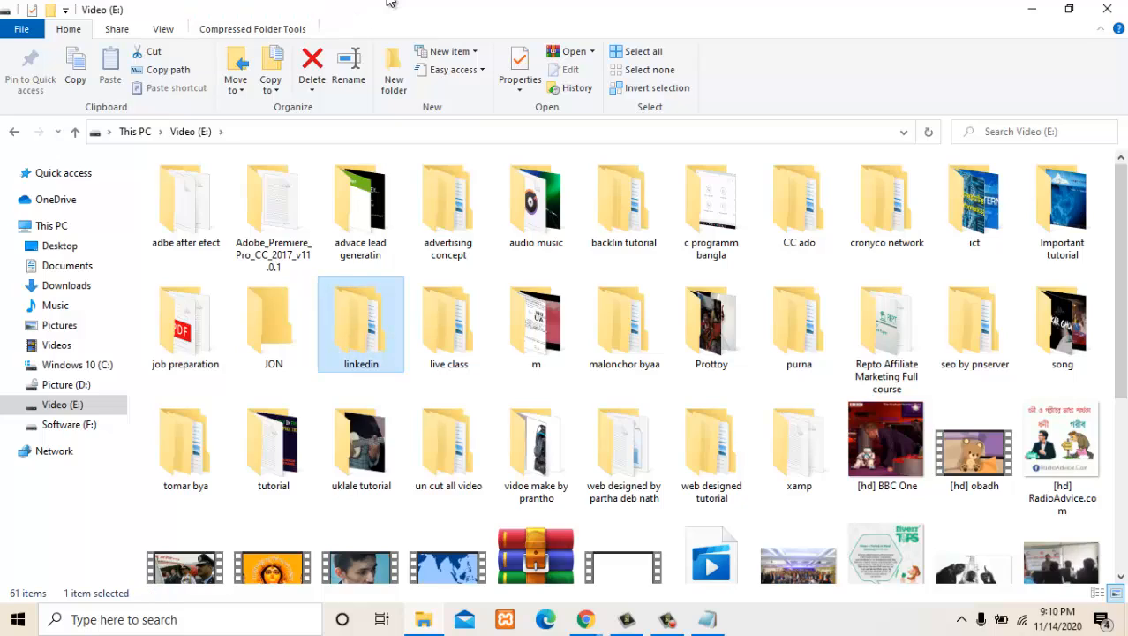
key("Return")
key("s")
key("Return")
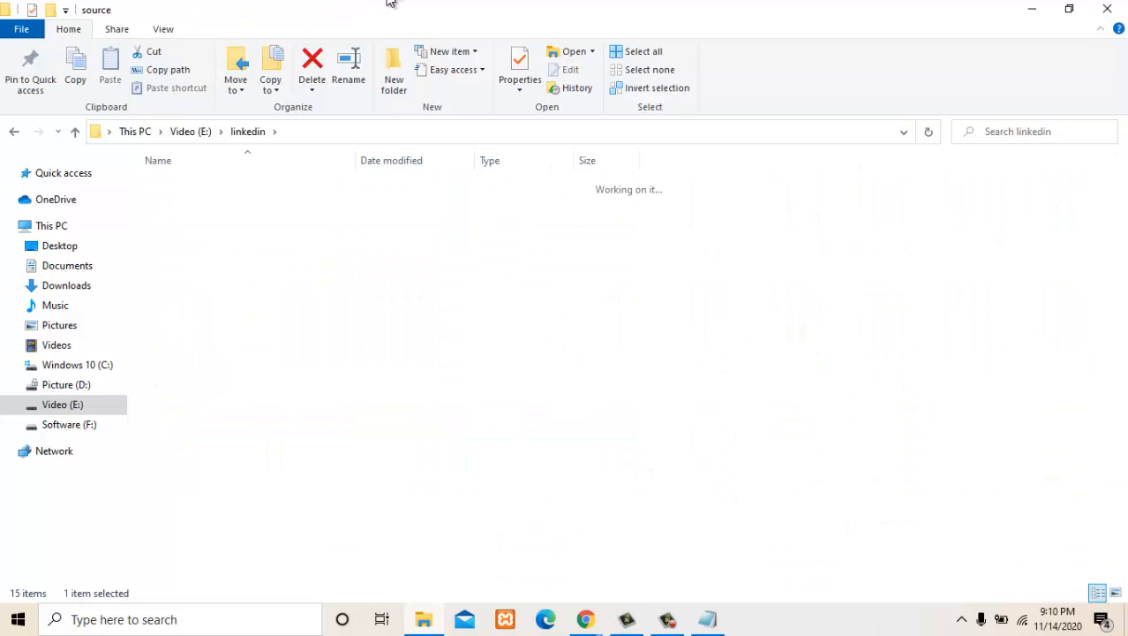
- Open the text file "job keyword list for advance search" and show its full contents in a maximized window
key("j")
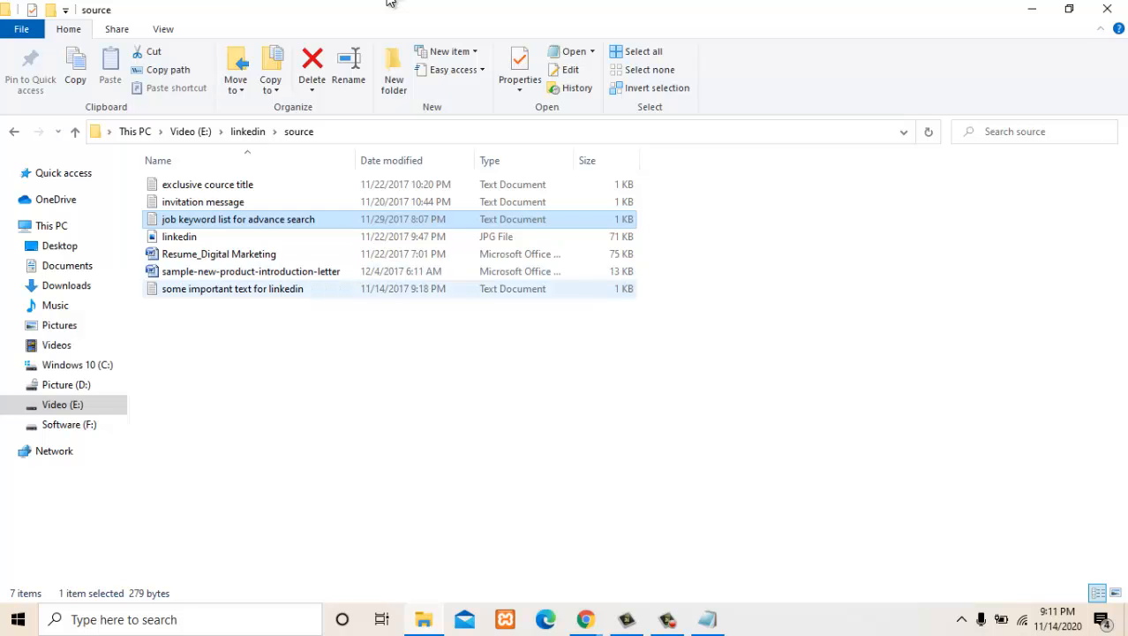
key("Return")
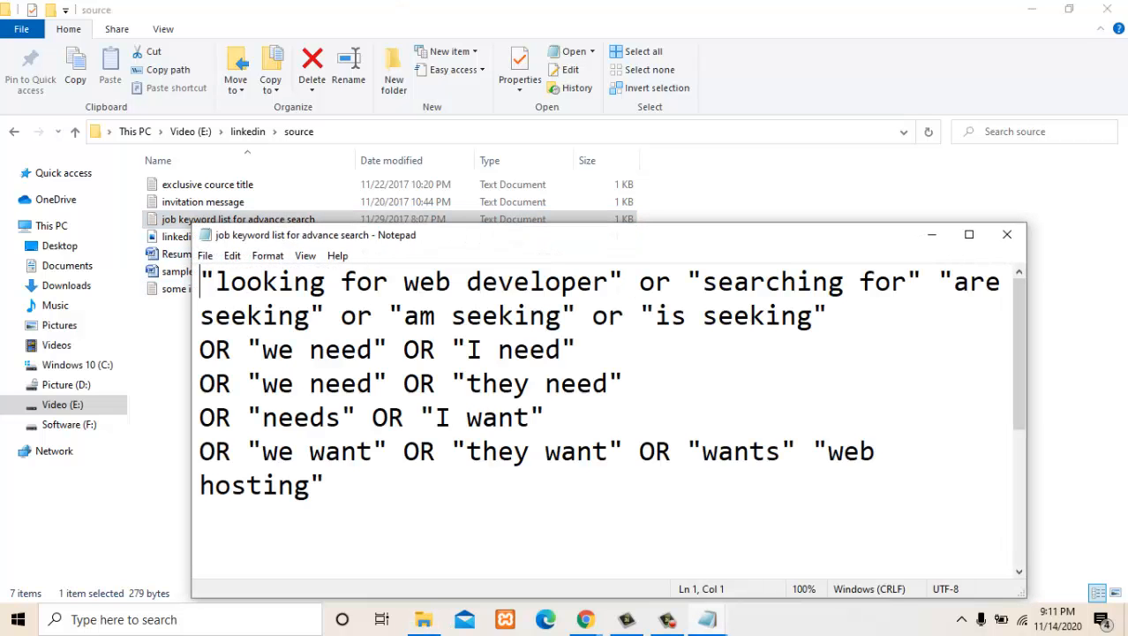
key("ctrl+a")
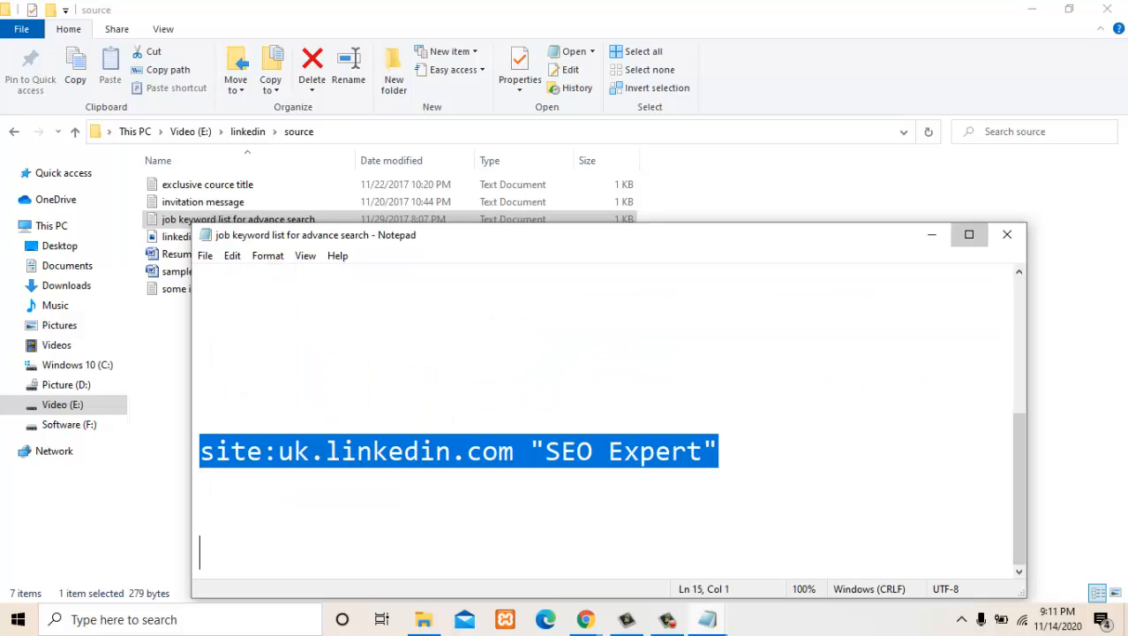
left_click(969, 234)
left_click(7, 392)
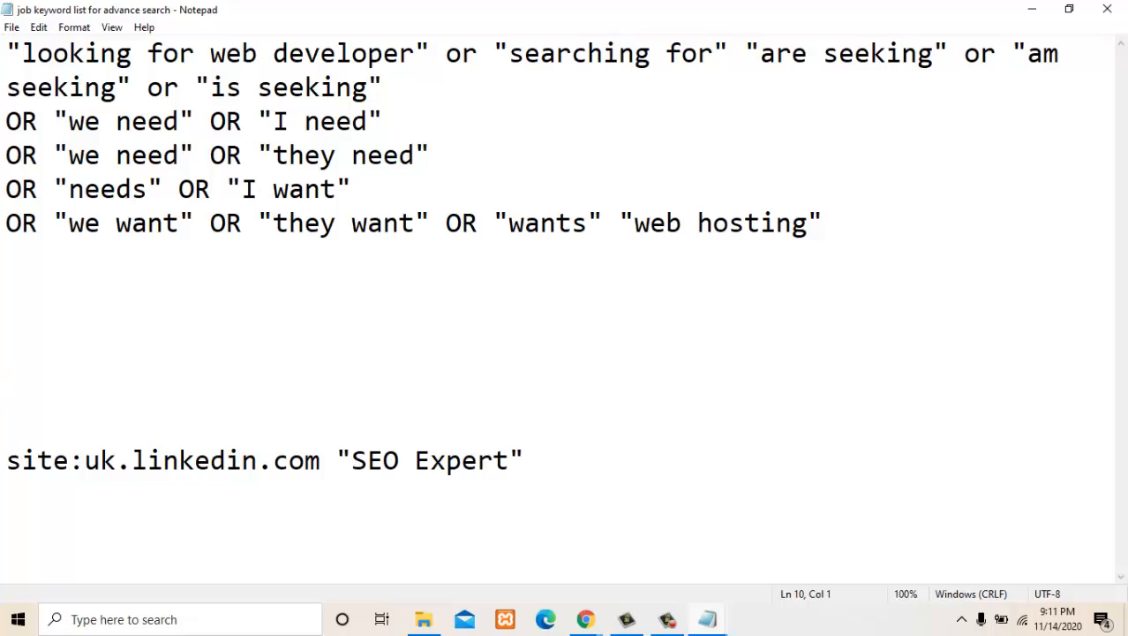
- Copy "looking for web developer" from the keyword list, search LinkedIn for it in Chrome, and dismiss the location data notice
left_click(69, 54)
left_click_drag(416, 54, 23, 54)
key("ctrl+c")
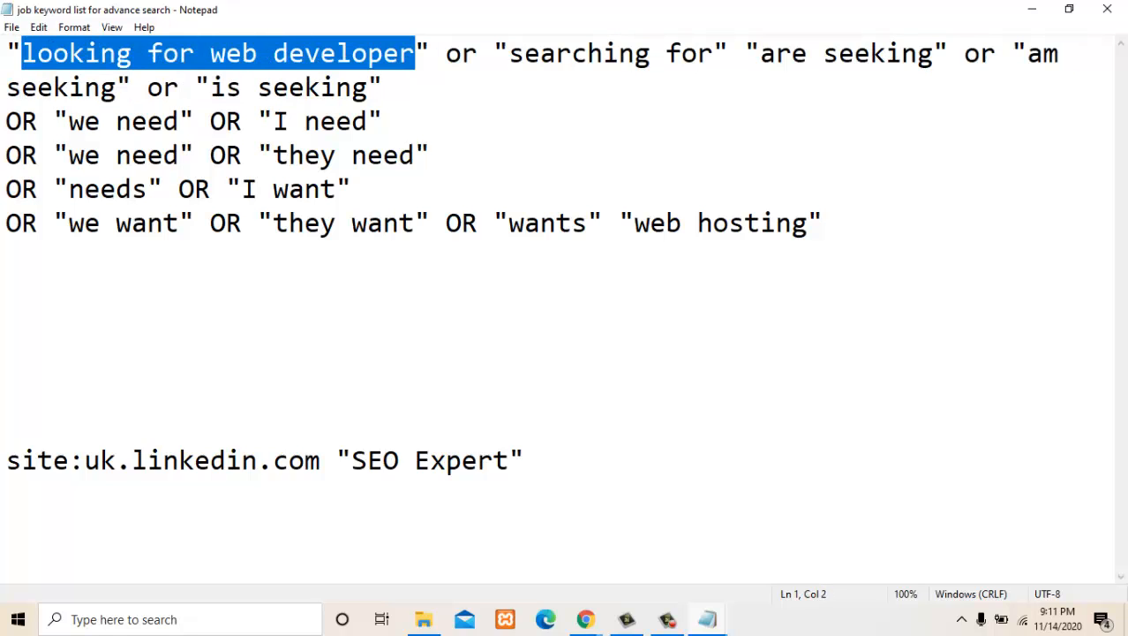
left_click(590, 620)
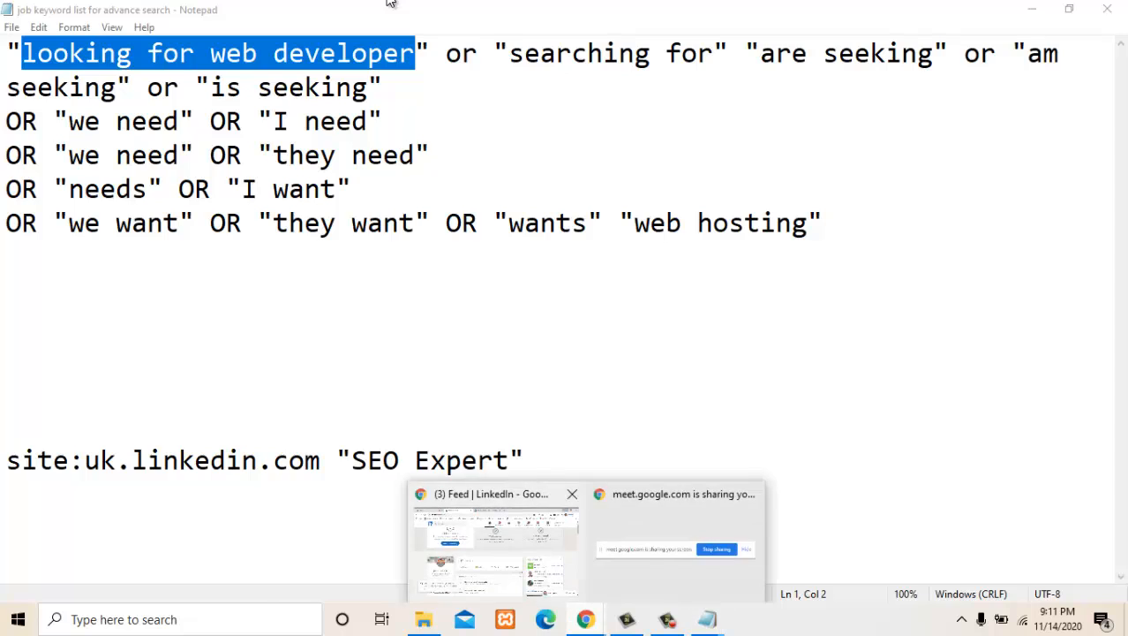
scroll(390, 5, "up", 1)
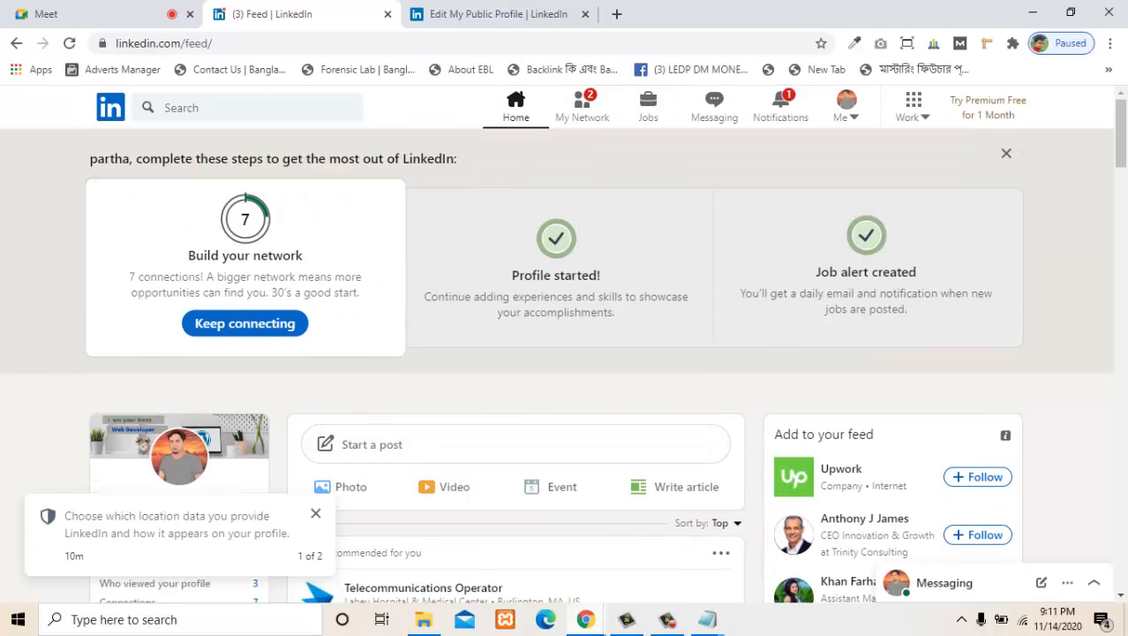
left_click(184, 107)
key("ctrl+v")
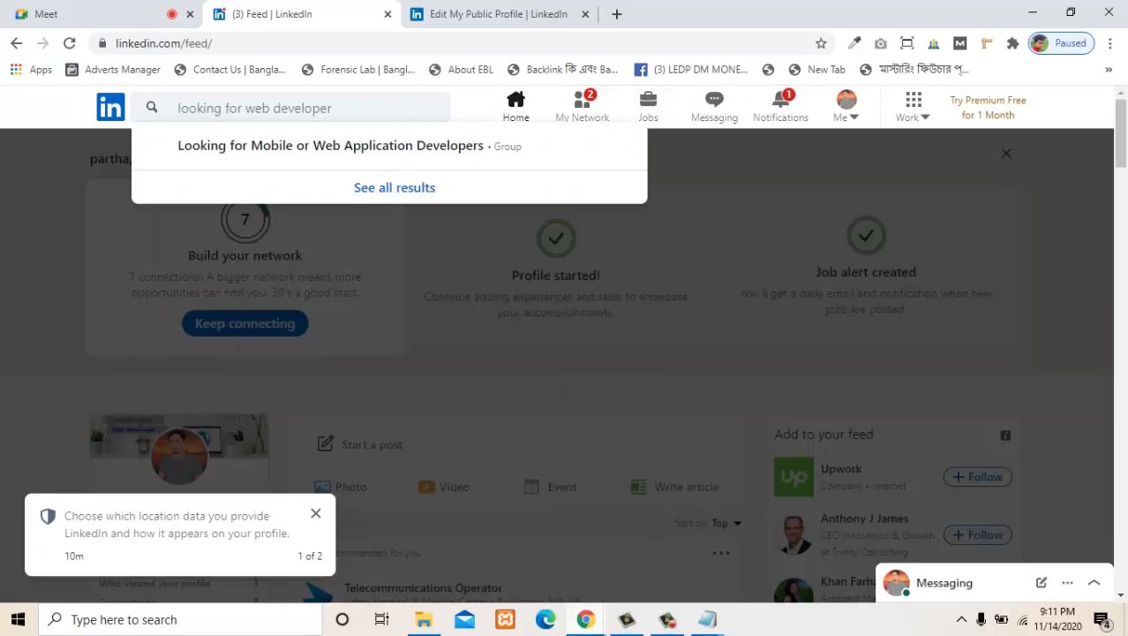
key("Return")
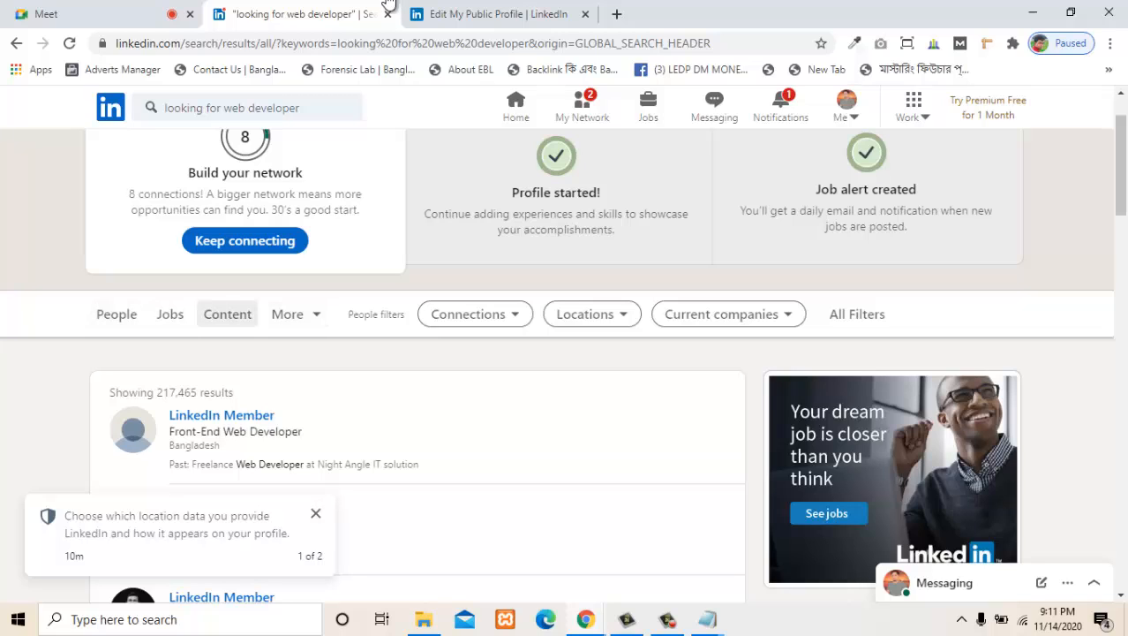
left_click(315, 513)
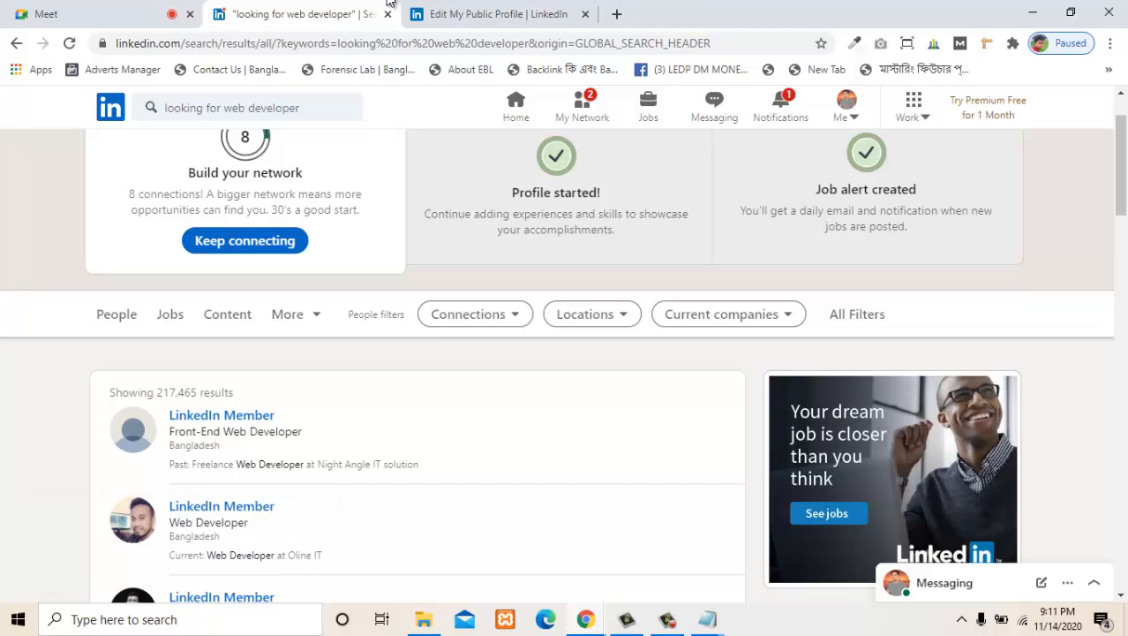
- Narrow the "looking for web developer" search results to Content
scroll(557, 365, "down", 2)
scroll(557, 364, "up", 3)
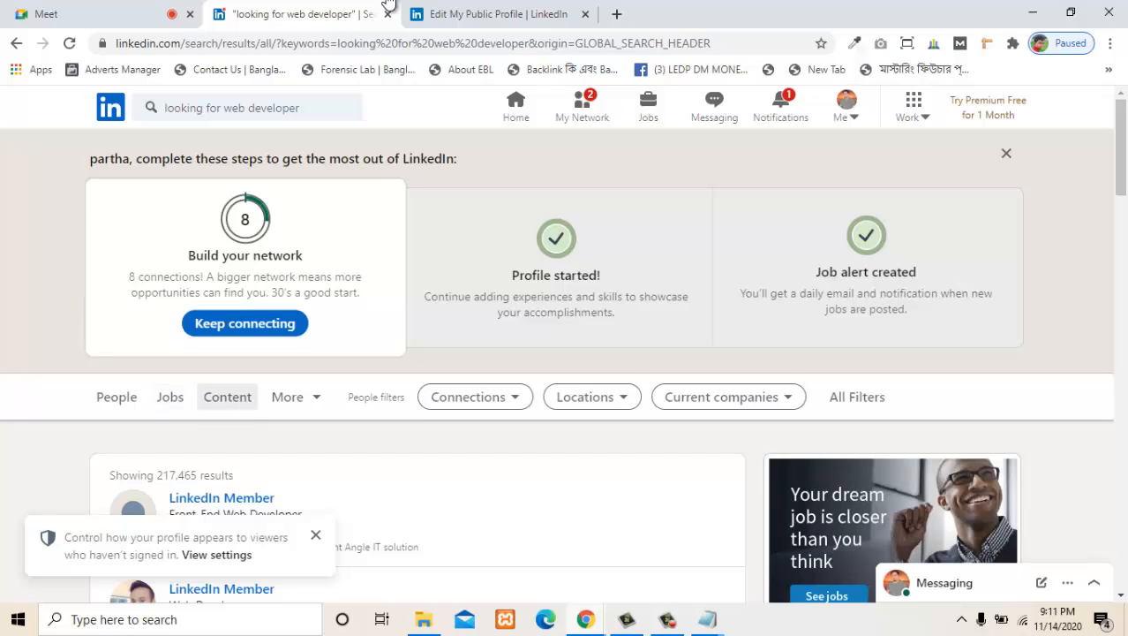
left_click(227, 396)
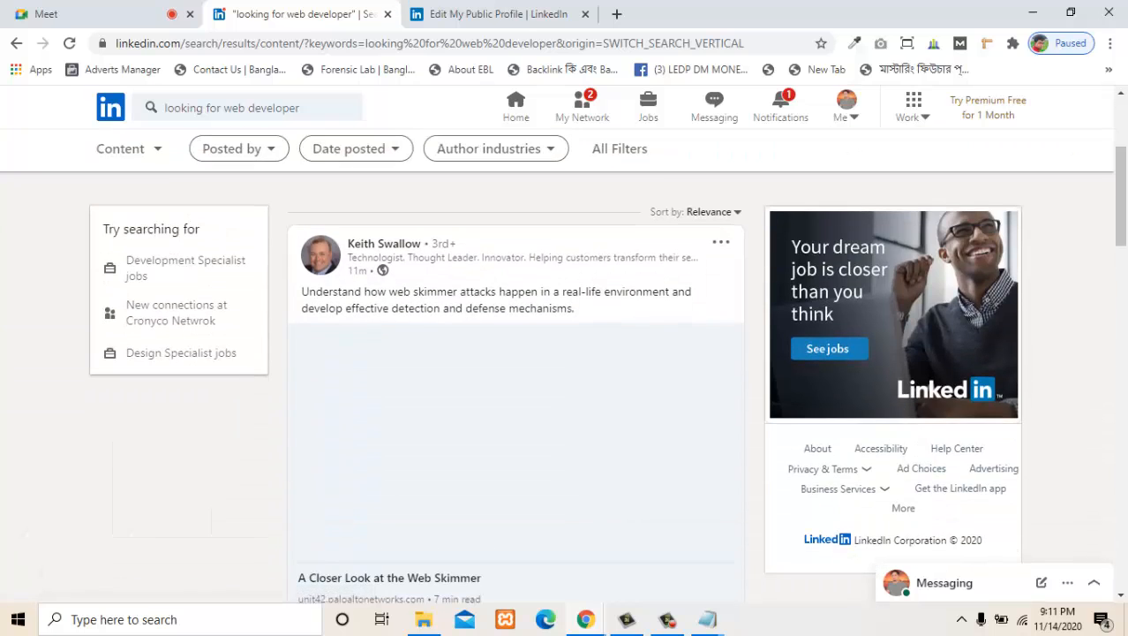
- Look through the content posts for people seeking web development help, including the one about a real estate property listing platform
scroll(393, 376, "down", 5)
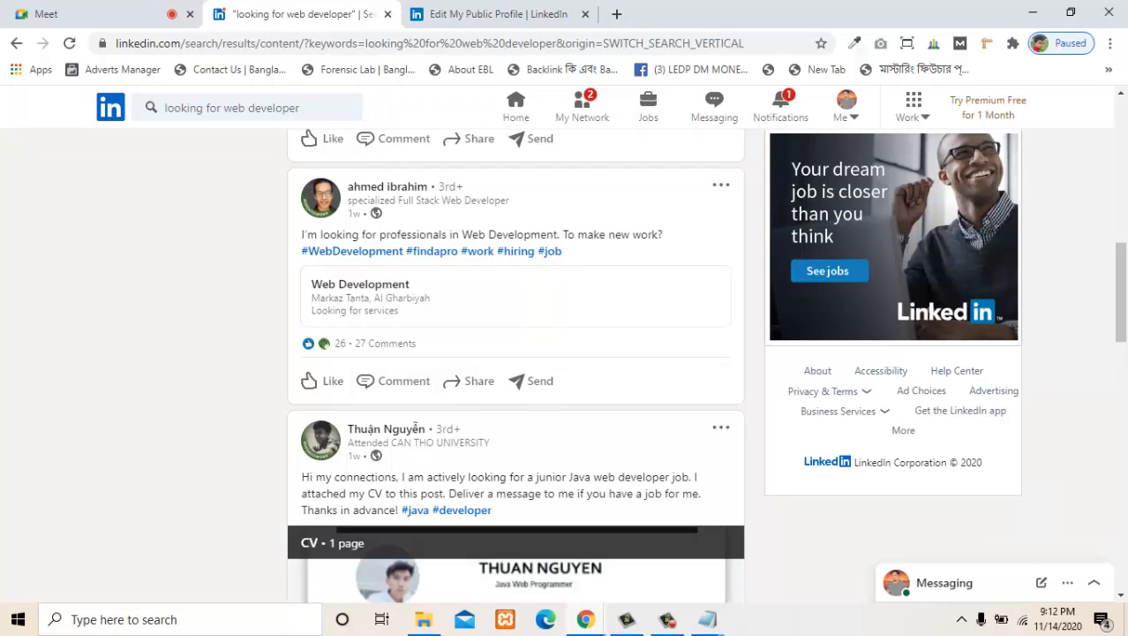
left_click_drag(564, 235, 664, 234)
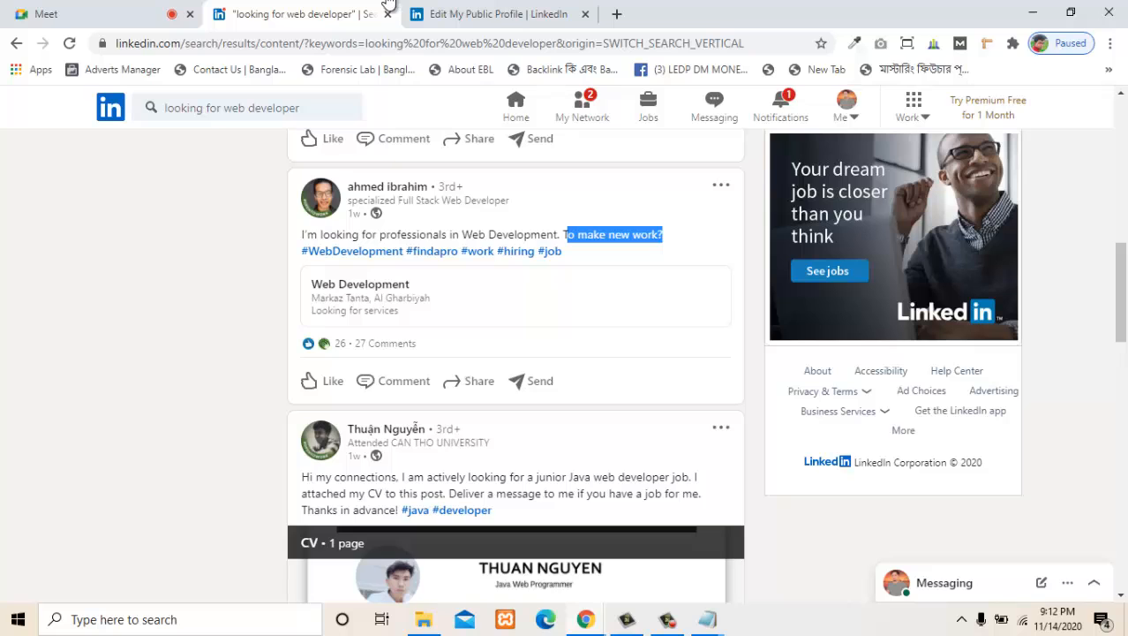
scroll(664, 235, "down", 2)
scroll(415, 301, "down", 2)
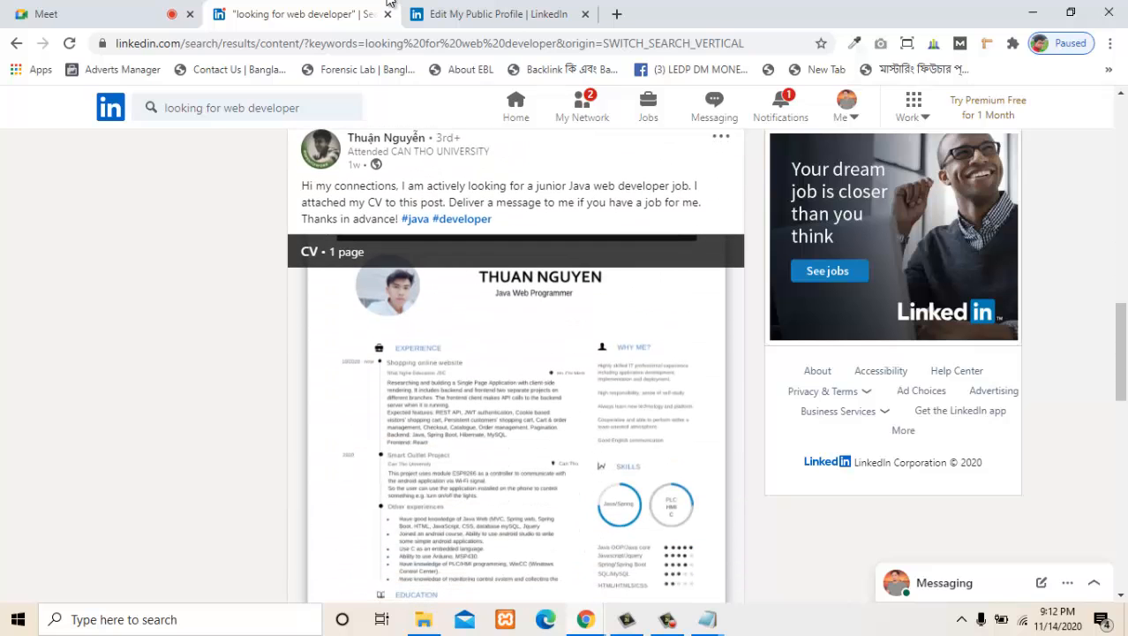
scroll(388, 3, "down", 9)
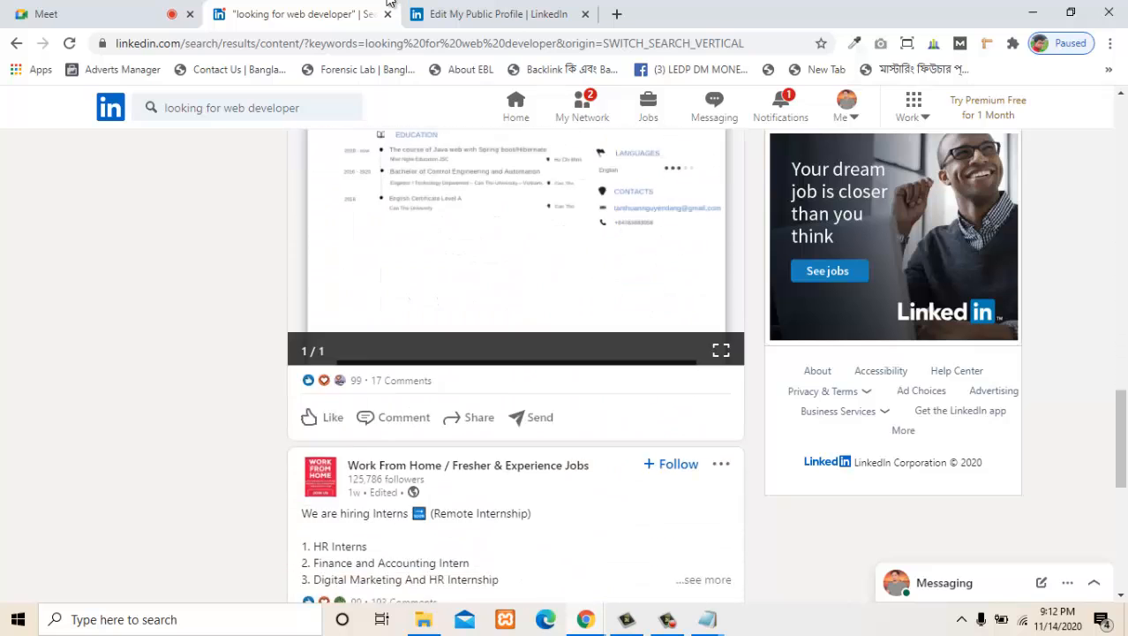
scroll(388, 3, "down", 3)
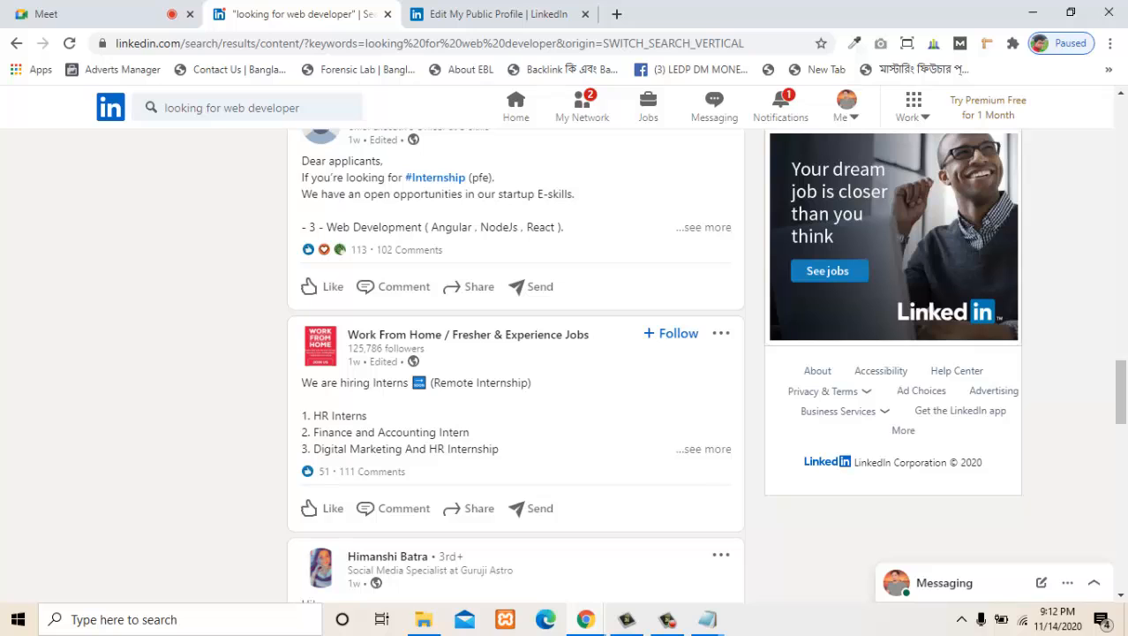
scroll(389, 2, "down", 4)
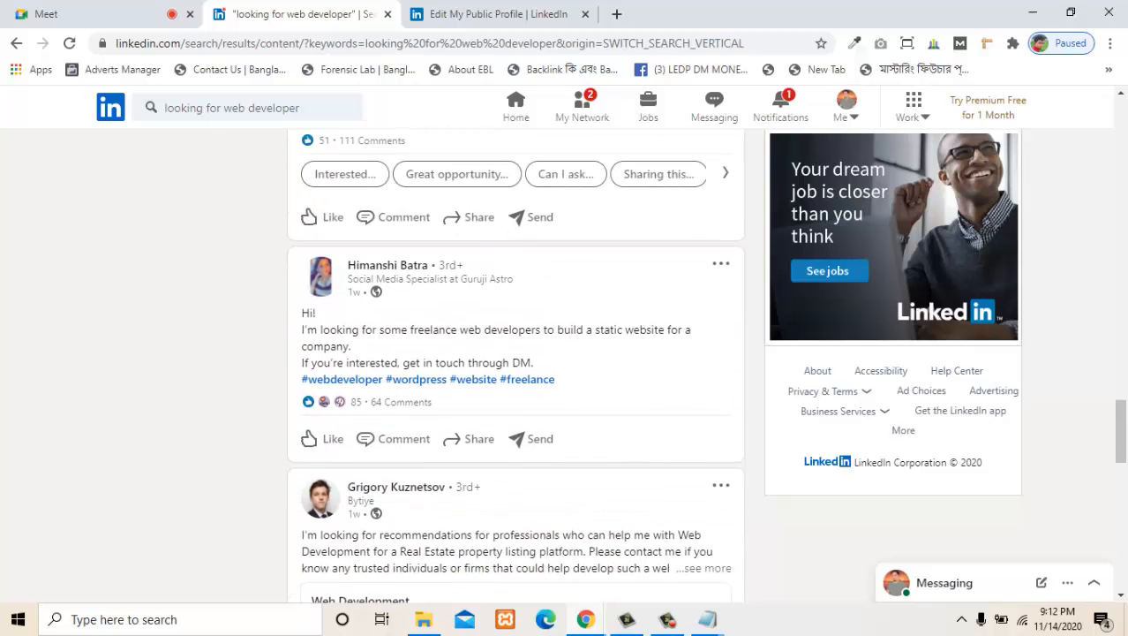
scroll(389, 2, "down", 1)
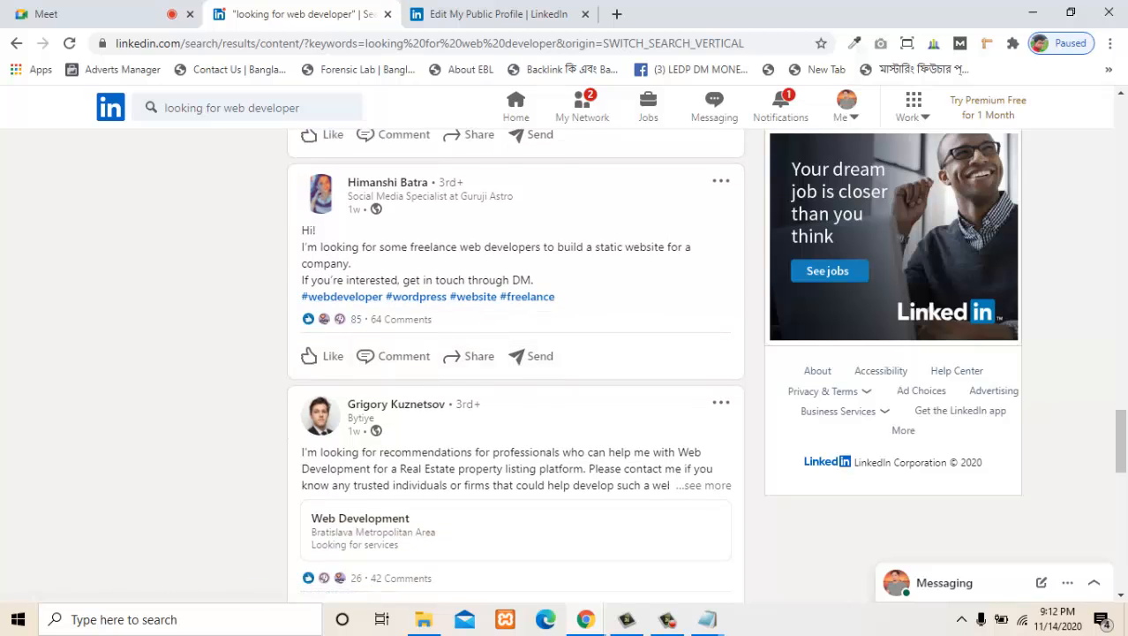
scroll(516, 353, "down", 2)
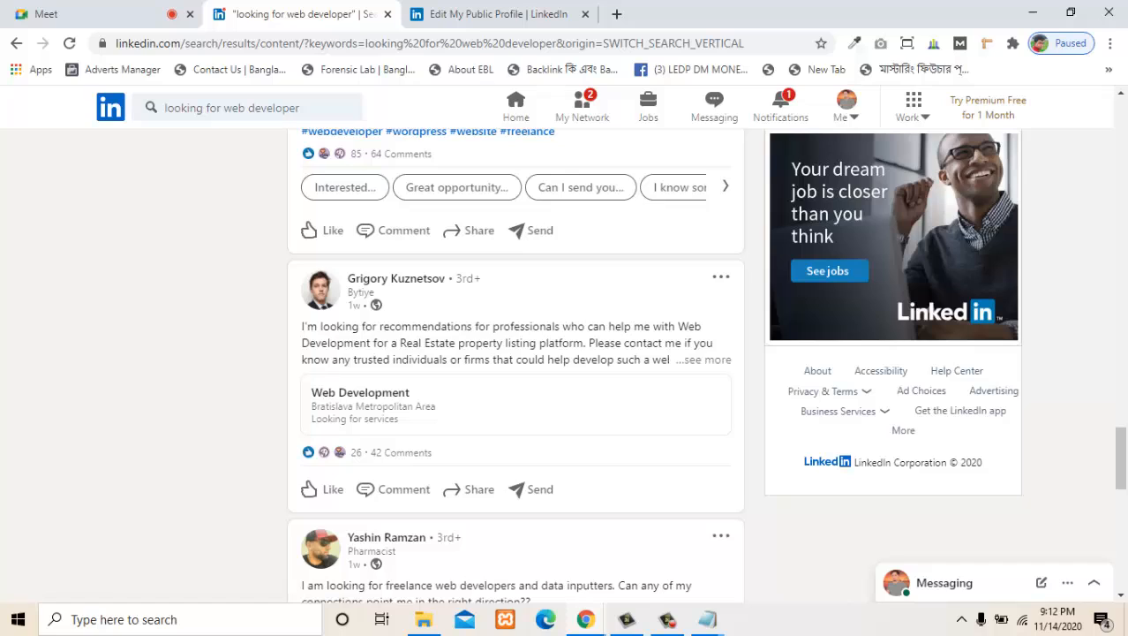
left_click_drag(402, 326, 697, 326)
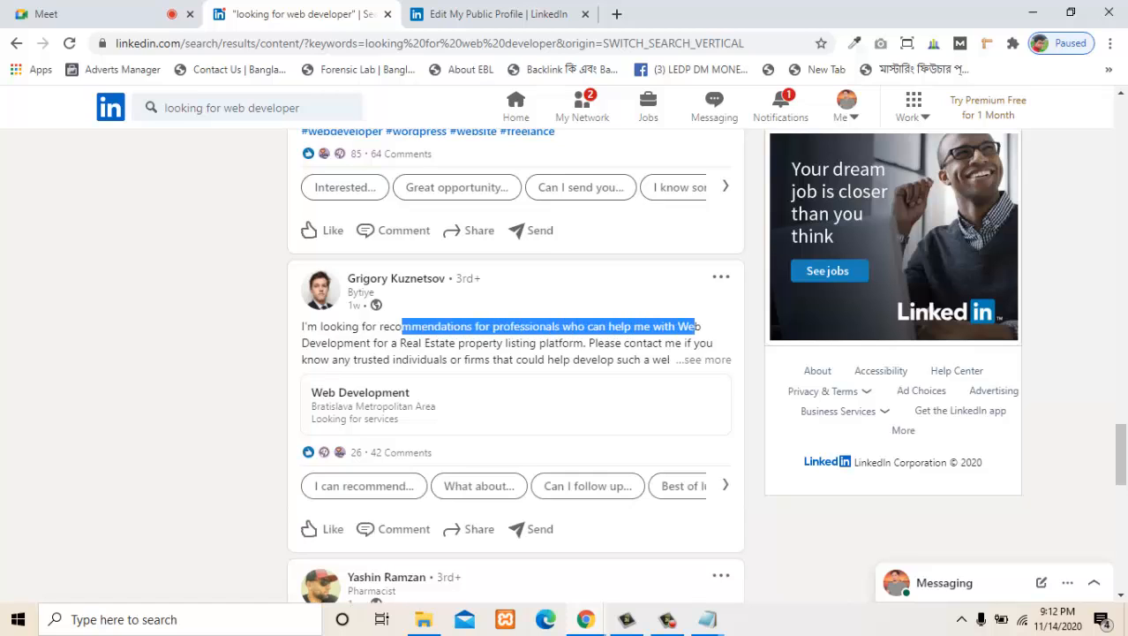
left_click(695, 327)
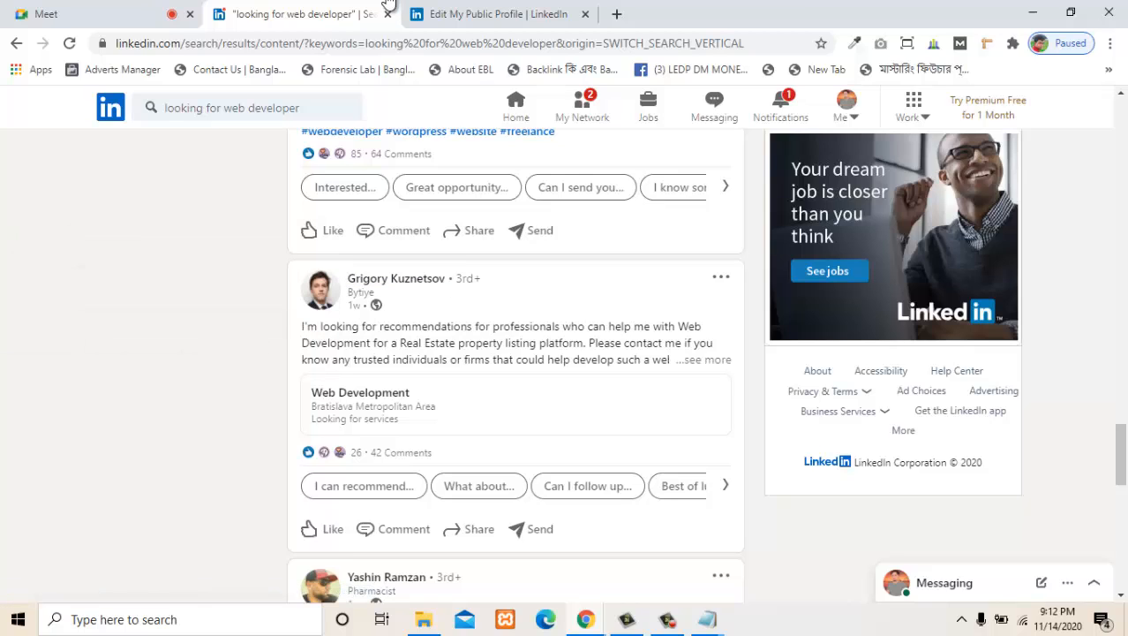
- Open the profile of the real estate listing post's author in a new tab and look it over
mouse_move(382, 279)
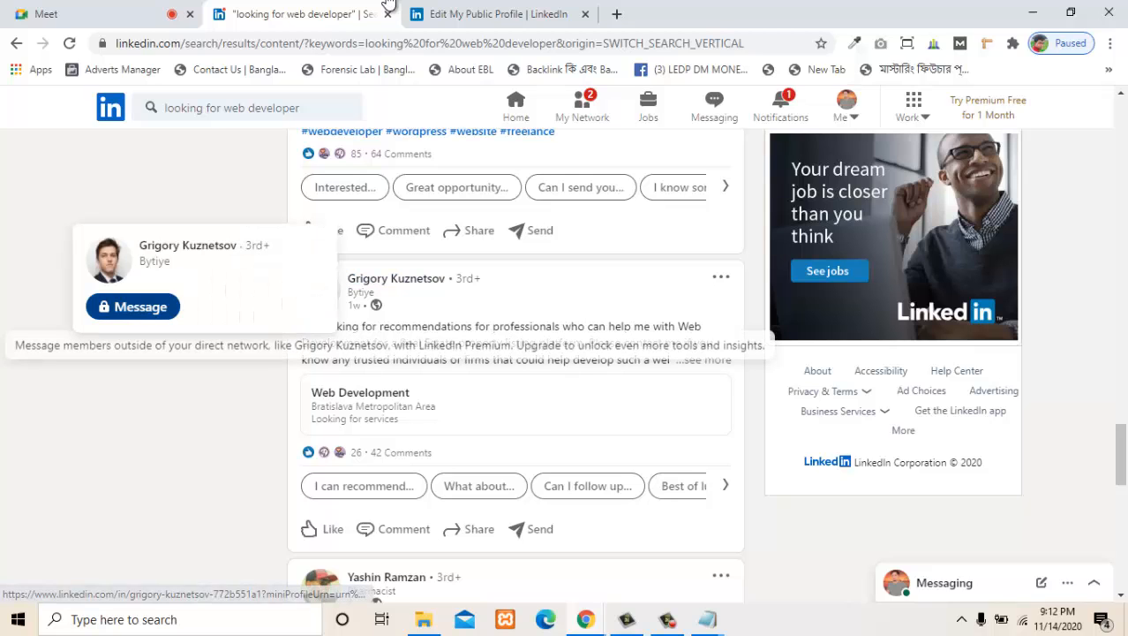
right_click(196, 247)
left_click(256, 259)
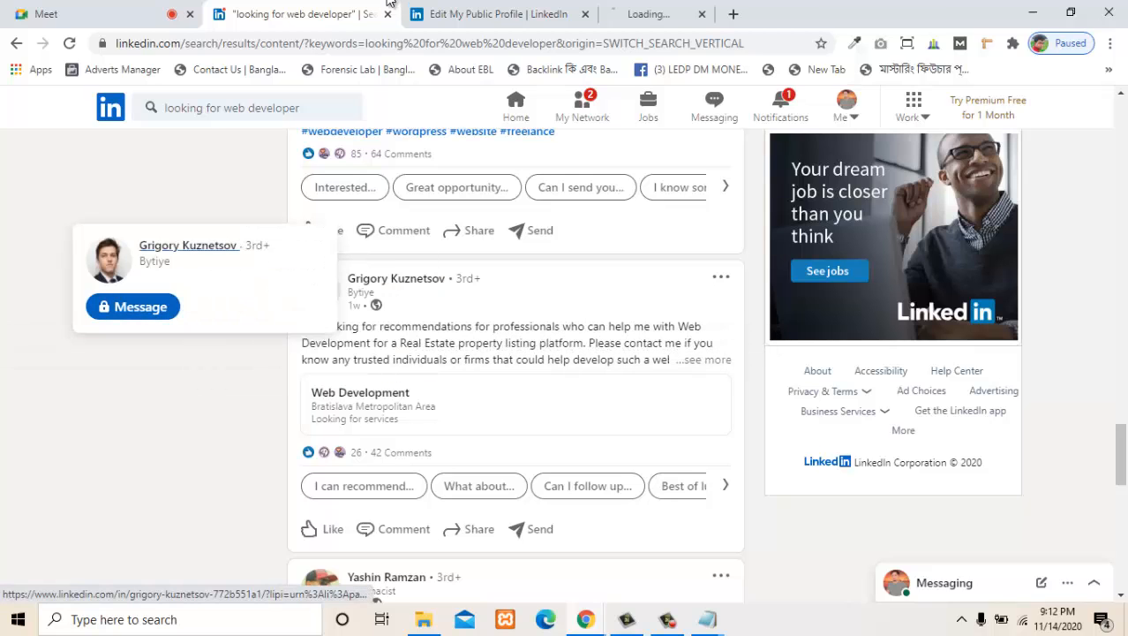
left_click(652, 14)
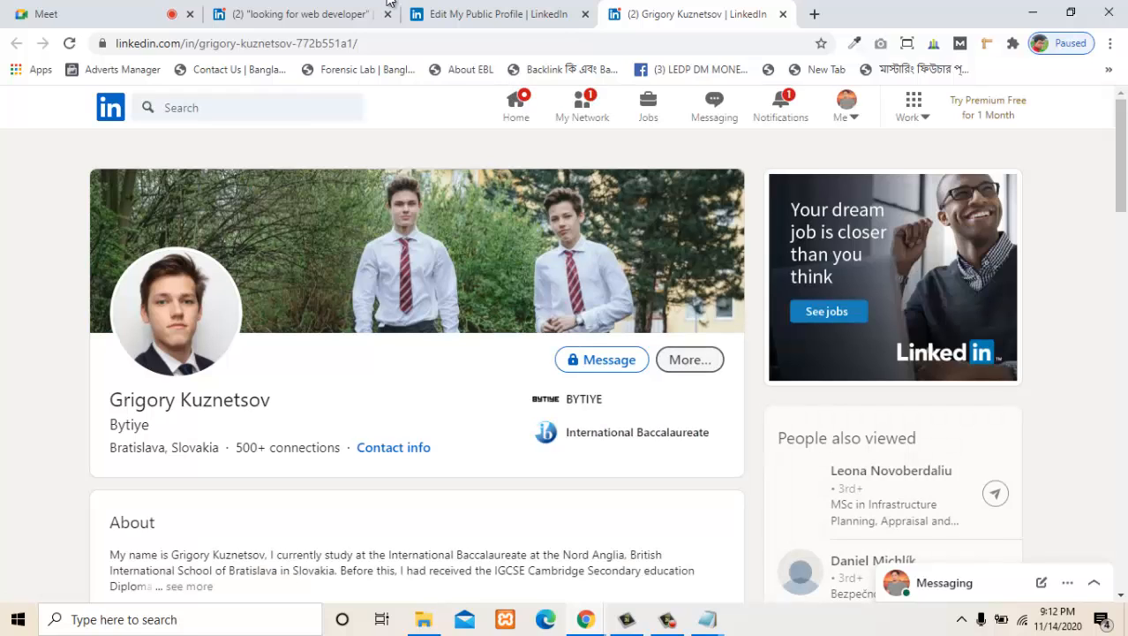
scroll(530, 397, "down", 4)
scroll(530, 397, "up", 4)
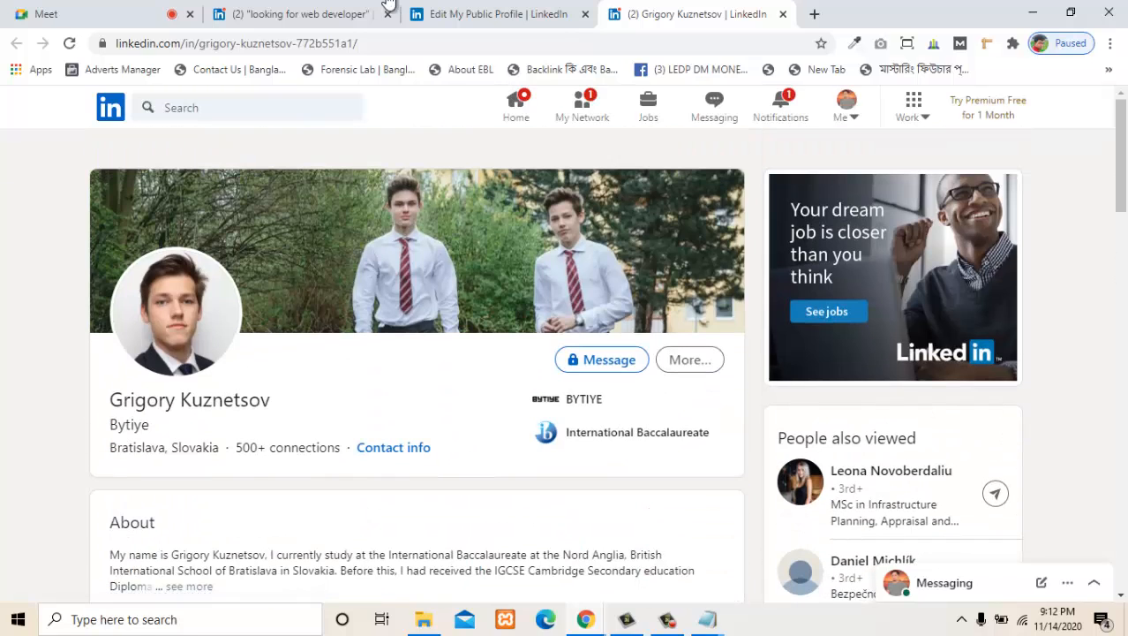
- Start a connection invitation with a personal note to the post's author, and close it without sending
left_click(689, 359)
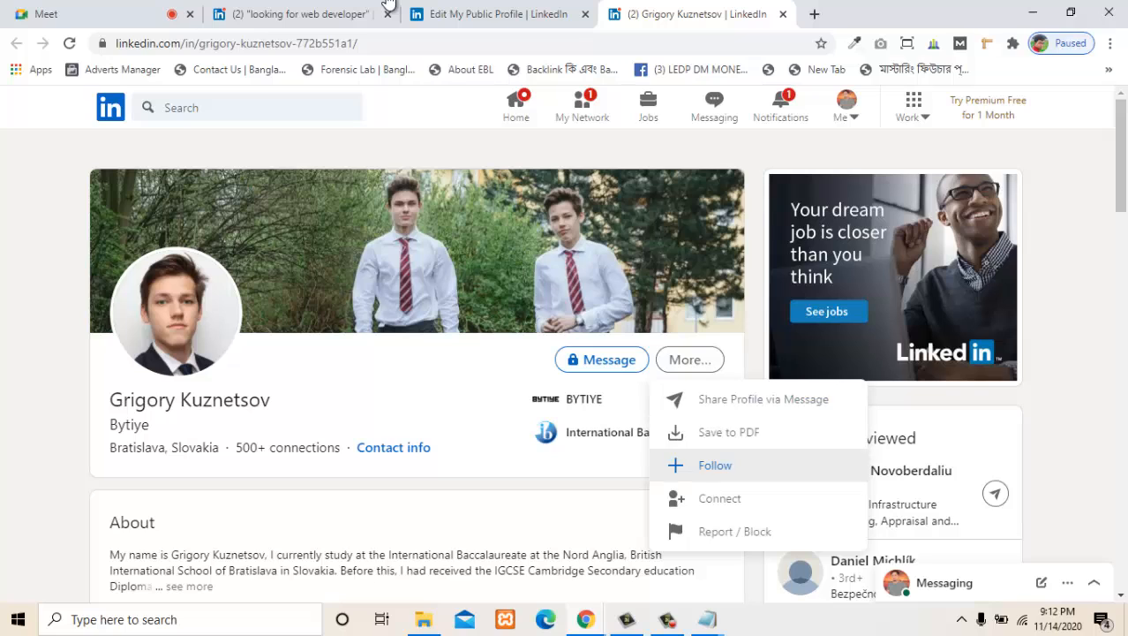
left_click(720, 498)
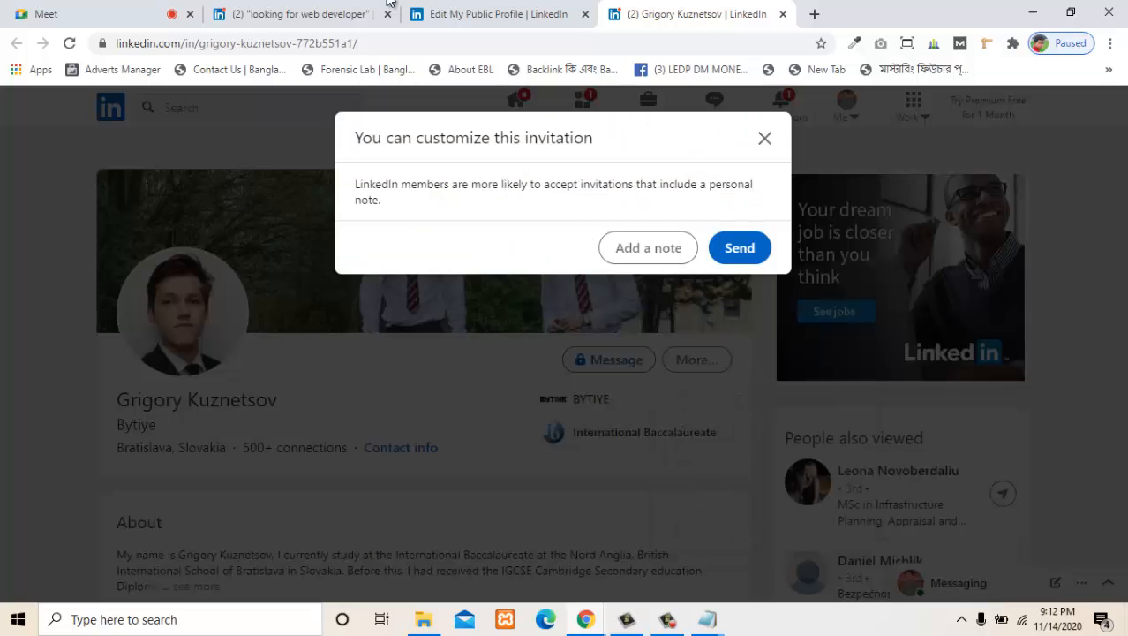
left_click(648, 247)
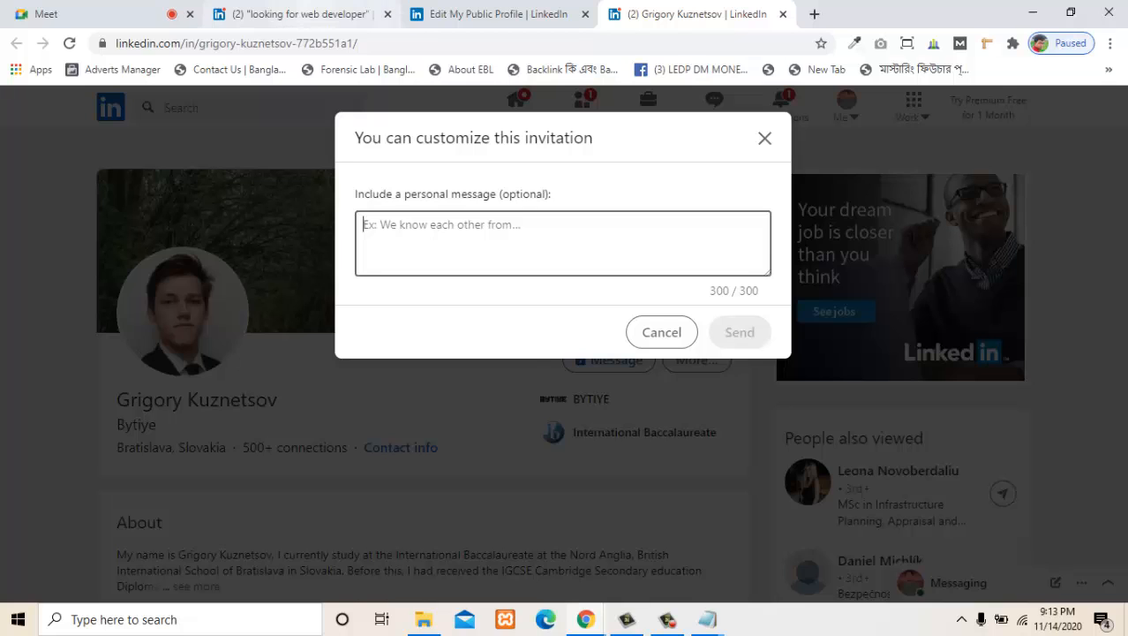
left_click(384, 3)
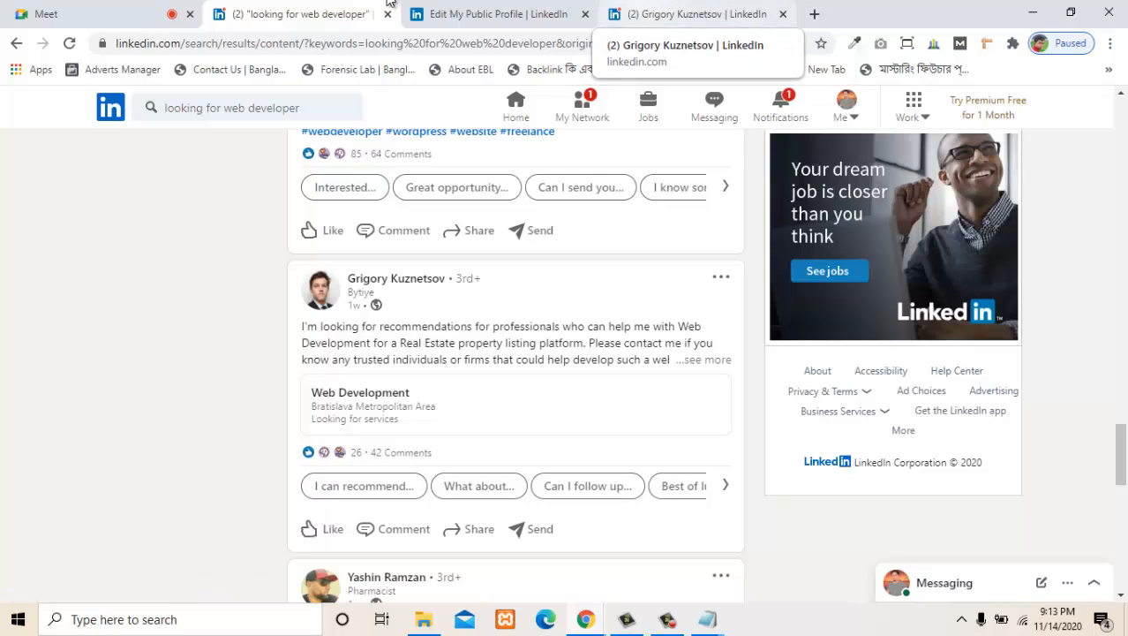
left_click(692, 13)
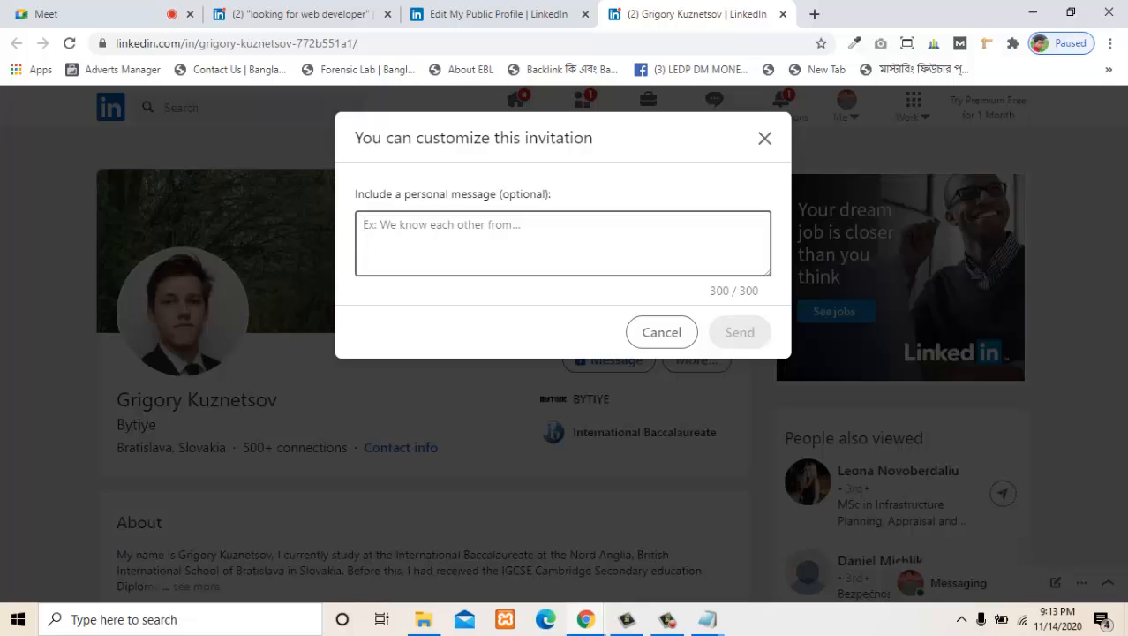
key("shift+Tab")
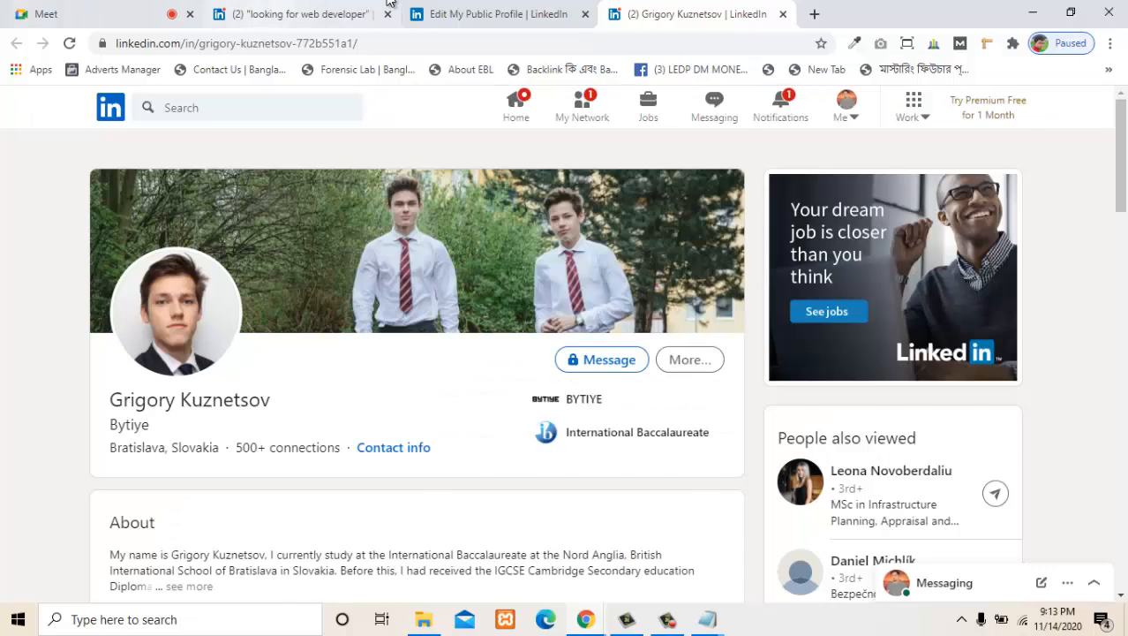
- Return to the "looking for web developer" content results and examine the remaining posts for hiring or project offers
left_click(390, 3)
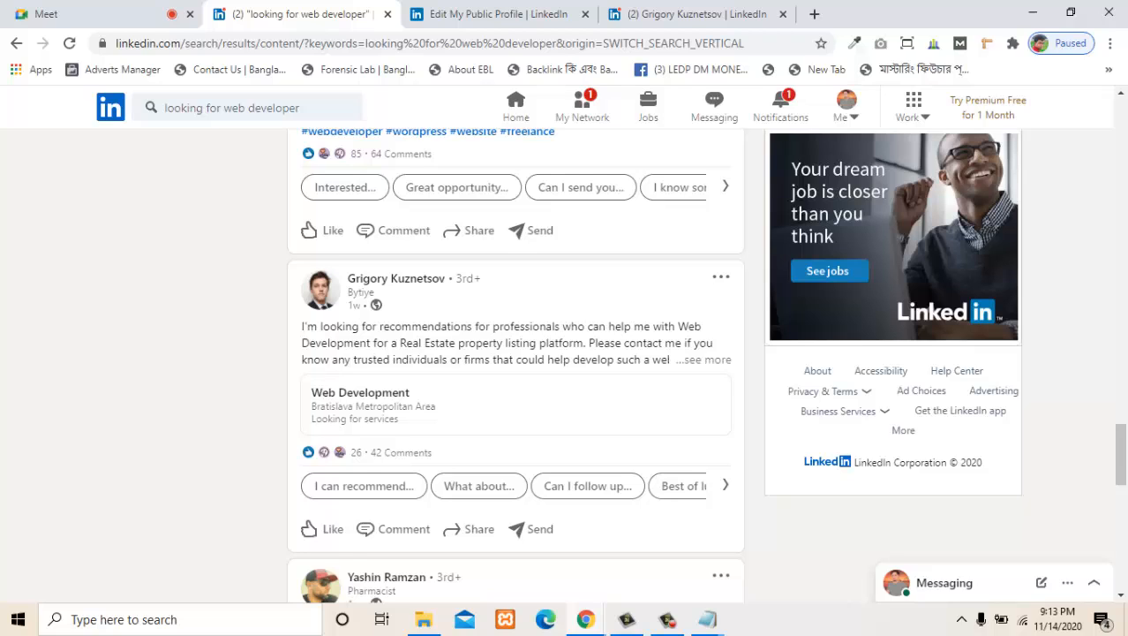
scroll(516, 366, "down", 1)
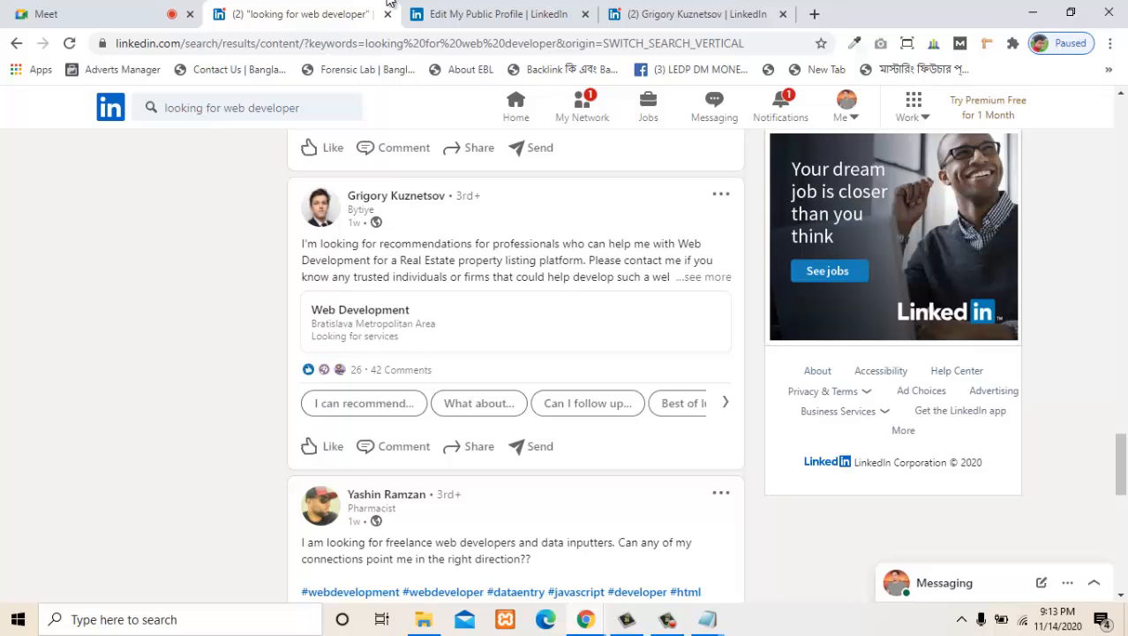
scroll(389, 2, "down", 6)
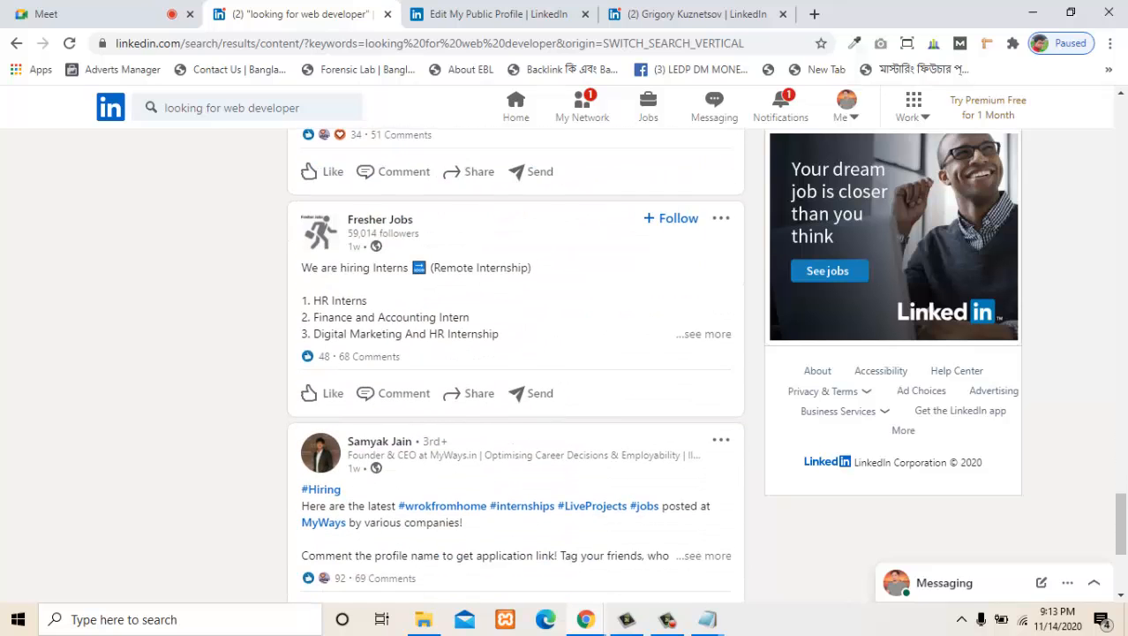
scroll(389, 3, "down", 4)
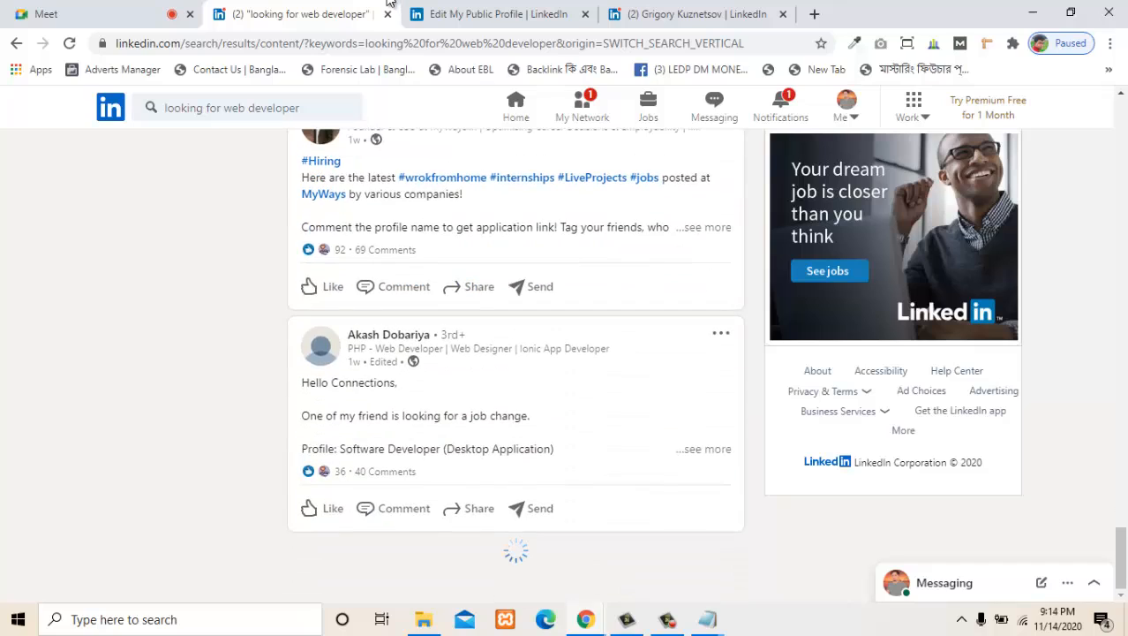
scroll(388, 3, "up", 8)
scroll(388, 3, "up", 10)
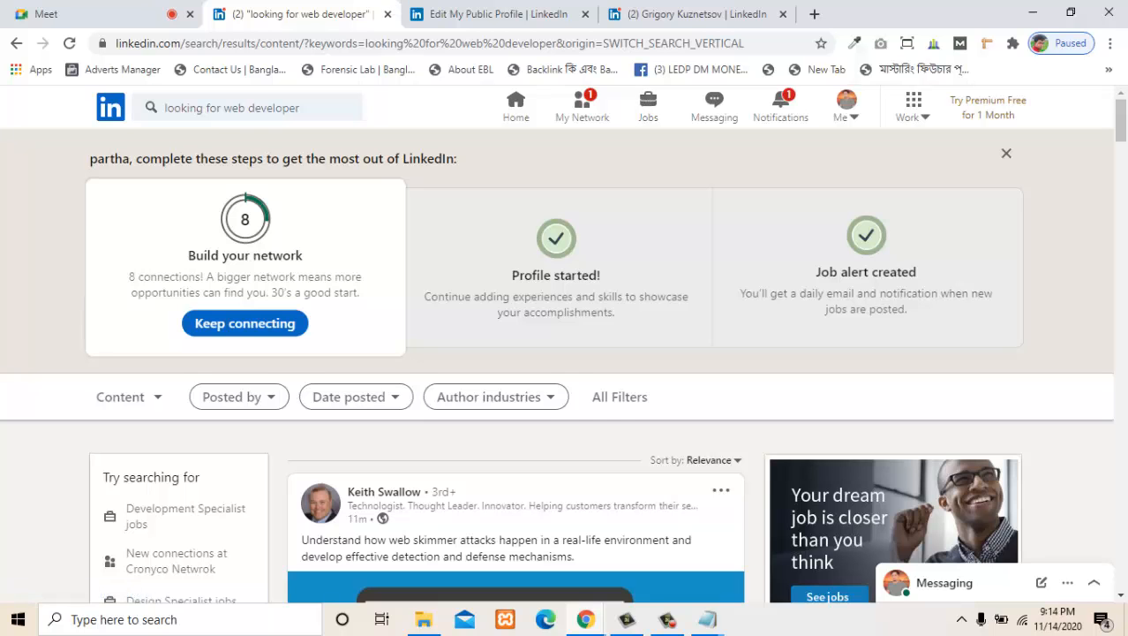
scroll(515, 366, "down", 8)
scroll(515, 366, "up", 6)
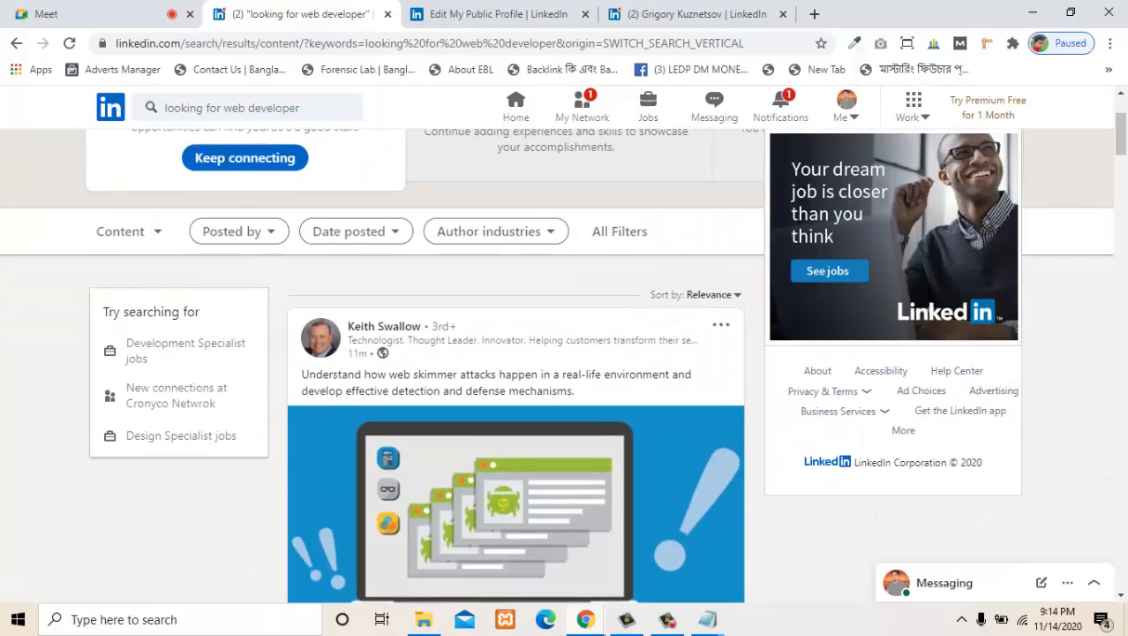
scroll(515, 366, "up", 2)
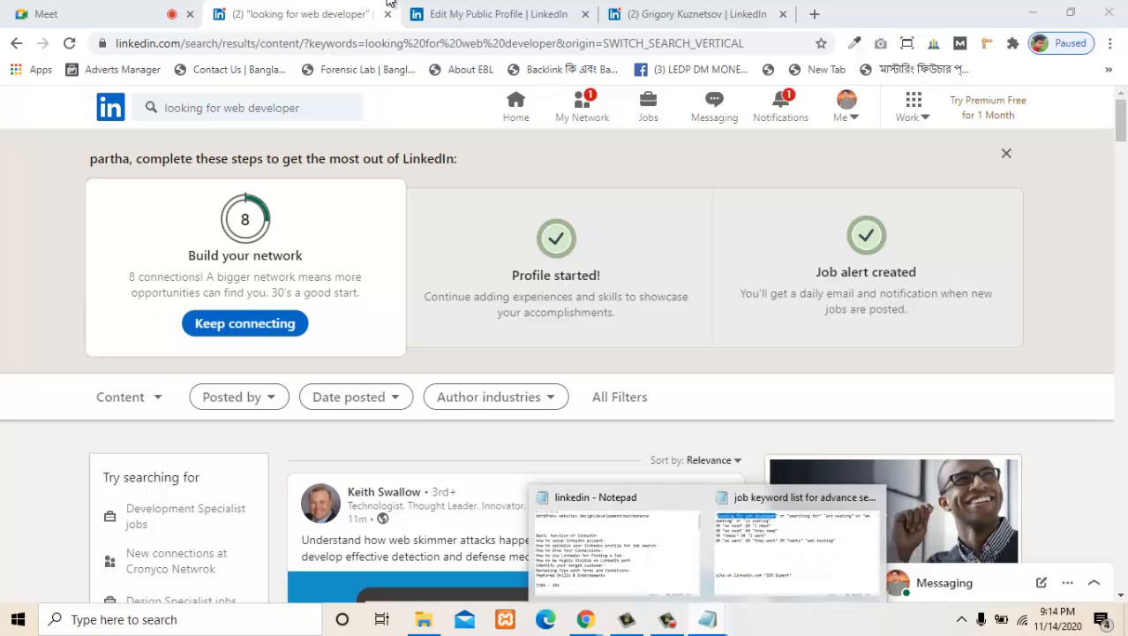
- Copy the keyword "we need" from the "job keyword list for advance search" file in Notepad, and return to the LinkedIn results in Chrome
left_click(618, 548)
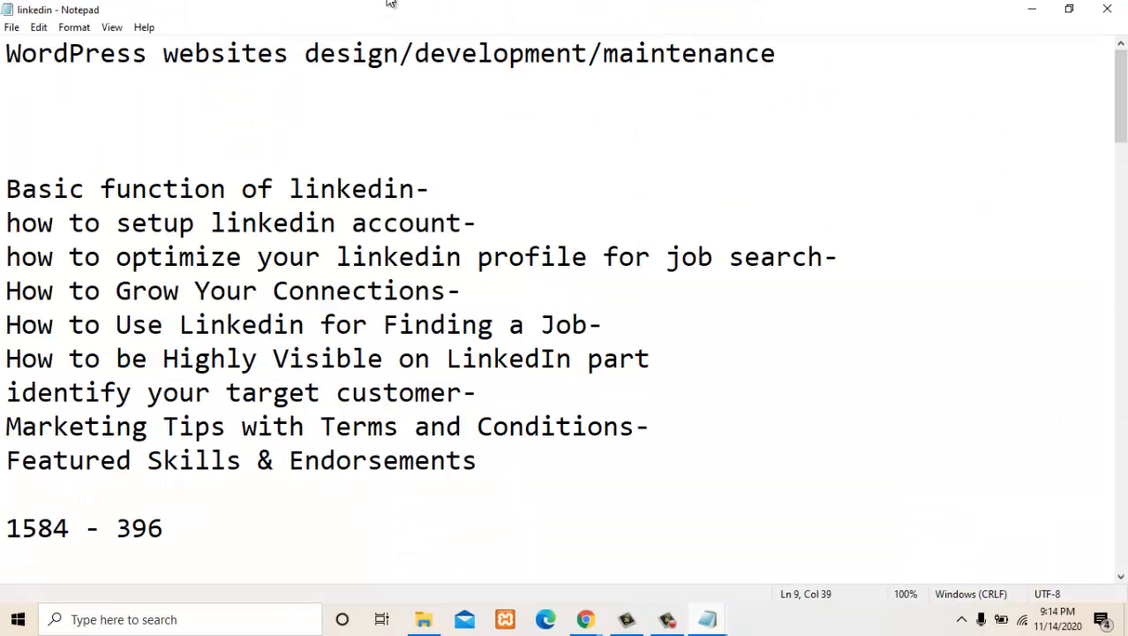
mouse_move(707, 619)
left_click(799, 543)
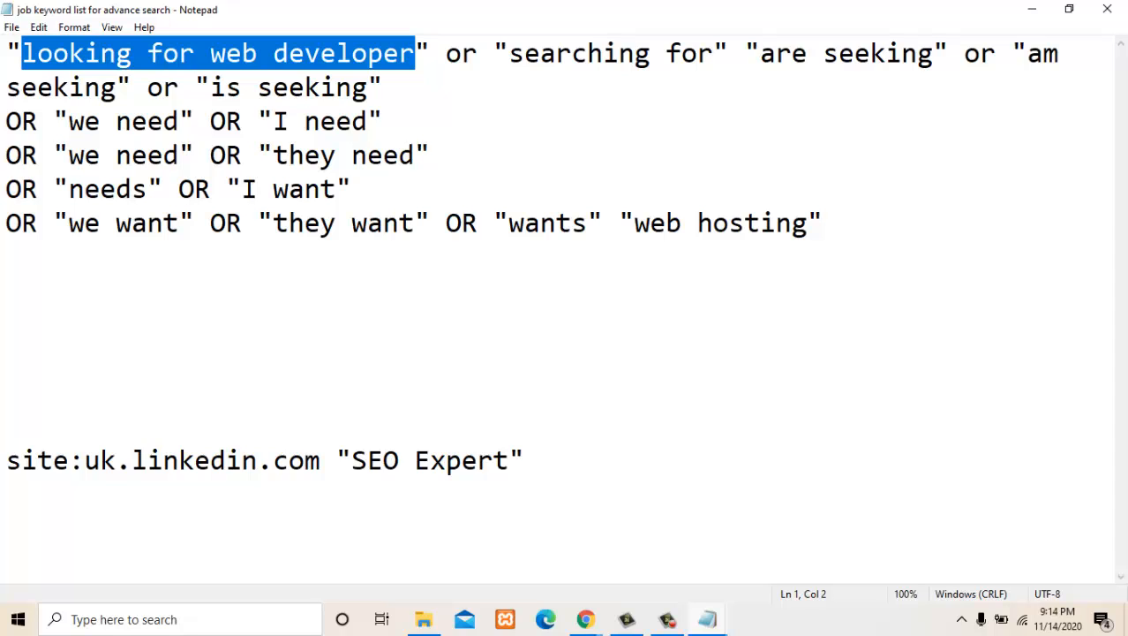
left_click_drag(68, 122, 179, 122)
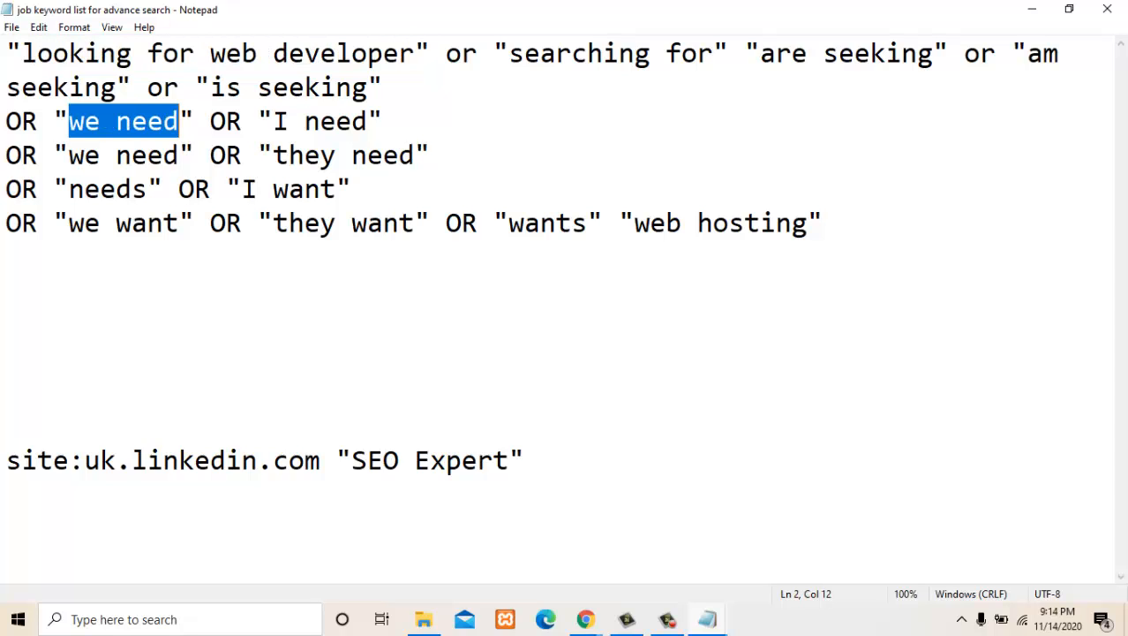
right_click(161, 124)
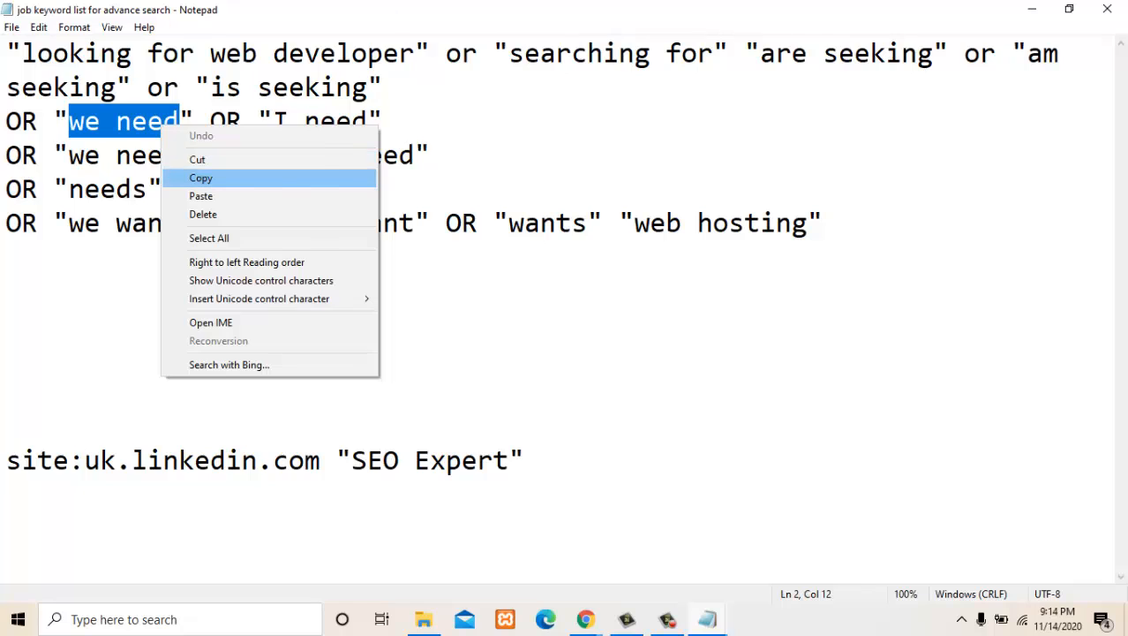
left_click(194, 177)
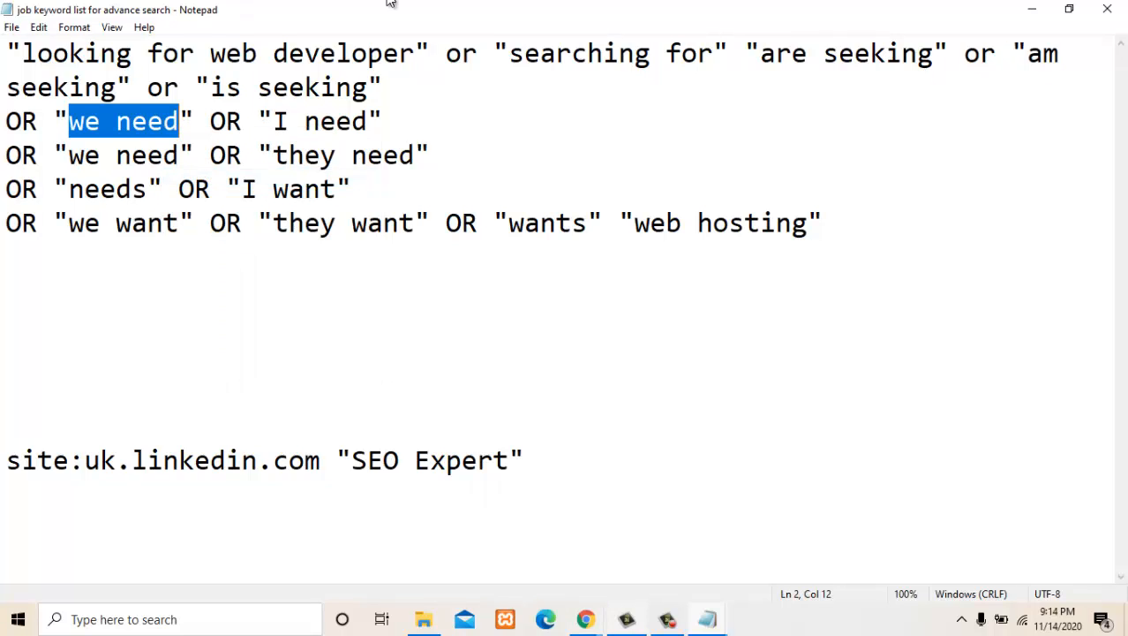
key("alt+Tab")
key("super+5")
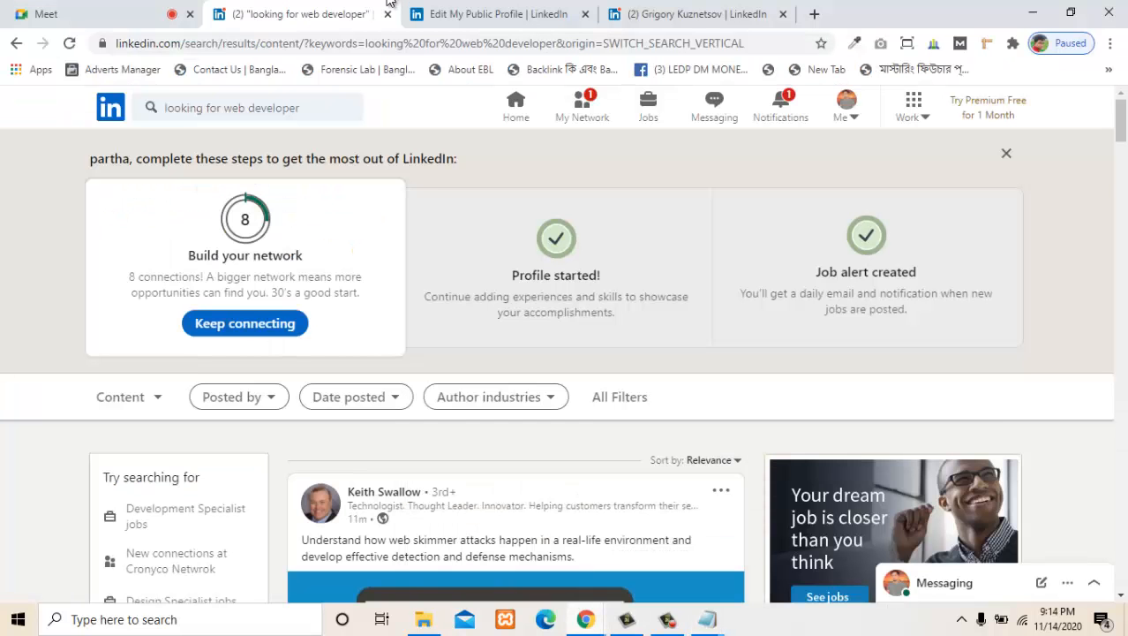
- Search LinkedIn content for "we need wordpress expert" in place of the current search keywords
left_click(262, 107)
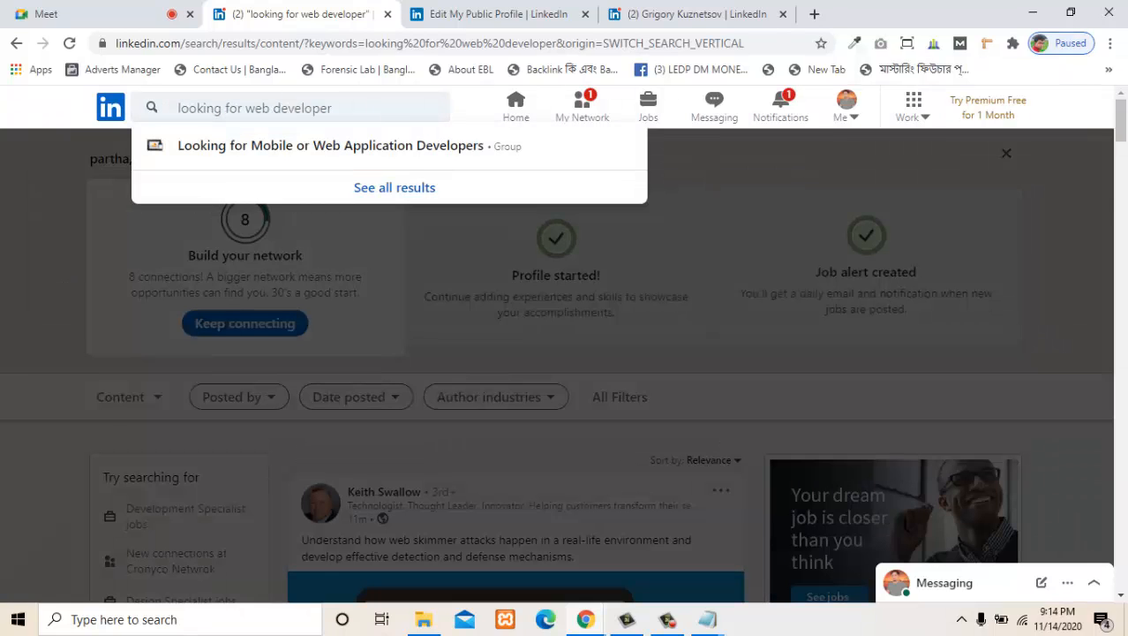
key("ctrl+a")
type("we need")
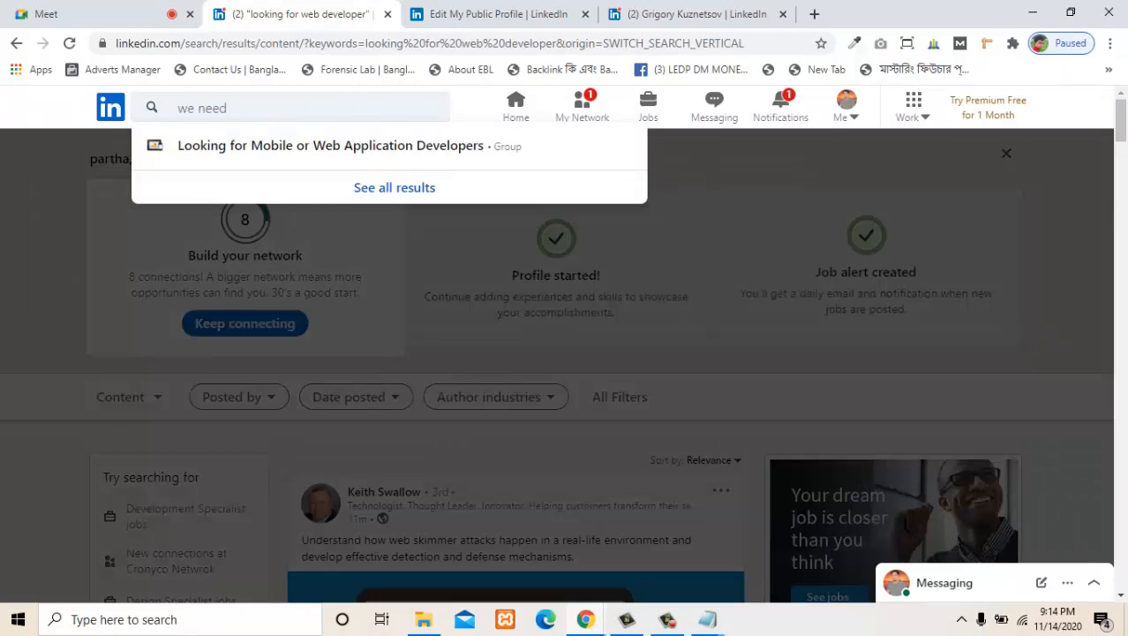
type(" wo")
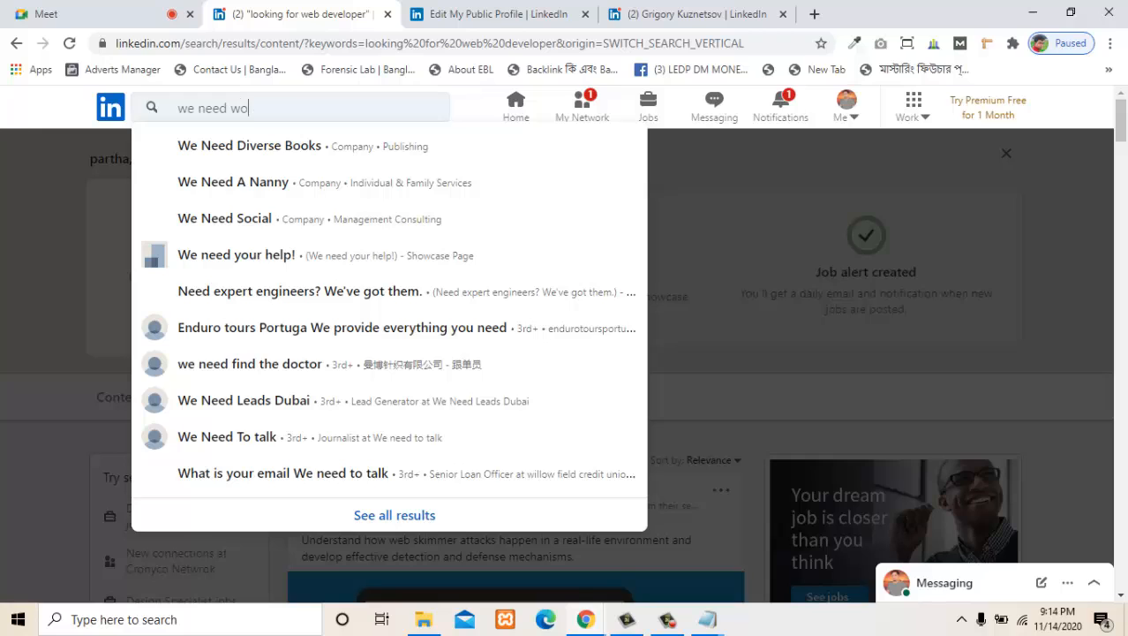
type("rdpr")
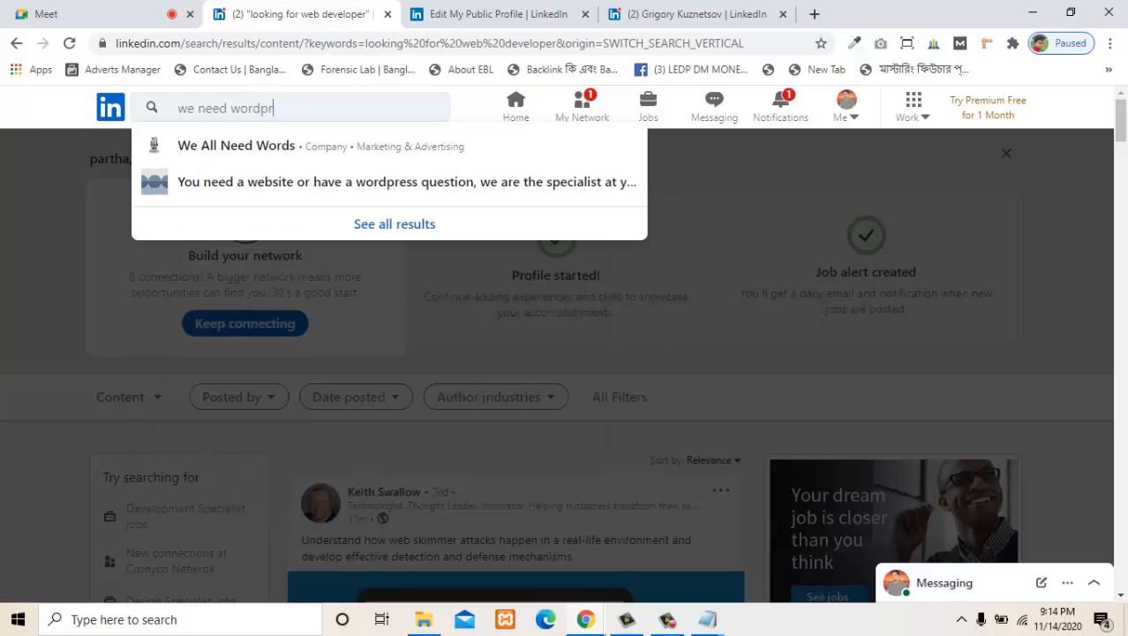
type("ess e")
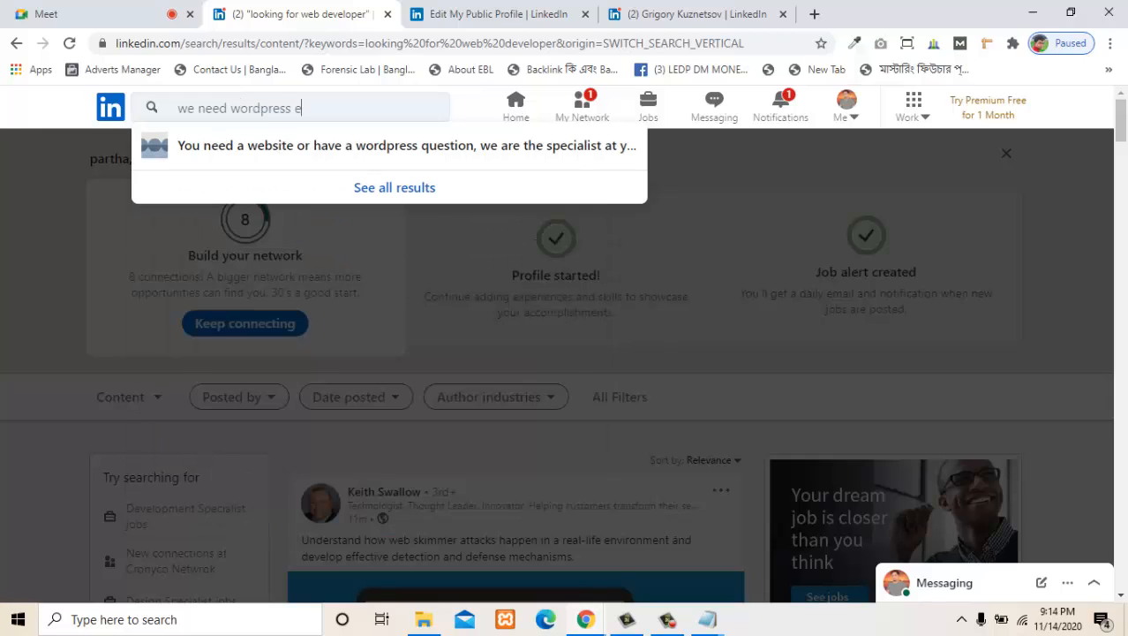
type("xpert")
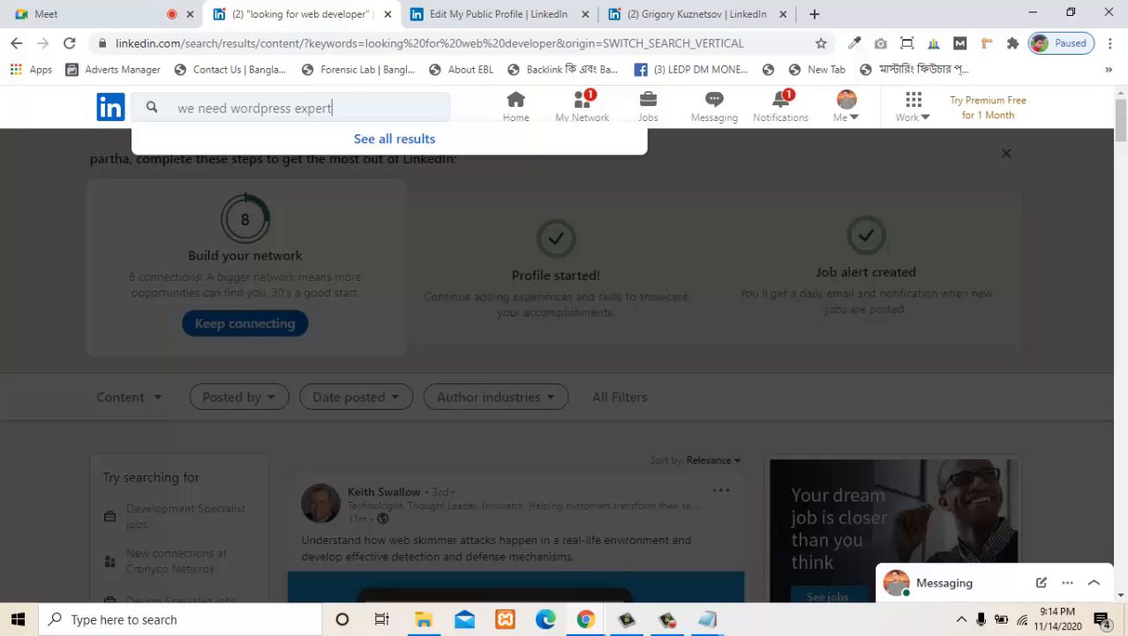
key("Return")
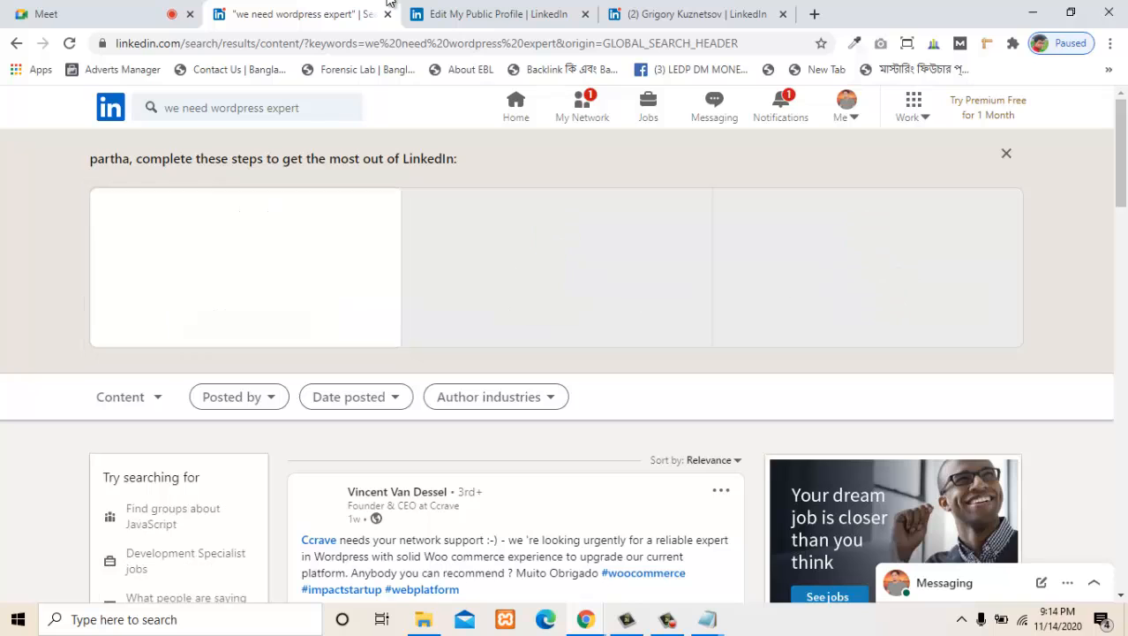
- Look through the posts in the "we need wordpress expert" results for people or companies seeking a WordPress expert
scroll(556, 353, "down", 1)
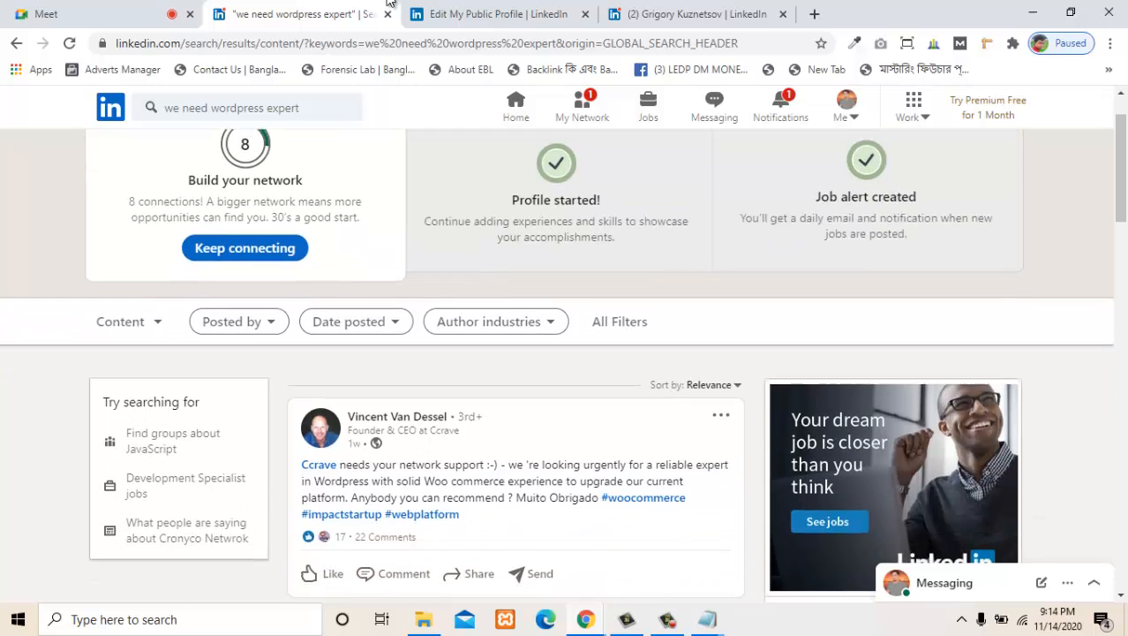
scroll(556, 353, "down", 3)
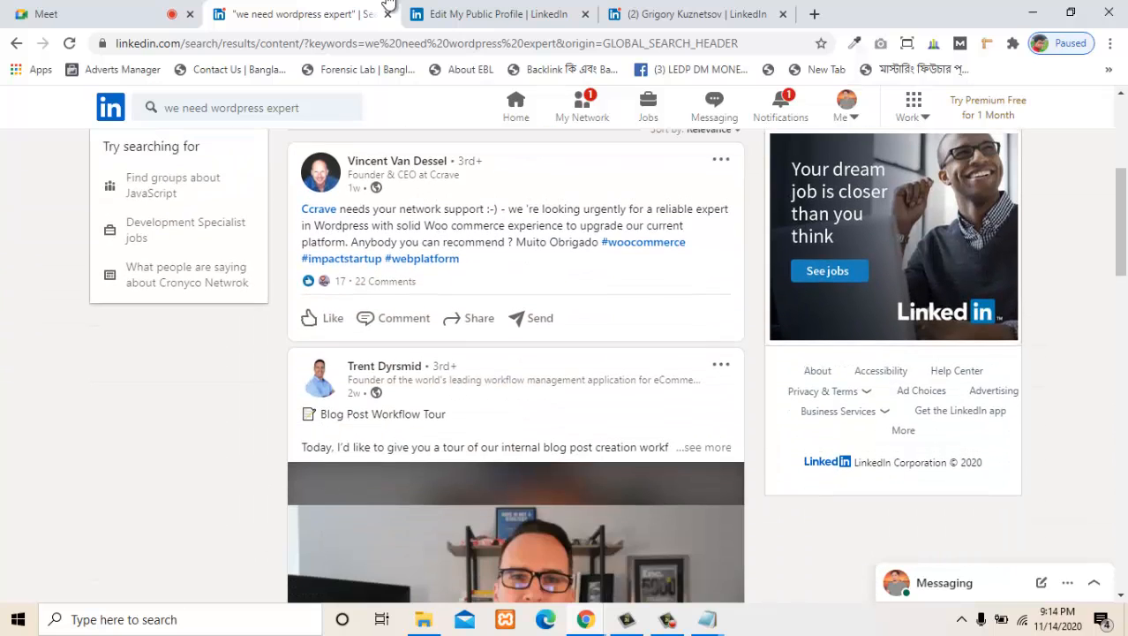
scroll(556, 353, "down", 7)
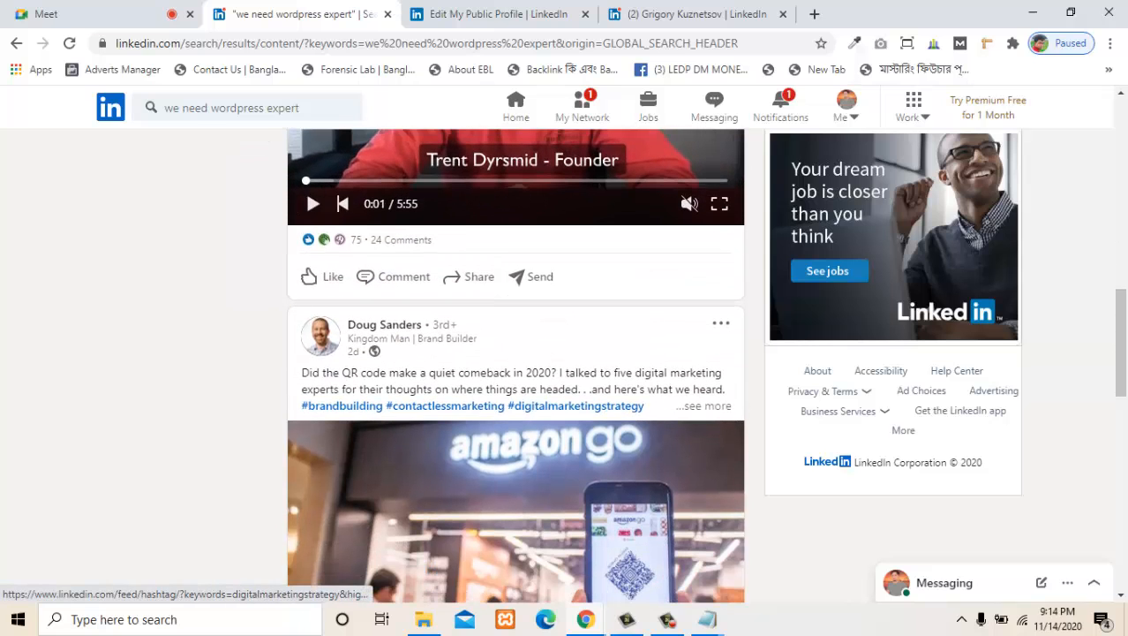
scroll(481, 406, "down", 1)
scroll(446, 351, "down", 6)
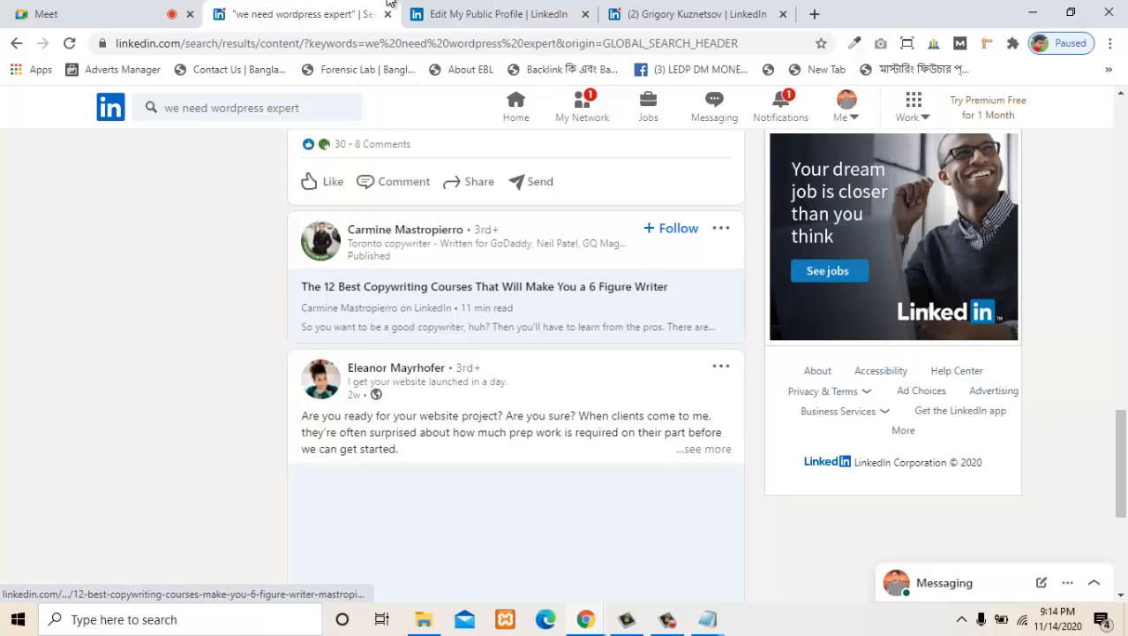
scroll(446, 351, "down", 2)
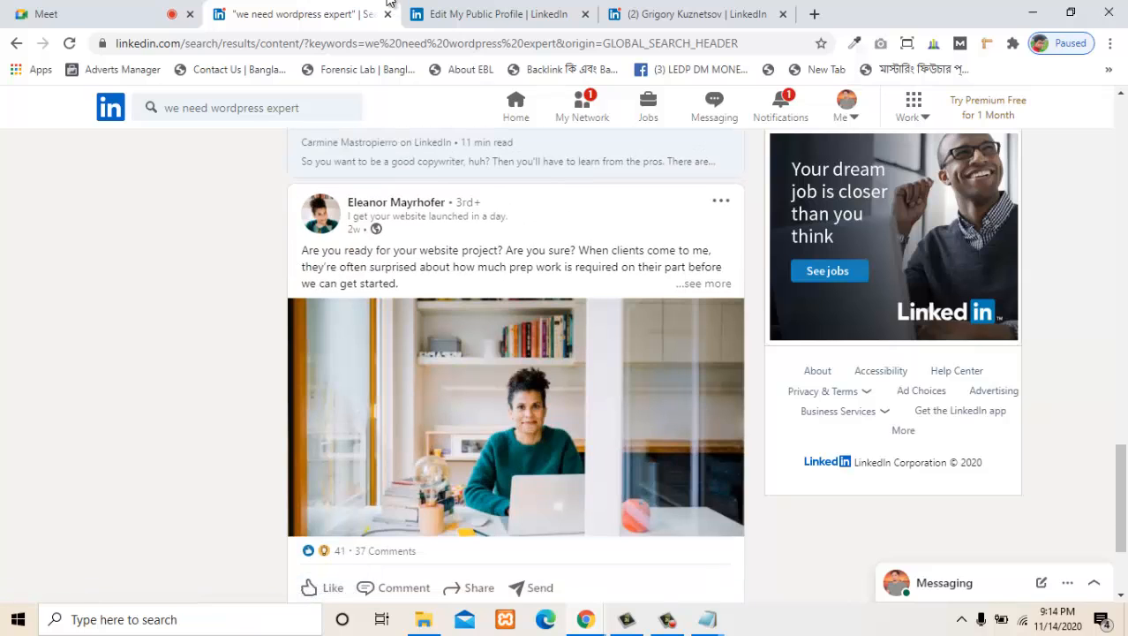
scroll(388, 4, "down", 2)
scroll(389, 4, "down", 1)
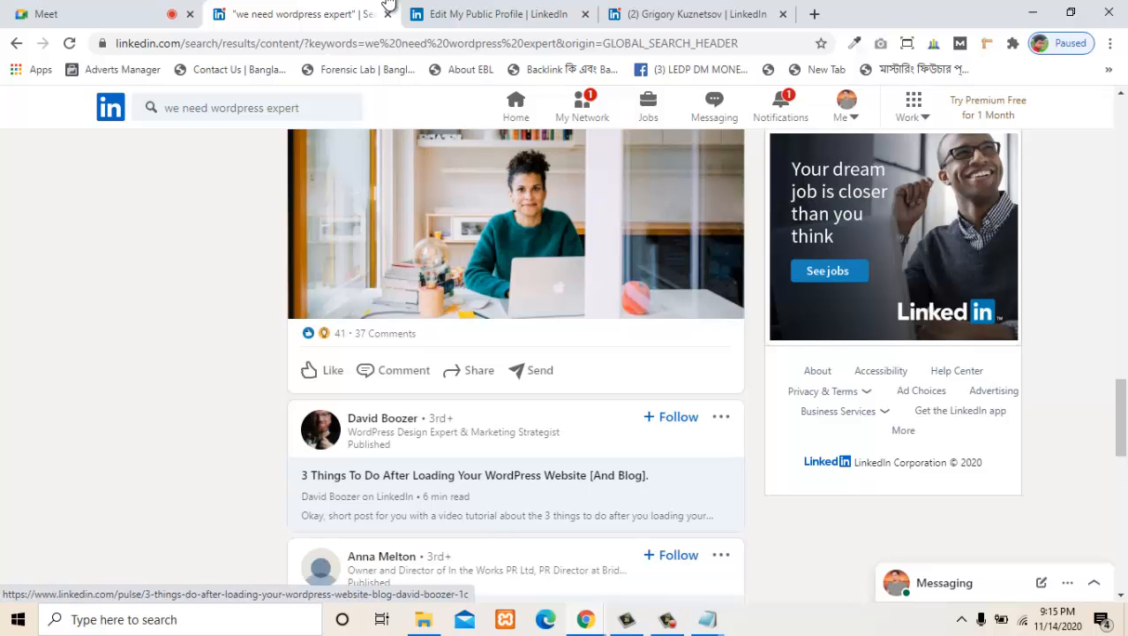
scroll(389, 5, "down", 10)
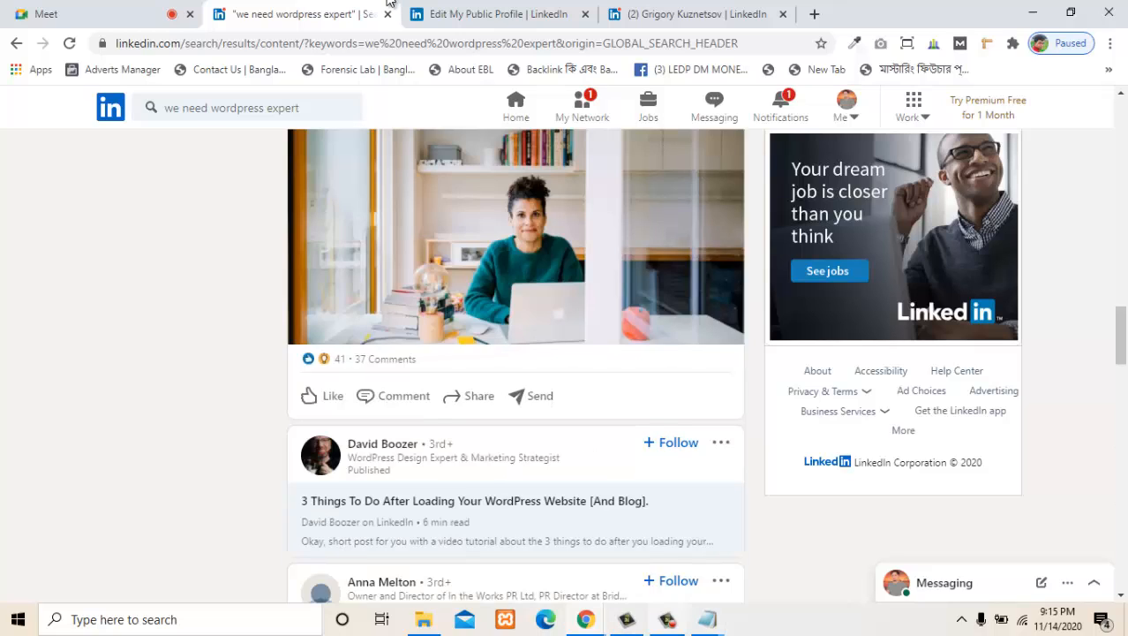
mouse_move(707, 619)
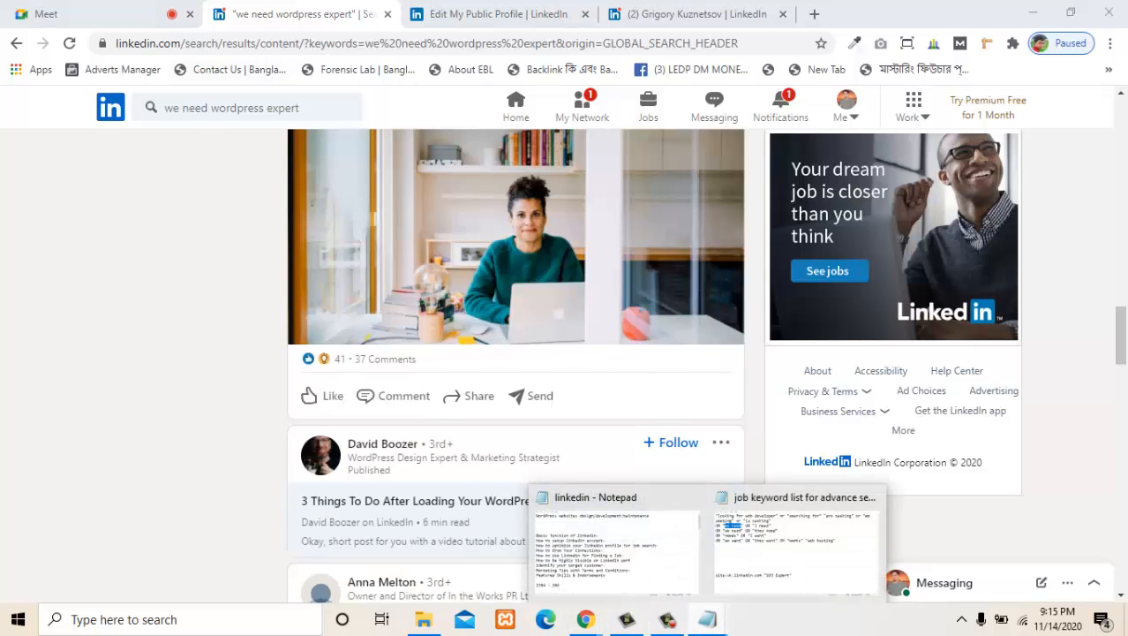
- Change the search keywords to "we need web developer" and run the content search again
left_click(212, 108)
double_click(261, 107)
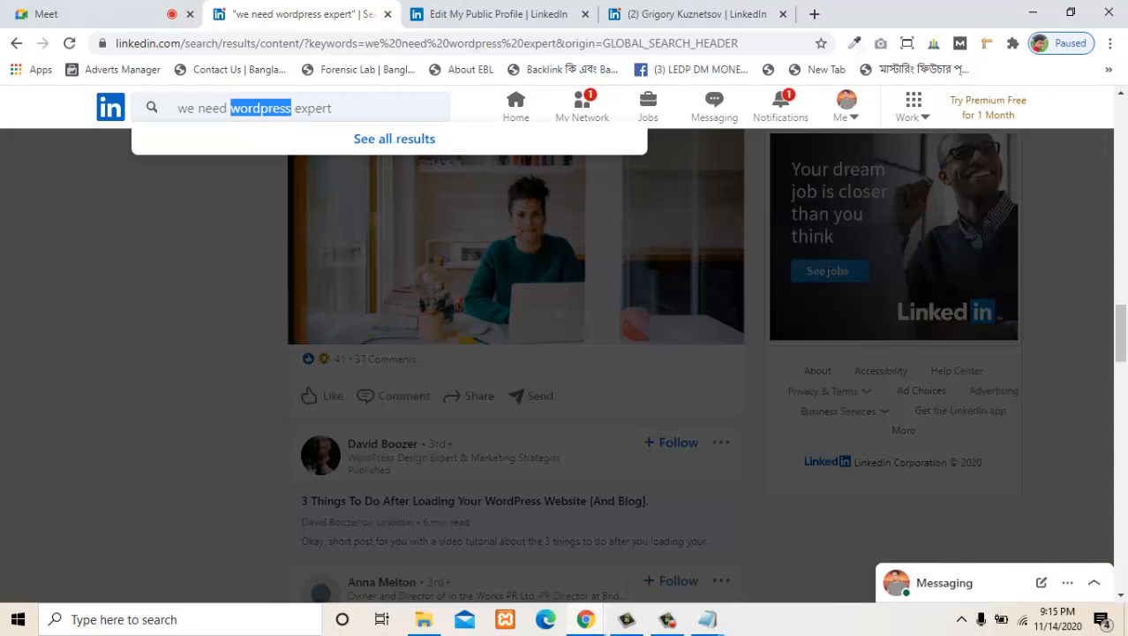
type("we")
type("b de")
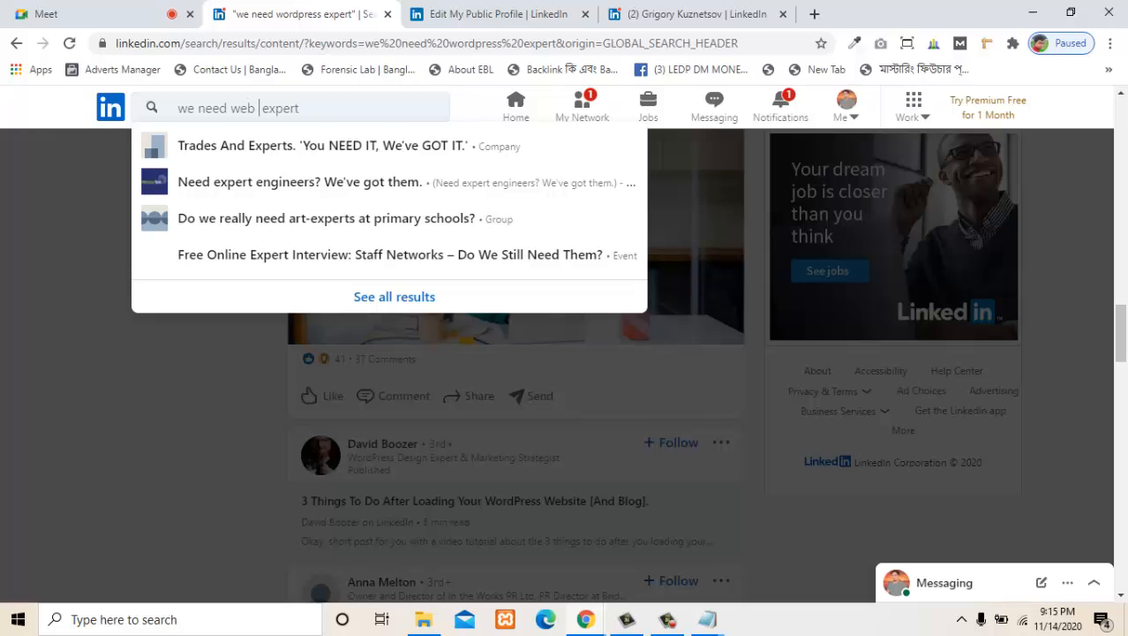
type("ve ")
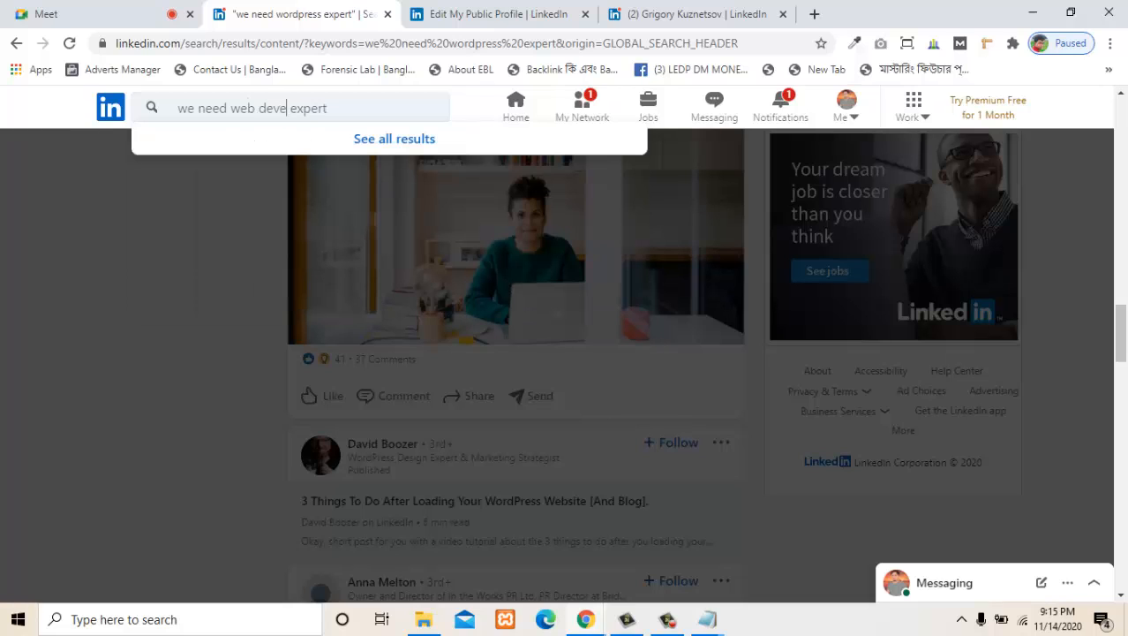
type("loper")
key("shift+Left")
key("shift+Left")
key("shift+Left")
key("shift+Left")
key("shift+Left")
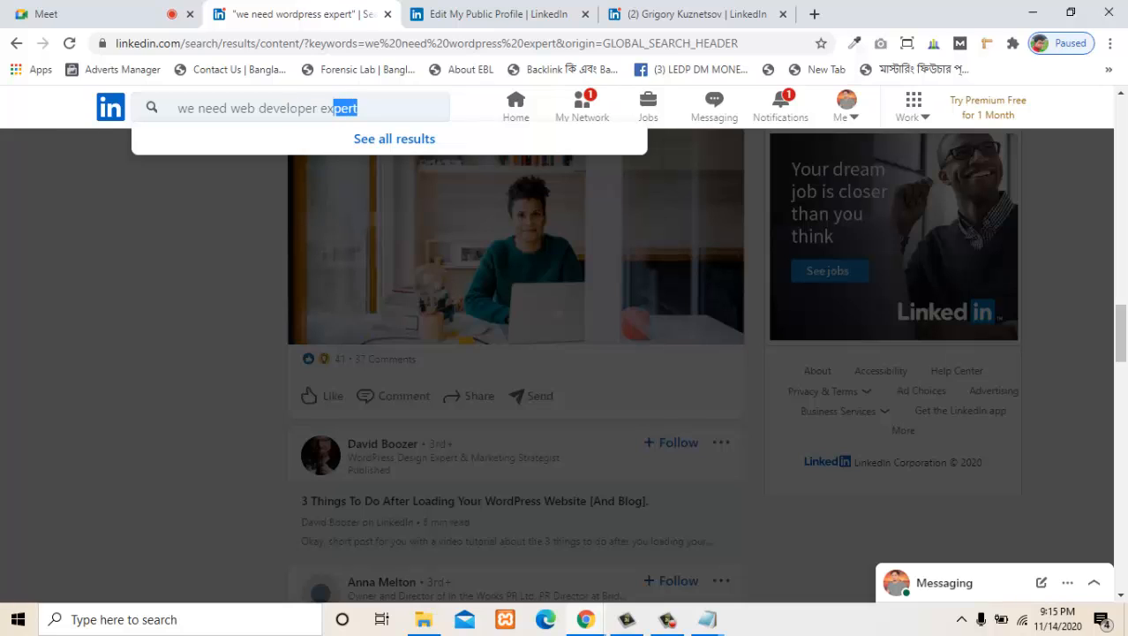
key("BackSpace")
key("BackSpace")
key("BackSpace")
key("Return")
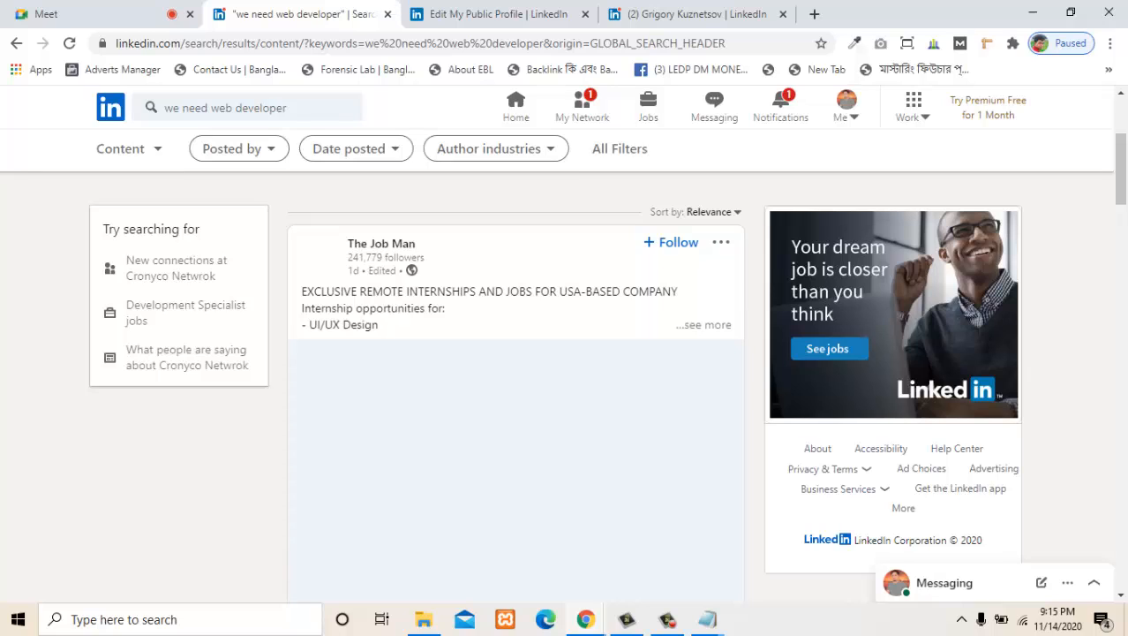
- Examine the "we need web developer" results for hiring posts, highlighting the one asking for a web designer or developer
scroll(390, 4, "down", 7)
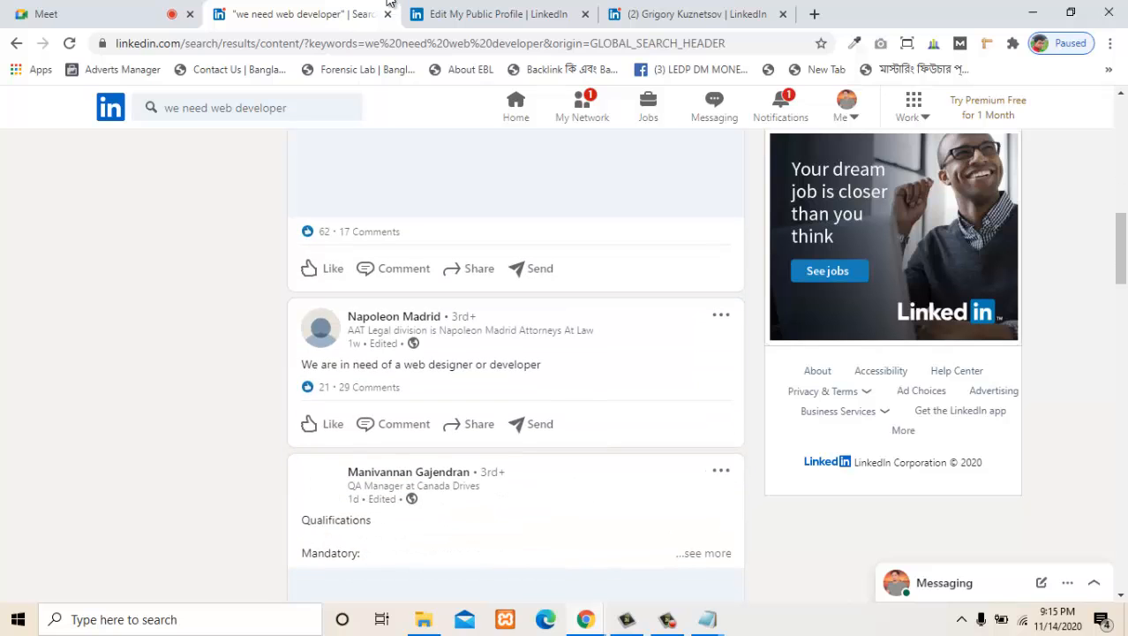
scroll(388, 2, "down", 7)
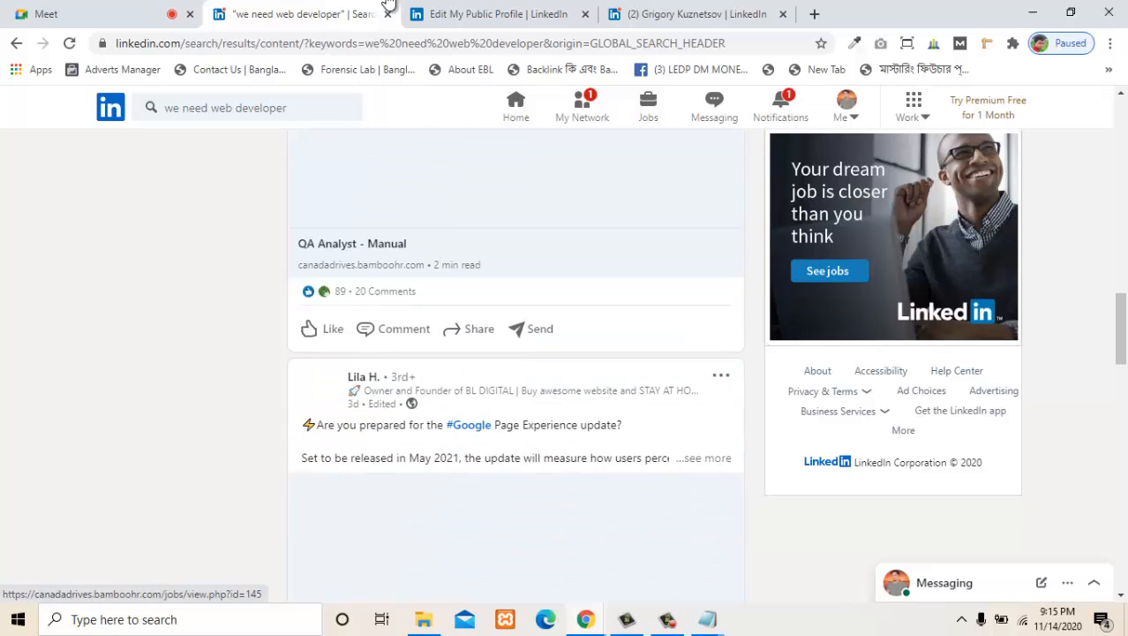
scroll(389, 2, "up", 7)
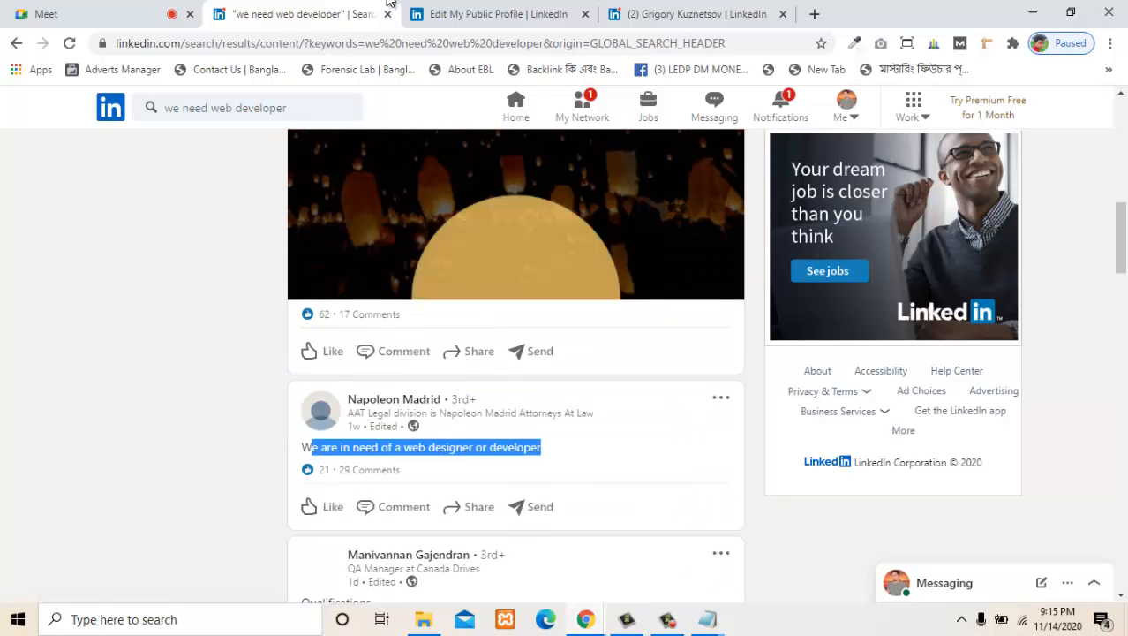
scroll(388, 1, "up", 10)
scroll(389, 2, "down", 4)
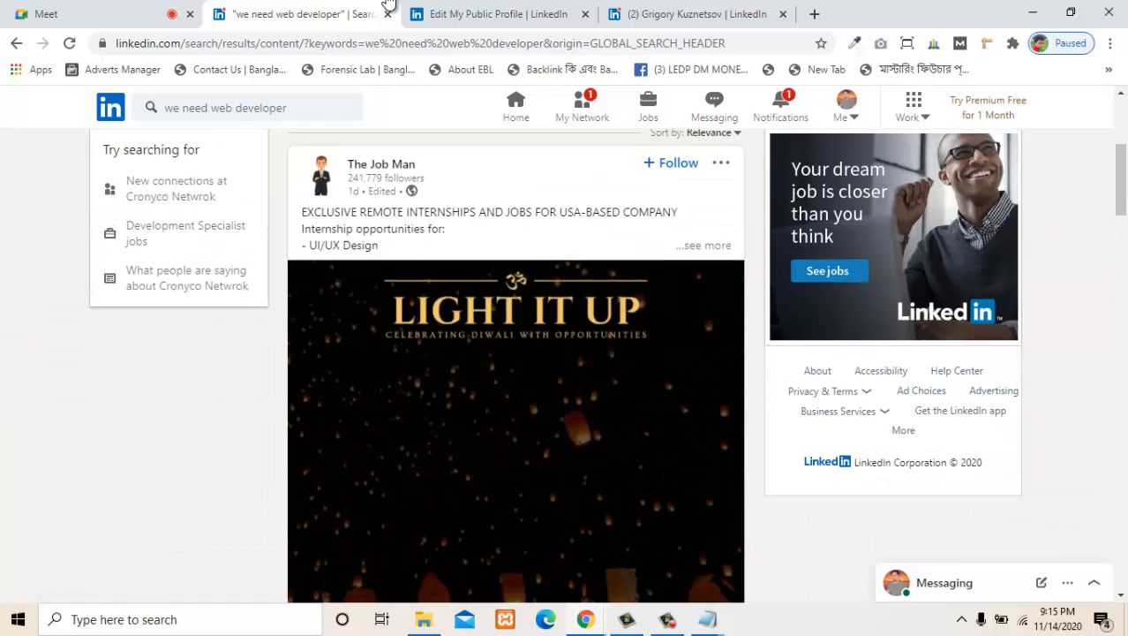
scroll(388, 2, "up", 4)
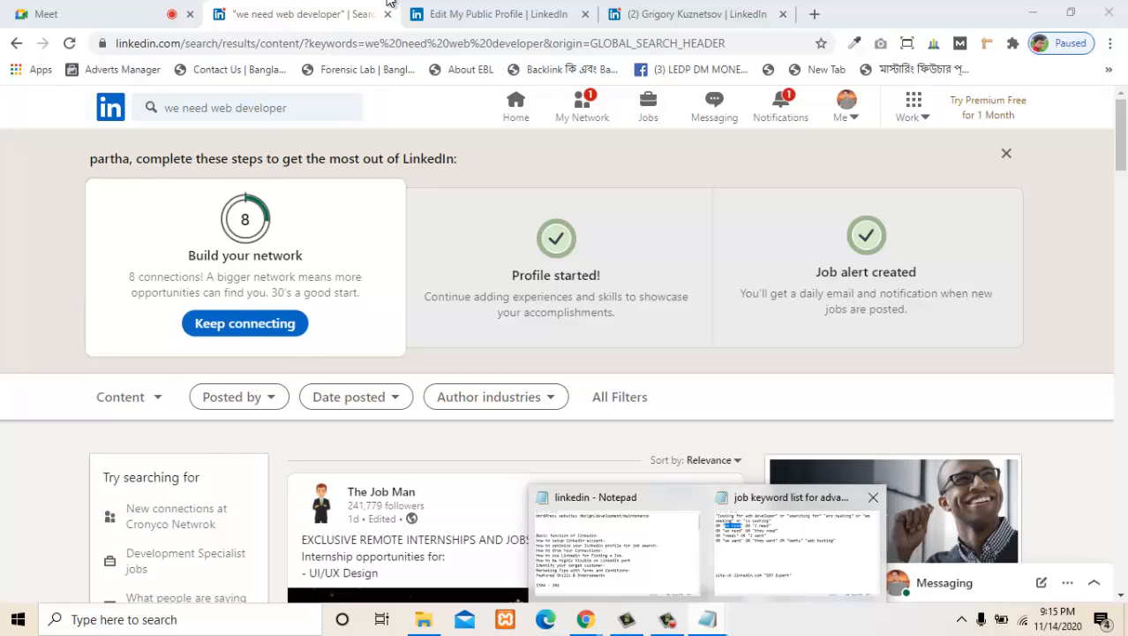
- Switch to the "job keyword list for advance search" file in Notepad, highlight the whole search keyword block, and close the file
left_click(792, 543)
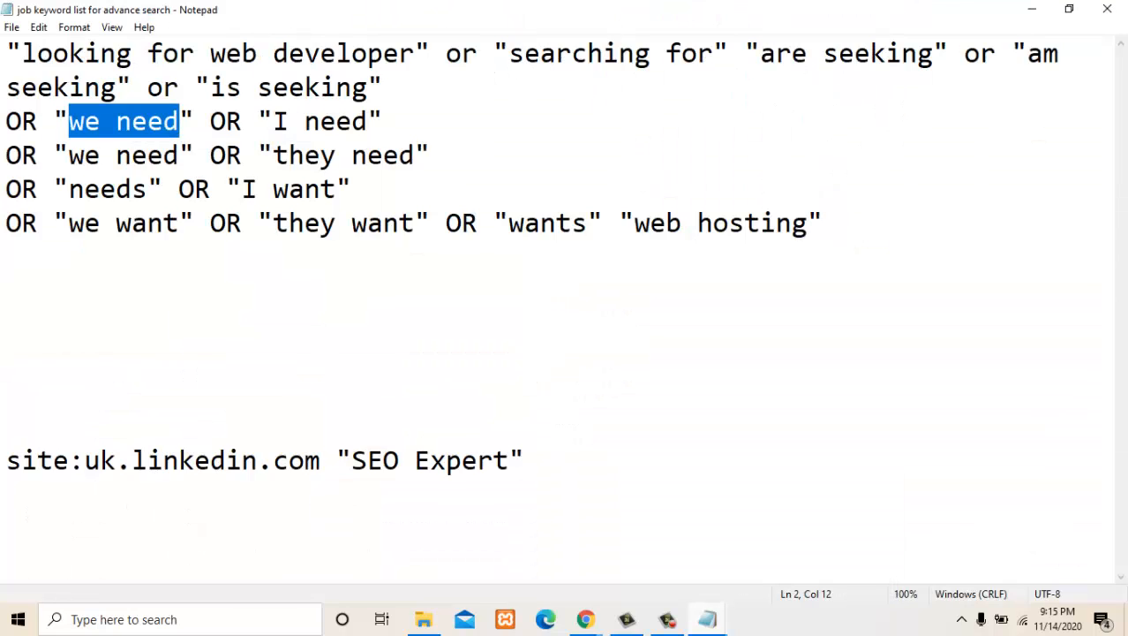
left_click_drag(6, 256, 17, 53)
key("Right")
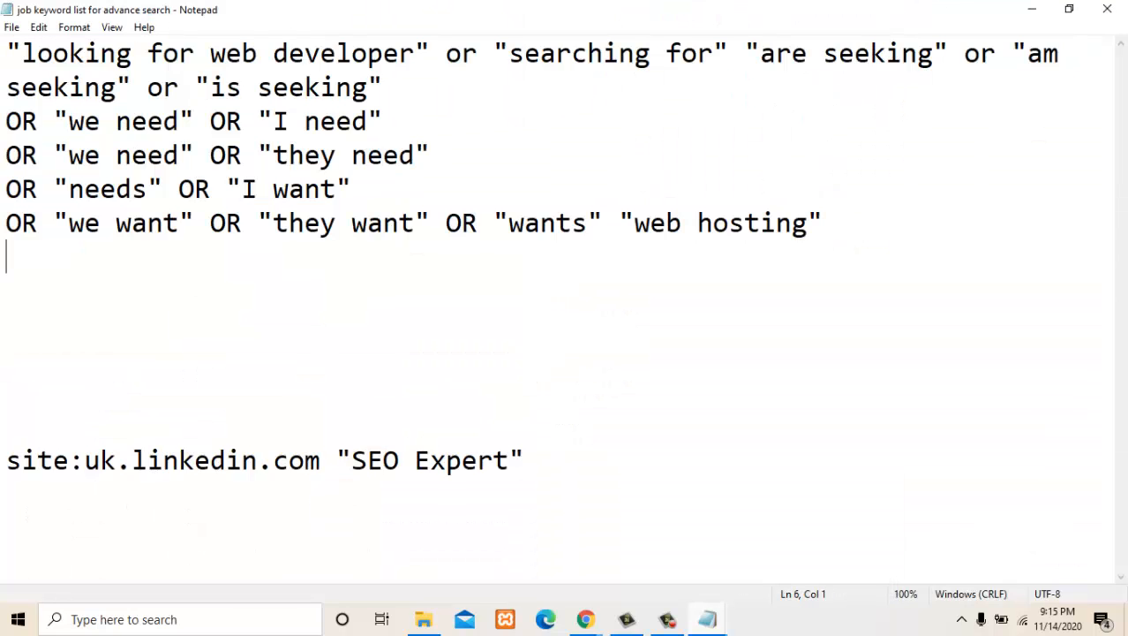
left_click_drag(8, 256, 7, 53)
left_click(8, 256)
left_click(1107, 9)
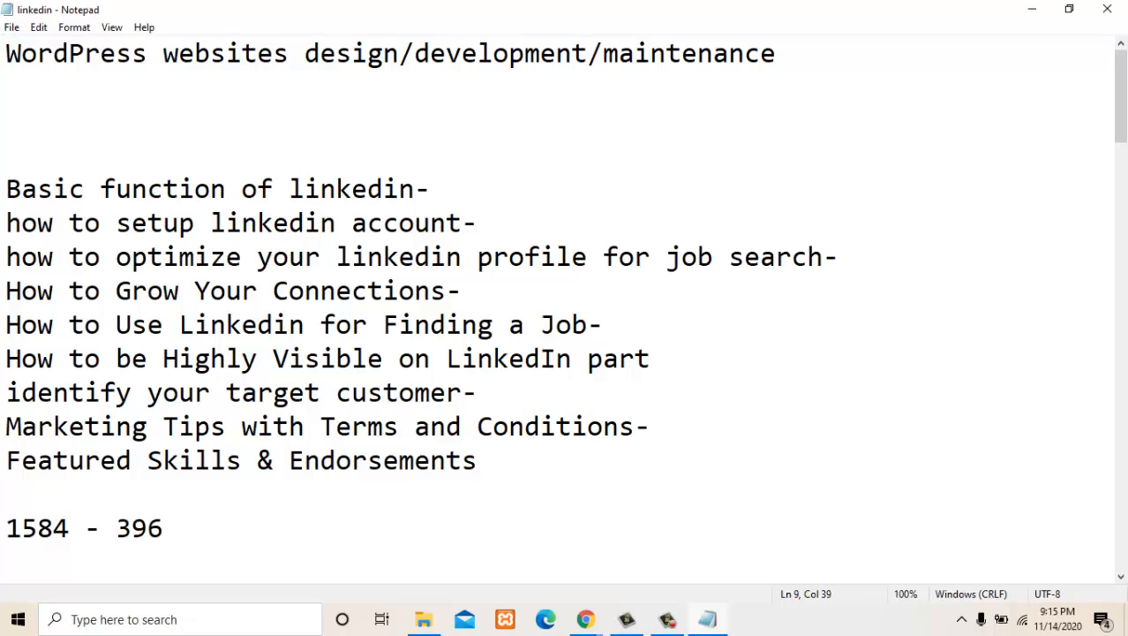
- Review the topic outline in the "linkedin" Notepad file, highlighting the profile optimization and "How to Grow Your Connections" lines, and return to LinkedIn in Chrome
mouse_move(6, 256)
left_mouse_down()
mouse_move(840, 257)
mouse_move(179, 290)
mouse_move(6, 256)
left_mouse_up()
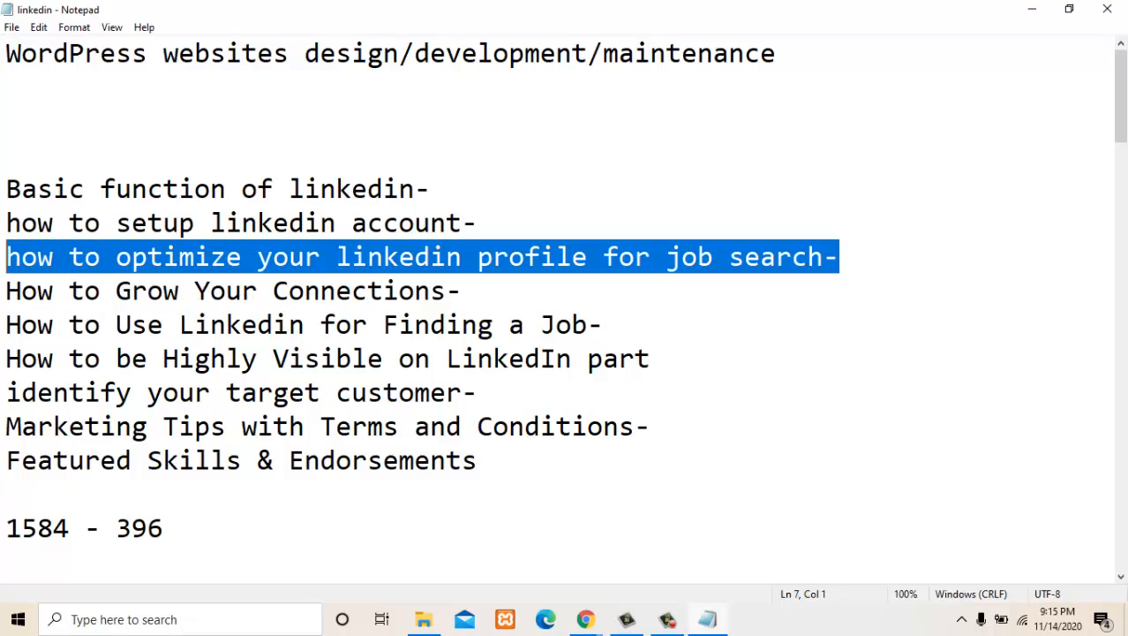
left_click(480, 393)
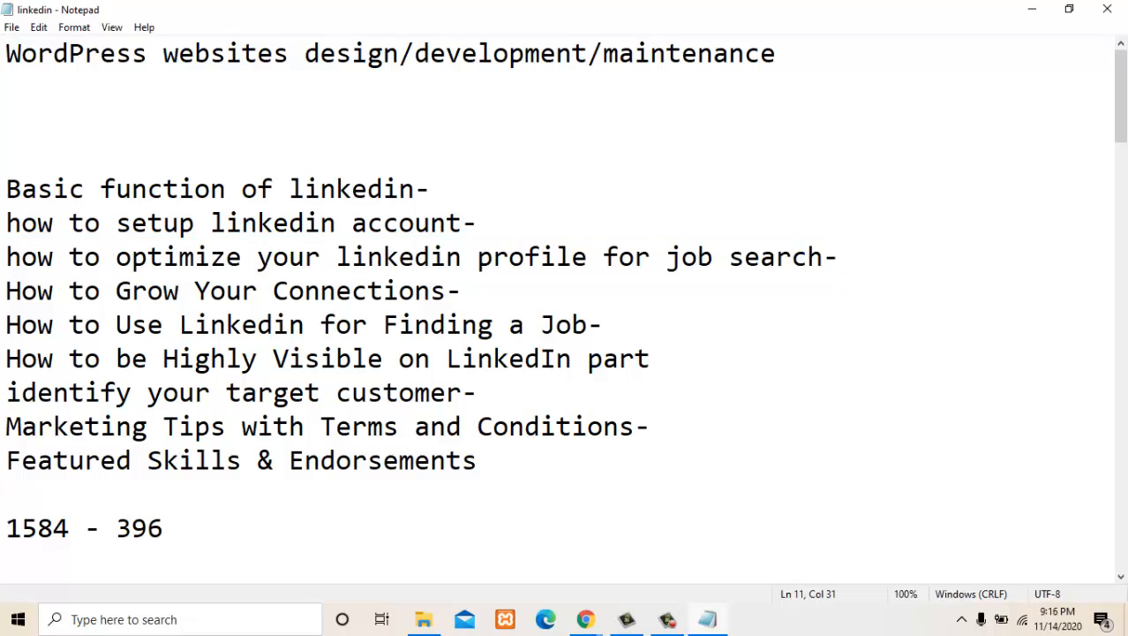
left_click_drag(465, 291, 6, 290)
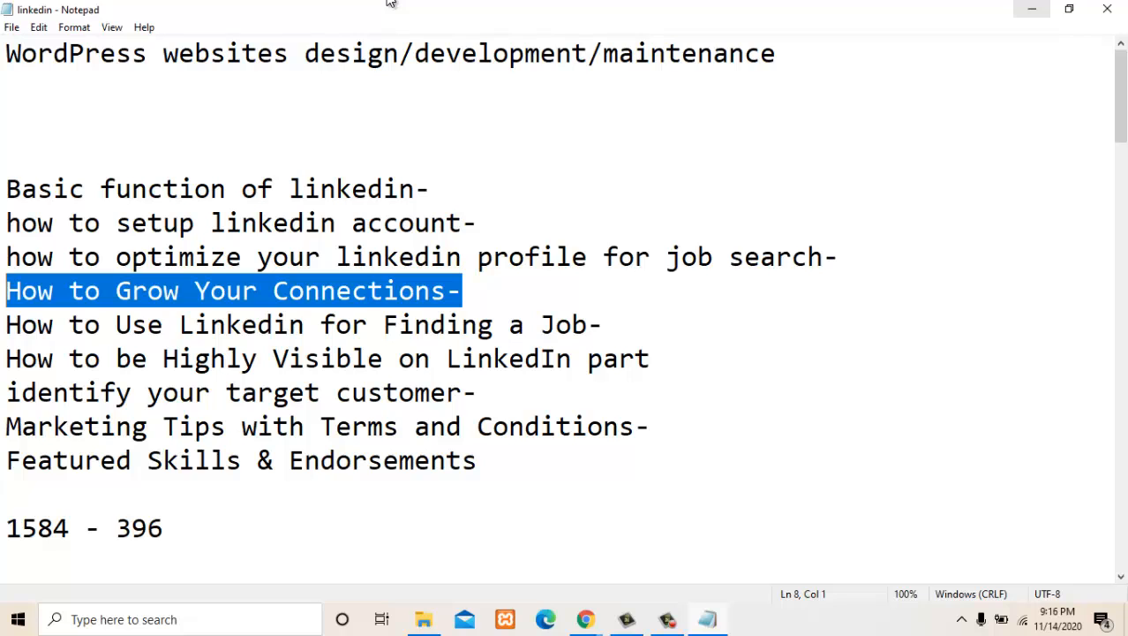
left_click(1031, 9)
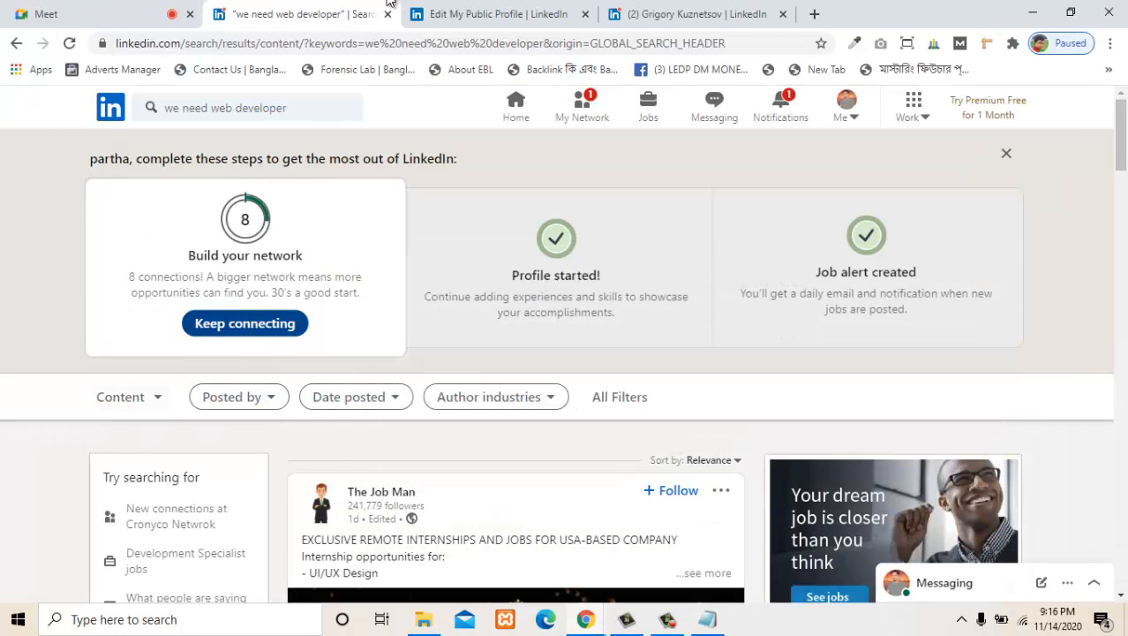
- Highlight the recommended connection count in the "Build your network" card and look over the top of the results page
left_click_drag(270, 292, 304, 292)
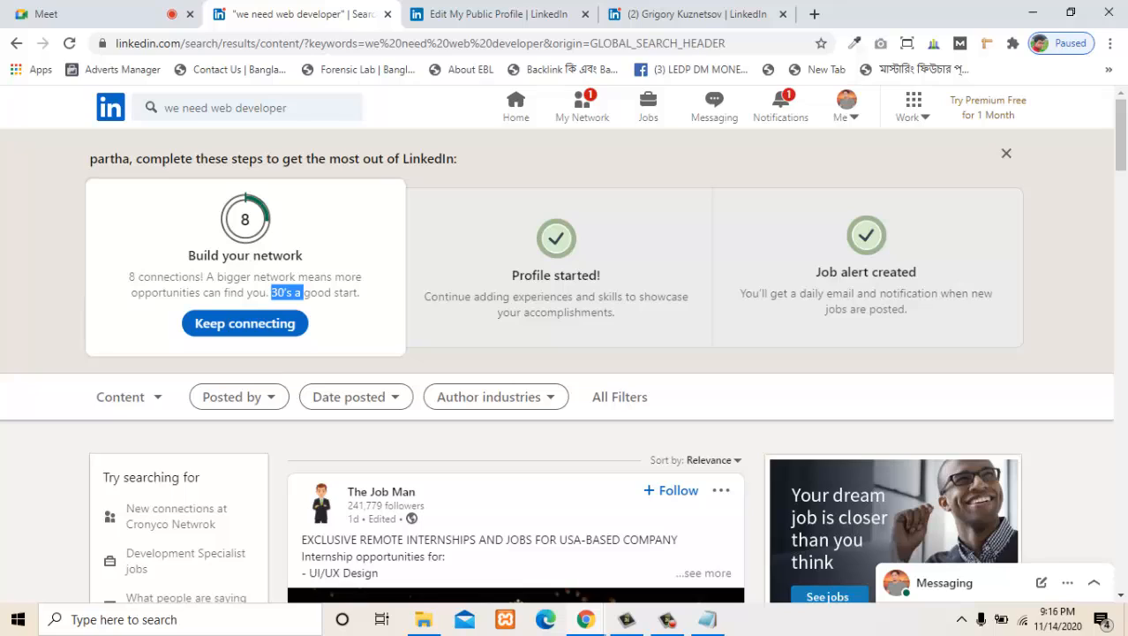
left_click(304, 294)
left_click_drag(284, 293, 287, 293)
left_click_drag(284, 293, 292, 293)
scroll(390, 4, "down", 2)
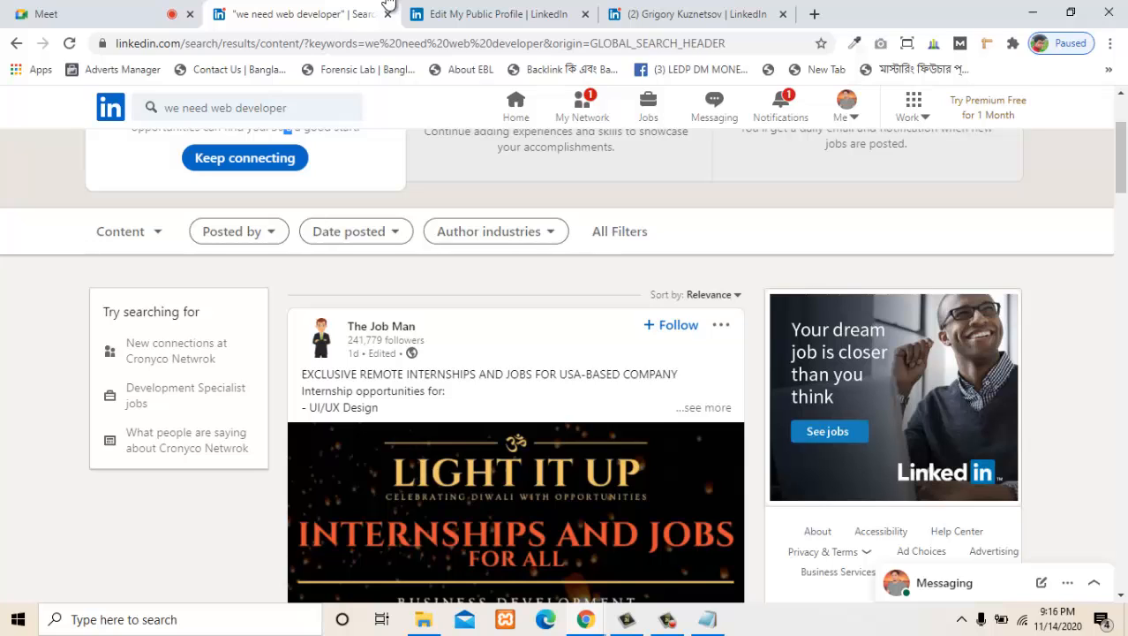
scroll(390, 3, "up", 2)
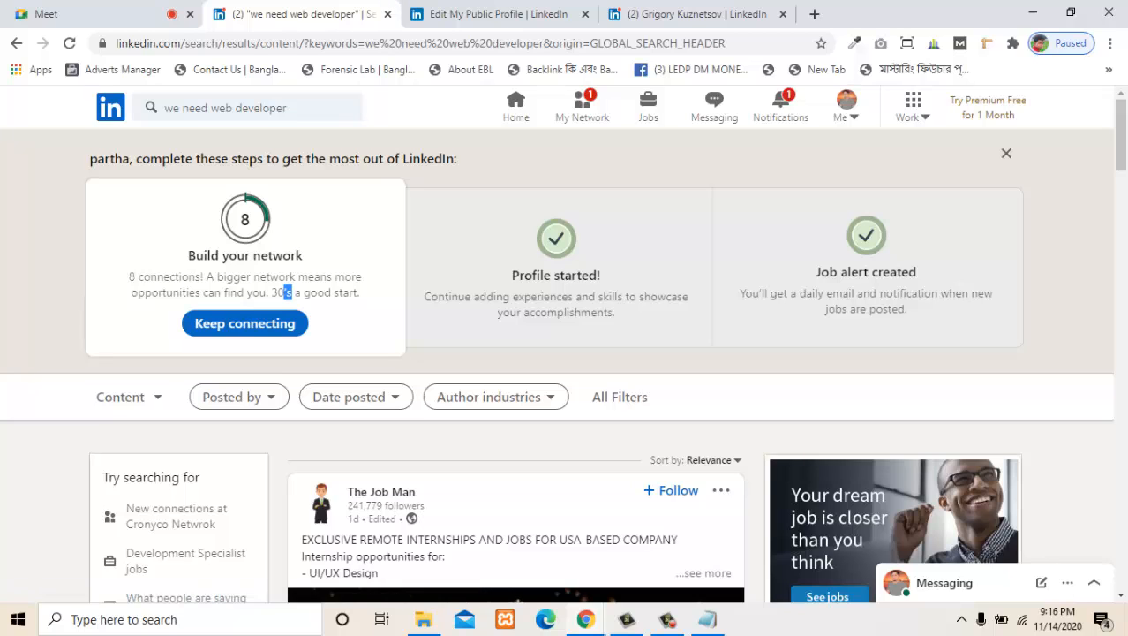
- Clear the current keywords and run the recent search "looking for web developer", showing its content results
left_click(181, 107)
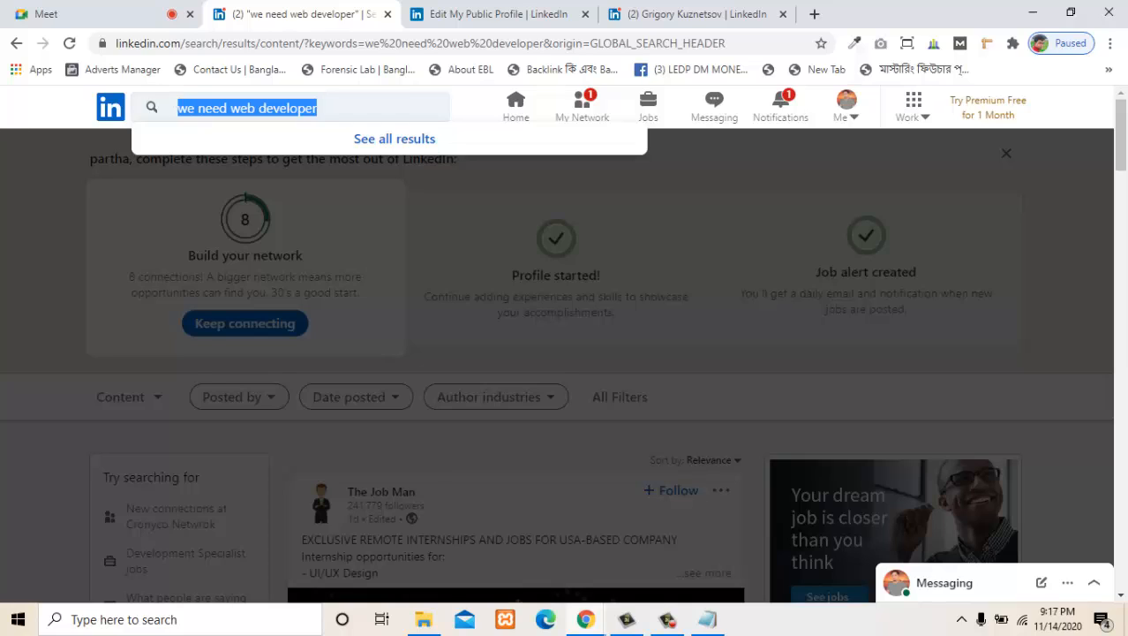
key("BackSpace")
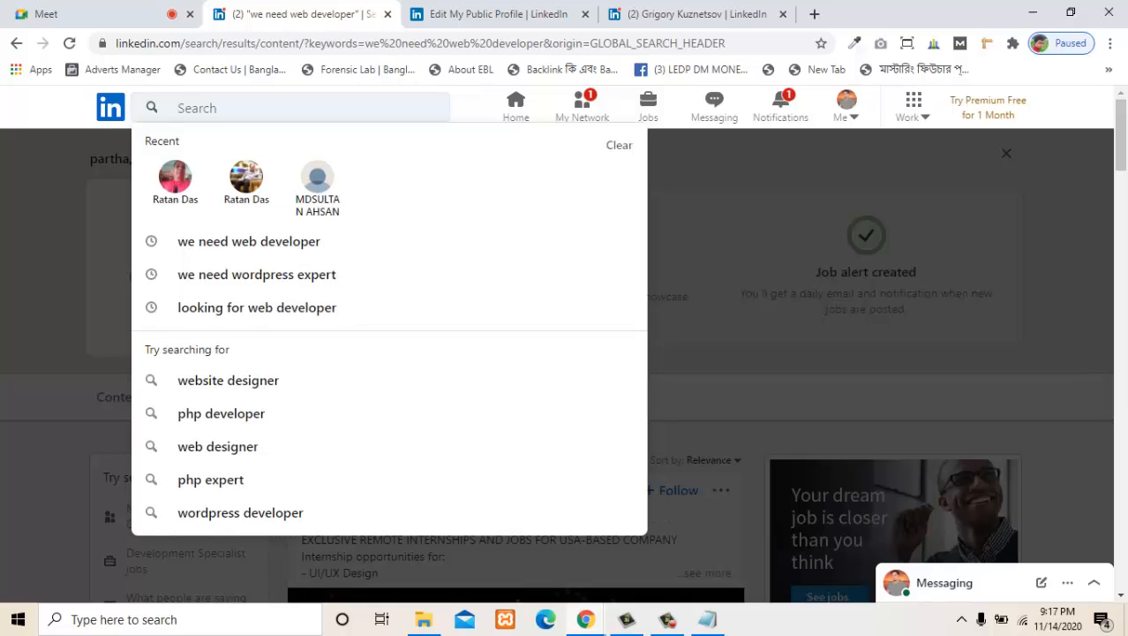
left_click(390, 3)
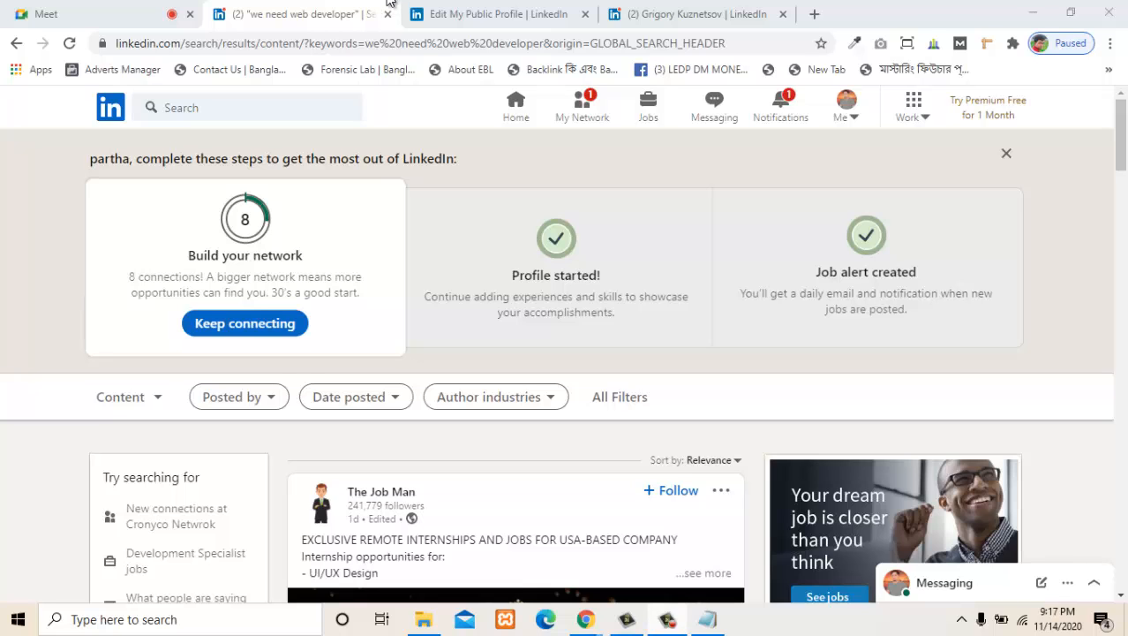
key("alt+Tab")
left_click(390, 3)
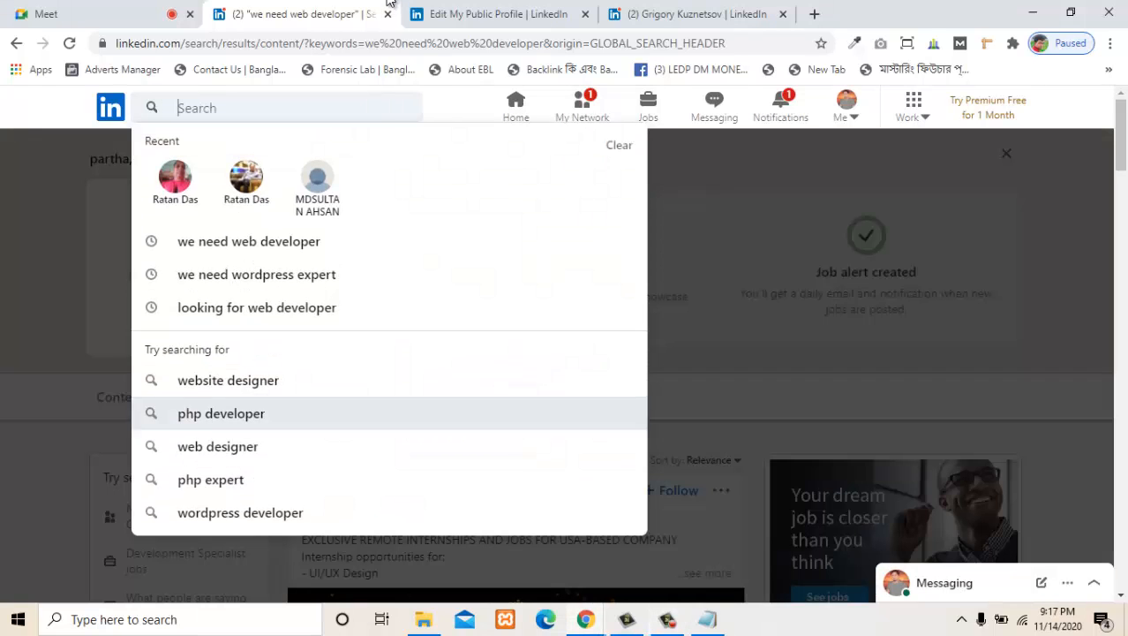
left_click(389, 3)
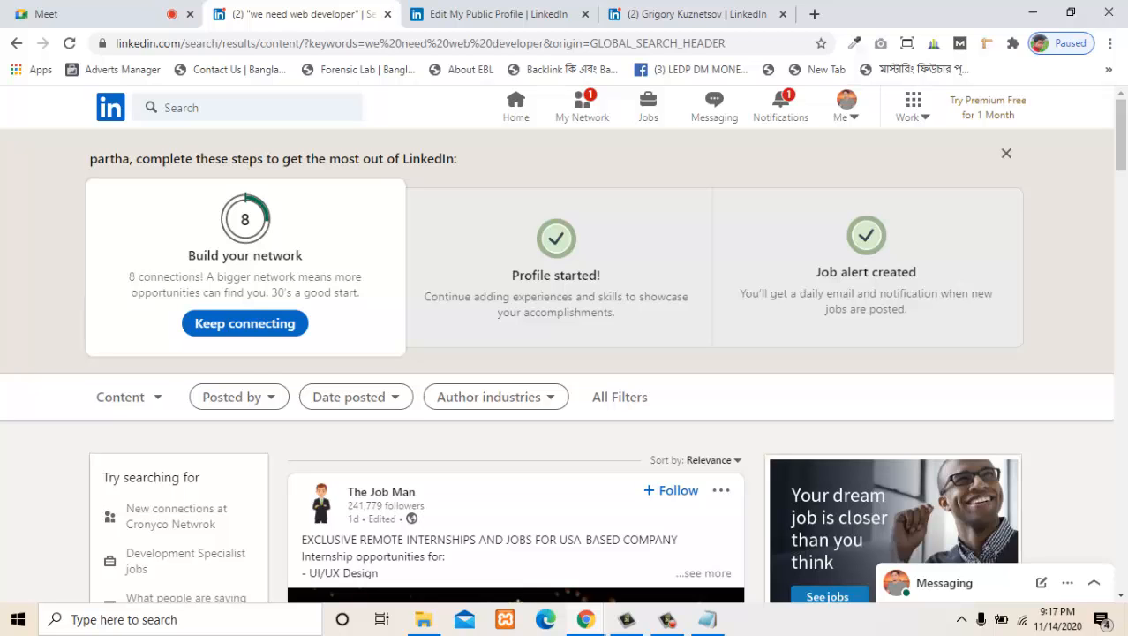
left_click(247, 108)
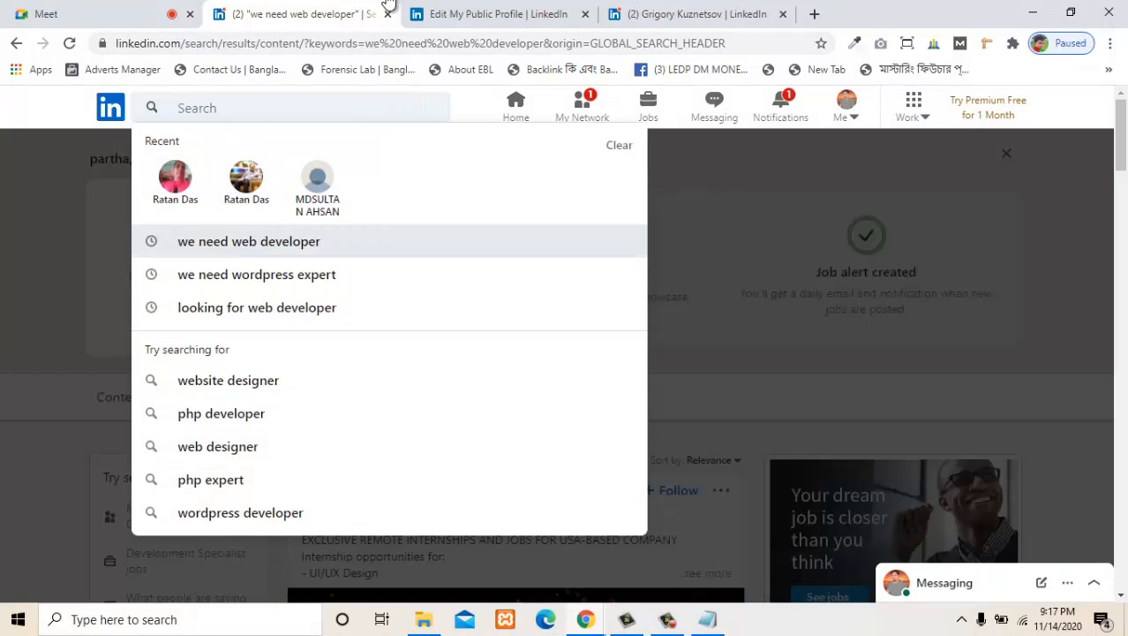
key("Down")
key("Down")
key("Return")
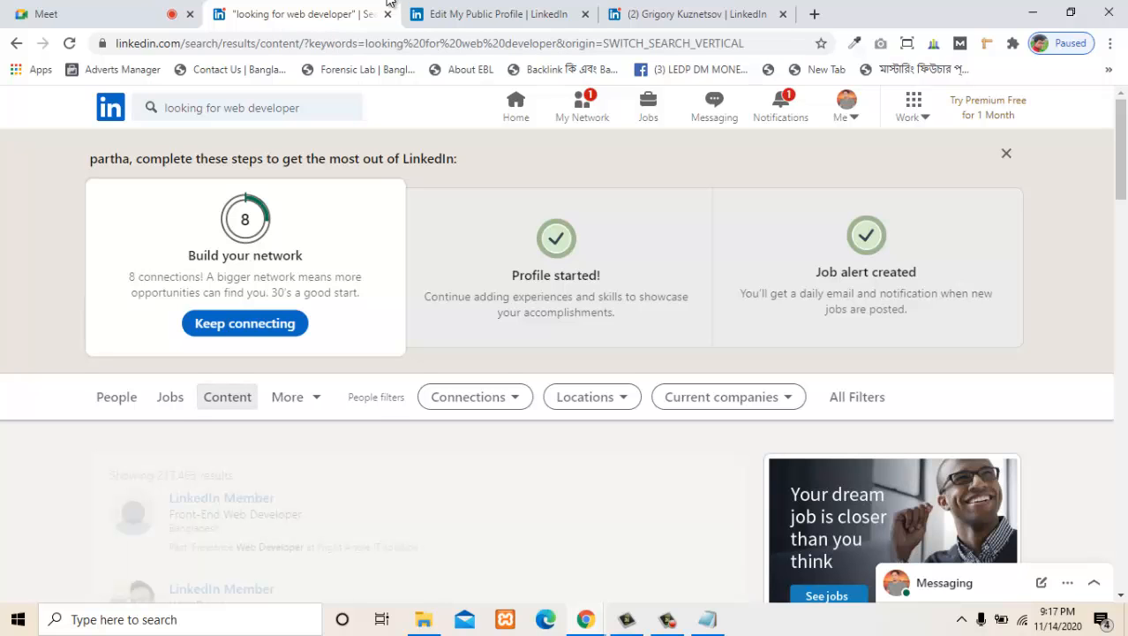
- Look through the posts found for "looking for web developer" and view the author industries filter without setting it
scroll(389, 5, "down", 4)
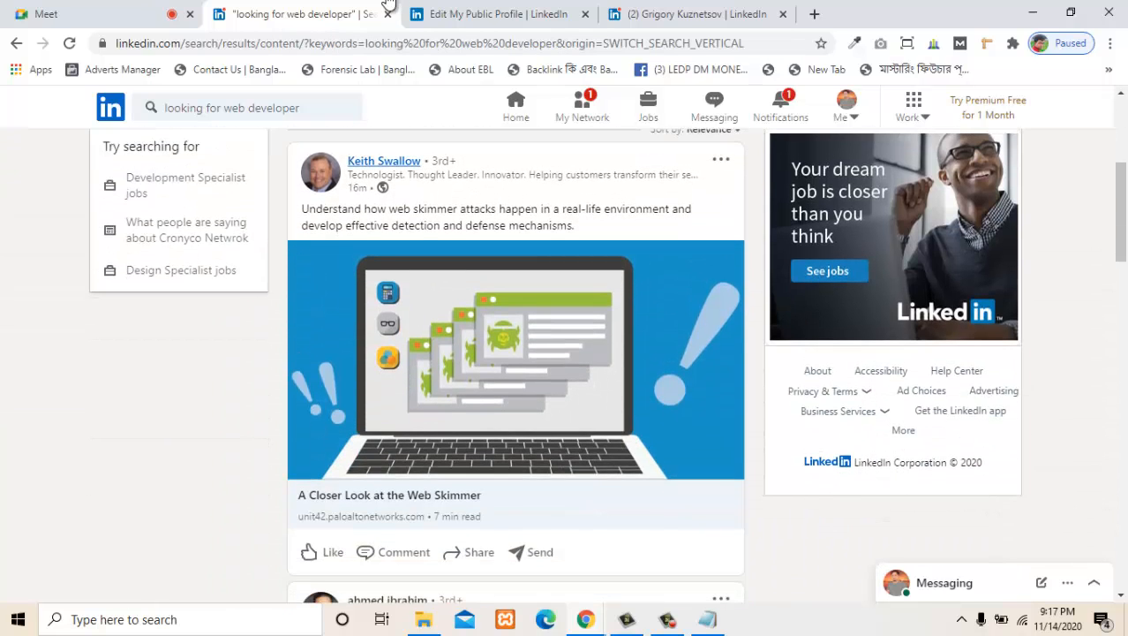
scroll(389, 5, "down", 4)
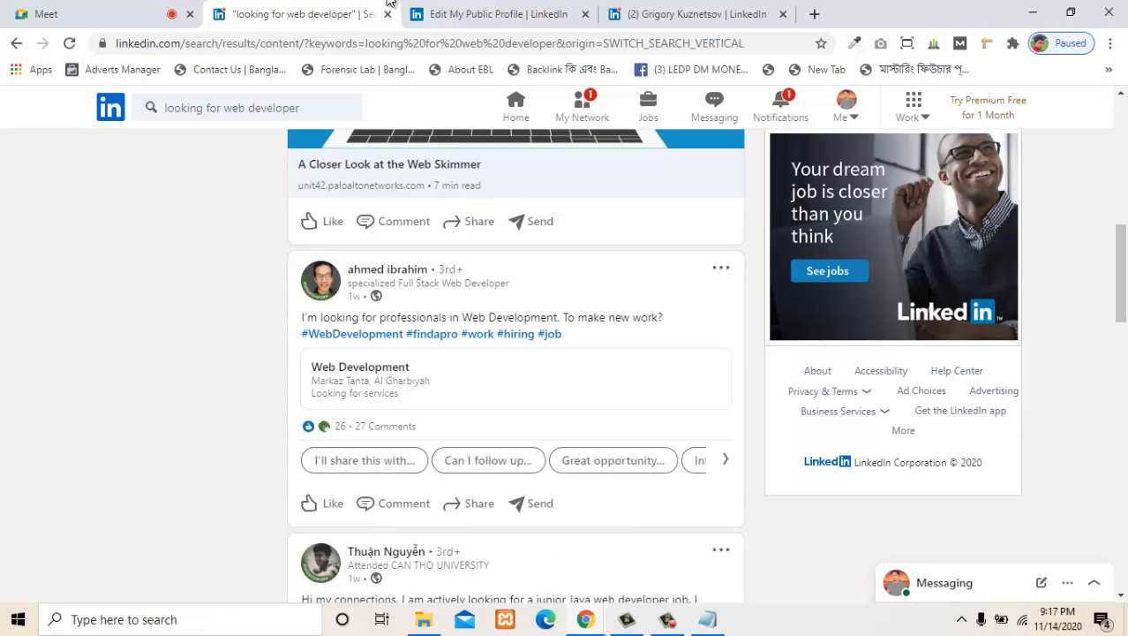
scroll(516, 353, "up", 3)
scroll(388, 5, "up", 4)
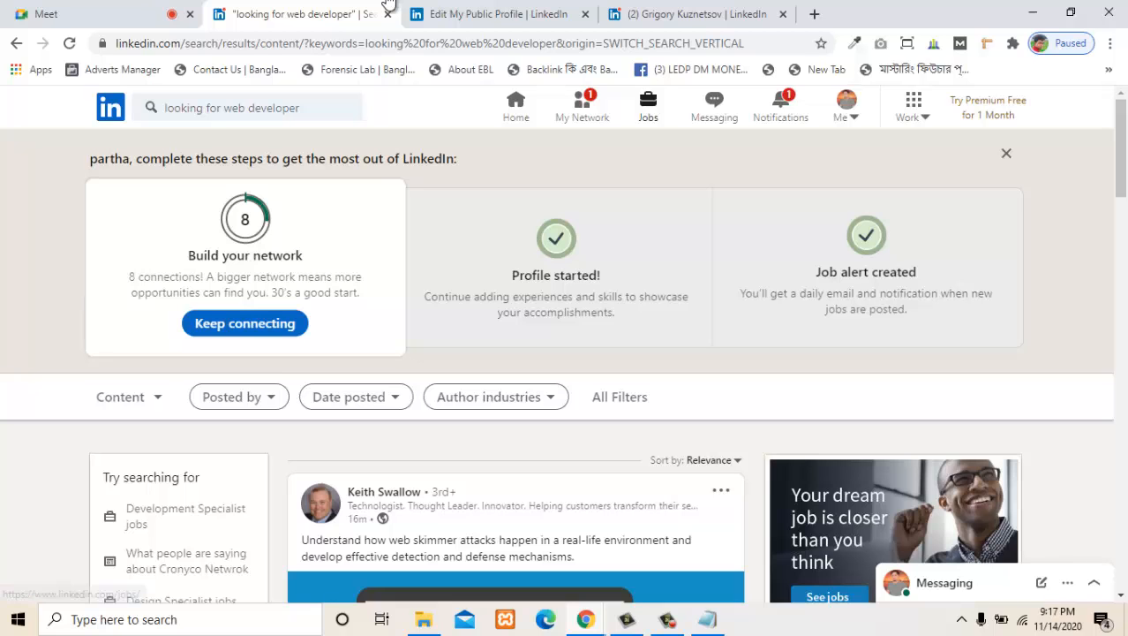
scroll(388, 5, "down", 2)
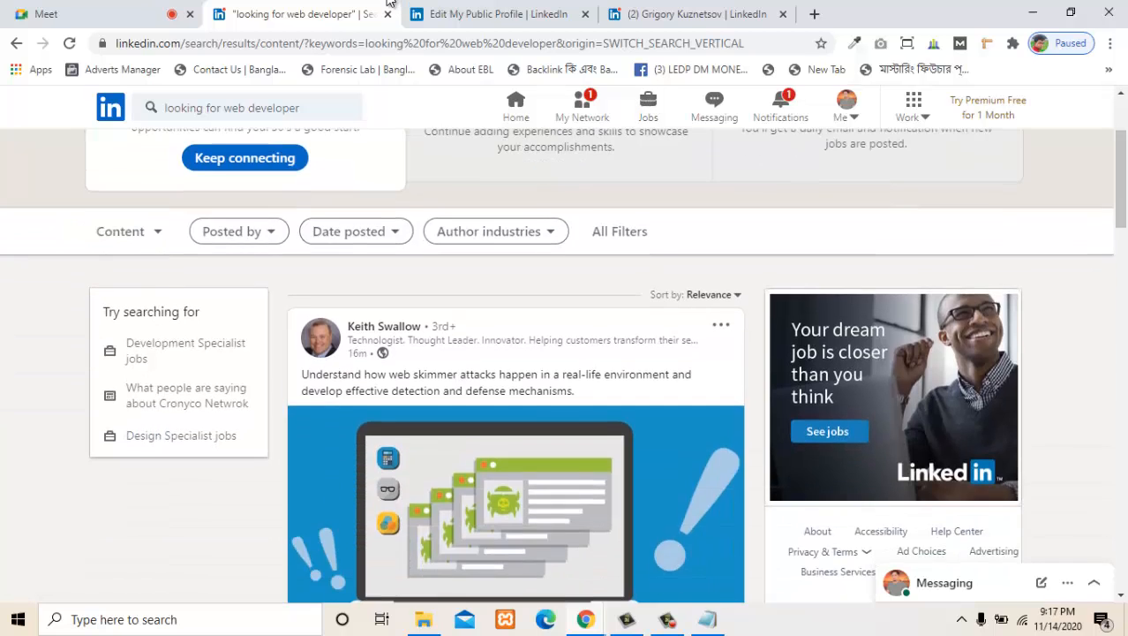
scroll(388, 4, "up", 2)
scroll(389, 5, "down", 1)
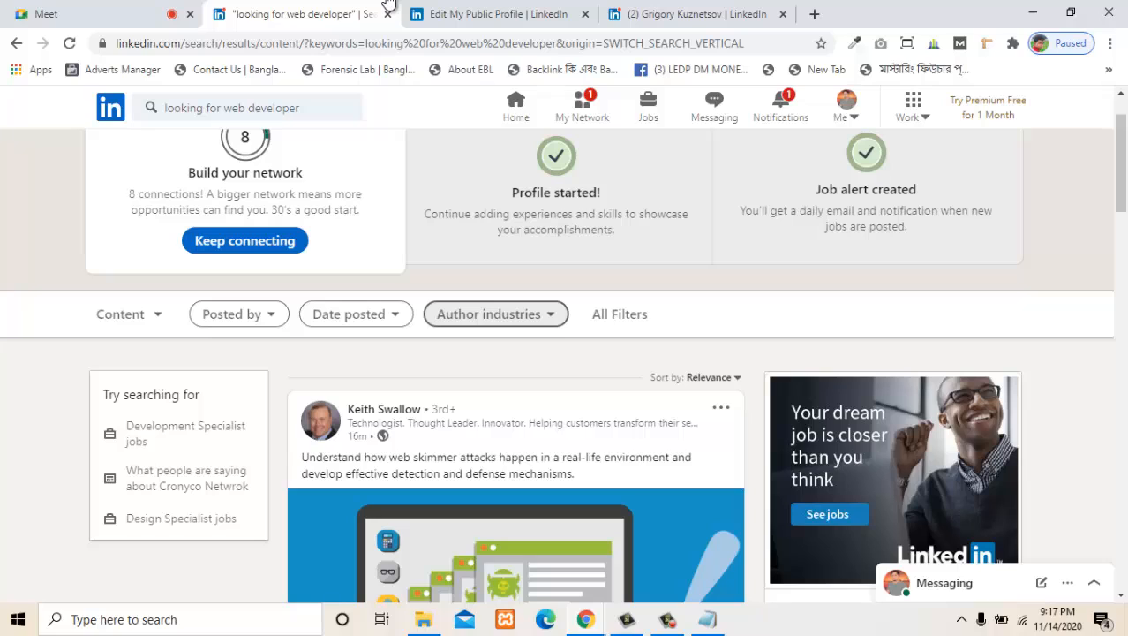
left_click(495, 314)
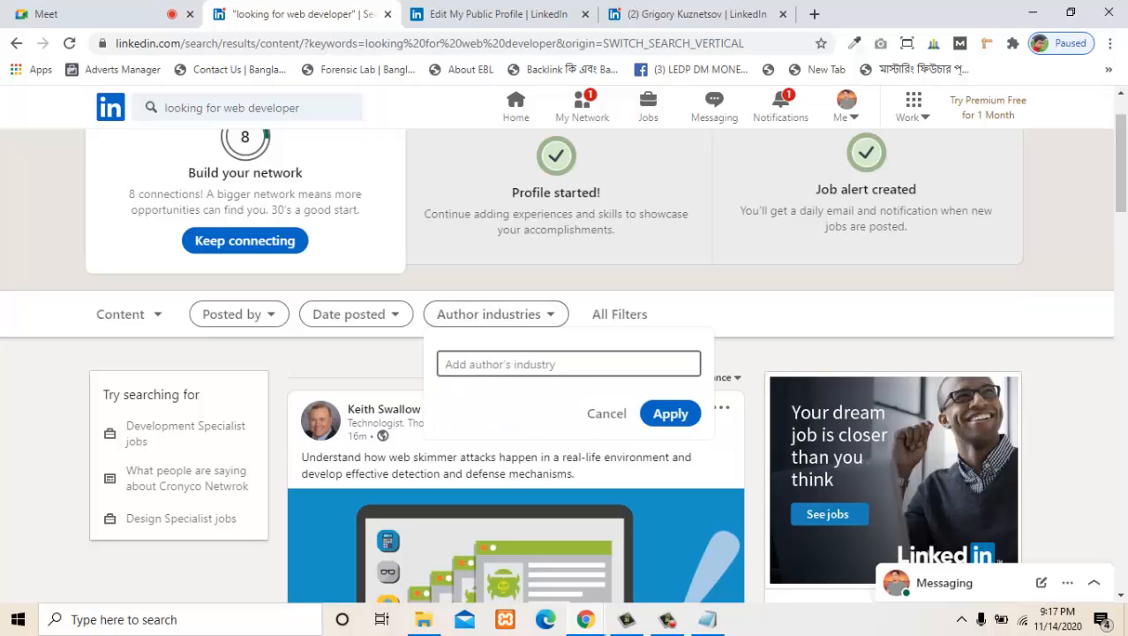
left_click(496, 313)
- Switch the "looking for web developer" results from content to people
left_click(129, 315)
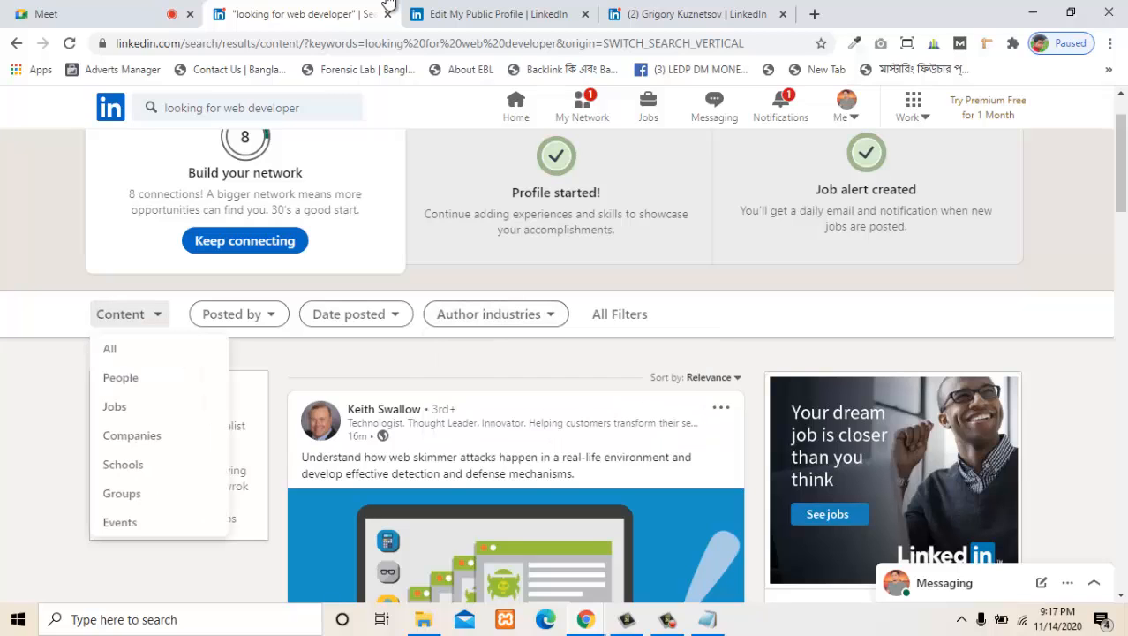
key("Down")
key("Down")
key("Return")
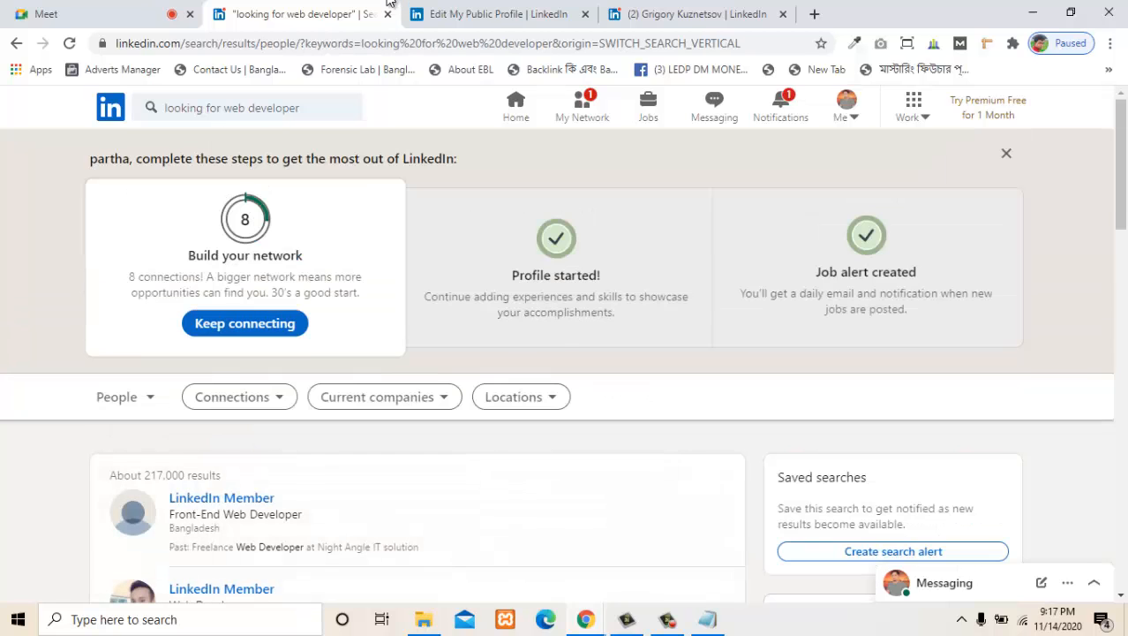
- Return the search results from people to content and browse the listed posts for hiring requests
key("Return")
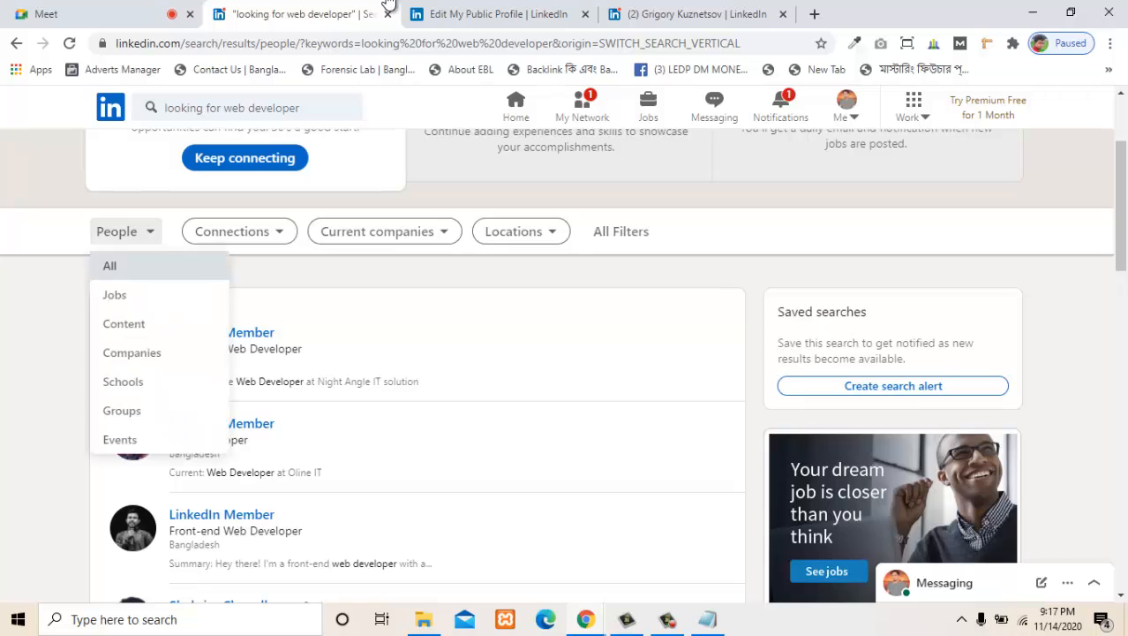
key("Down")
key("Down")
key("Return")
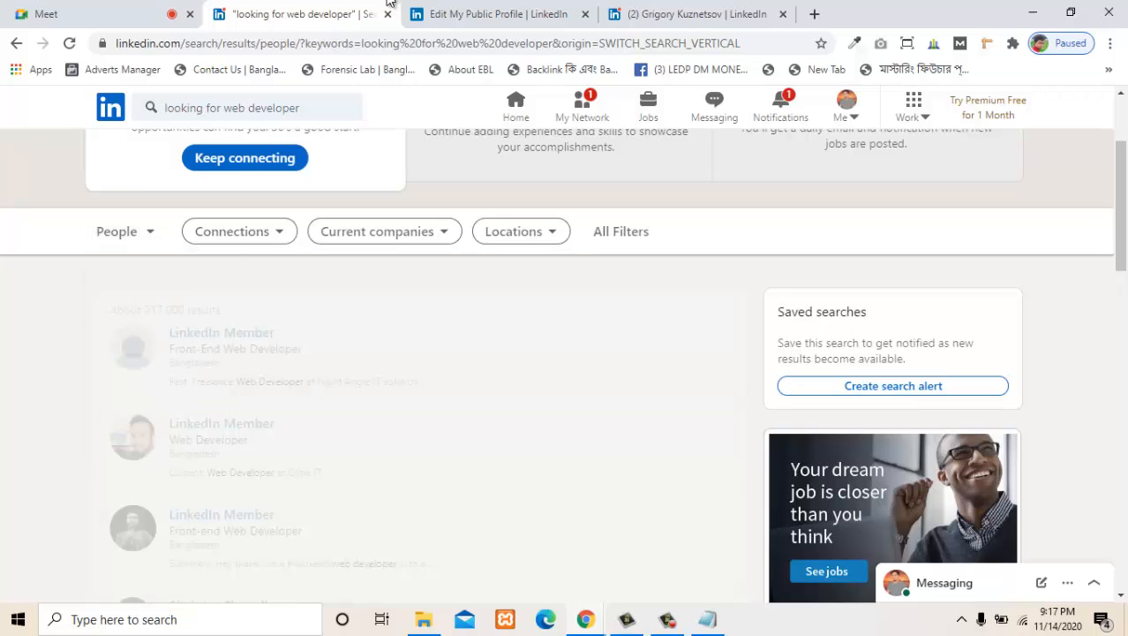
scroll(515, 353, "down", 6)
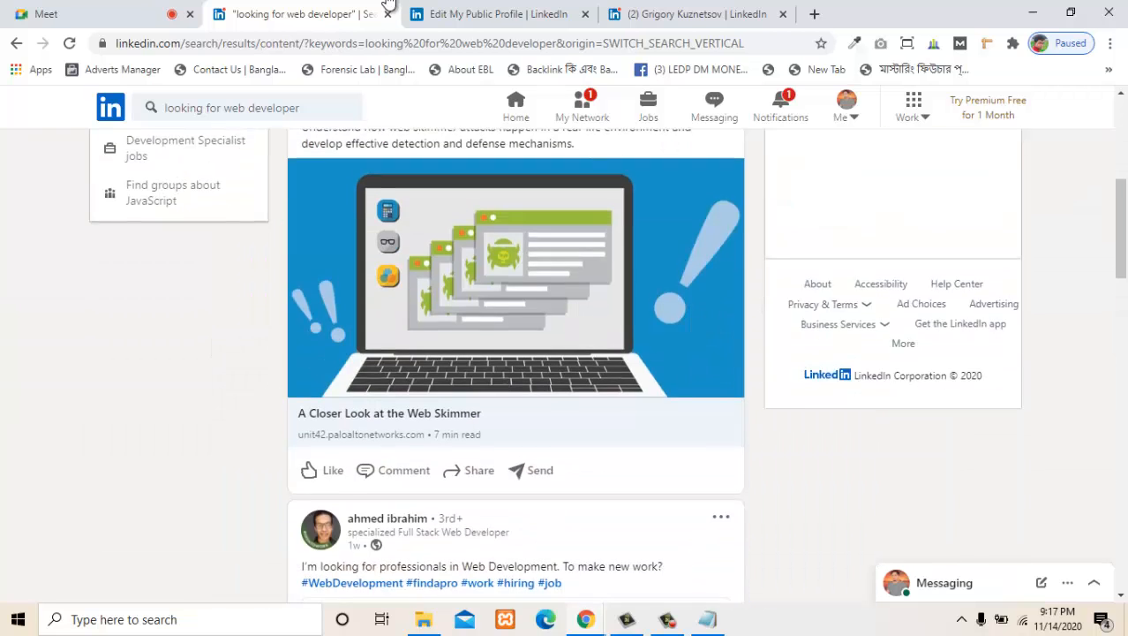
scroll(516, 353, "down", 4)
scroll(516, 353, "up", 9)
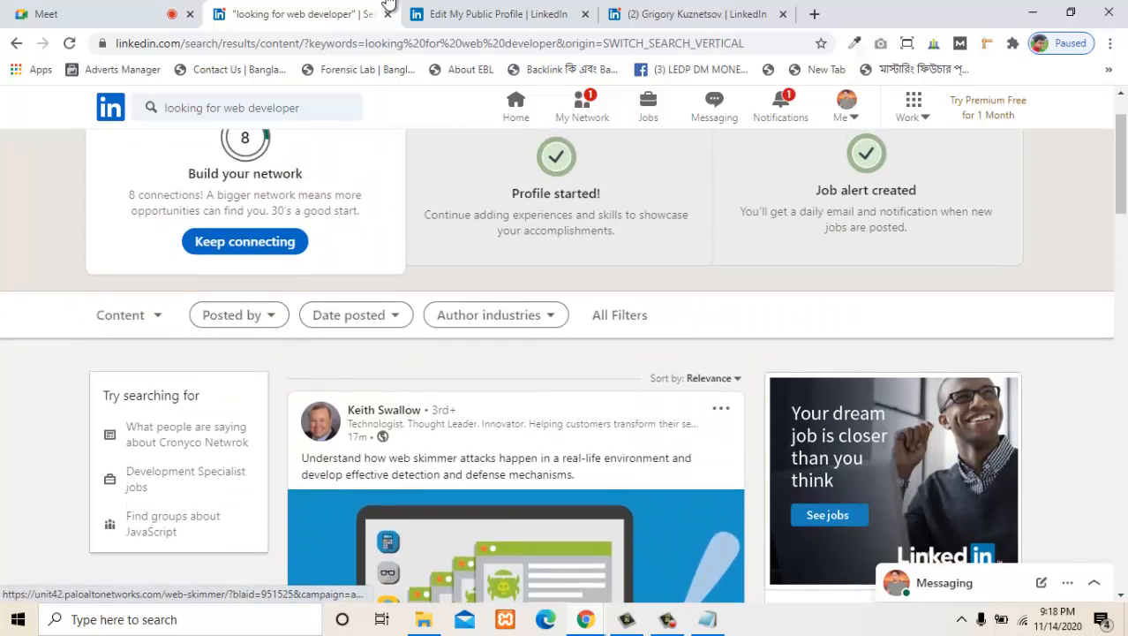
scroll(516, 353, "down", 2)
scroll(516, 354, "up", 2)
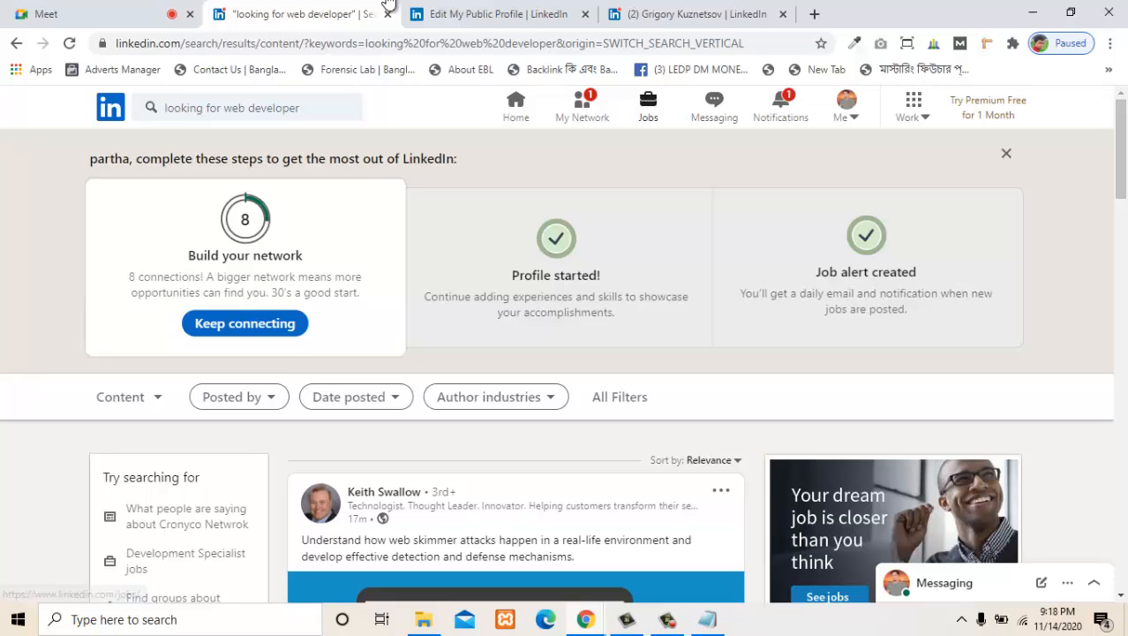
- Go to the LinkedIn jobs page and run the recent job search "Wordpress Developer" in Bangladesh
left_click(648, 106)
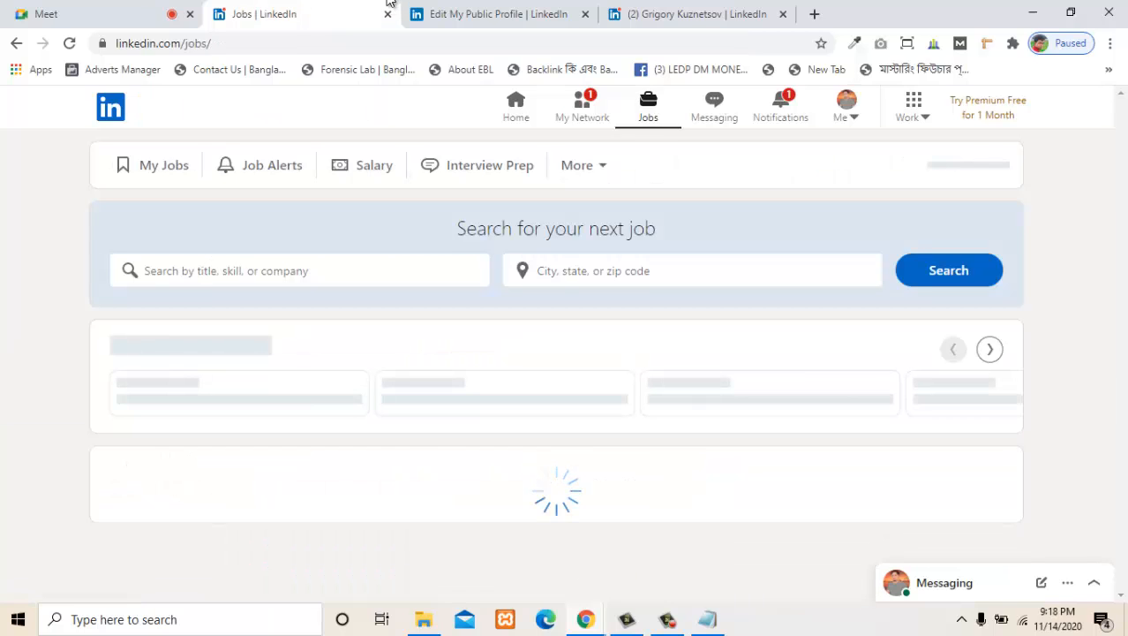
scroll(565, 344, "down", 5)
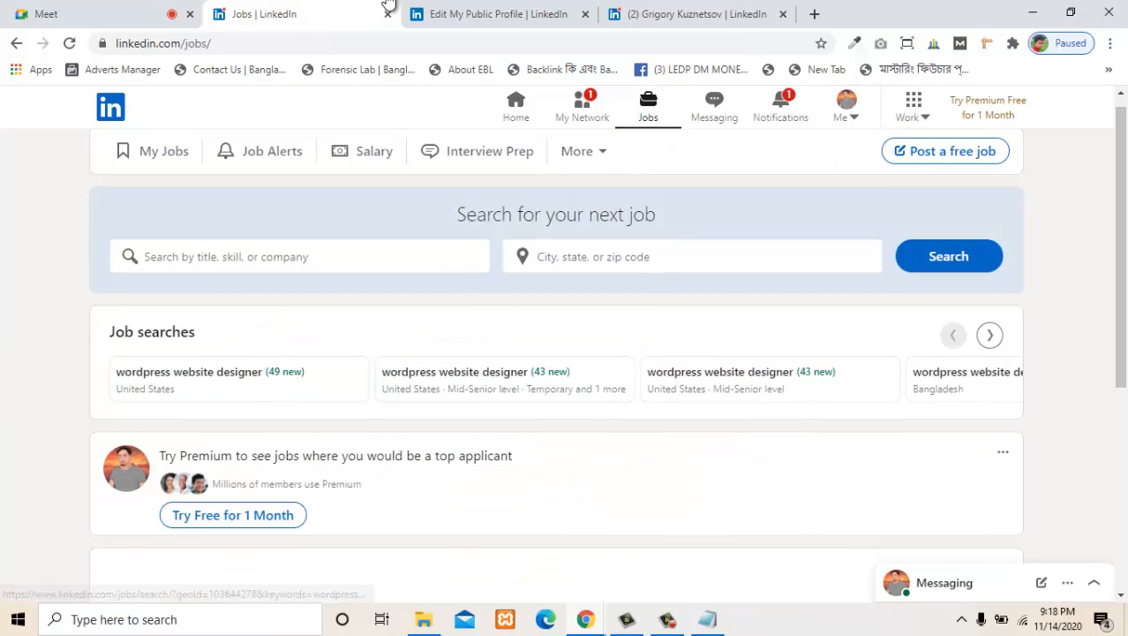
scroll(565, 344, "up", 5)
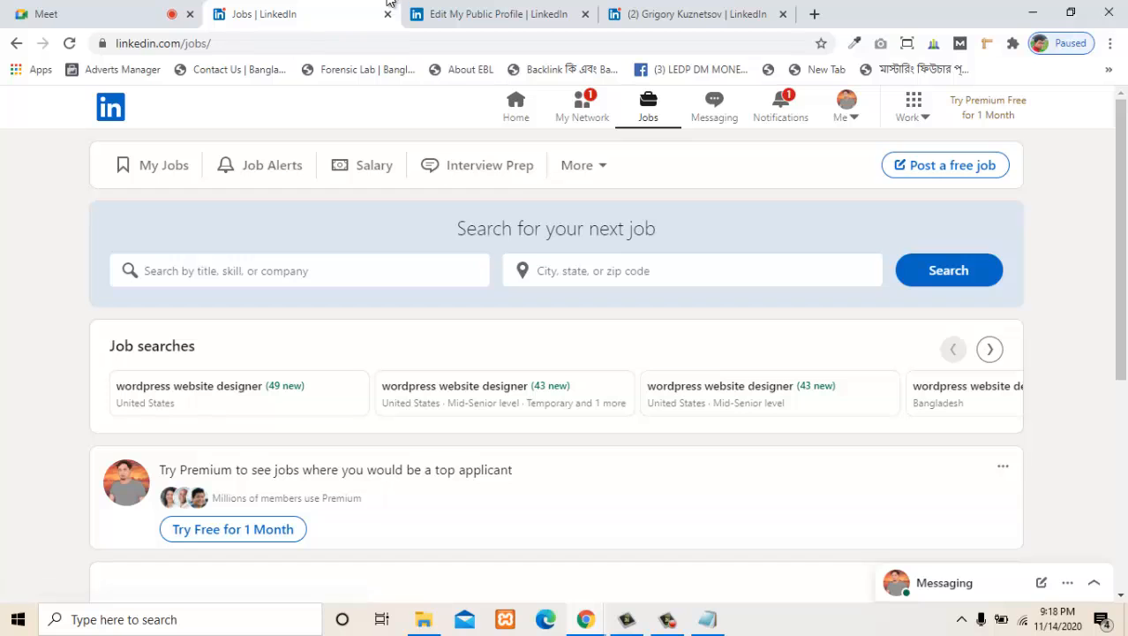
left_click(265, 271)
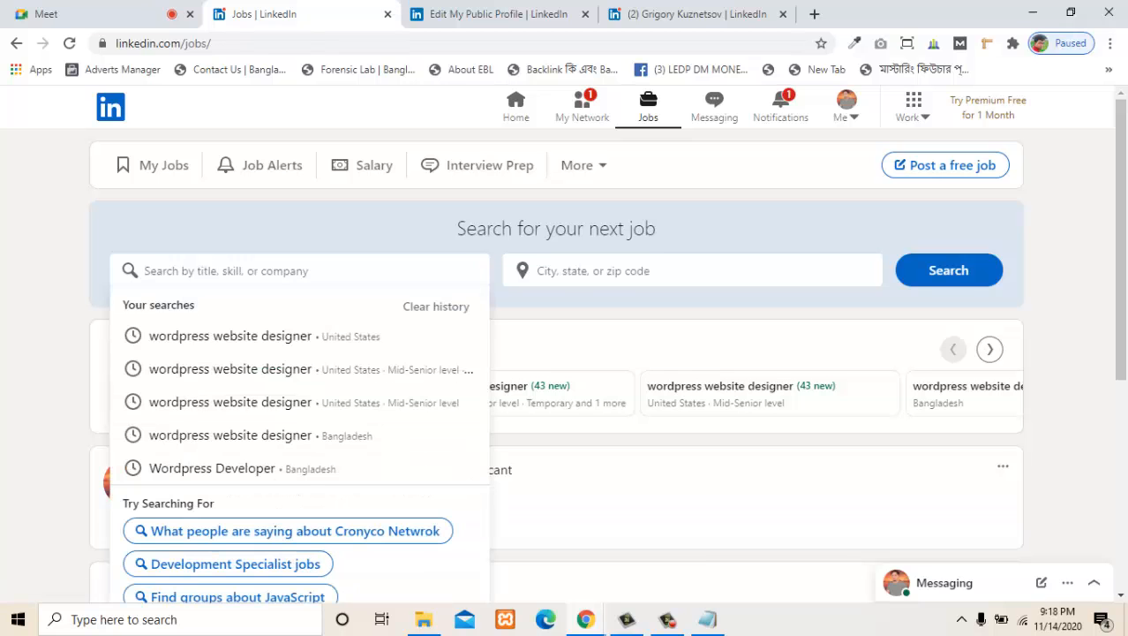
scroll(566, 344, "down", 1)
scroll(565, 345, "up", 1)
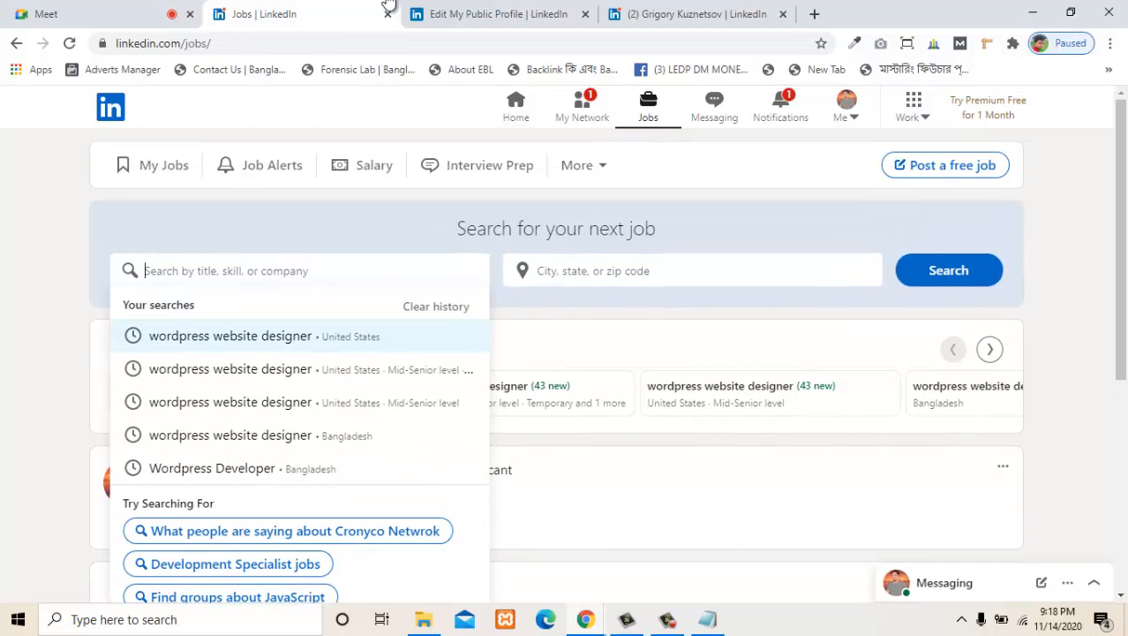
key("Down")
key("Down")
key("Down")
key("Down")
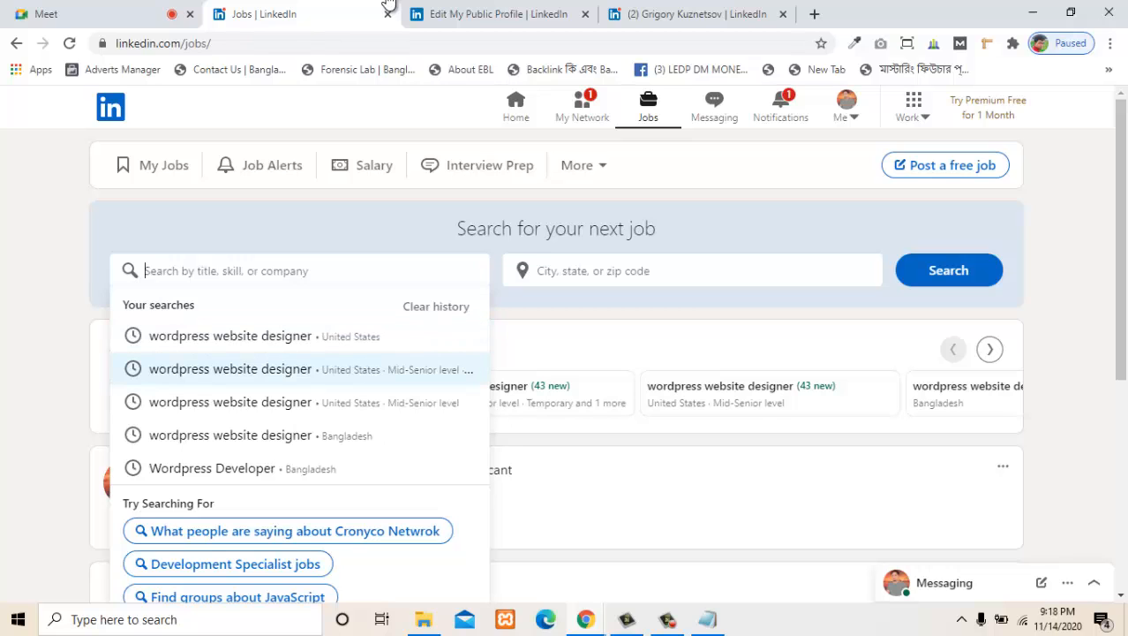
key("Return")
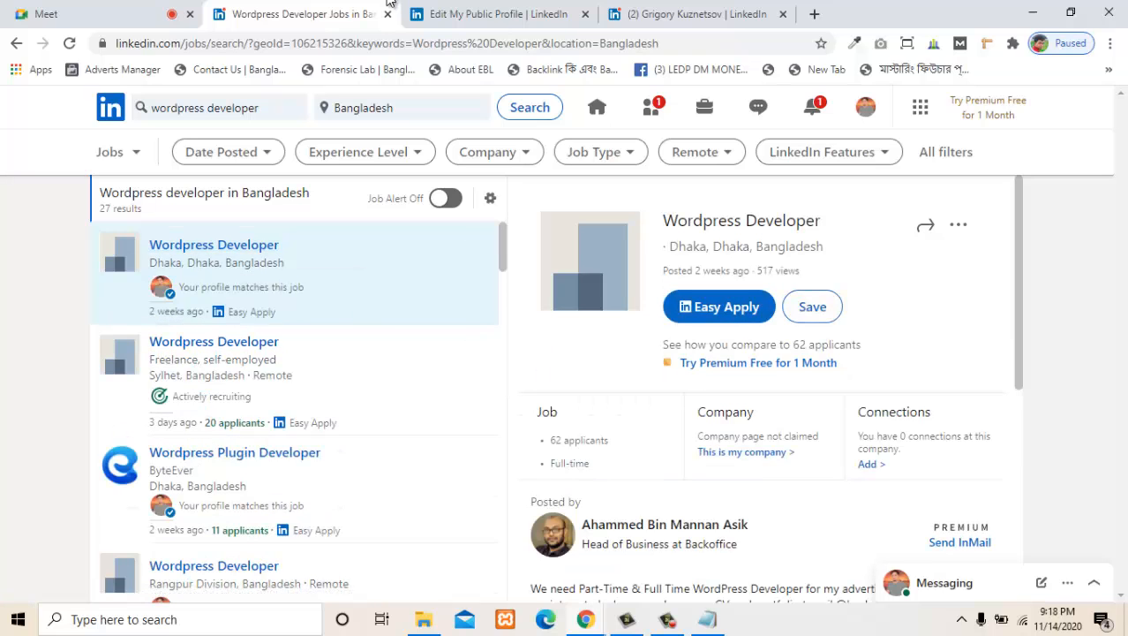
- Open the first Wordpress Developer job's title link in a new tab and look over the page that loads
right_click(710, 222)
left_click(761, 233)
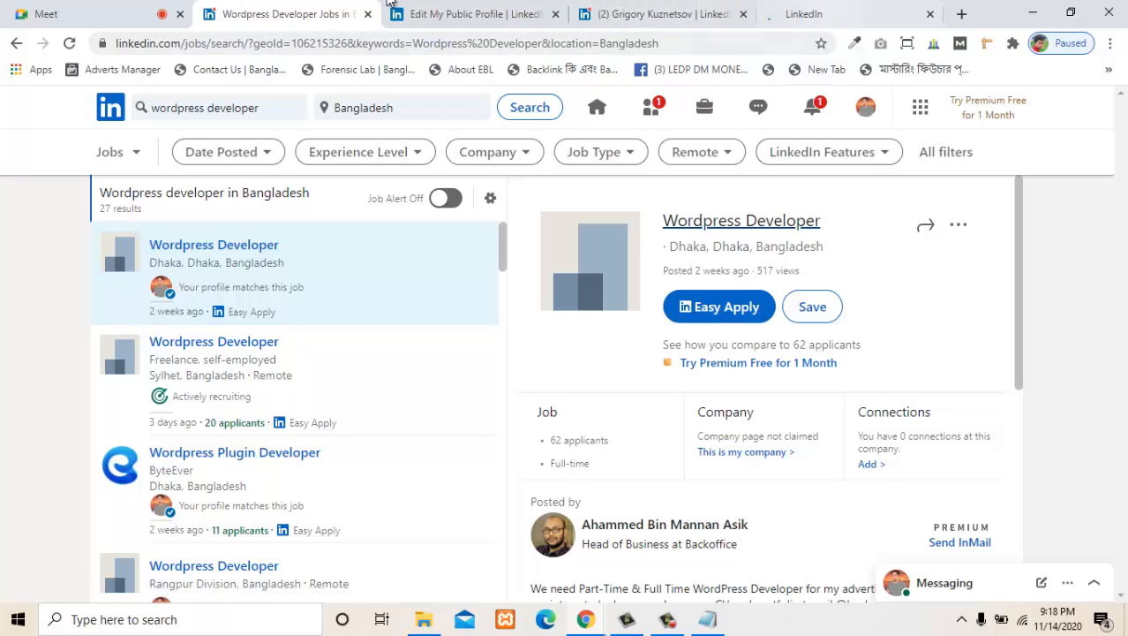
left_click(822, 14)
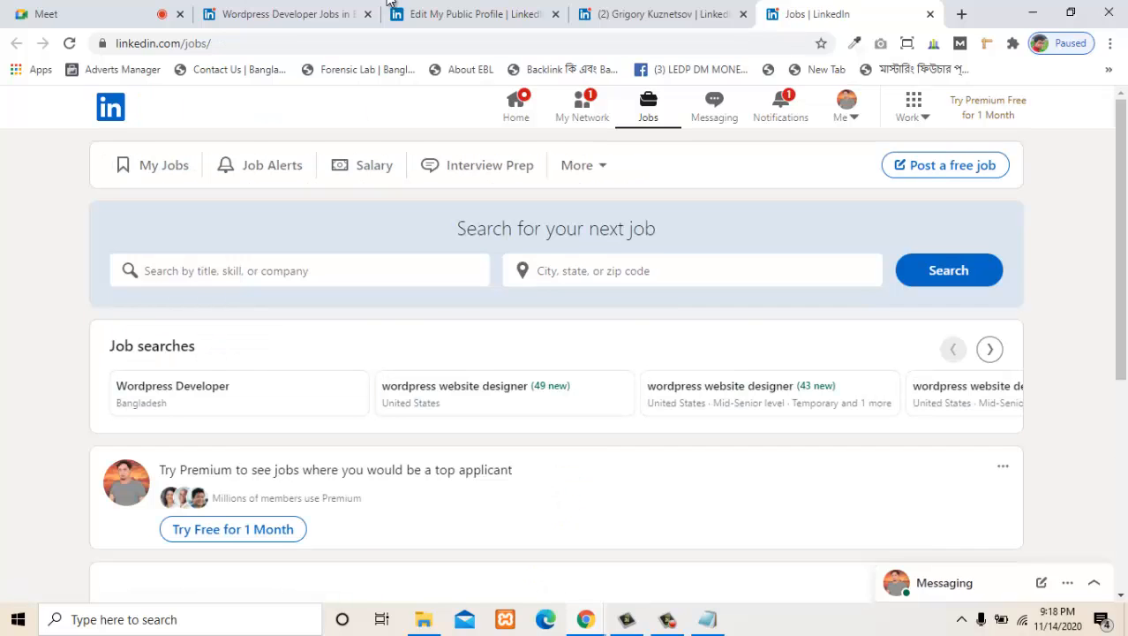
scroll(556, 365, "down", 5)
scroll(556, 365, "up", 5)
- Close the member profile, public profile settings and extra jobs tabs, returning to the Wordpress Developer job results
key("ctrl+shift+Tab")
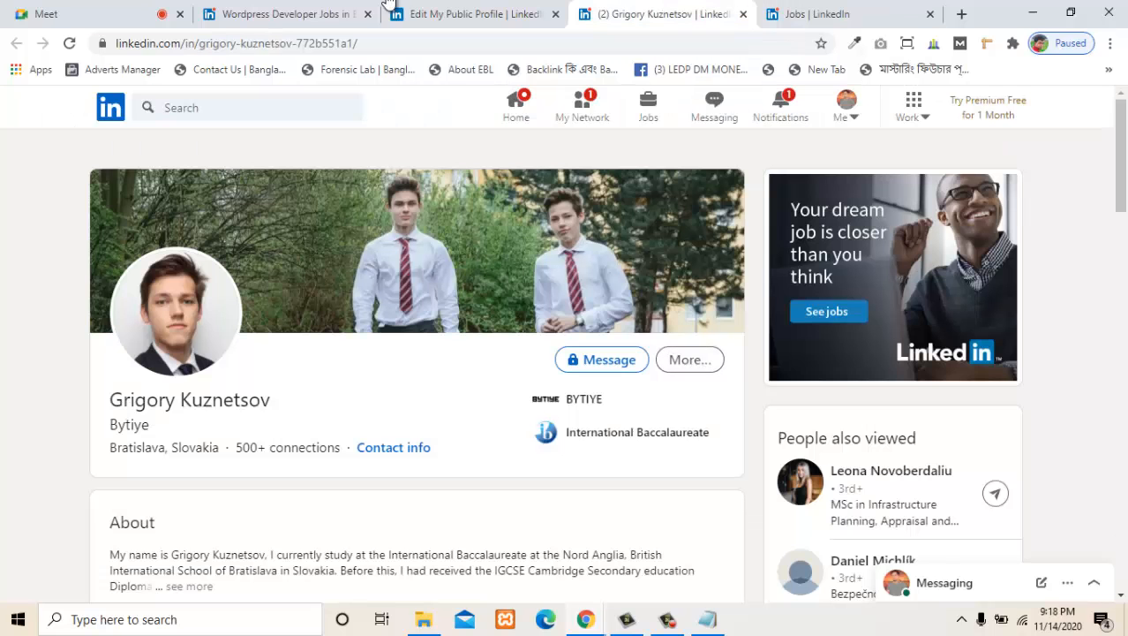
key("ctrl+w")
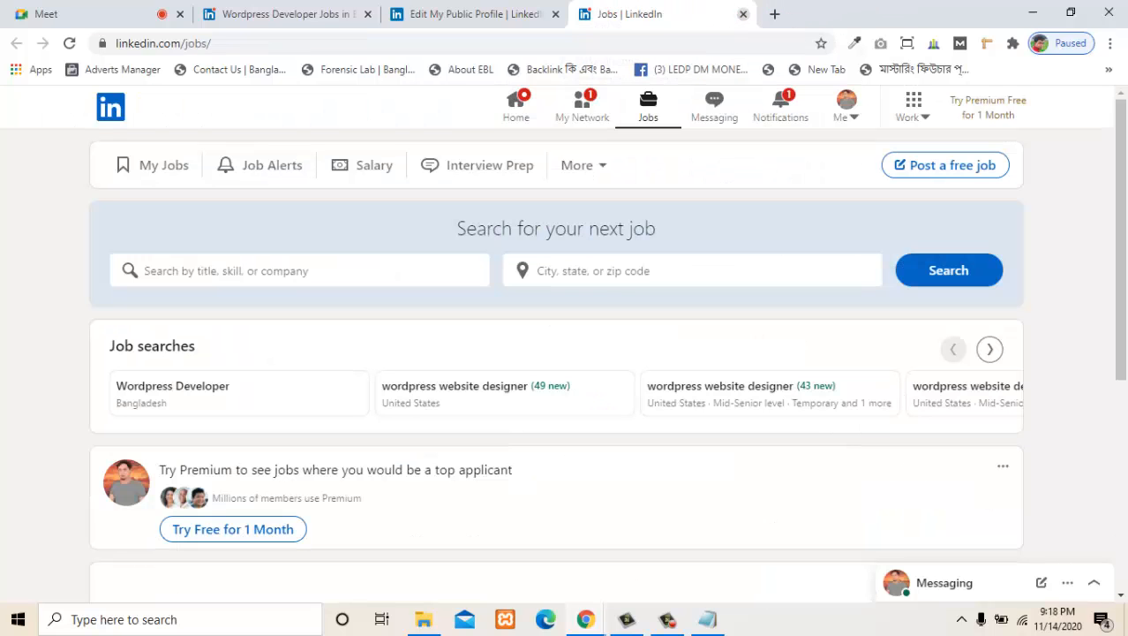
key("ctrl+shift+Tab")
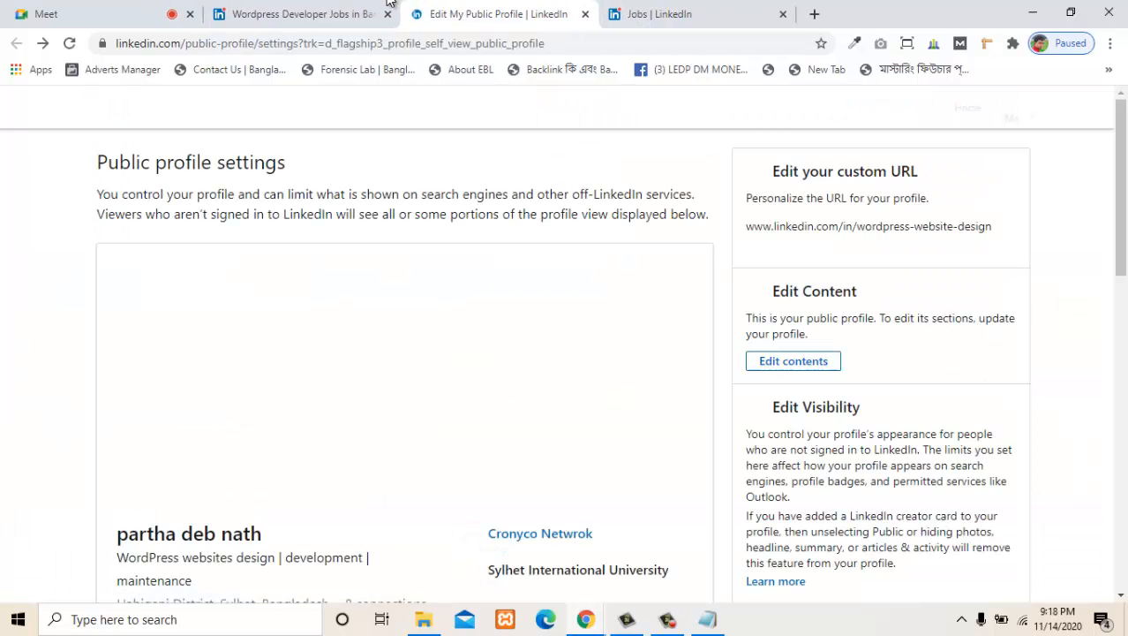
key("ctrl+shift+Tab")
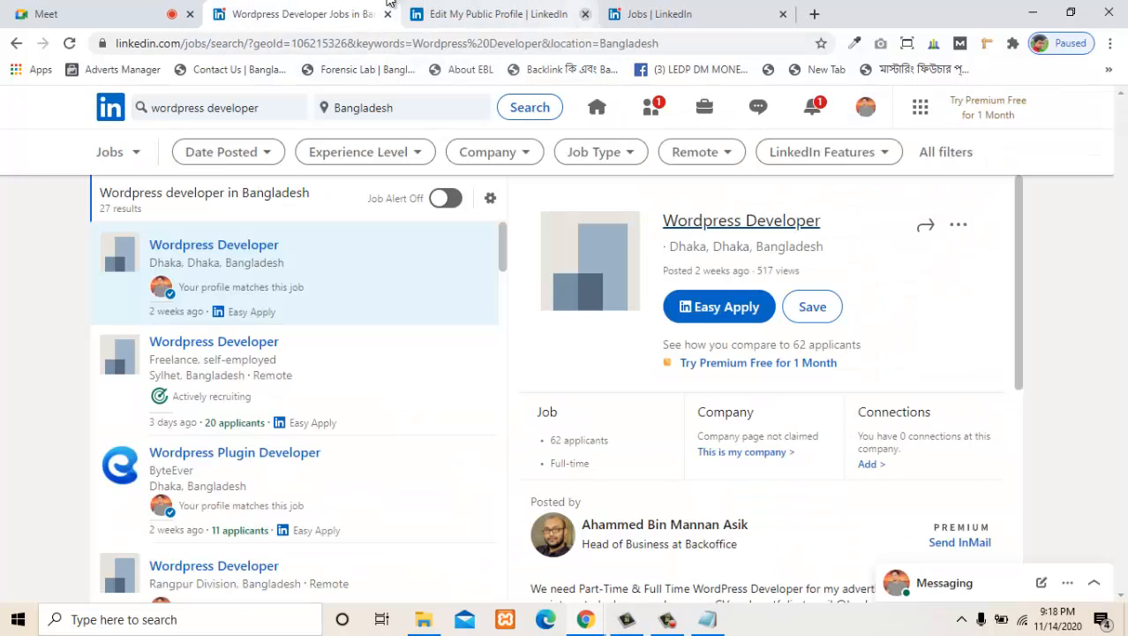
left_click(585, 14)
left_click(585, 14)
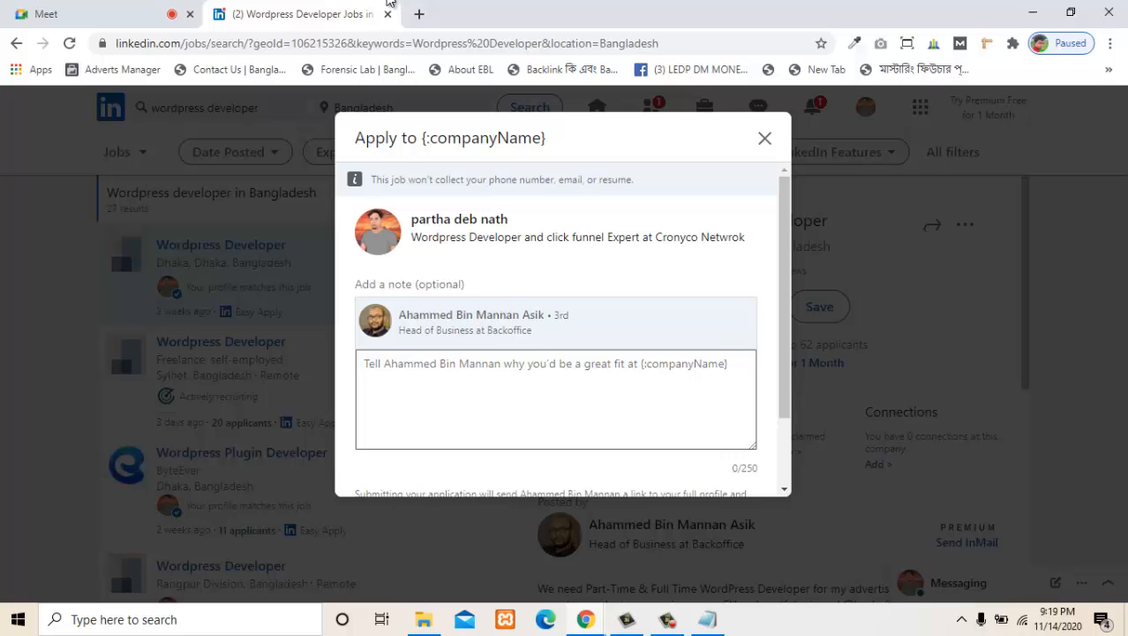
- Close the application form for the Wordpress Developer job in Dhaka and read the posting's description
left_click(766, 139)
scroll(761, 389, "down", 3)
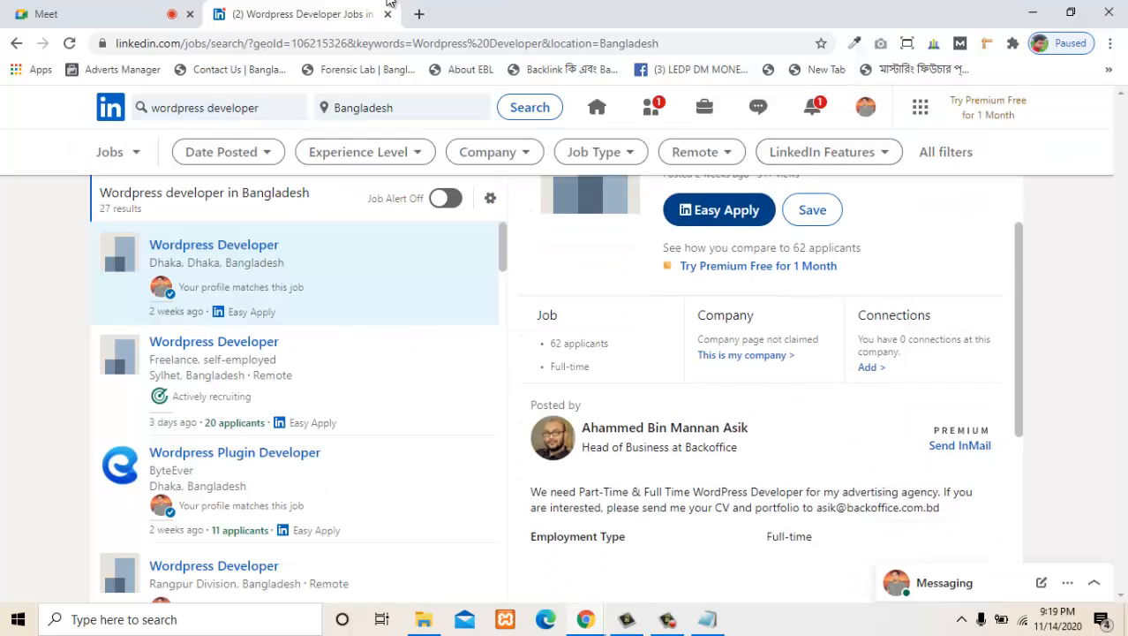
- Open the job poster's profile from the posting and start a connection invitation with a note
left_click(565, 385)
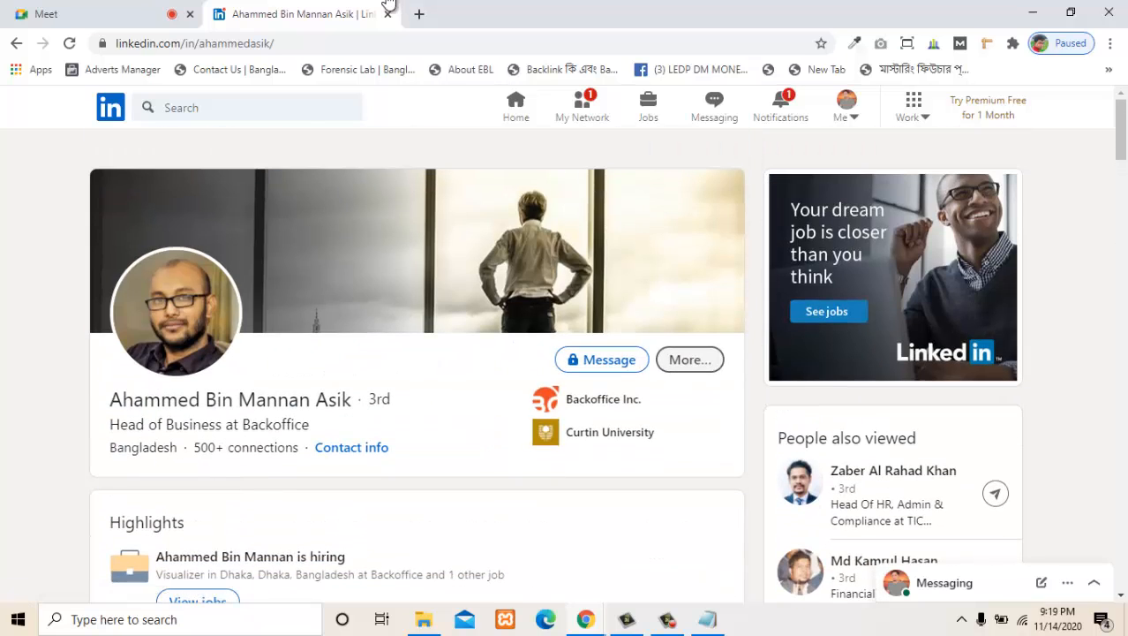
left_click(690, 360)
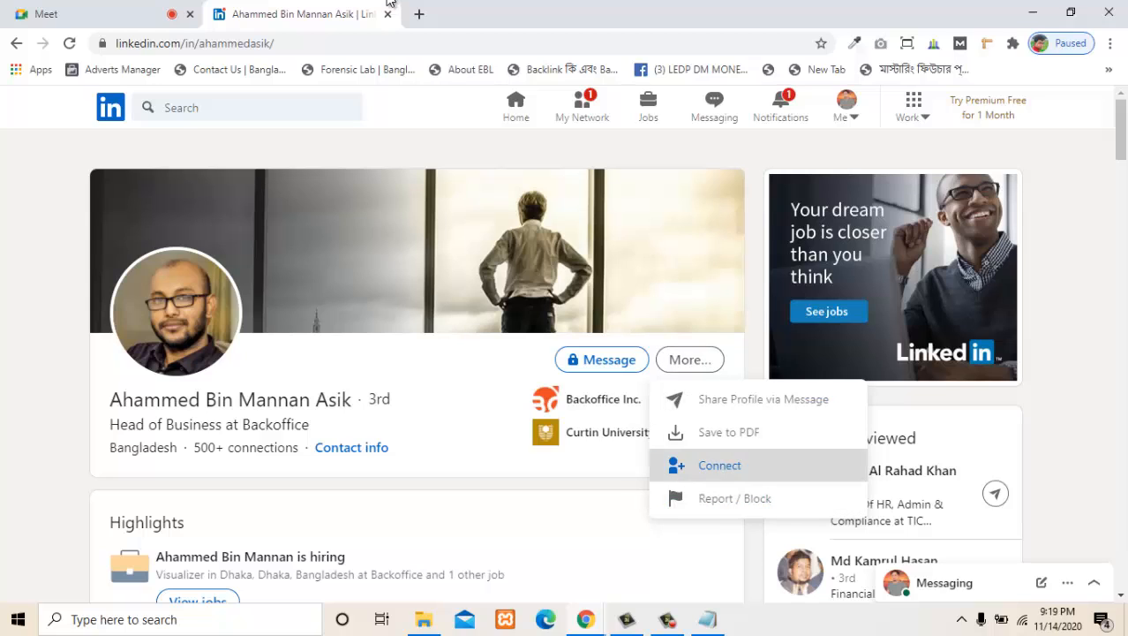
left_click(720, 465)
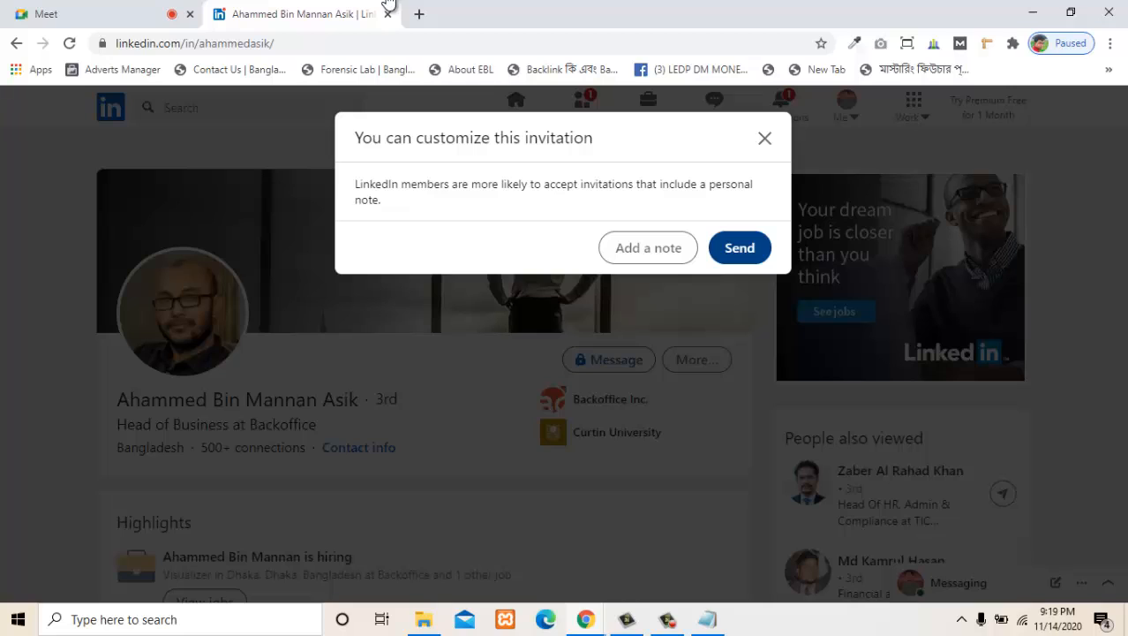
left_click(648, 247)
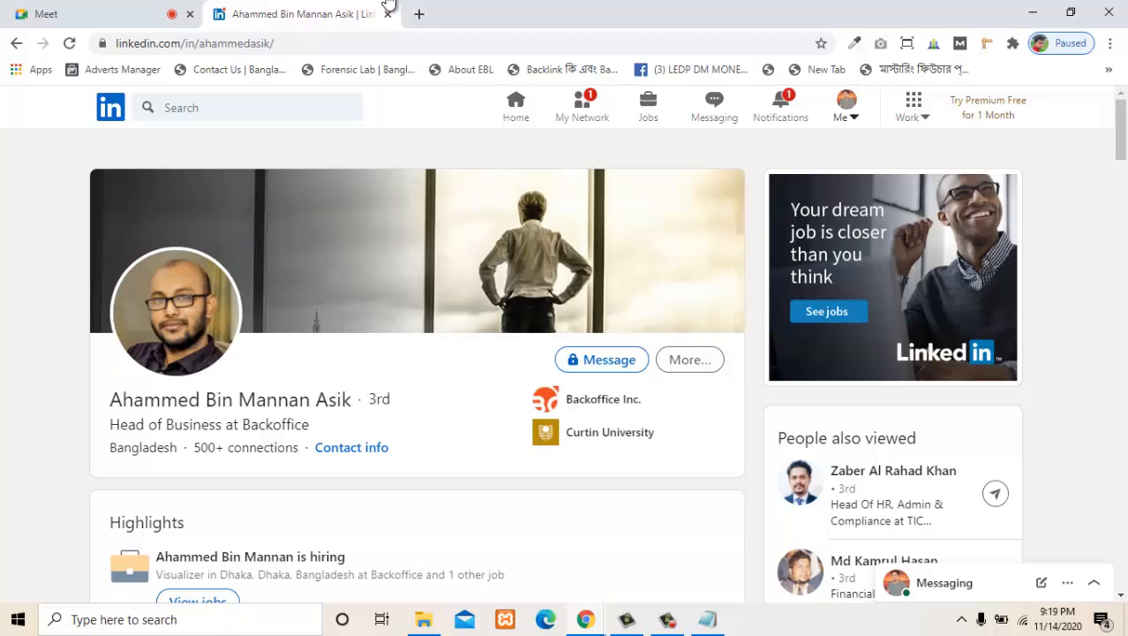
- Go to LinkedIn Groups and show the account's own groups
left_click(846, 107)
left_click(913, 107)
left_click(913, 107)
left_click(913, 107)
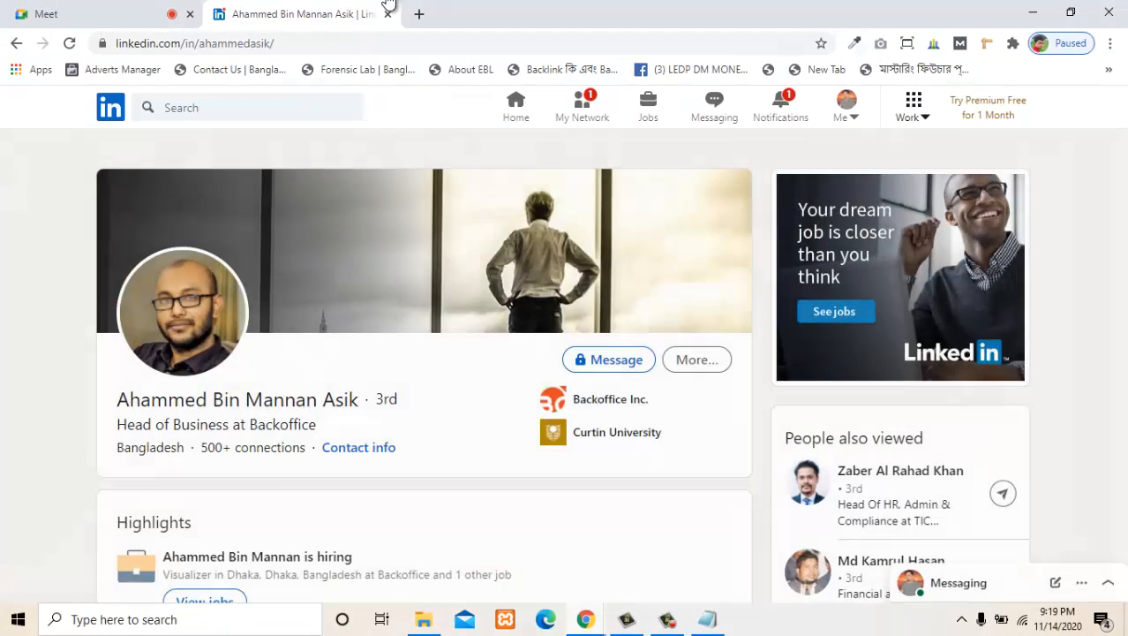
left_click(913, 107)
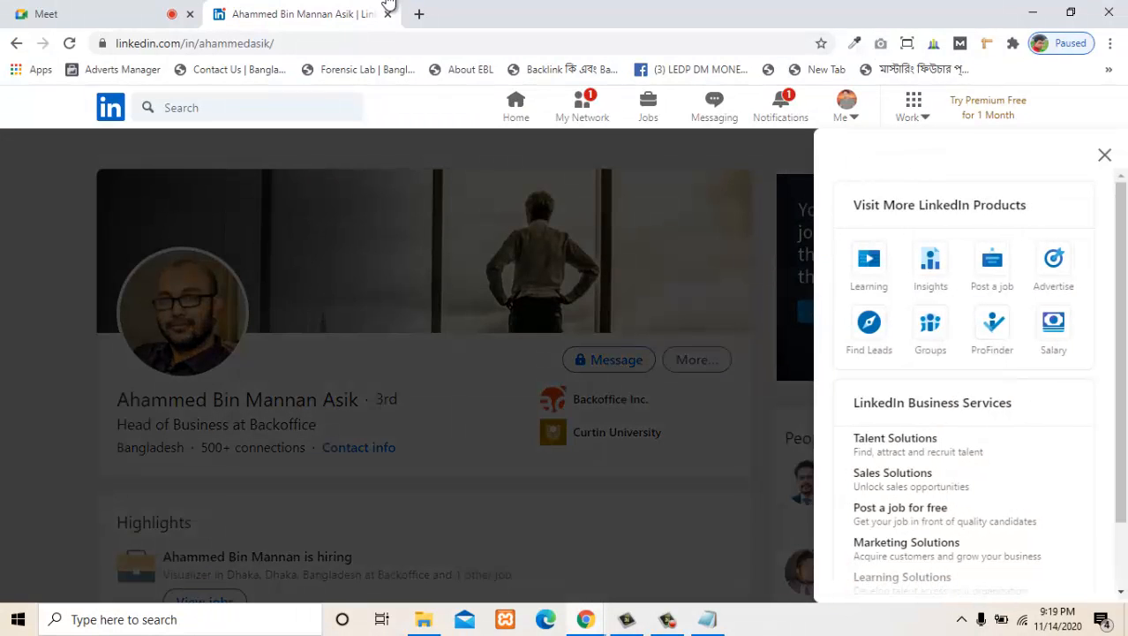
left_click(930, 327)
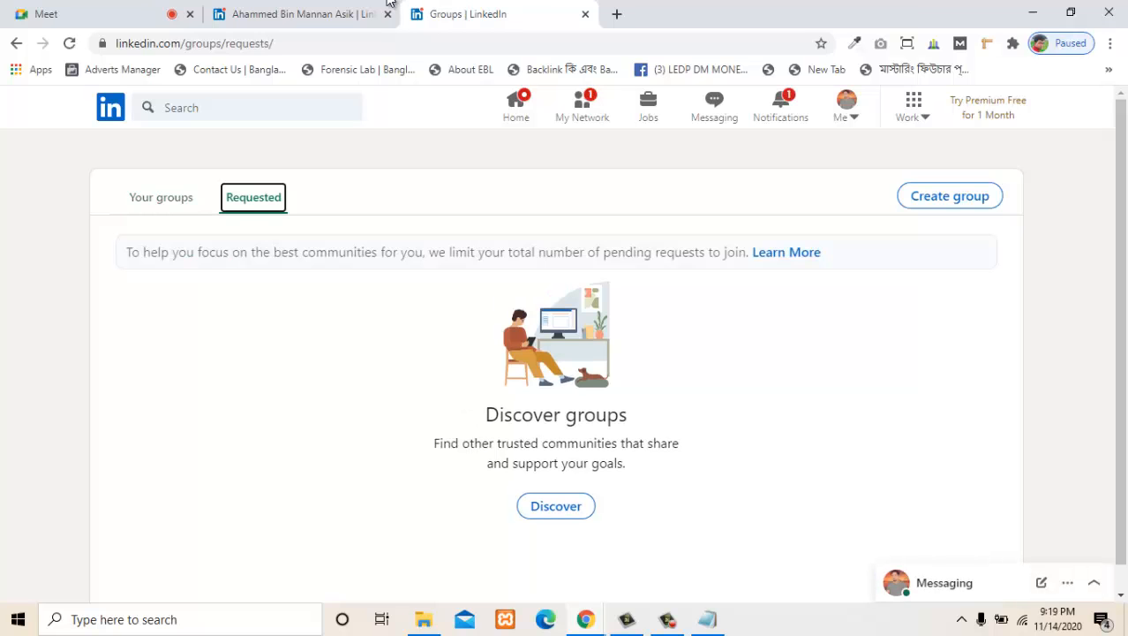
key("shift+Tab")
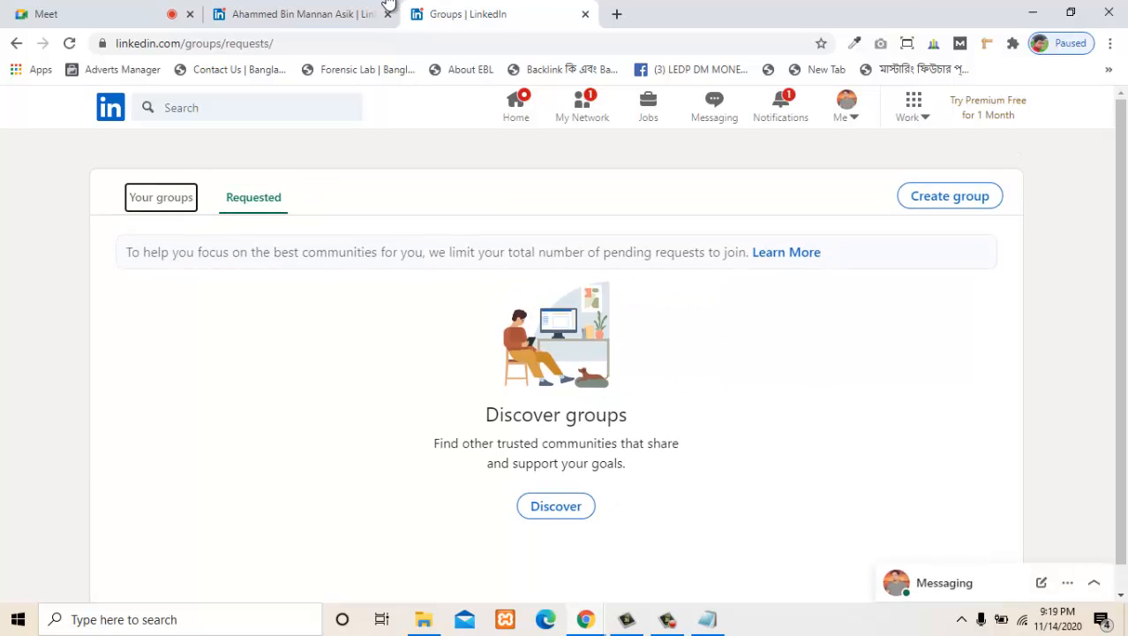
key("Return")
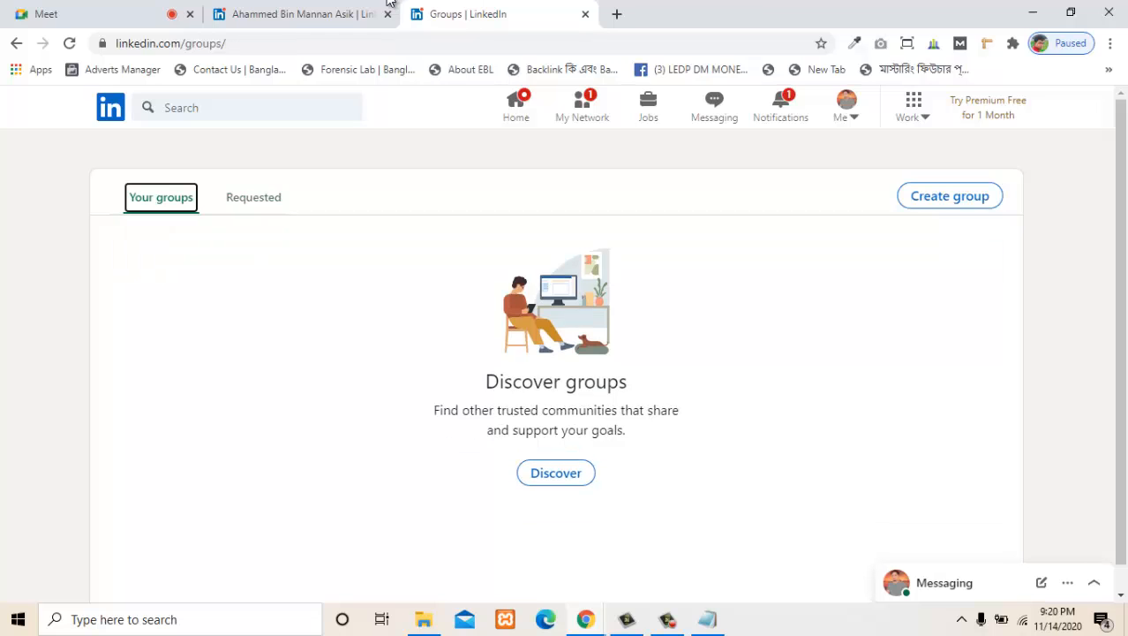
- Search LinkedIn for "word" and run the suggested search "wordpress design" in Services
left_click(231, 108)
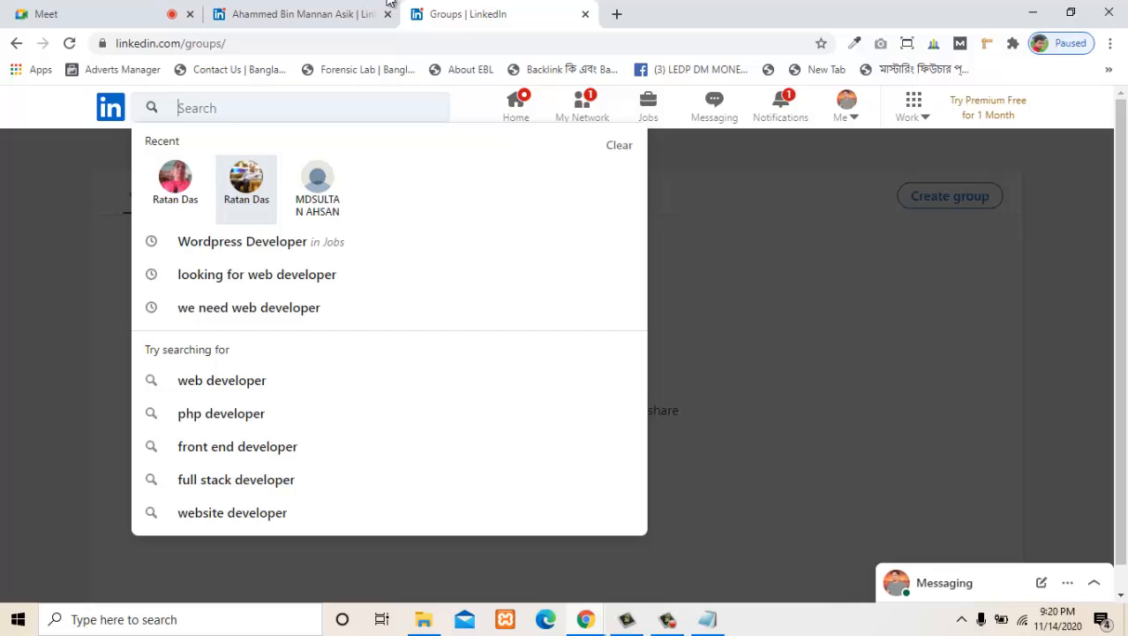
type("word")
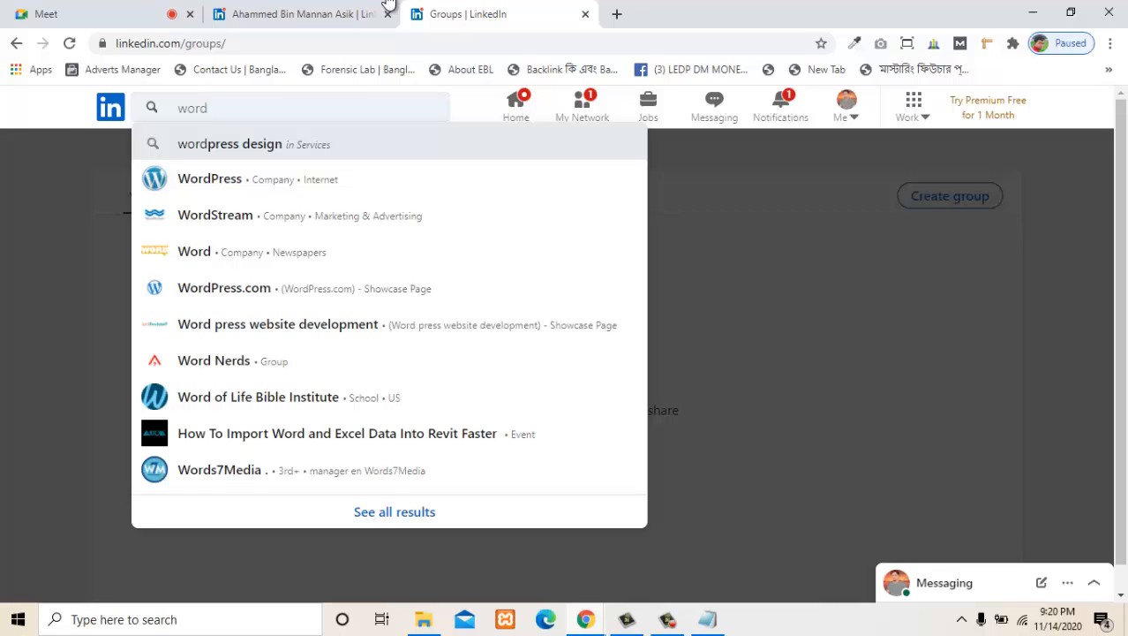
key("Return")
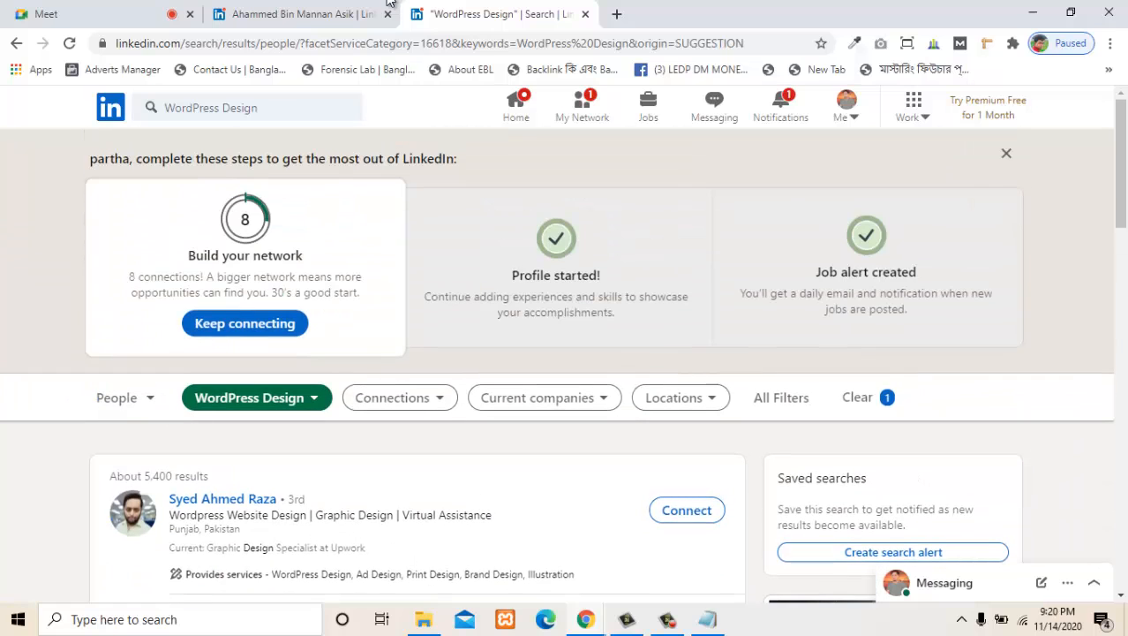
- Look over the people results for WordPress Design and the filters available for them
scroll(544, 397, "down", 4)
scroll(545, 398, "up", 4)
scroll(389, 2, "down", 2)
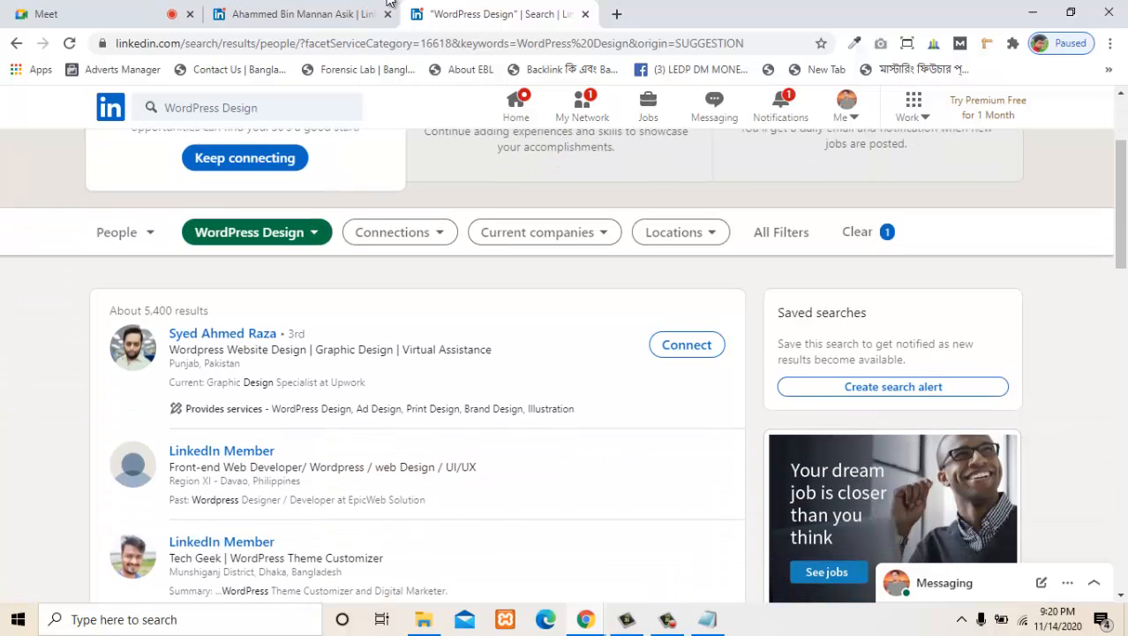
left_click(400, 232)
left_click(400, 232)
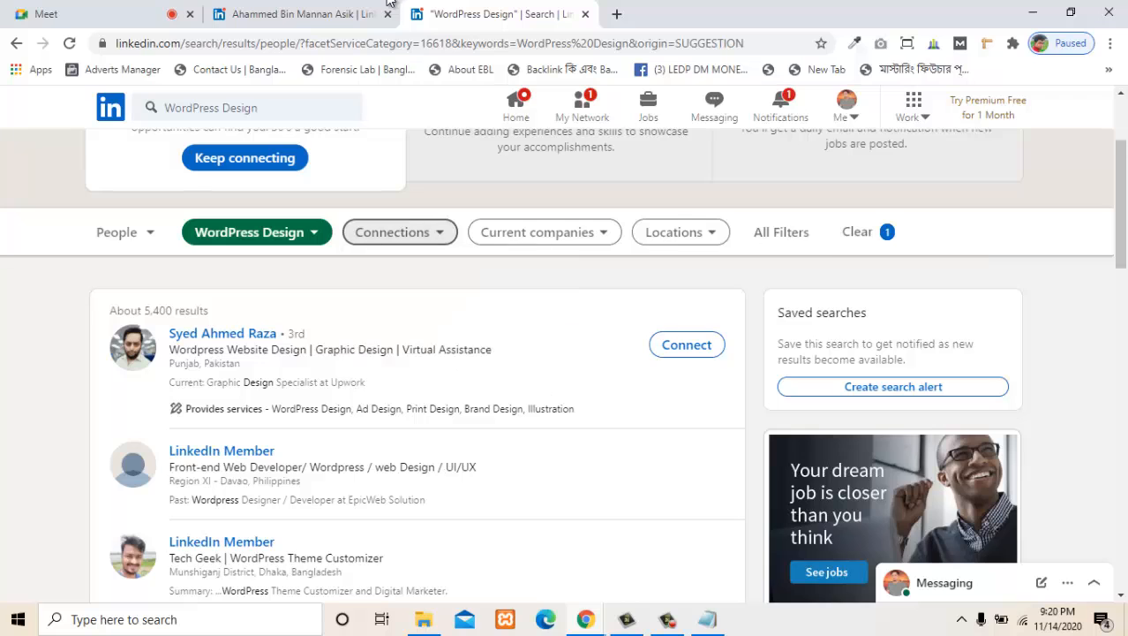
scroll(389, 1, "up", 2)
left_click(305, 14)
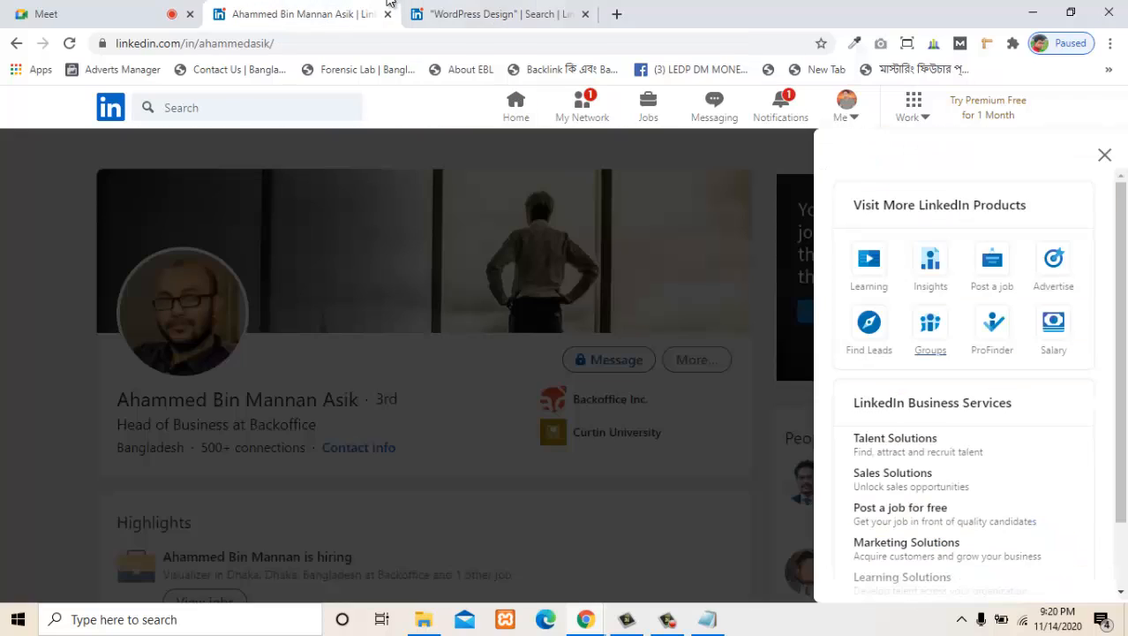
left_click(499, 15)
left_click(267, 107)
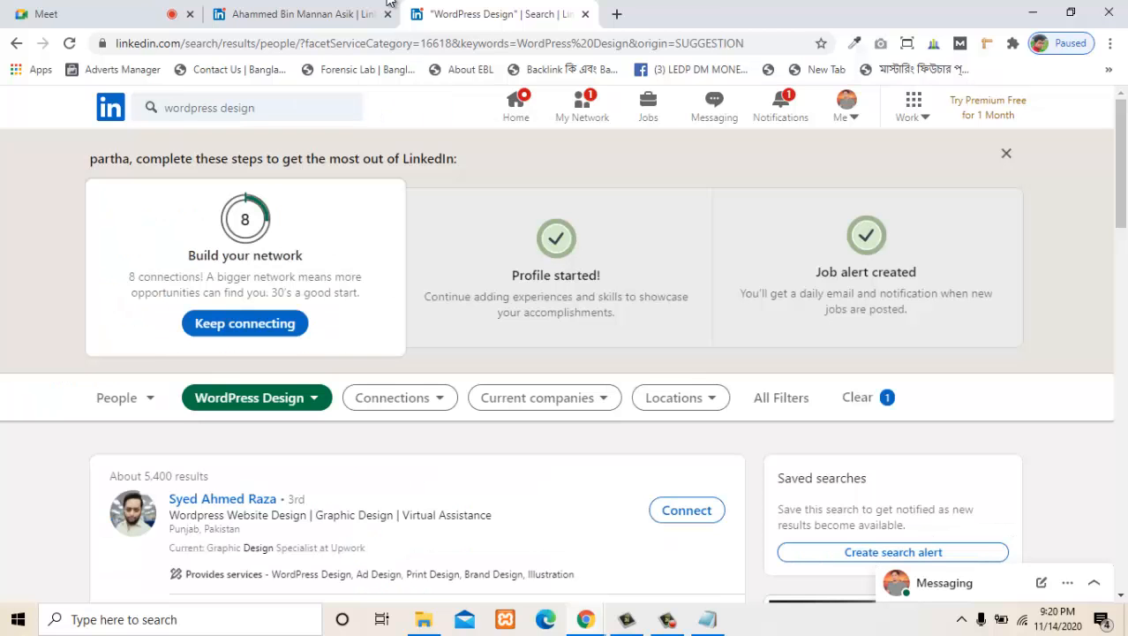
scroll(389, 318, "down", 3)
scroll(390, 318, "up", 2)
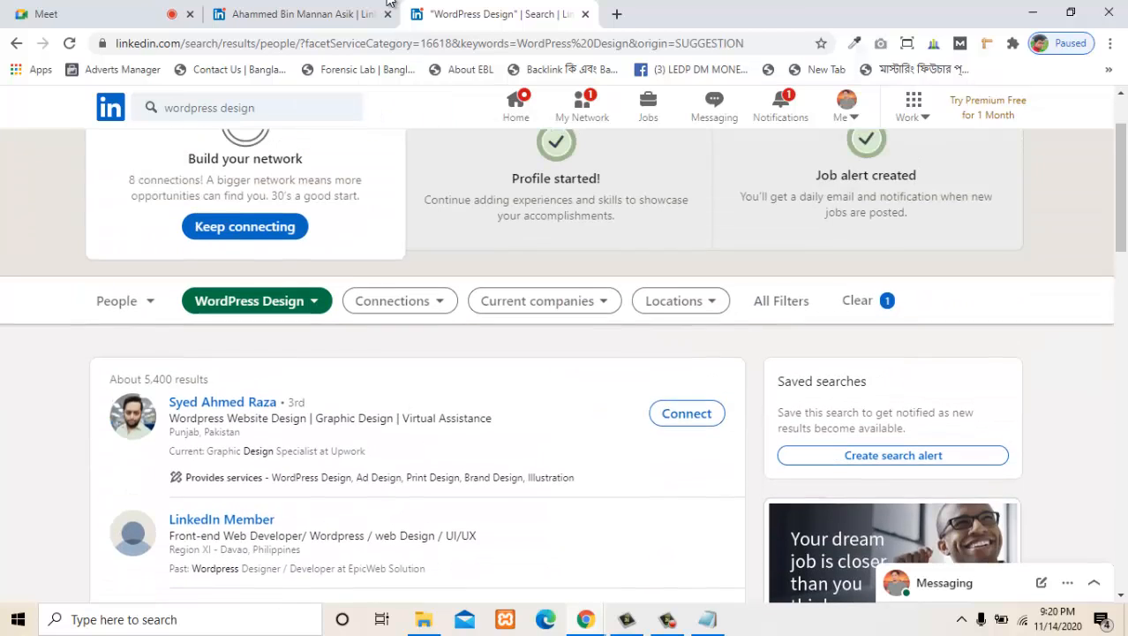
- Switch the wordpress design search results from People to Groups and browse the listed groups
left_click(118, 315)
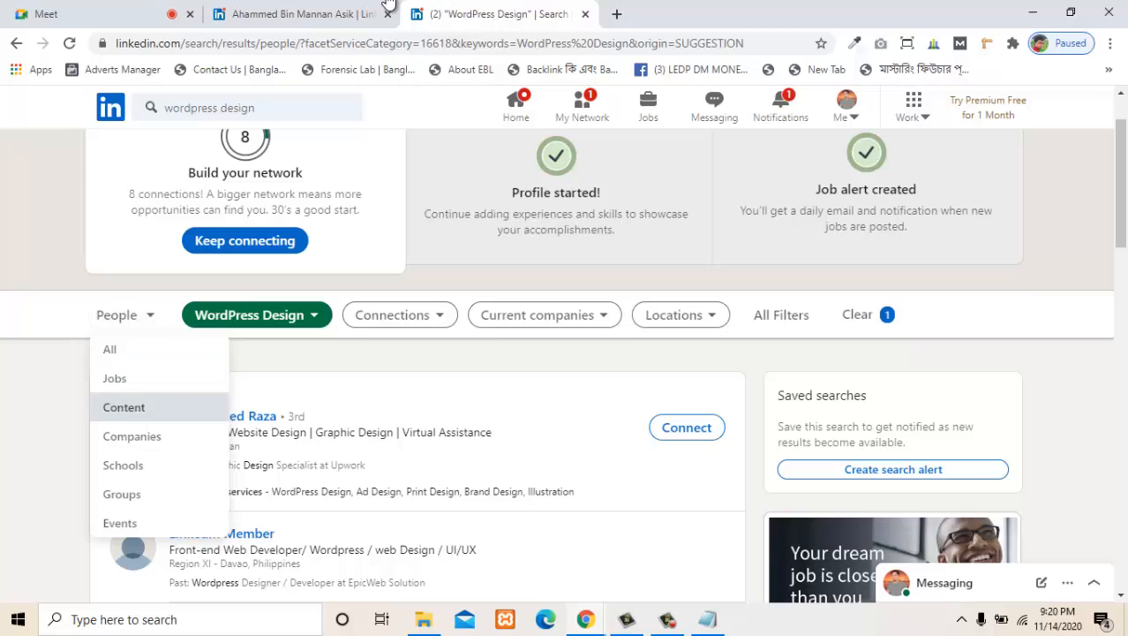
left_click(121, 494)
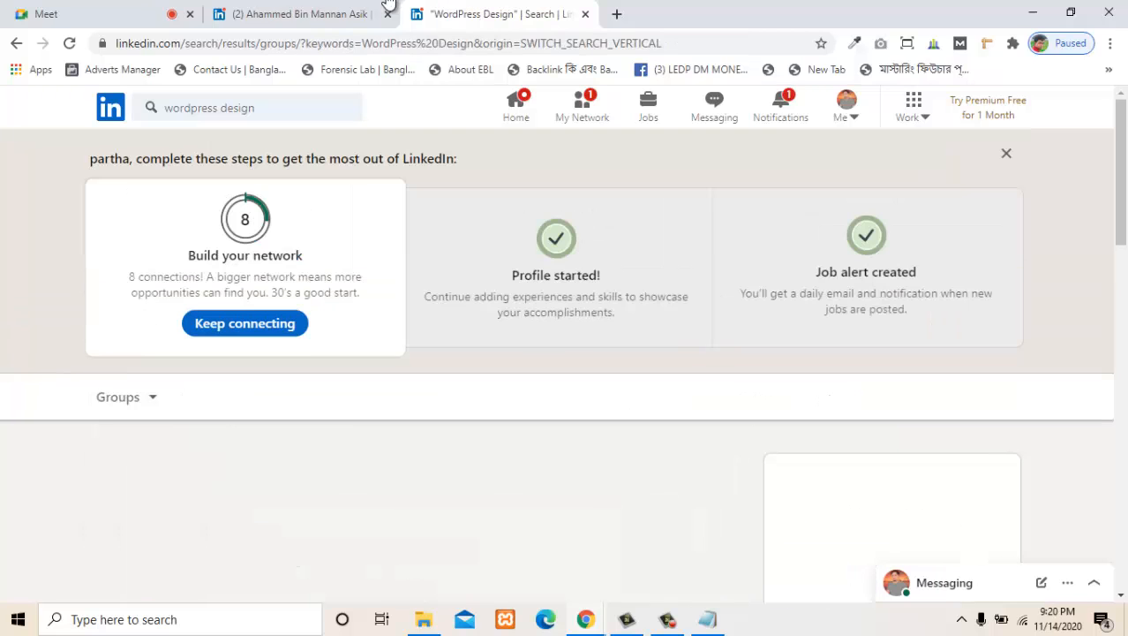
scroll(389, 366, "down", 2)
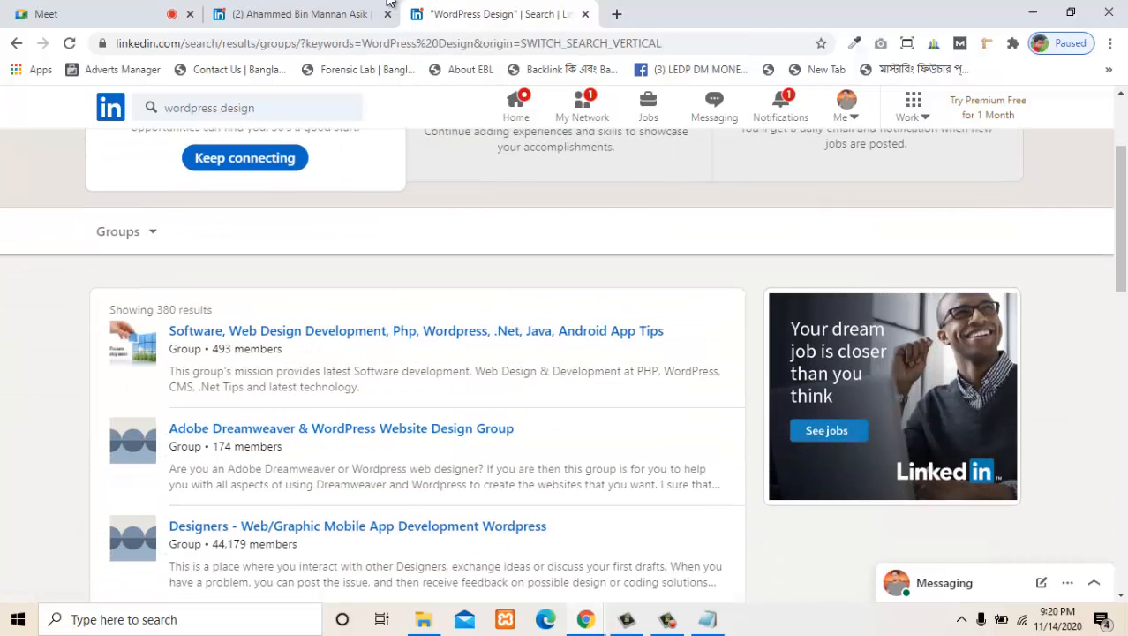
scroll(564, 353, "down", 1)
scroll(563, 353, "up", 3)
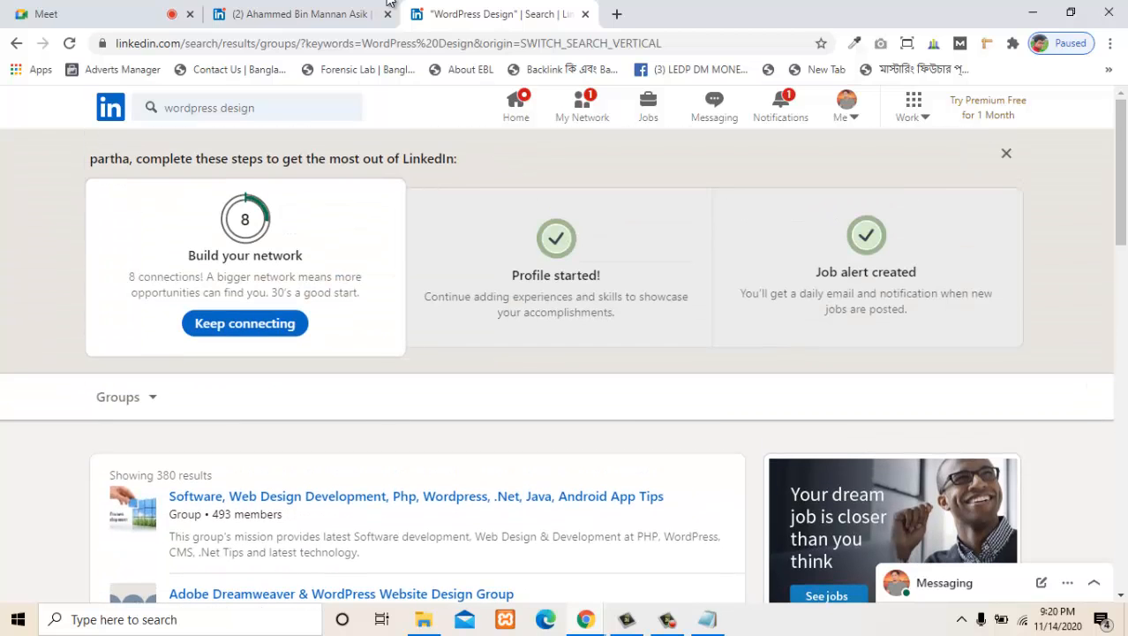
scroll(277, 260, "down", 4)
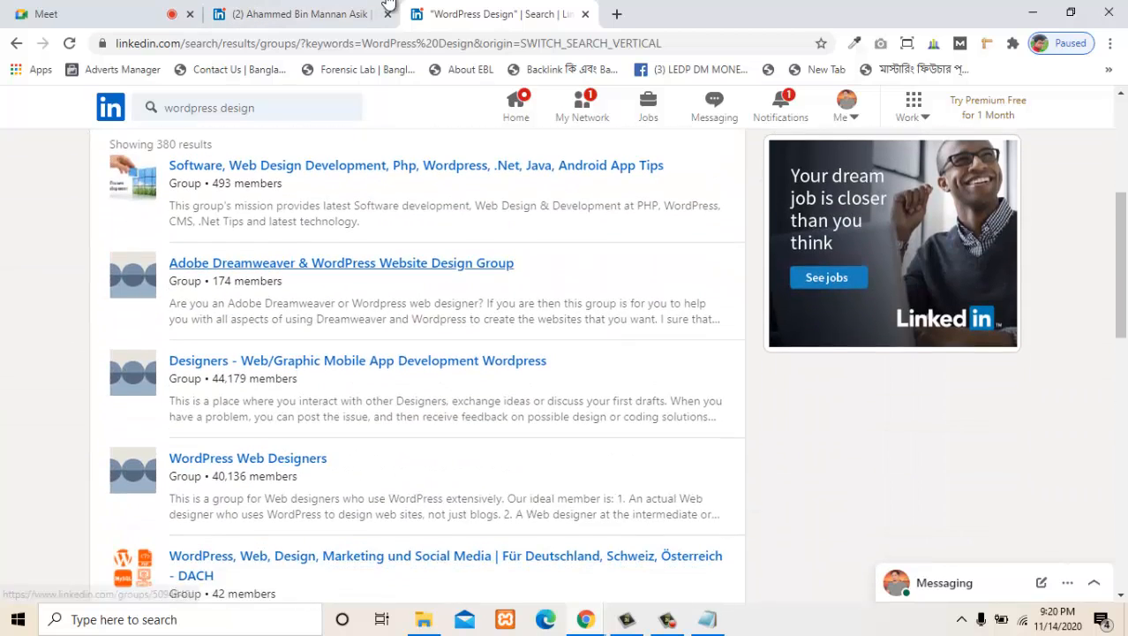
scroll(277, 259, "down", 2)
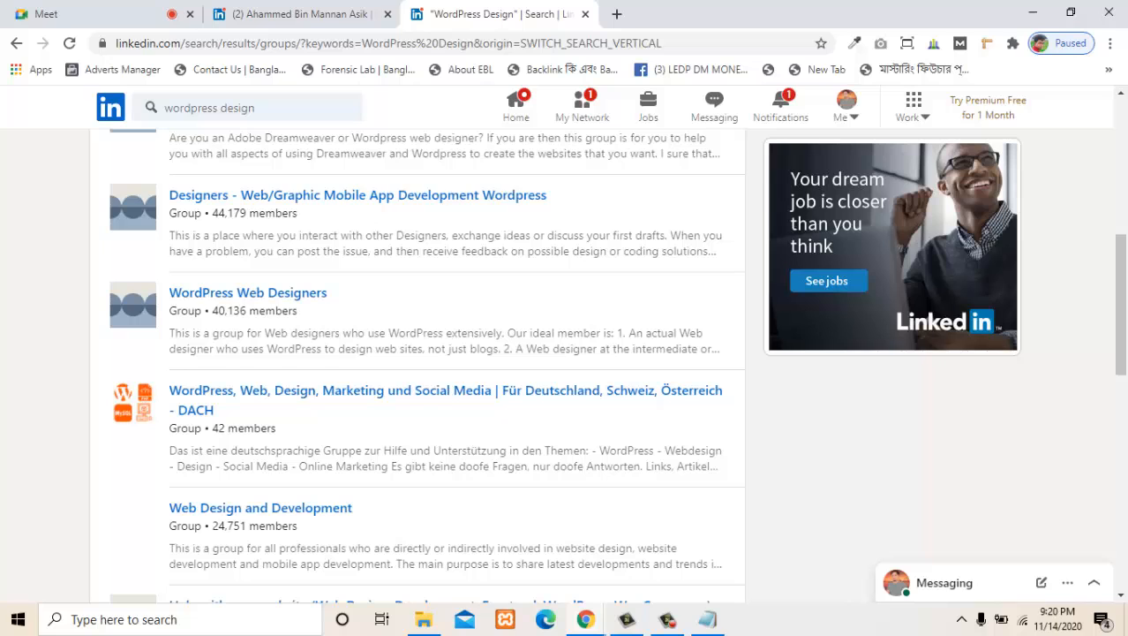
scroll(281, 297, "down", 1)
- Open the WordPress Web Designers group in a new tab and request to join it
right_click(281, 217)
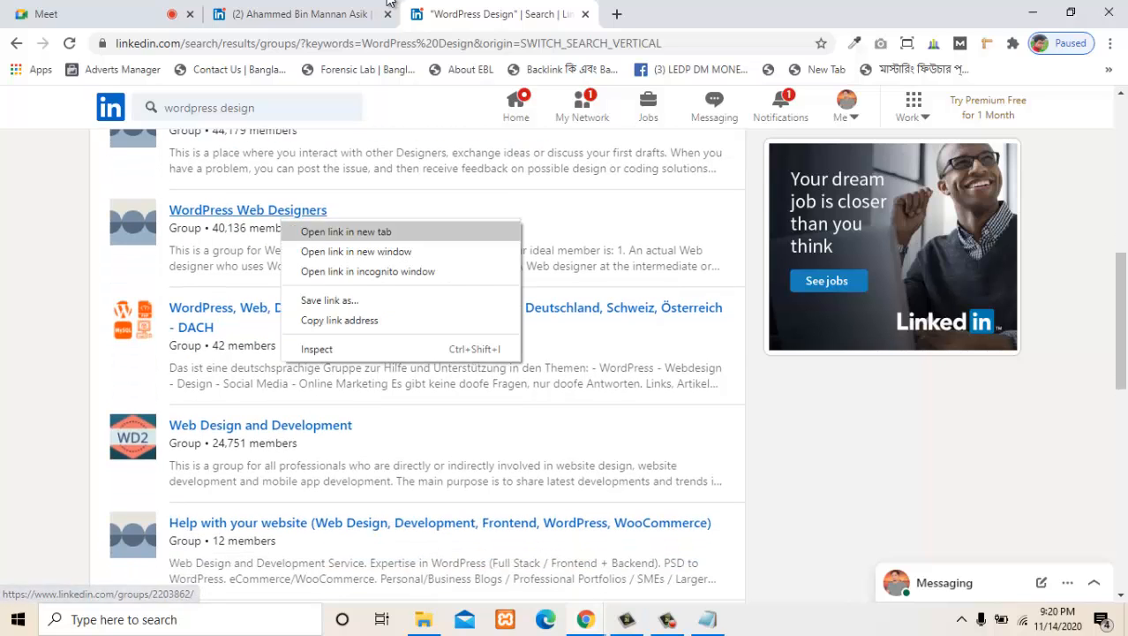
key("Return")
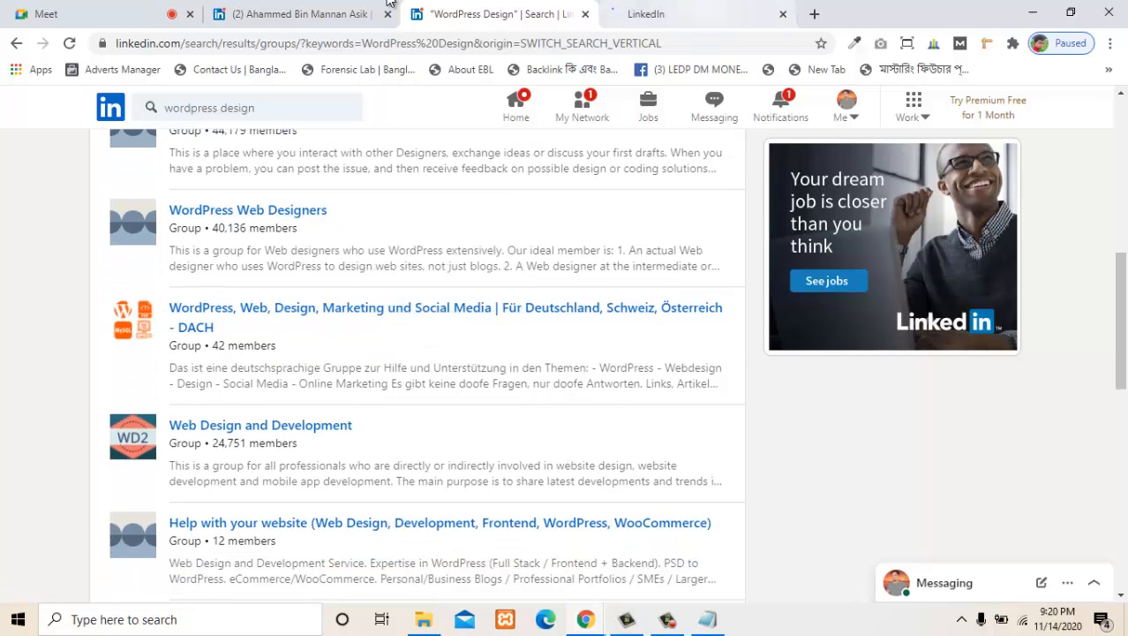
key("ctrl+Tab")
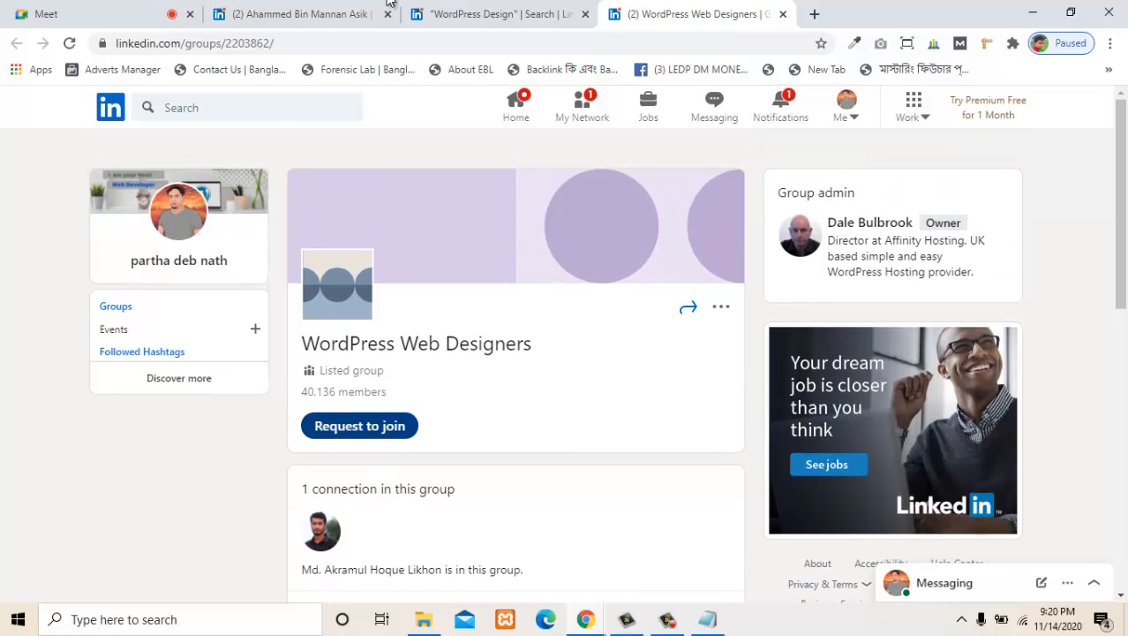
left_click(359, 426)
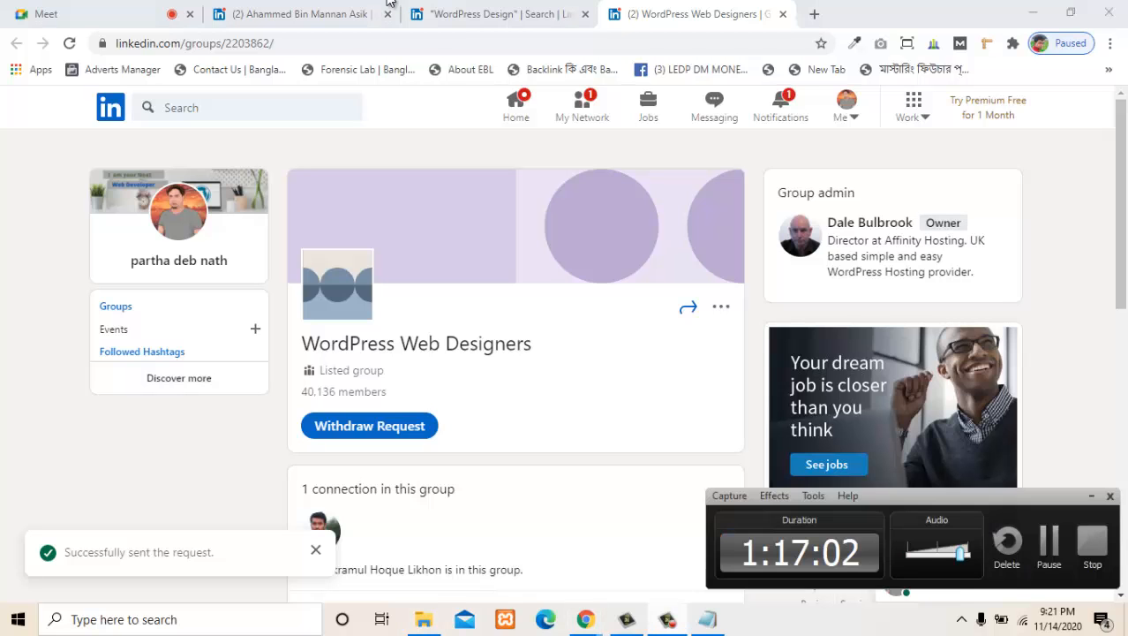
key("ctrl+1")
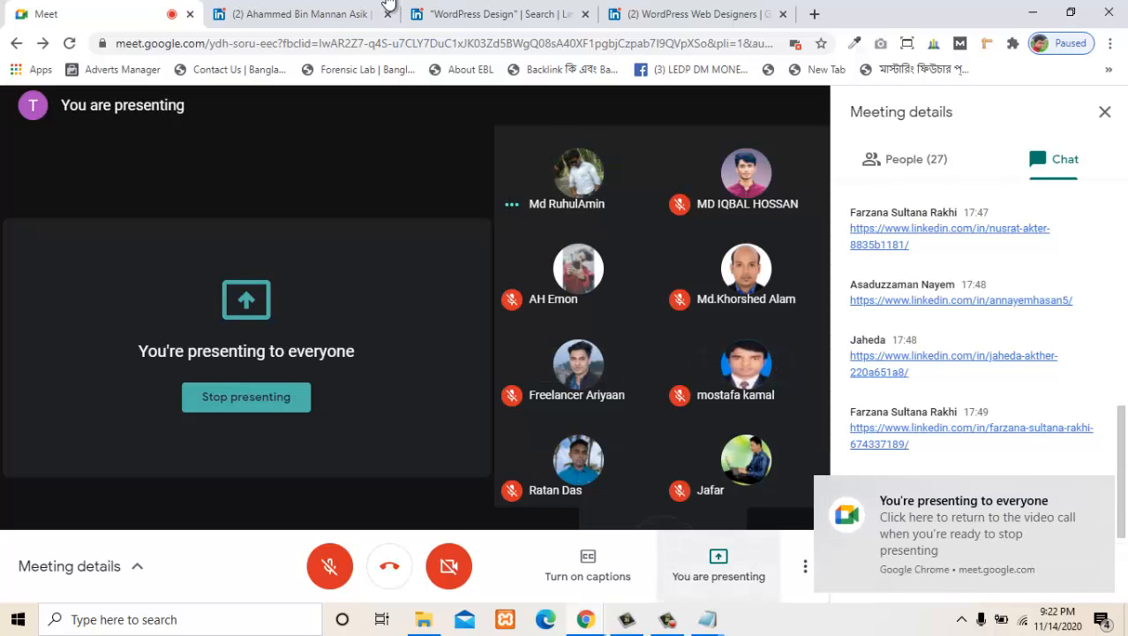
key("F9")
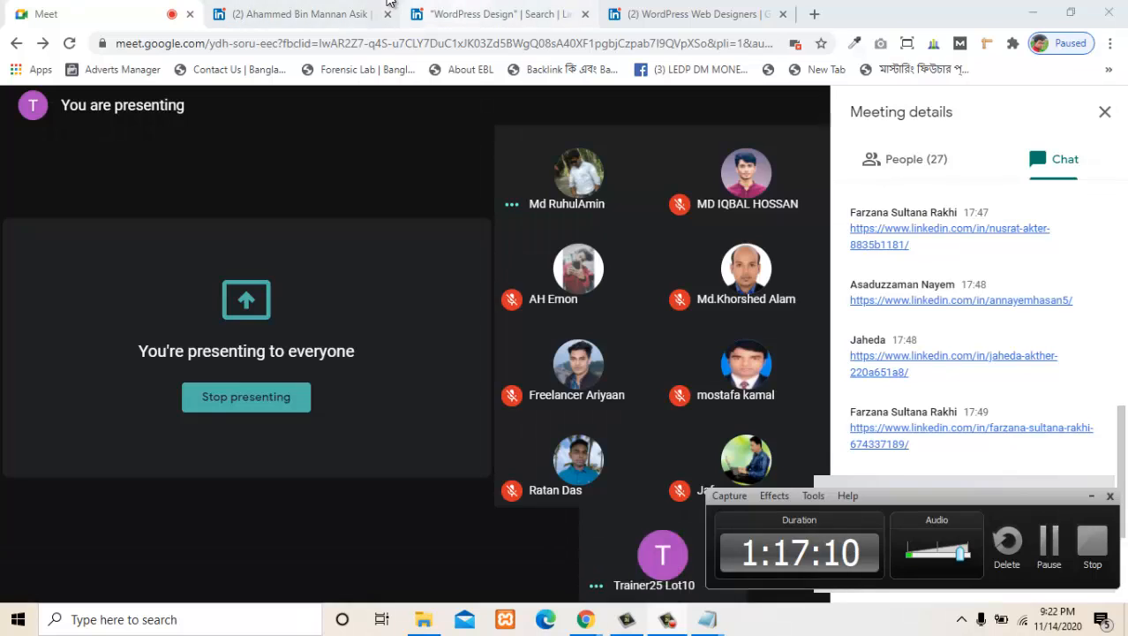
key("ctrl+3")
scroll(389, 2, "up", 4)
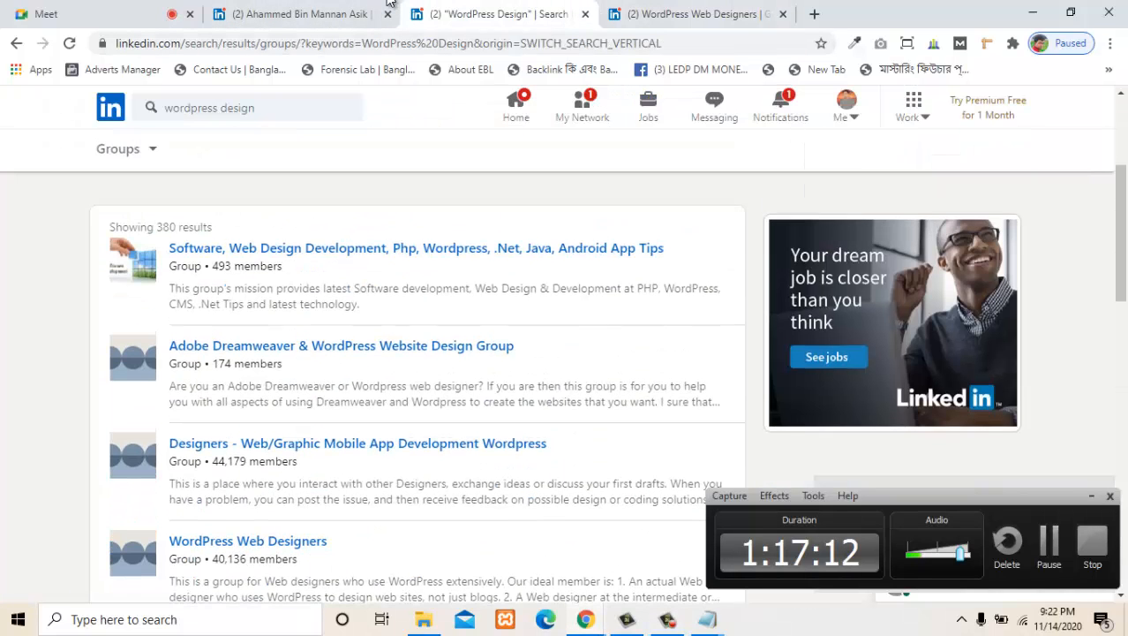
key("ctrl+4")
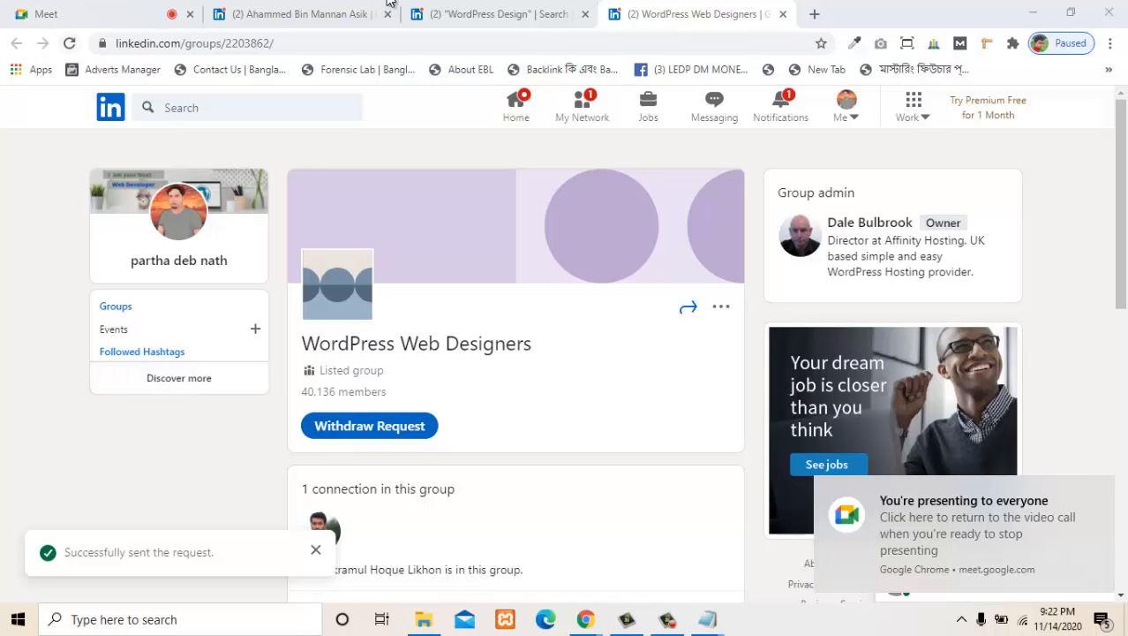
key("F5")
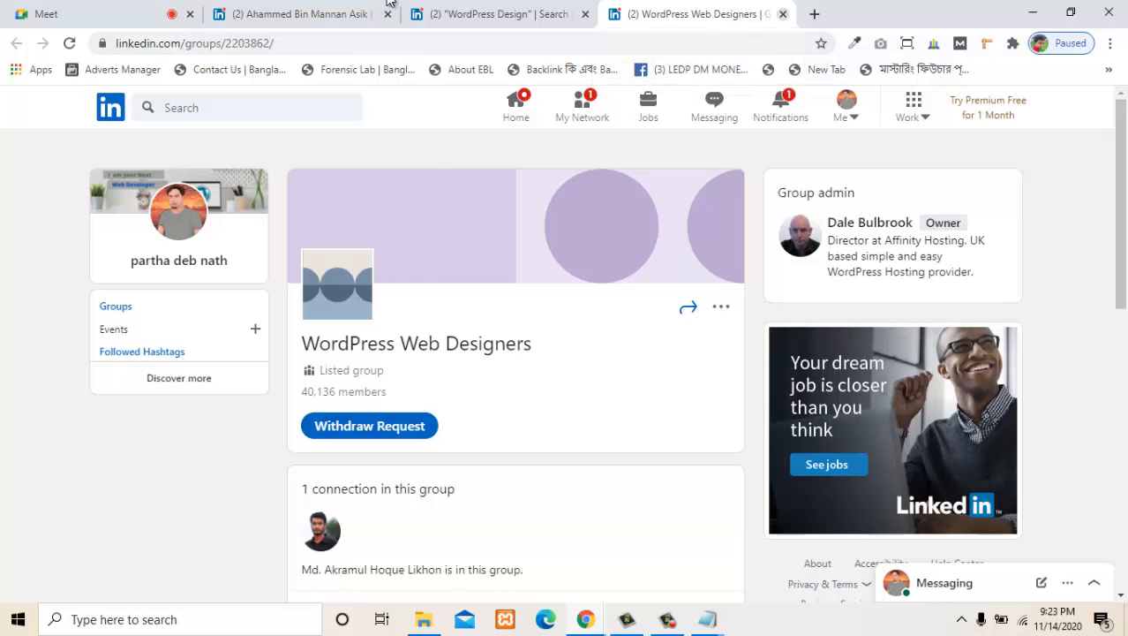
- Close the WordPress Web Designers group and group search tabs, and go to the LinkedIn home feed
key("ctrl+w")
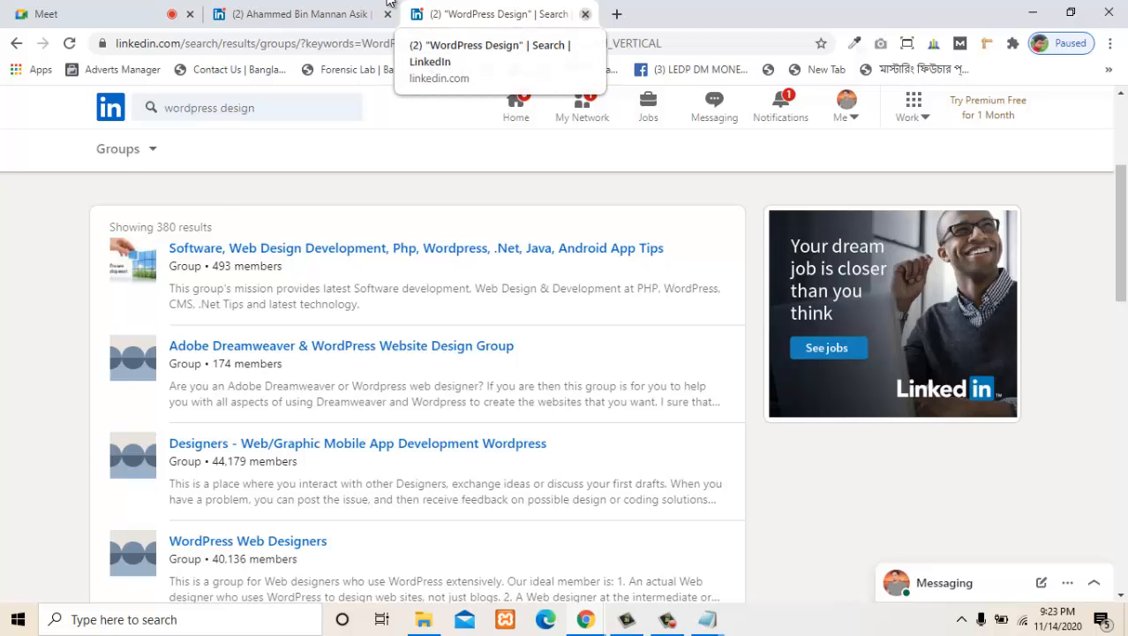
key("ctrl+w")
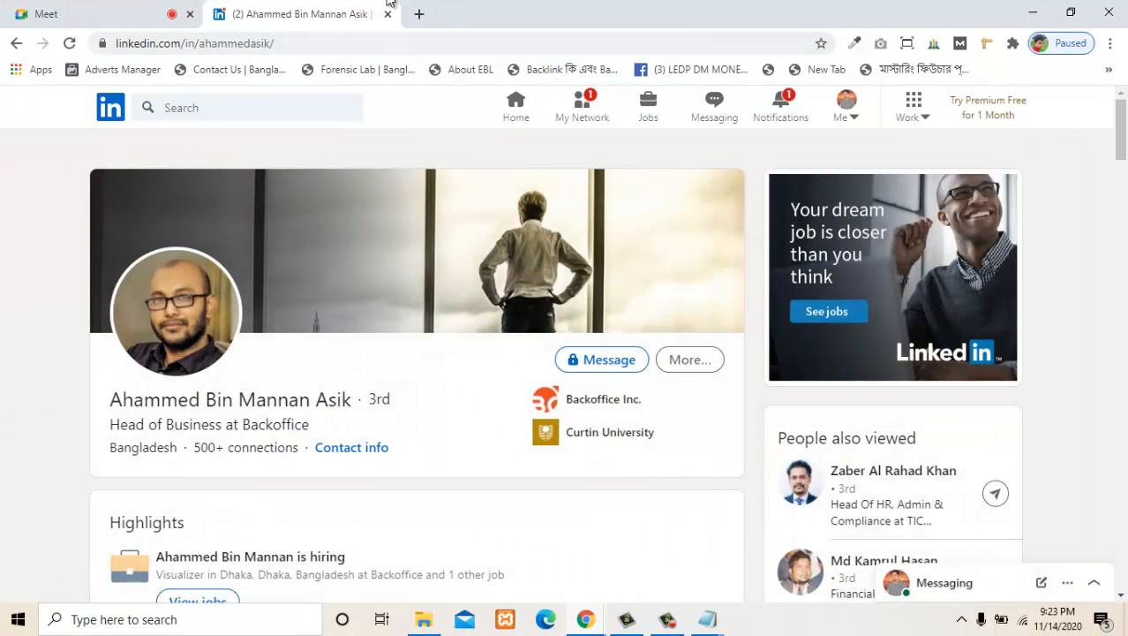
left_click(515, 106)
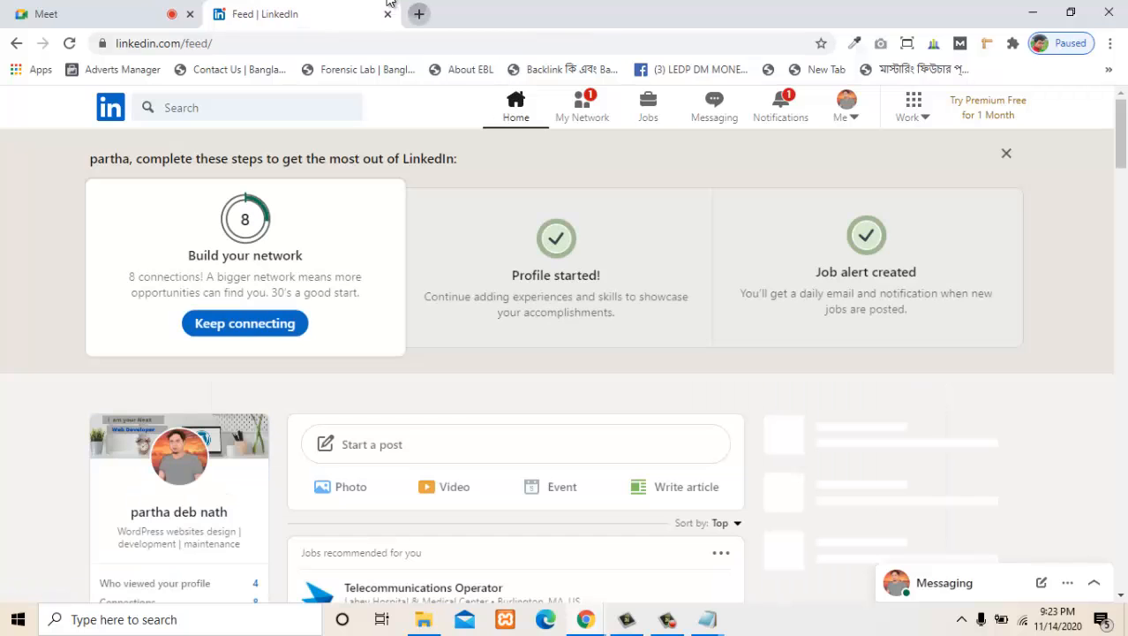
- Open fiverr.com in a new tab and go to its popular WordPress services category
left_click(420, 15)
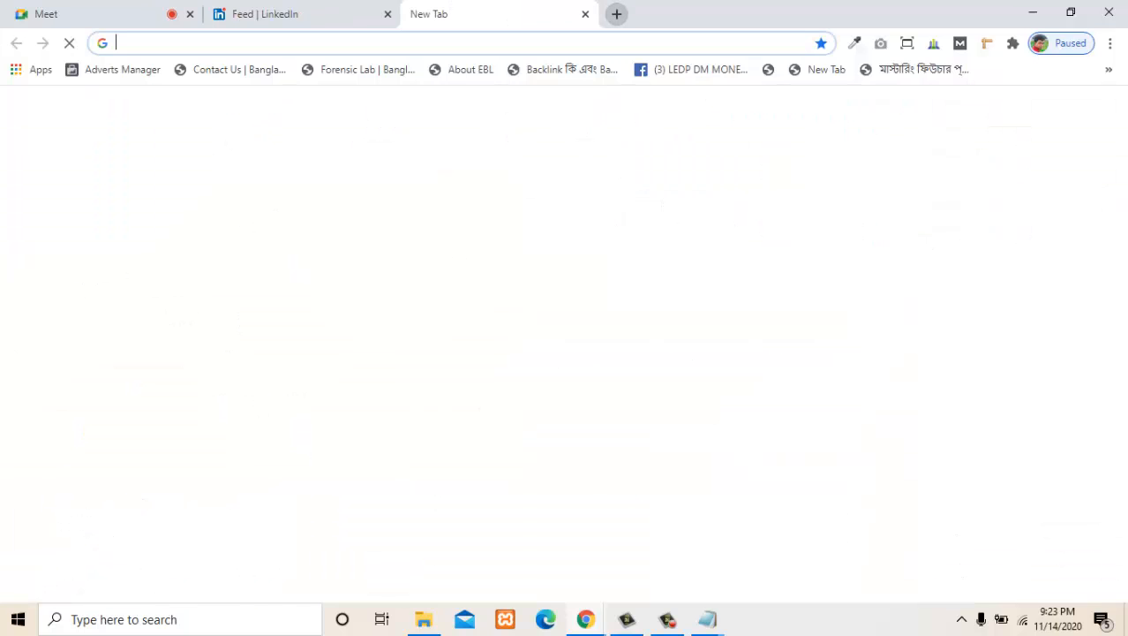
type("fiv")
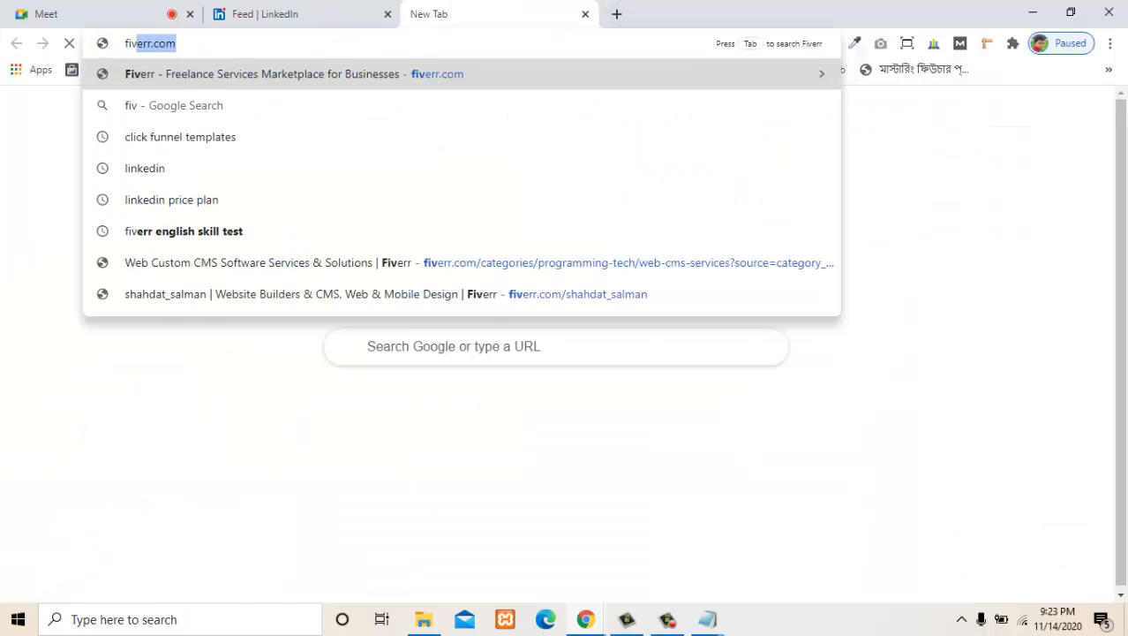
key("Return")
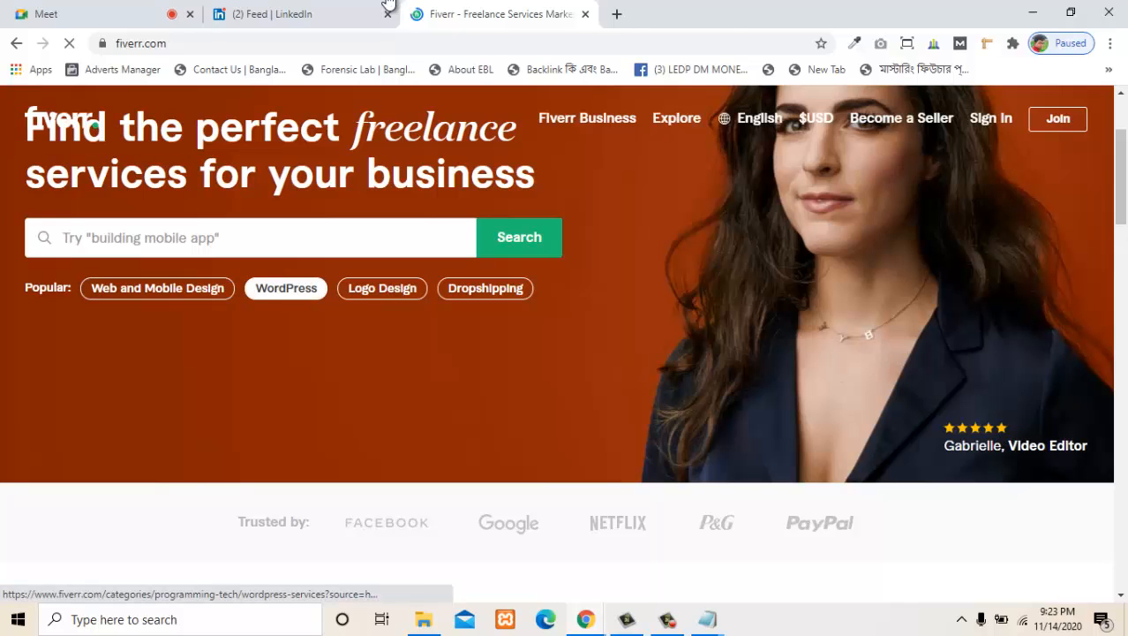
left_click(286, 287)
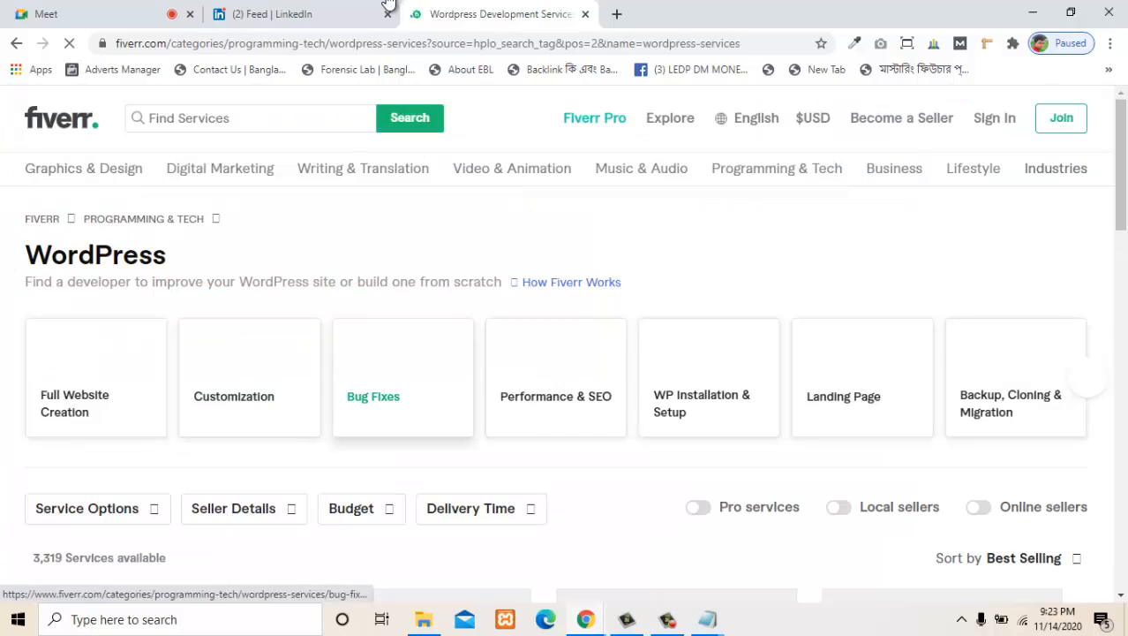
- Open the $50 responsive WordPress website or landing page gig from the listings, and close the WordPress category tab
scroll(373, 395, "down", 5)
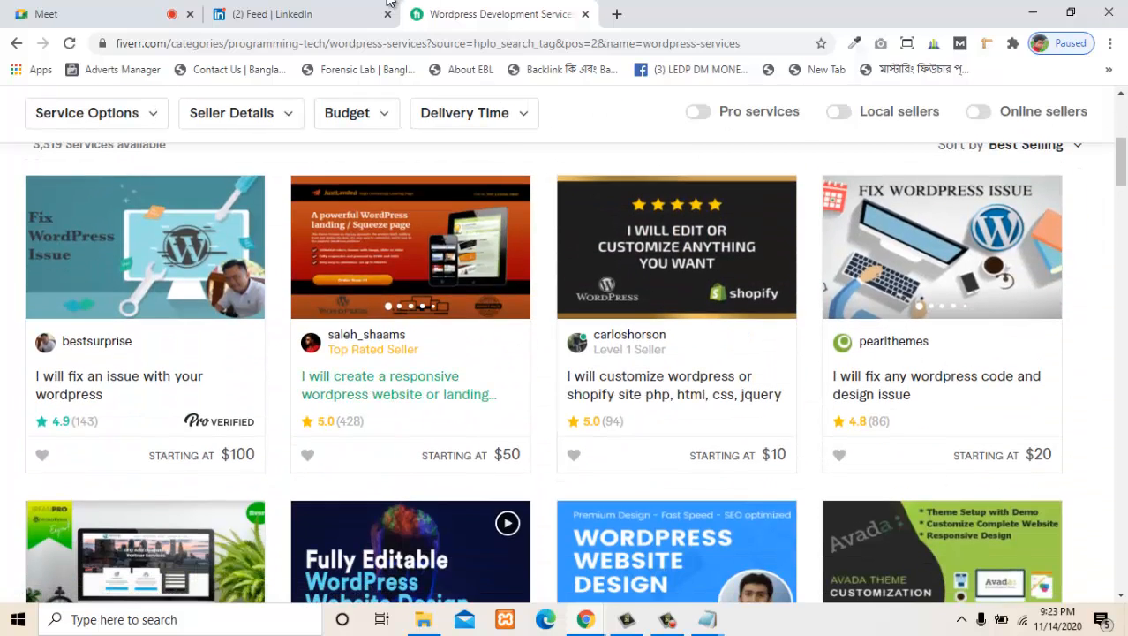
left_click(399, 385)
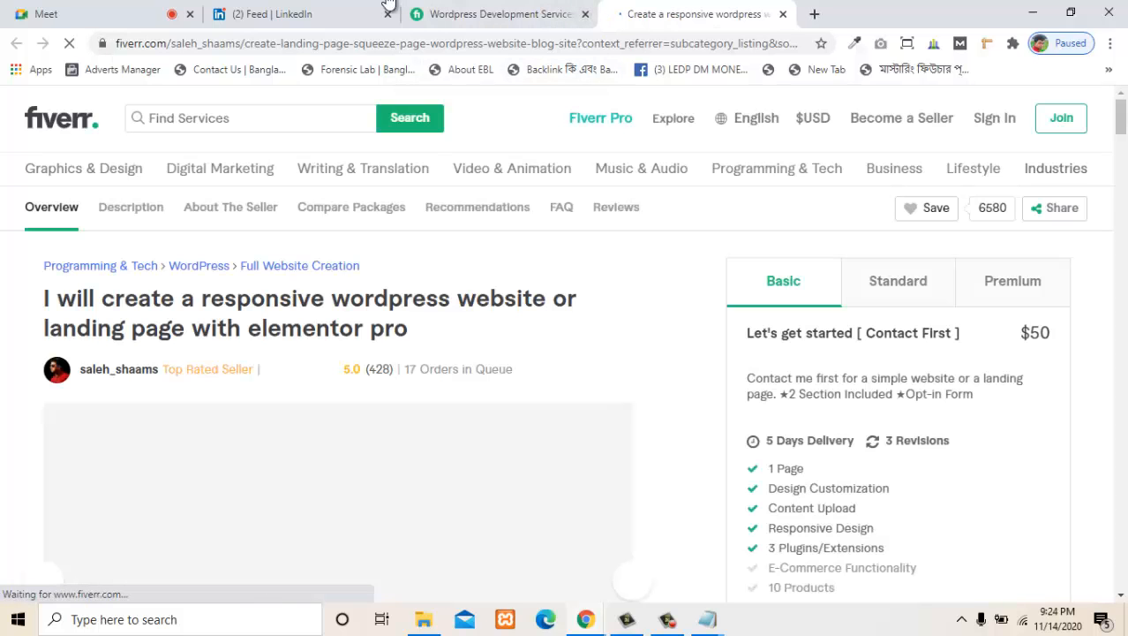
left_click(585, 14)
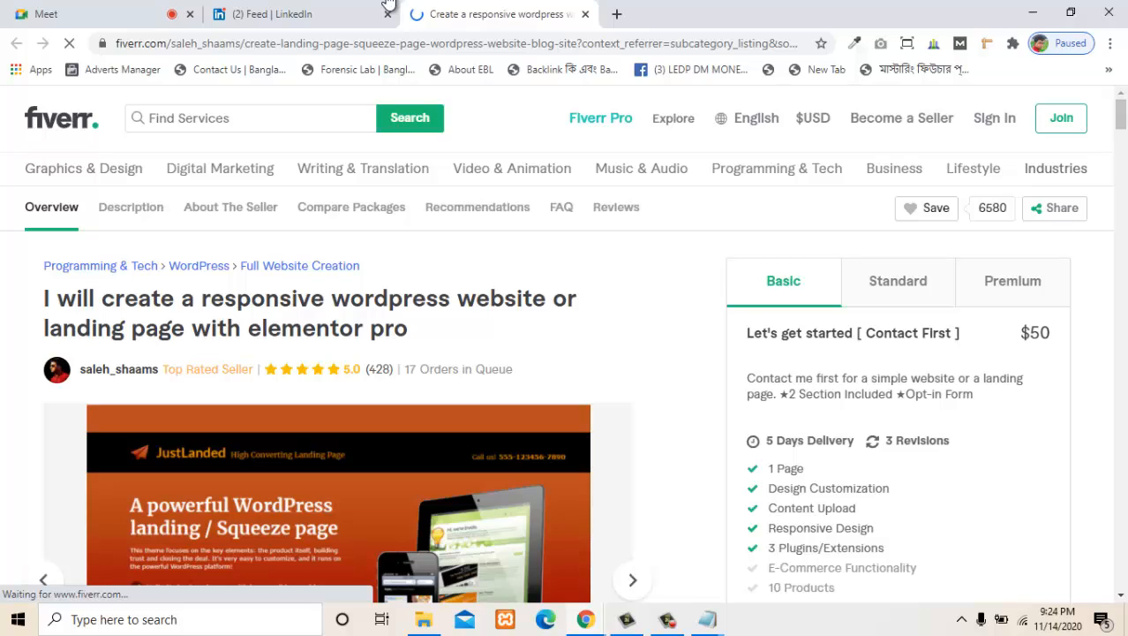
- Look through the gig's package comparison, FAQ and buyer reviews, and find a reviewer from the United States with a profile photo
scroll(365, 269, "down", 20)
left_click_drag(365, 265, 365, 273)
scroll(365, 269, "down", 15)
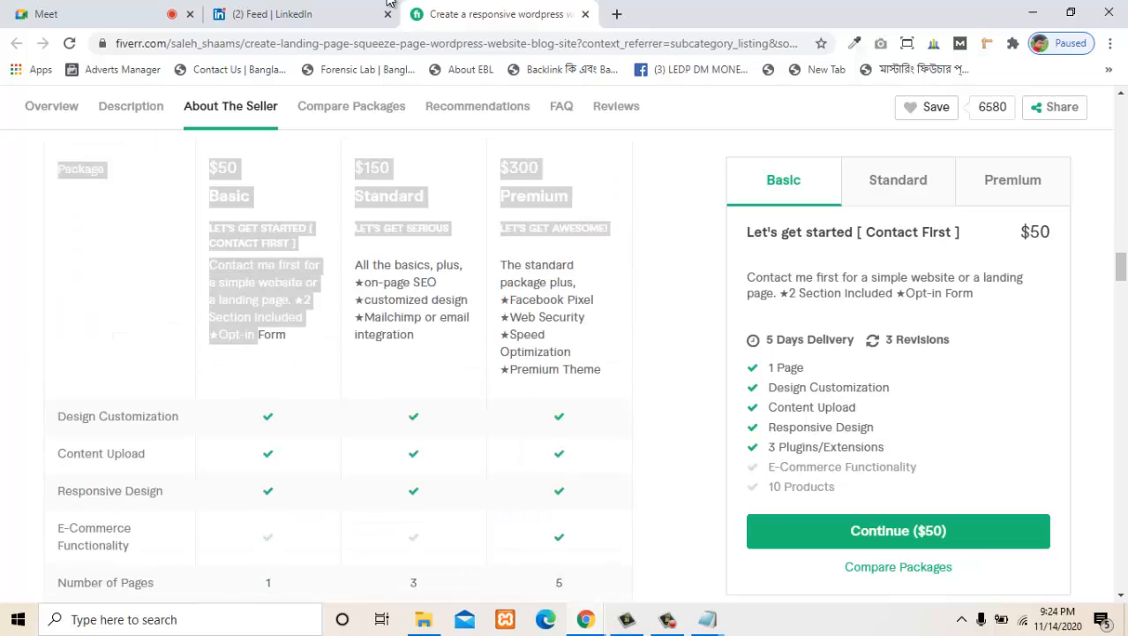
scroll(338, 353, "down", 15)
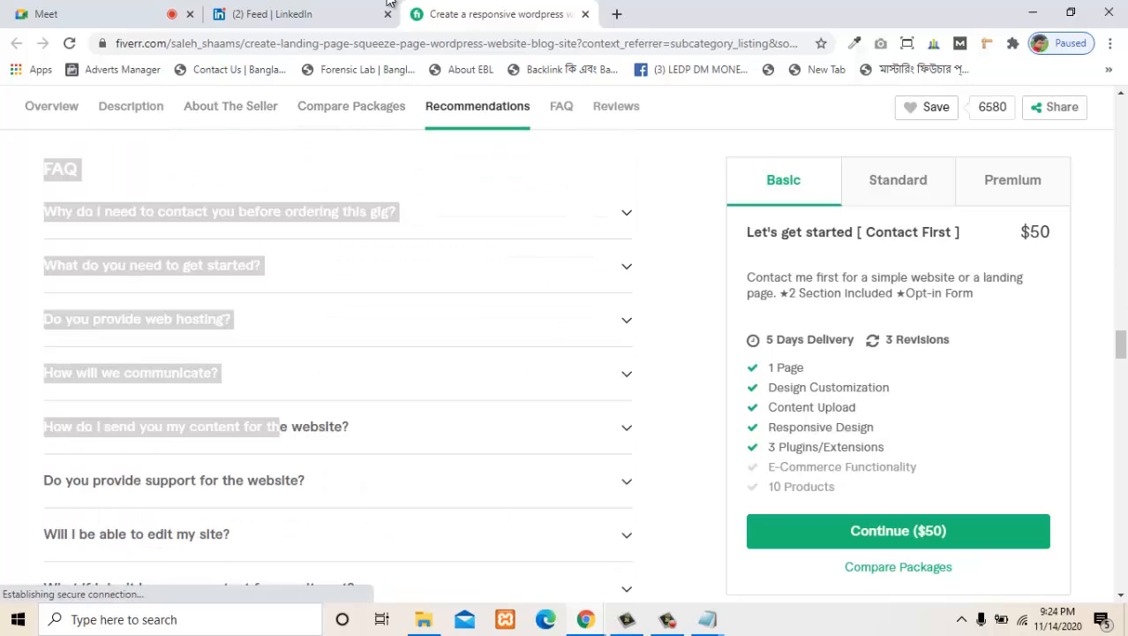
scroll(338, 353, "down", 15)
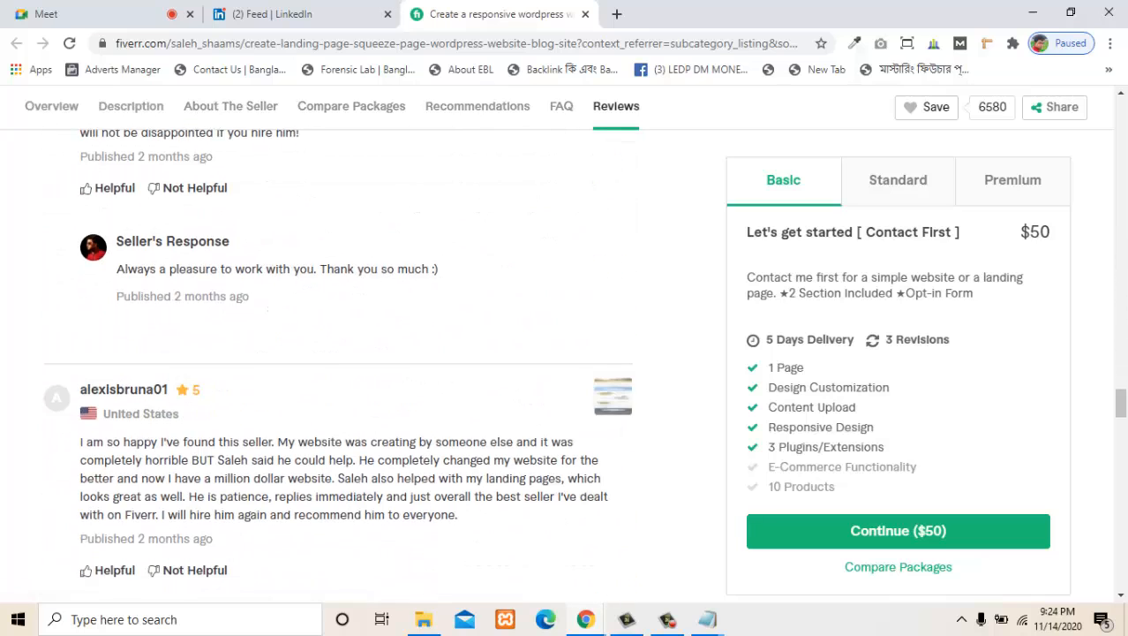
scroll(338, 353, "down", 9)
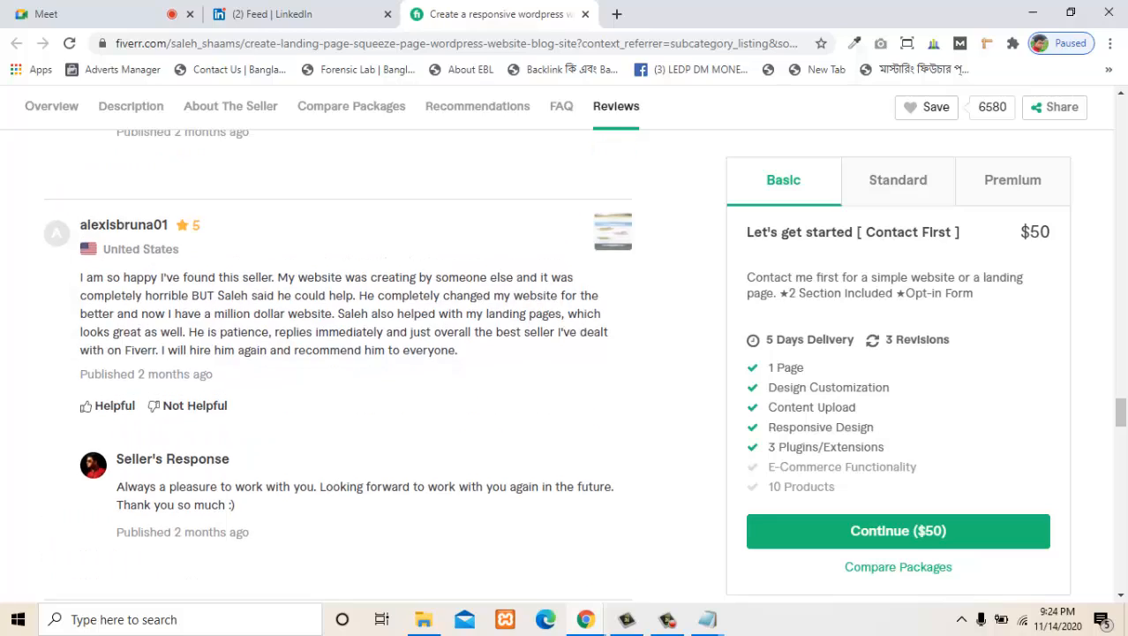
scroll(338, 353, "down", 9)
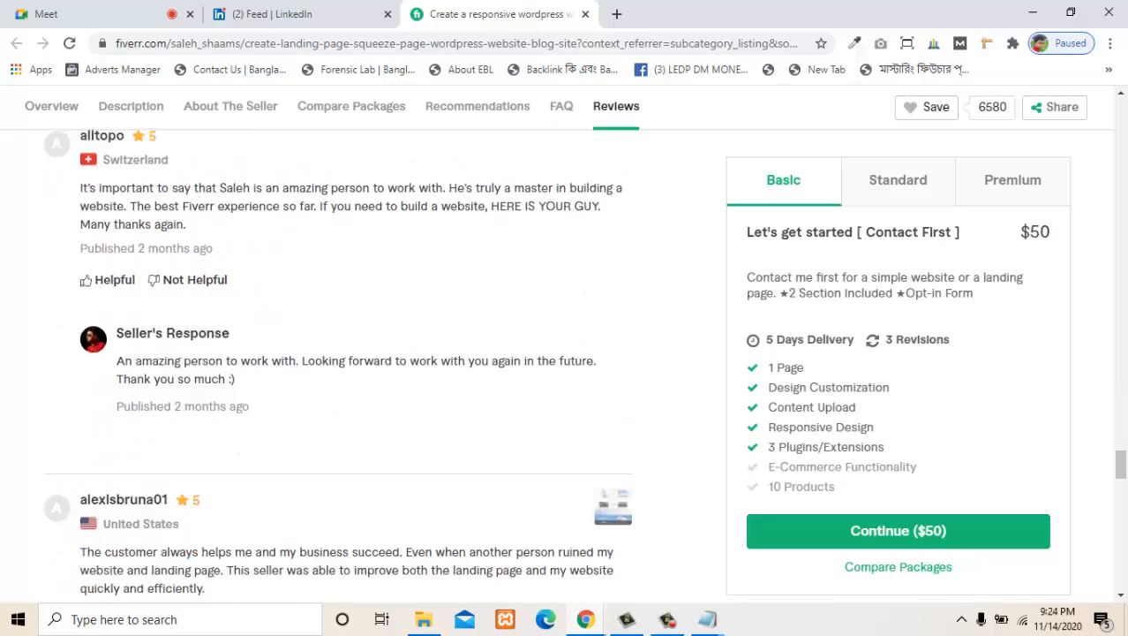
scroll(339, 353, "up", 3)
scroll(388, 2, "up", 2)
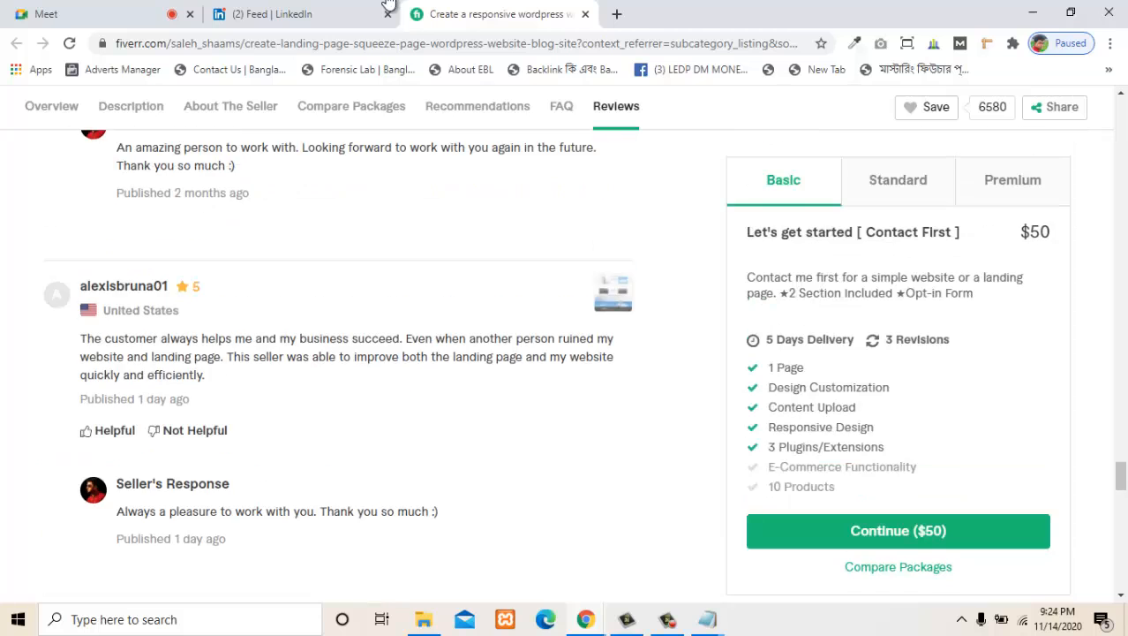
scroll(388, 2, "down", 3)
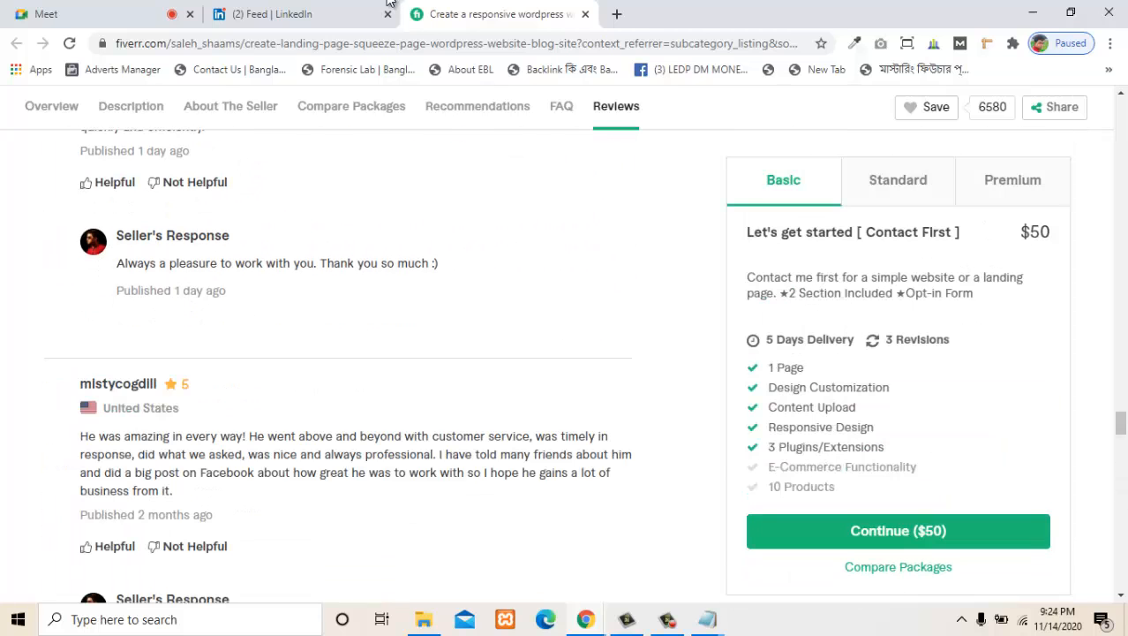
scroll(389, 2, "down", 3)
scroll(388, 2, "down", 2)
scroll(389, 2, "up", 4)
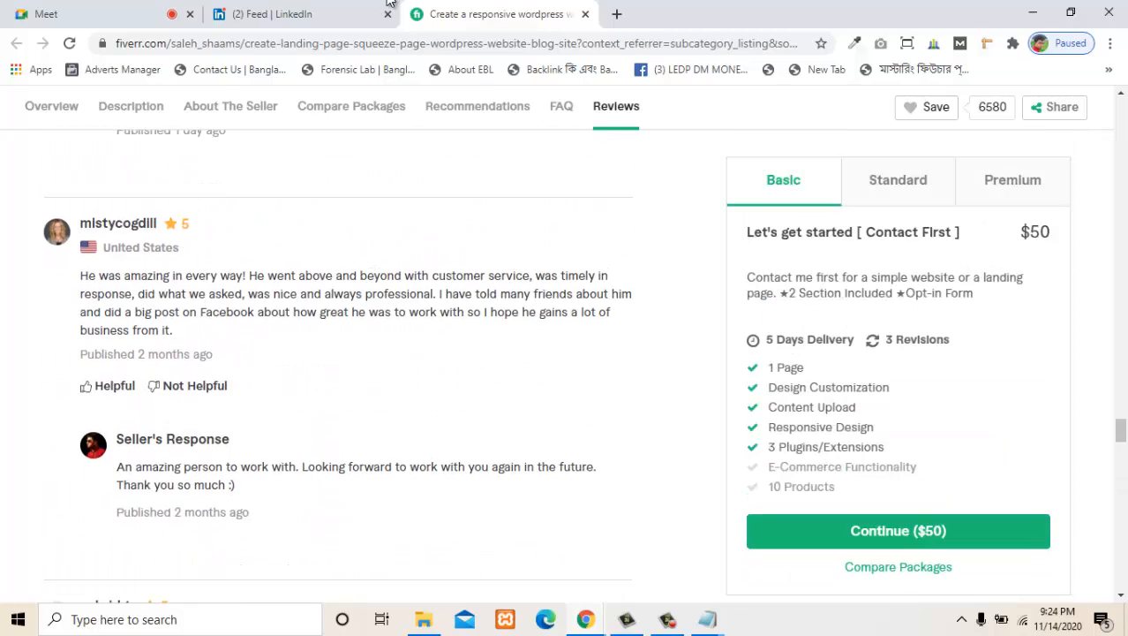
scroll(388, 2, "up", 1)
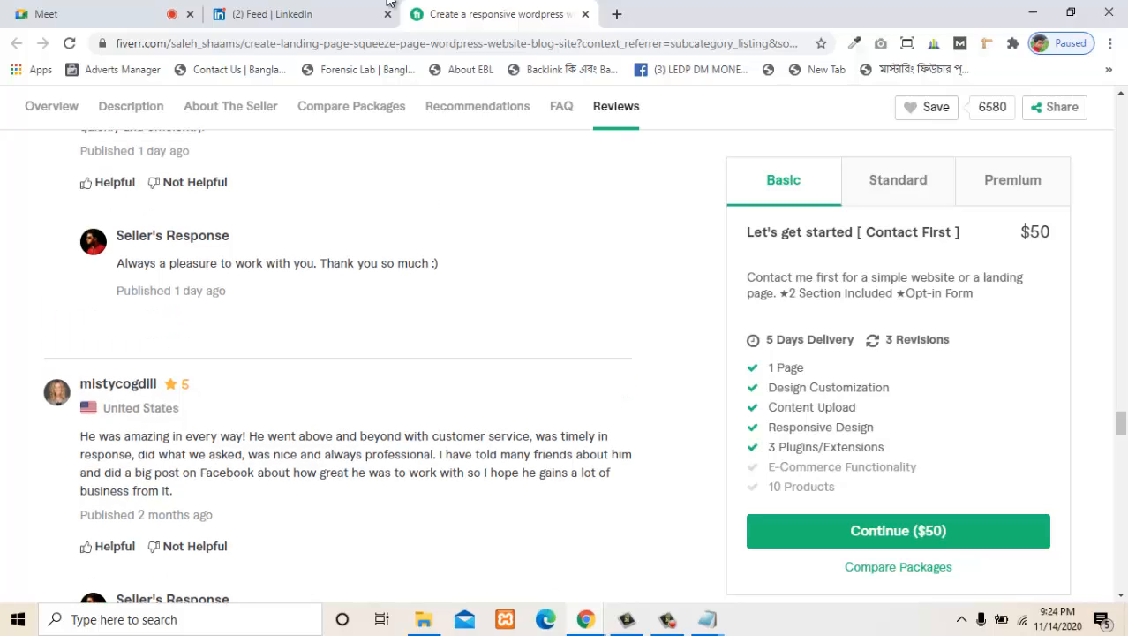
- Run a Google image search on the reviewer's profile photo and examine the similar images and the pages with matching images
right_click(56, 392)
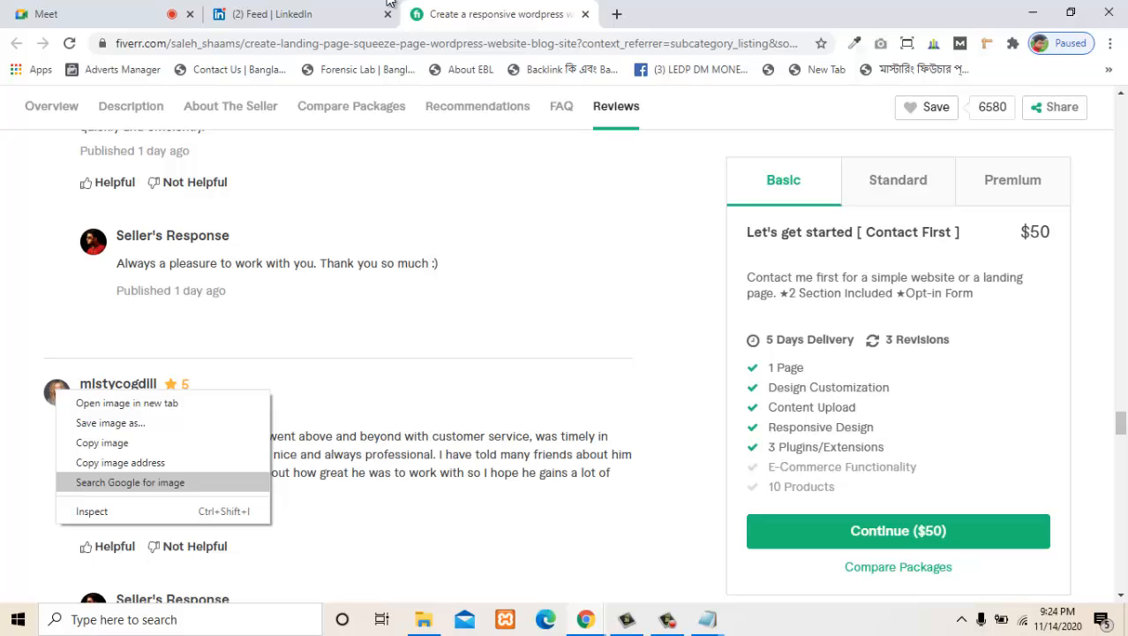
left_click(129, 482)
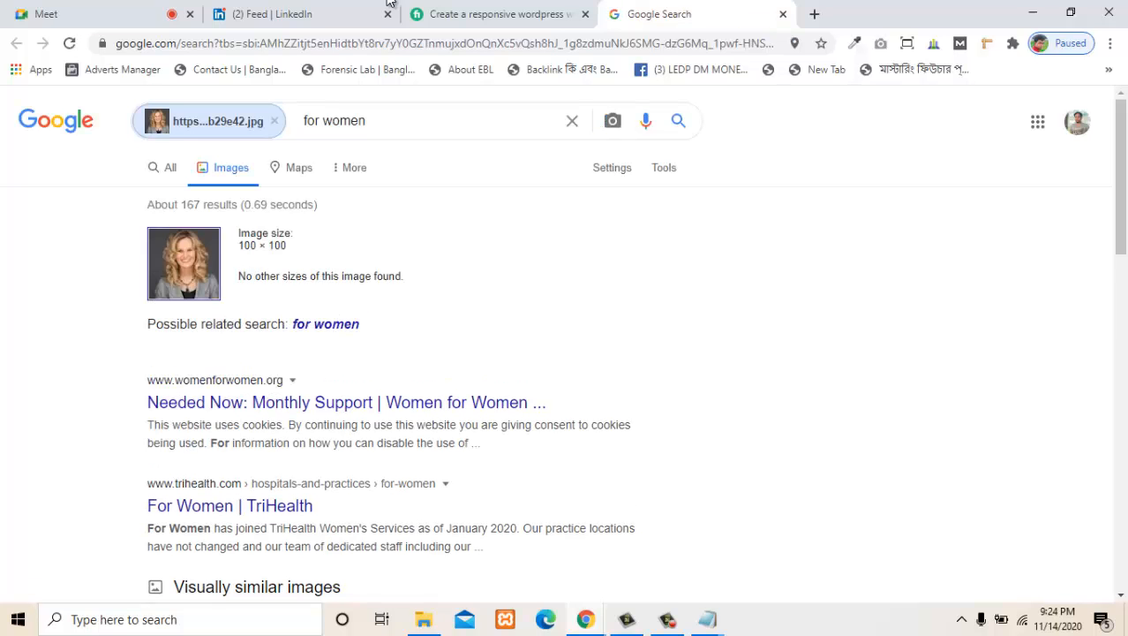
scroll(565, 353, "down", 3)
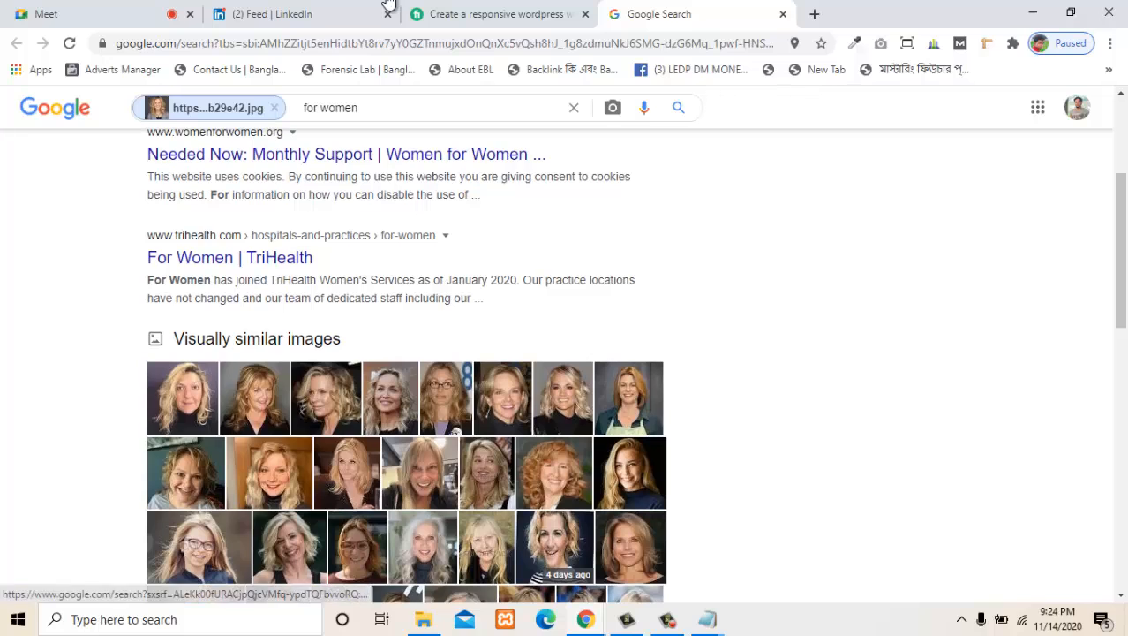
scroll(389, 5, "down", 5)
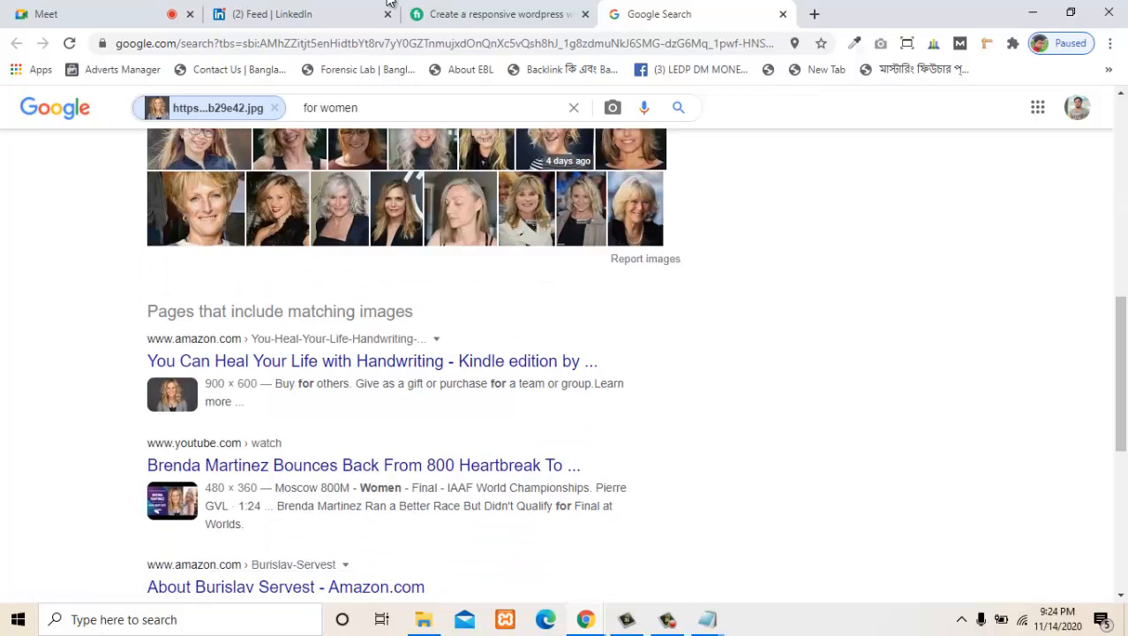
scroll(388, 1, "down", 2)
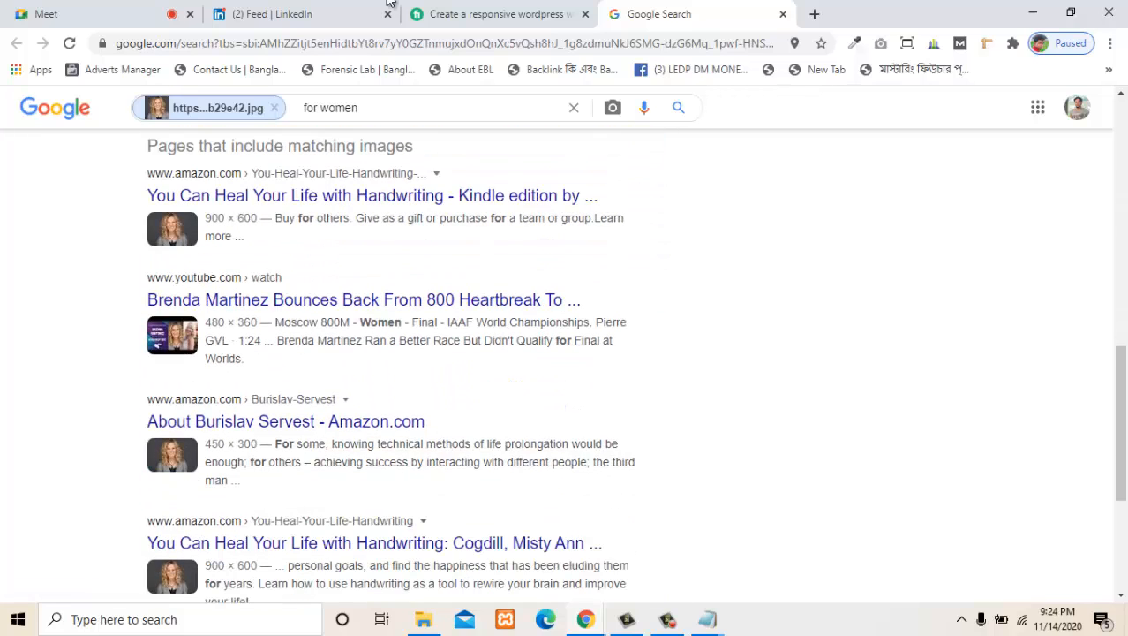
scroll(389, 4, "down", 3)
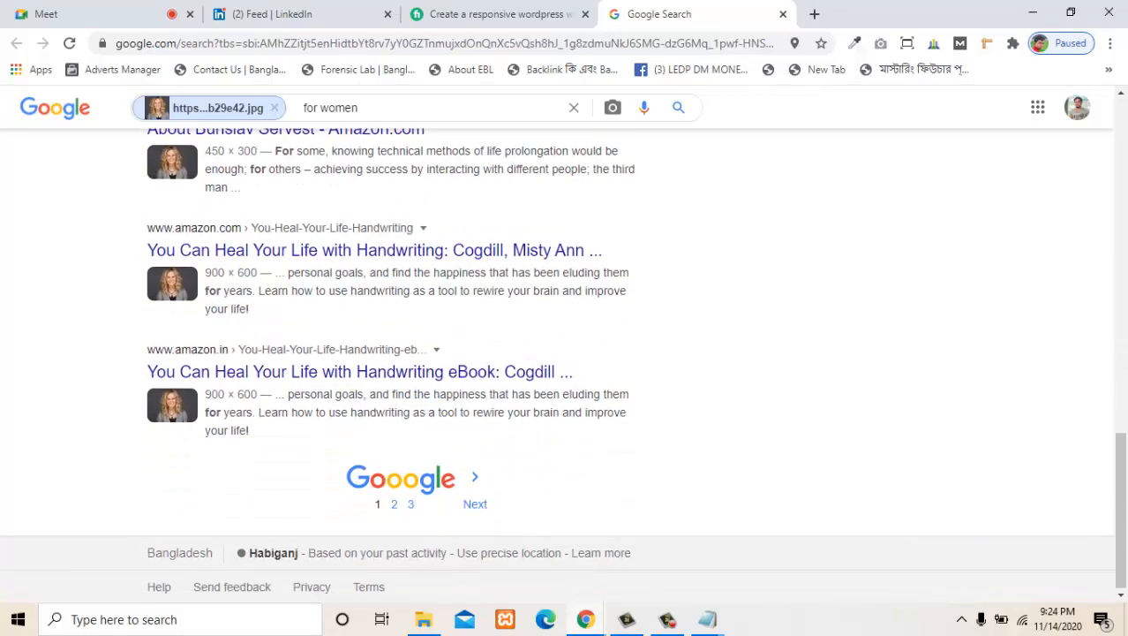
scroll(389, 4, "up", 10)
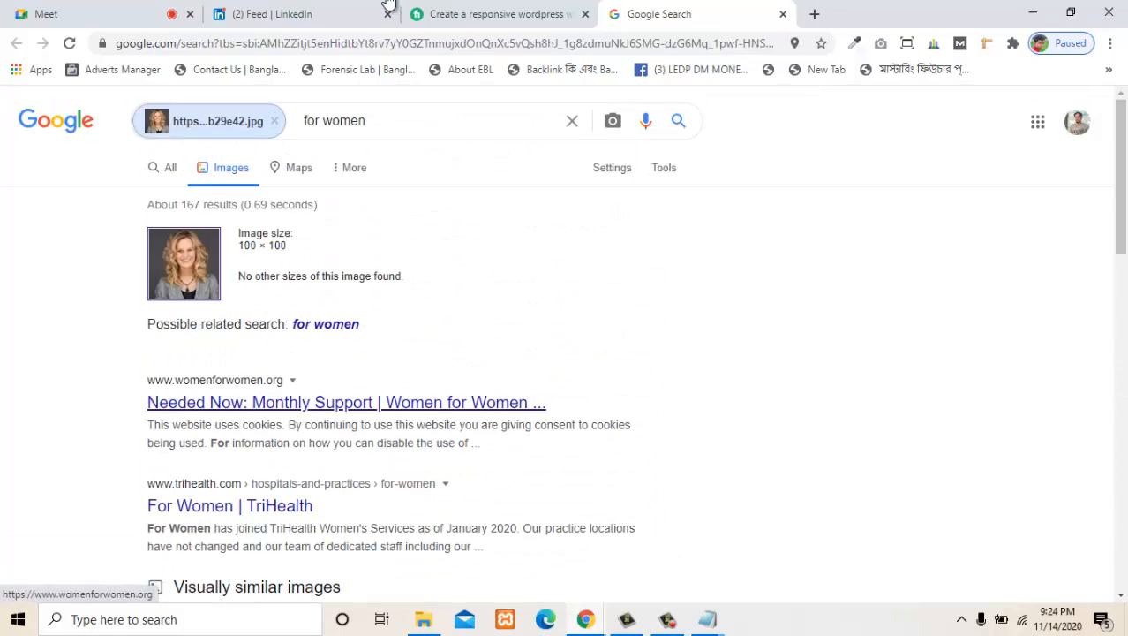
- Check the womenforwomen.org result in a separate tab, and close it together with the image search results
right_click(281, 403)
left_click(323, 415)
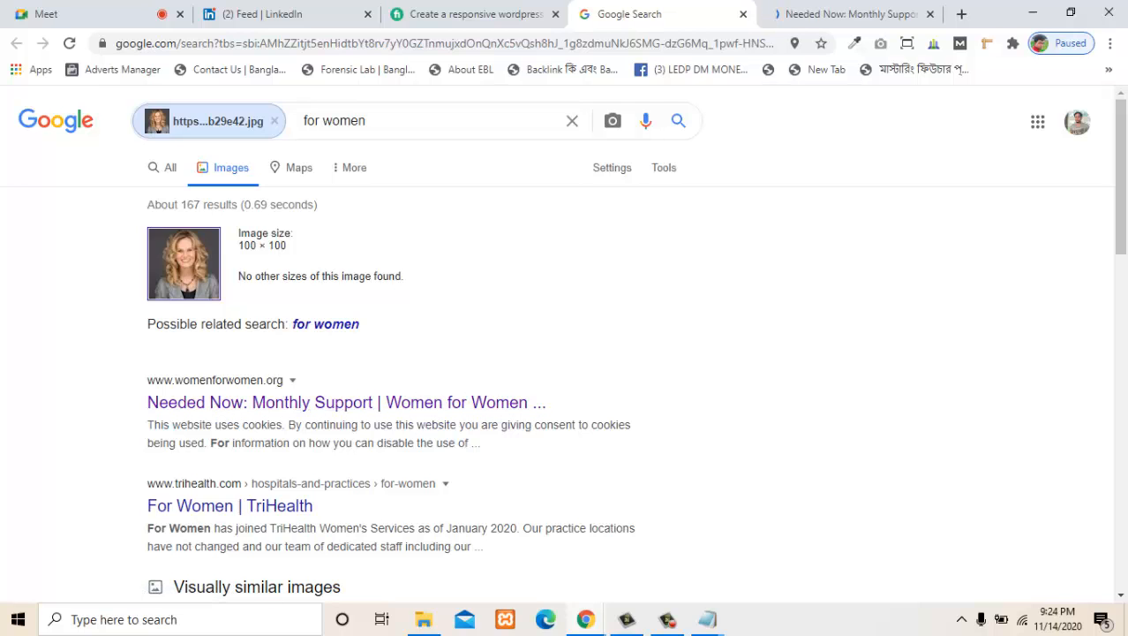
scroll(455, 514, "down", 2)
scroll(455, 515, "up", 2)
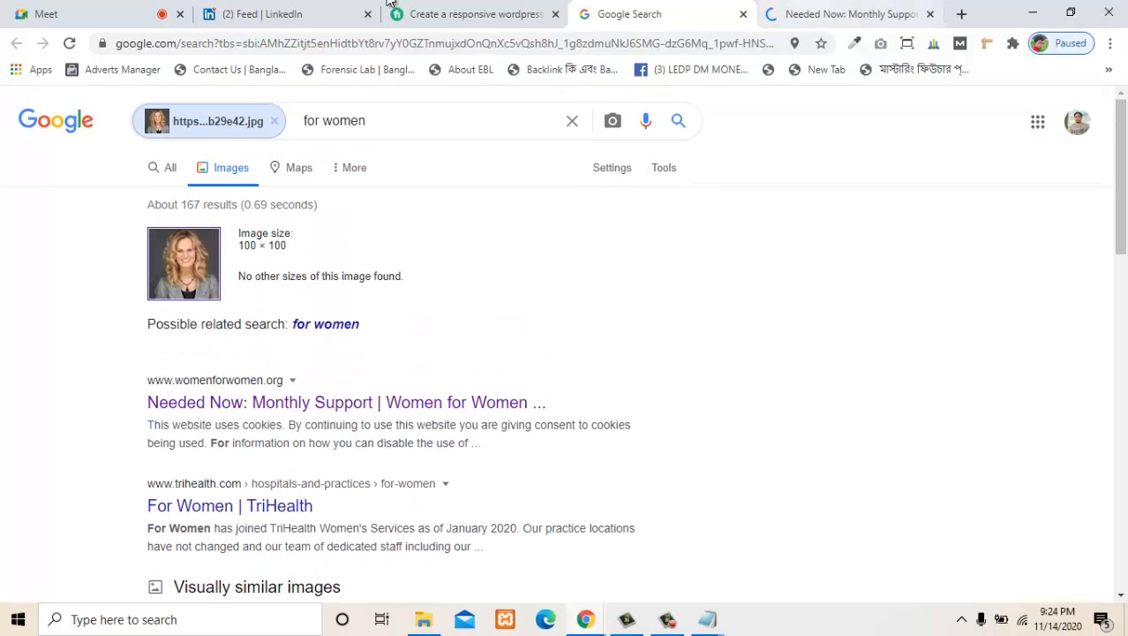
left_click(847, 14)
left_click(629, 14)
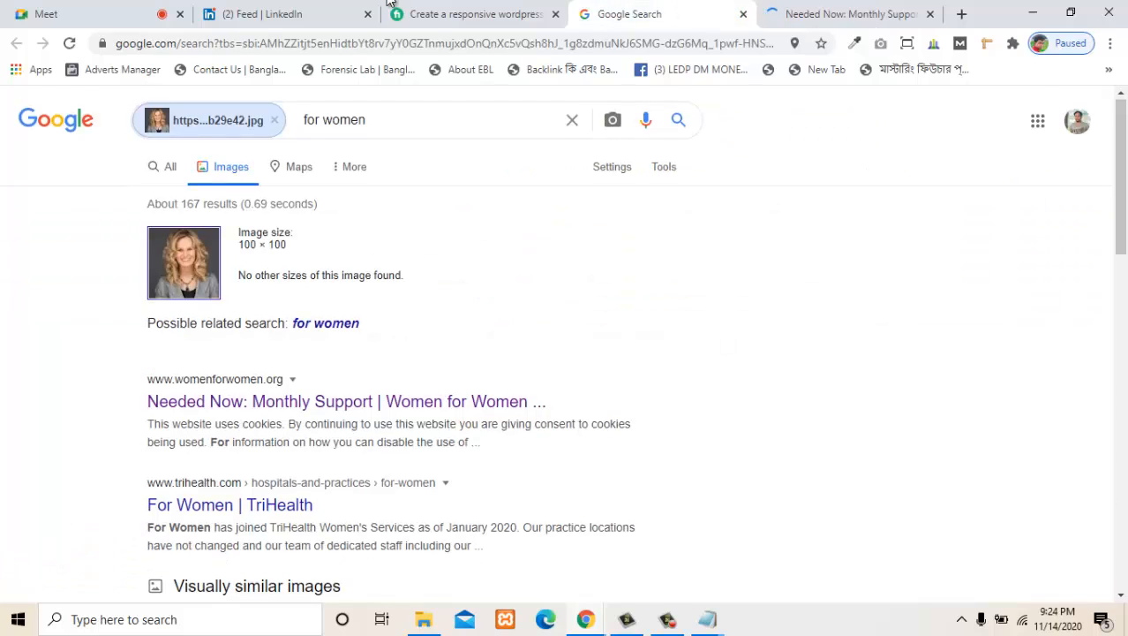
scroll(406, 365, "down", 6)
scroll(406, 385, "up", 6)
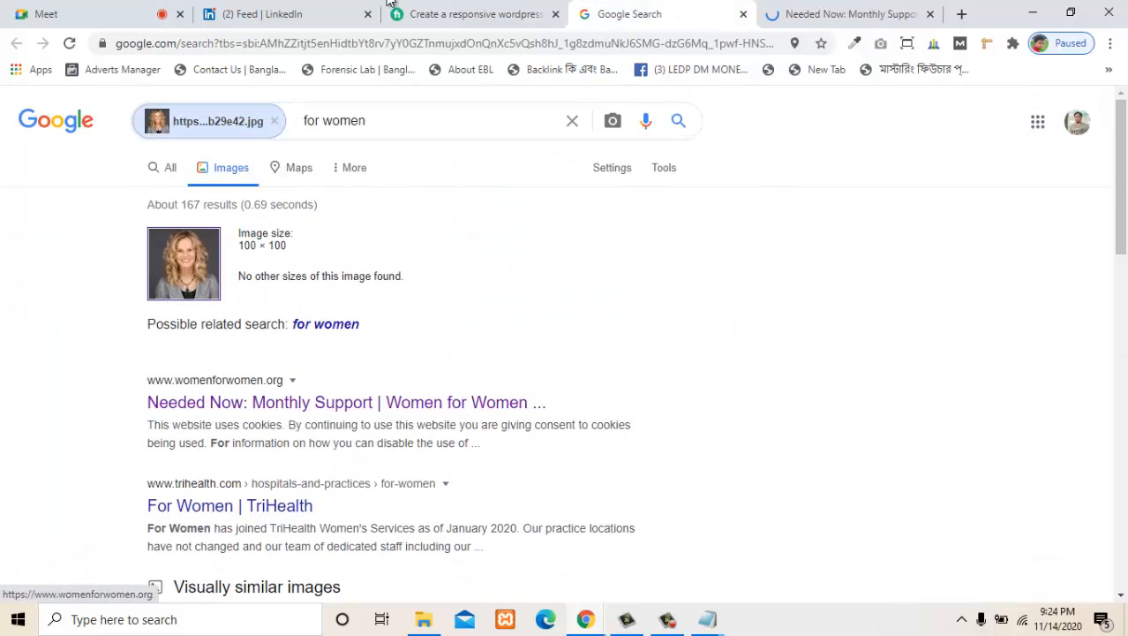
left_click(847, 14)
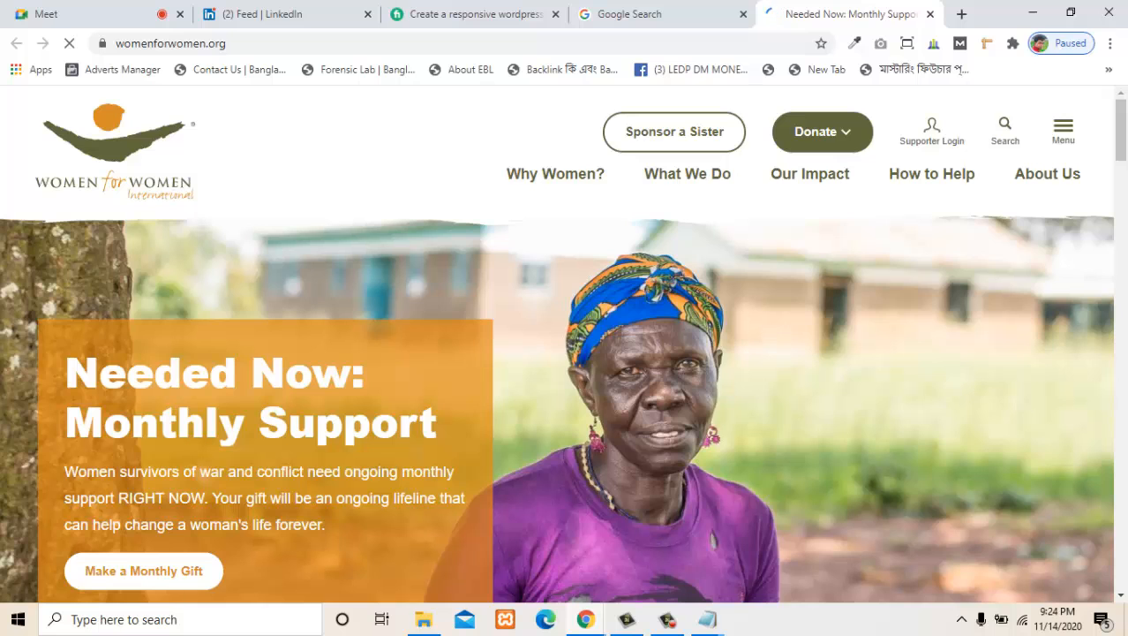
scroll(390, 344, "down", 10)
scroll(391, 344, "up", 10)
key("ctrl+w")
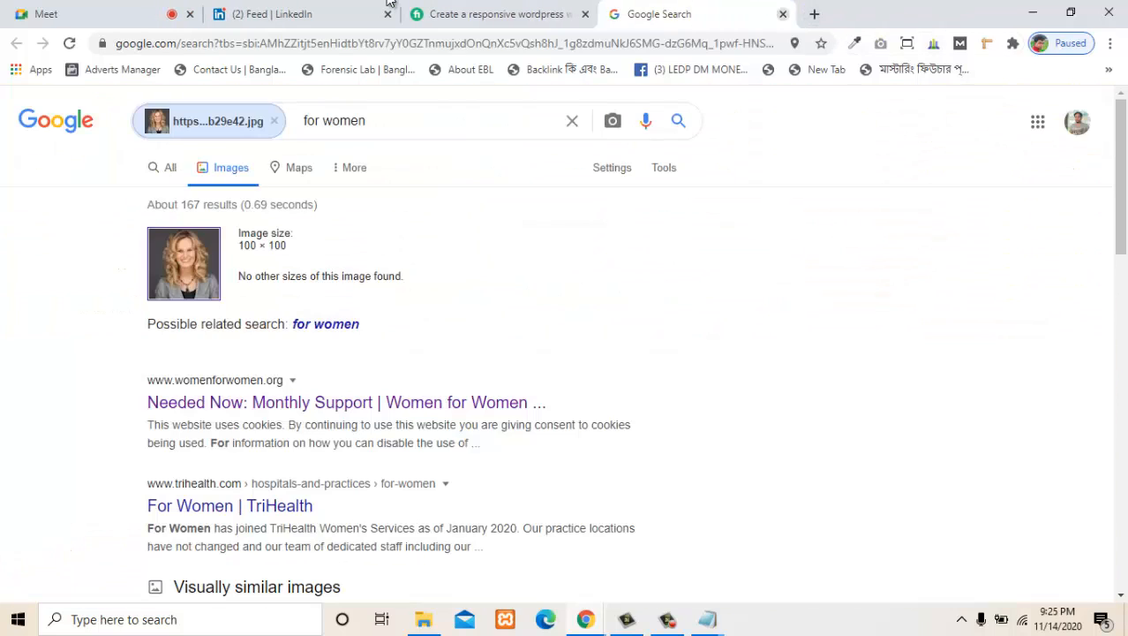
key("ctrl+w")
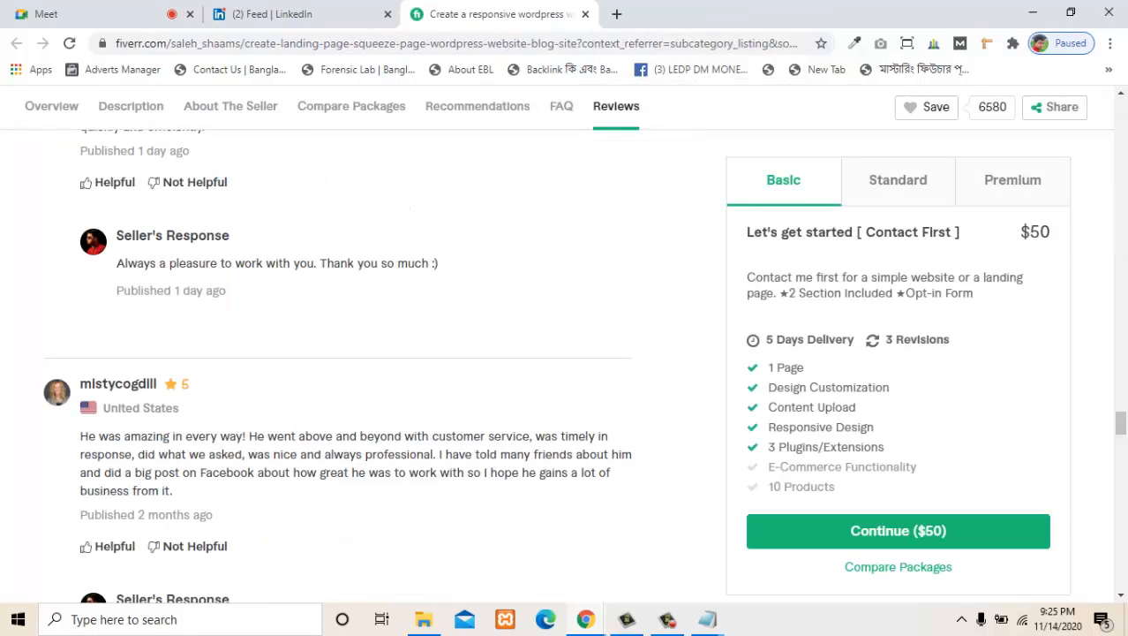
- Copy the reviewer's username from the gig review and search Google in a new tab for the suggested full-name version
left_click_drag(157, 384, 92, 384)
right_click(82, 386)
left_click(113, 399)
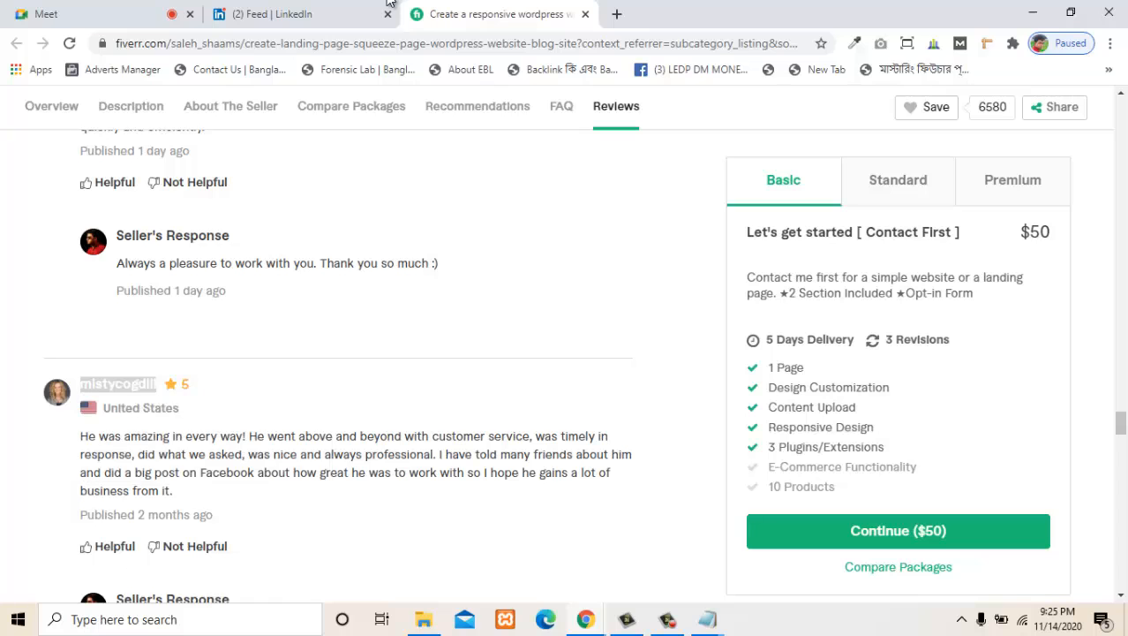
left_click(617, 14)
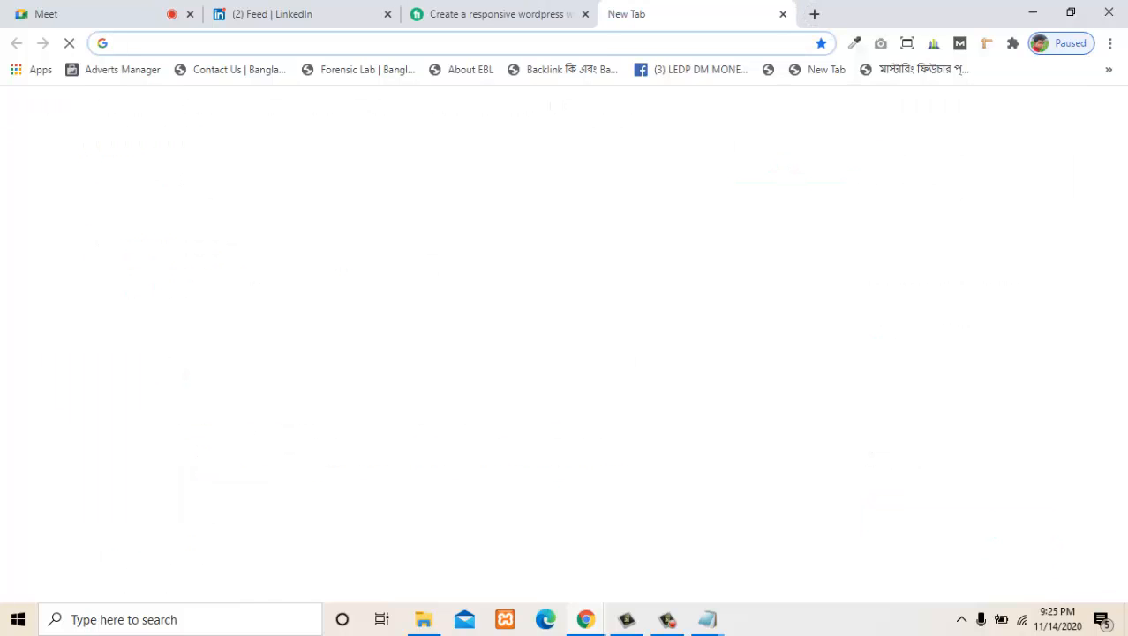
key("ctrl+v")
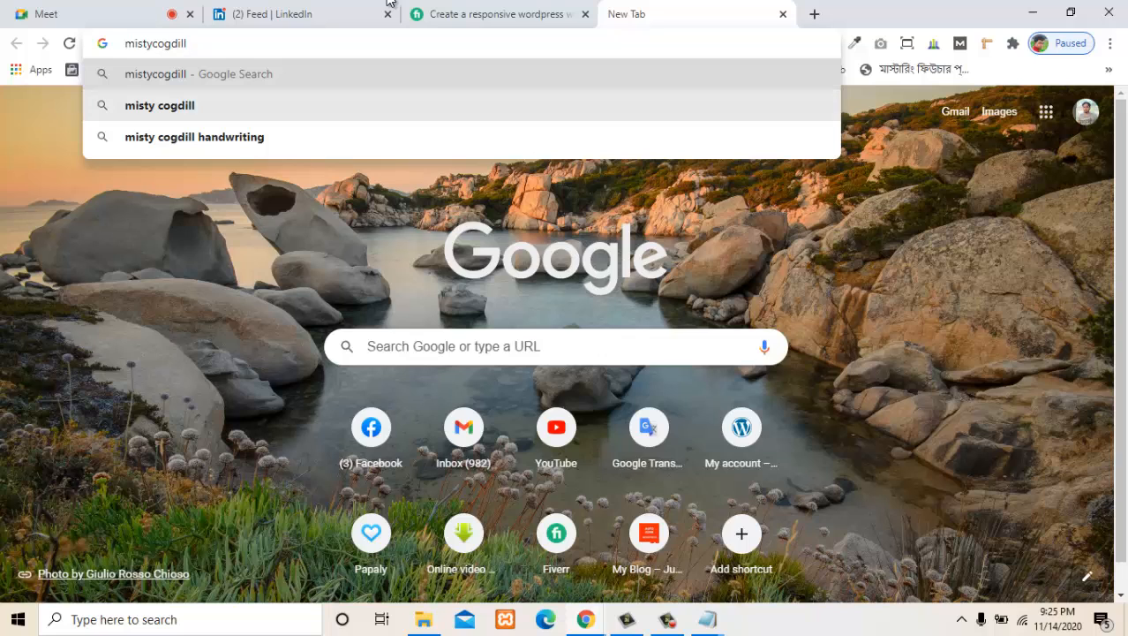
key("Down")
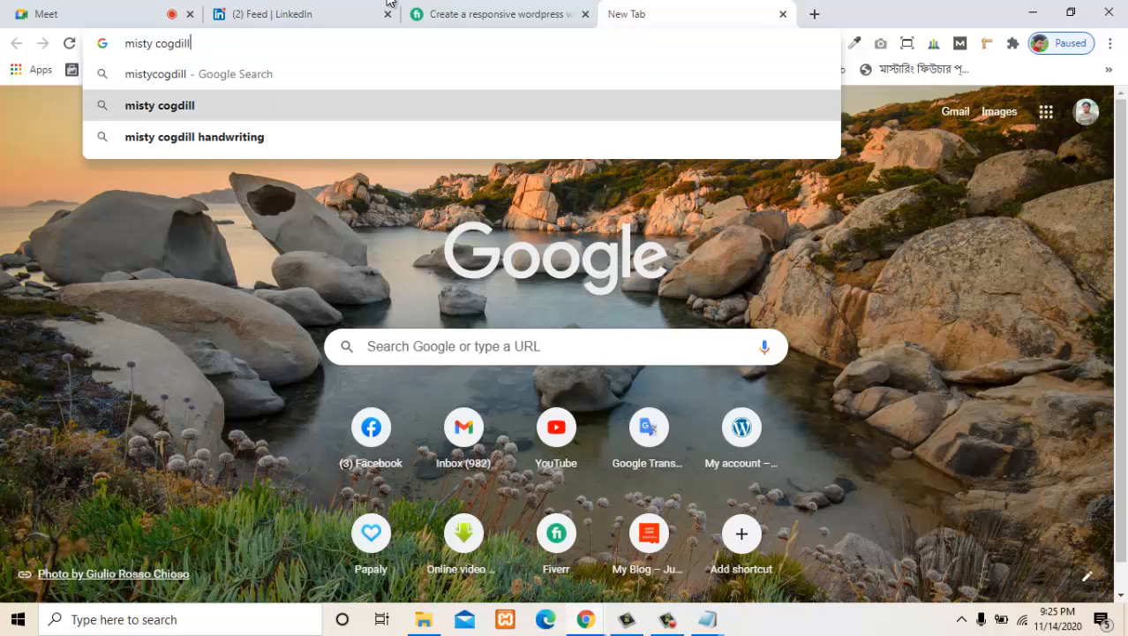
key("Return")
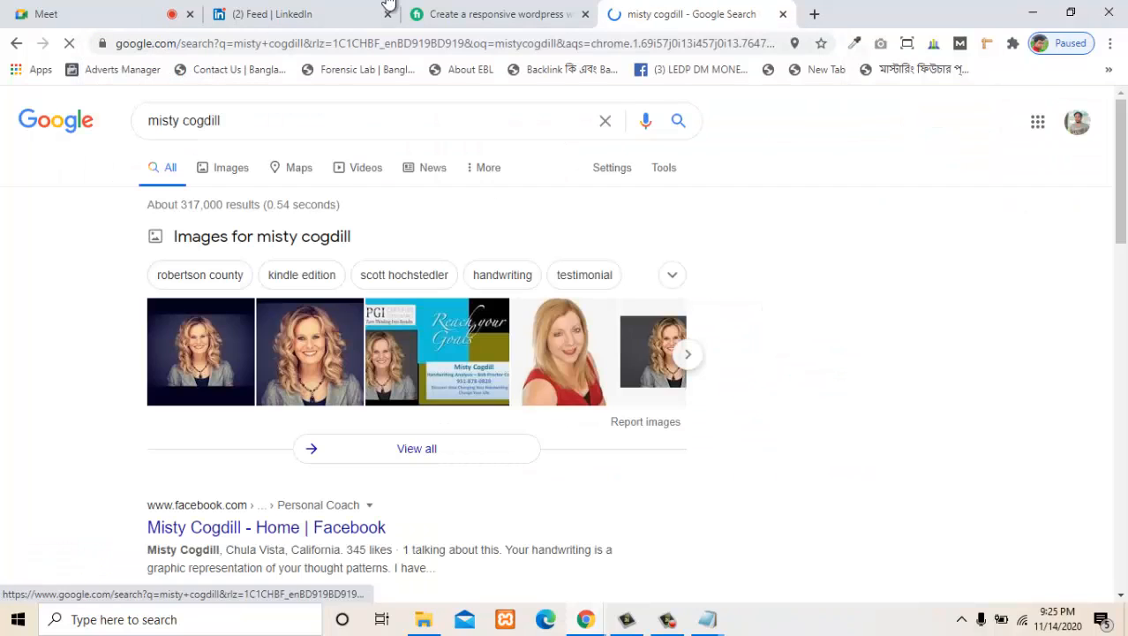
- Copy the reviewer's full name from the Google search and search LinkedIn for it
left_click(222, 121)
key("ctrl+a")
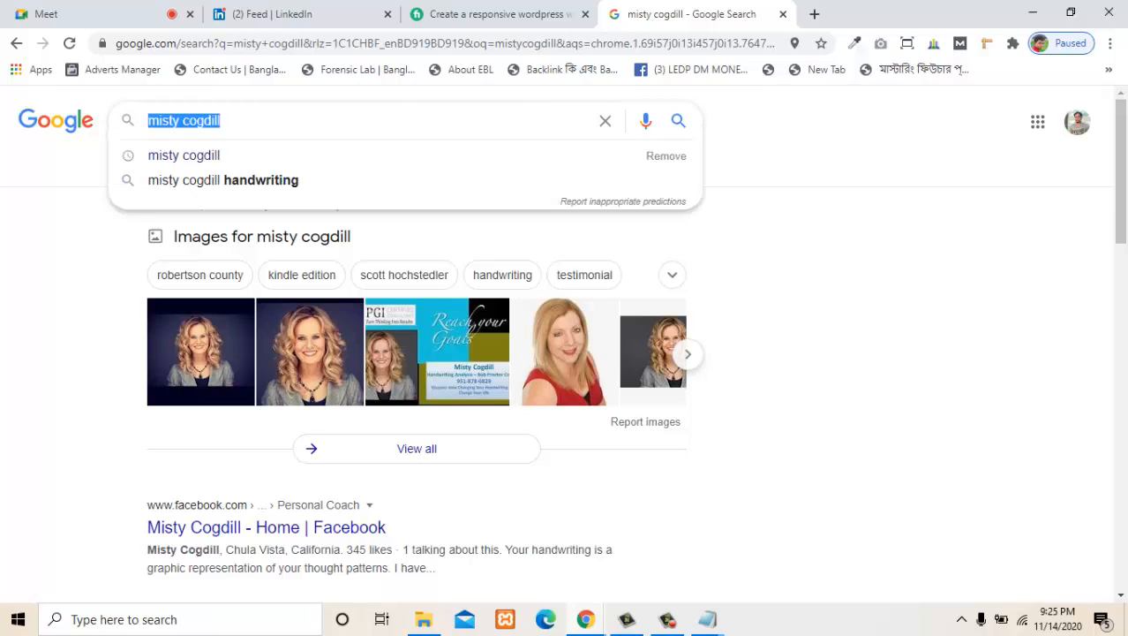
left_click(389, 3)
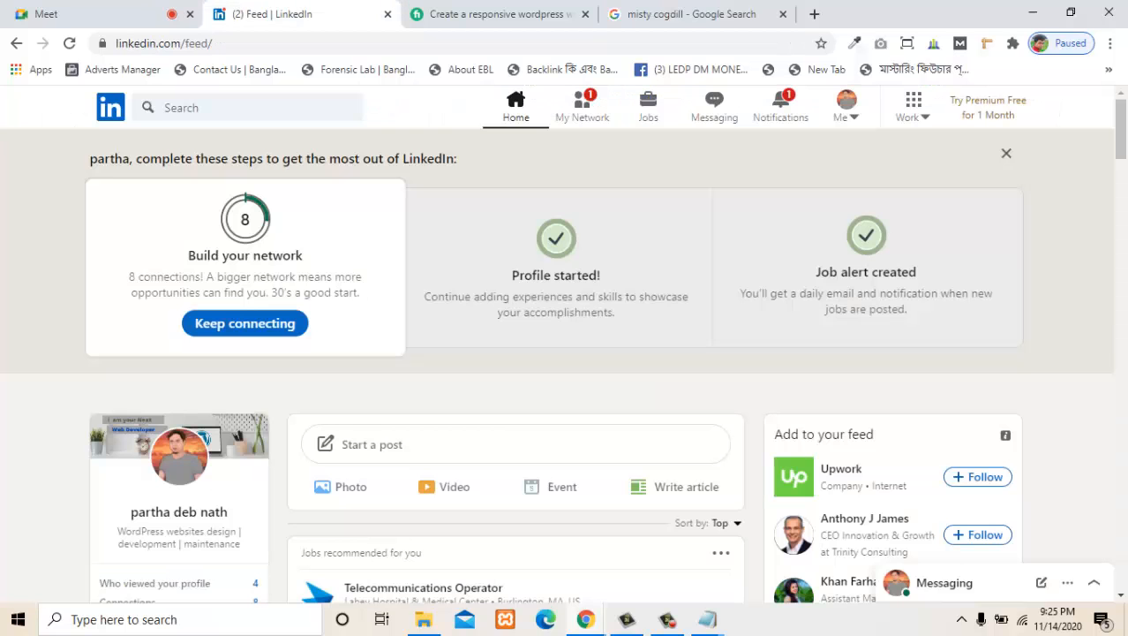
left_click(182, 107)
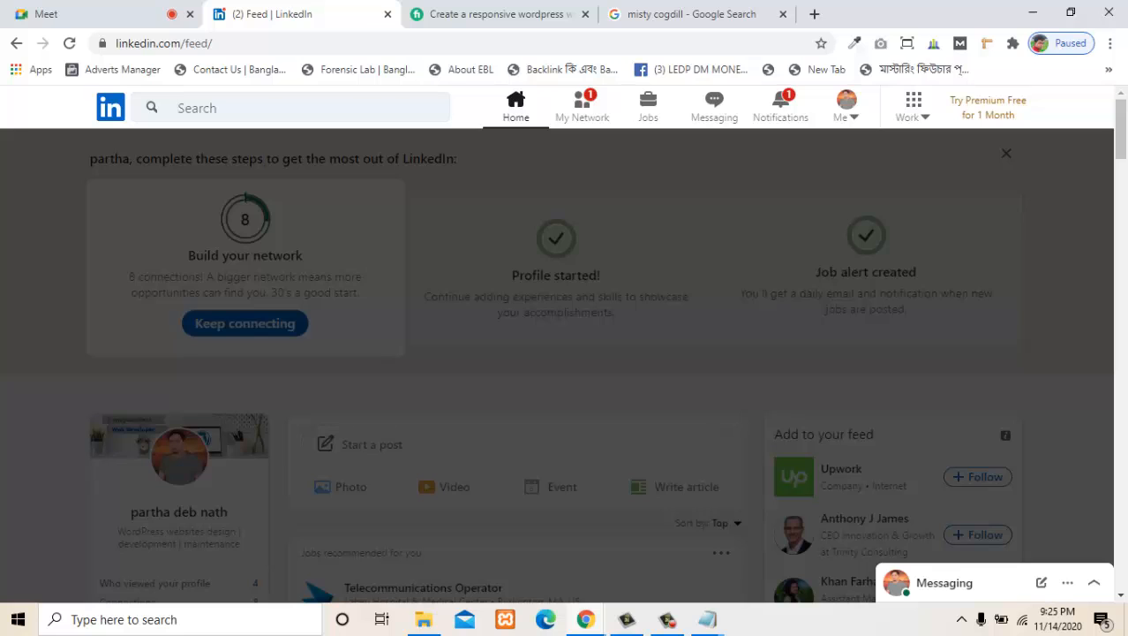
key("ctrl+v")
key("Return")
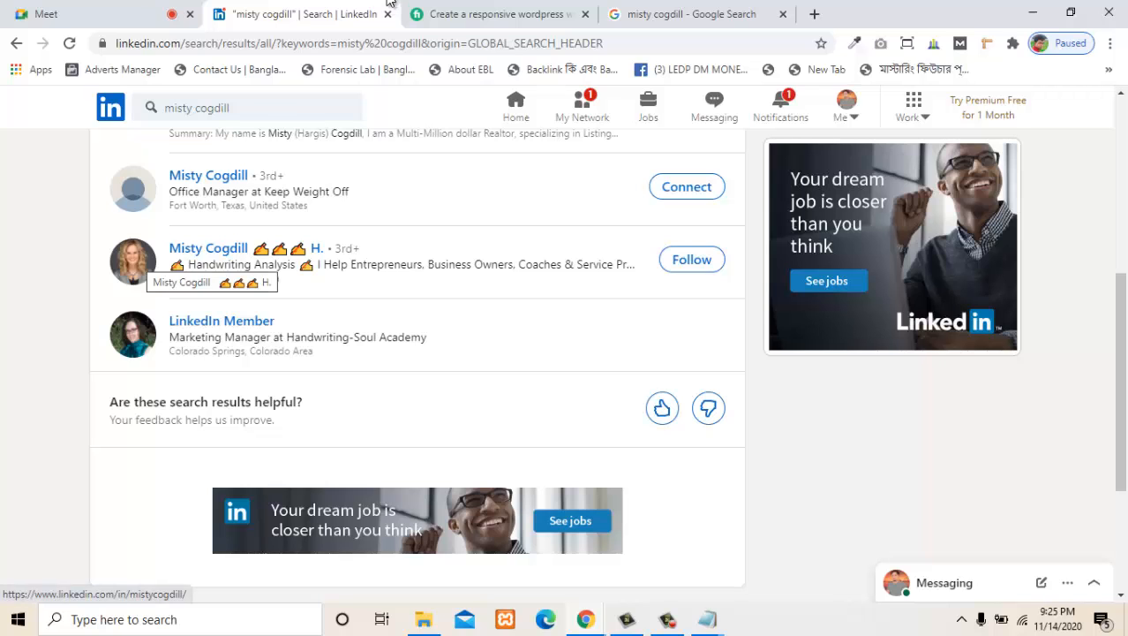
- Compare the LinkedIn results with the reviewer's photo on the Fiverr gig, and open the matching handwriting-analysis profile in a new tab
key("ctrl+Tab")
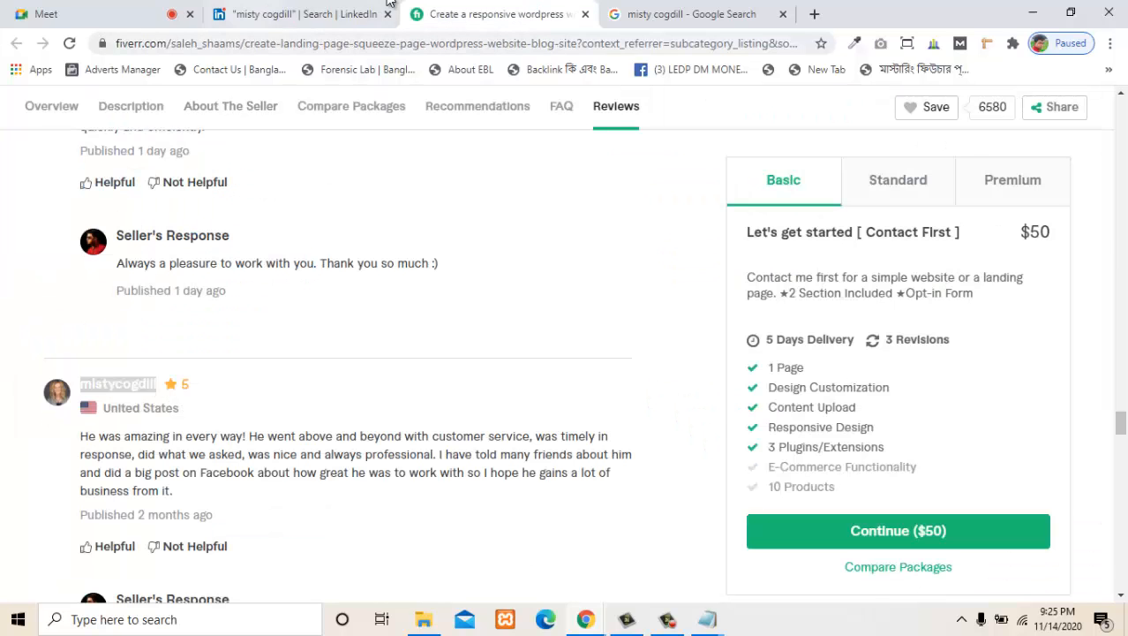
key("ctrl+shift+Tab")
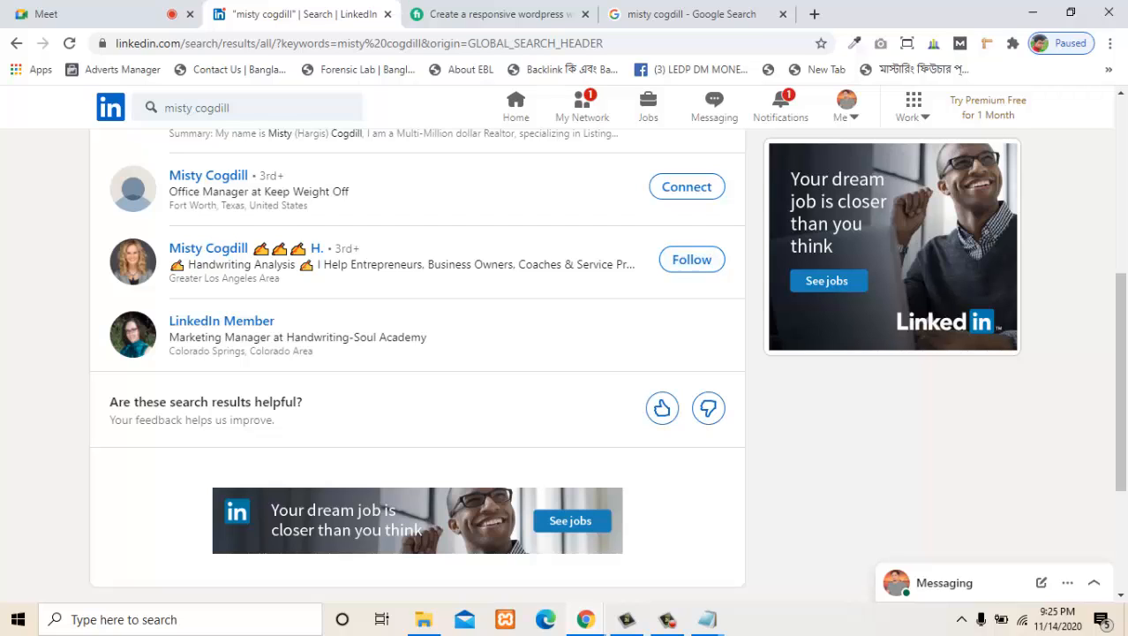
right_click(224, 253)
left_click(265, 262)
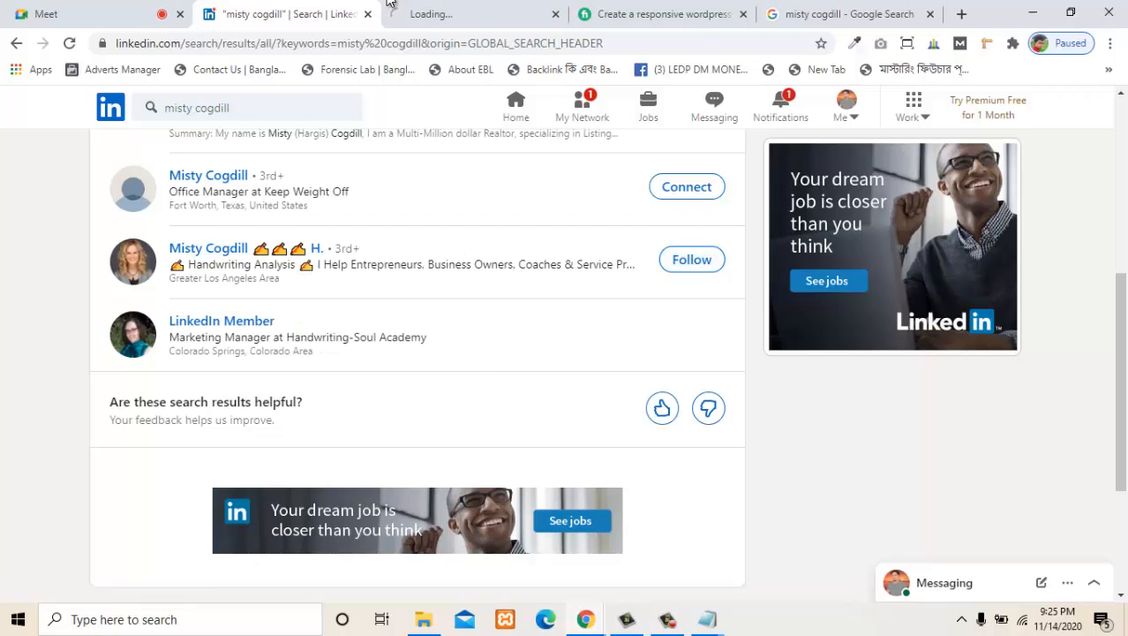
left_click(388, 4)
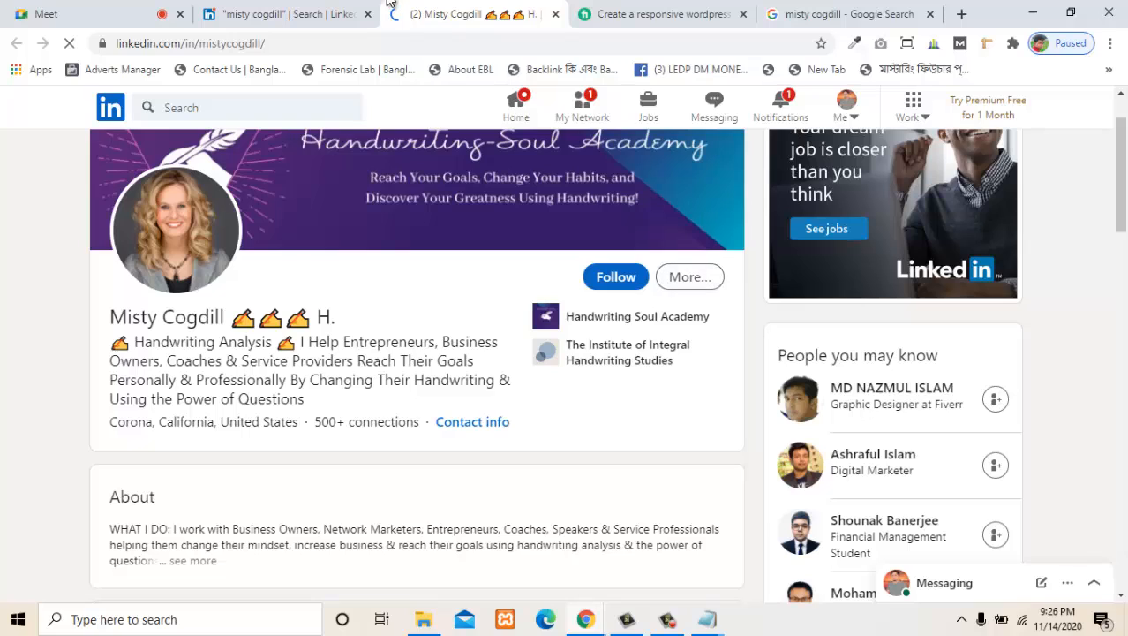
- Bring up the connection invitation for the handwriting analyst's profile and dismiss it without sending
left_click(691, 277)
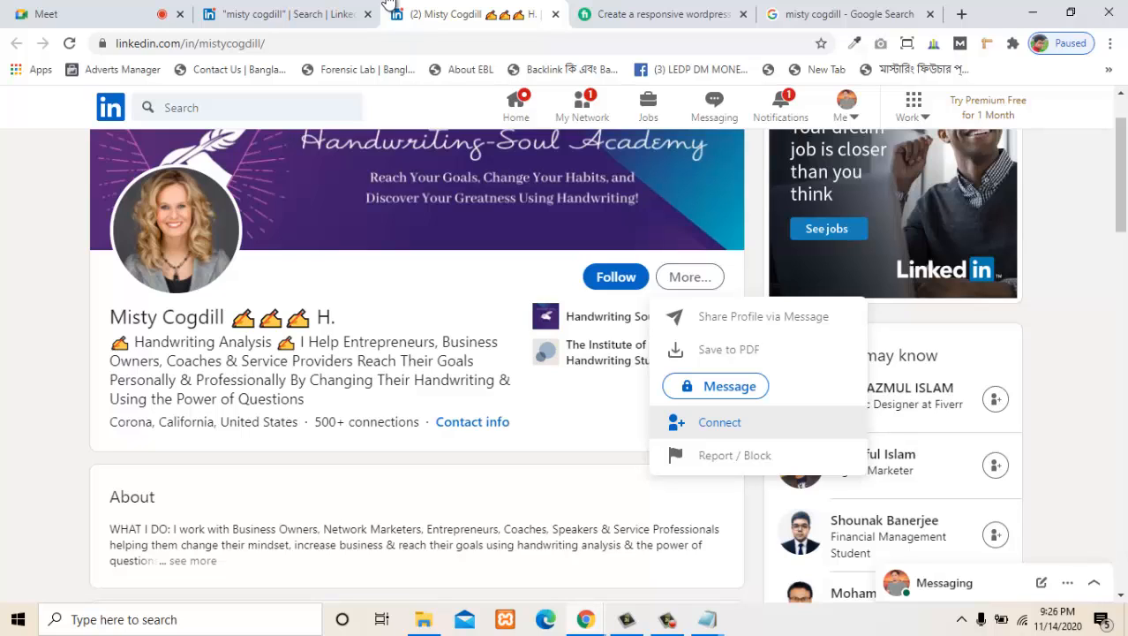
left_click(720, 422)
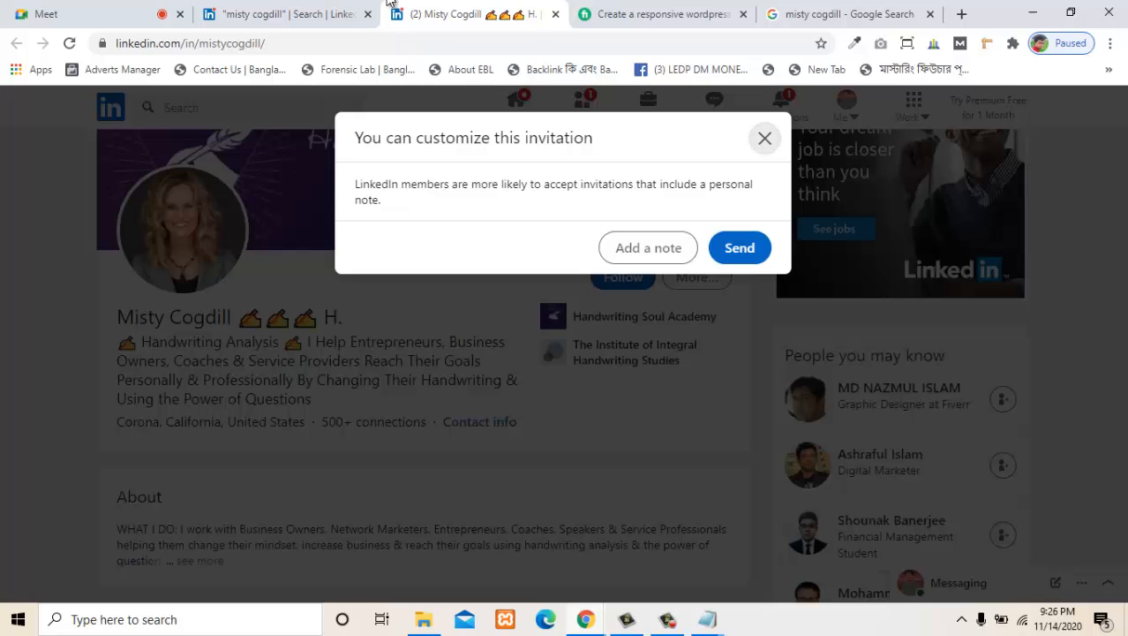
key("Escape")
- Look over the profile's header, About and Featured sections, close its tab and review the people found by the name search
scroll(389, 3, "up", 1)
scroll(389, 2, "down", 2)
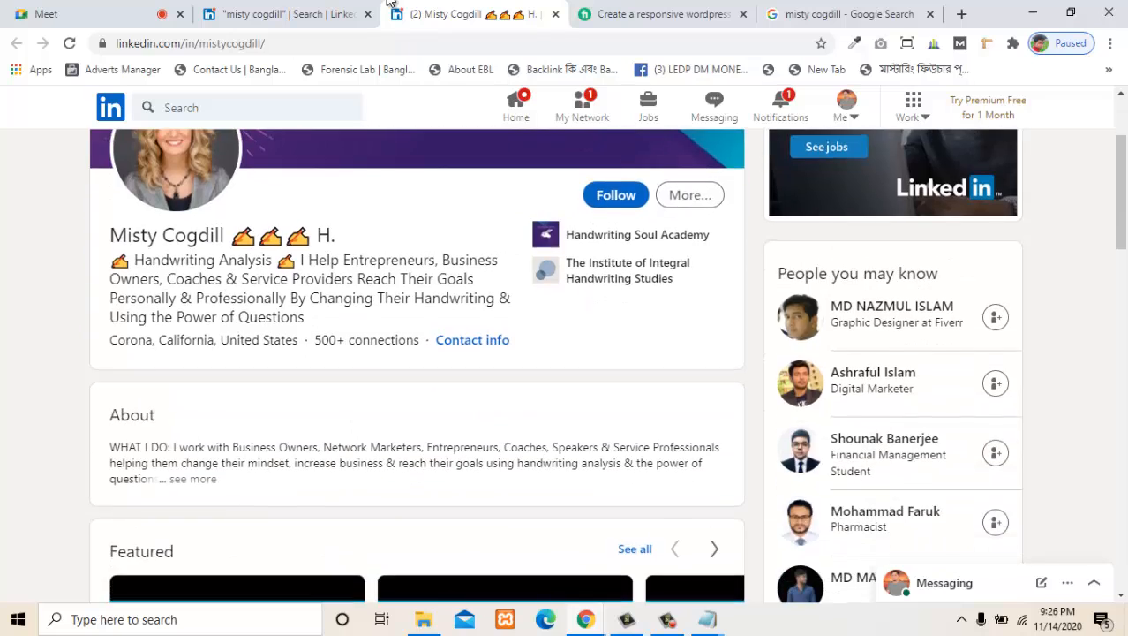
scroll(389, 3, "up", 2)
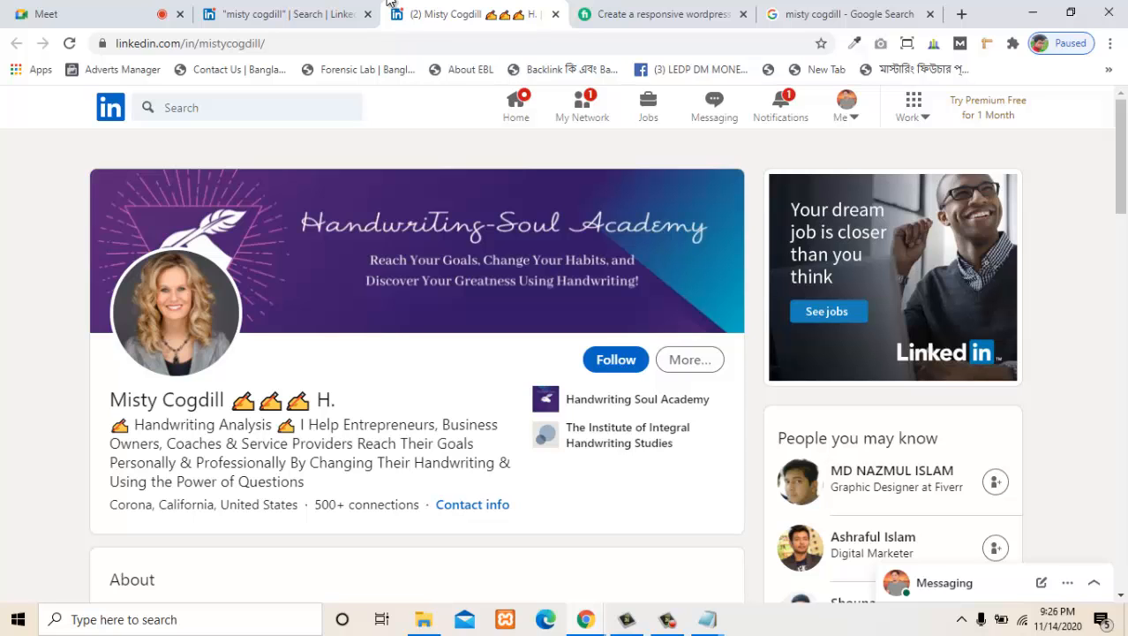
scroll(390, 3, "down", 2)
scroll(389, 2, "up", 2)
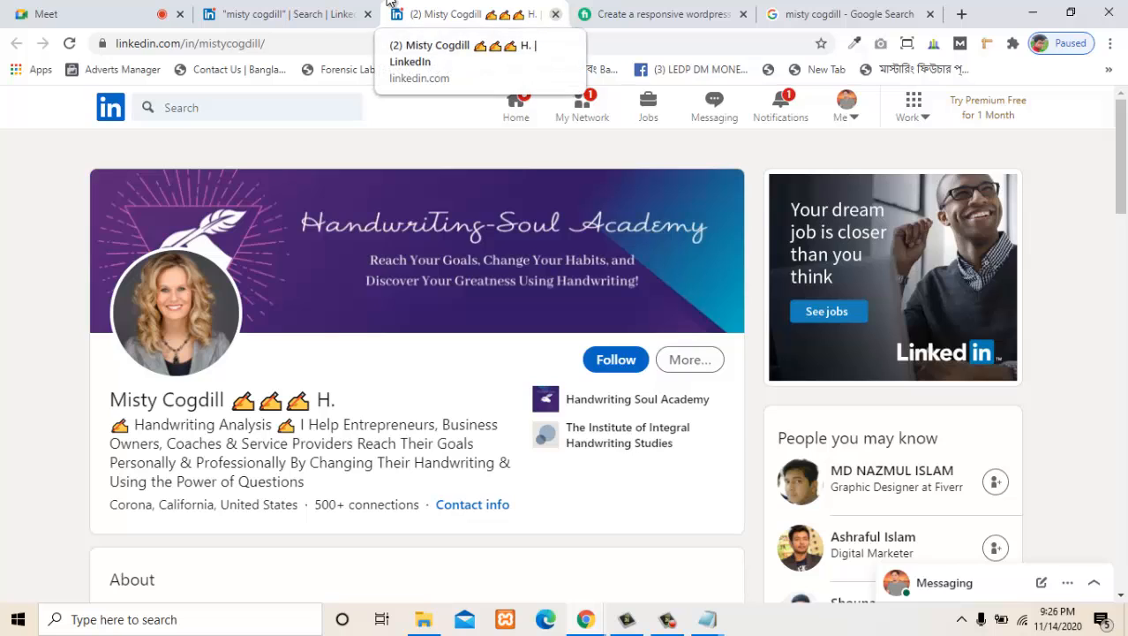
left_click(556, 14)
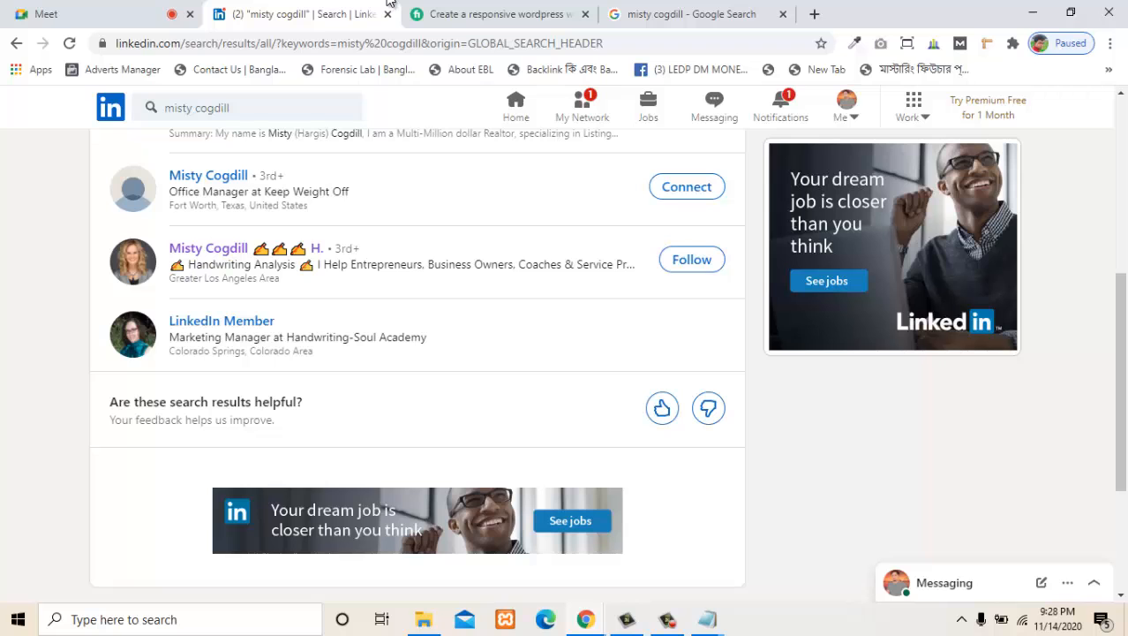
scroll(391, 3, "up", 2)
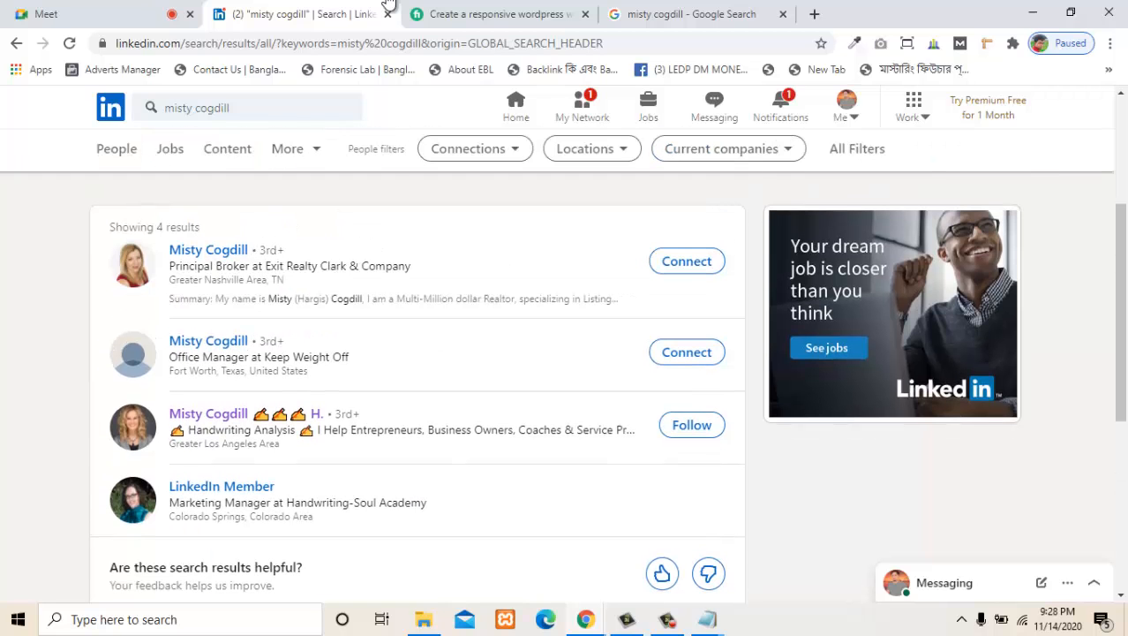
scroll(391, 3, "down", 2)
scroll(391, 2, "up", 2)
- Switch to the linkedin notes in Notepad and review the topic list from the basic functions to Featured Skills & Endorsements
mouse_move(708, 619)
left_click(609, 539)
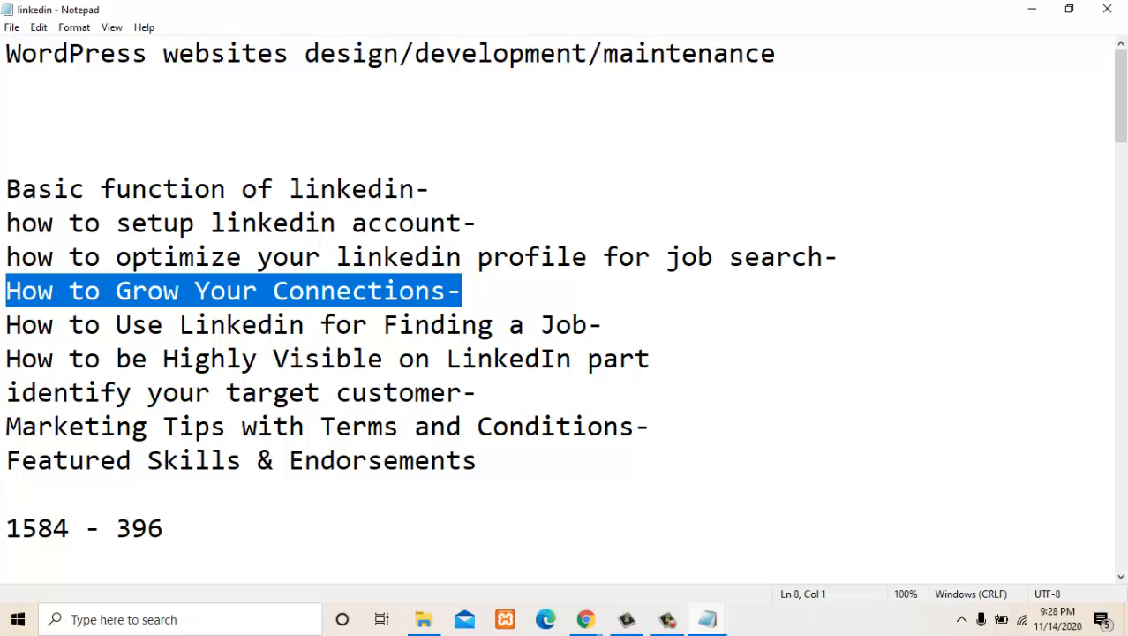
left_click_drag(478, 460, 54, 359)
left_click(303, 359)
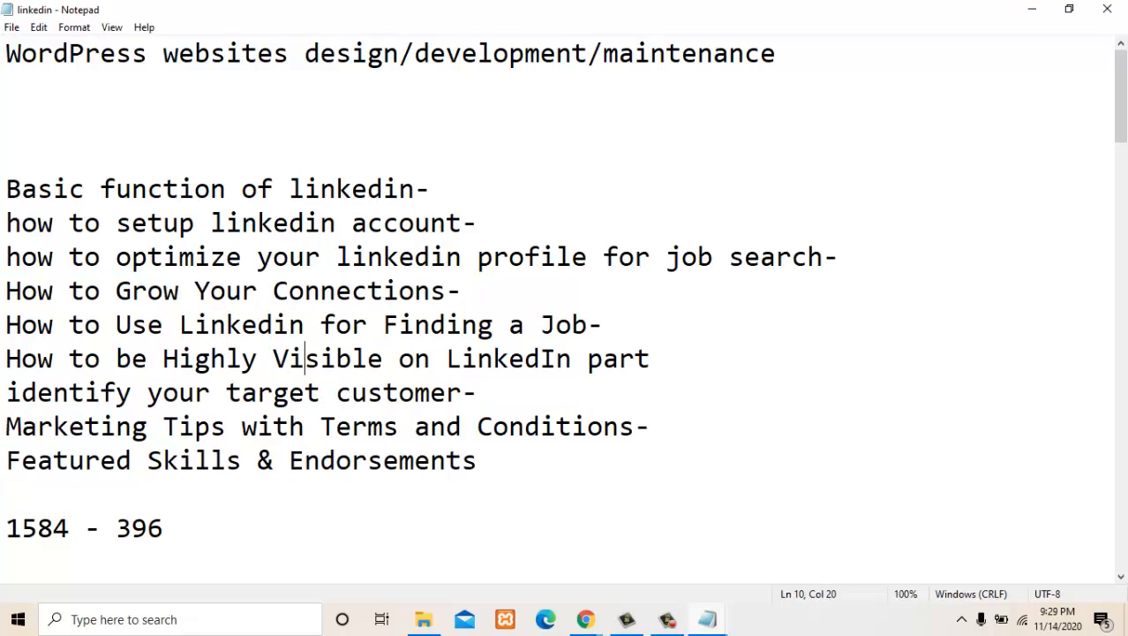
left_click_drag(604, 325, 6, 188)
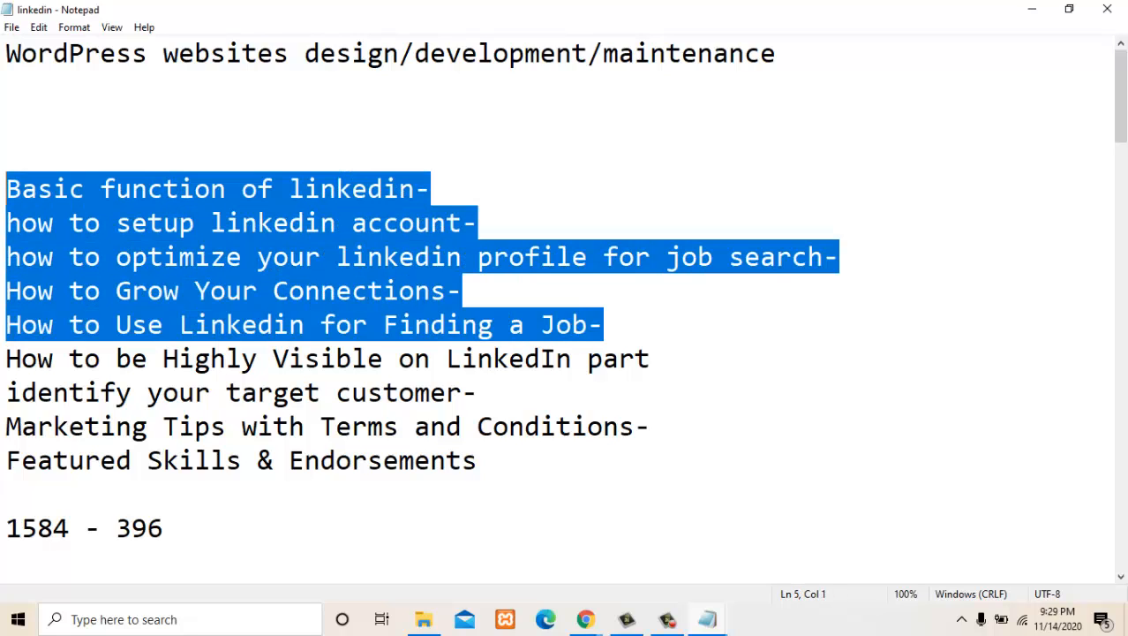
left_click(7, 494)
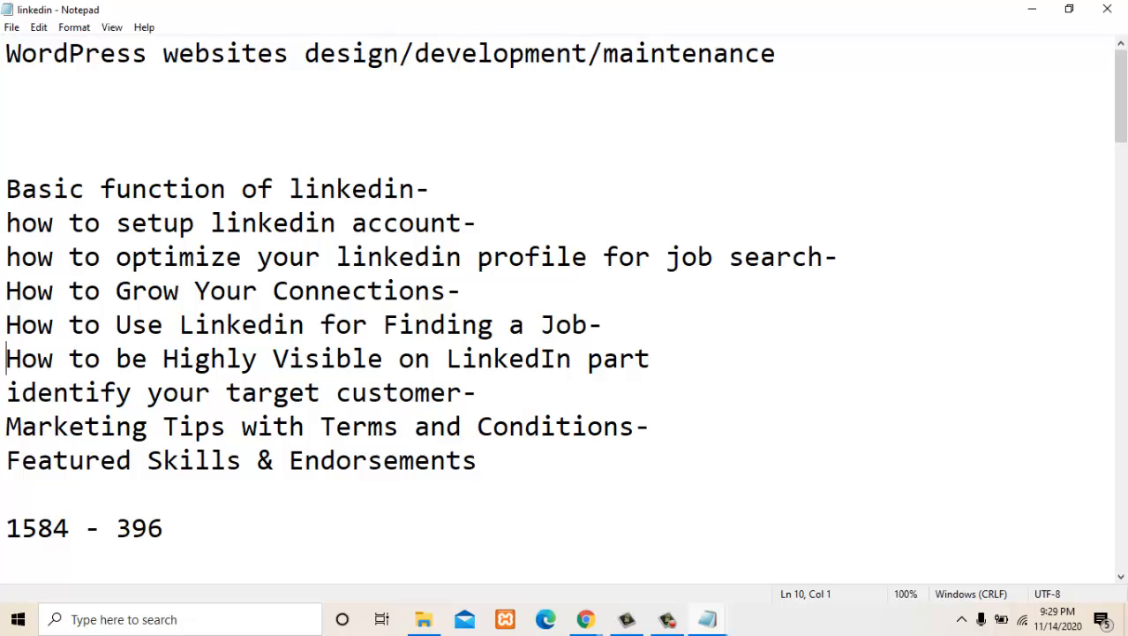
left_click_drag(6, 359, 478, 460)
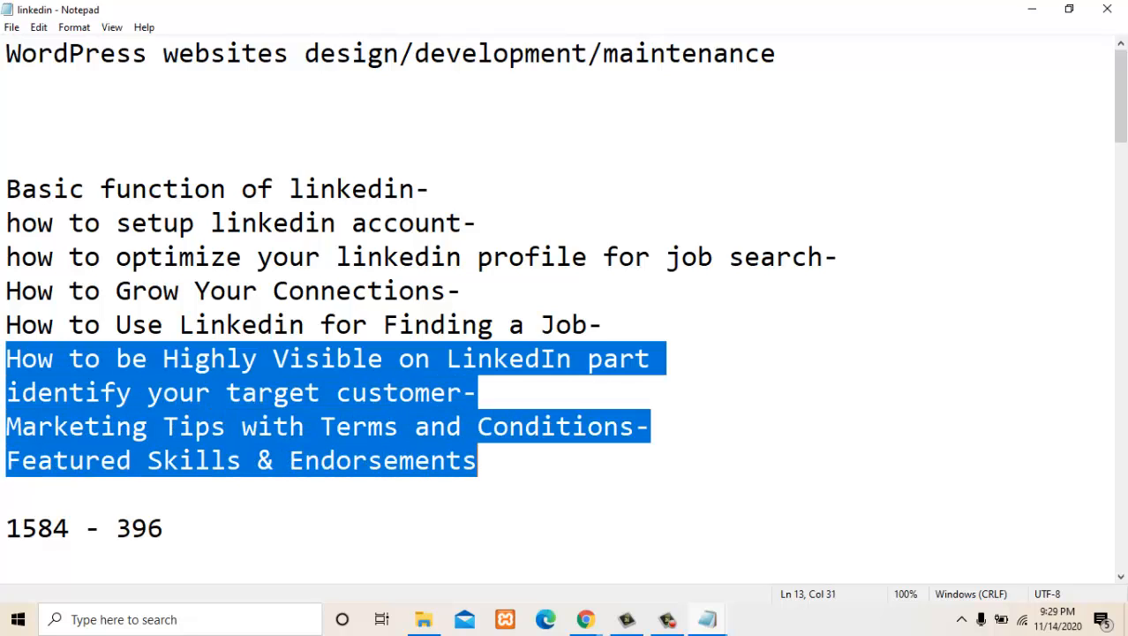
left_click(478, 460)
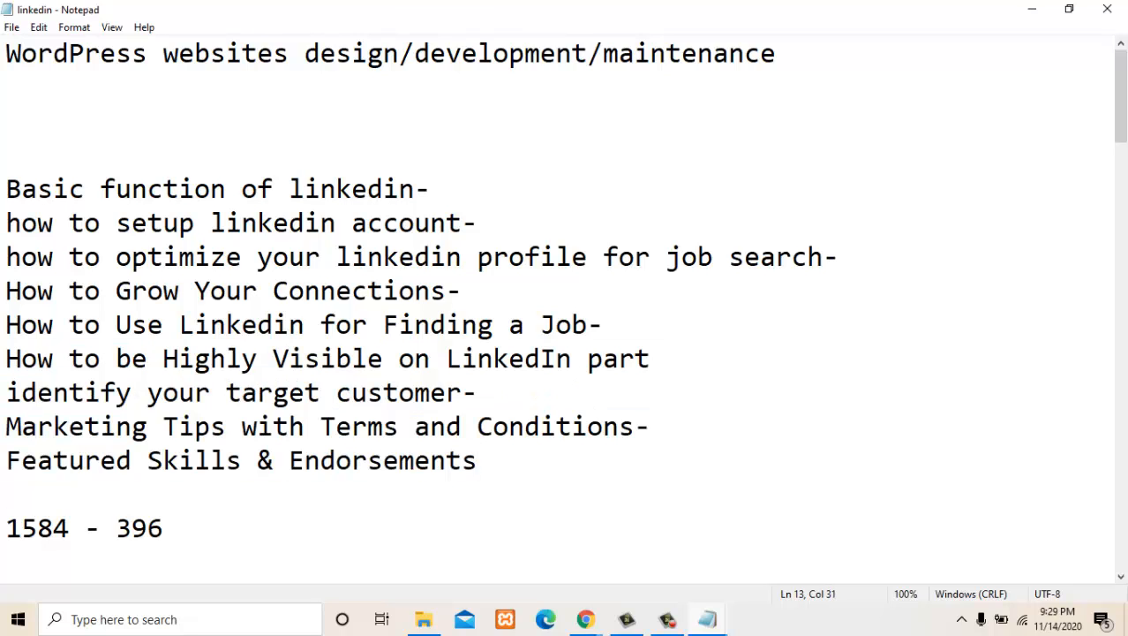
- Save the linkedin notes file
key("alt+f")
key("Down")
key("Down")
key("Down")
key("Return")
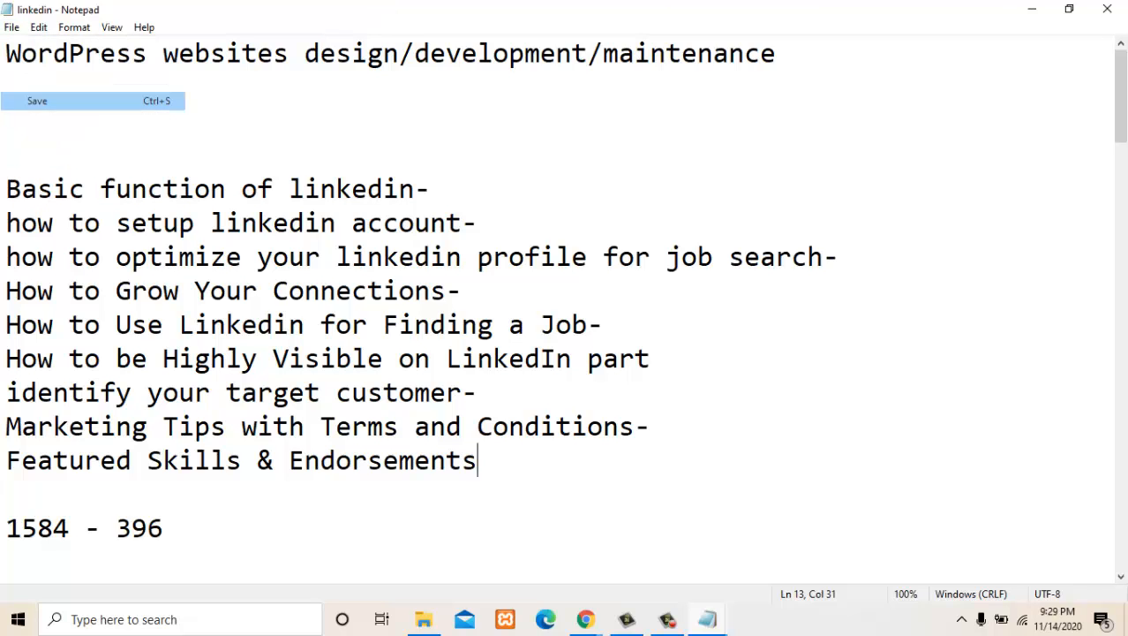